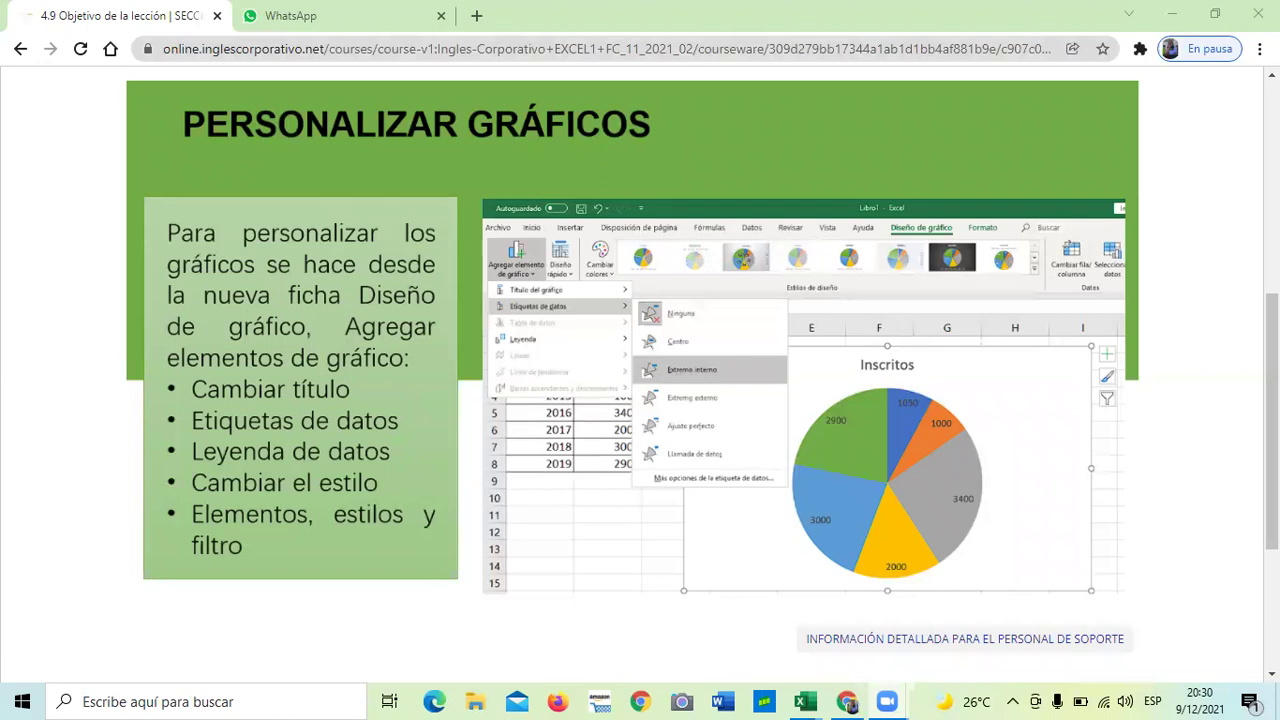
# Step: Scroll through the current Inglés Corporativo lesson page
pyautogui.scroll(1, 640, 325)
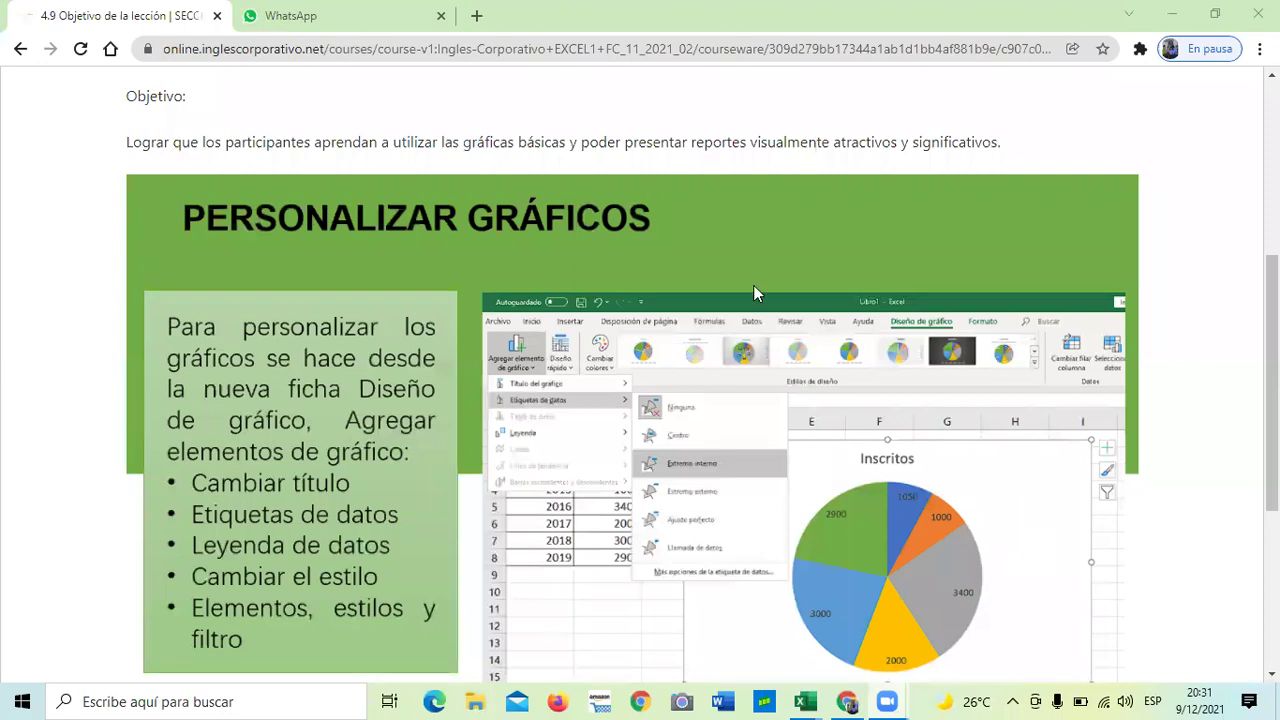
pyautogui.scroll(3, 754, 293)
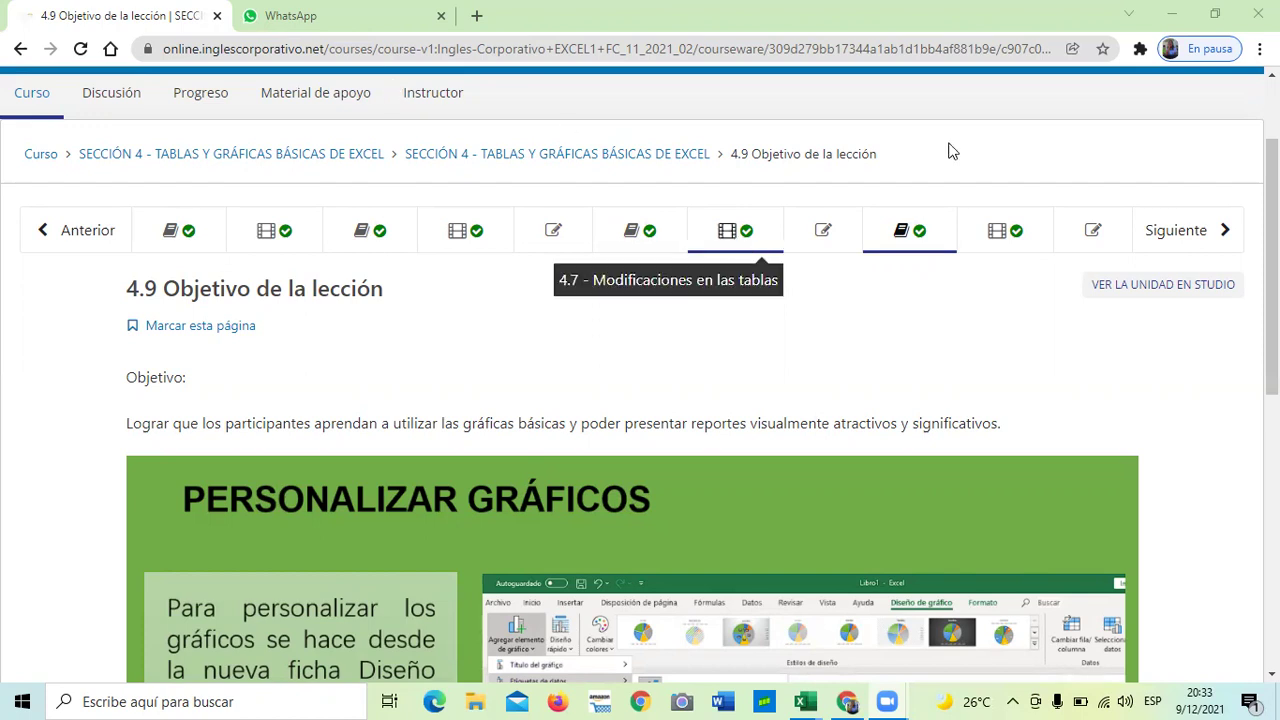
pyautogui.scroll(-5, 778, 512)
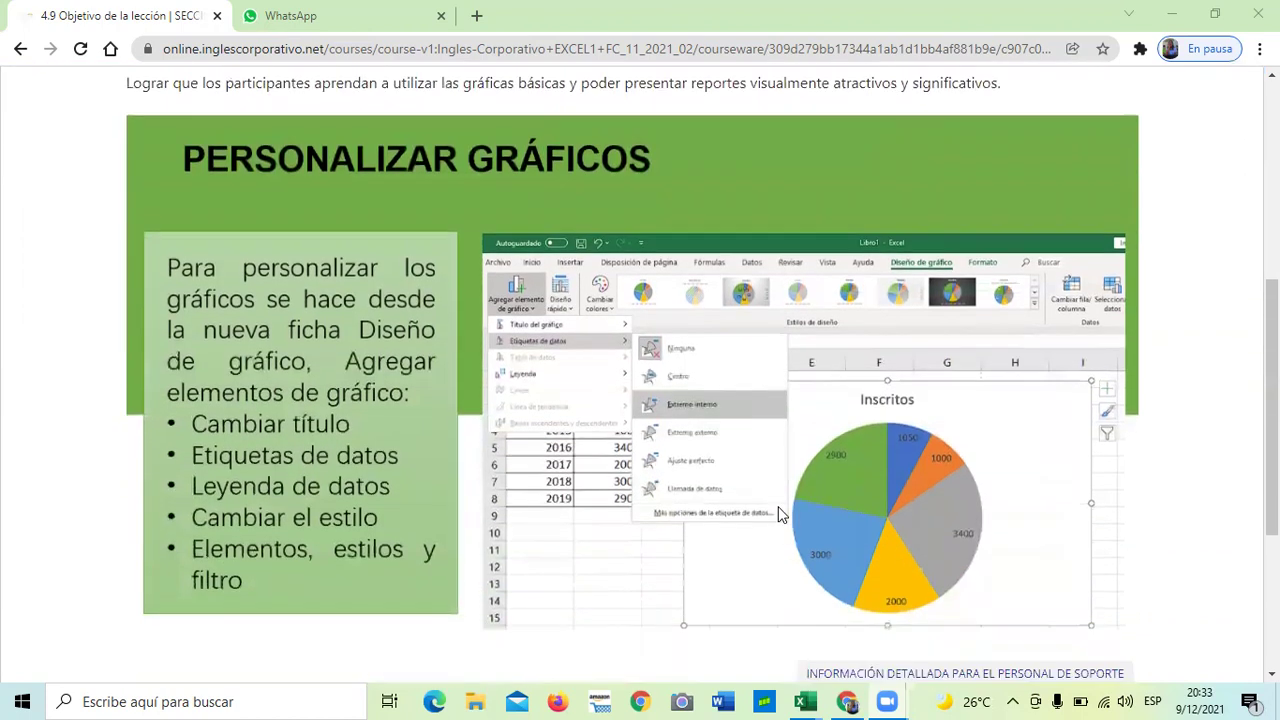
pyautogui.scroll(1, 780, 510)
pyautogui.scroll(3, 995, 430)
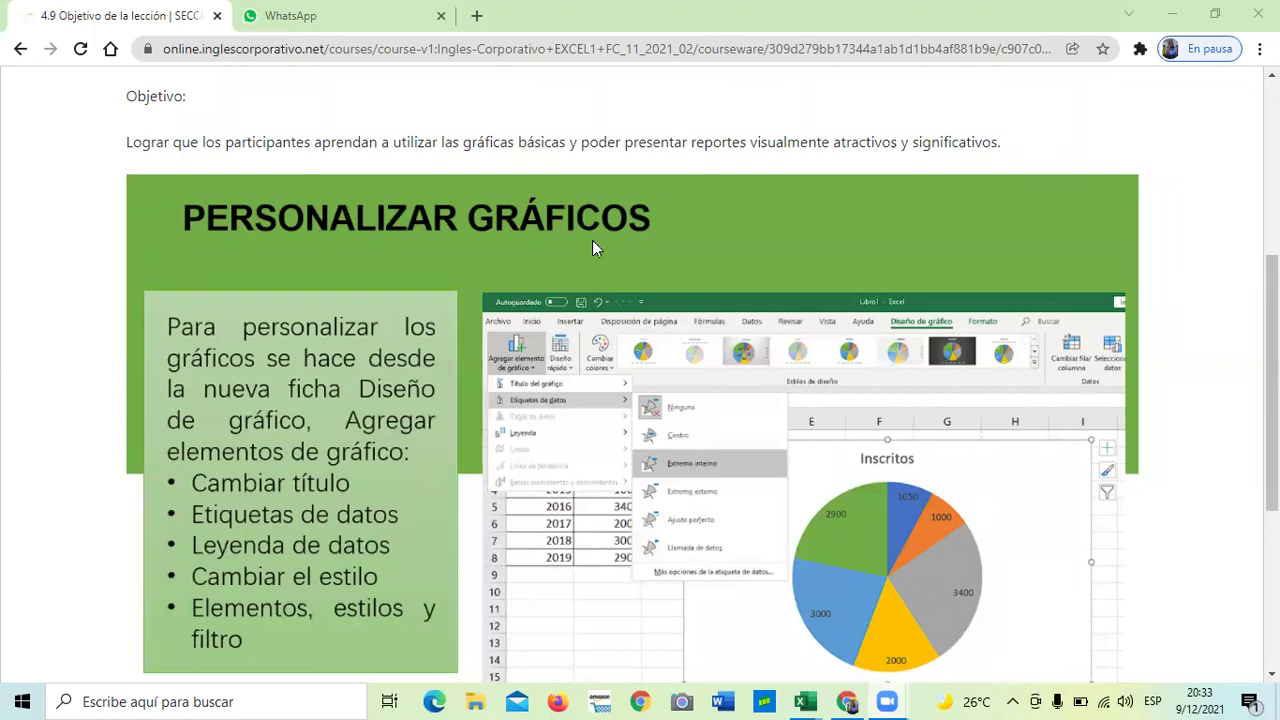
pyautogui.scroll(3, 813, 292)
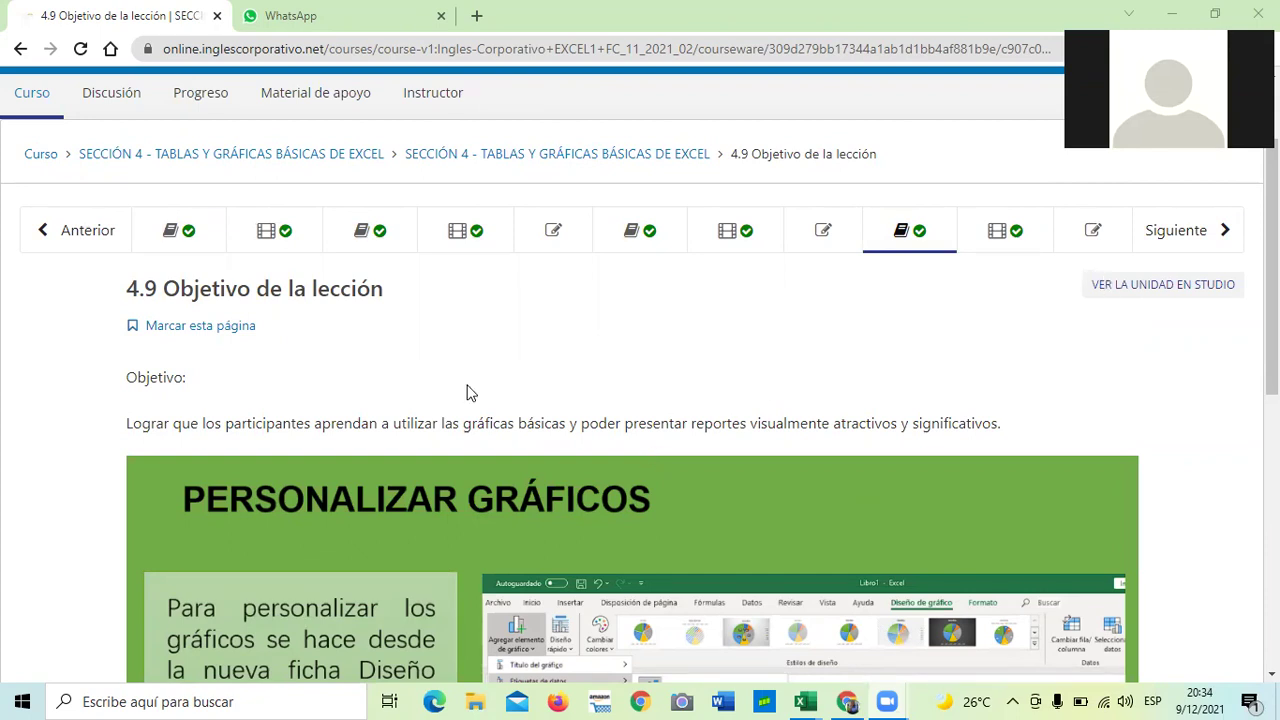
pyautogui.scroll(-2, 466, 395)
pyautogui.scroll(-1, 466, 402)
pyautogui.scroll(-1, 467, 405)
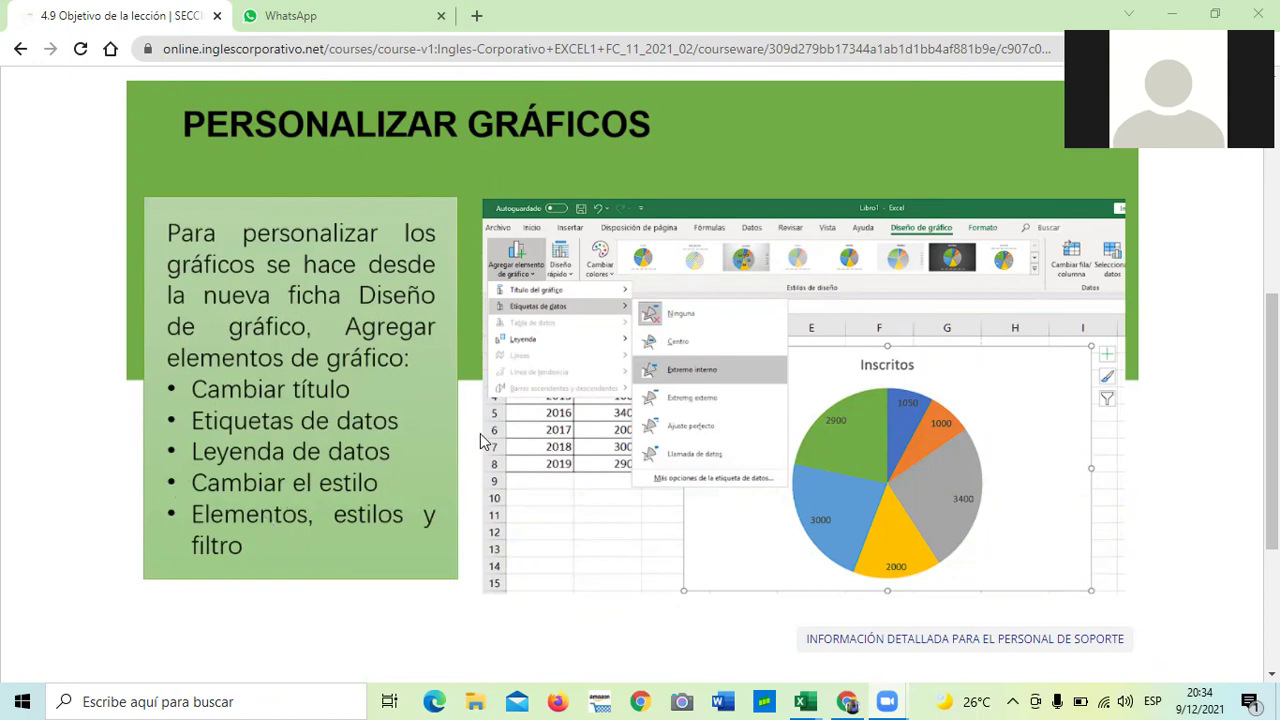
pyautogui.scroll(-3, 377, 403)
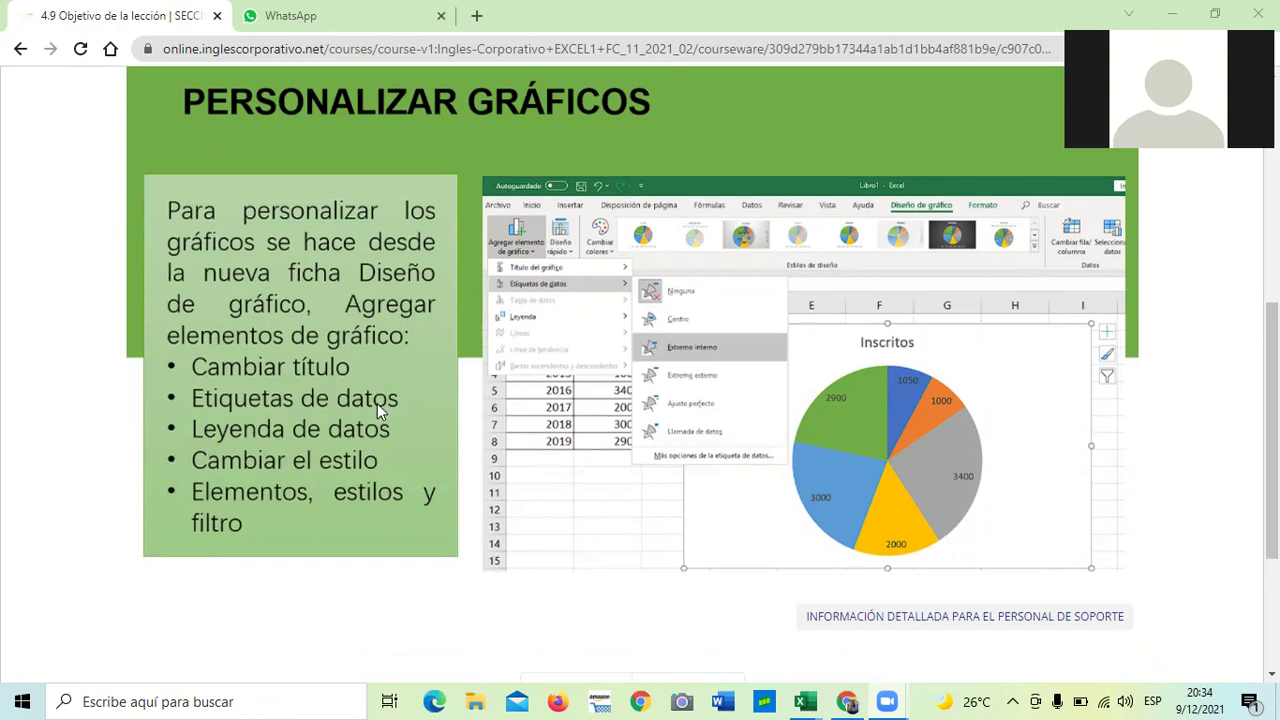
# Step: Advance to lesson 4.10 - Gráficas básicas and scroll down to its embedded video
pyautogui.click(665, 435)
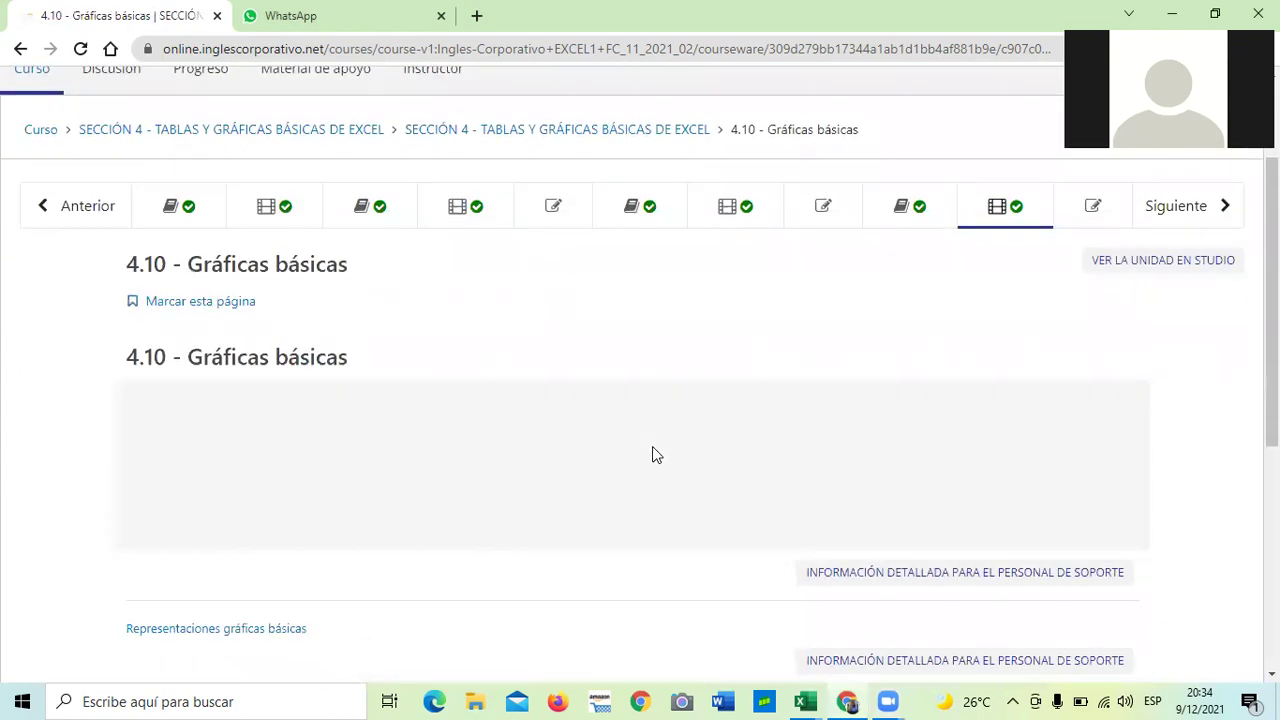
pyautogui.scroll(-1, 648, 451)
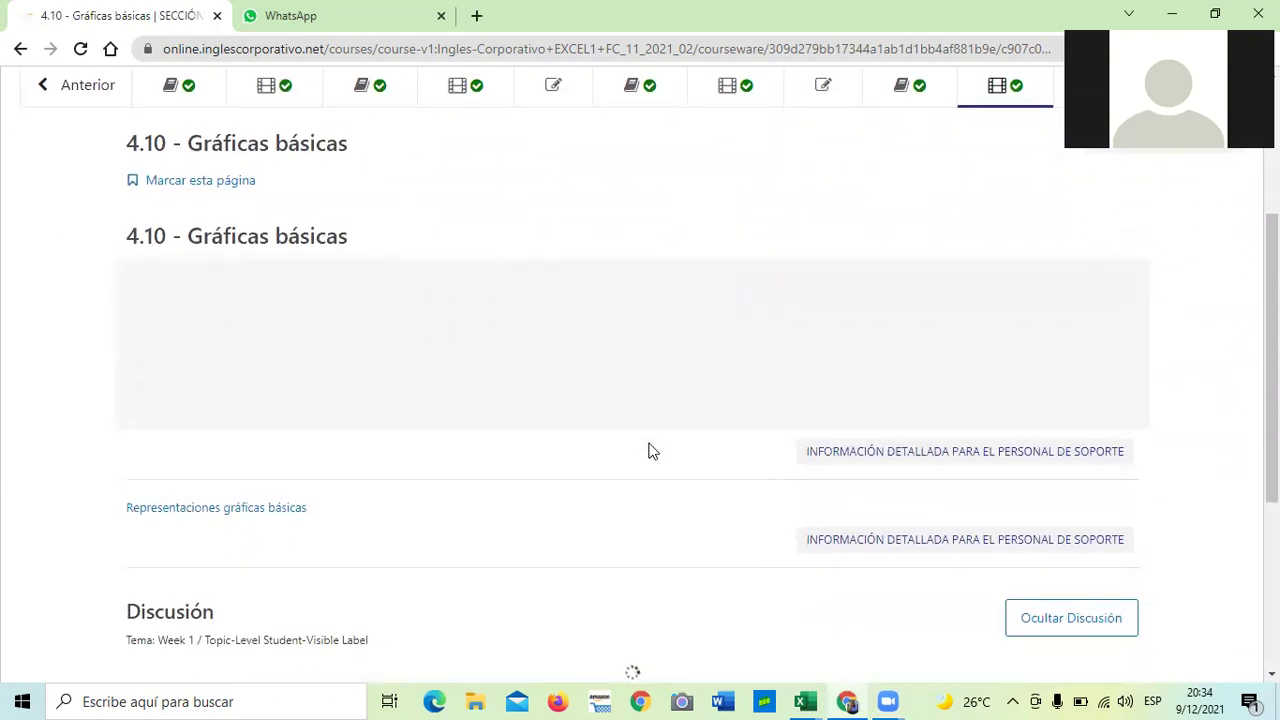
pyautogui.scroll(-2, 590, 344)
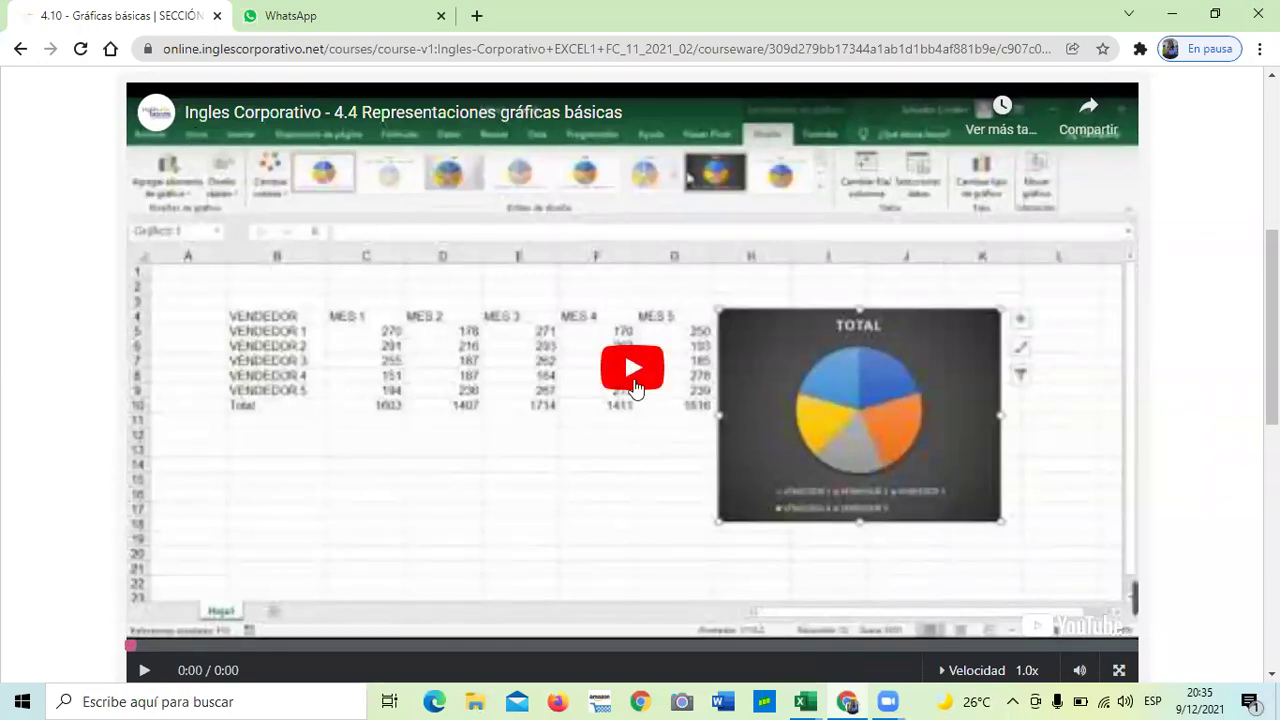
pyautogui.scroll(-1, 634, 383)
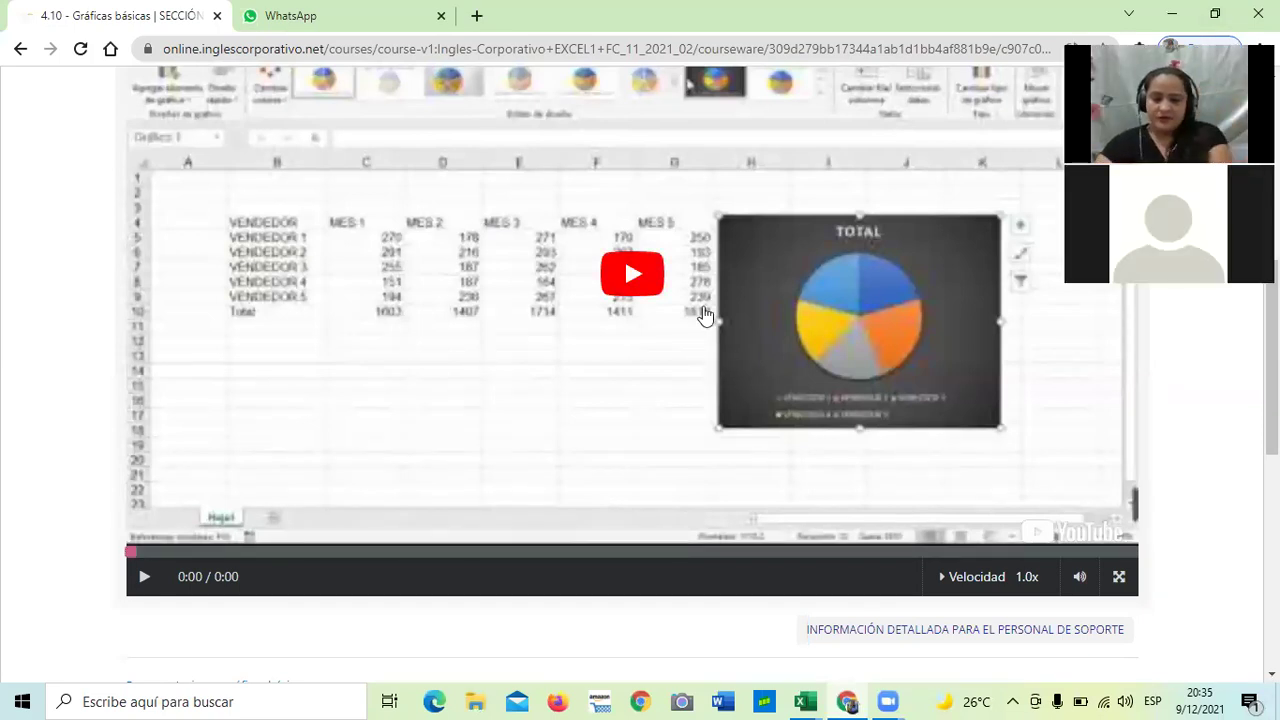
# Step: Play the '4.4 Representaciones gráficas básicas' video to 6:05, raising the volume
pyautogui.click(624, 272)
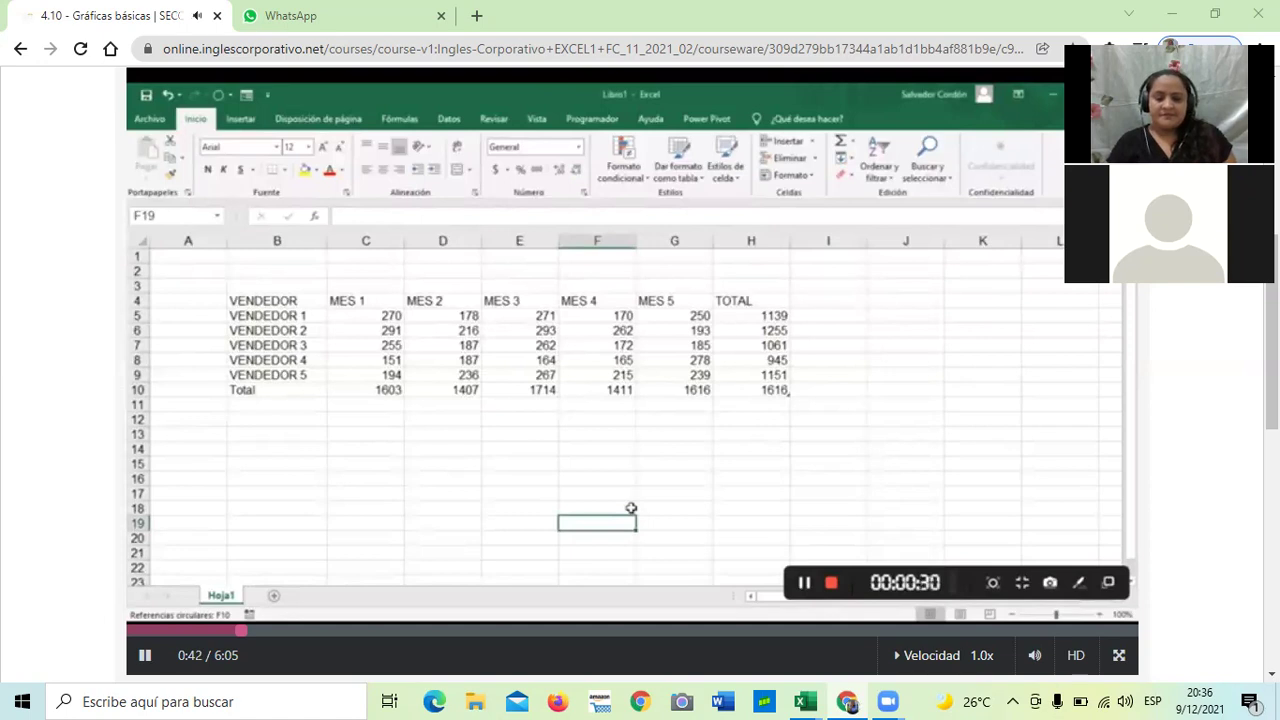
pyautogui.press('XF86AudioRaiseVolume')
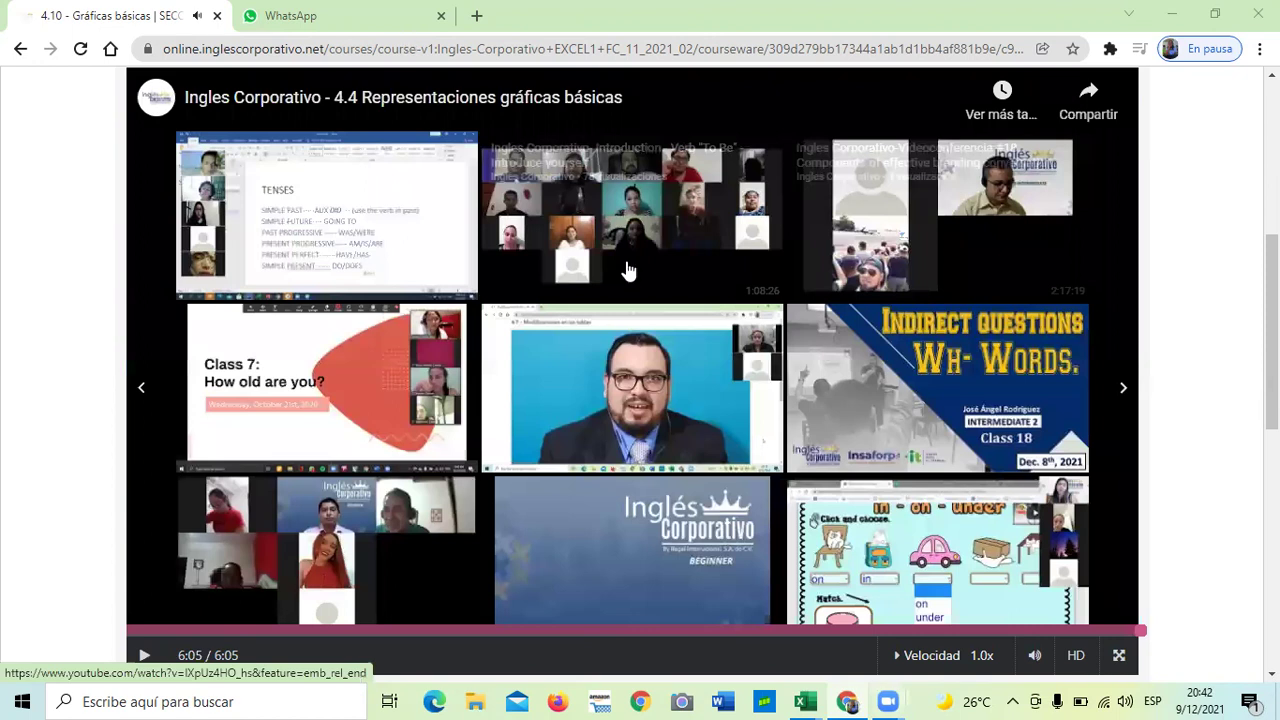
pyautogui.scroll(-2, 621, 274)
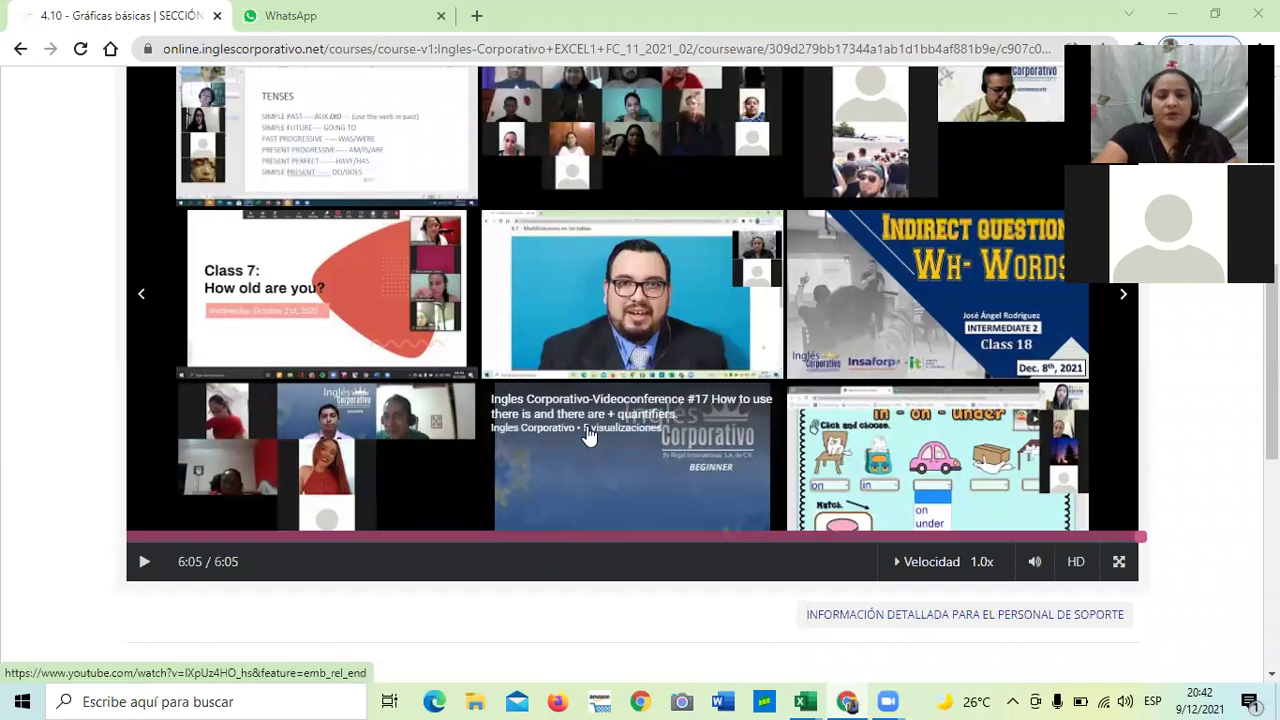
pyautogui.scroll(-2, 588, 437)
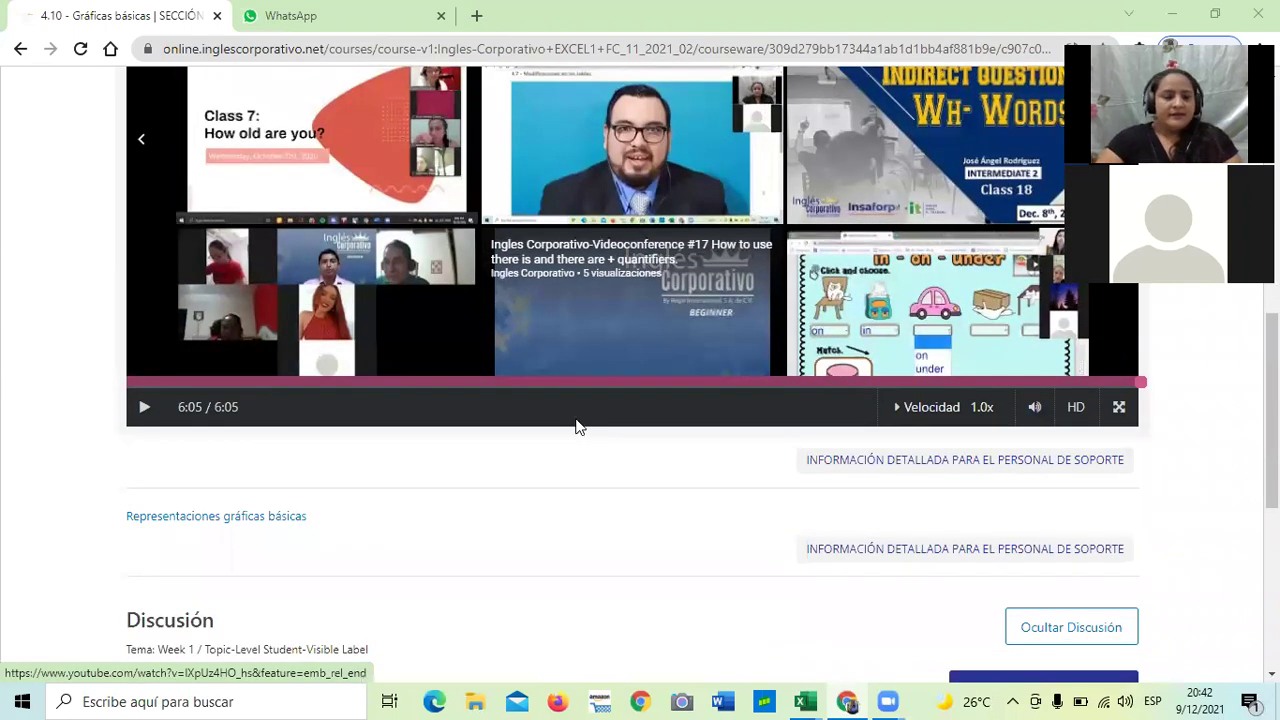
pyautogui.scroll(-1, 576, 426)
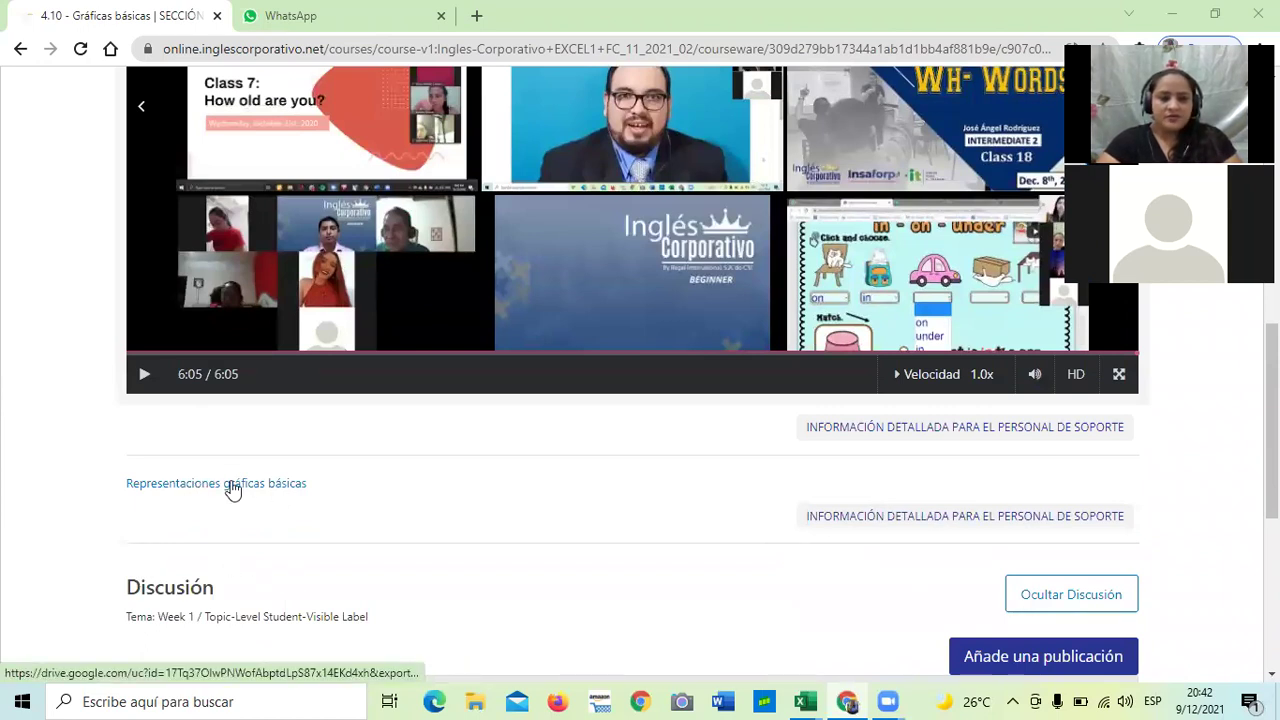
pyautogui.scroll(1, 637, 604)
pyautogui.scroll(1, 718, 624)
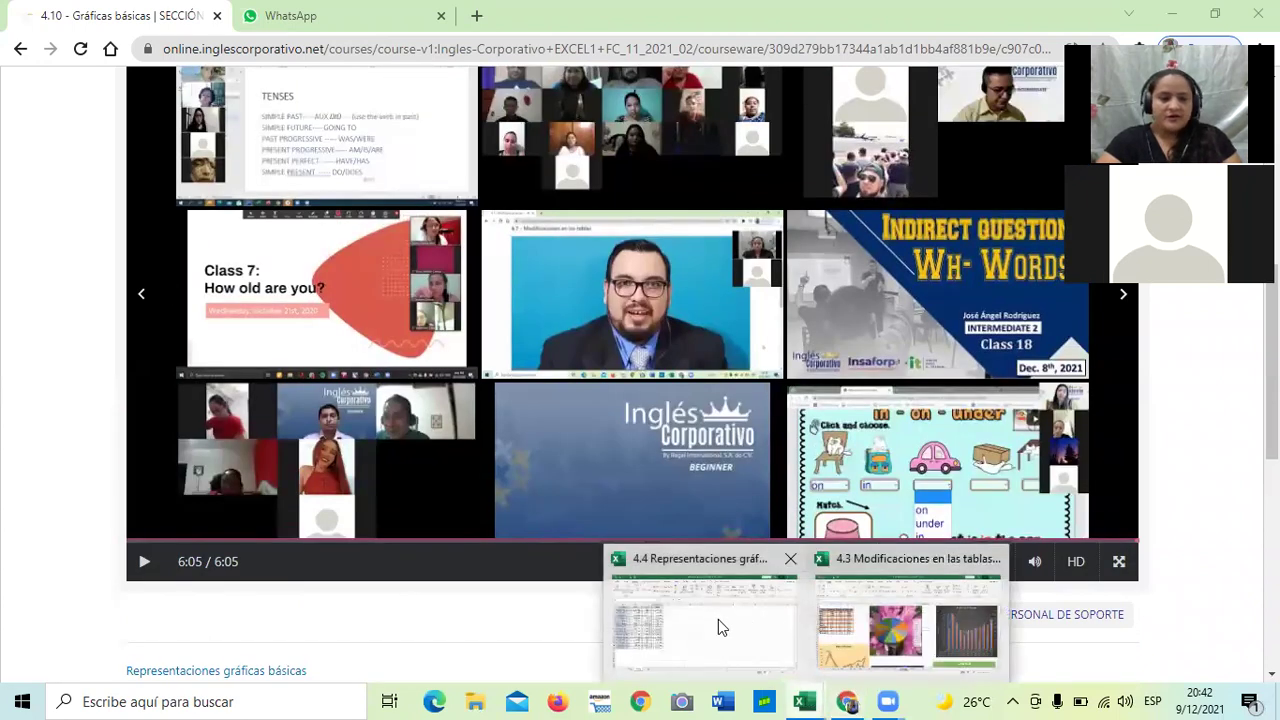
# Step: Bring the 4.4 workbook forward and look over its Tablas and Hoja1 sheets
pyautogui.click(718, 619)
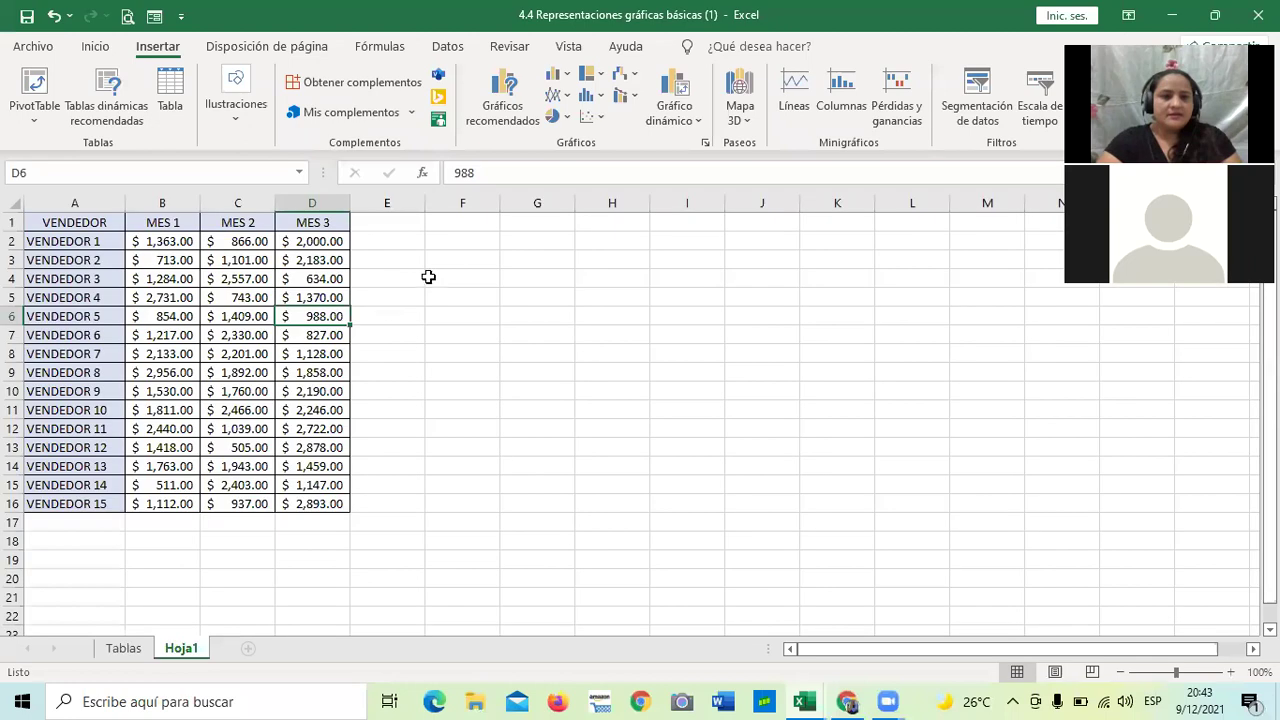
pyautogui.press('Right')
pyautogui.press('Right')
pyautogui.press('Right')
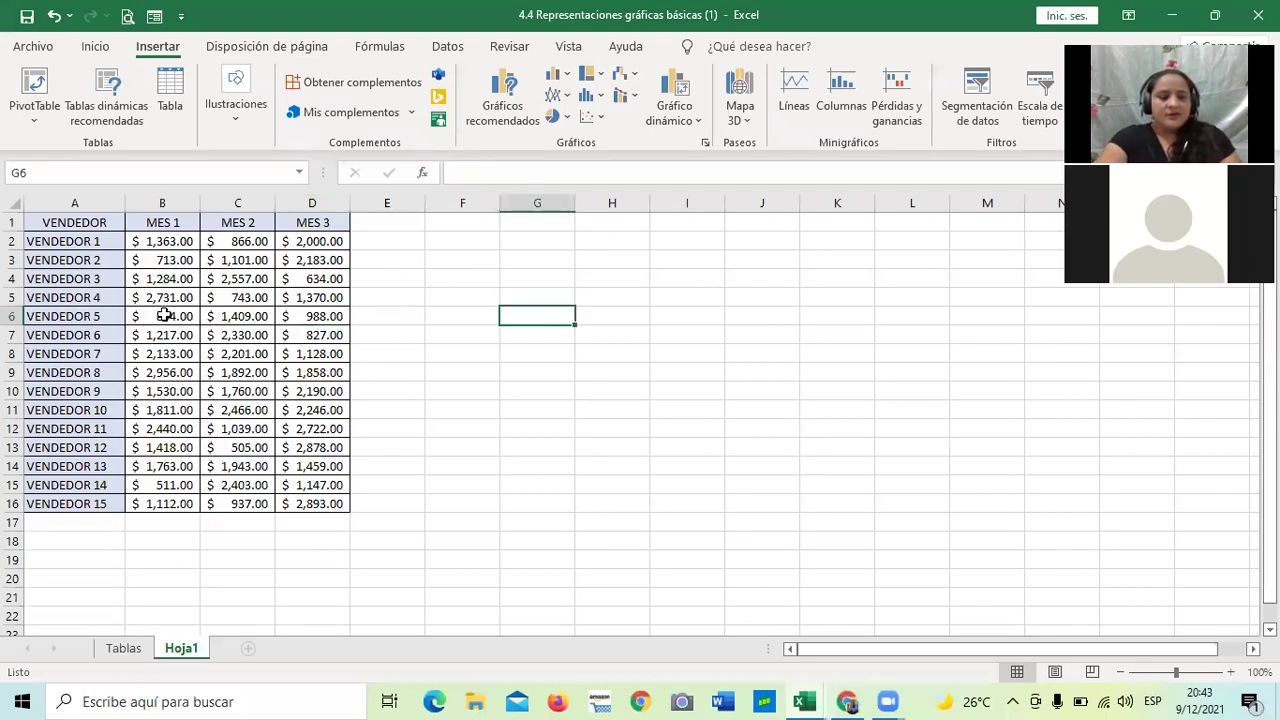
pyautogui.click(122, 649)
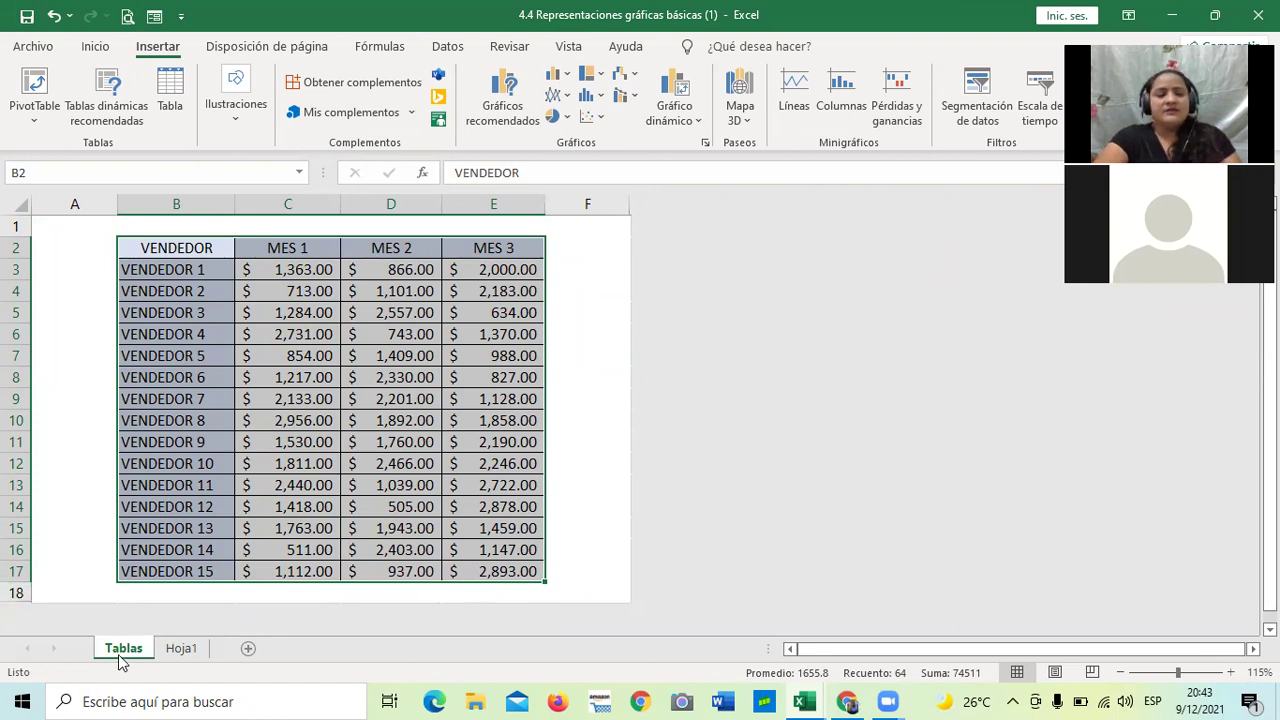
pyautogui.click(182, 649)
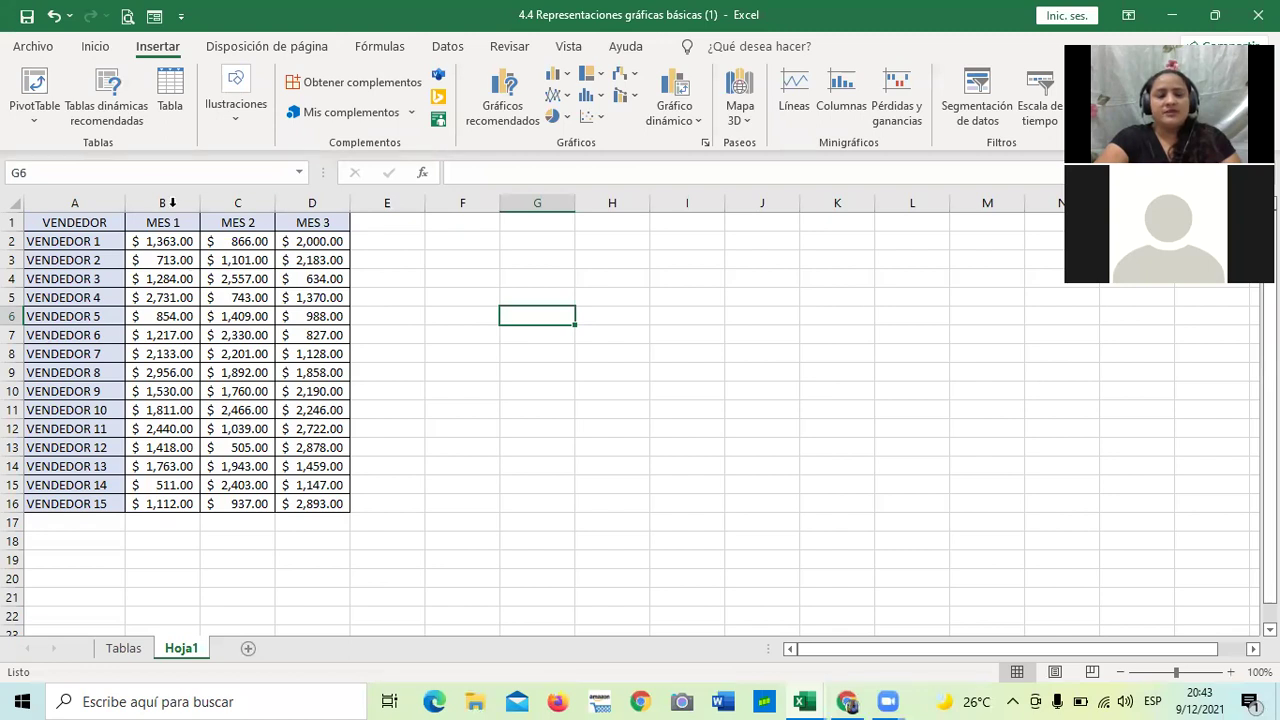
pyautogui.click(428, 358)
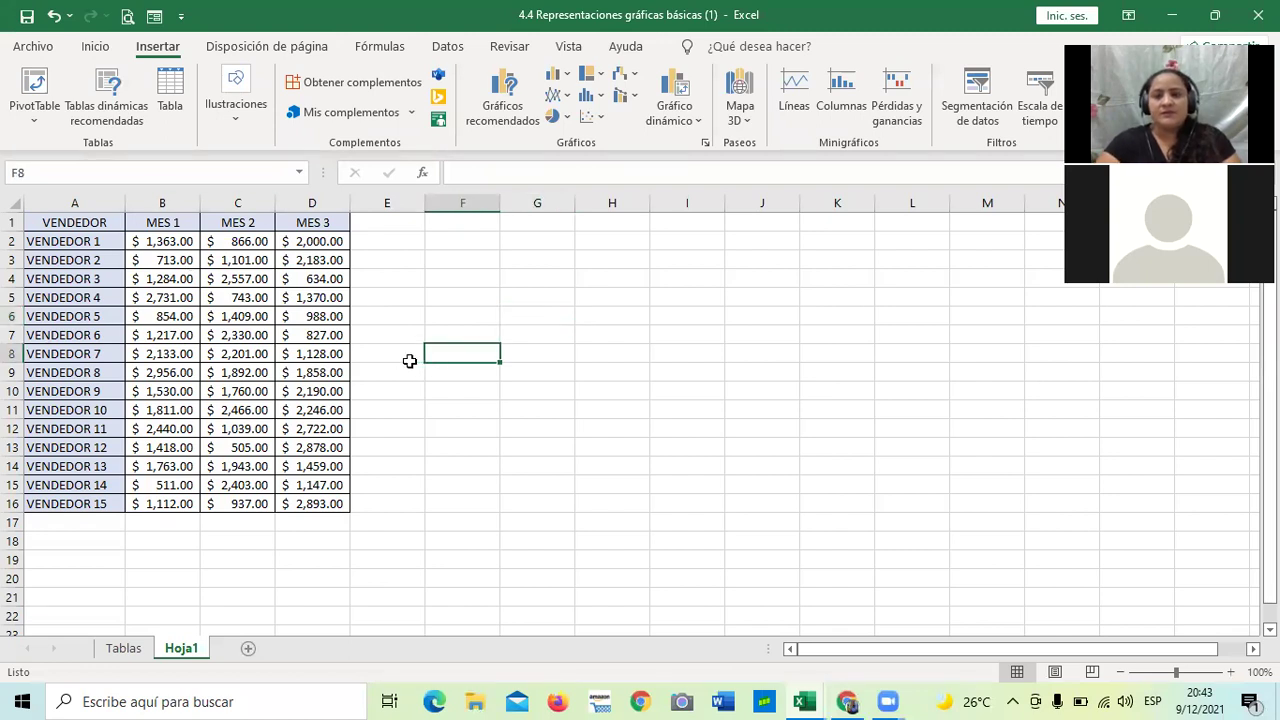
pyautogui.click(668, 374)
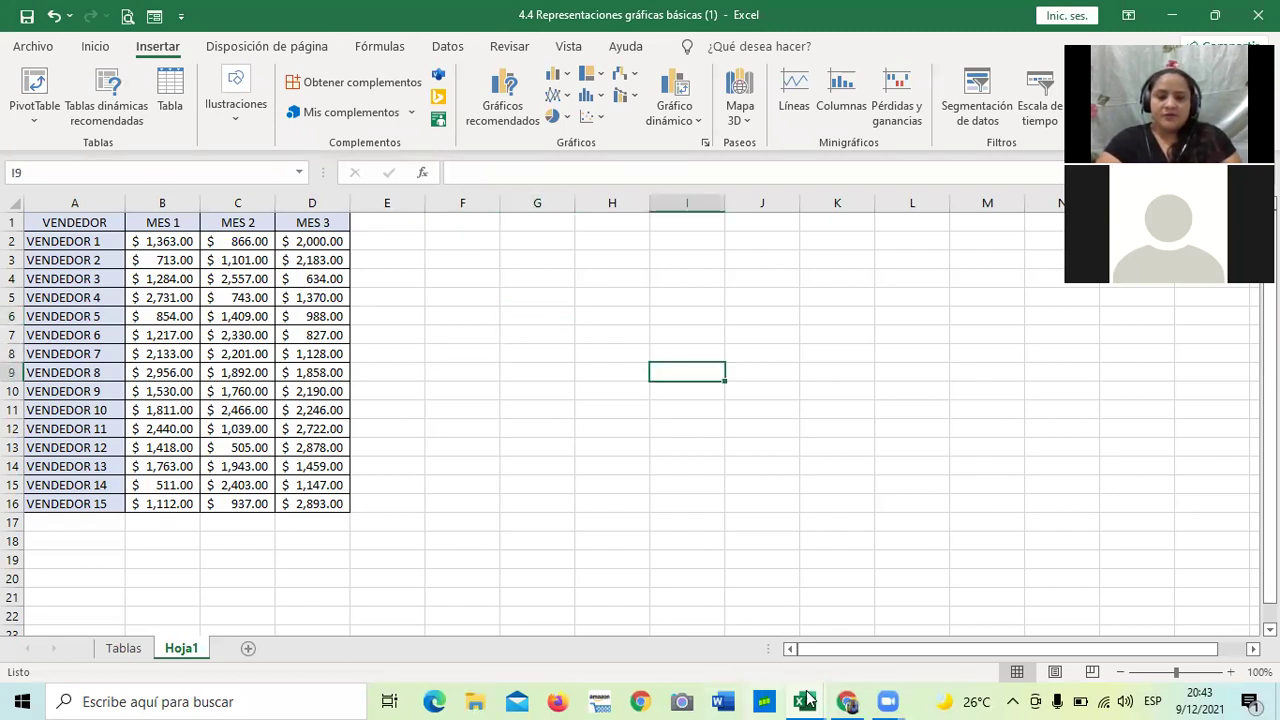
pyautogui.click(807, 700)
pyautogui.moveTo(803, 701)
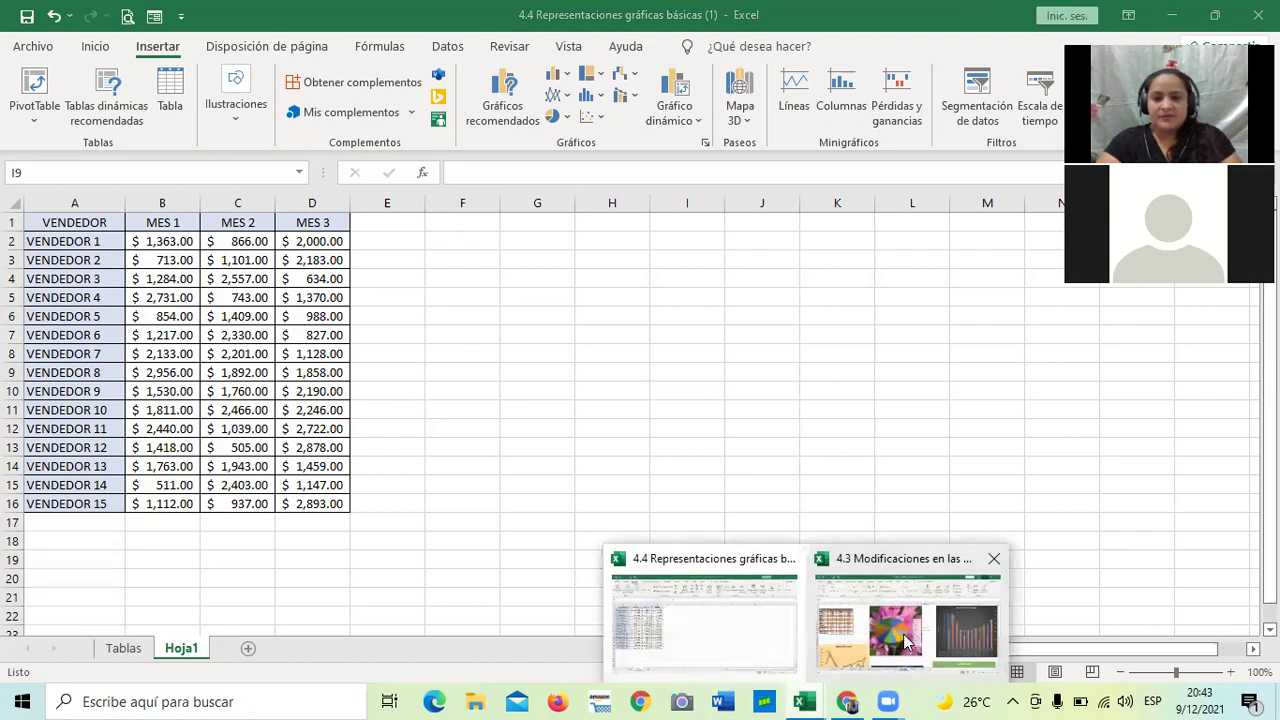
pyautogui.click(900, 635)
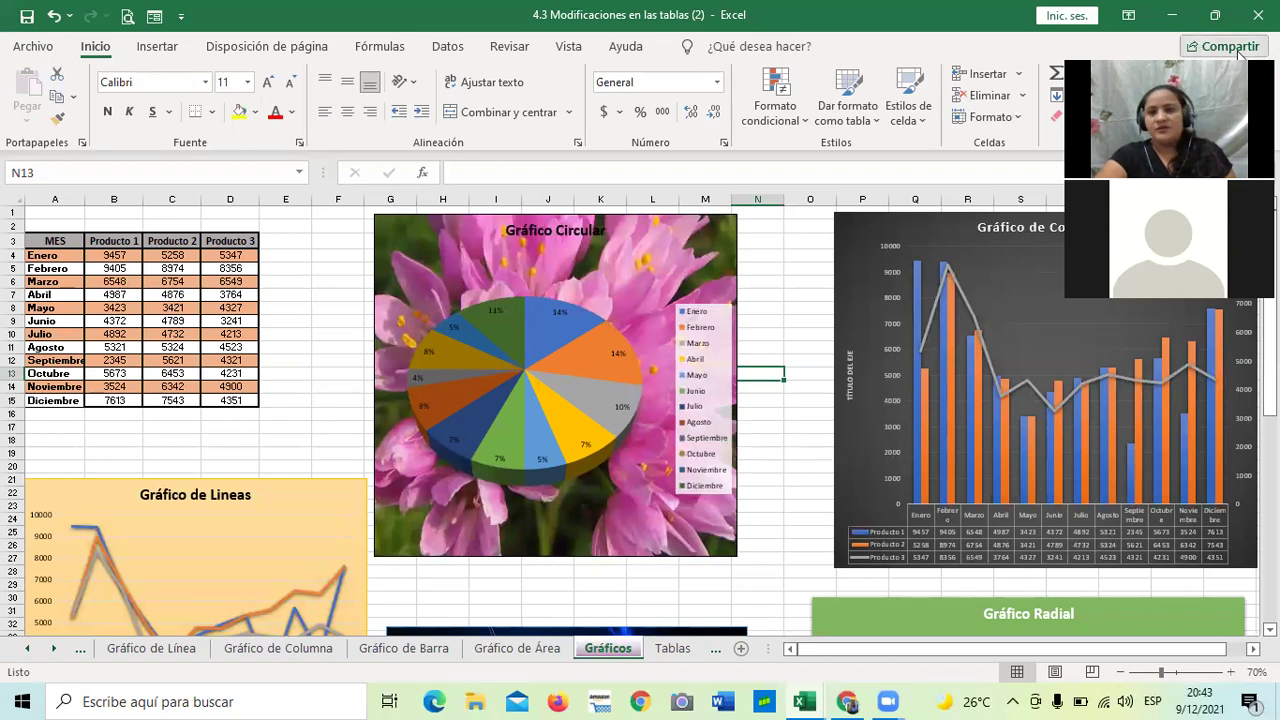
pyautogui.click(1016, 270)
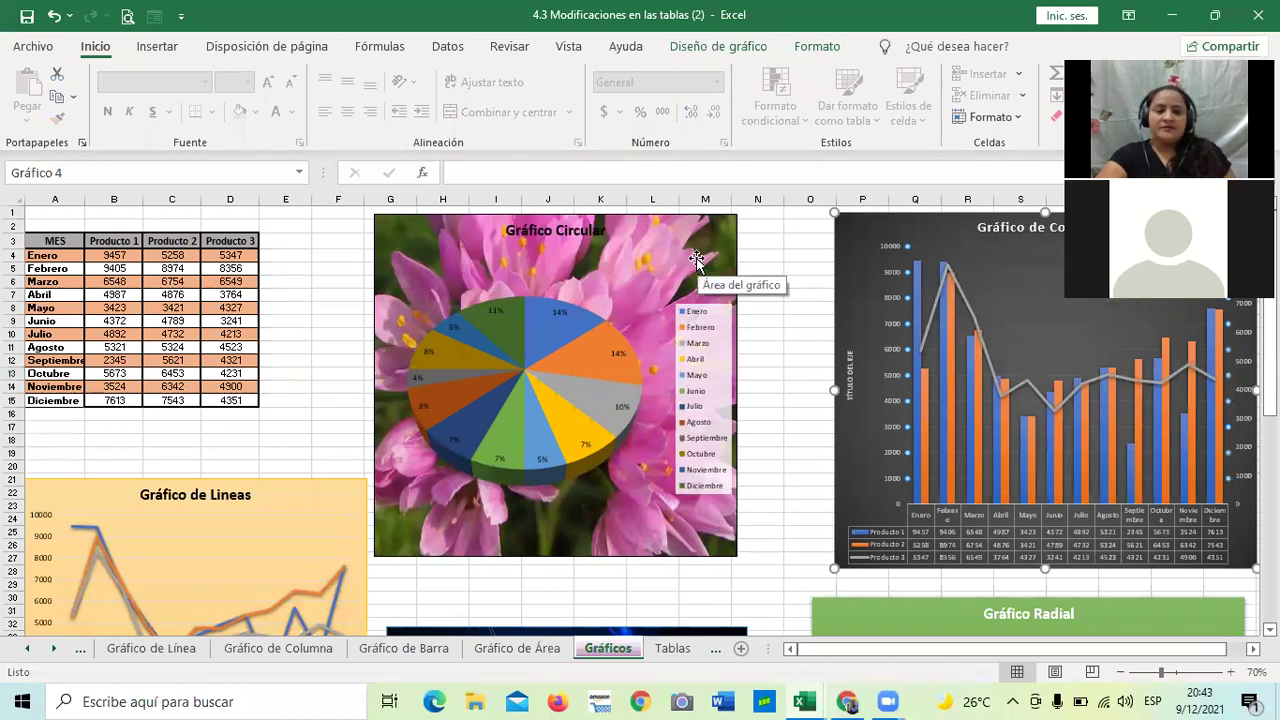
pyautogui.scroll(-1, 697, 257)
pyautogui.scroll(-2, 697, 257)
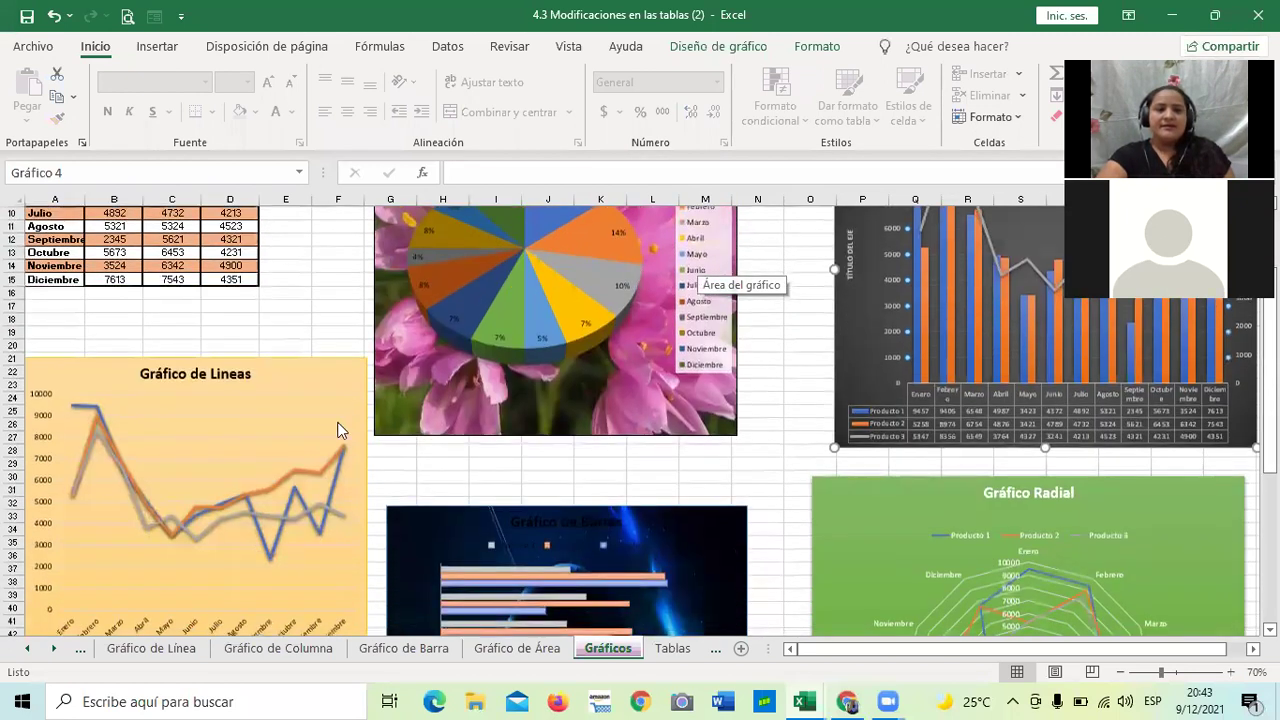
pyautogui.scroll(-1, 613, 503)
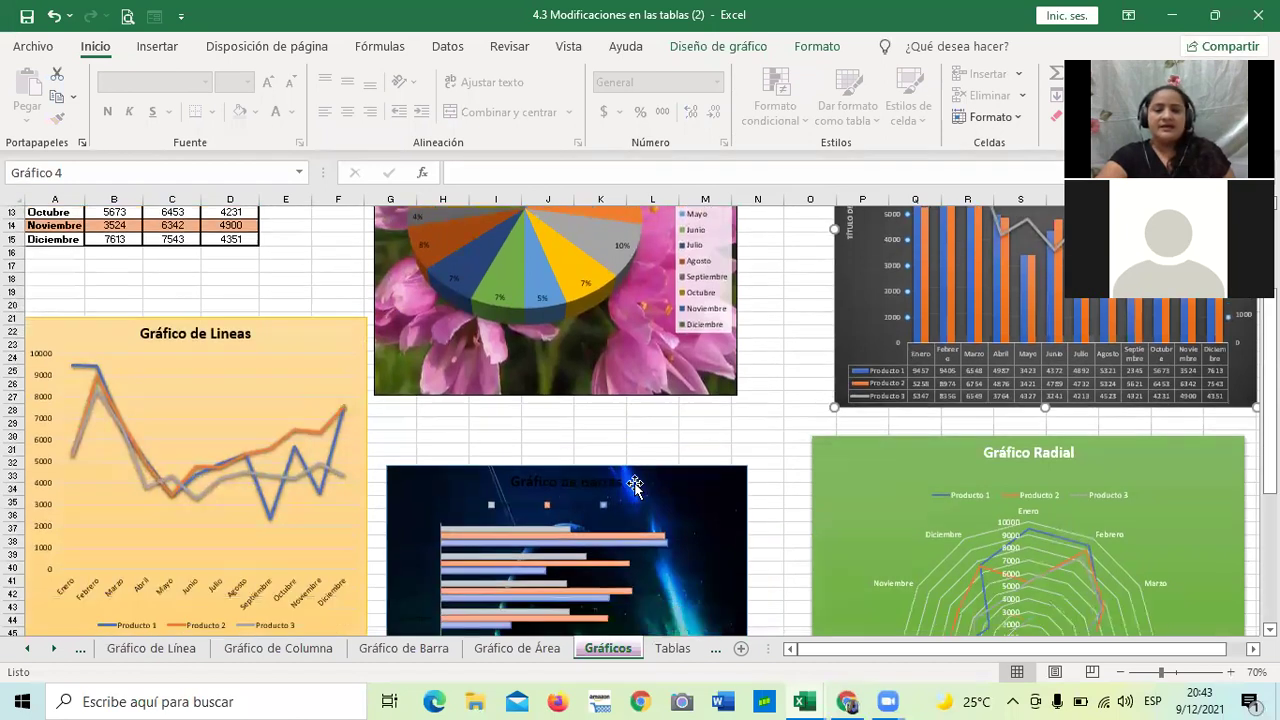
pyautogui.scroll(-2, 640, 486)
pyautogui.scroll(-2, 860, 340)
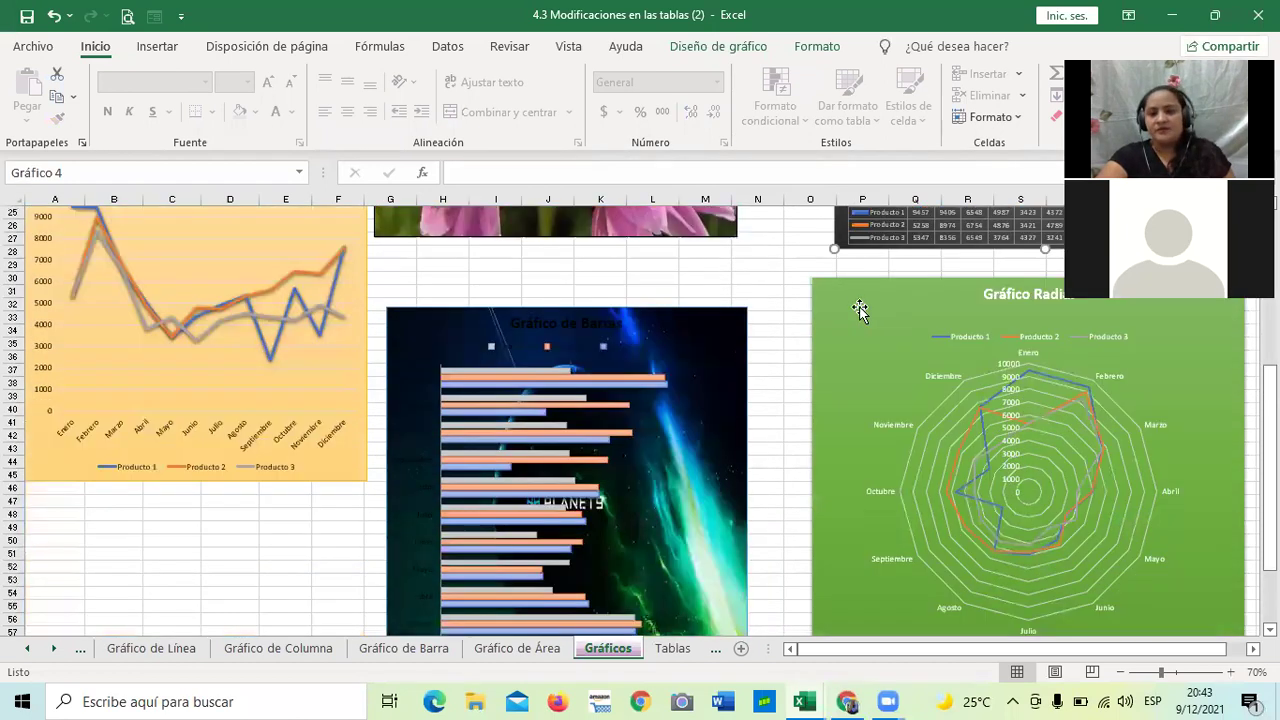
pyautogui.click(519, 652)
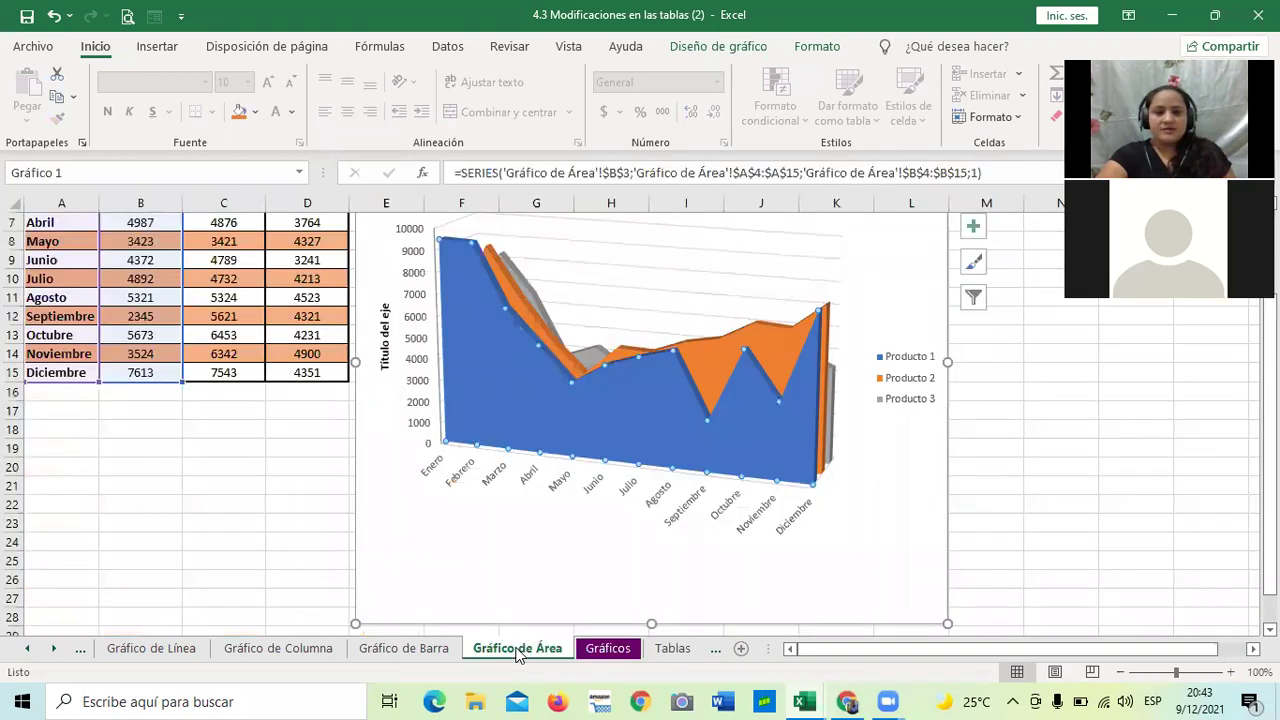
pyautogui.click(424, 651)
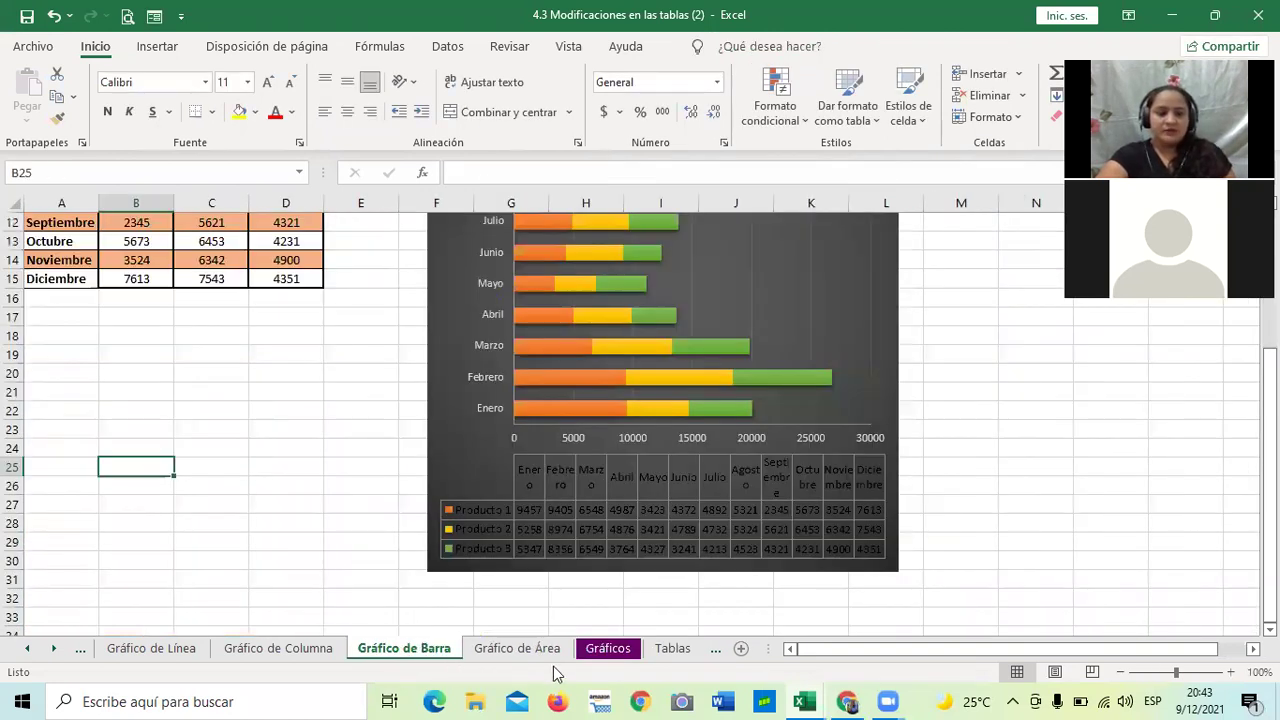
pyautogui.click(595, 650)
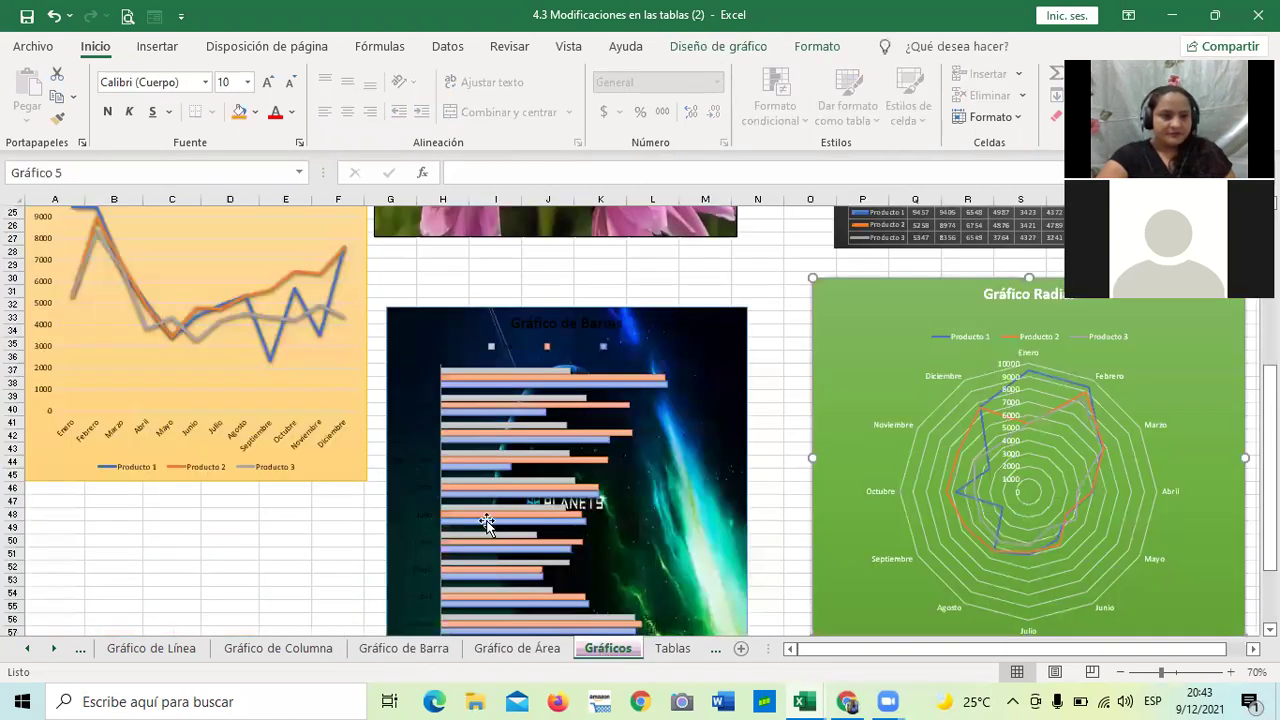
pyautogui.scroll(5, 487, 524)
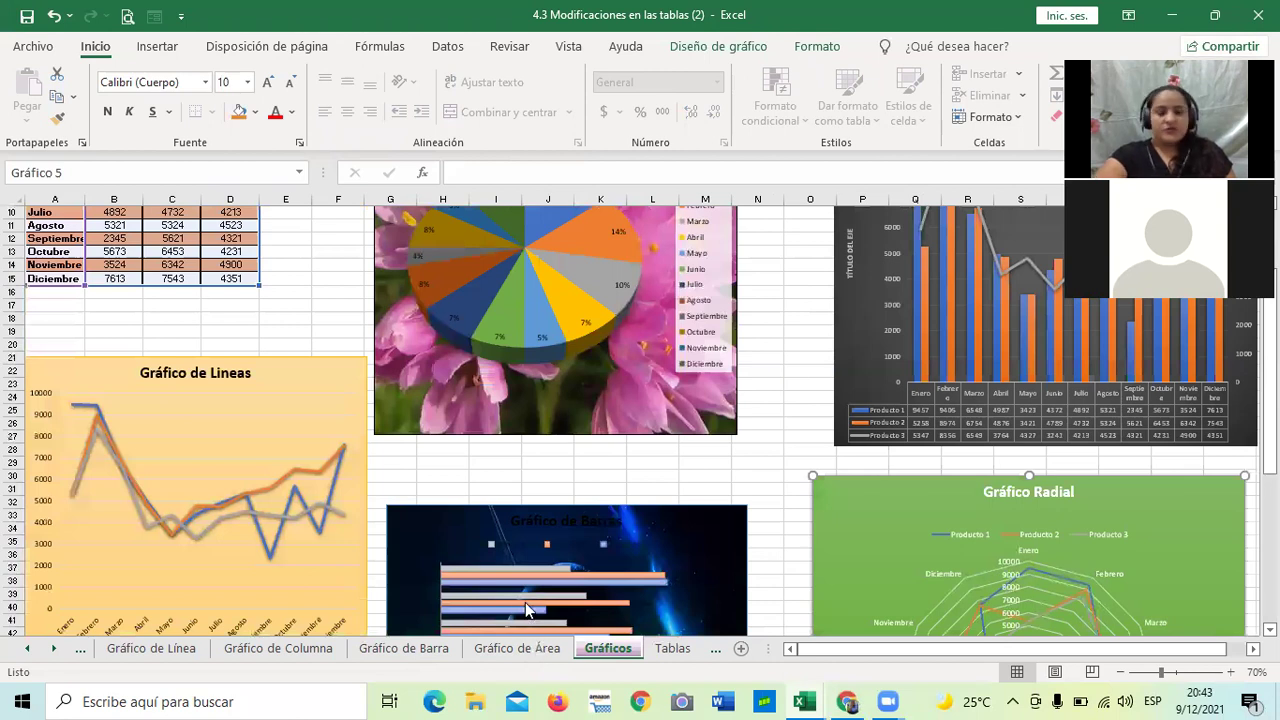
pyautogui.hotkey('ctrl', 'pageup')
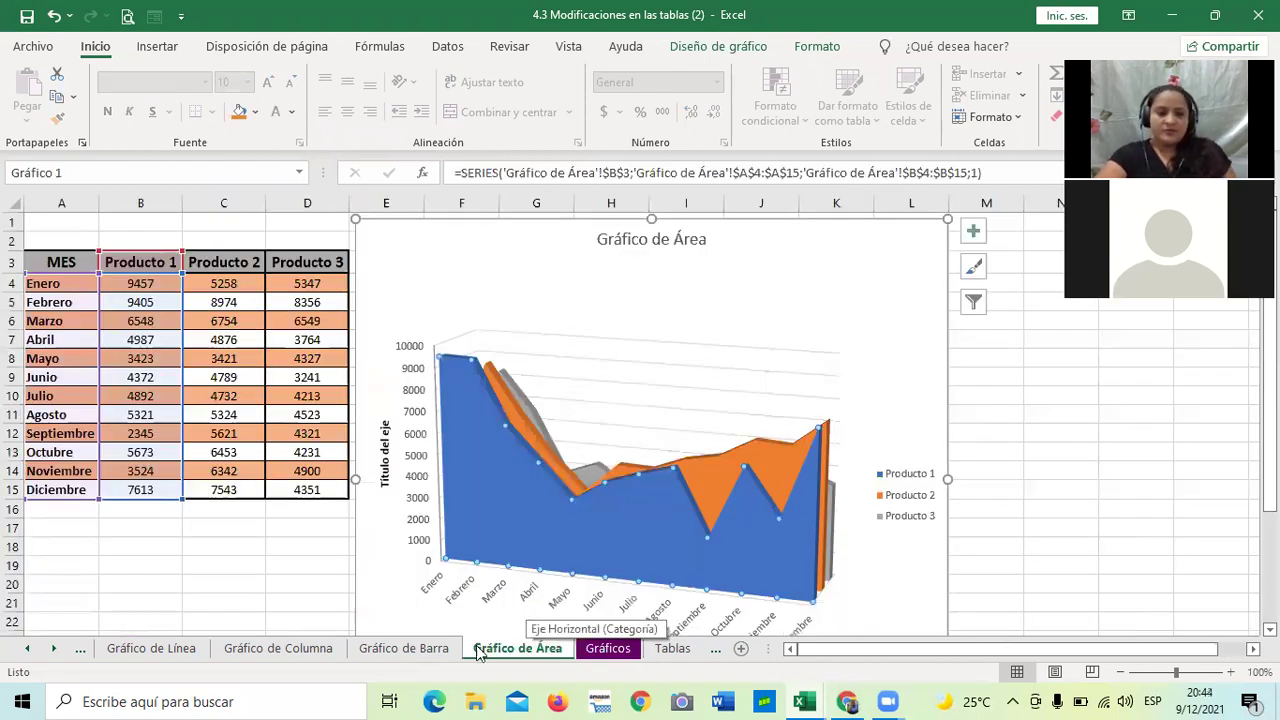
pyautogui.click(440, 650)
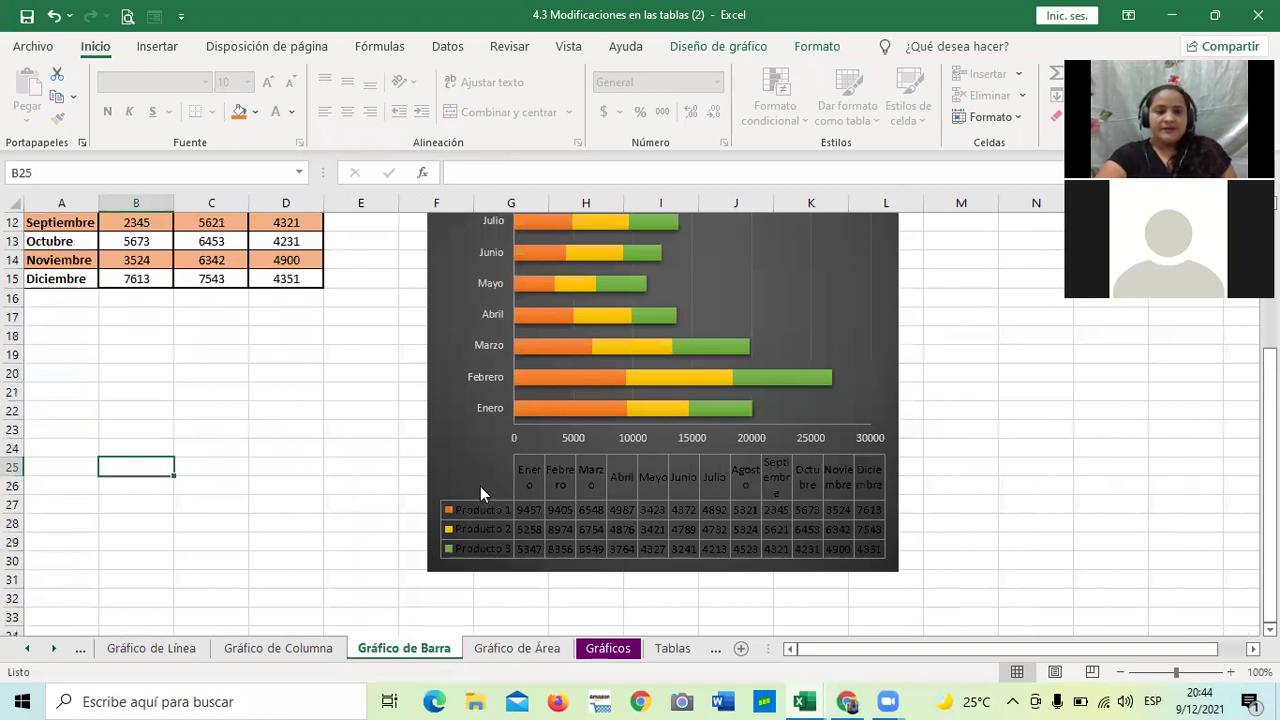
pyautogui.scroll(2, 480, 486)
pyautogui.scroll(2, 517, 461)
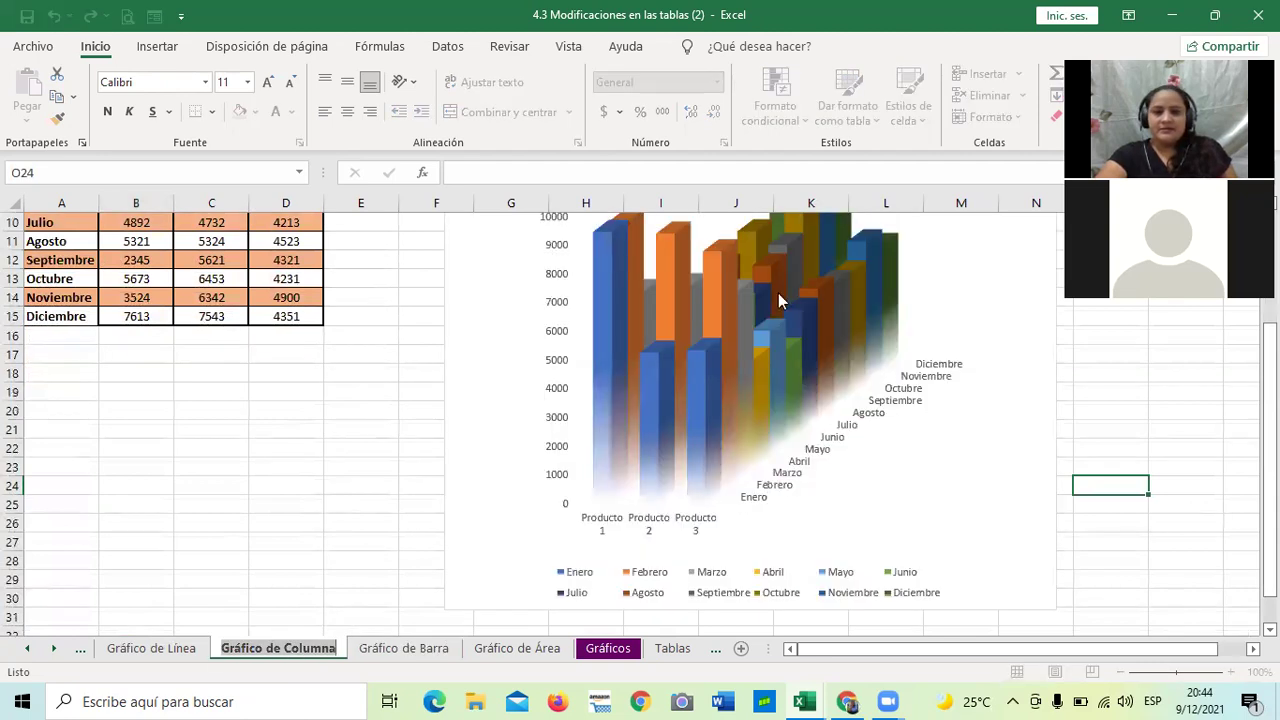
pyautogui.click(178, 650)
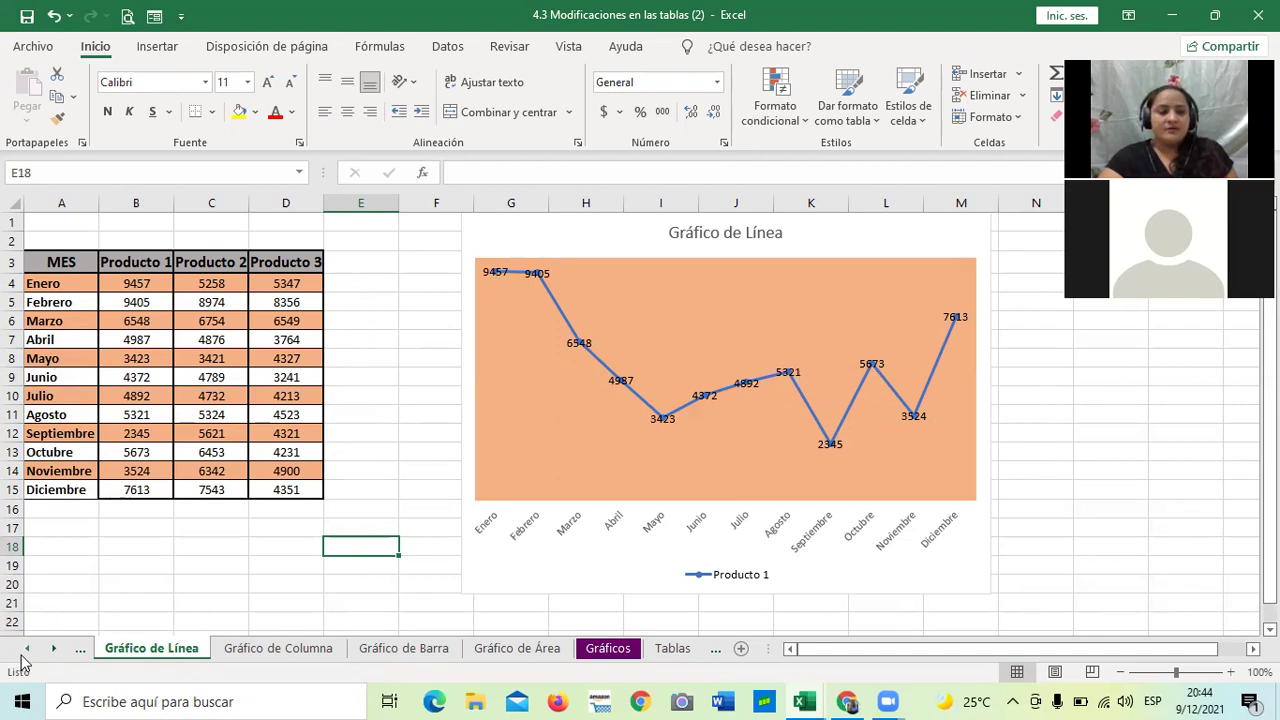
pyautogui.click(54, 650)
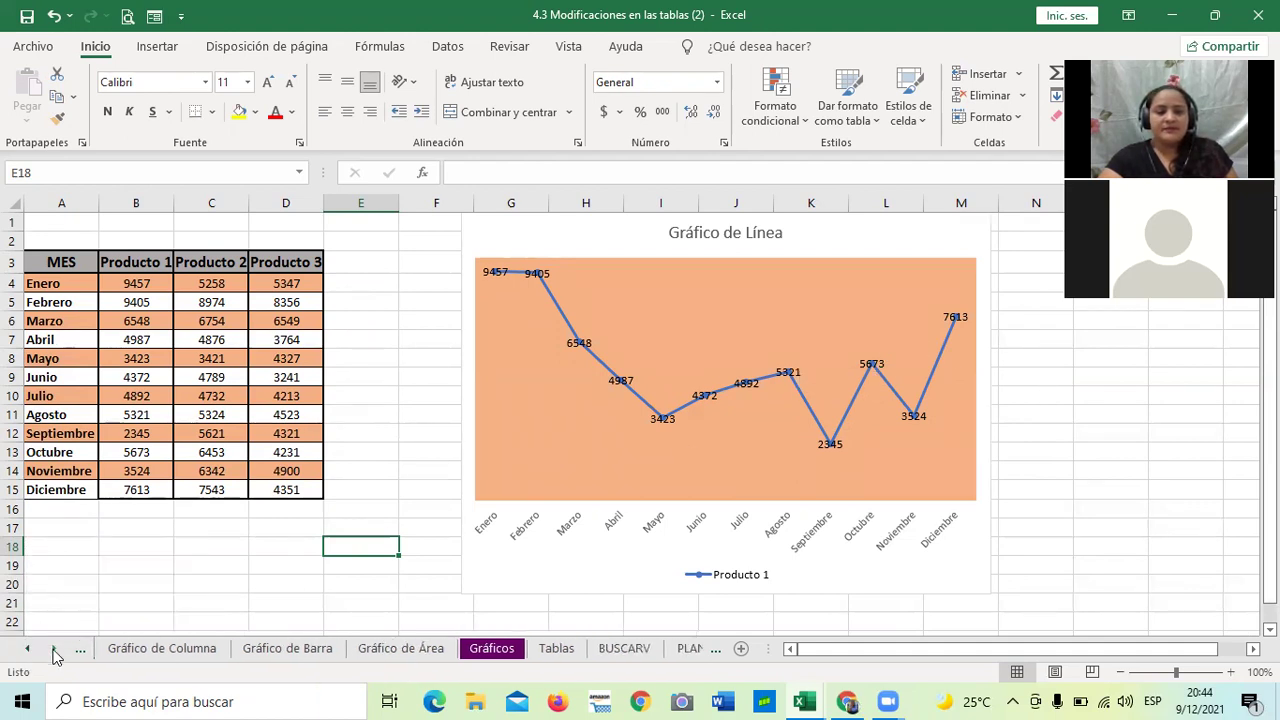
pyautogui.click(423, 651)
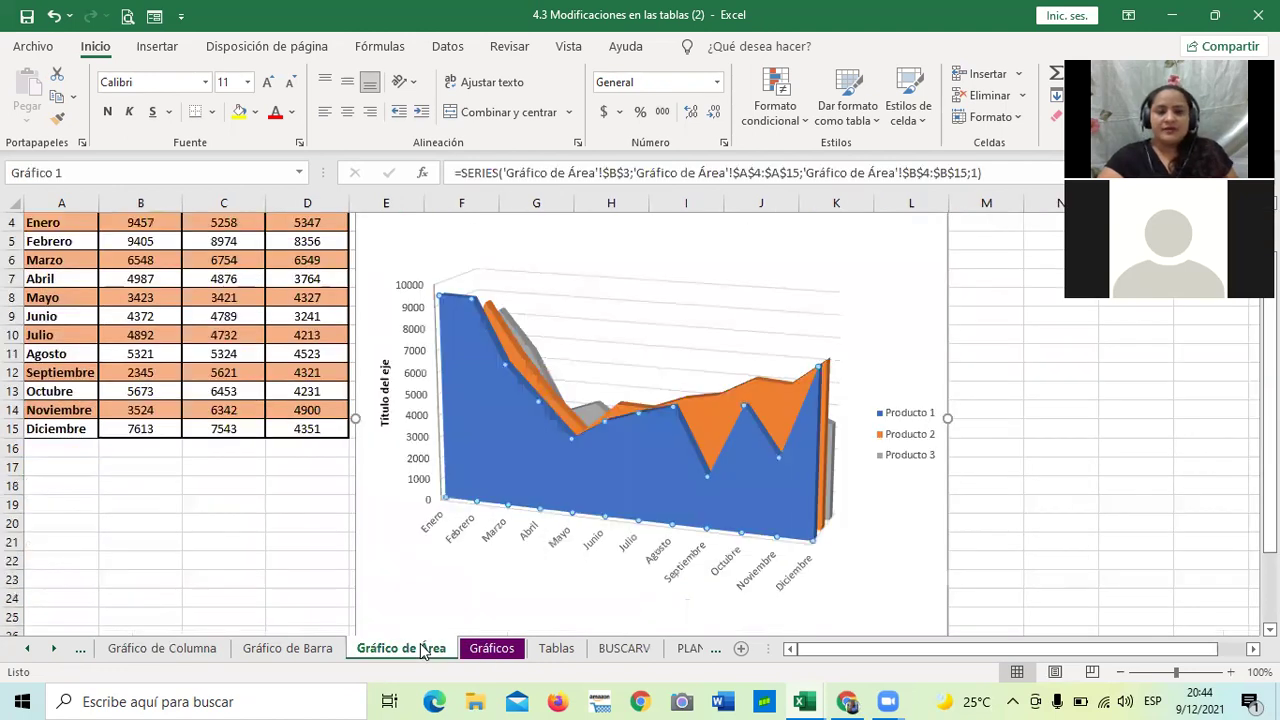
pyautogui.click(492, 651)
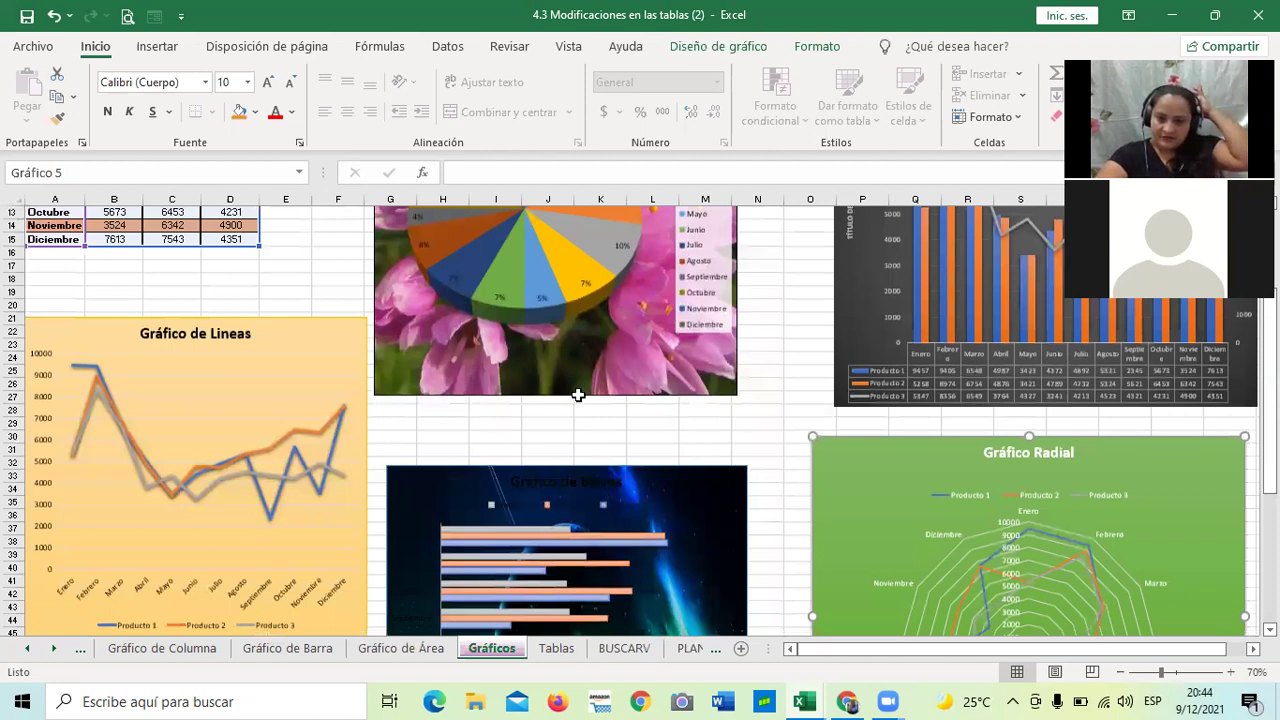
pyautogui.scroll(-1, 562, 340)
pyautogui.scroll(1, 557, 338)
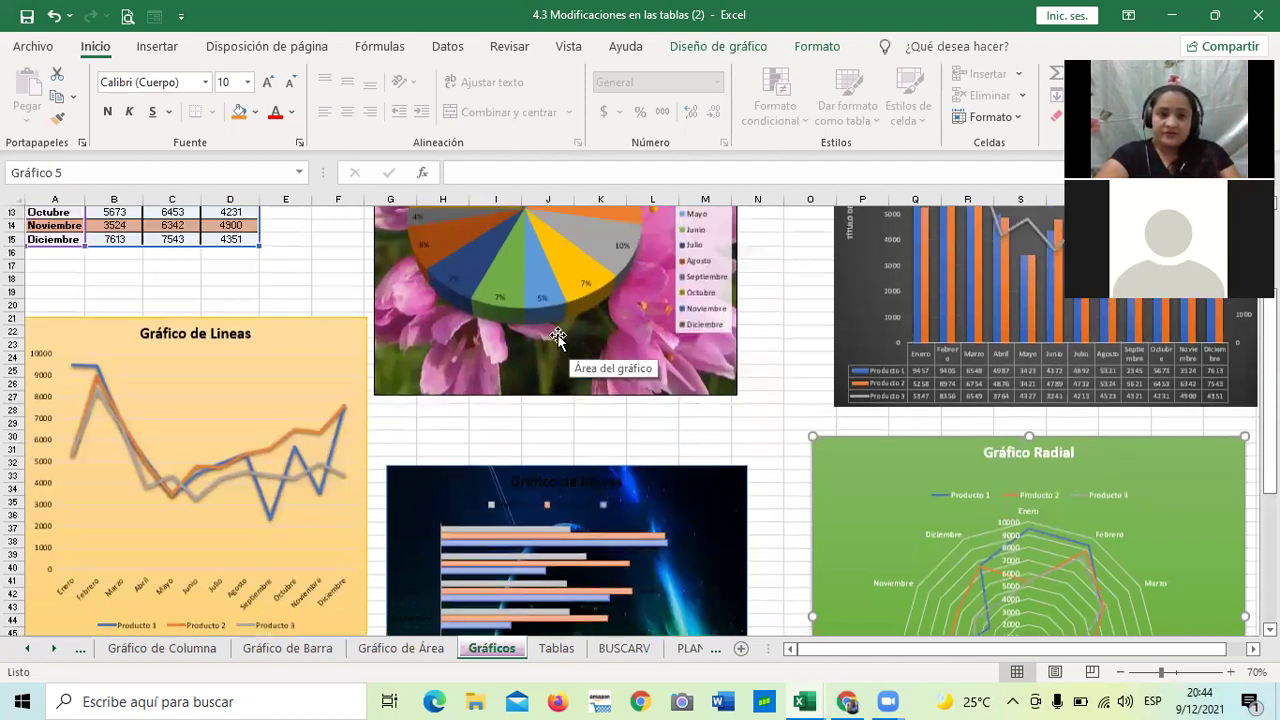
pyautogui.scroll(1, 557, 338)
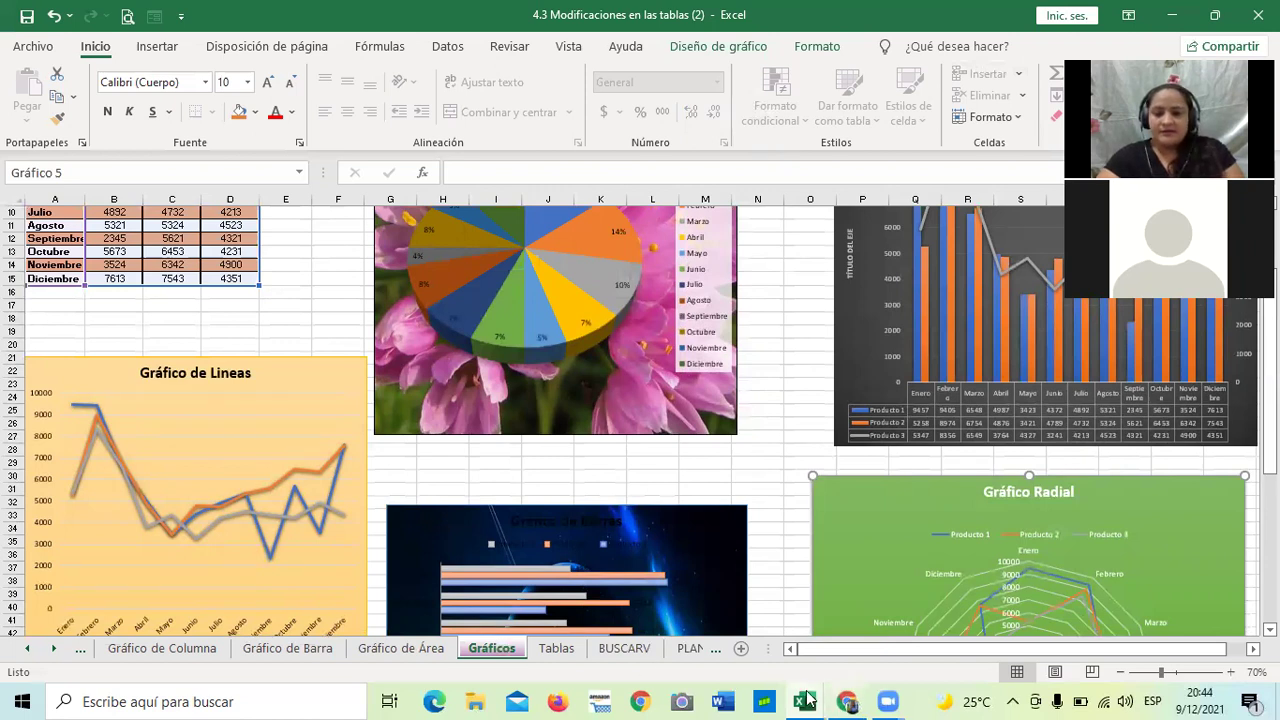
pyautogui.moveTo(803, 701)
pyautogui.click(716, 615)
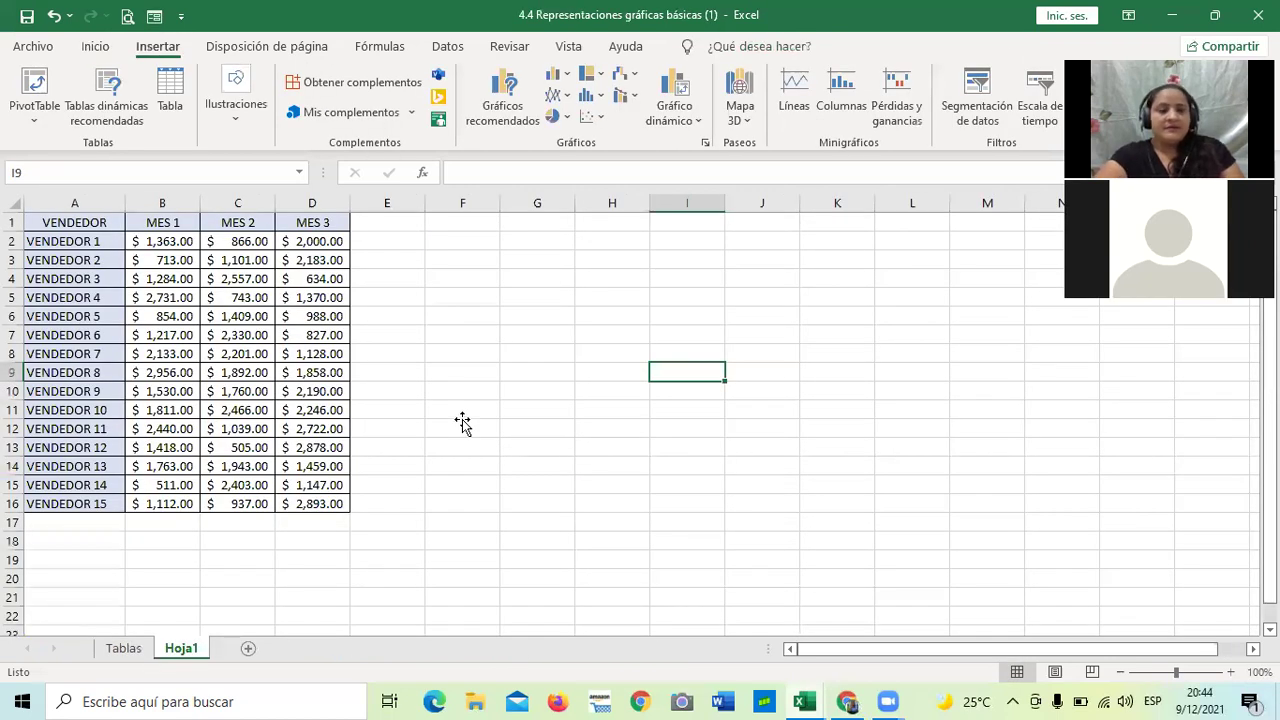
pyautogui.click(462, 424)
pyautogui.click(608, 314)
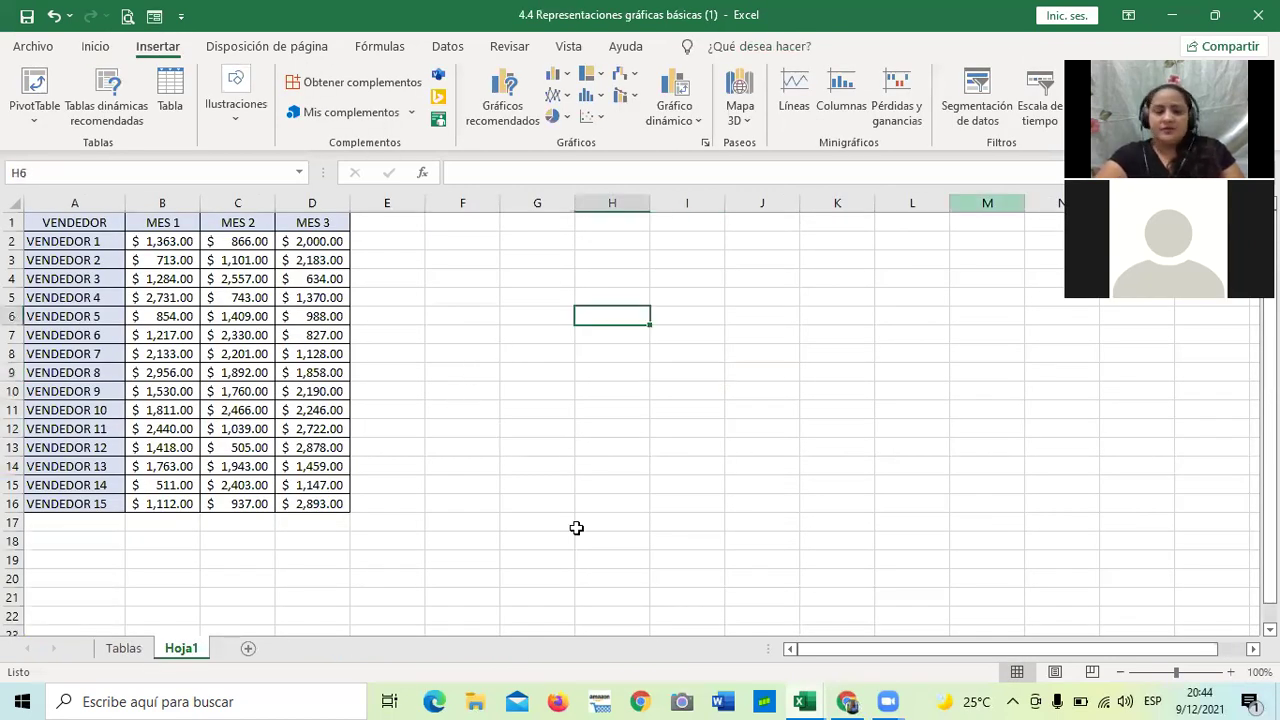
pyautogui.click(544, 506)
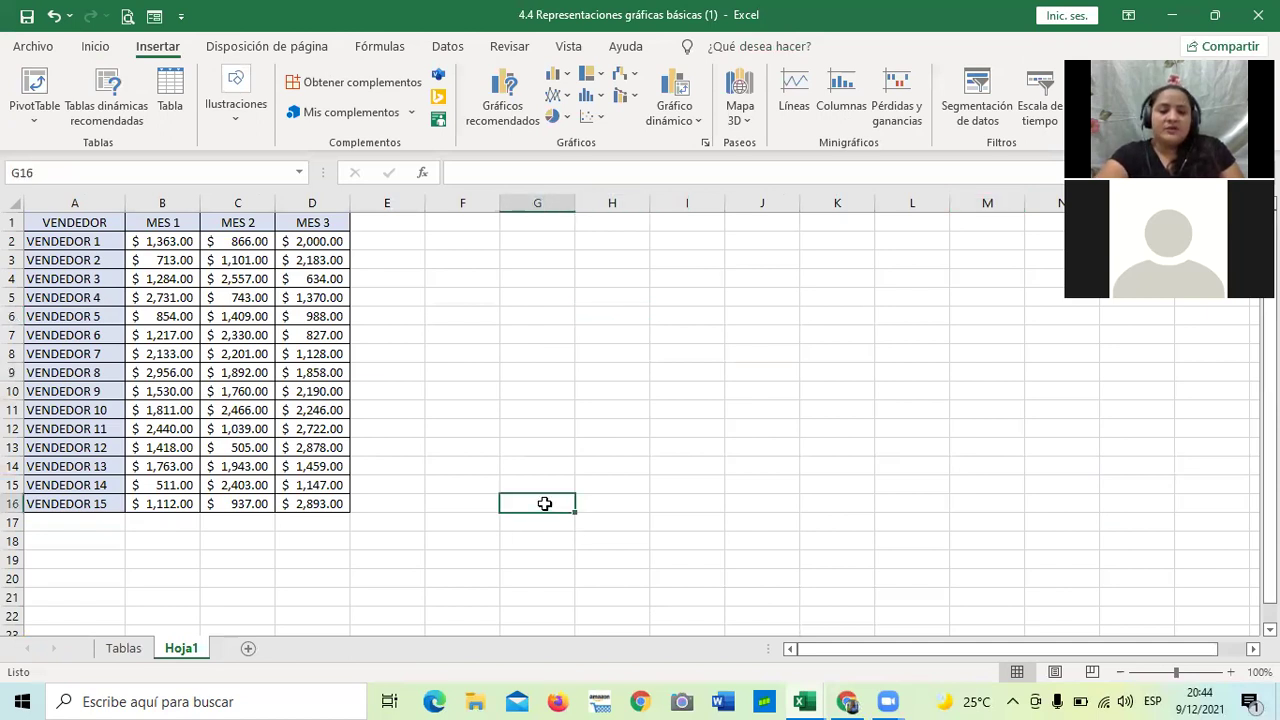
pyautogui.click(170, 370)
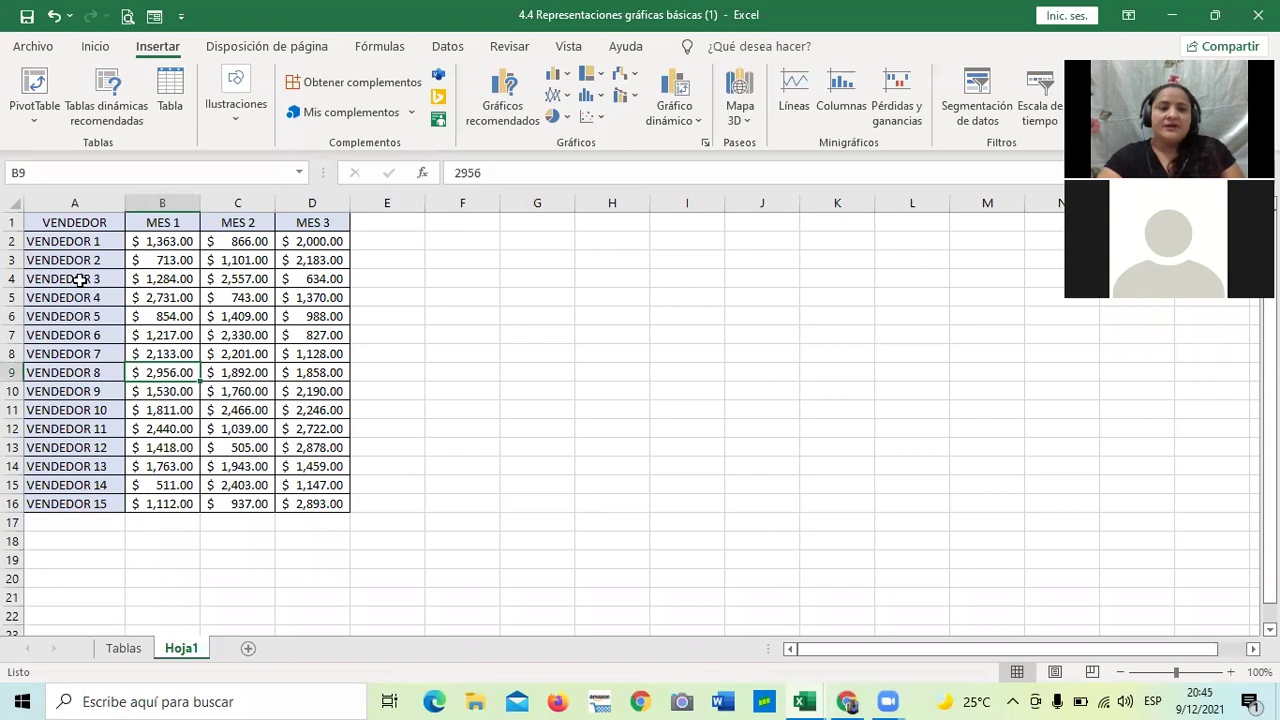
pyautogui.moveTo(80, 224); pyautogui.dragTo(237, 297)
pyautogui.moveTo(301, 488); pyautogui.dragTo(314, 503)
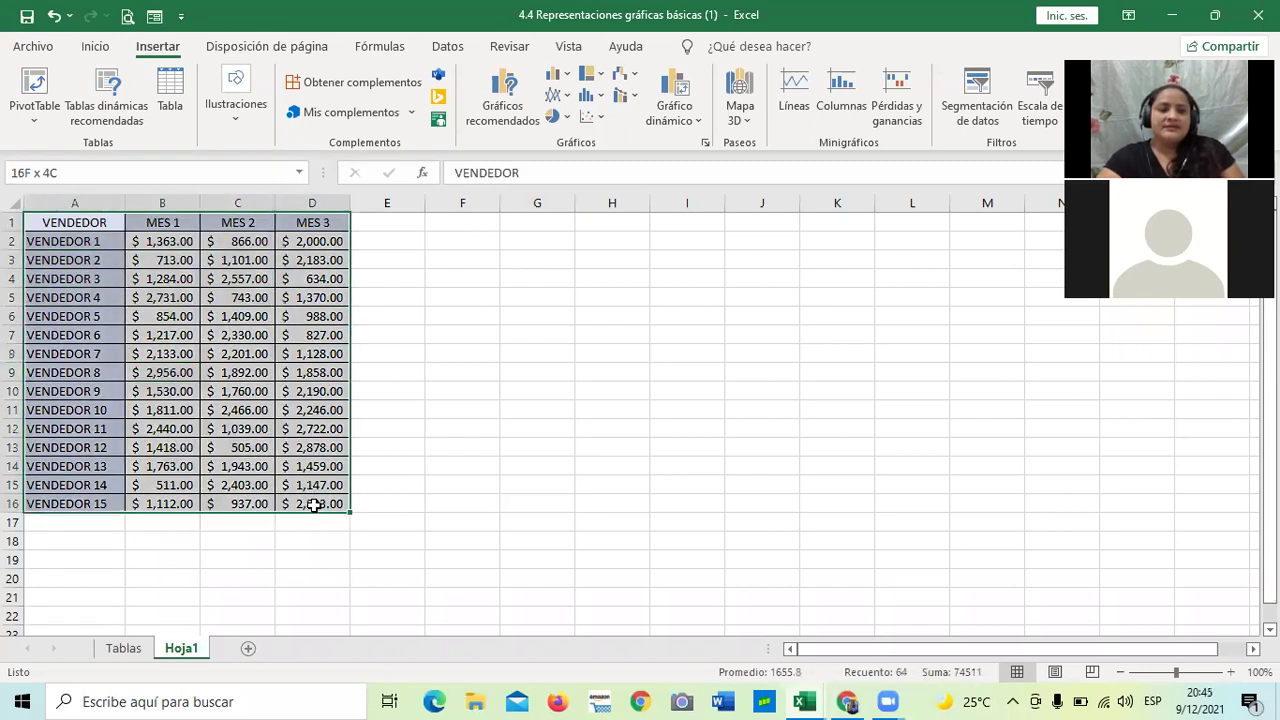
pyautogui.click(520, 430)
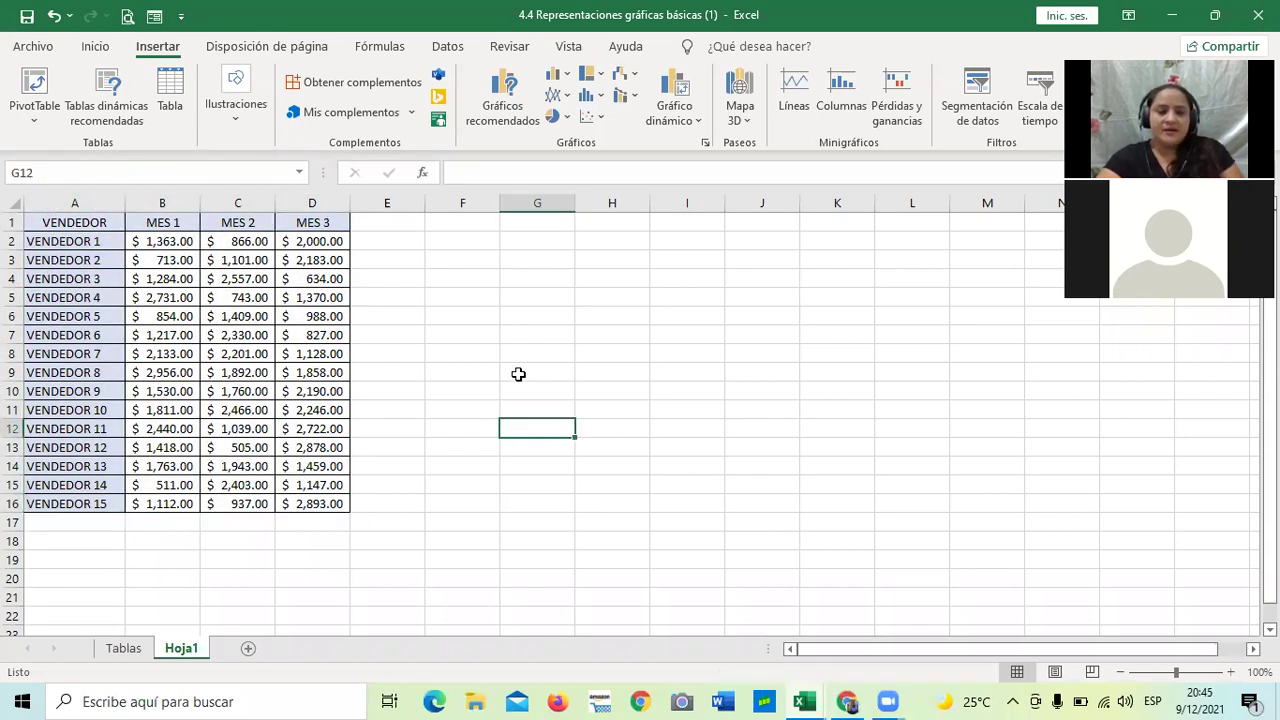
pyautogui.click(195, 335)
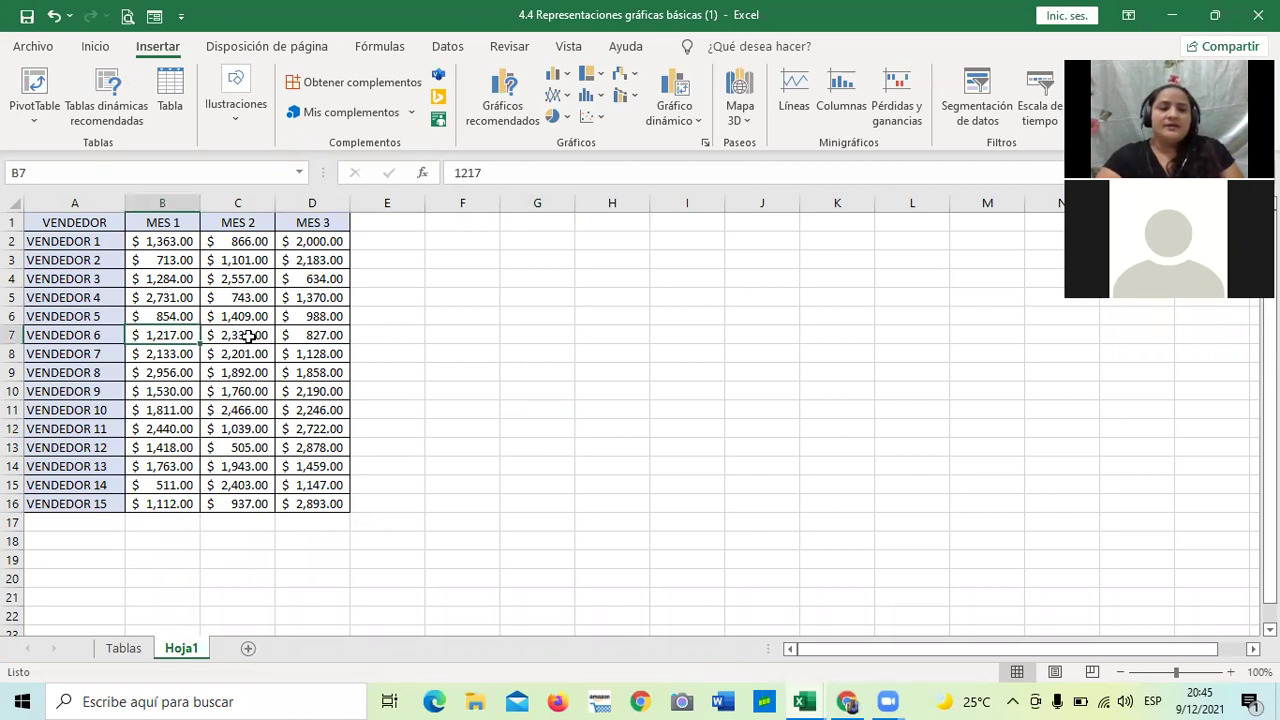
pyautogui.click(250, 335)
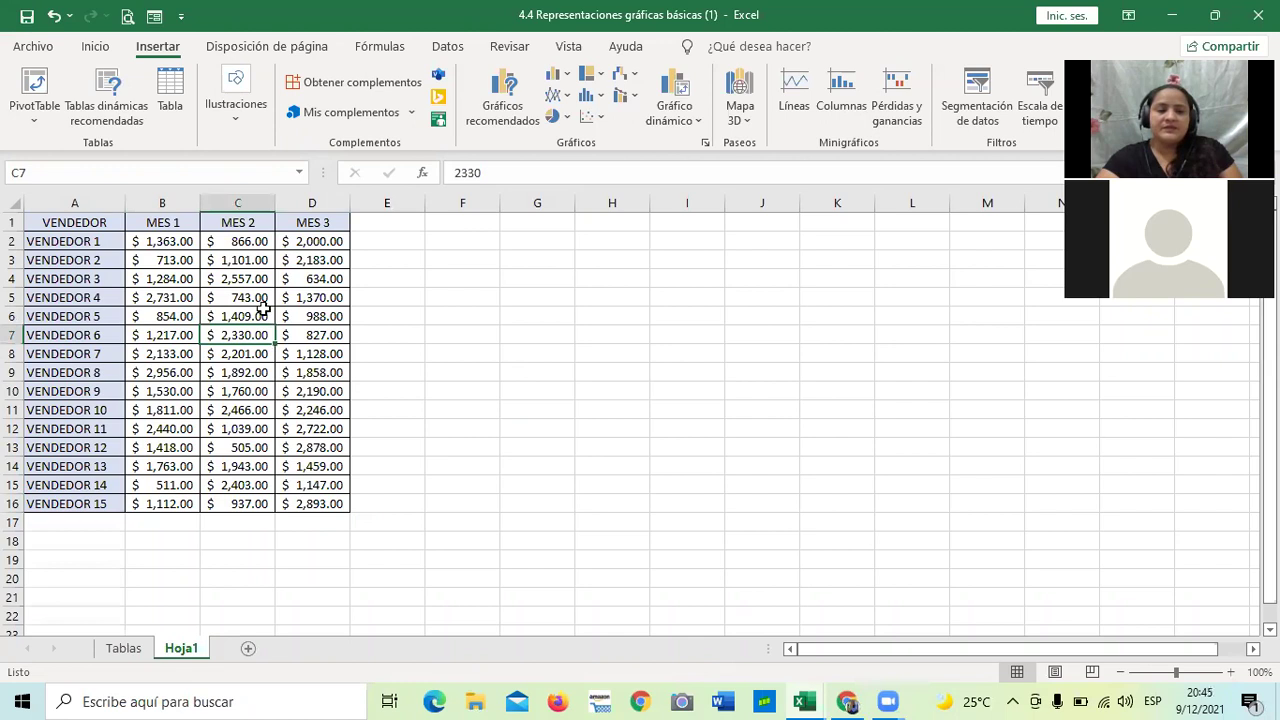
pyautogui.click(222, 280)
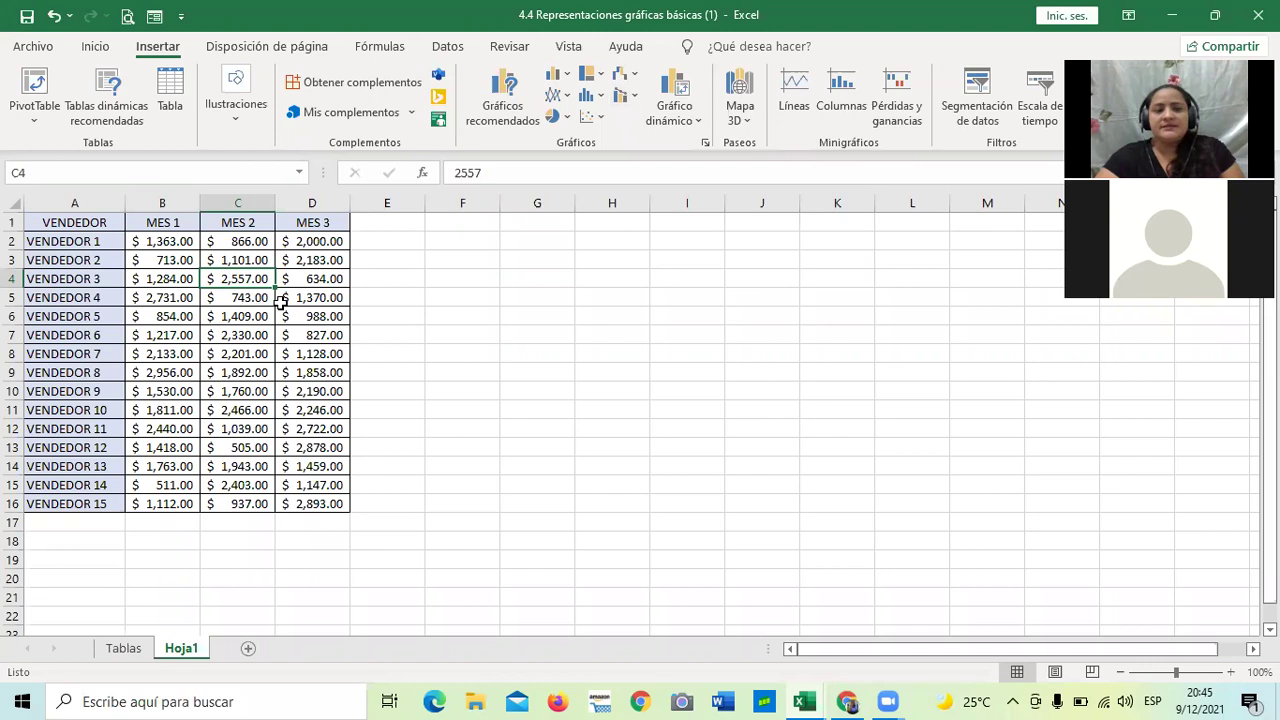
pyautogui.click(314, 300)
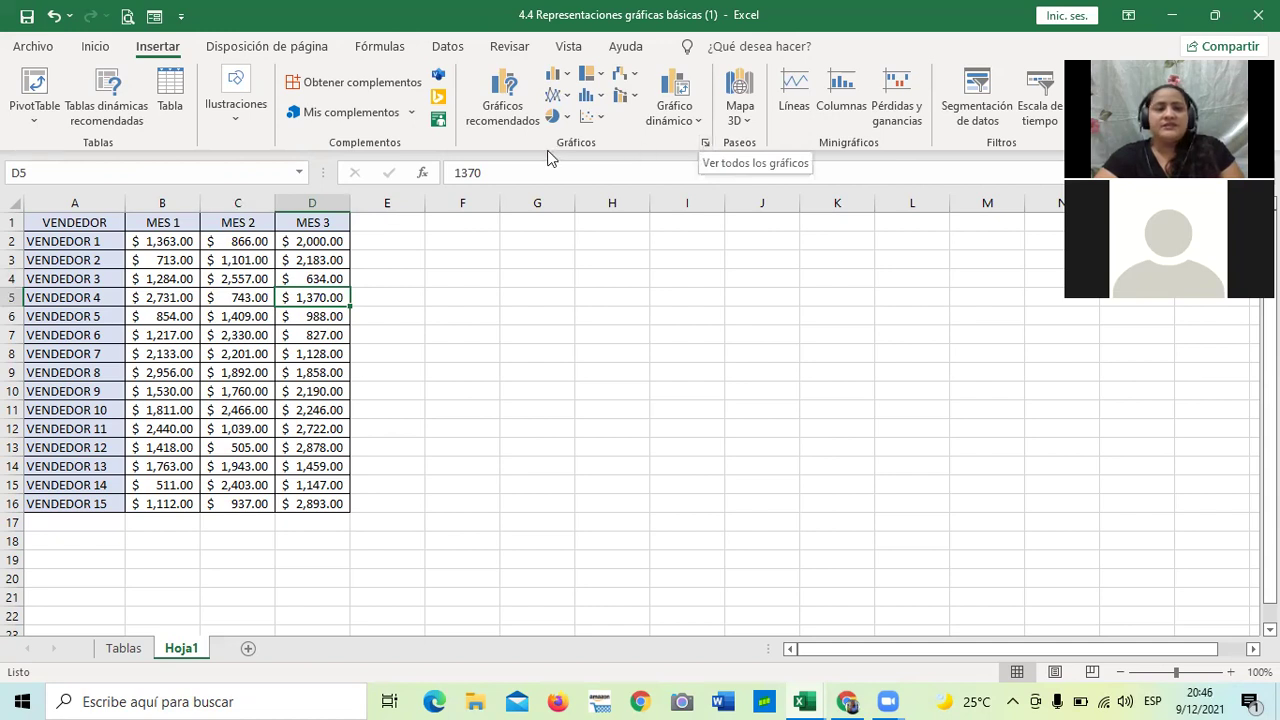
# Step: Open the Insertar gráfico dialog on its Todos los gráficos tab at clustered columns
pyautogui.click(705, 144)
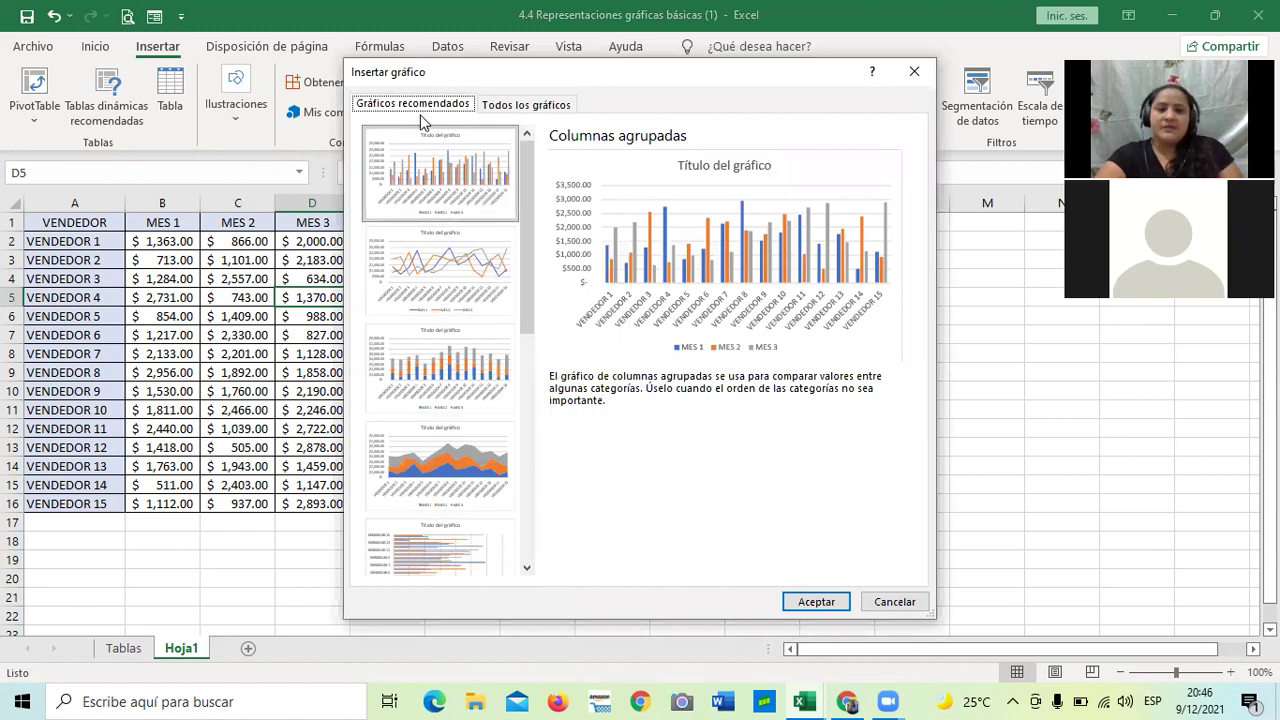
pyautogui.scroll(-5, 440, 228)
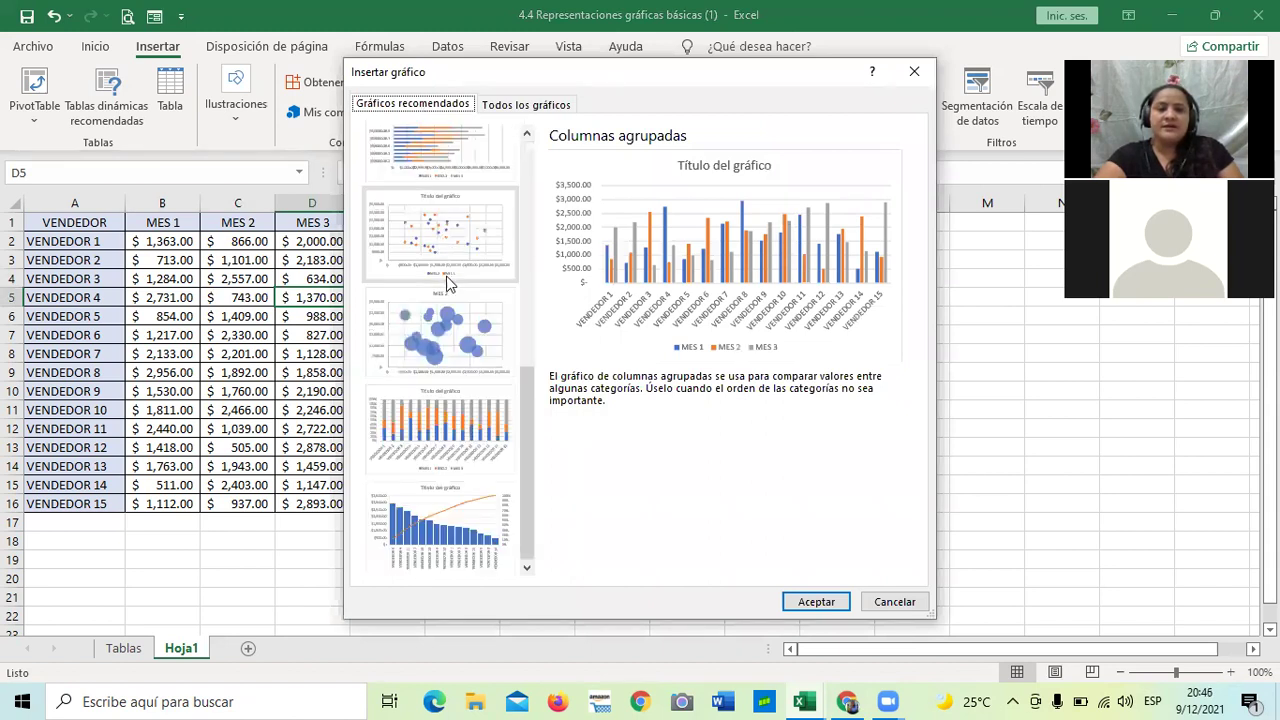
pyautogui.scroll(5, 460, 515)
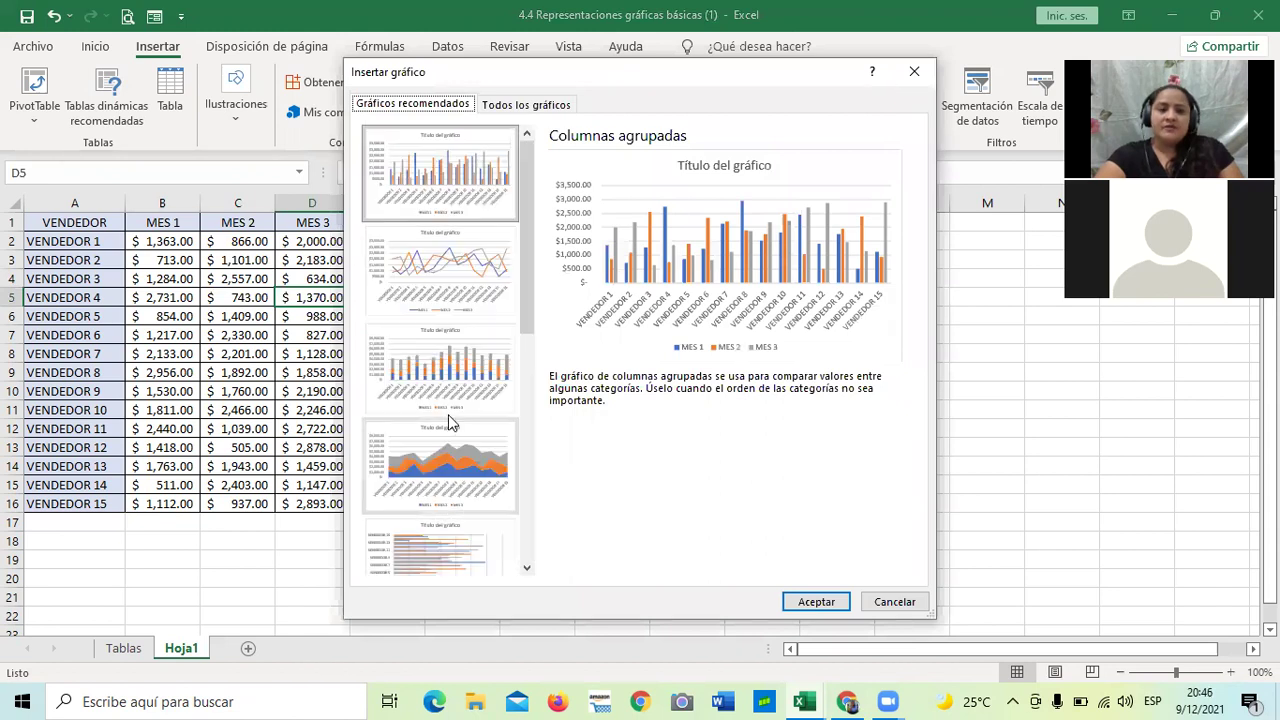
pyautogui.click(553, 106)
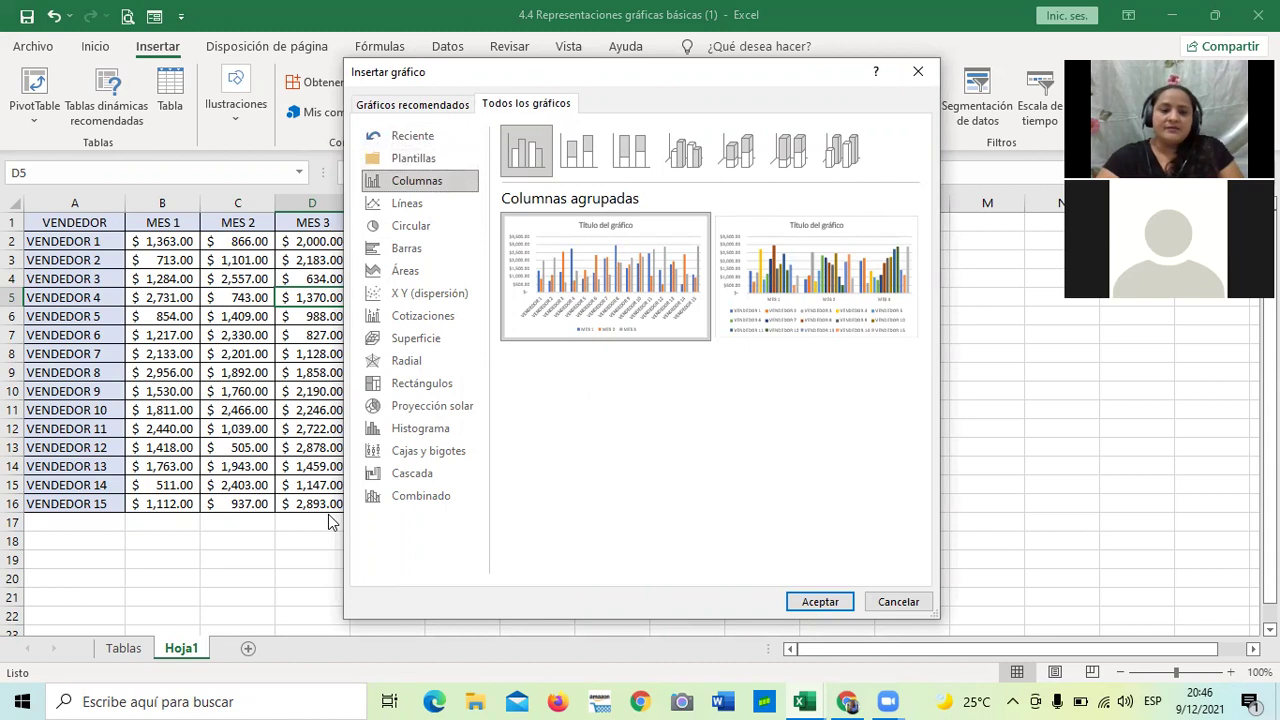
pyautogui.click(381, 440)
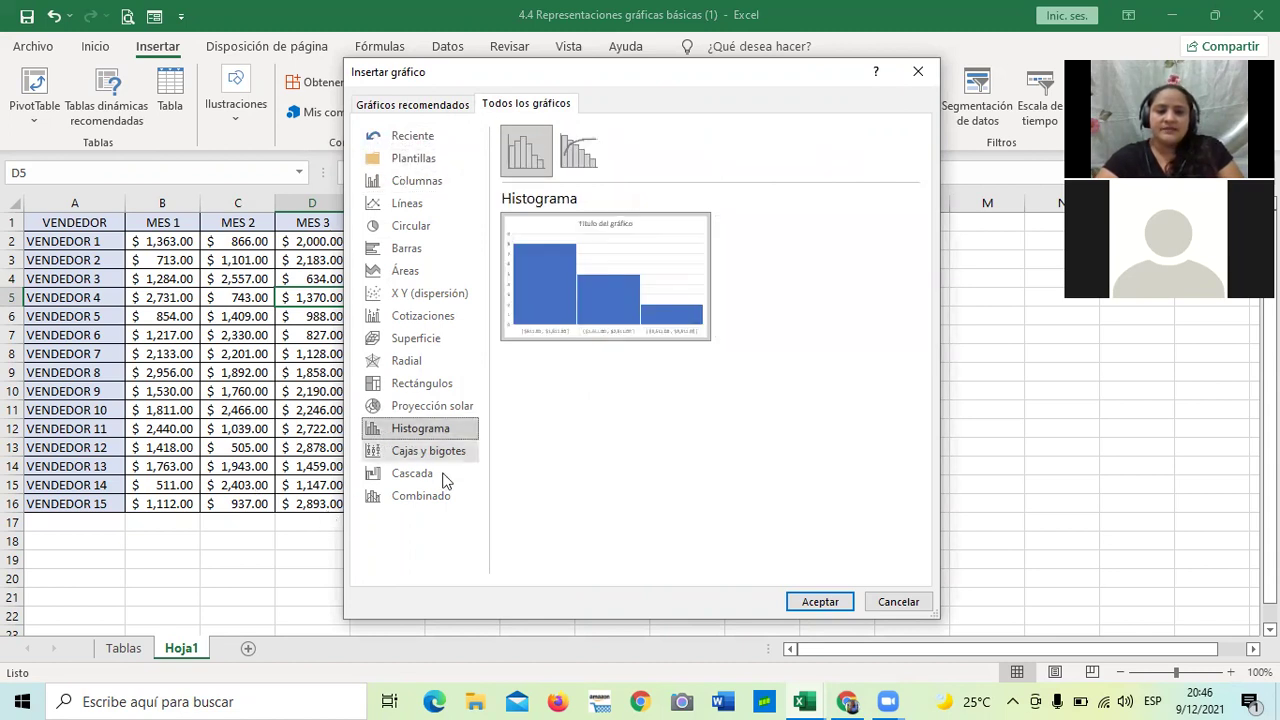
pyautogui.click(449, 479)
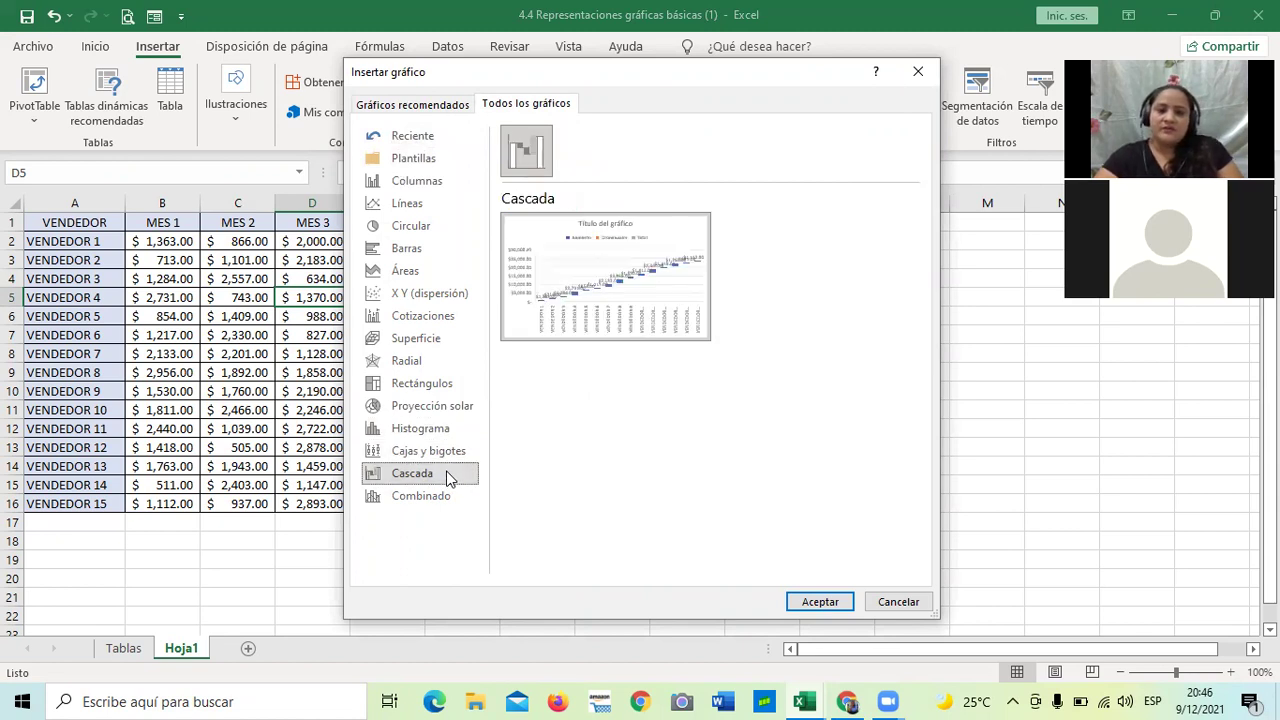
pyautogui.click(423, 497)
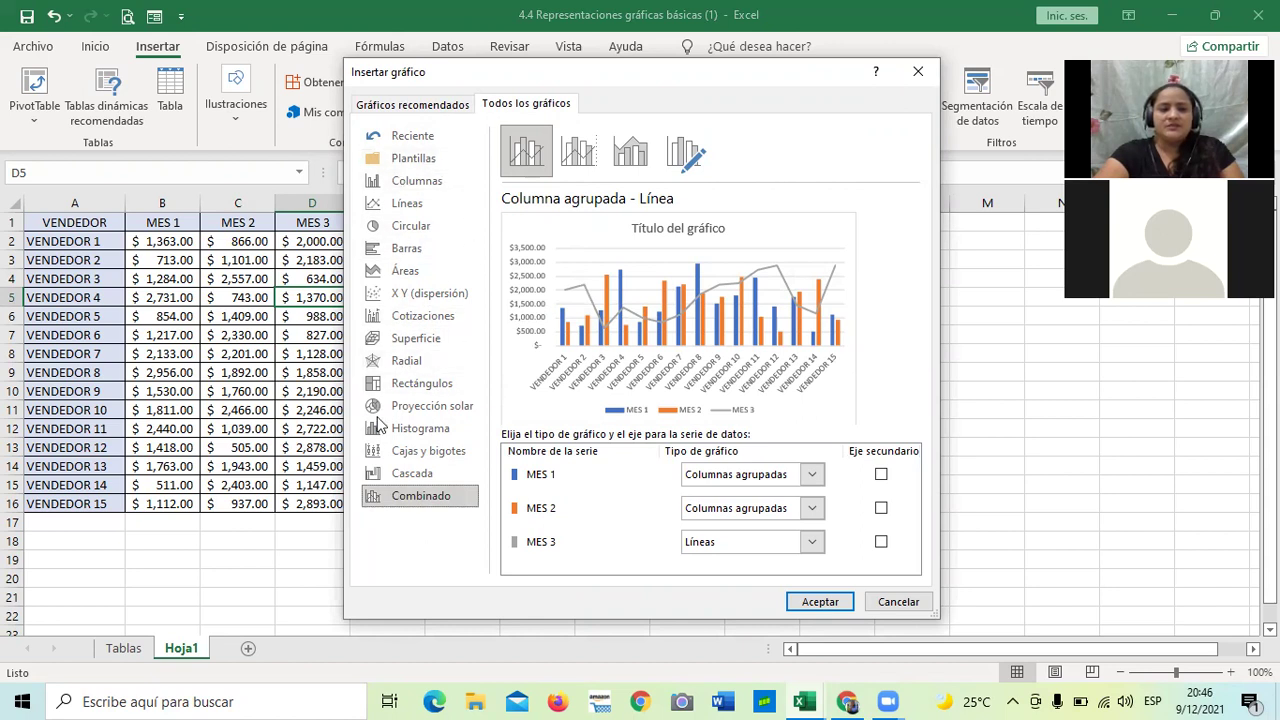
pyautogui.click(416, 386)
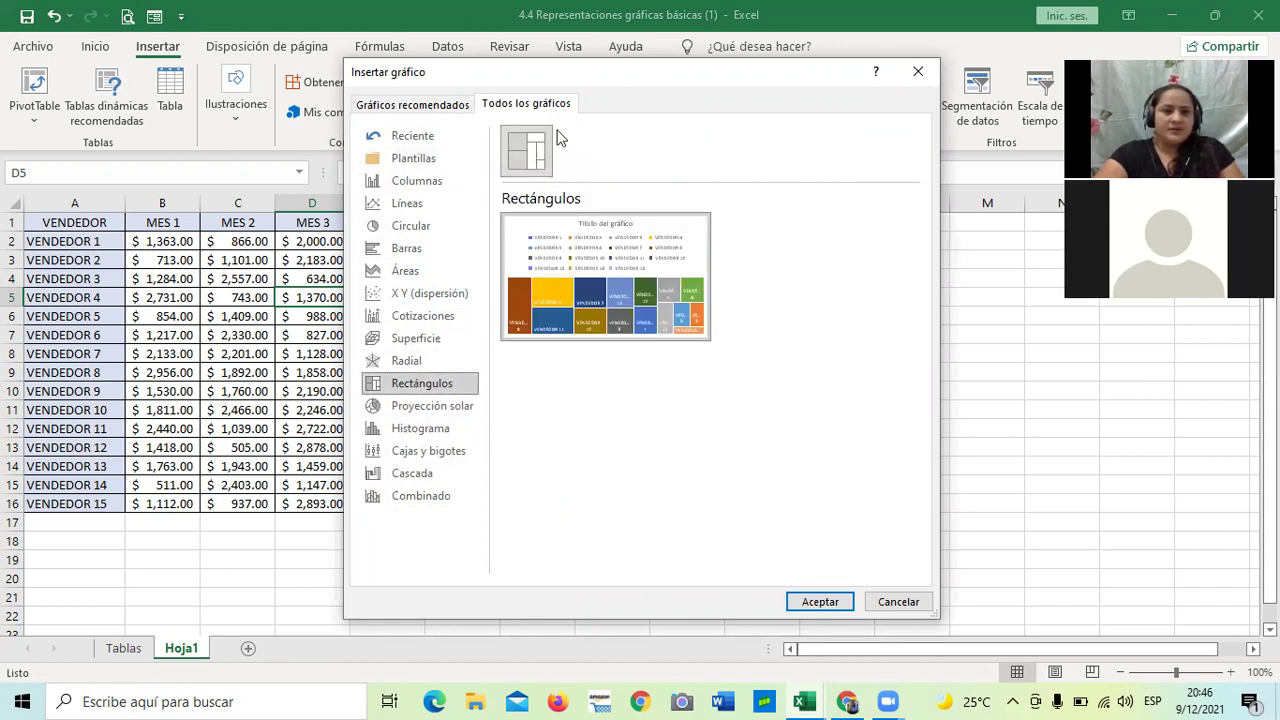
pyautogui.moveTo(612, 80); pyautogui.dragTo(614, 72)
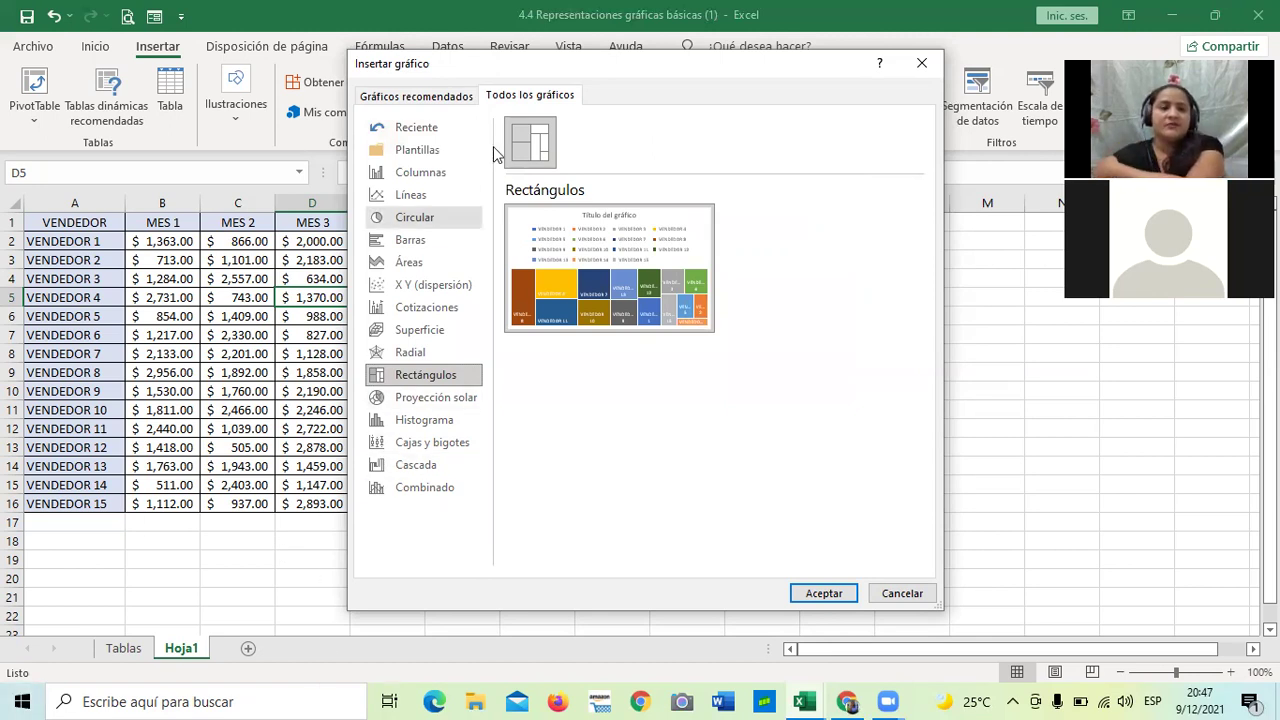
pyautogui.click(432, 172)
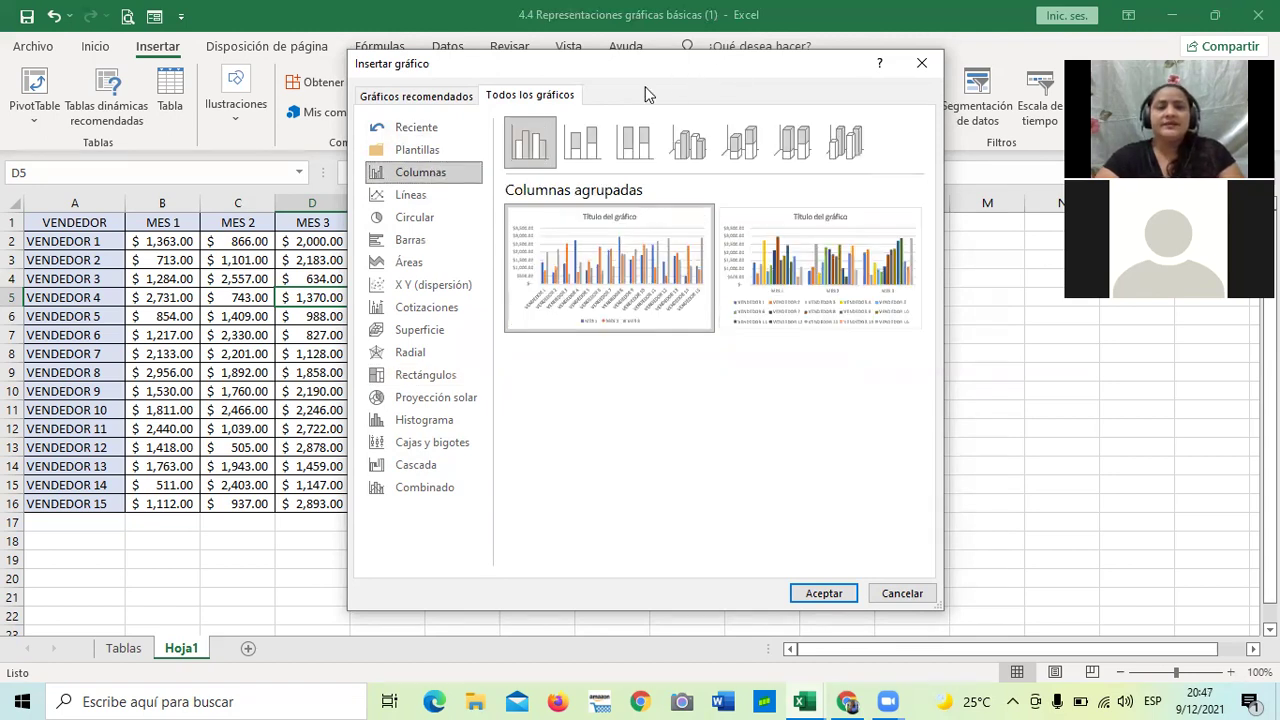
# Step: Move the chart dialog right and preview the 3D Column, then the Columna agrupada 3D subtype
pyautogui.moveTo(645, 94); pyautogui.dragTo(705, 88)
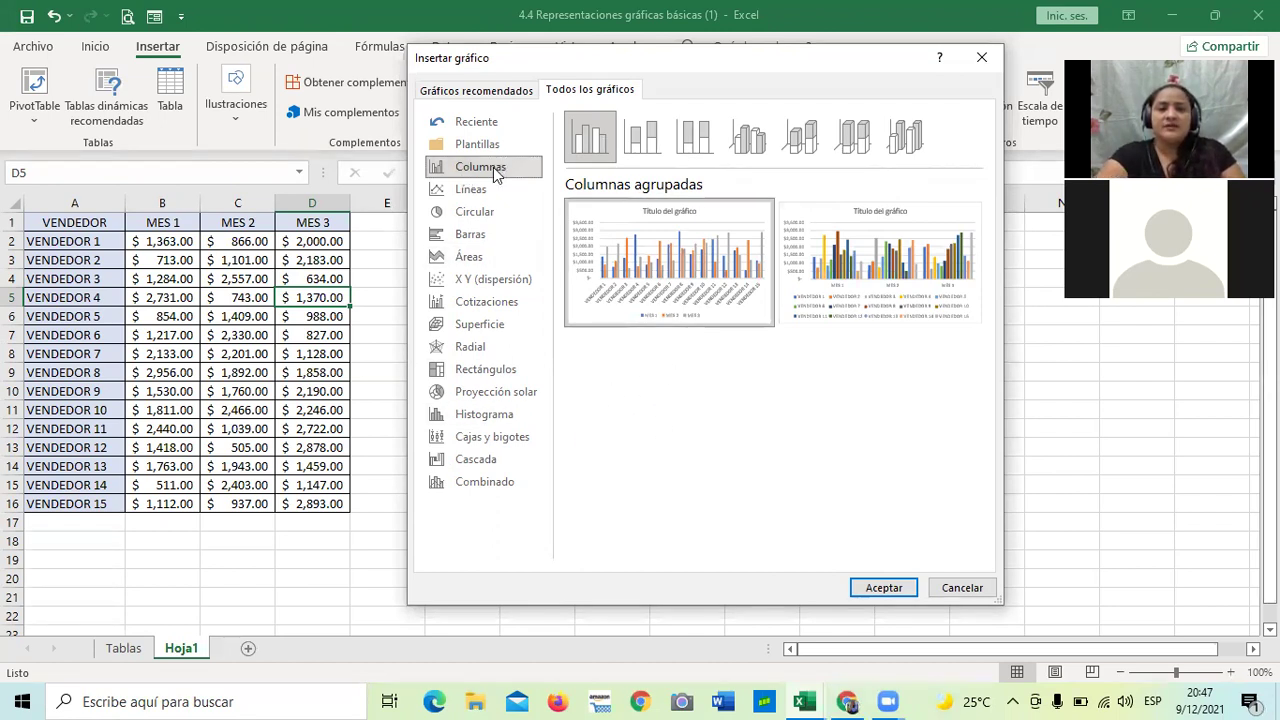
pyautogui.click(903, 148)
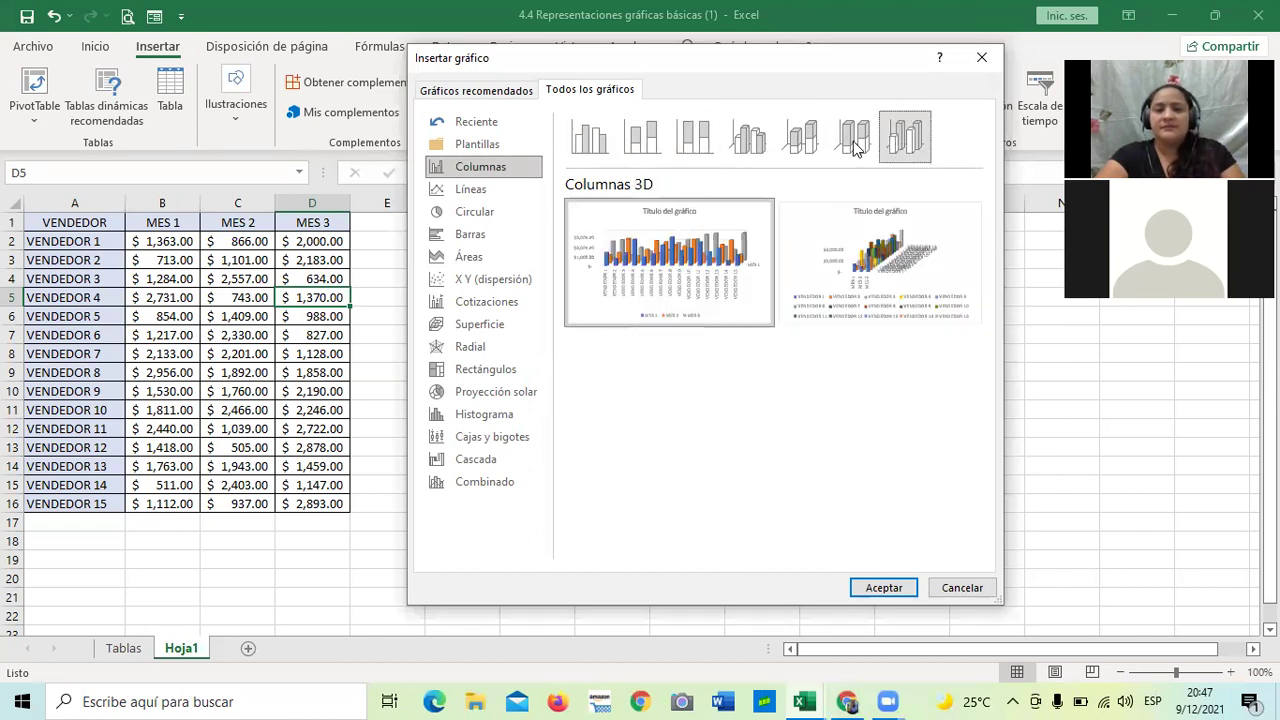
pyautogui.click(855, 148)
pyautogui.click(800, 145)
pyautogui.click(752, 146)
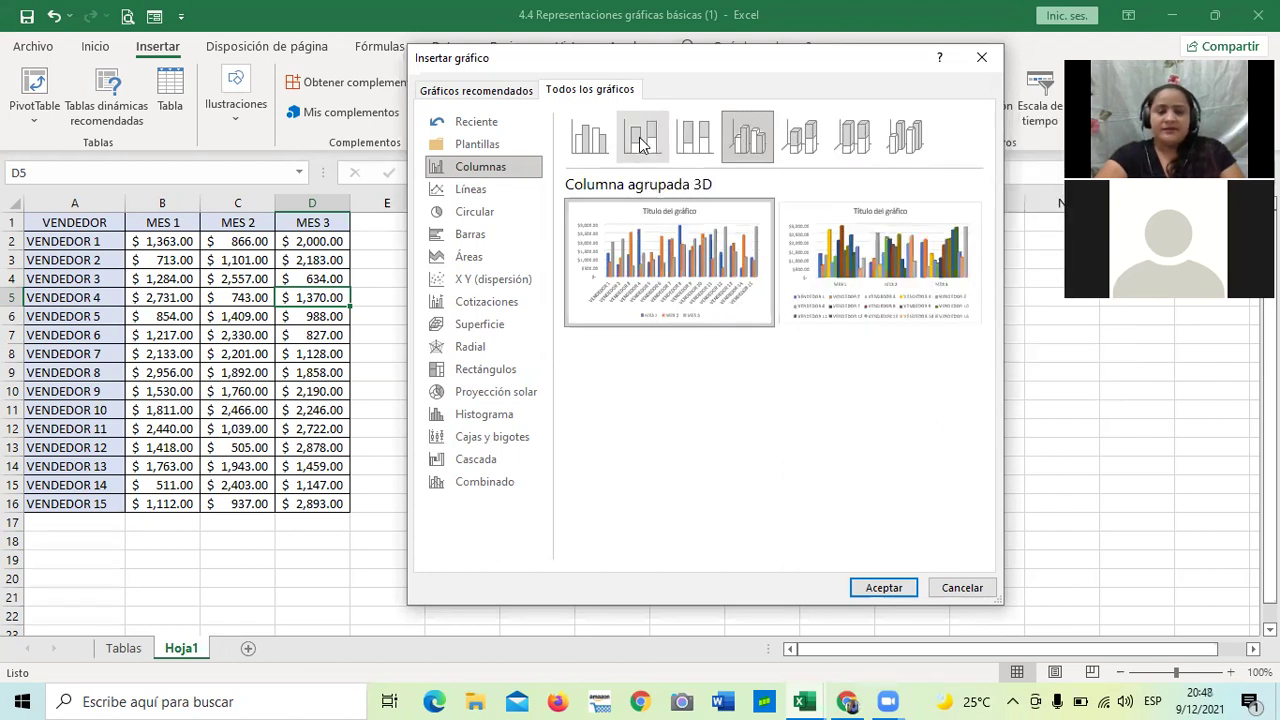
# Step: Preview the sales as line, flat and 3D pie, bar, area, then X Y scatter charts
pyautogui.click(481, 190)
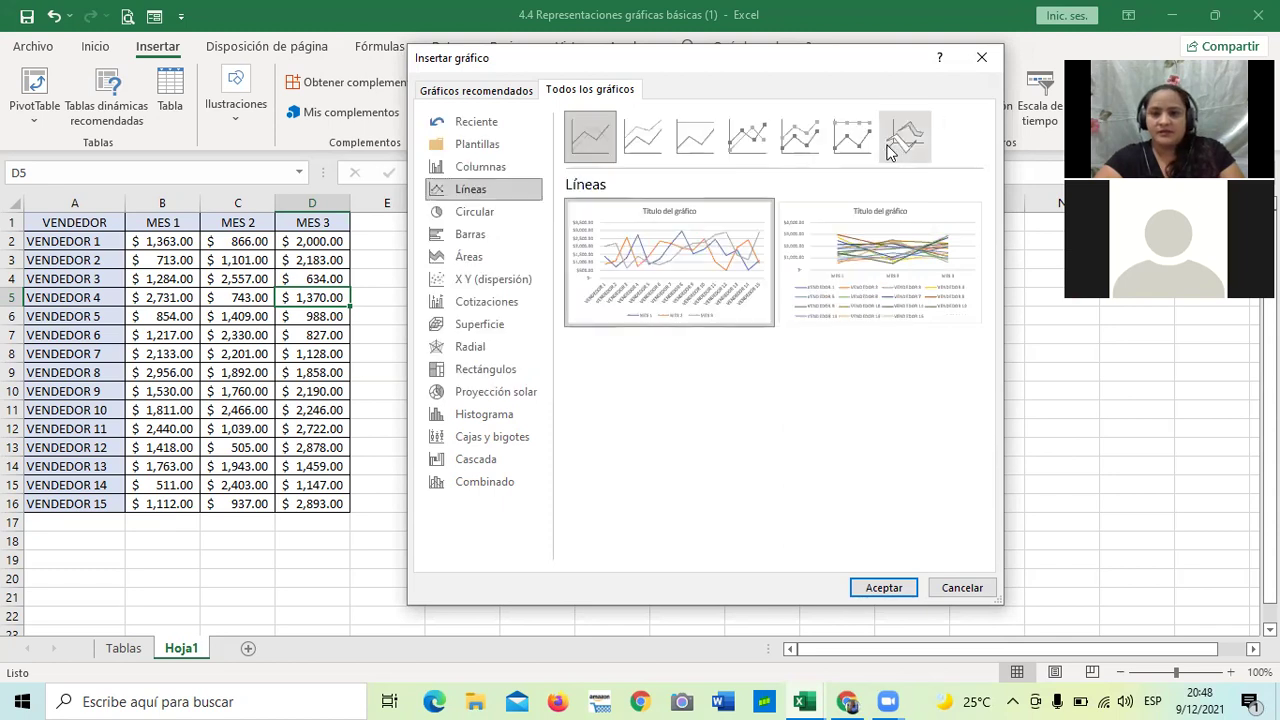
pyautogui.click(476, 216)
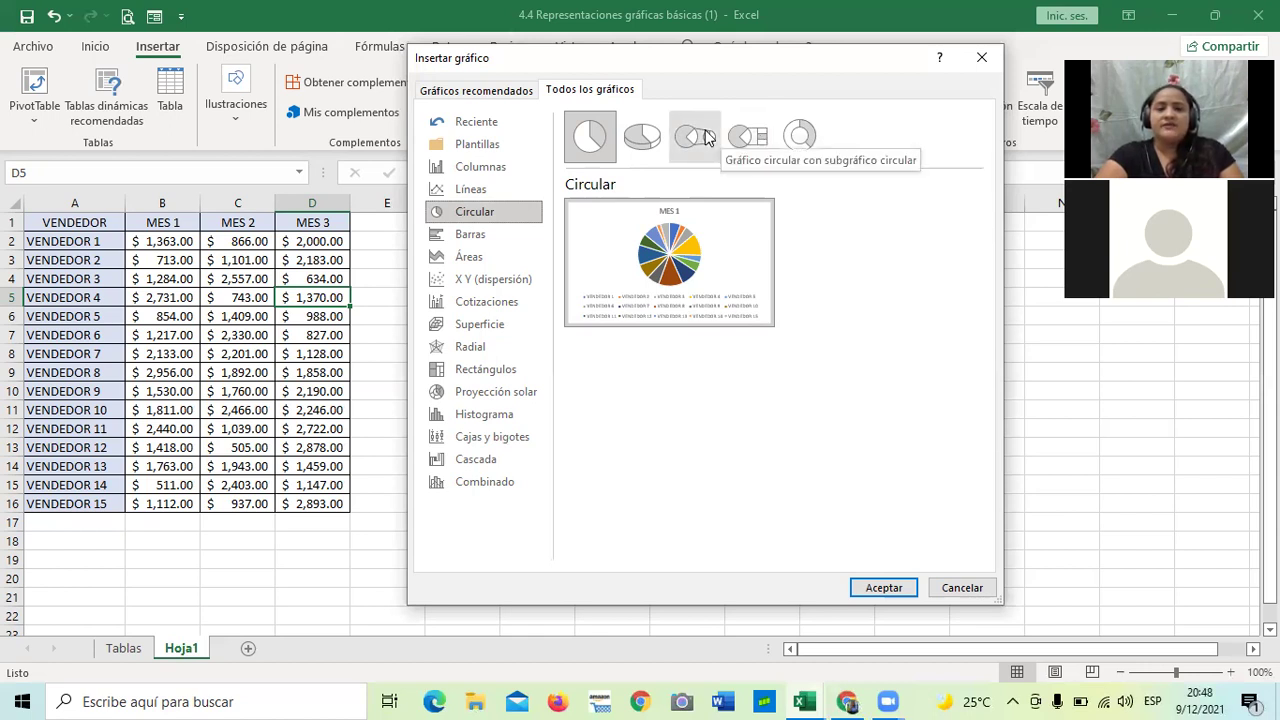
pyautogui.click(650, 143)
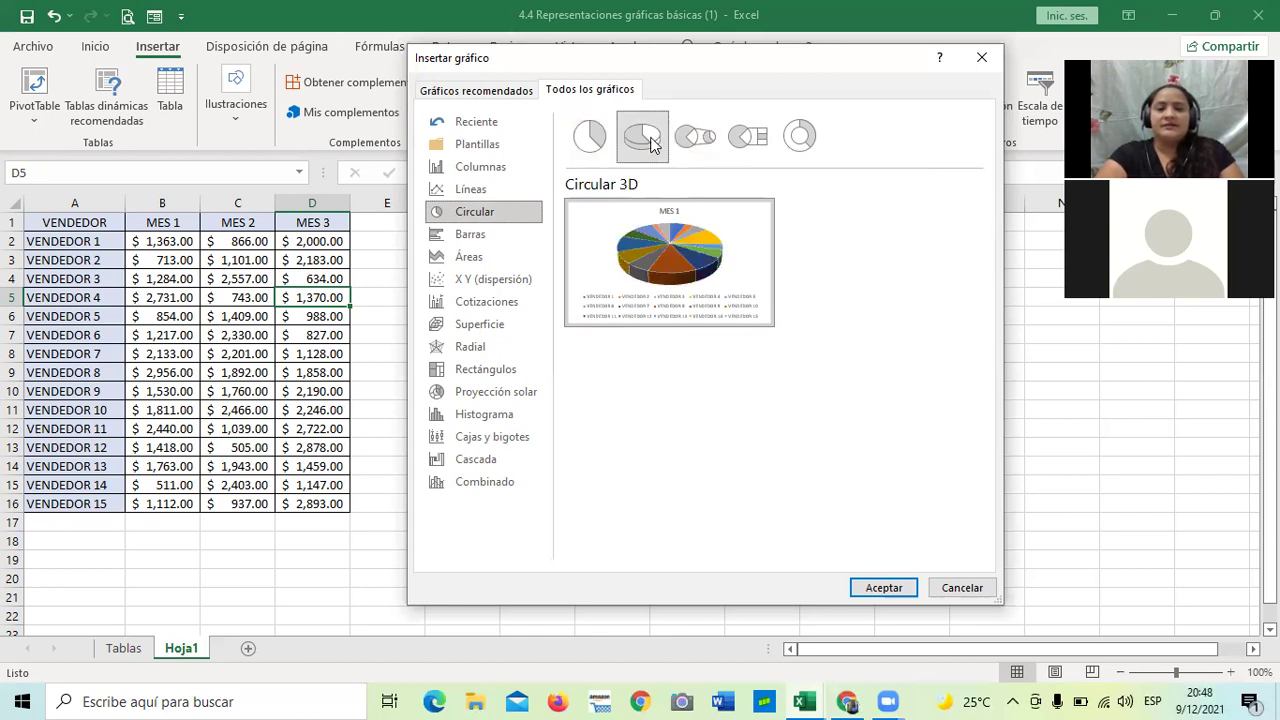
pyautogui.click(601, 146)
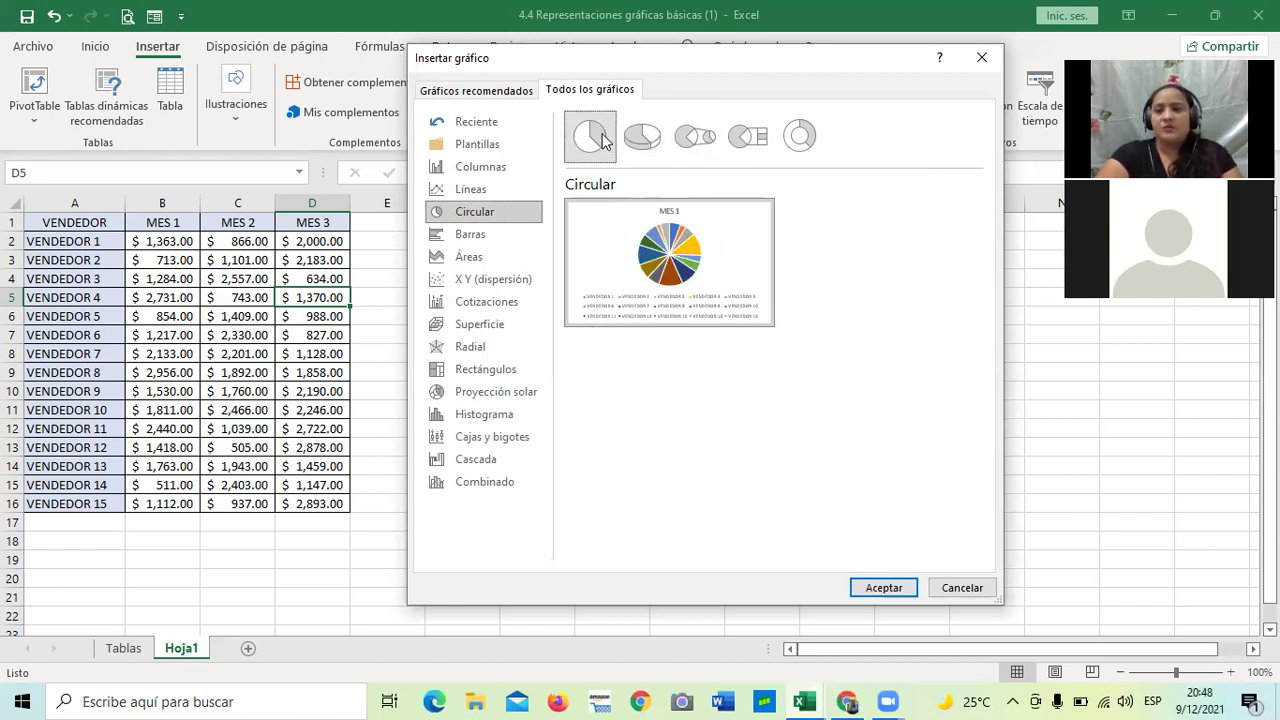
pyautogui.click(648, 140)
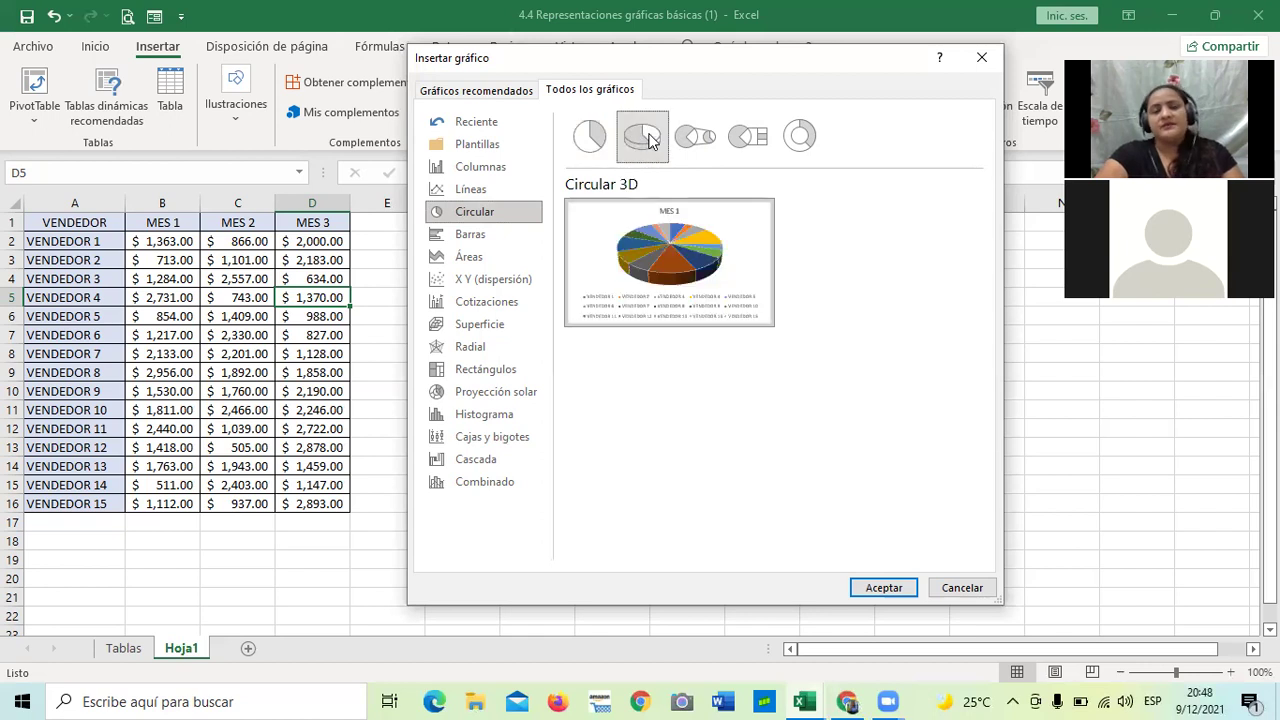
pyautogui.click(510, 236)
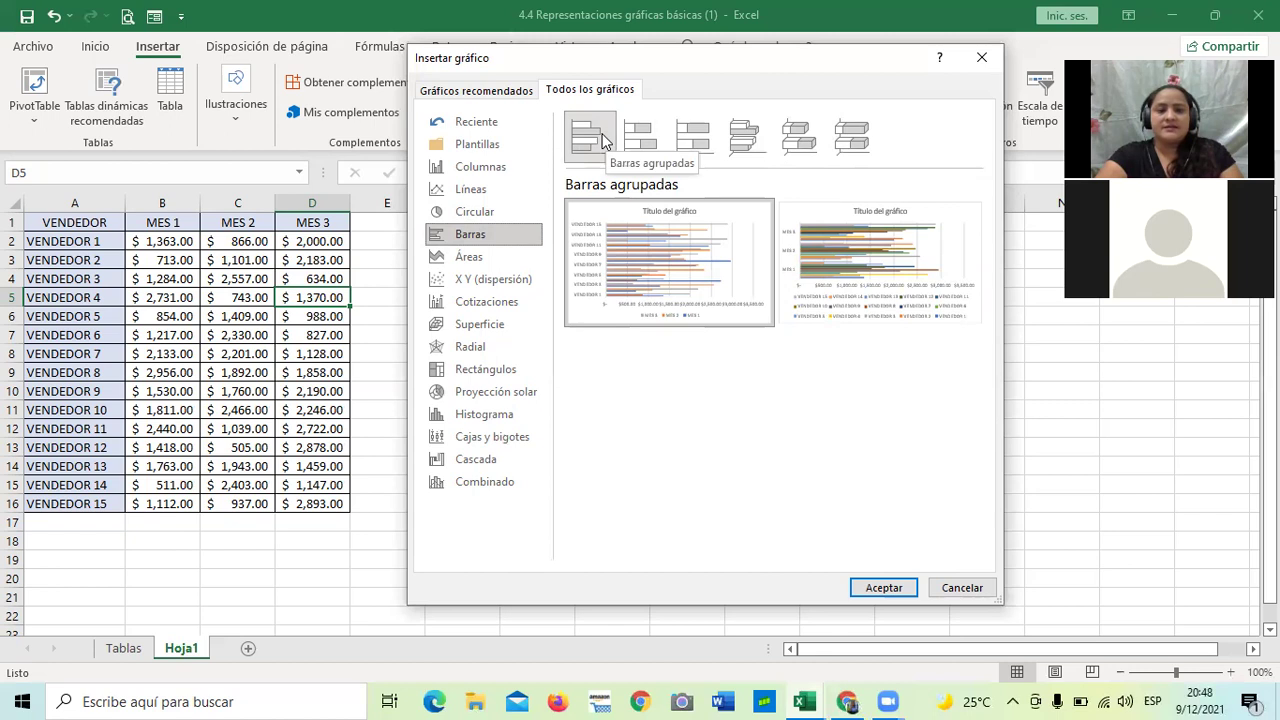
pyautogui.click(485, 256)
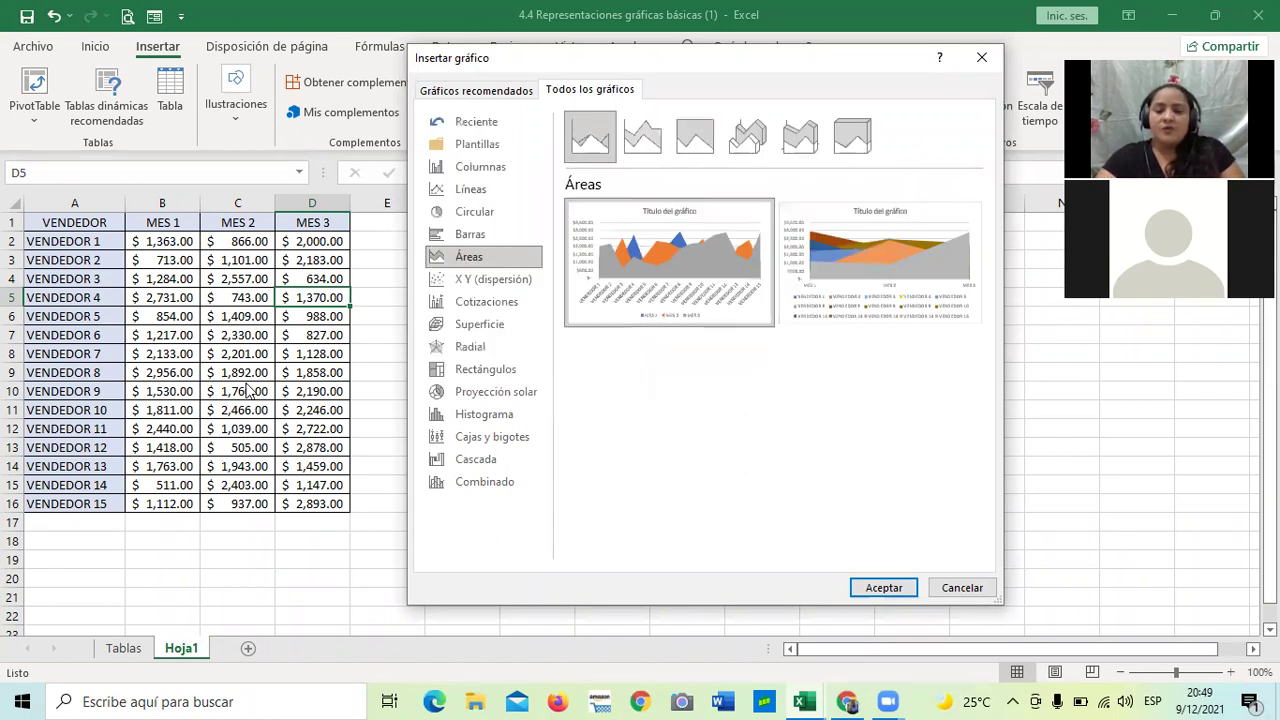
pyautogui.click(474, 287)
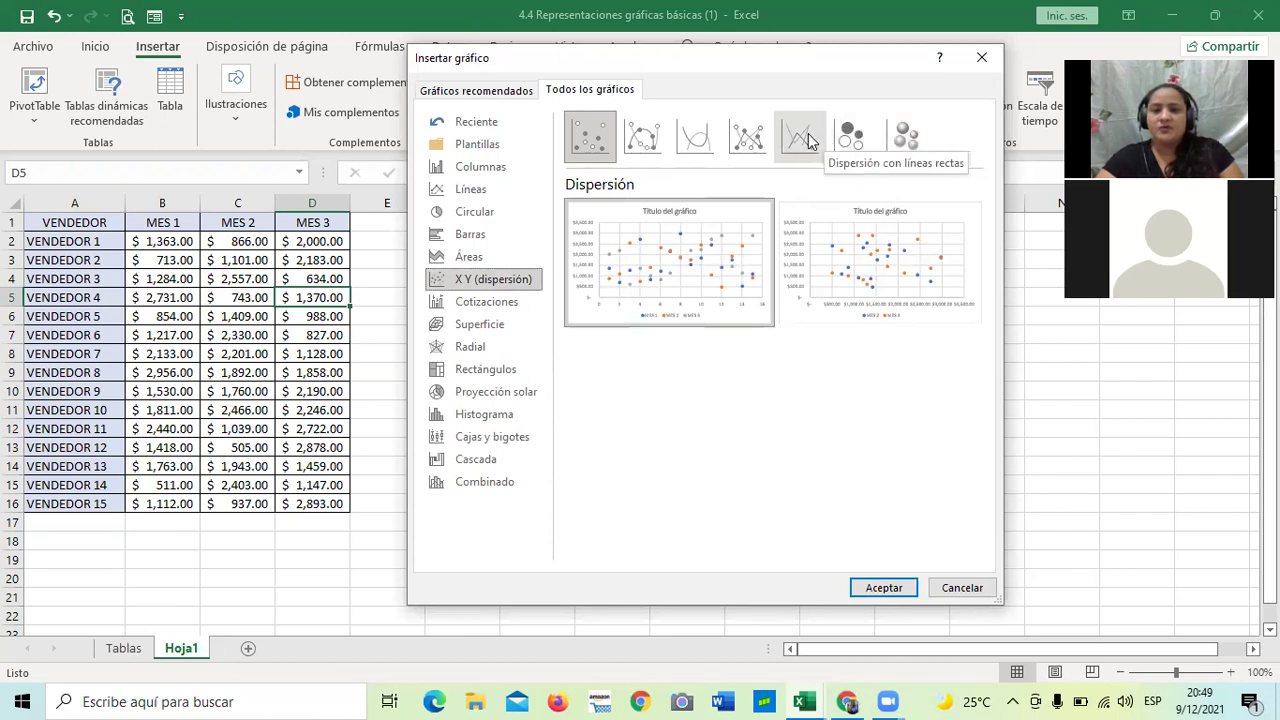
# Step: Preview stock, surface, radar, treemap, sunburst, histogram, box-and-whisker and combo charts, then return to Columnas
pyautogui.click(505, 306)
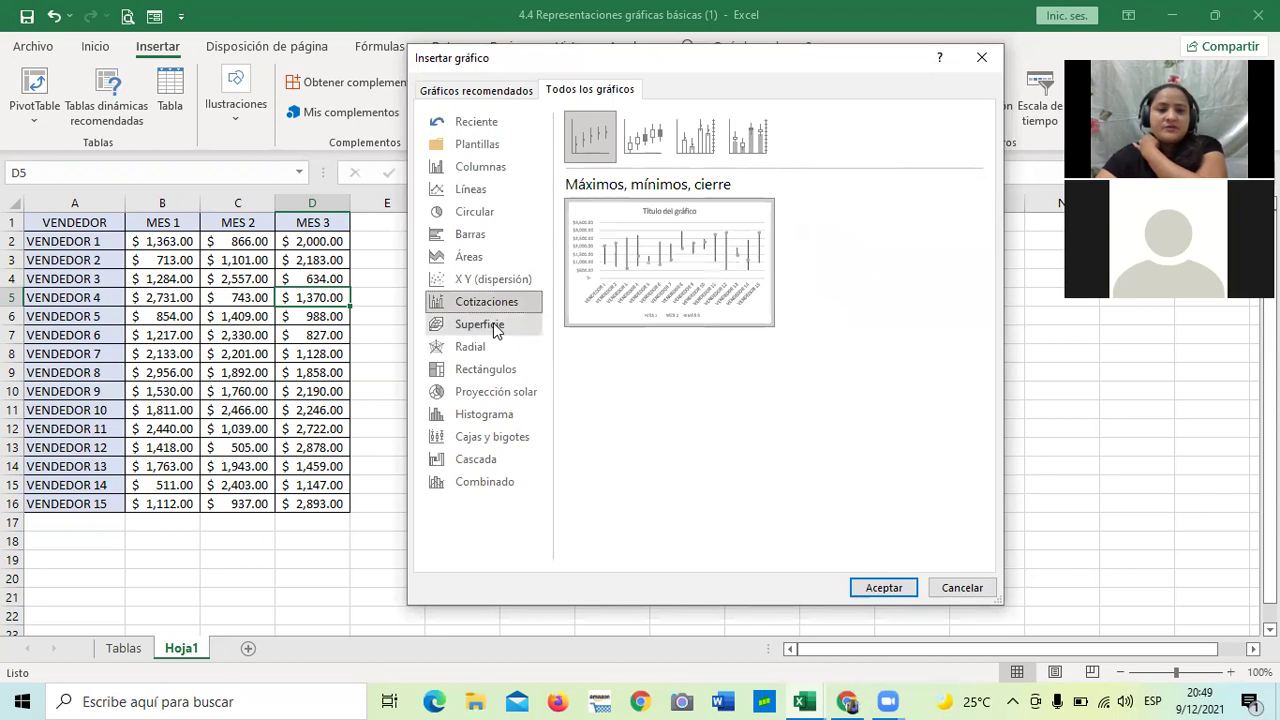
pyautogui.click(497, 329)
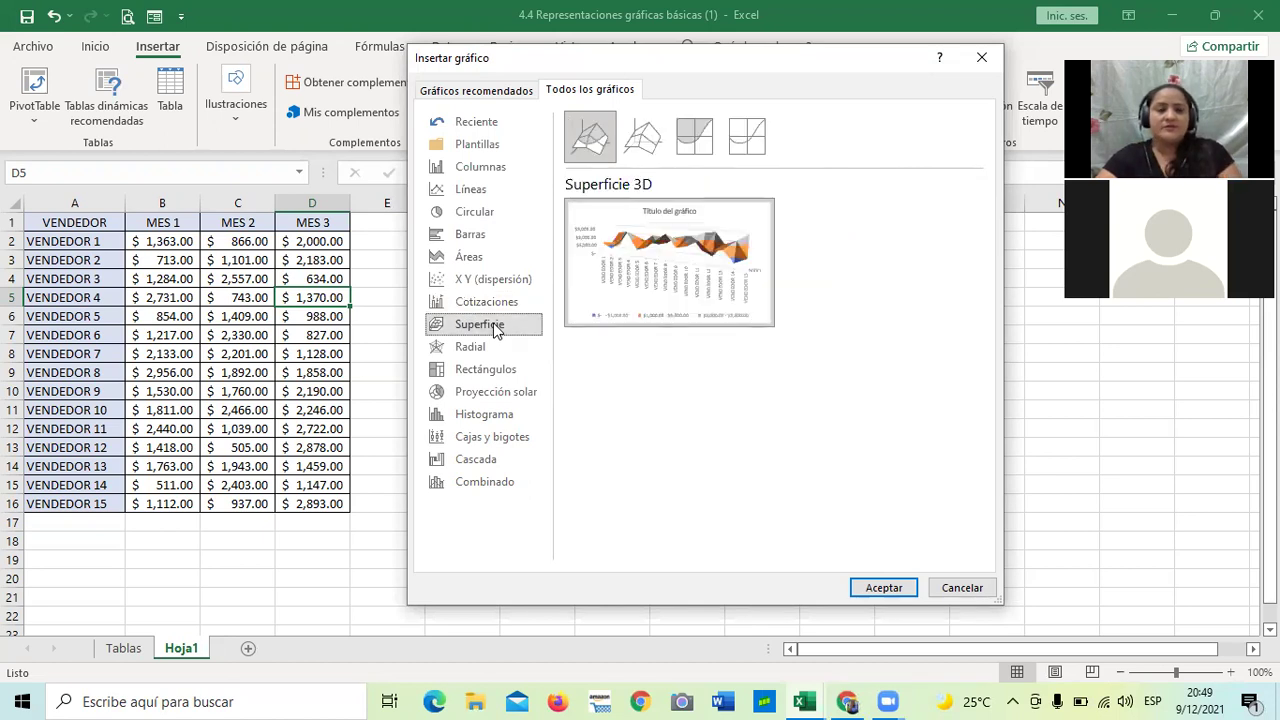
pyautogui.click(474, 346)
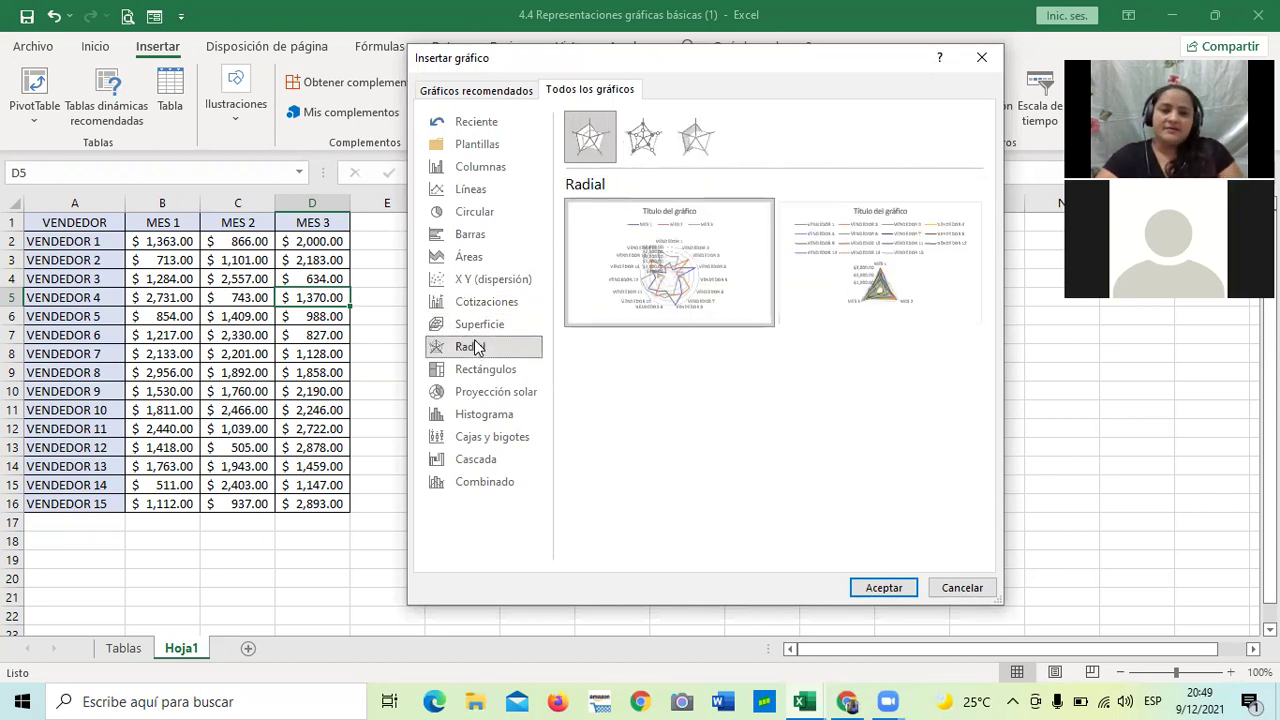
pyautogui.moveTo(670, 262)
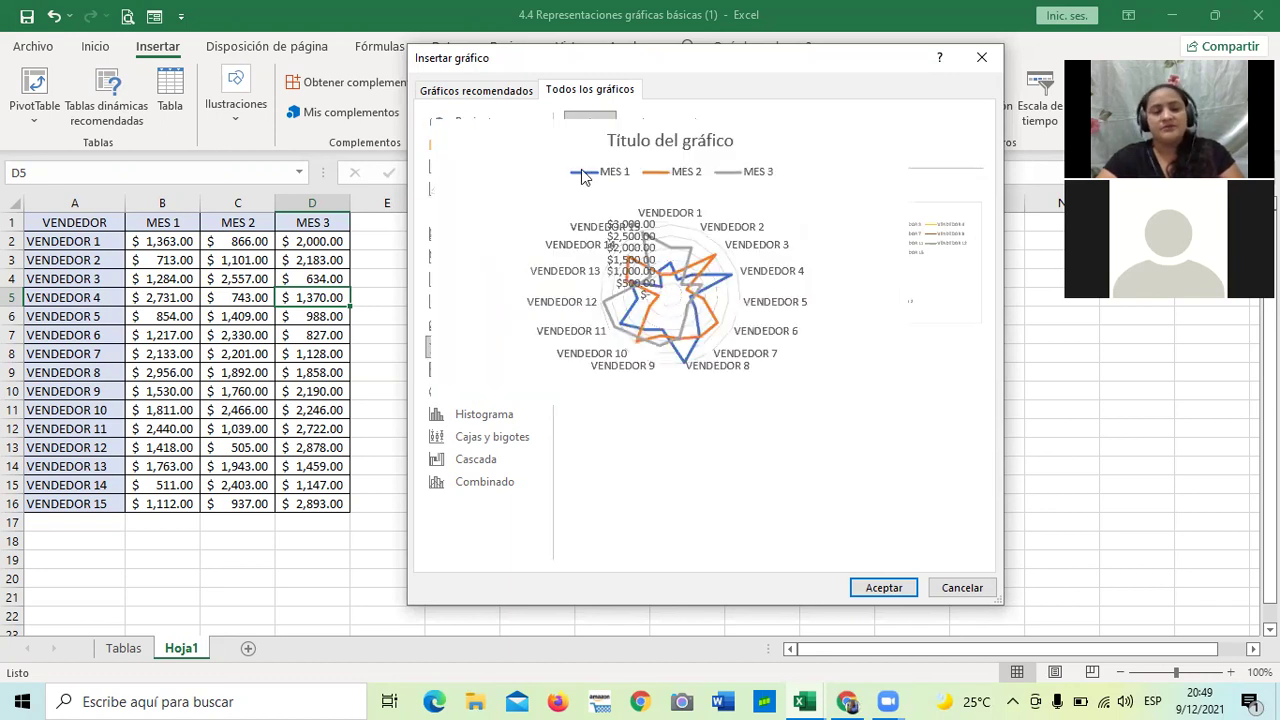
pyautogui.click(474, 372)
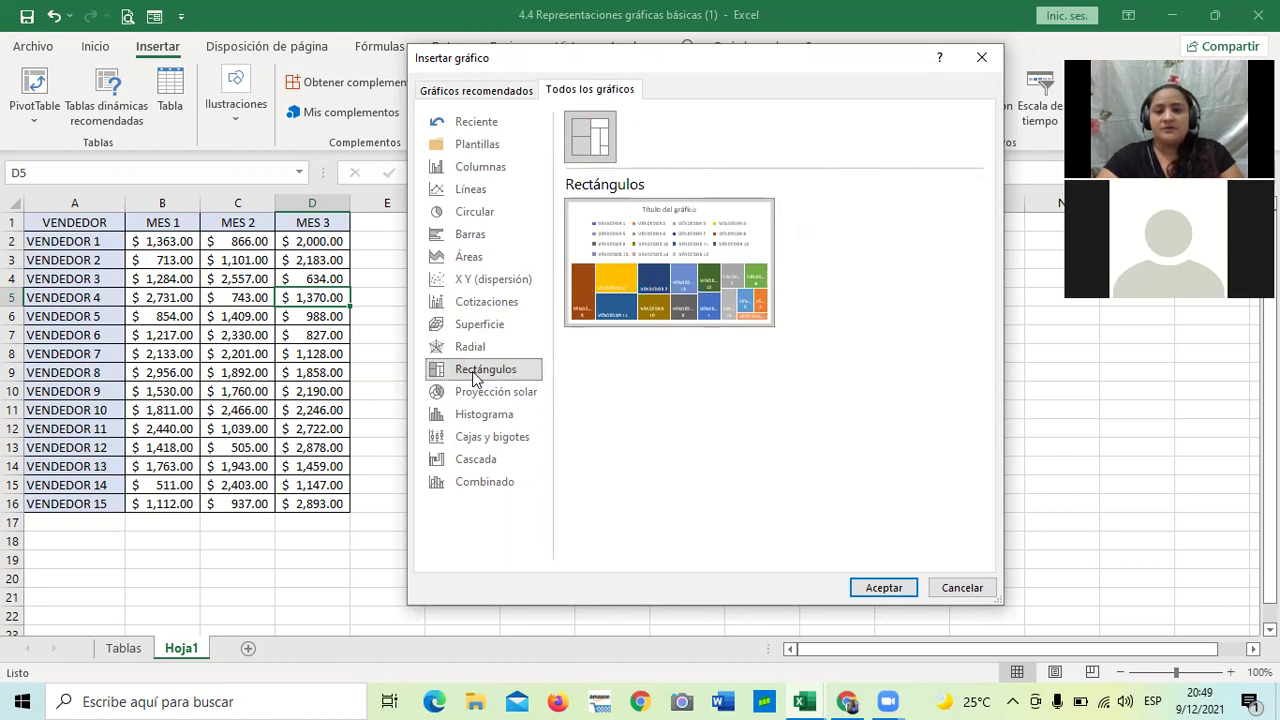
pyautogui.click(478, 401)
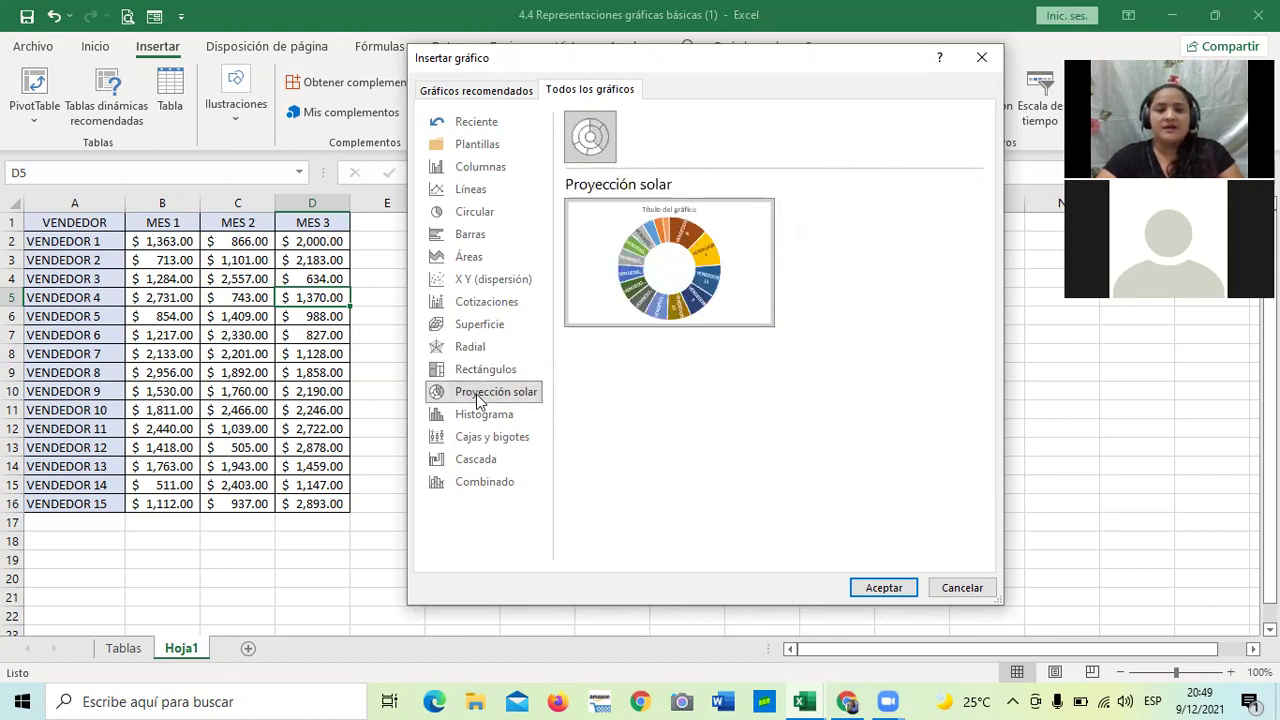
pyautogui.click(471, 418)
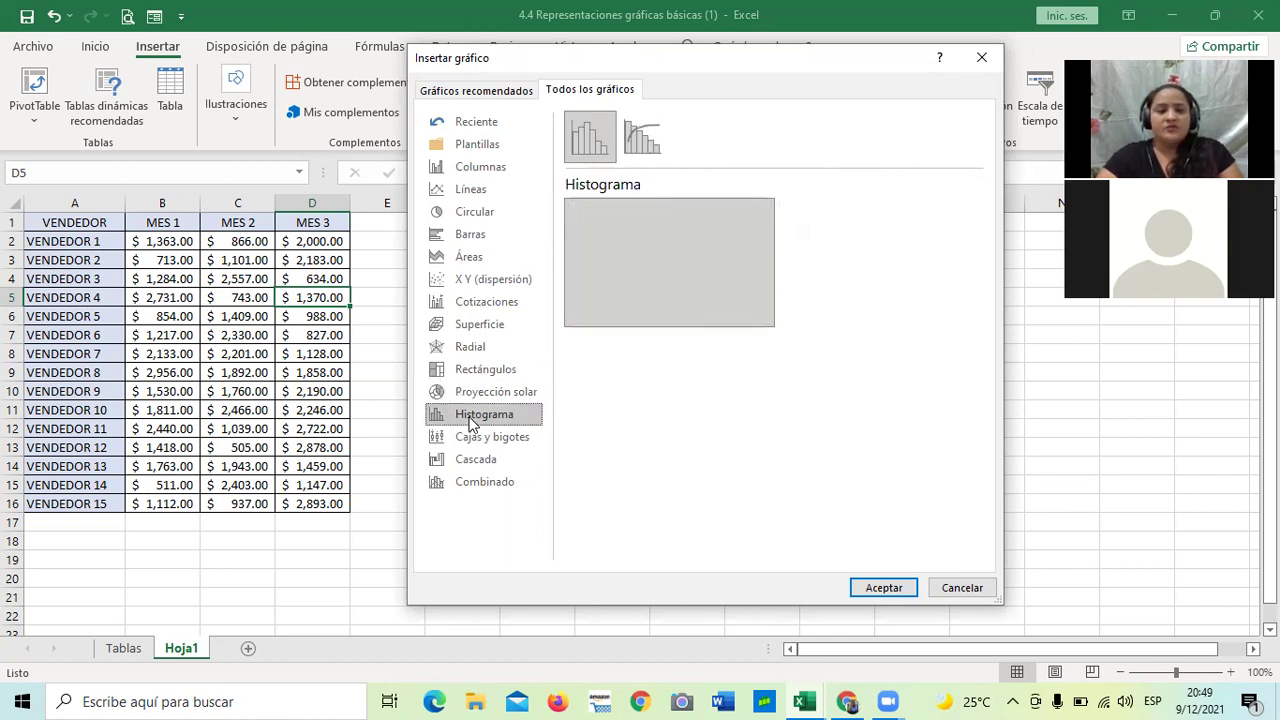
pyautogui.click(470, 445)
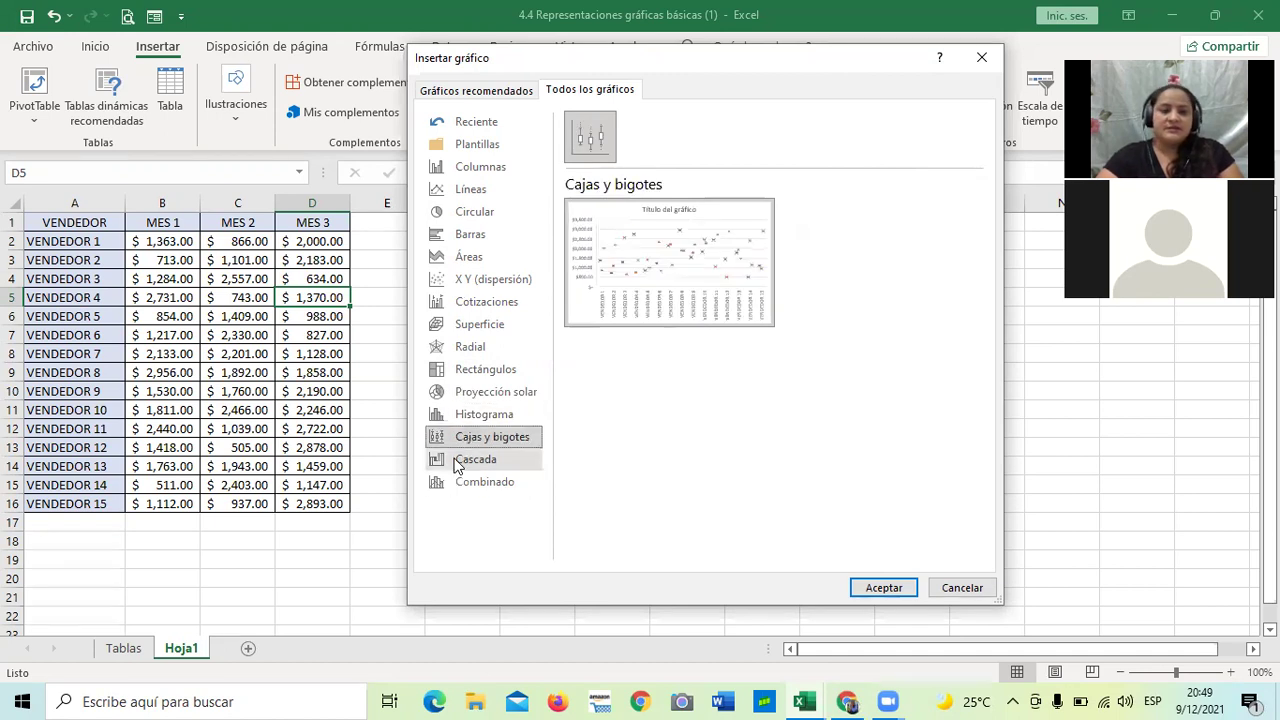
pyautogui.click(456, 463)
pyautogui.click(443, 486)
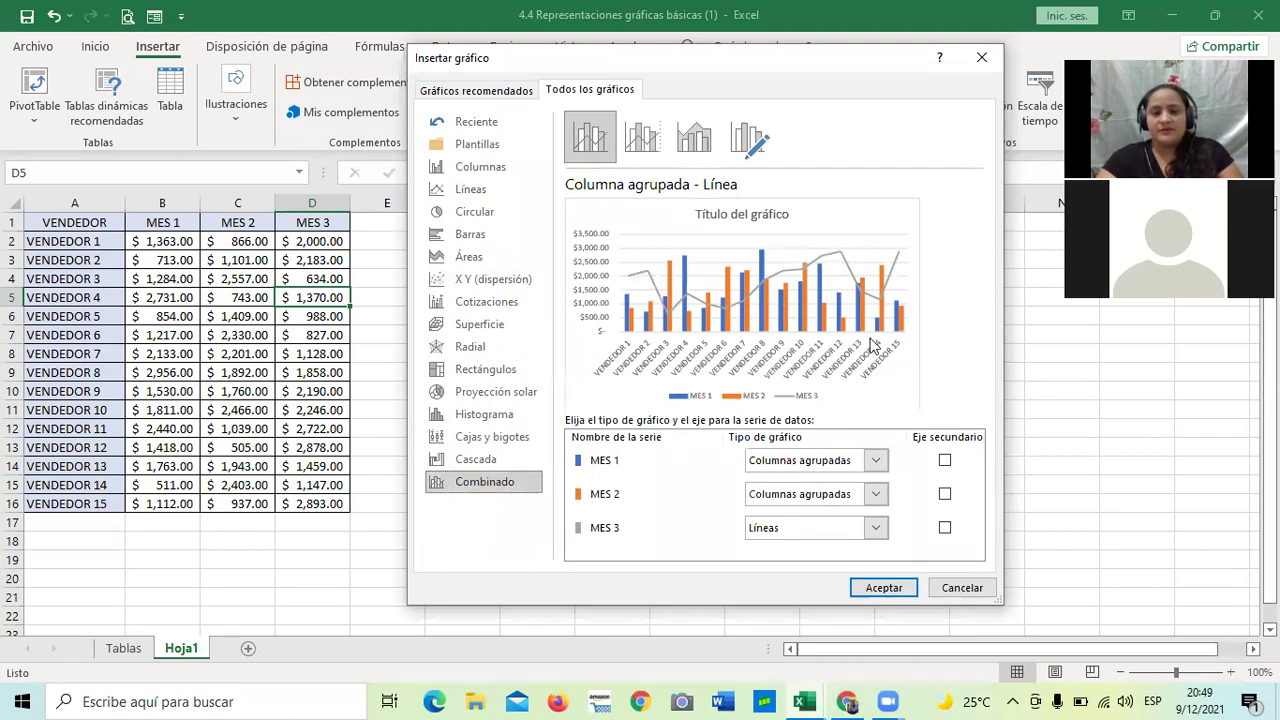
pyautogui.click(505, 168)
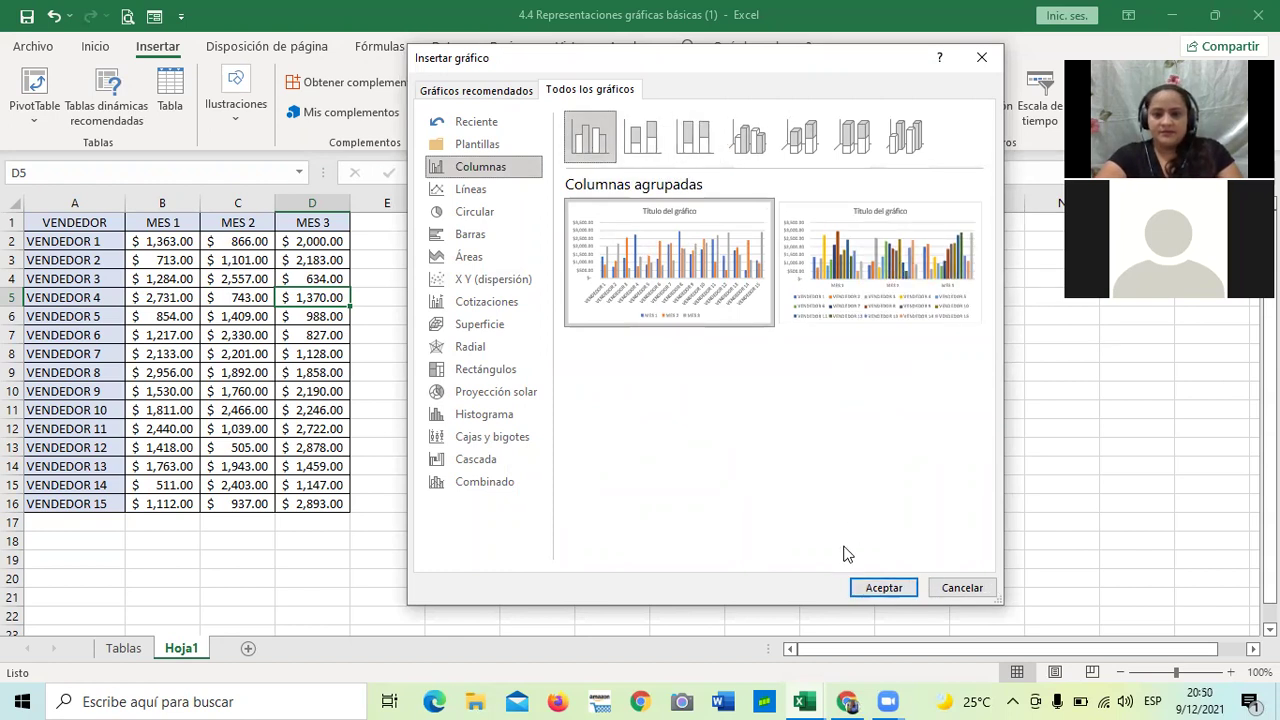
# Step: Insert the clustered column chart and drag it up and right beside the table
pyautogui.click(882, 586)
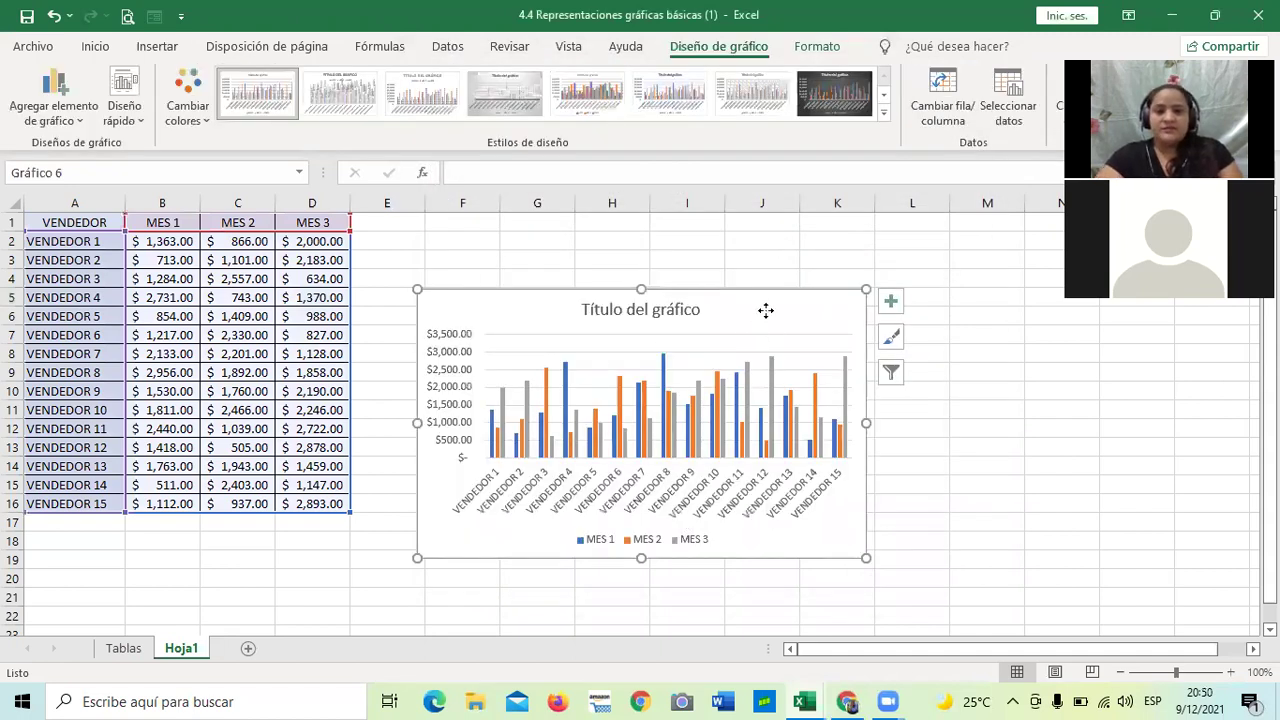
pyautogui.moveTo(766, 311); pyautogui.dragTo(817, 276)
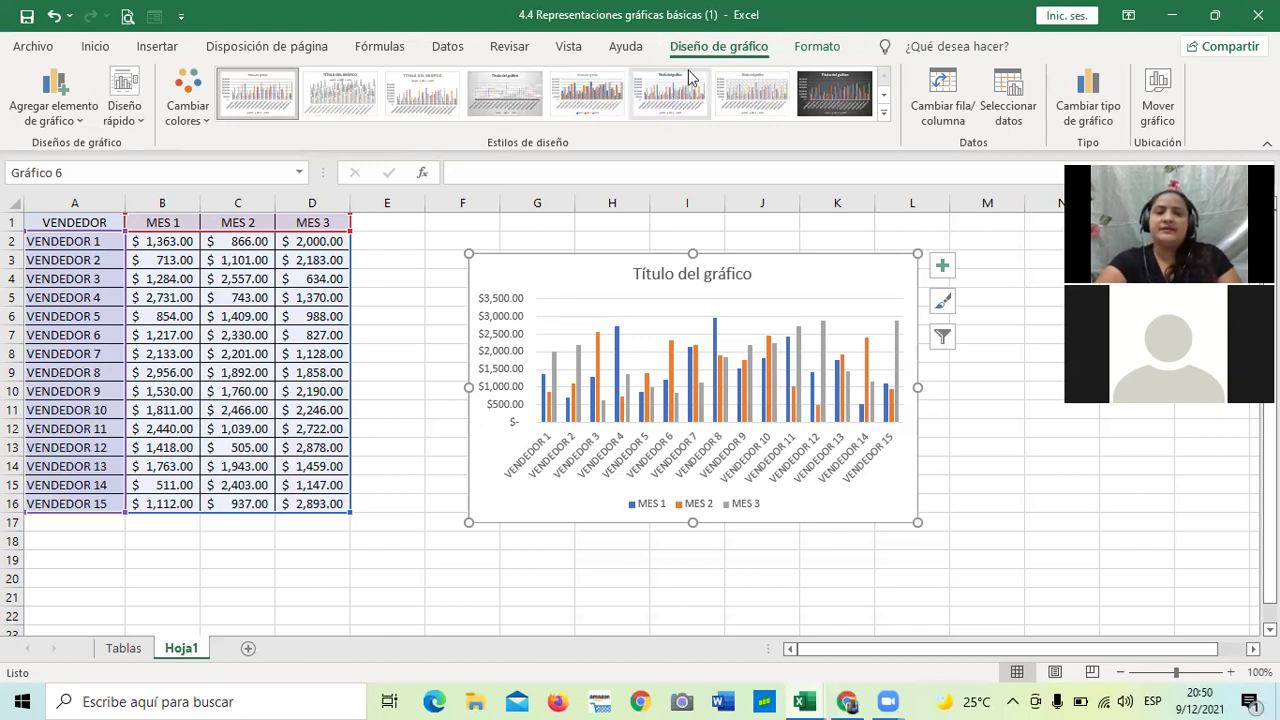
pyautogui.click(830, 47)
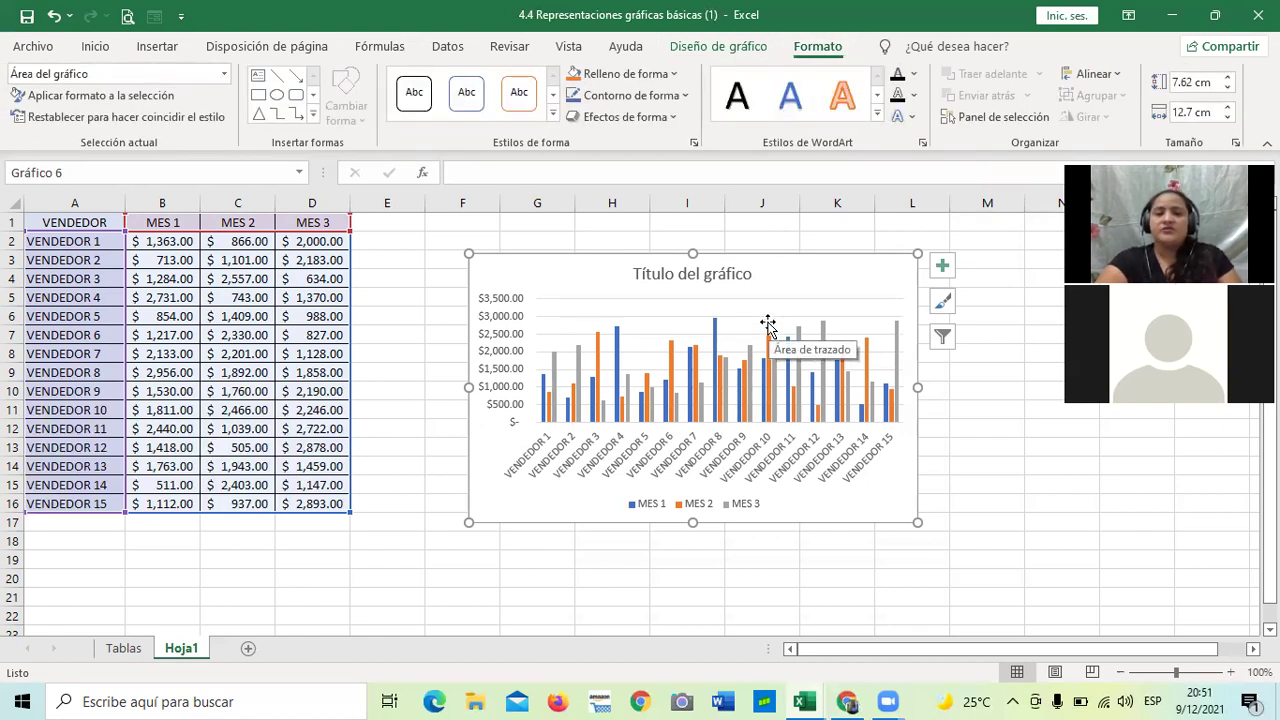
pyautogui.click(790, 95)
pyautogui.hotkey('ctrl', 'z')
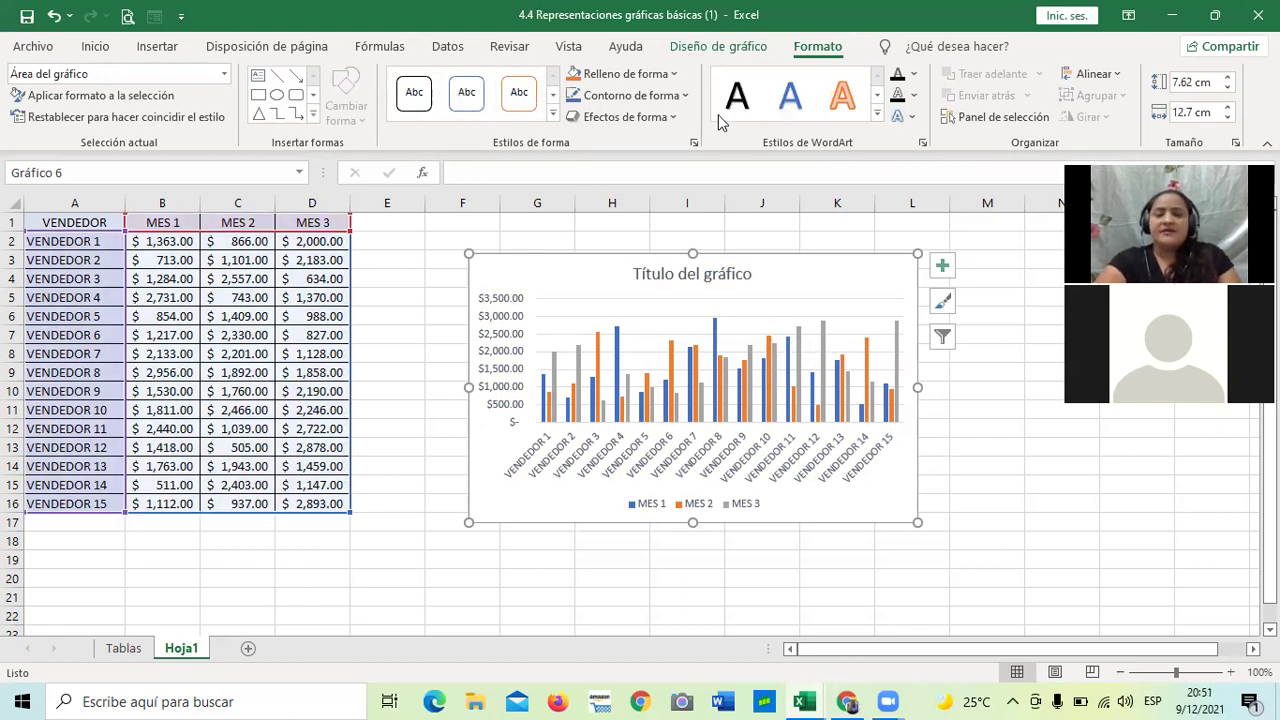
pyautogui.click(712, 46)
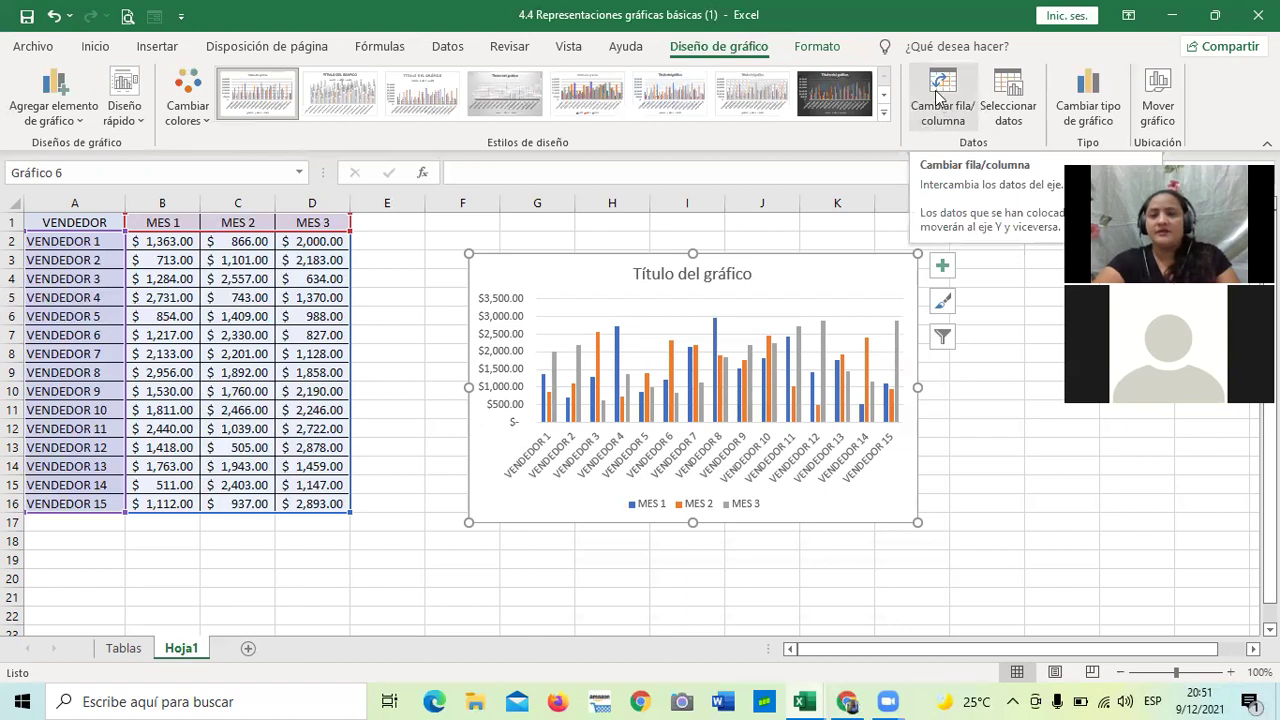
# Step: Open Seleccionar datos and scroll the axis labels list down to VENDEDOR 11
pyautogui.click(1022, 100)
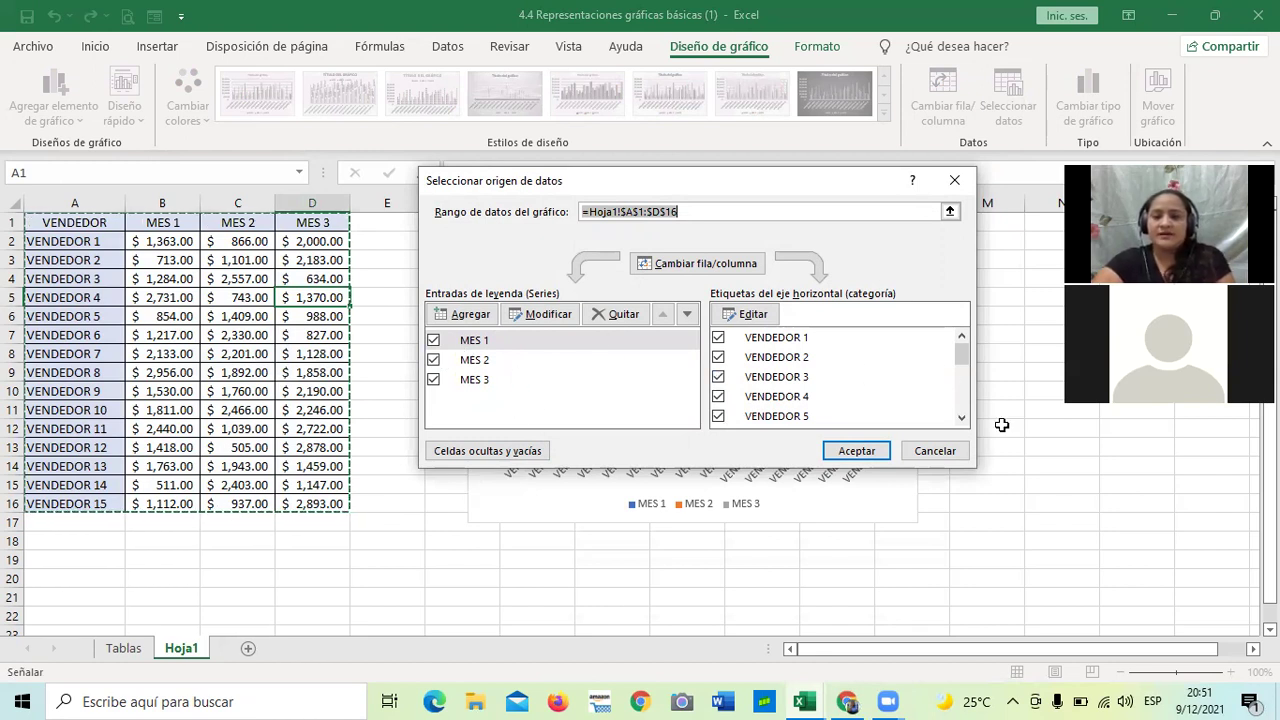
pyautogui.click(962, 421)
pyautogui.click(962, 421)
pyautogui.click(962, 421)
pyautogui.click(962, 421)
pyautogui.click(962, 421)
pyautogui.click(962, 421)
pyautogui.click(962, 421)
pyautogui.click(962, 421)
pyautogui.moveTo(960, 412); pyautogui.dragTo(963, 342)
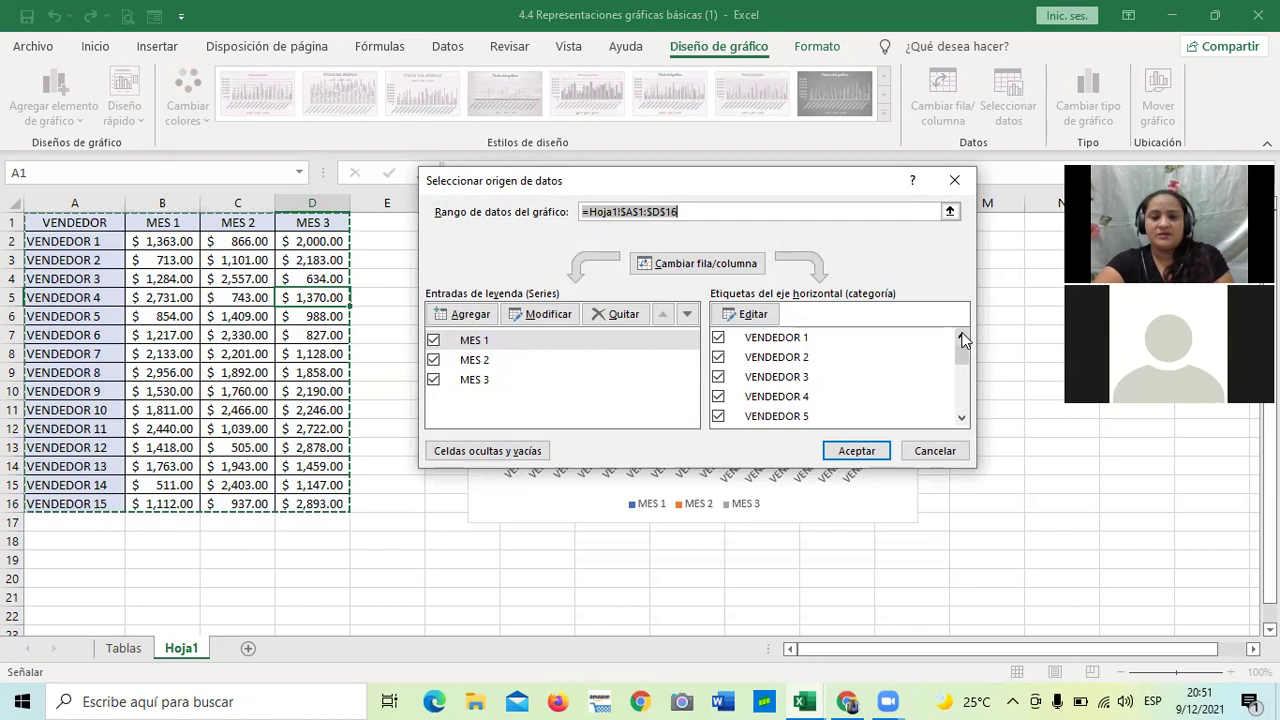
pyautogui.click(962, 418)
pyautogui.click(962, 418)
pyautogui.click(962, 418)
pyautogui.click(962, 418)
pyautogui.click(962, 418)
pyautogui.click(962, 418)
pyautogui.click(962, 418)
pyautogui.click(962, 418)
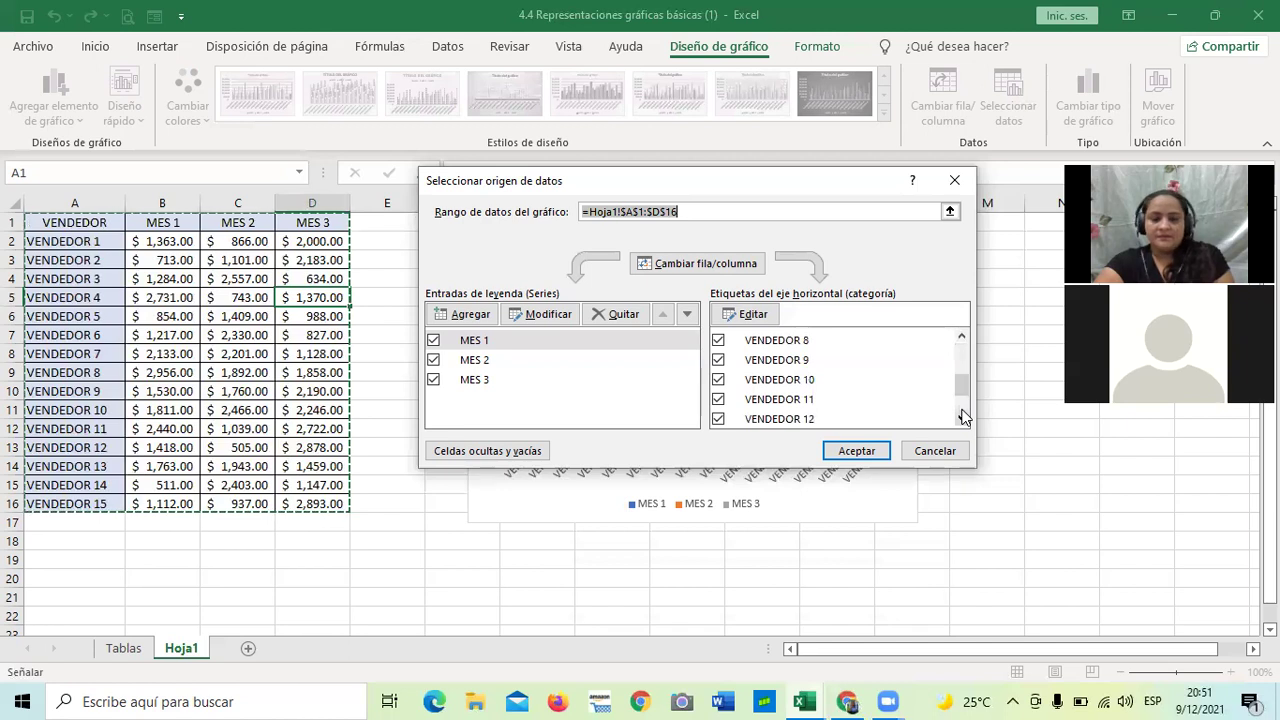
pyautogui.click(962, 418)
# Step: Uncheck VENDEDOR 11 through 15 in the axis labels and apply the selection
pyautogui.click(719, 387)
pyautogui.click(719, 404)
pyautogui.click(961, 418)
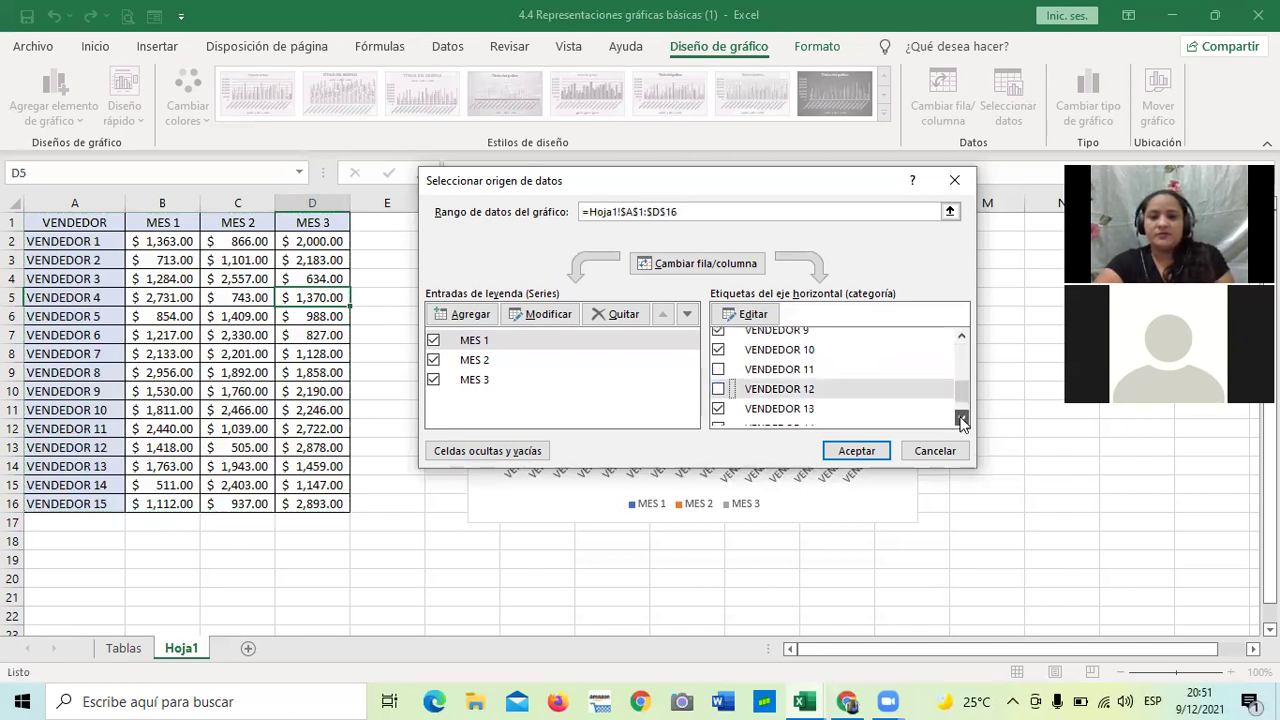
pyautogui.click(961, 418)
pyautogui.click(719, 393)
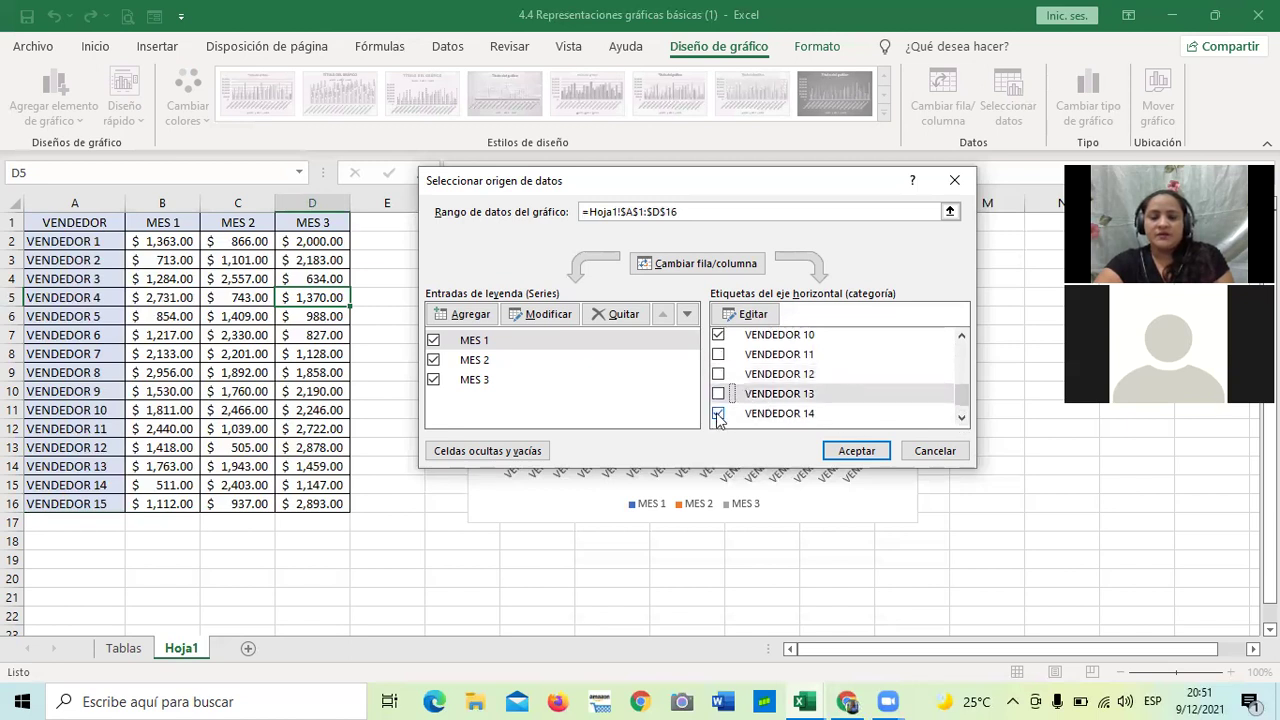
pyautogui.click(719, 413)
pyautogui.click(962, 418)
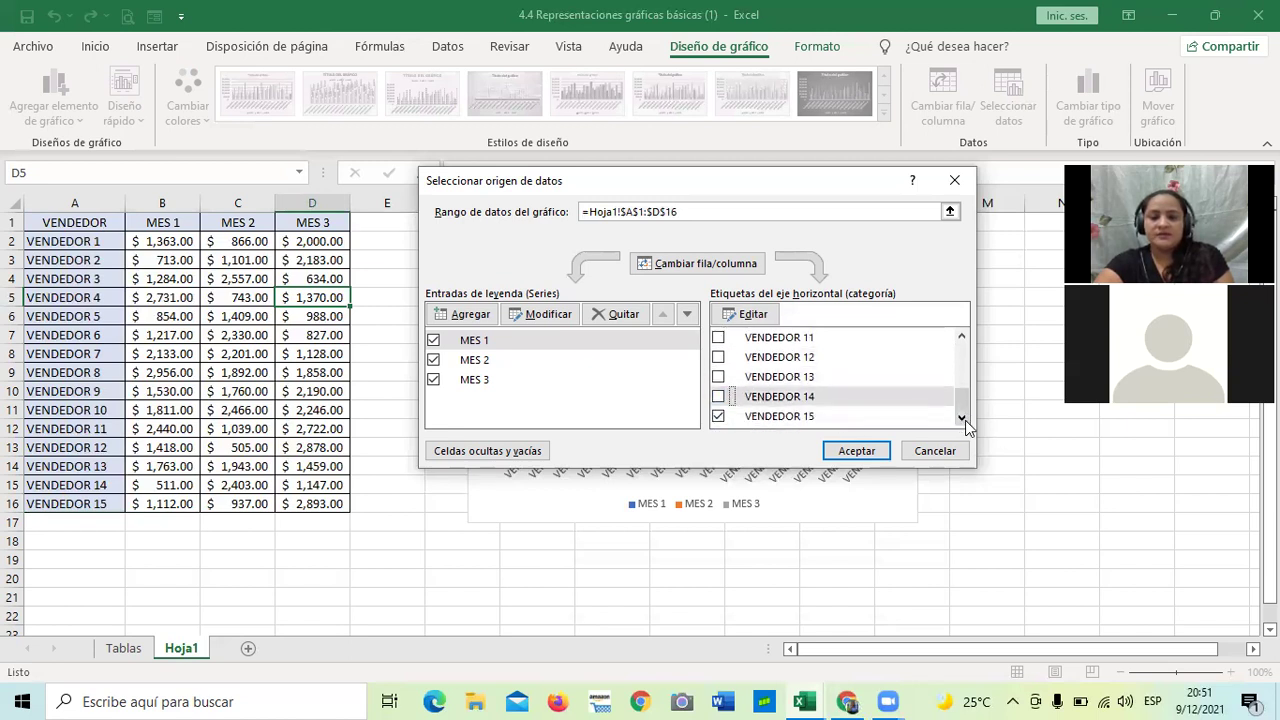
pyautogui.click(719, 416)
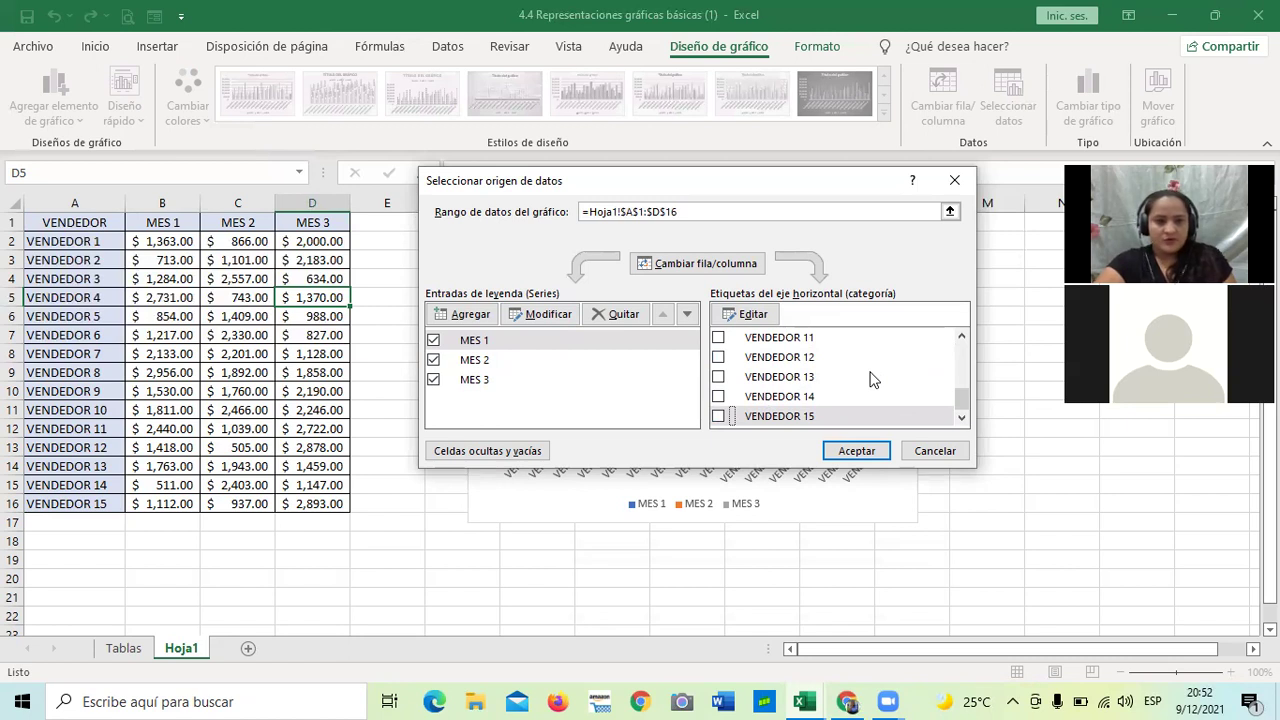
pyautogui.click(857, 451)
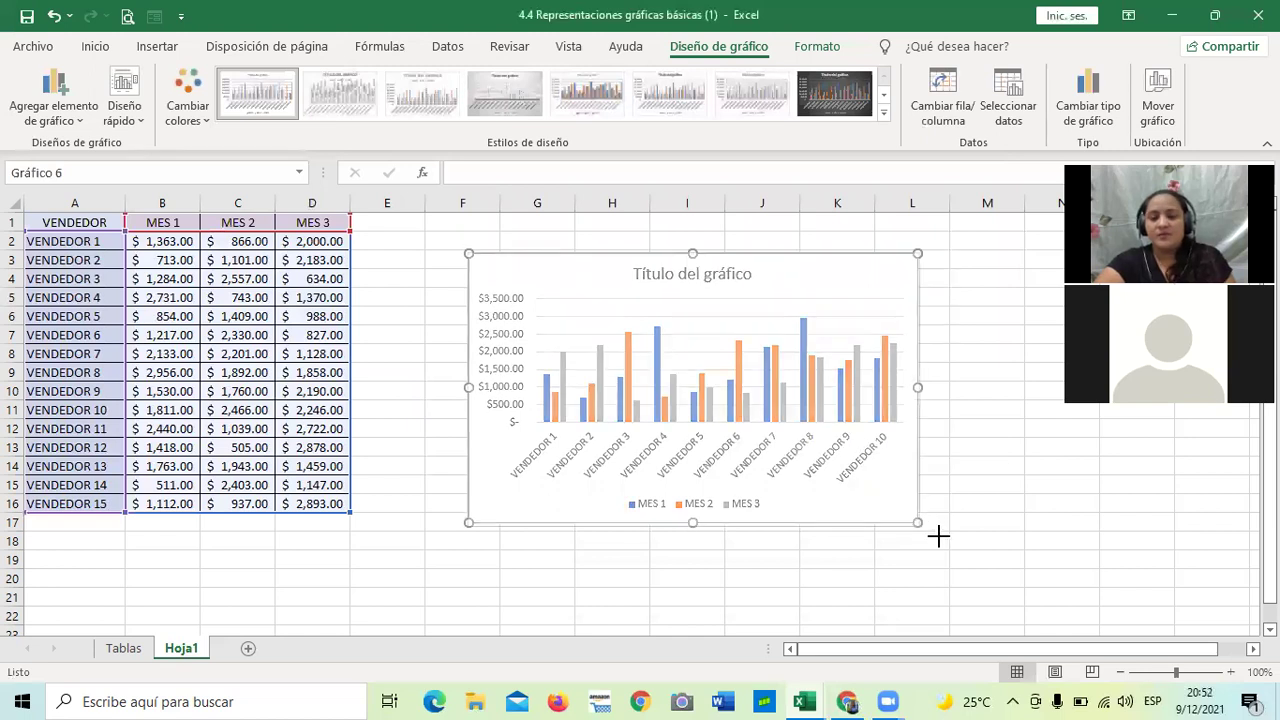
# Step: Enlarge the chart slightly toward the lower right and expand the Chart Styles gallery
pyautogui.moveTo(917, 521); pyautogui.dragTo(946, 540)
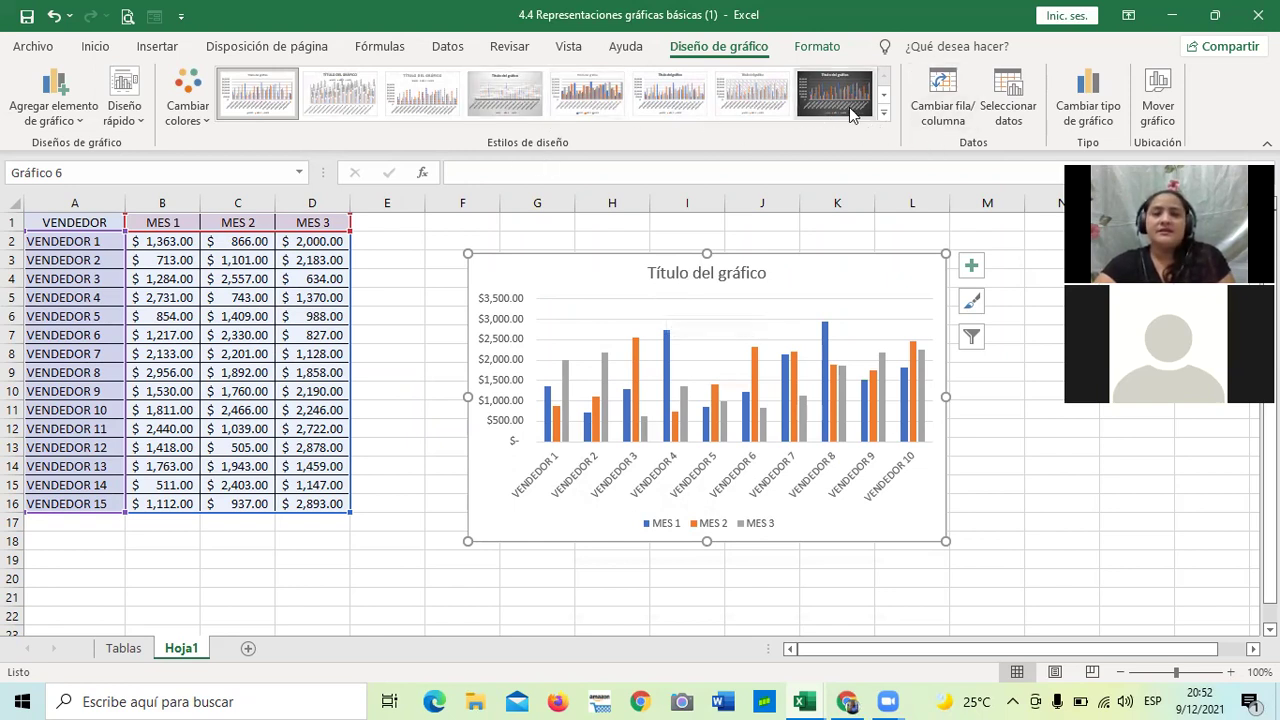
pyautogui.click(883, 113)
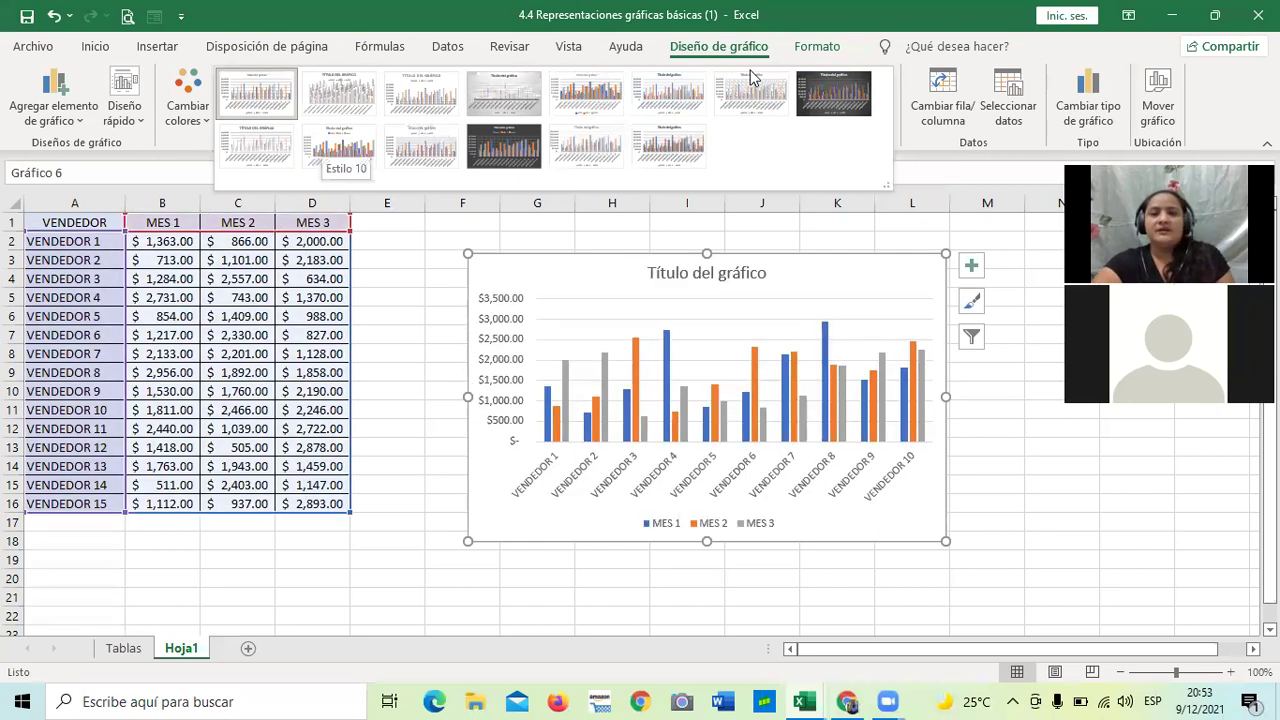
# Step: Close the Chart Styles gallery without choosing a style, and show the Diseño rápido layouts
pyautogui.click(1043, 241)
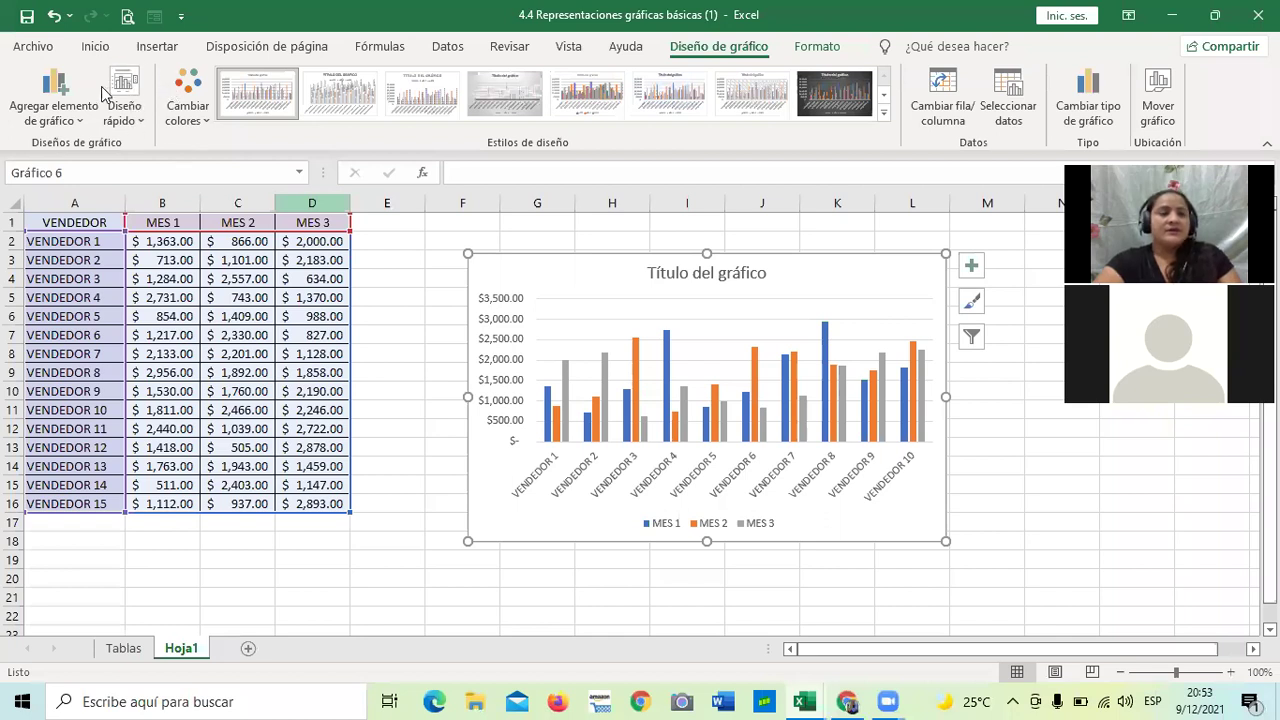
pyautogui.click(141, 124)
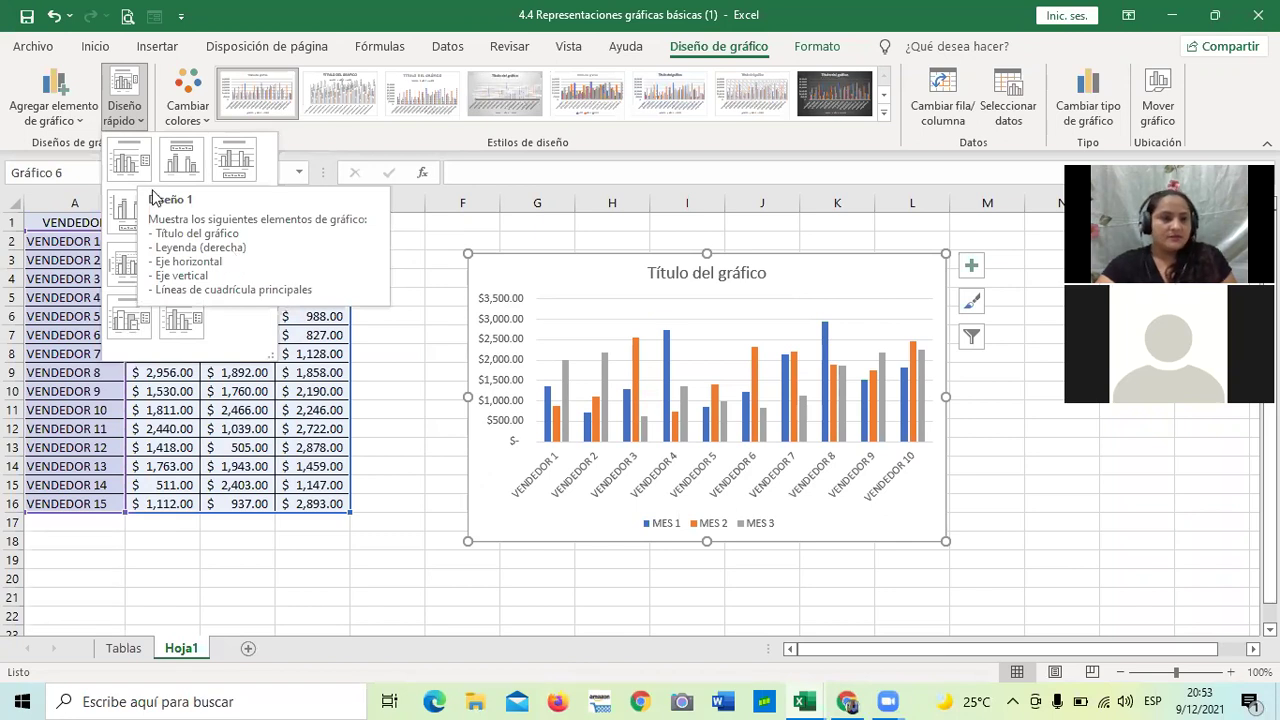
pyautogui.click(135, 163)
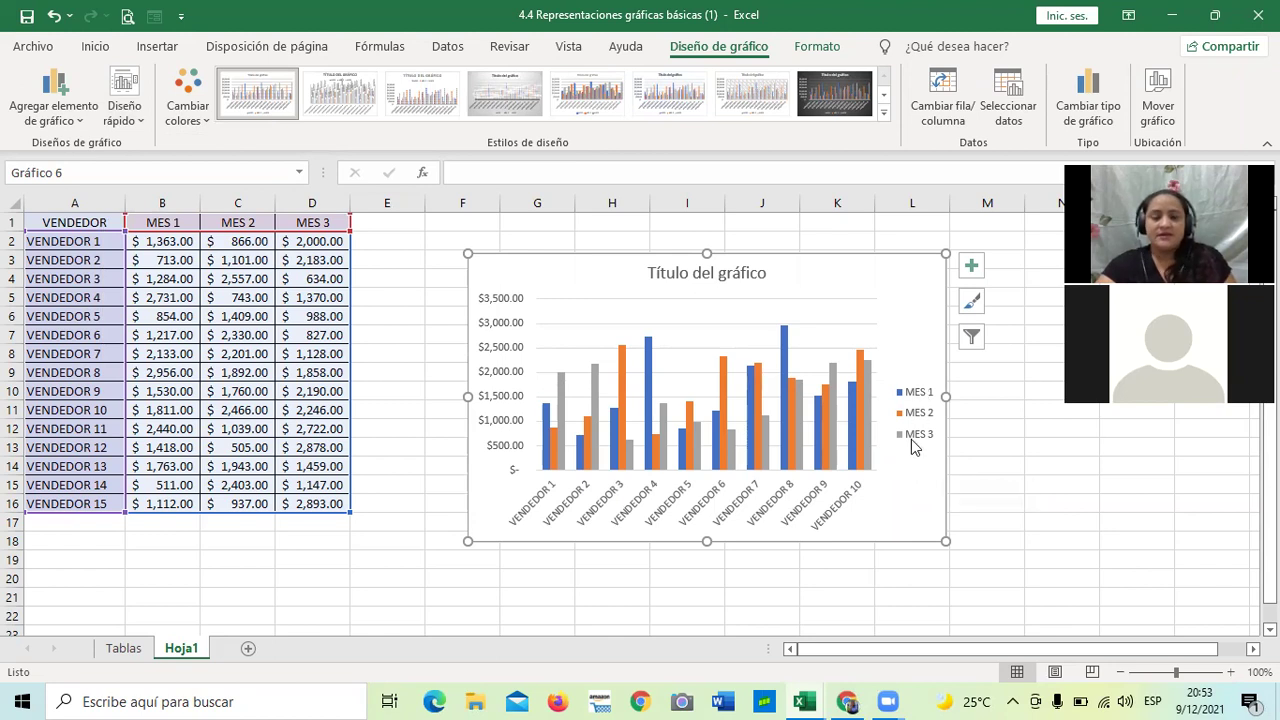
pyautogui.click(128, 110)
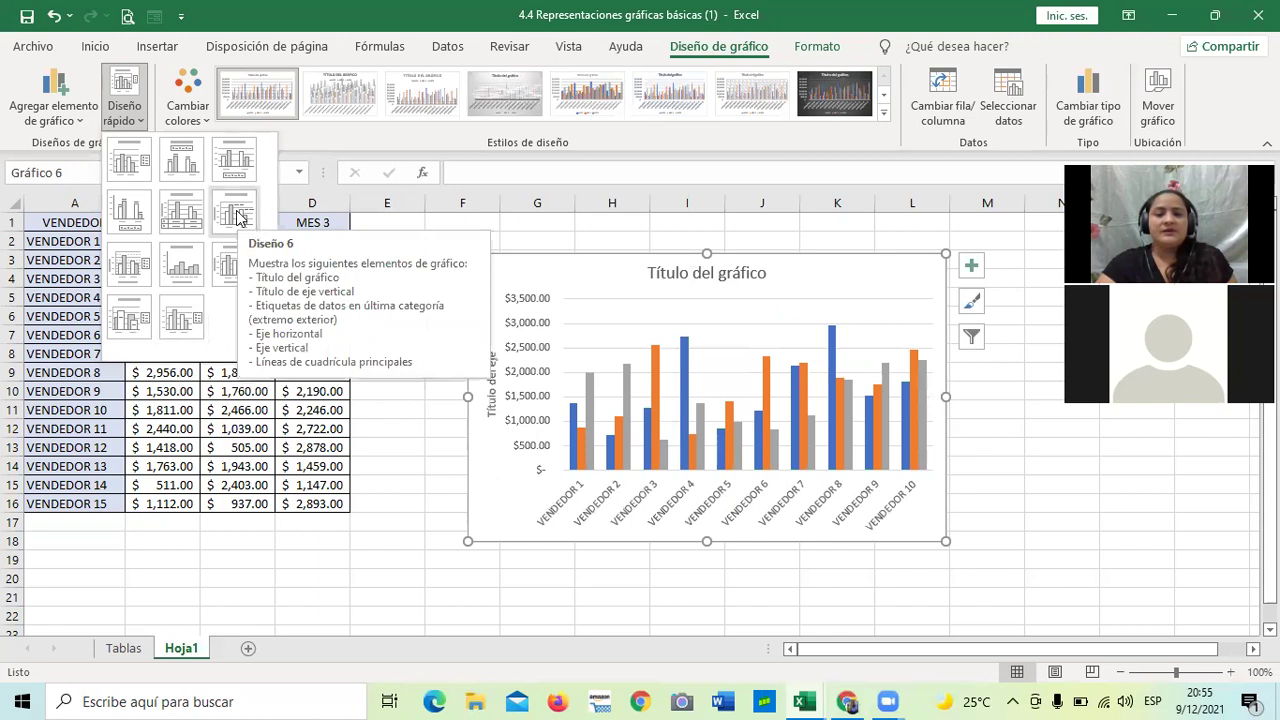
pyautogui.click(136, 166)
# Step: Replace the 'Título del gráfico' placeholder with the title 'Gráfico de Columnas'
pyautogui.click(730, 274)
pyautogui.click(763, 272)
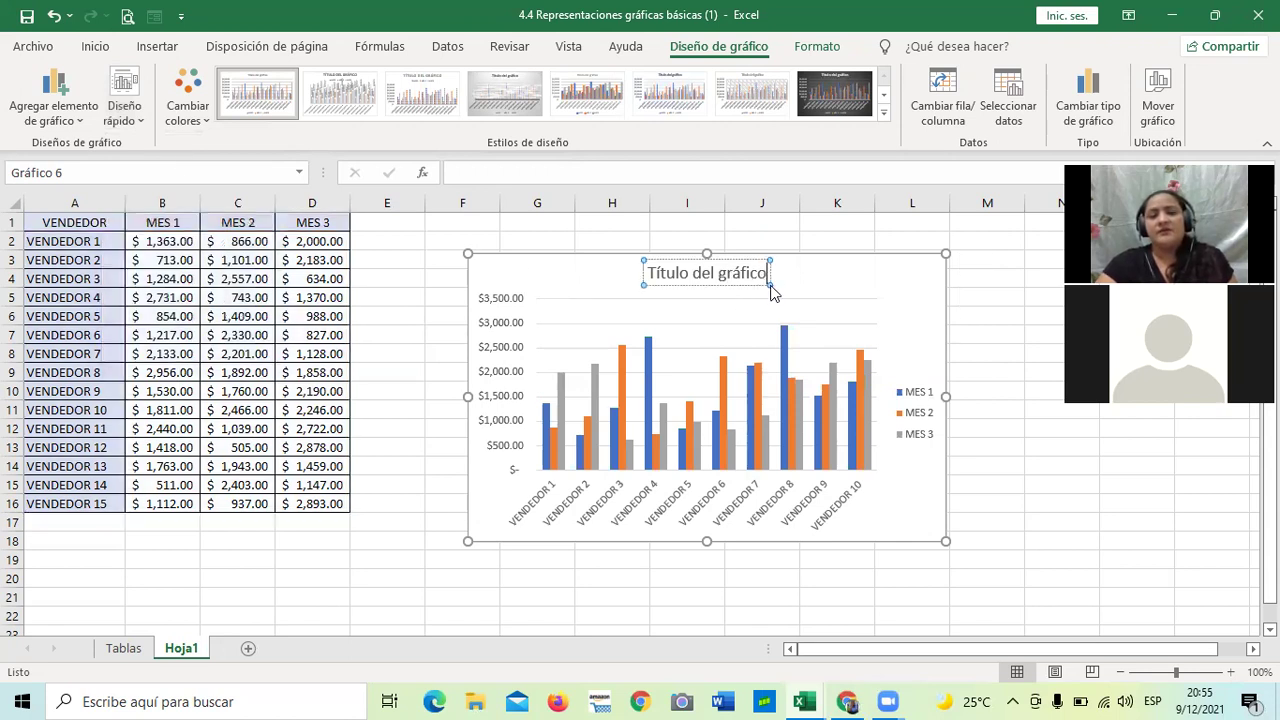
pyautogui.press('BackSpace')
pyautogui.press('BackSpace')
pyautogui.press('BackSpace')
pyautogui.press('BackSpace')
pyautogui.press('BackSpace')
pyautogui.press('BackSpace')
pyautogui.press('BackSpace')
pyautogui.press('BackSpace')
pyautogui.press('BackSpace')
pyautogui.press('BackSpace')
pyautogui.press('BackSpace')
pyautogui.press('BackSpace')
pyautogui.press('BackSpace')
pyautogui.press('BackSpace')
pyautogui.press('BackSpace')
pyautogui.press('BackSpace')
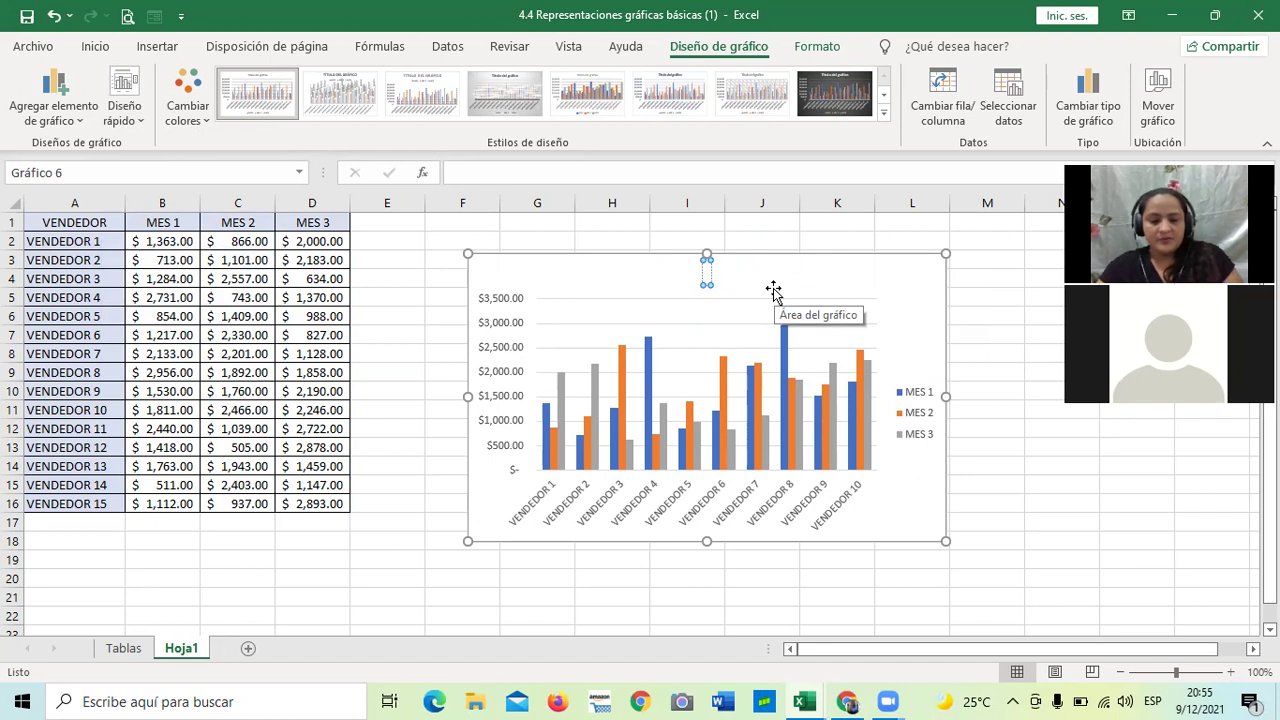
pyautogui.write('Gr')
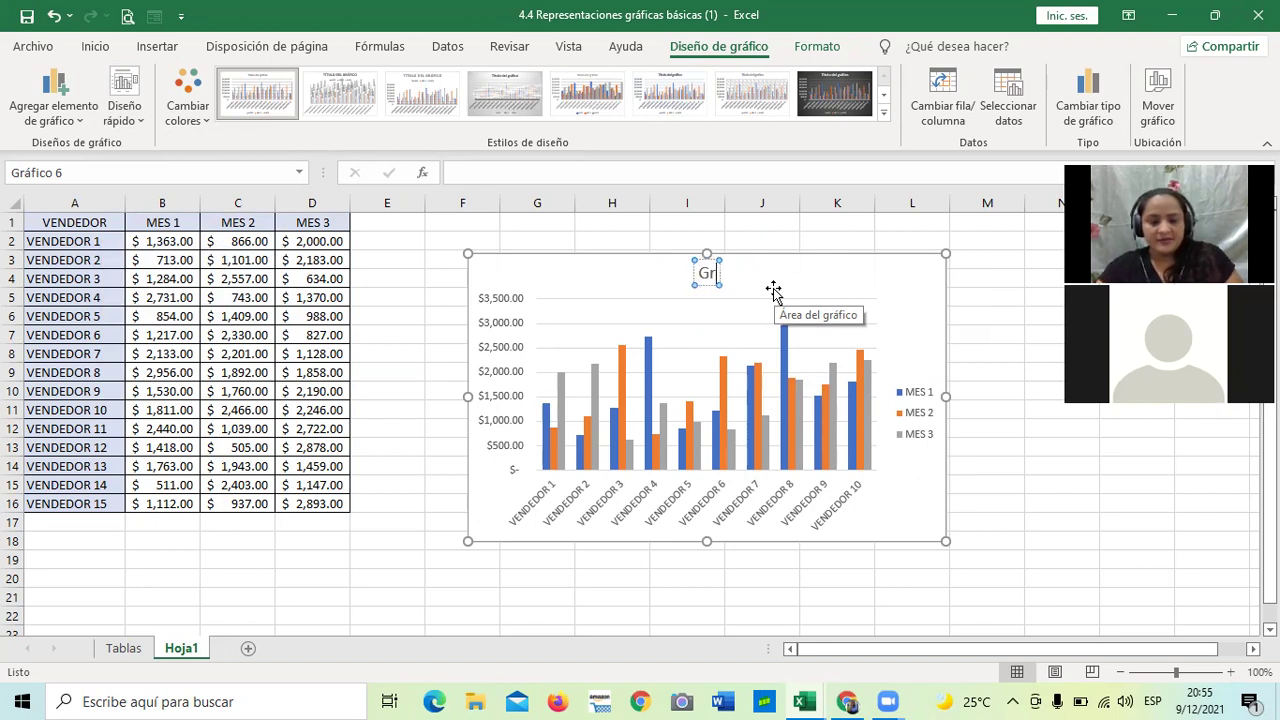
pyautogui.write('´sfico')
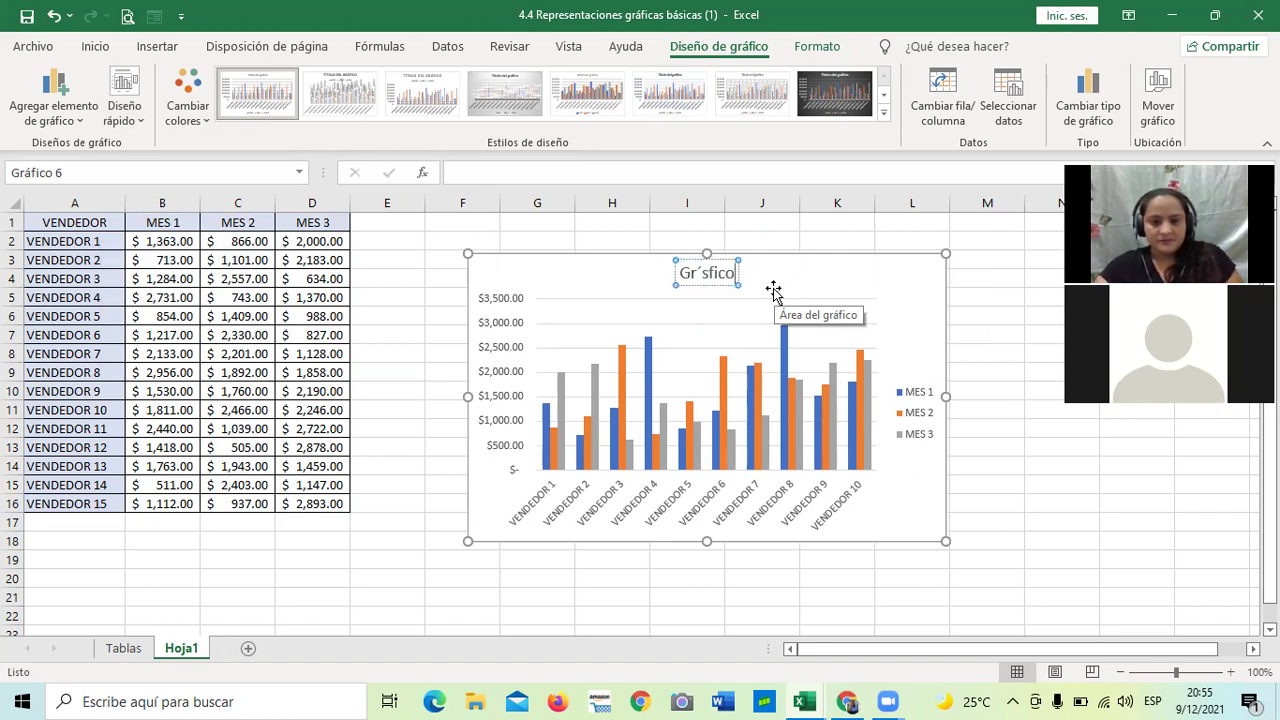
pyautogui.press('BackSpace')
pyautogui.press('BackSpace')
pyautogui.press('BackSpace')
pyautogui.press('BackSpace')
pyautogui.press('BackSpace')
pyautogui.press('BackSpace')
pyautogui.write('á')
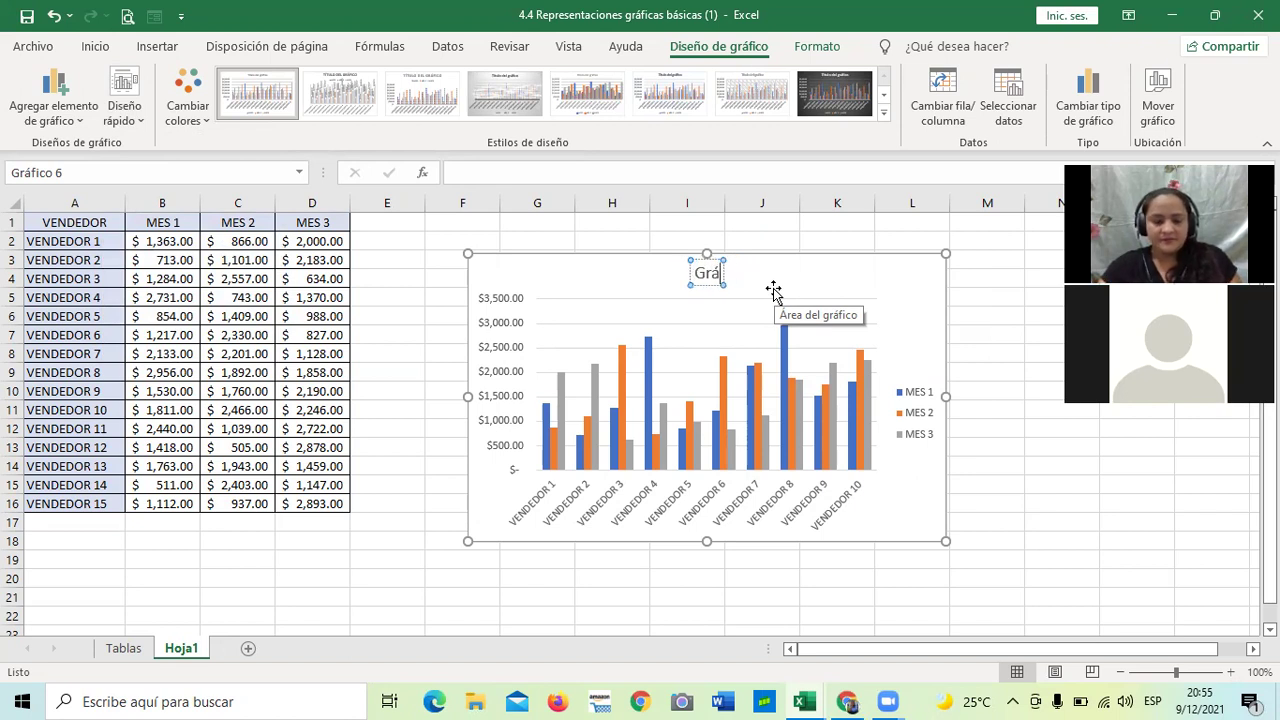
pyautogui.write('fico de columnas')
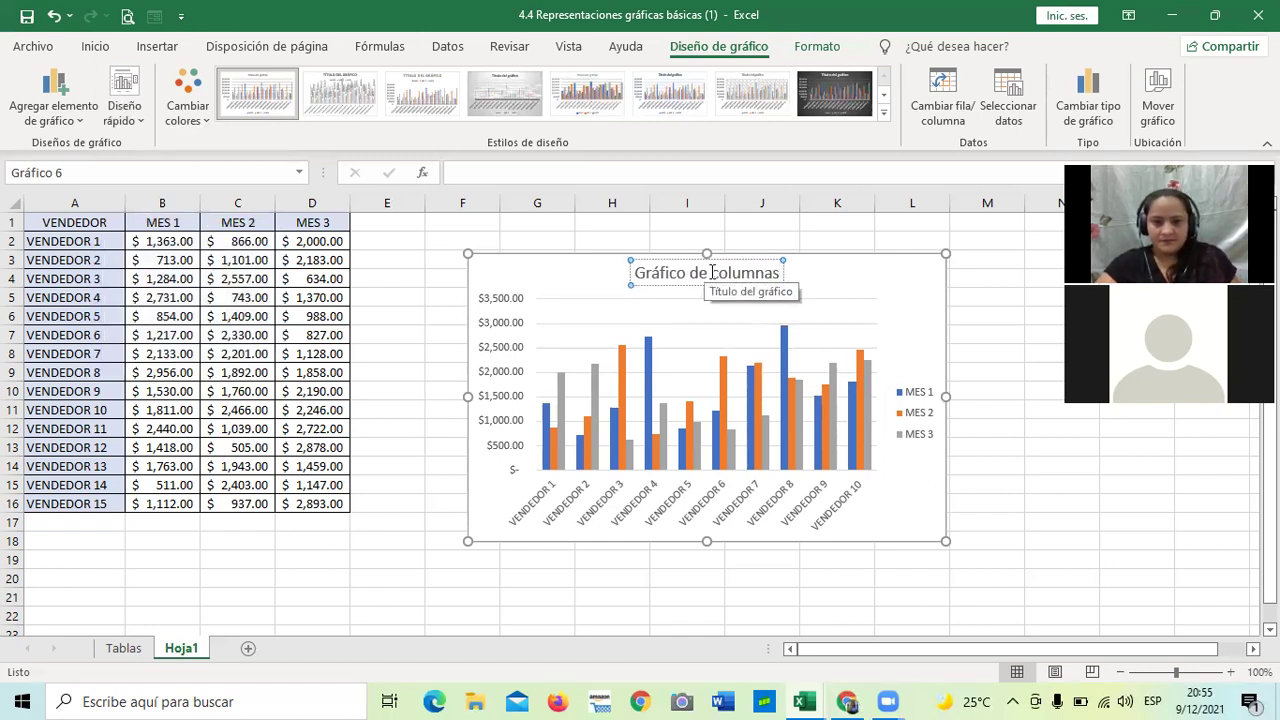
pyautogui.click(716, 276)
pyautogui.press('BackSpace')
pyautogui.write('C')
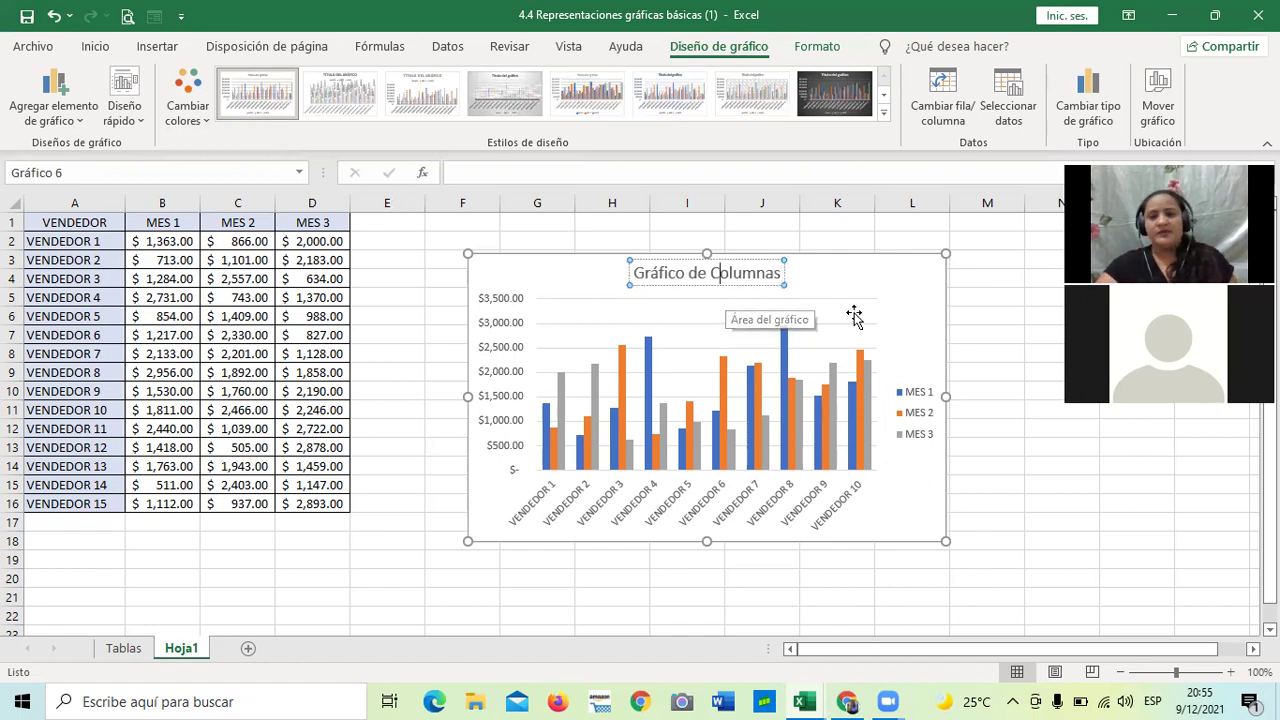
pyautogui.click(1000, 352)
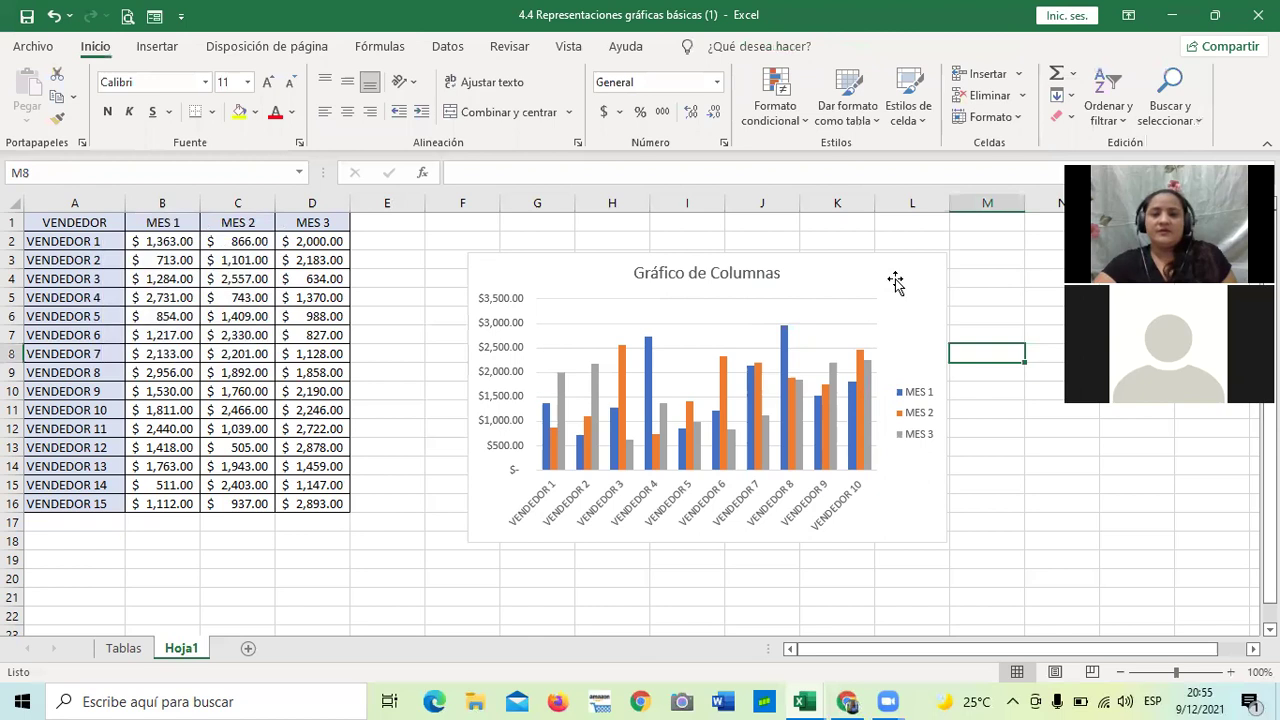
pyautogui.click(895, 282)
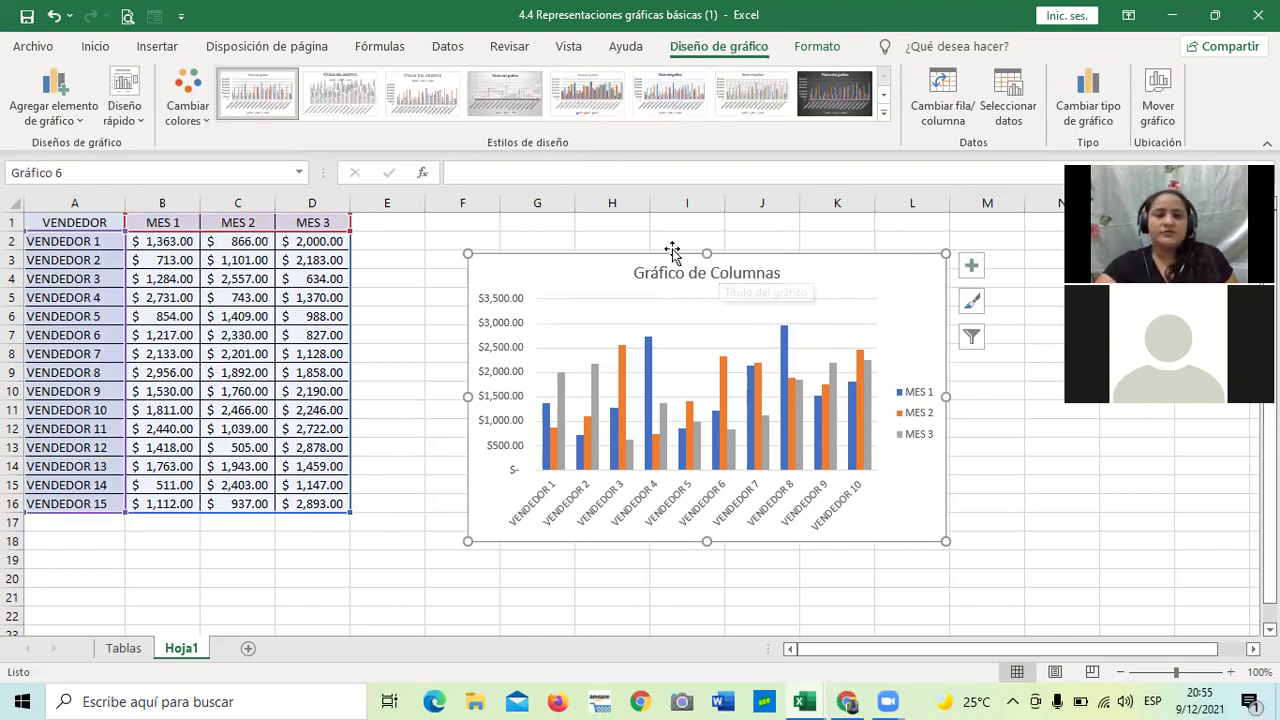
pyautogui.click(206, 122)
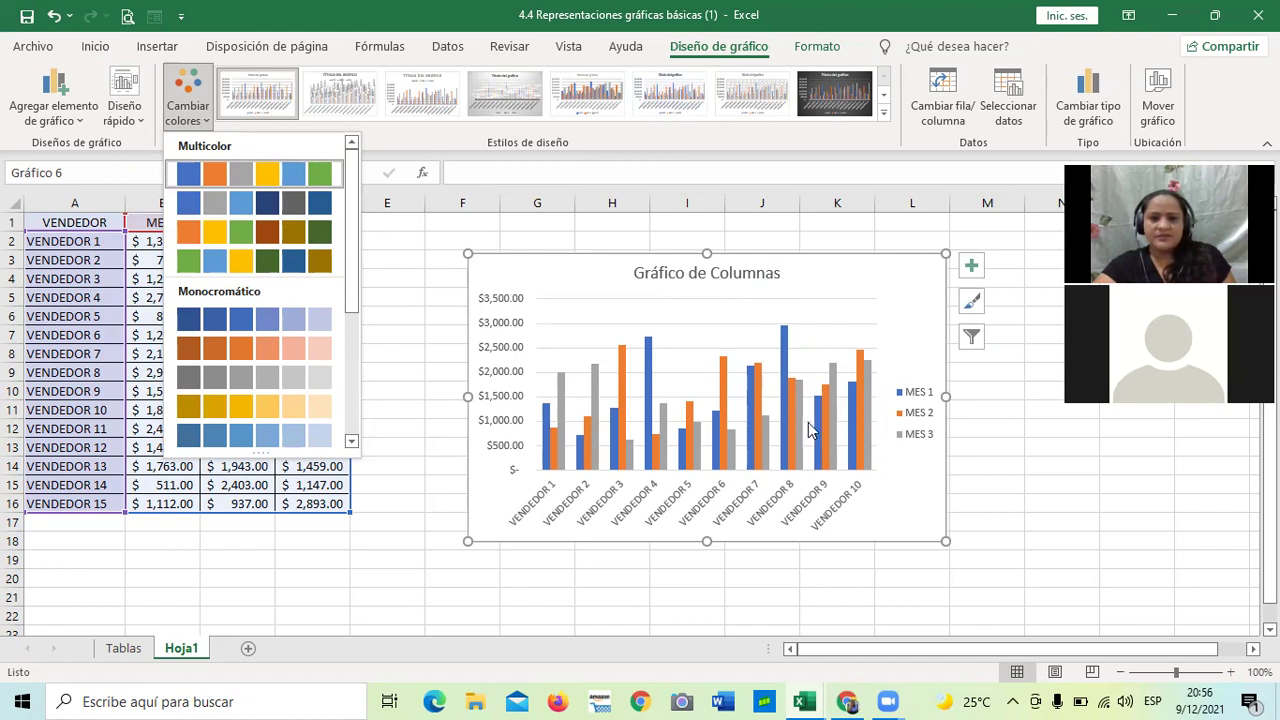
pyautogui.click(1022, 531)
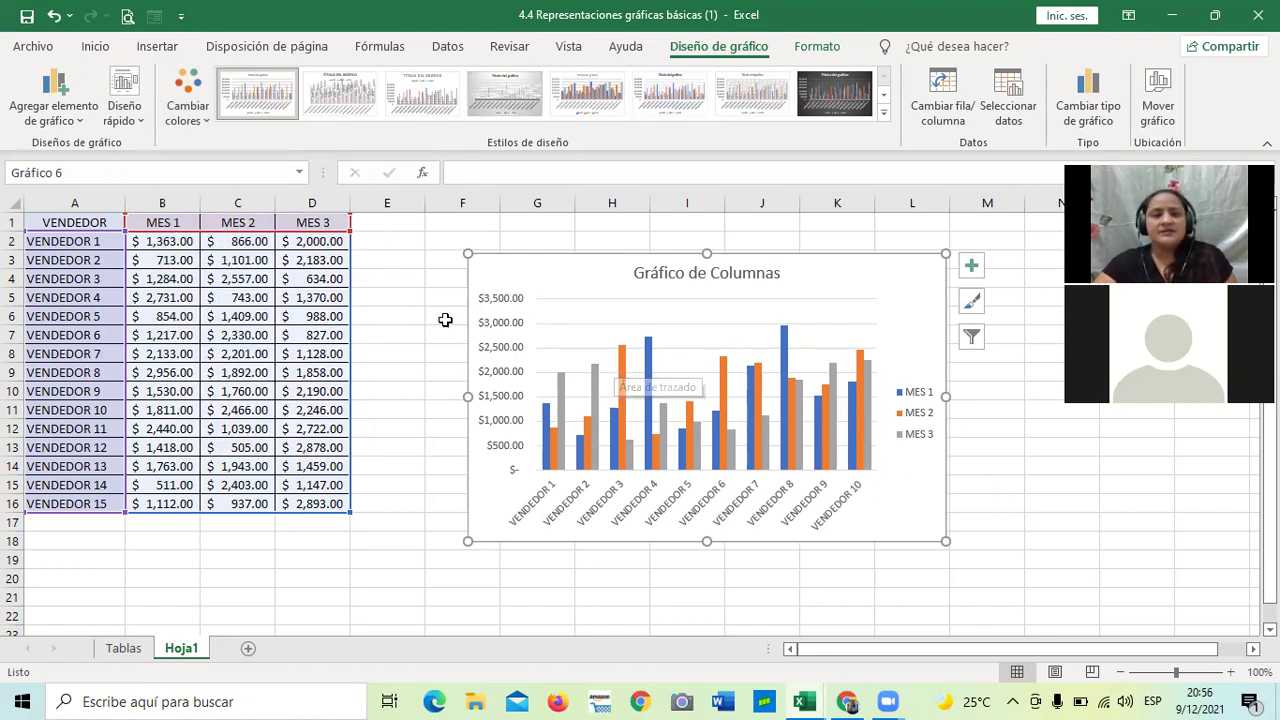
pyautogui.click(785, 345)
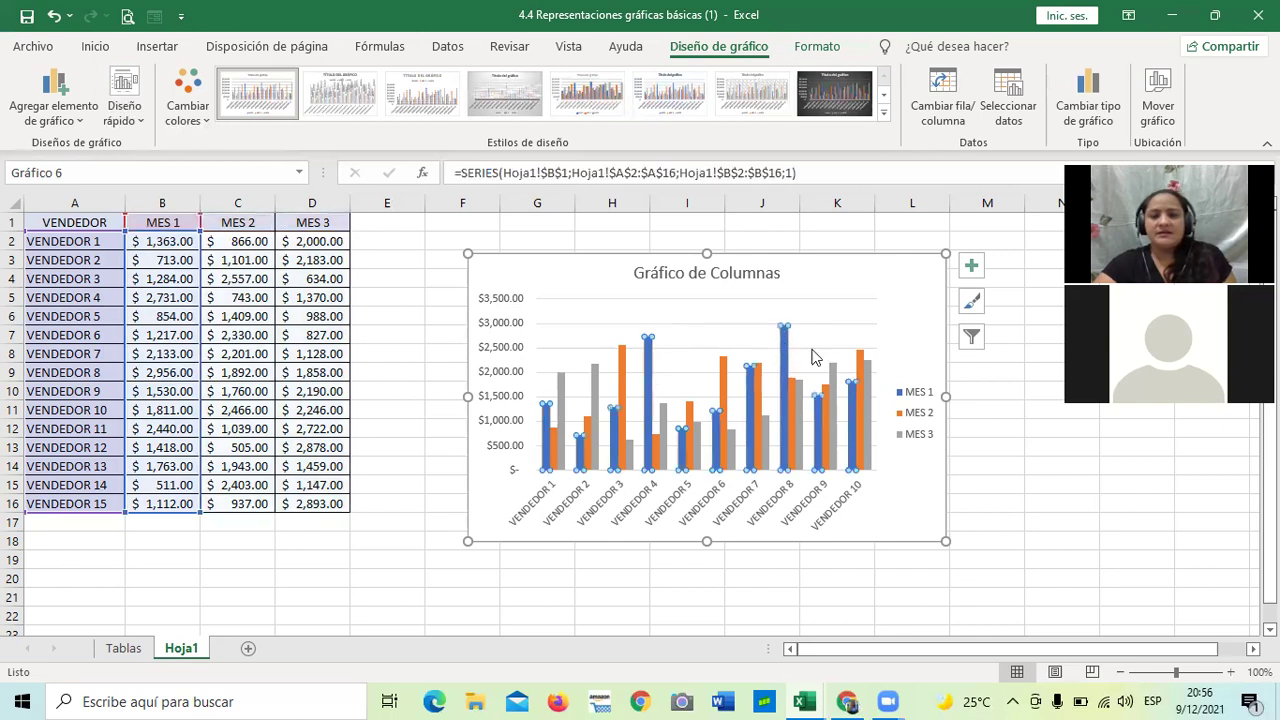
pyautogui.click(901, 400)
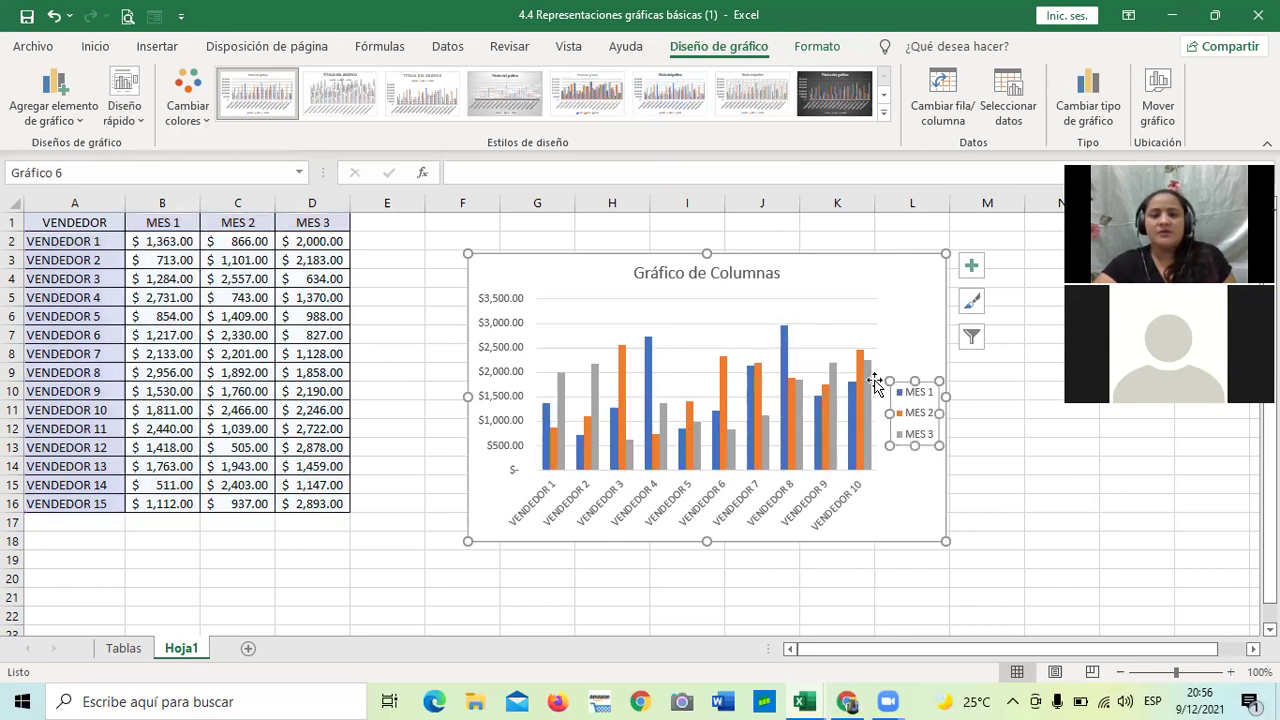
pyautogui.click(859, 385)
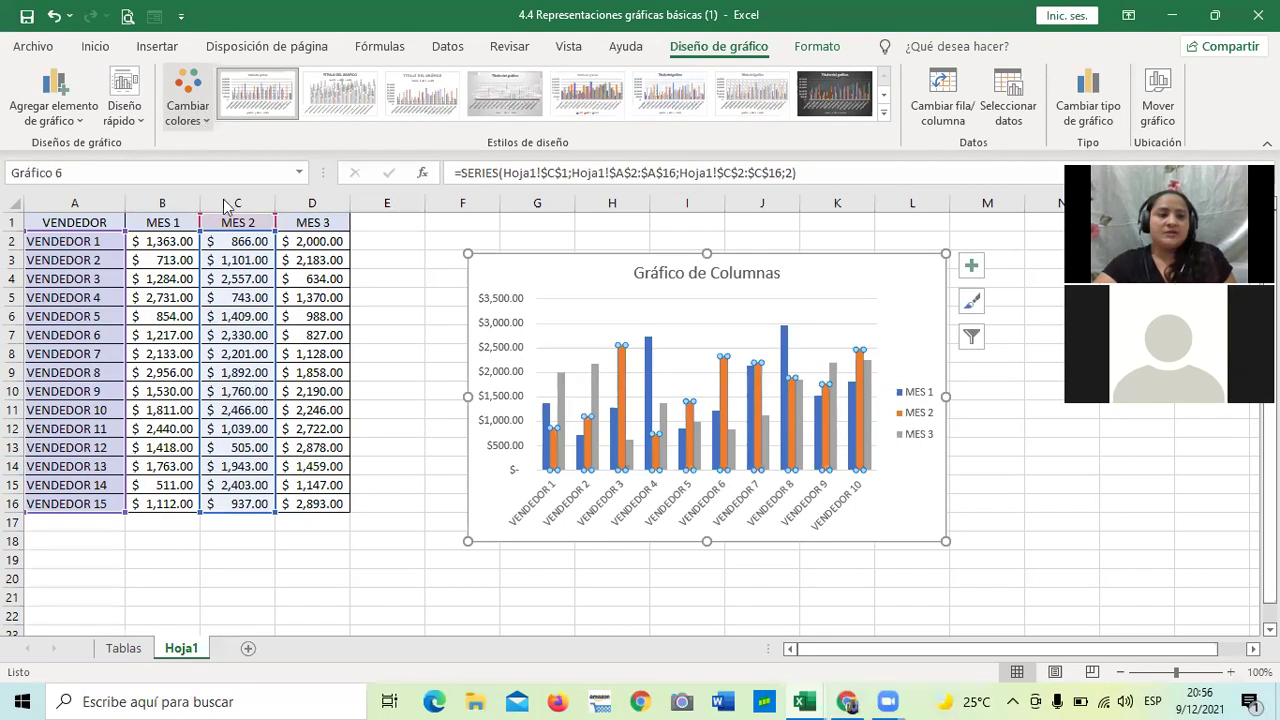
pyautogui.click(188, 100)
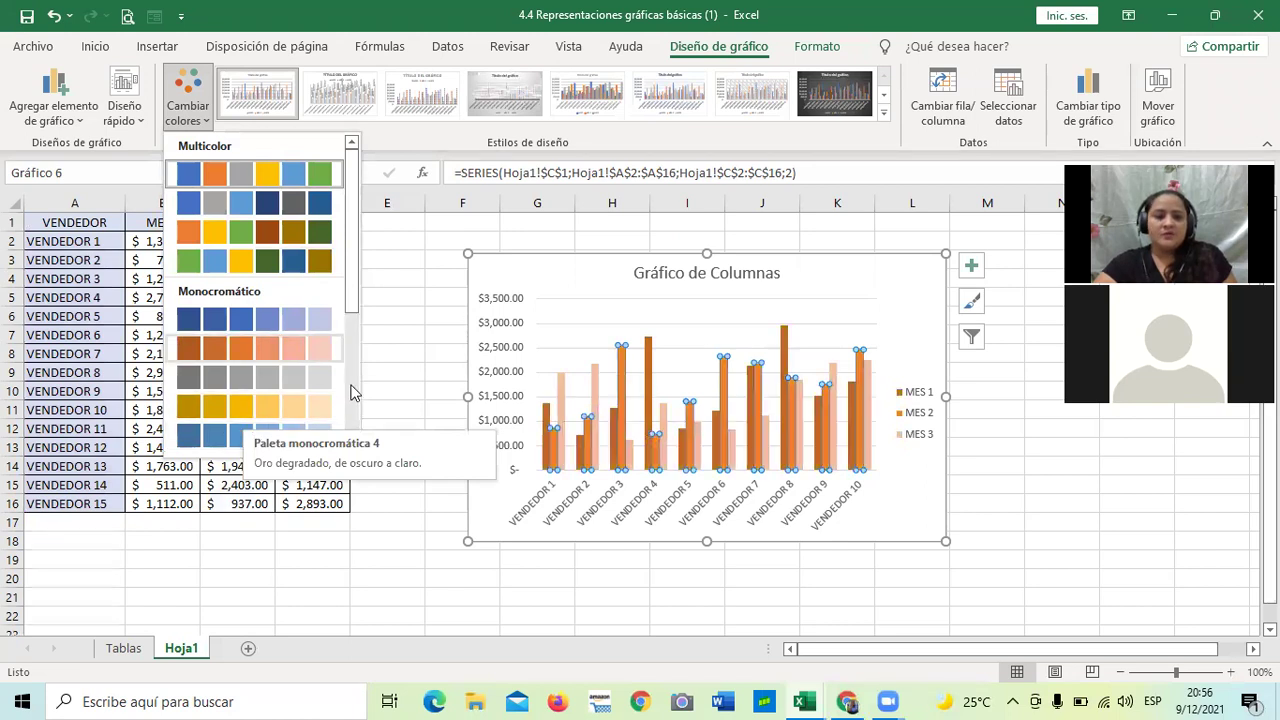
pyautogui.scroll(-3, 317, 377)
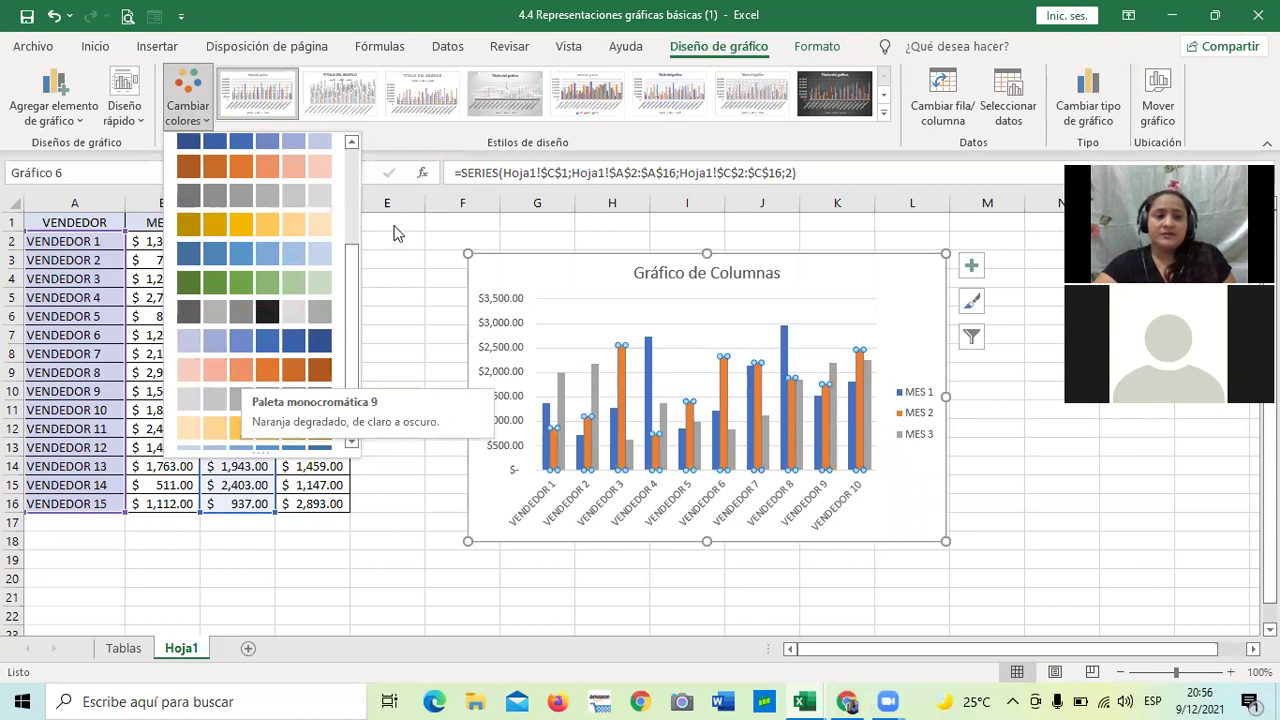
pyautogui.press('Escape')
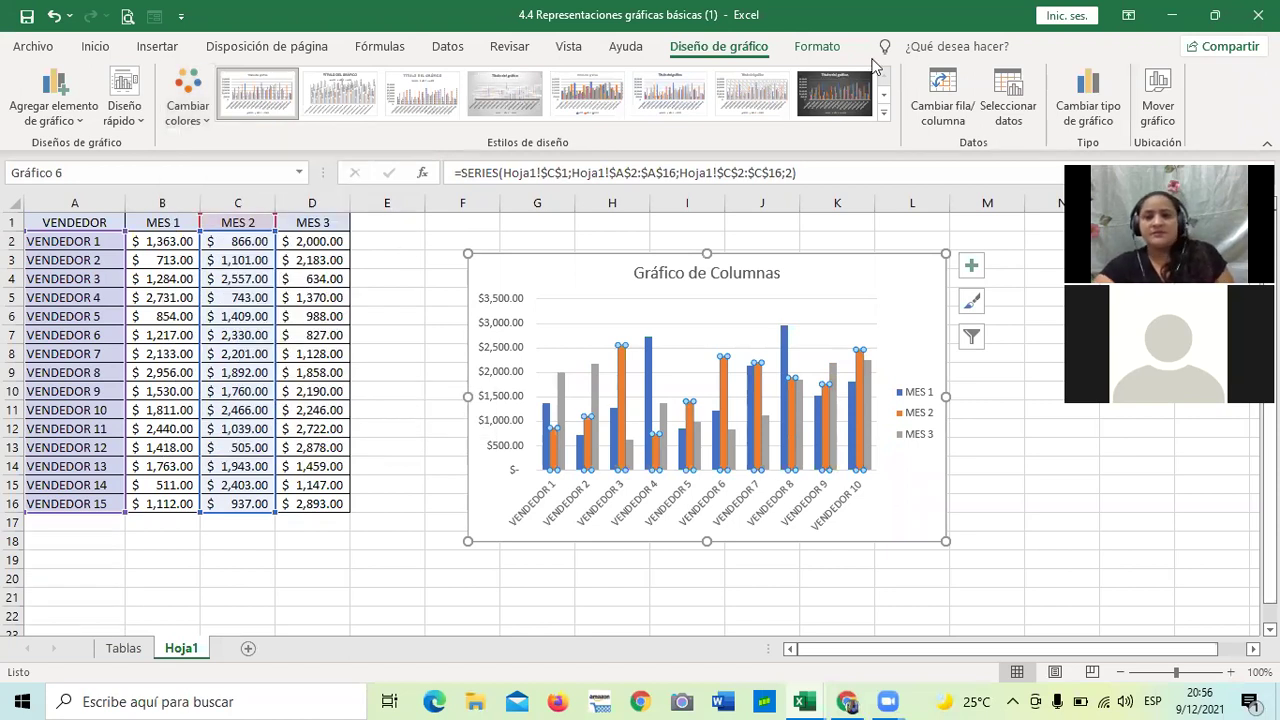
# Step: Apply the dark charcoal Style 8 to the column chart and reselect the chart
pyautogui.click(883, 114)
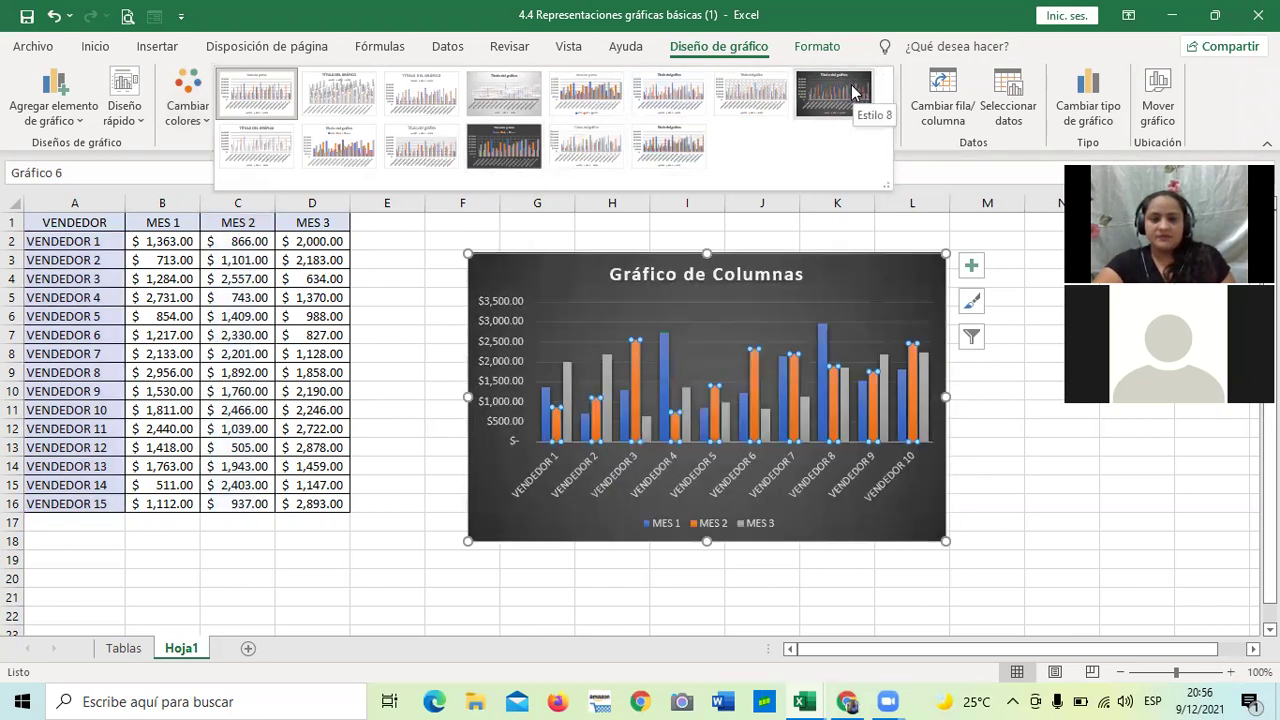
pyautogui.press('Escape')
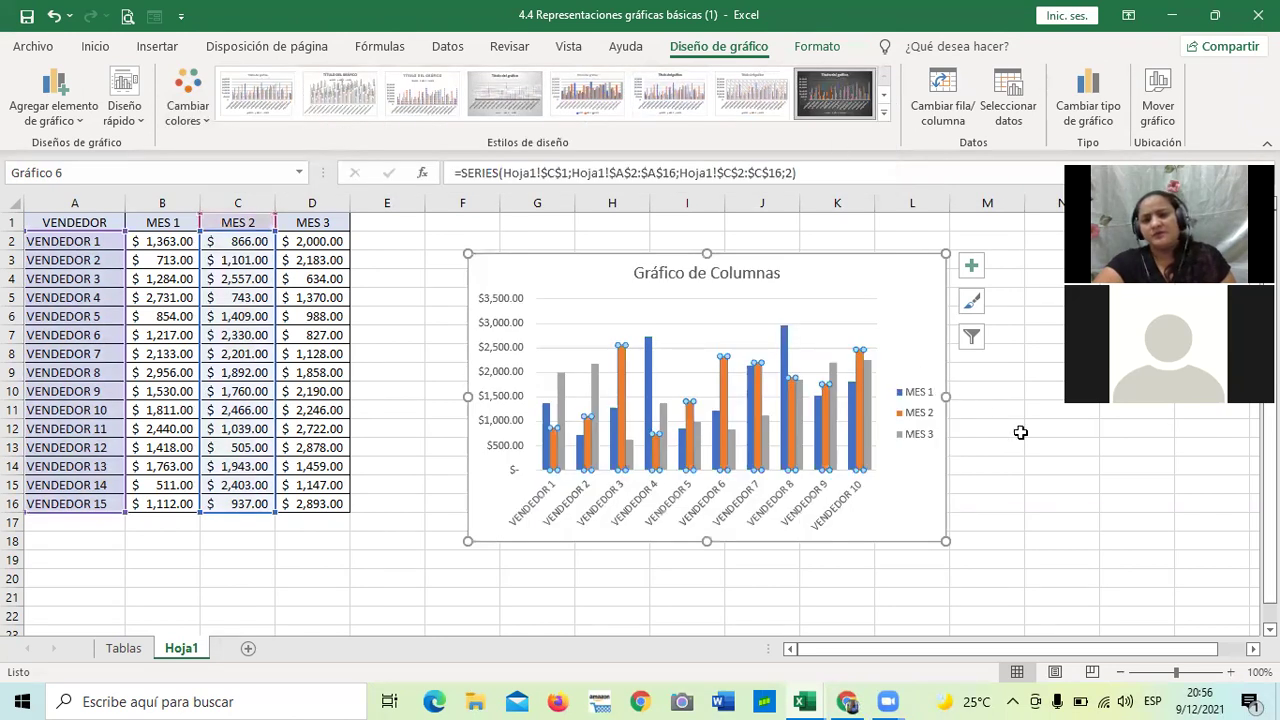
pyautogui.click(1004, 429)
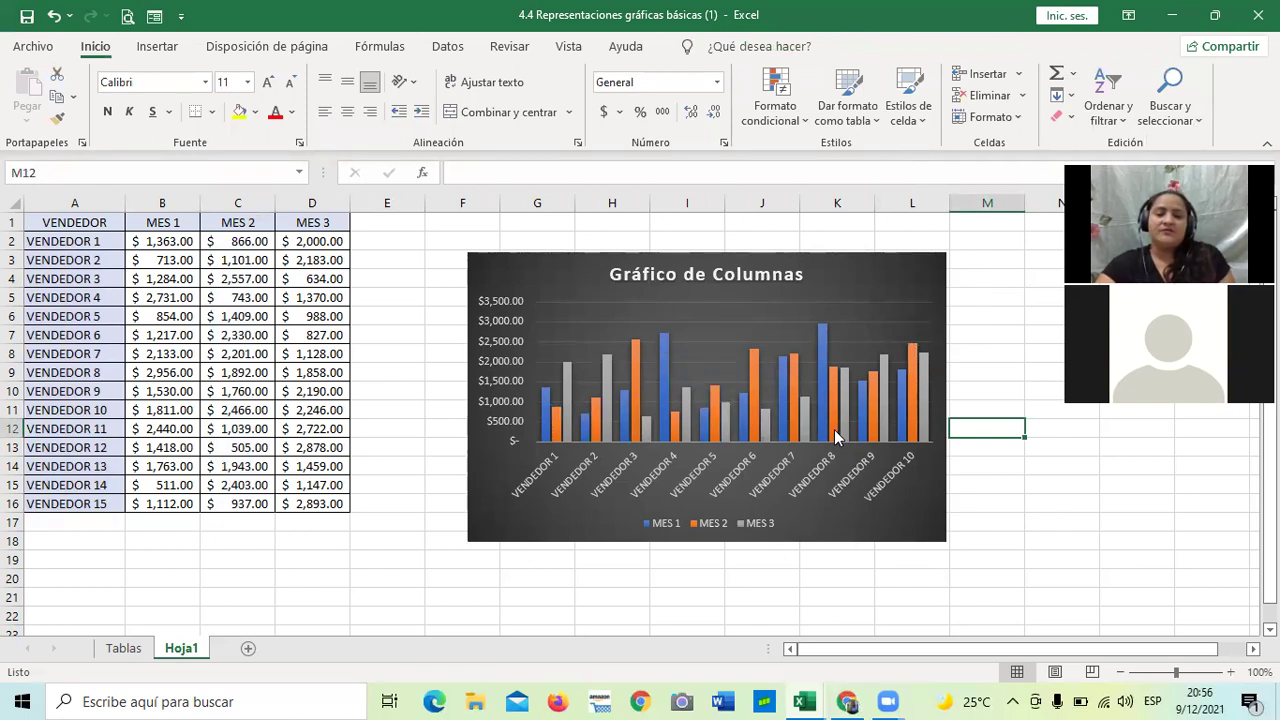
pyautogui.click(1003, 330)
pyautogui.click(905, 280)
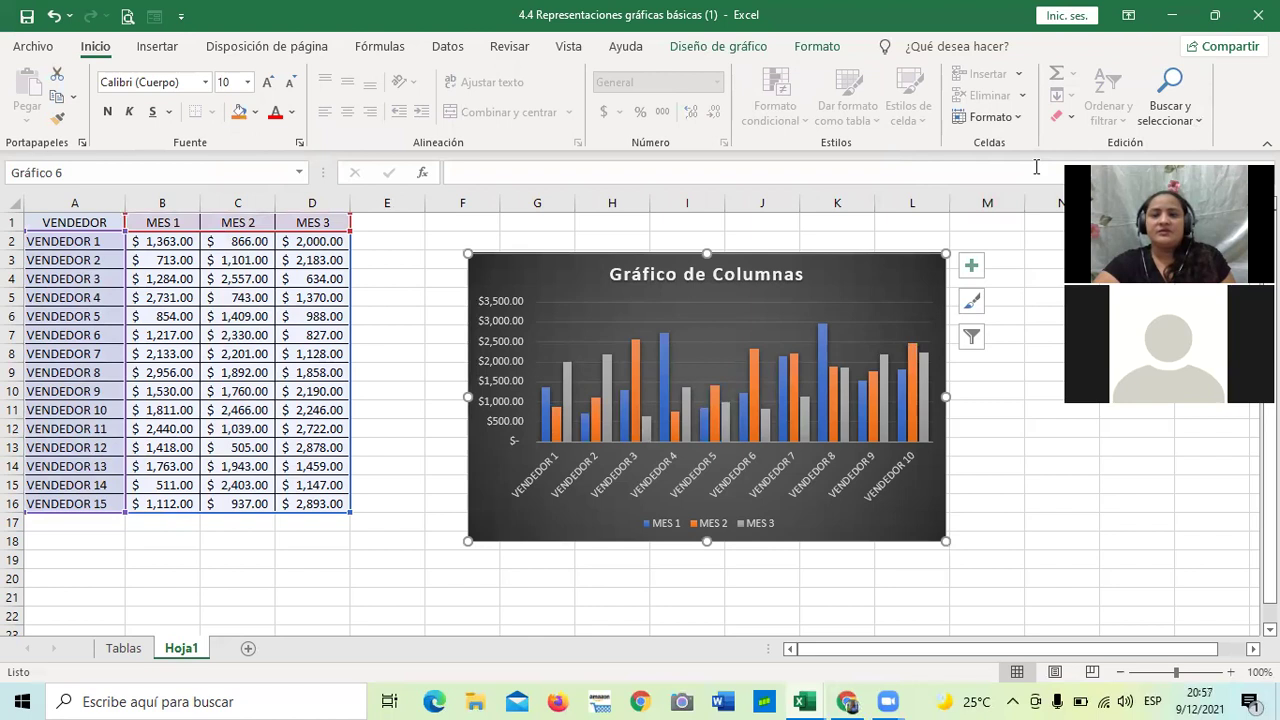
pyautogui.click(752, 50)
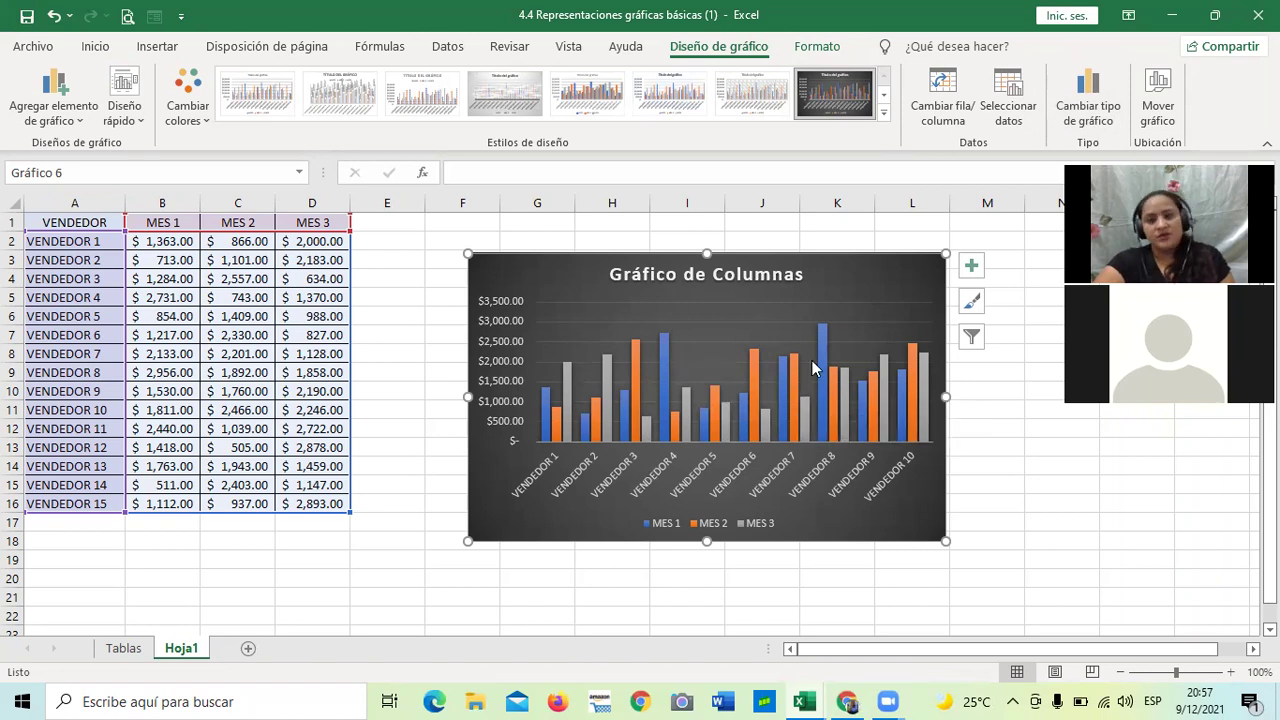
# Step: Change the chart type to Áreas > Área 3D and confirm with Aceptar
pyautogui.click(1095, 97)
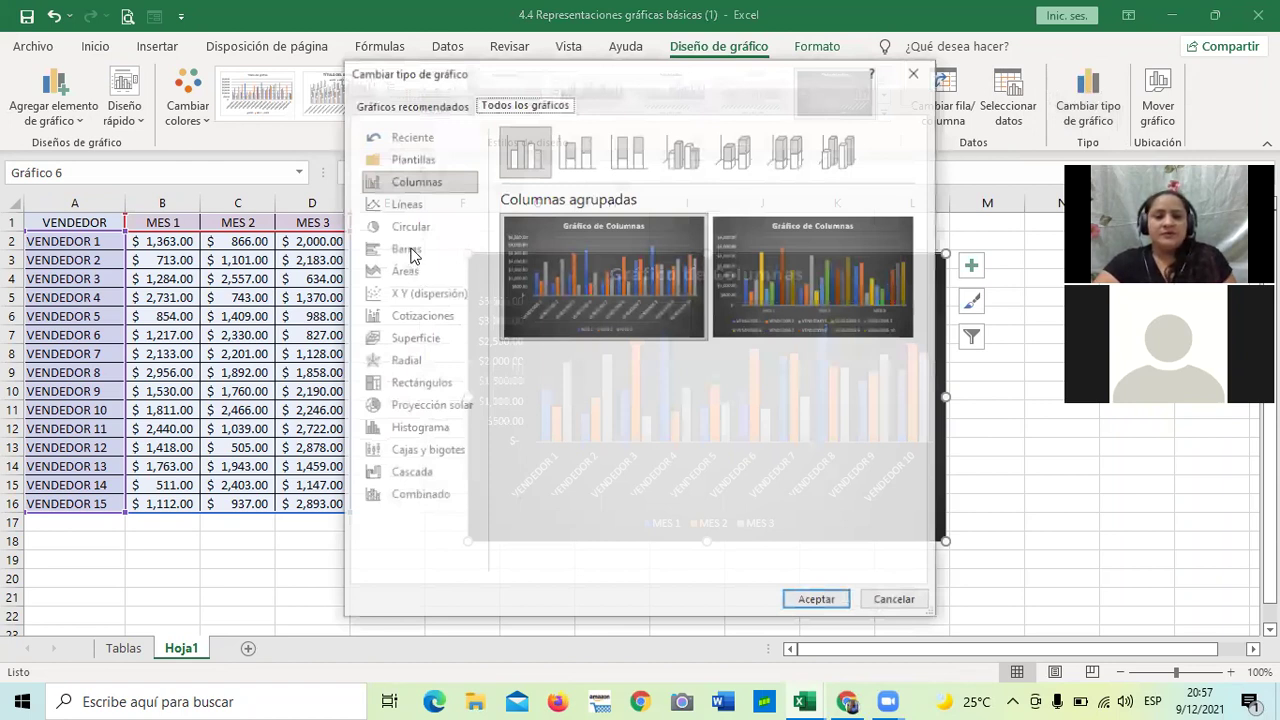
pyautogui.click(410, 250)
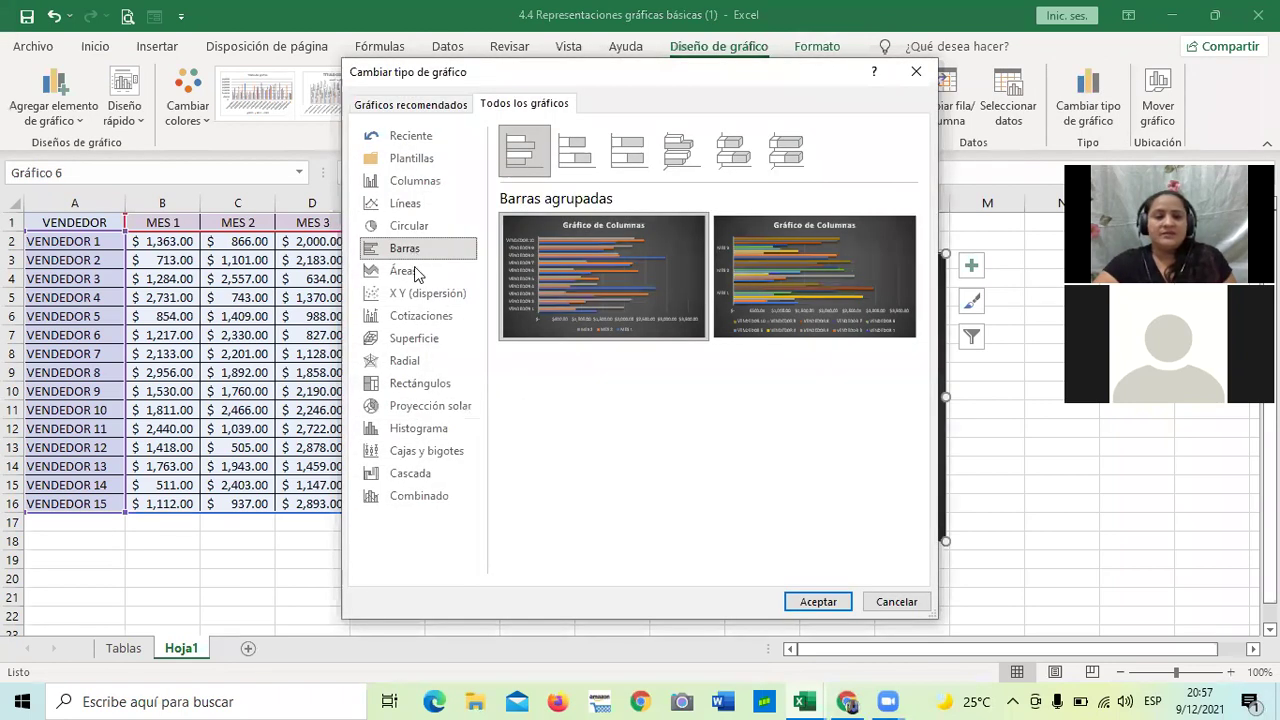
pyautogui.click(417, 274)
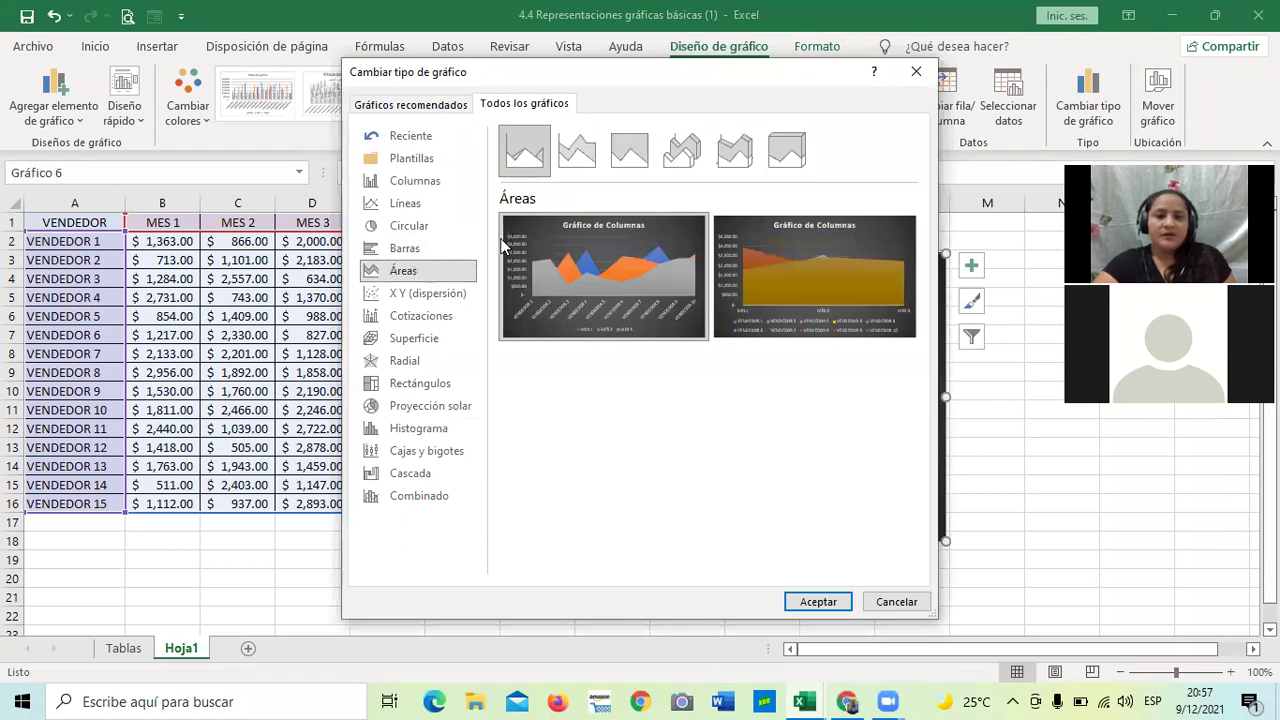
pyautogui.click(690, 160)
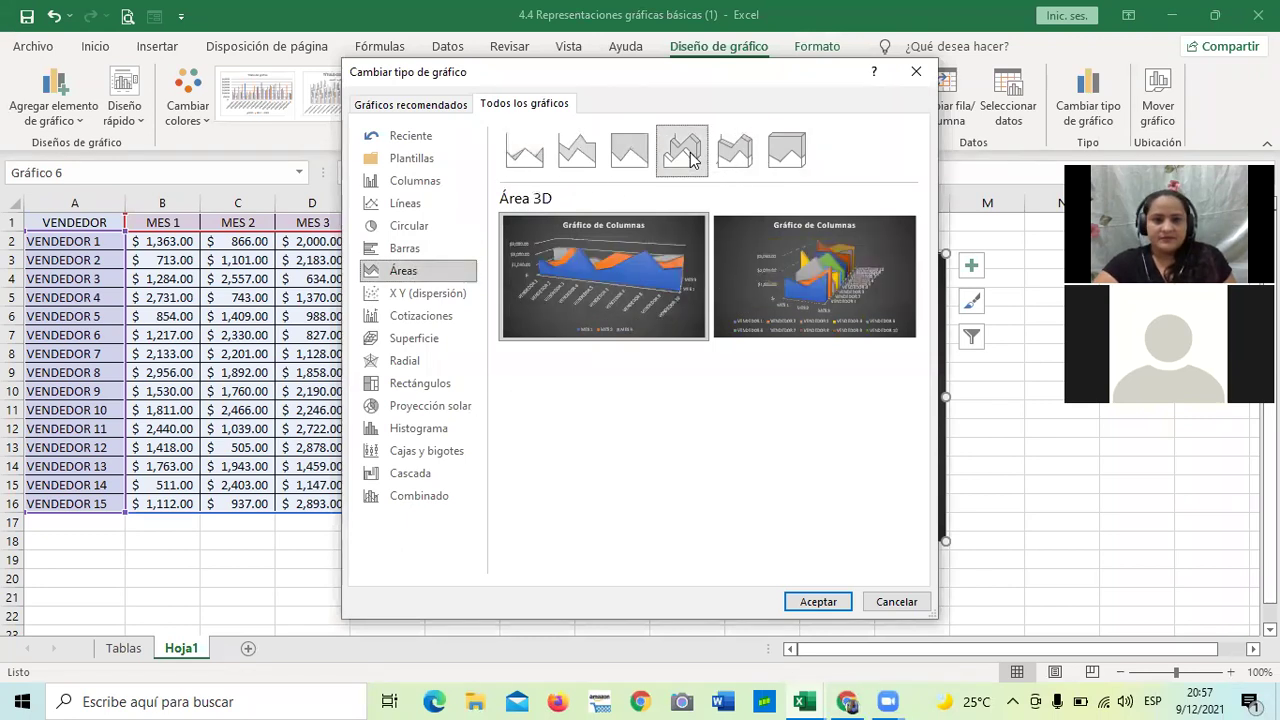
pyautogui.click(818, 601)
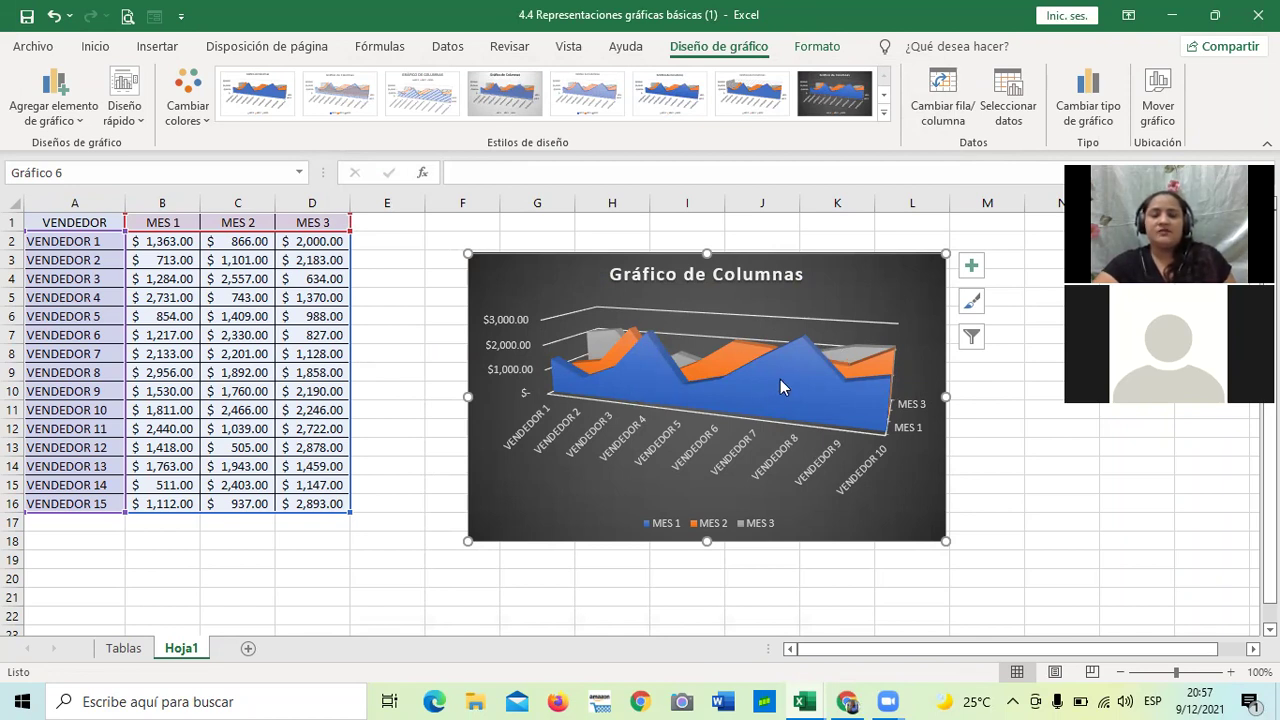
# Step: Erase the 'Gráfico de Columnas' title text so the 3D area chart has no title
pyautogui.click(788, 272)
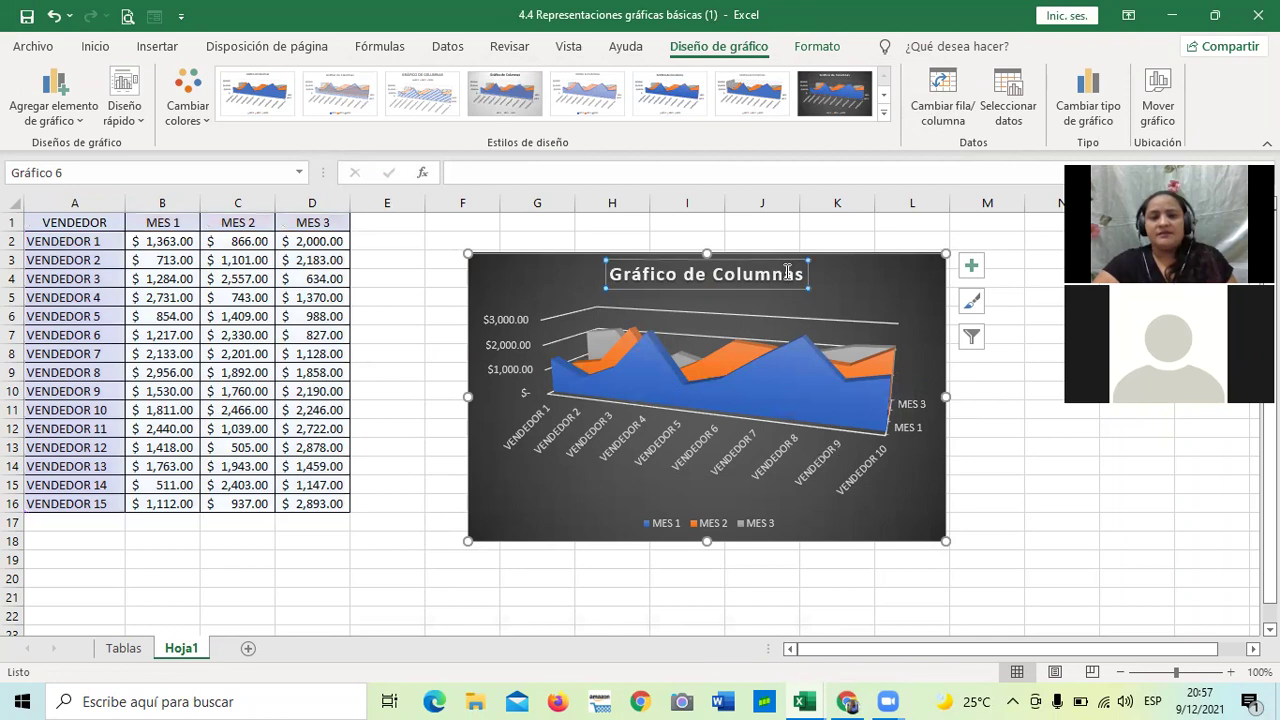
pyautogui.click(800, 273)
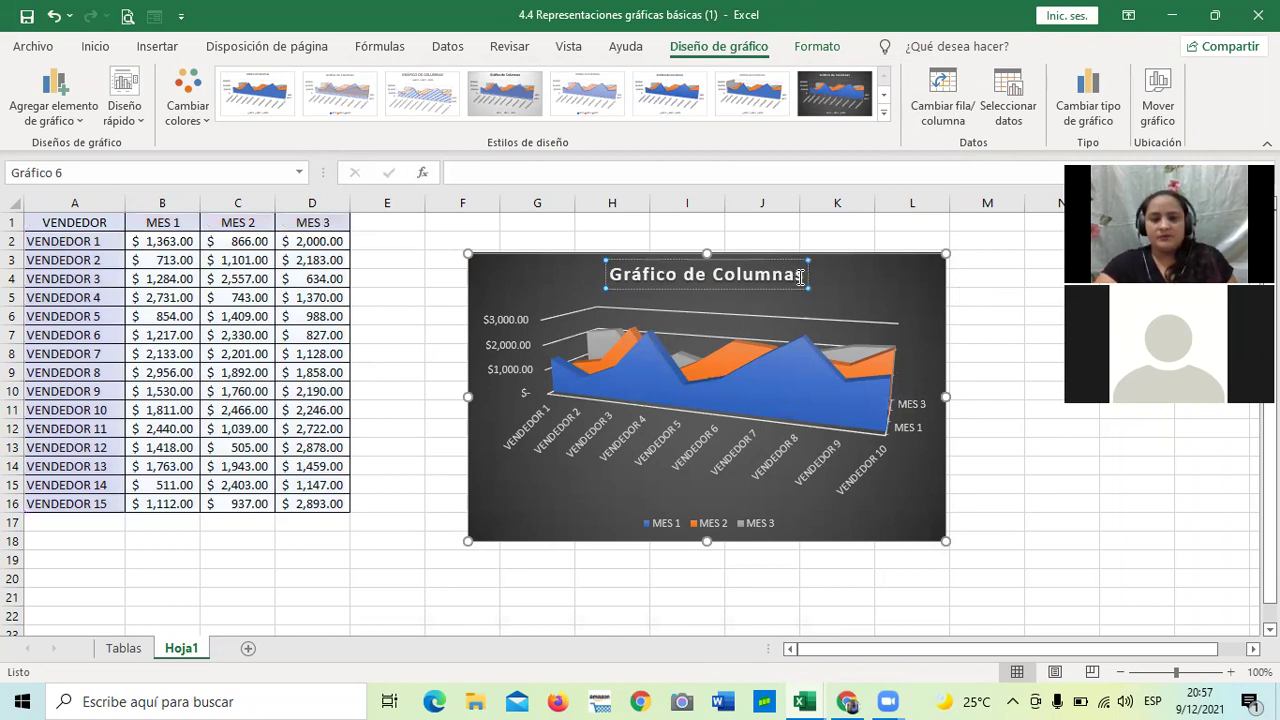
pyautogui.click(802, 271)
pyautogui.click(800, 274)
pyautogui.press('BackSpace')
pyautogui.press('BackSpace')
pyautogui.press('BackSpace')
pyautogui.press('BackSpace')
pyautogui.press('BackSpace')
pyautogui.press('BackSpace')
pyautogui.press('BackSpace')
pyautogui.press('BackSpace')
pyautogui.press('BackSpace')
pyautogui.press('BackSpace')
pyautogui.press('BackSpace')
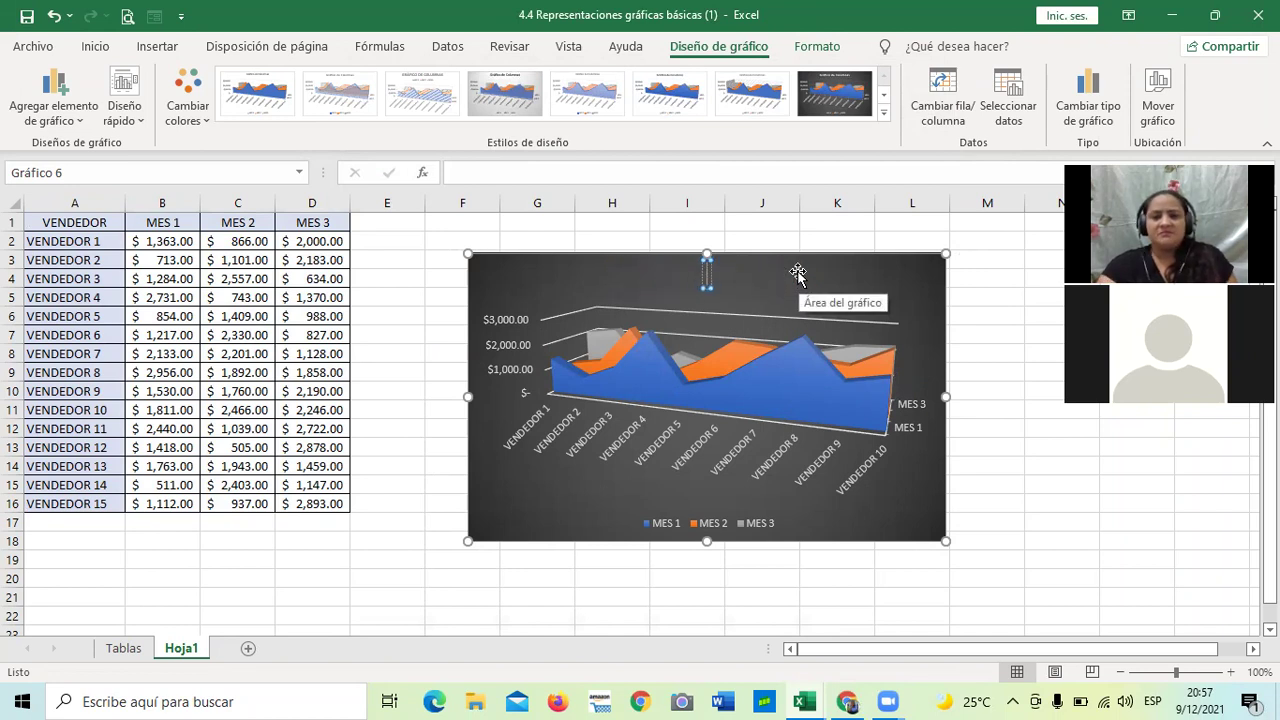
pyautogui.click(830, 240)
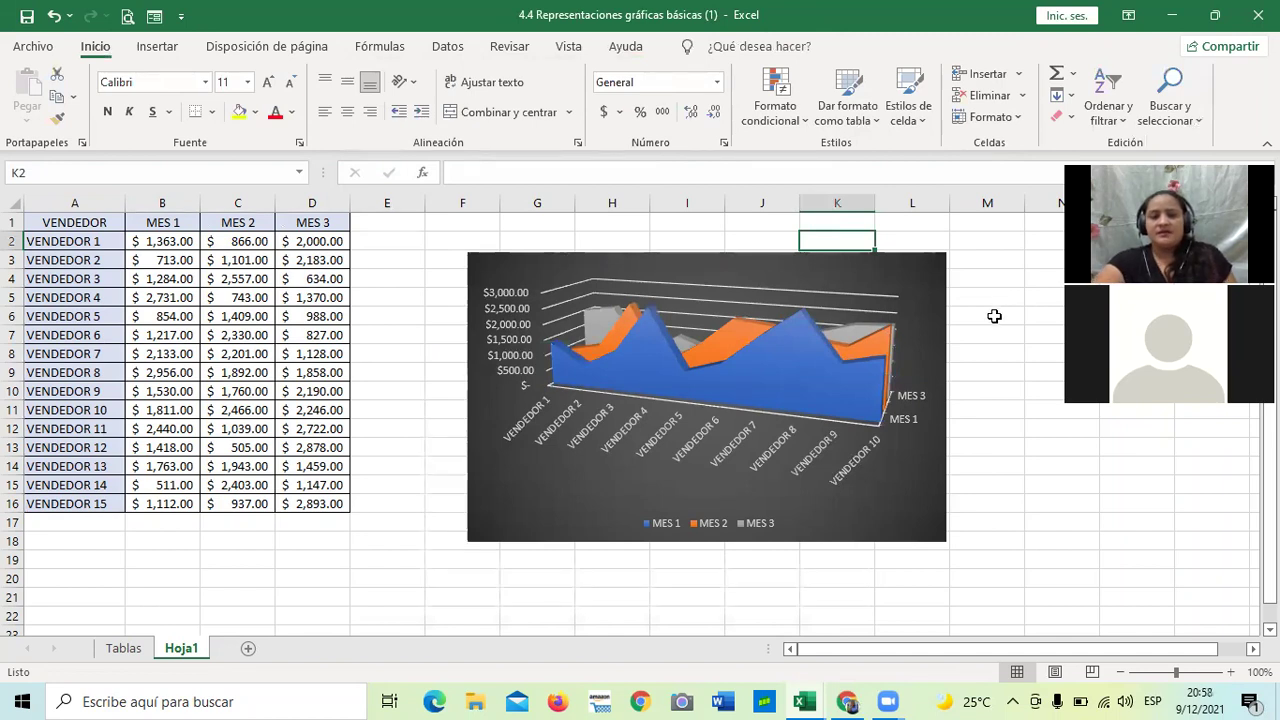
pyautogui.click(904, 285)
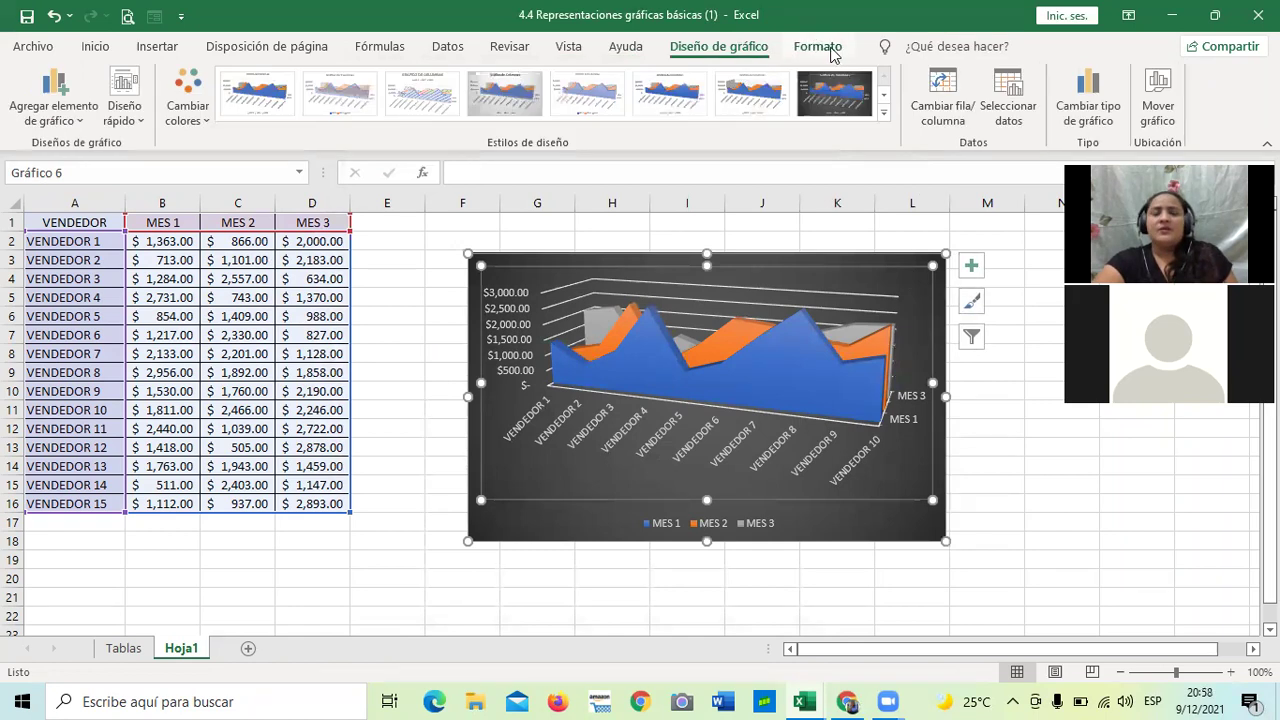
# Step: Try a light-orange shape style on the plot area, then apply the black style instead
pyautogui.click(826, 48)
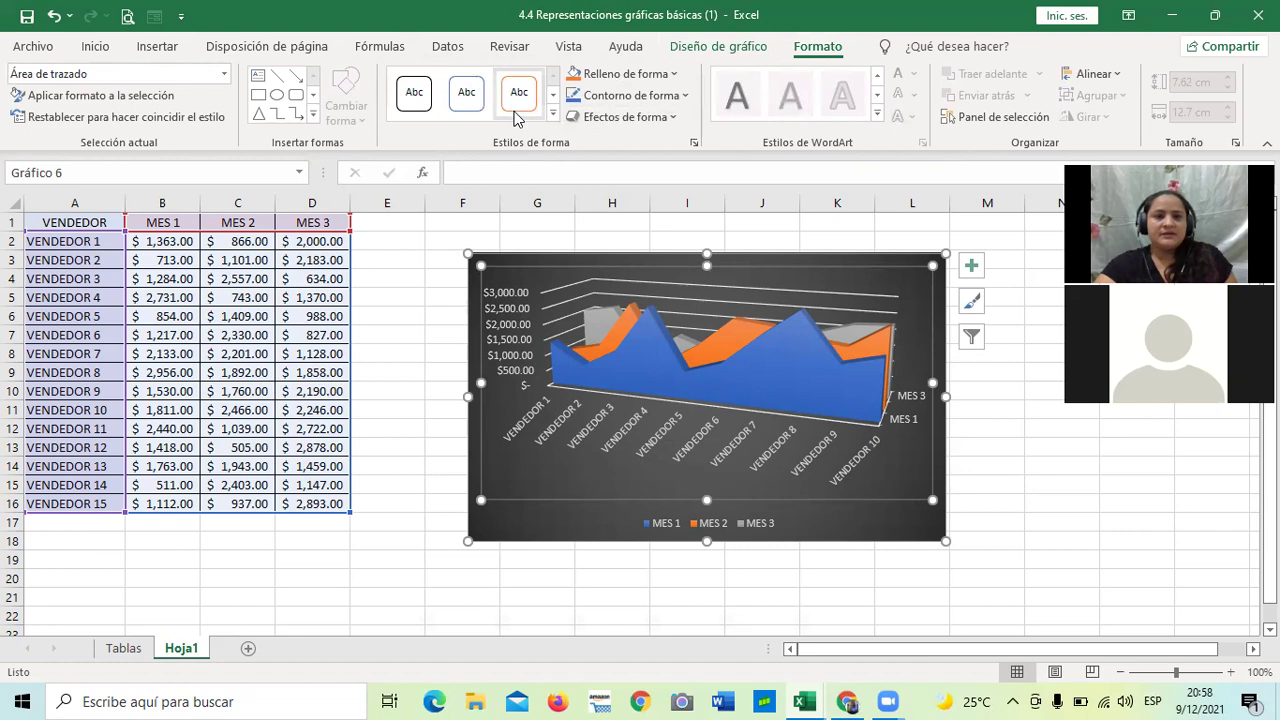
pyautogui.click(552, 113)
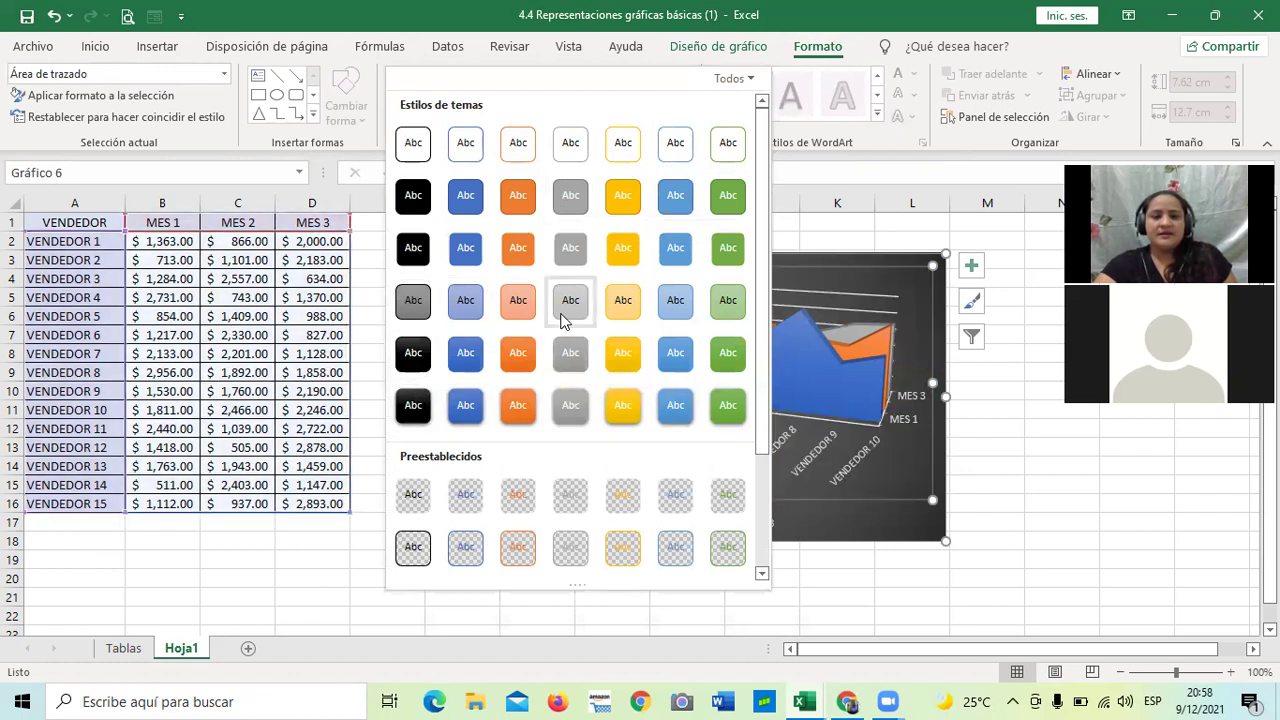
pyautogui.click(620, 318)
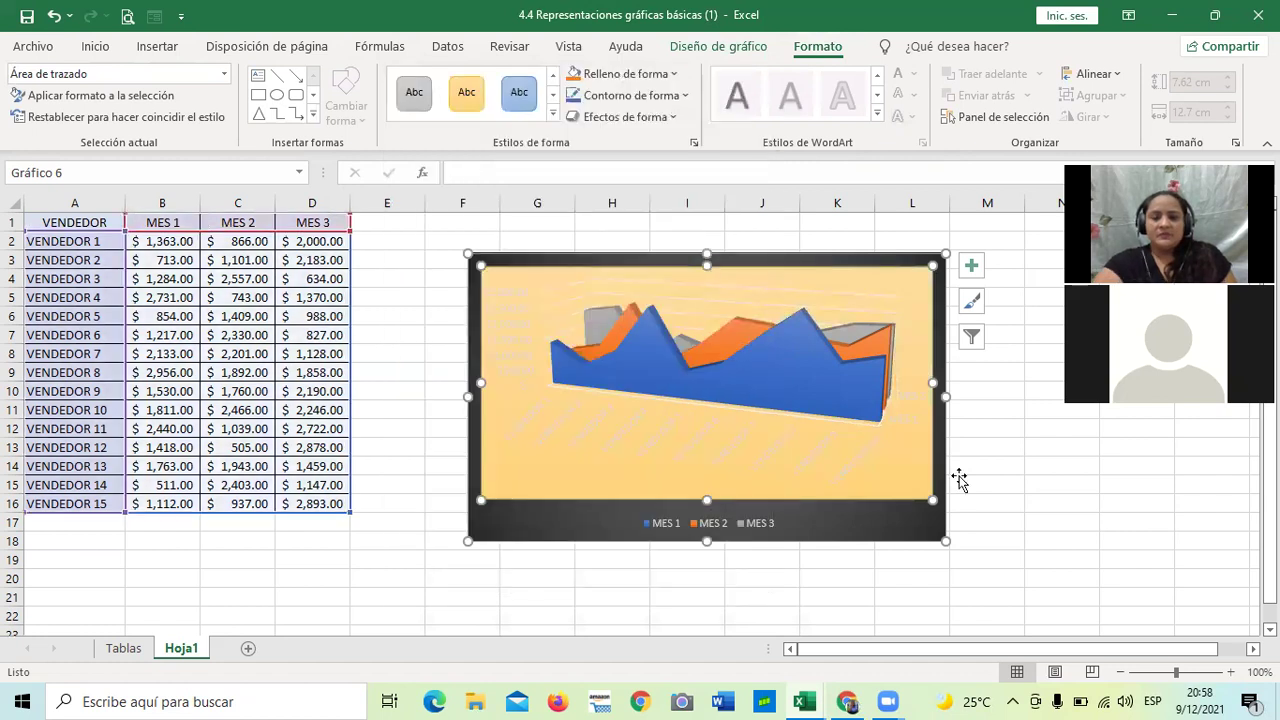
pyautogui.click(1031, 521)
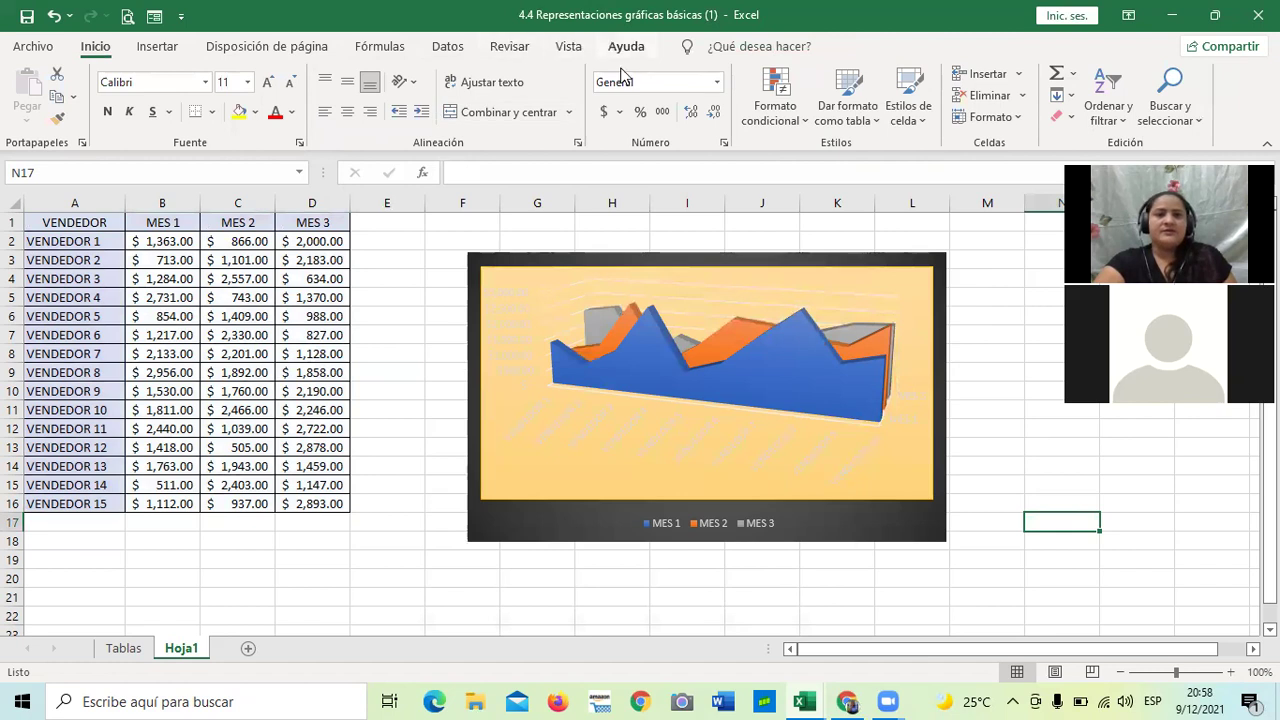
pyautogui.click(800, 278)
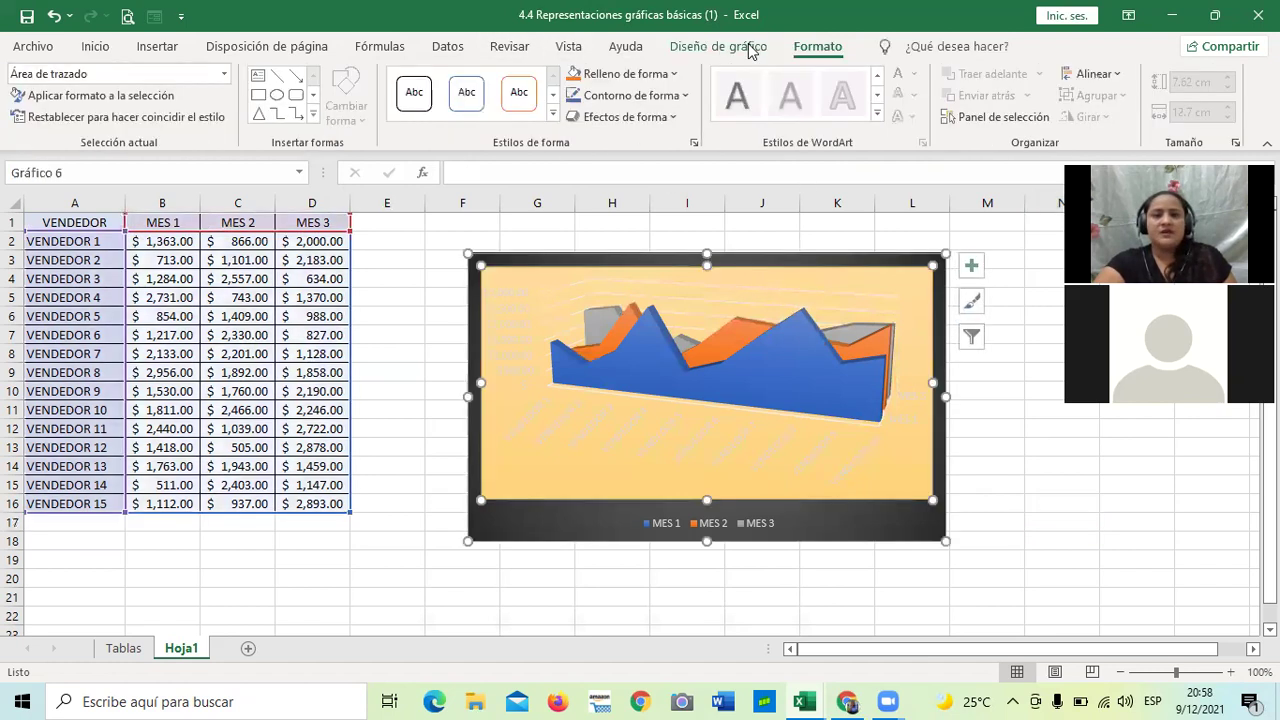
pyautogui.click(552, 113)
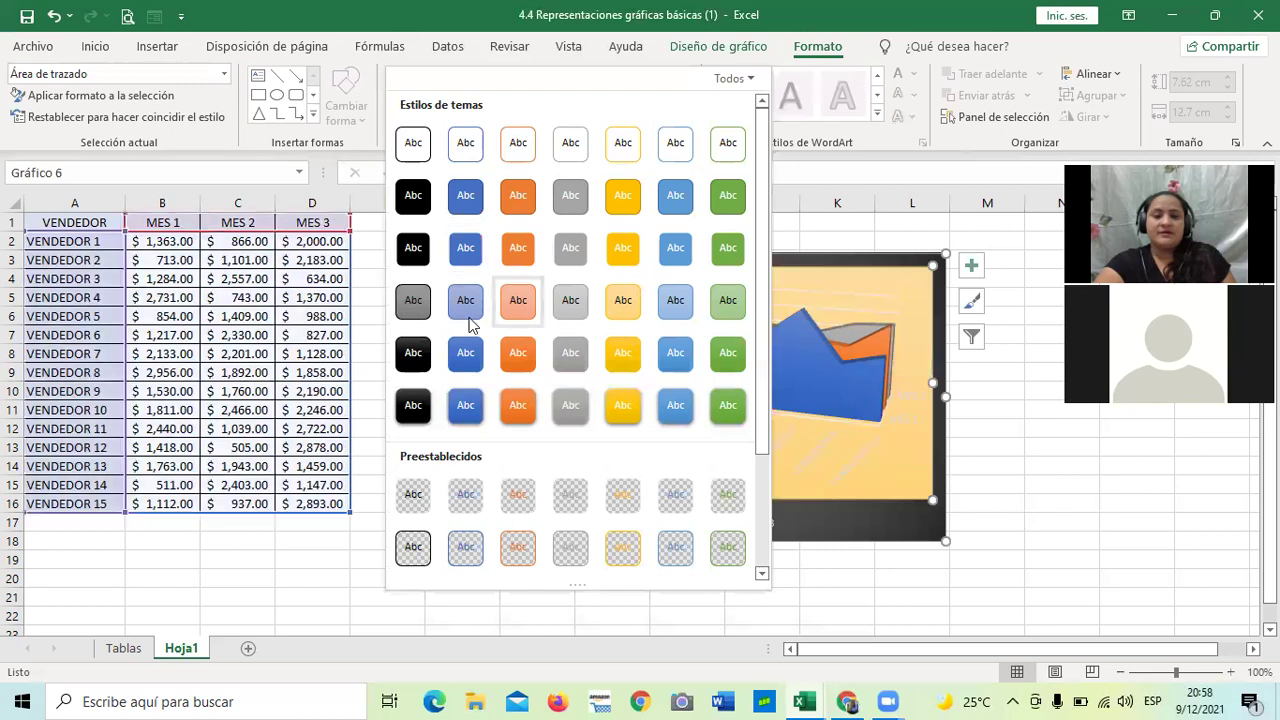
pyautogui.click(413, 254)
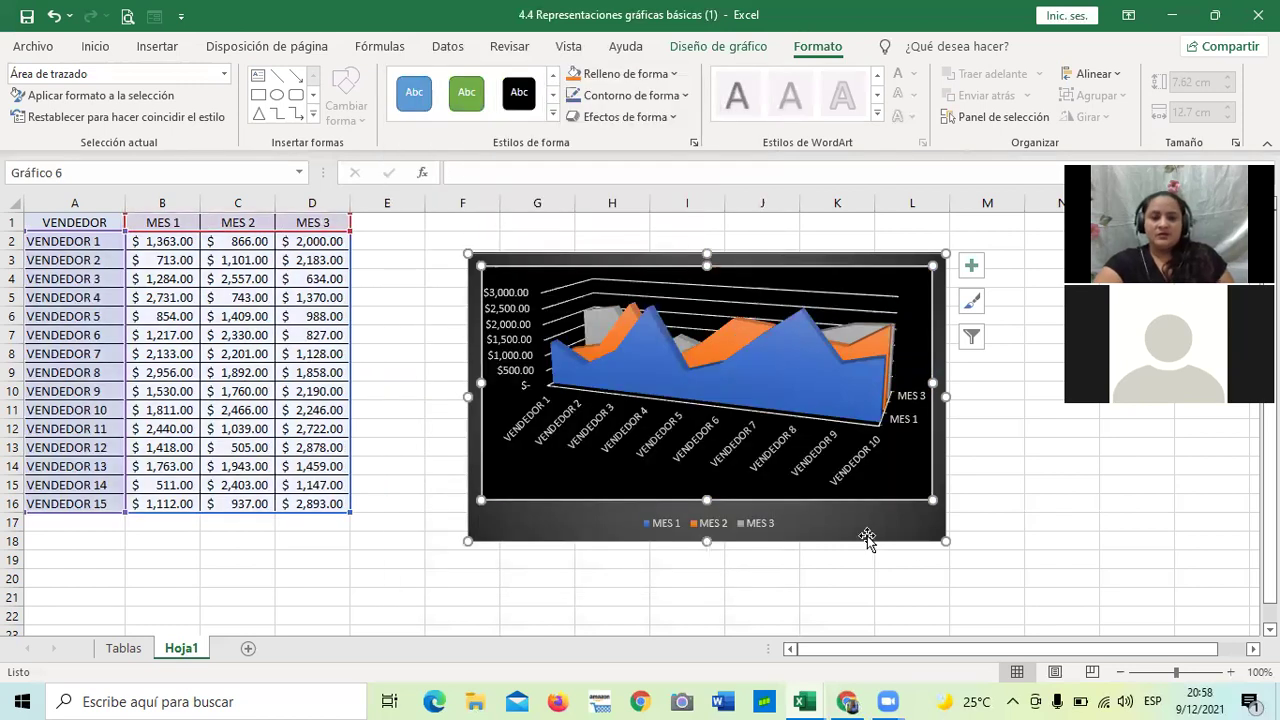
pyautogui.click(957, 568)
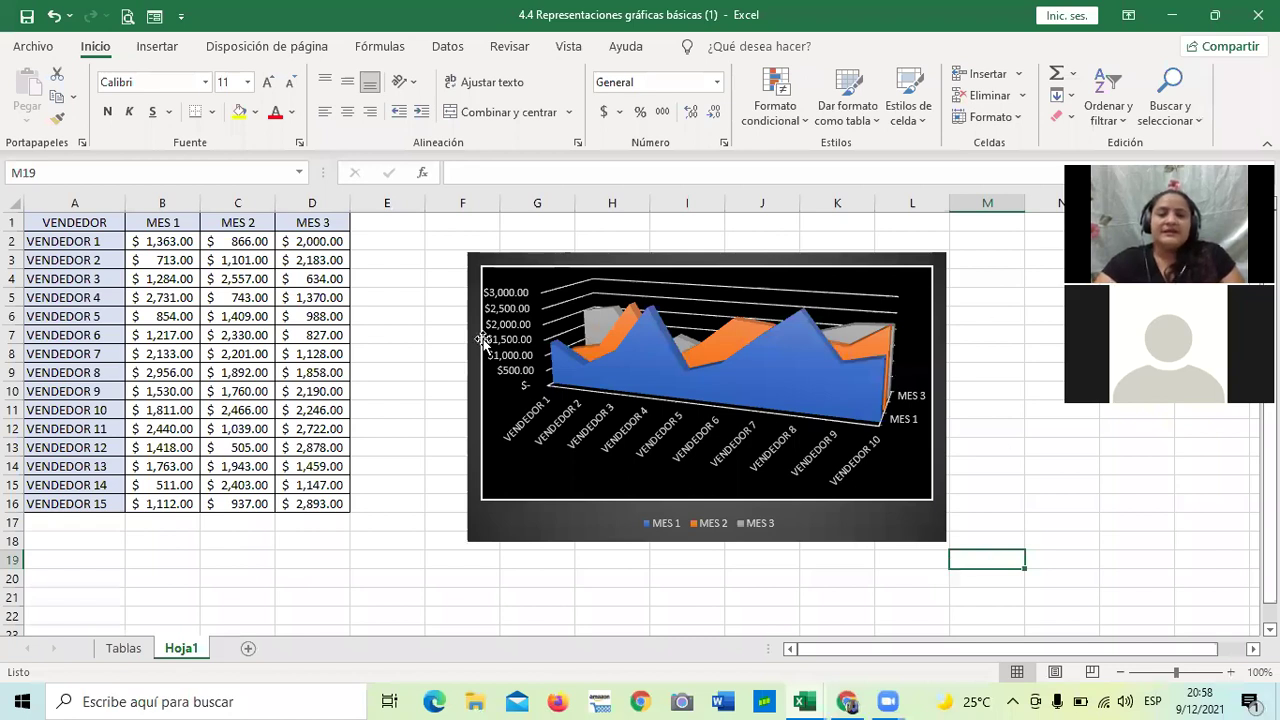
pyautogui.moveTo(531, 293)
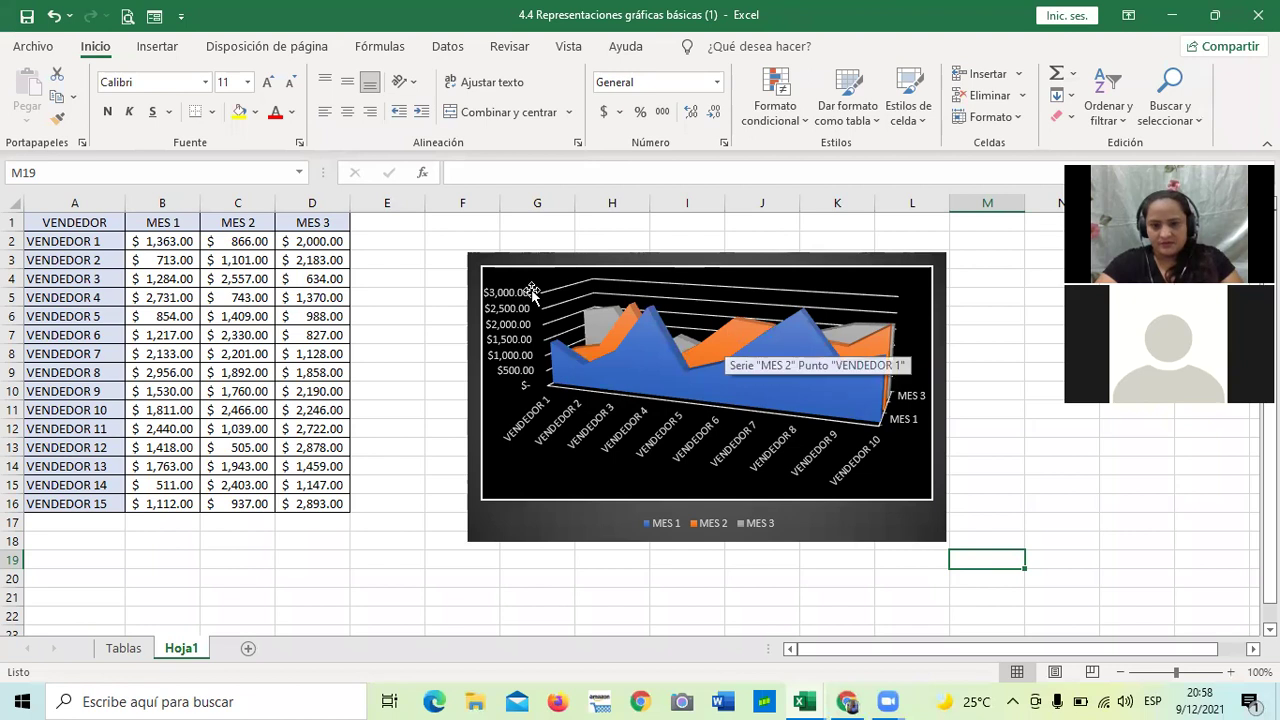
# Step: Scroll down to the data table and select cells B12 and C13 for Vendedor 11–12
pyautogui.click(891, 483)
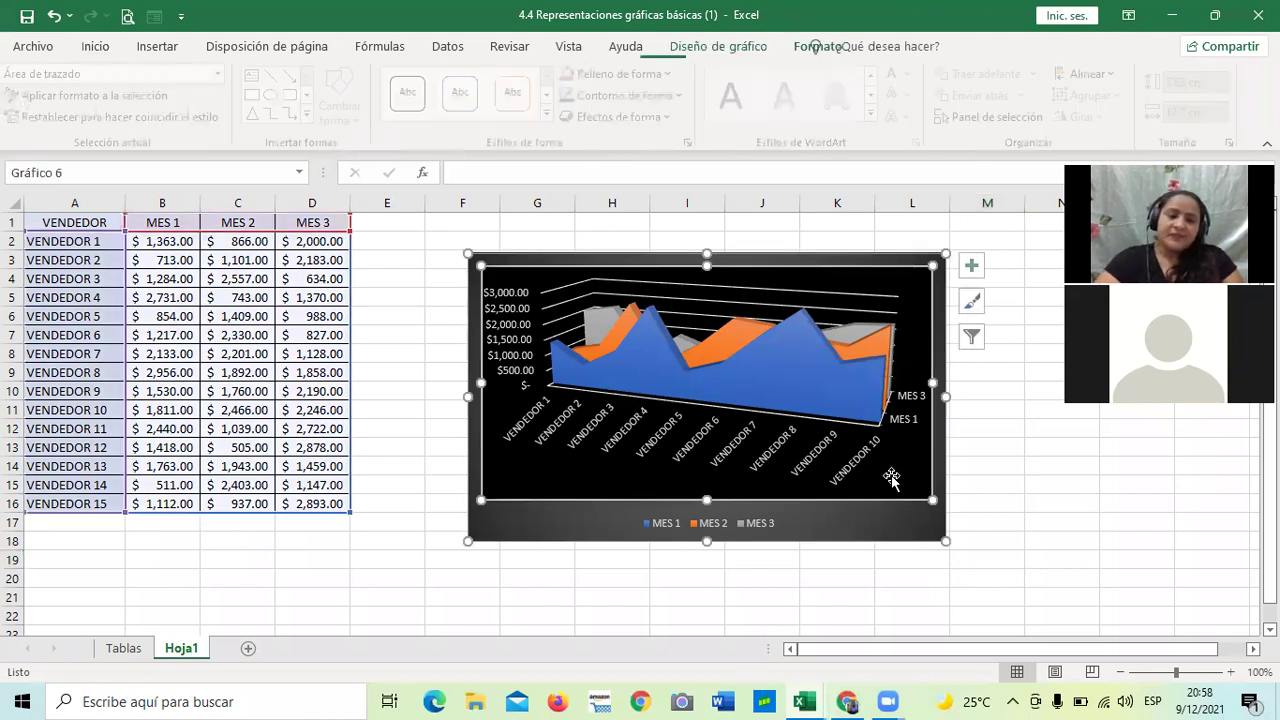
pyautogui.scroll(-1, 891, 483)
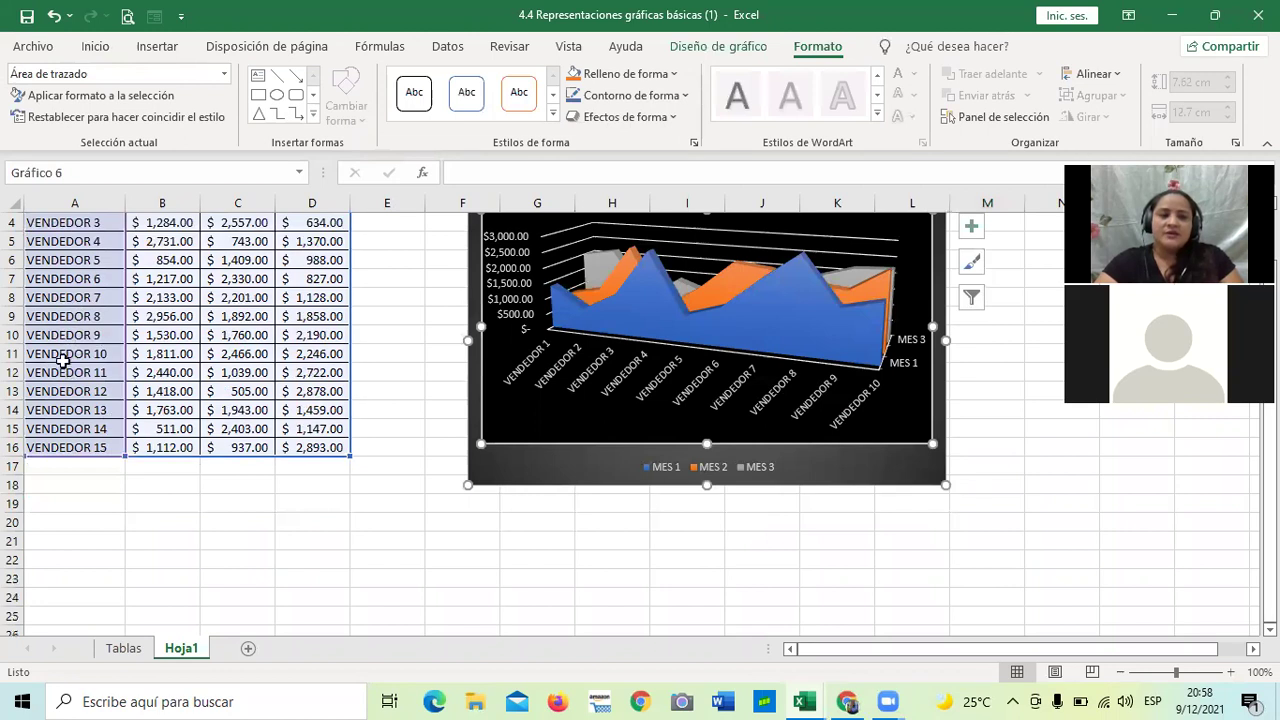
pyautogui.scroll(-2, 533, 507)
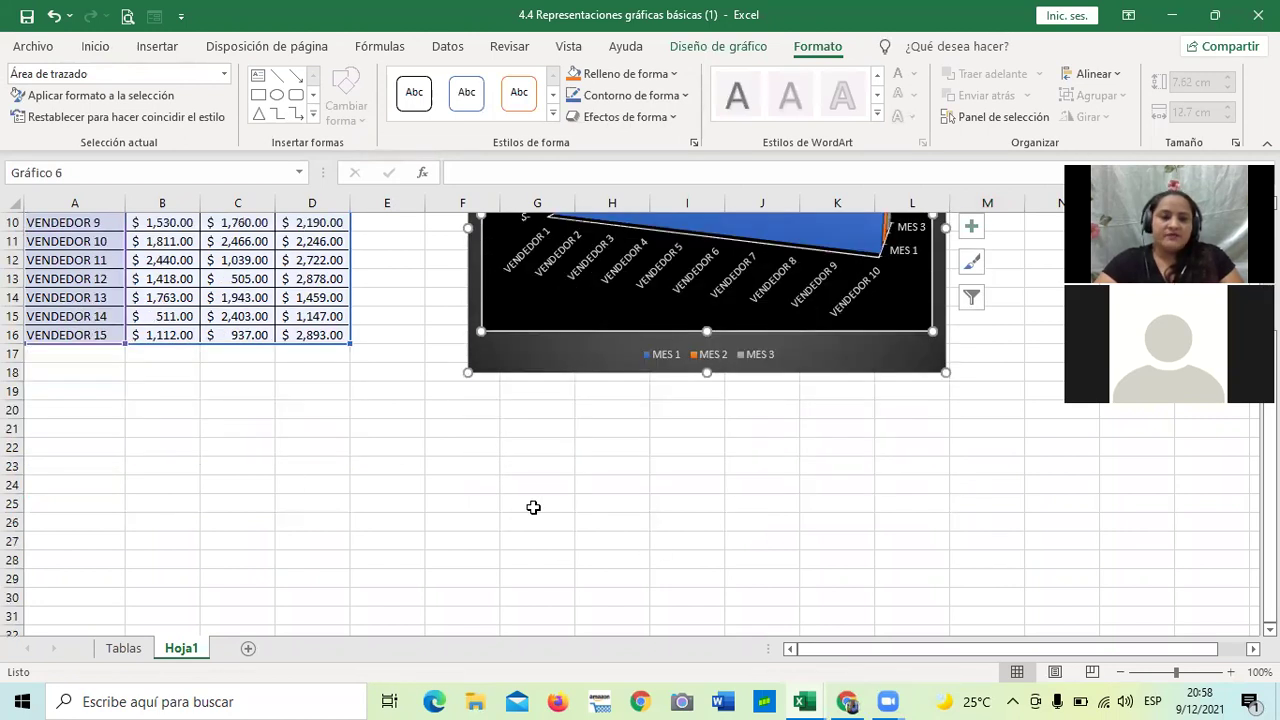
pyautogui.click(533, 507)
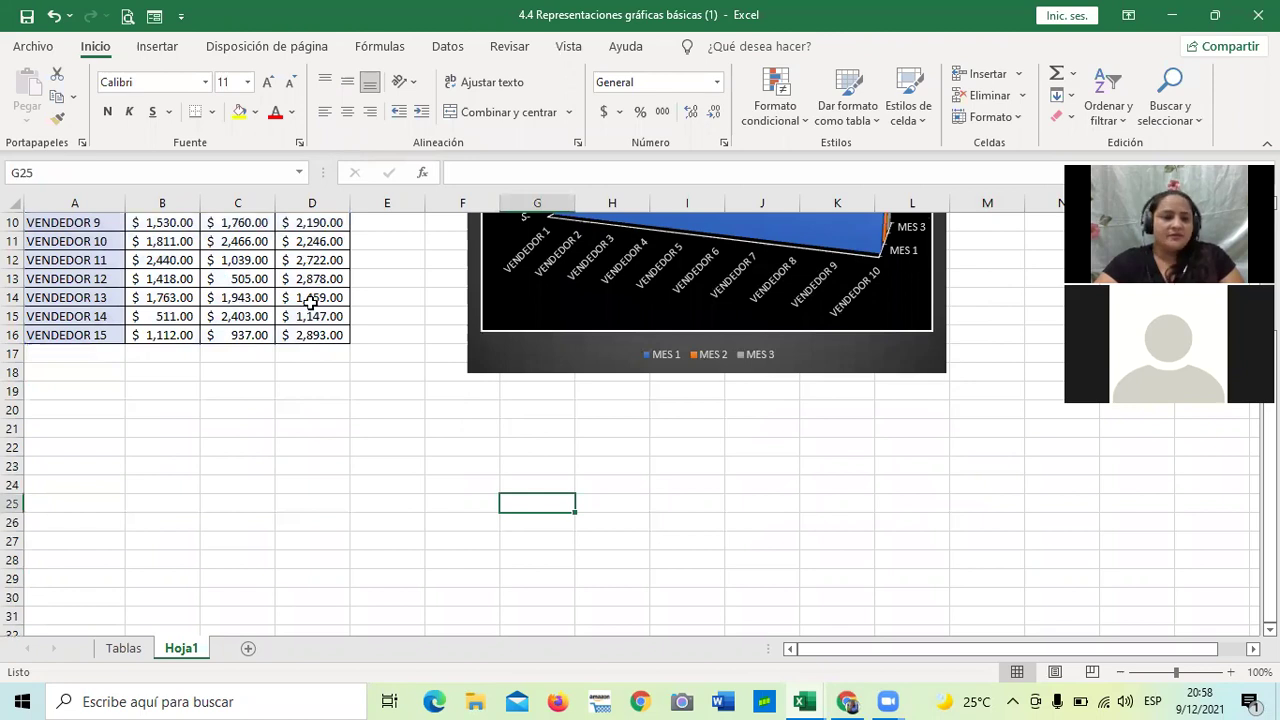
pyautogui.click(210, 260)
pyautogui.click(386, 597)
pyautogui.click(173, 260)
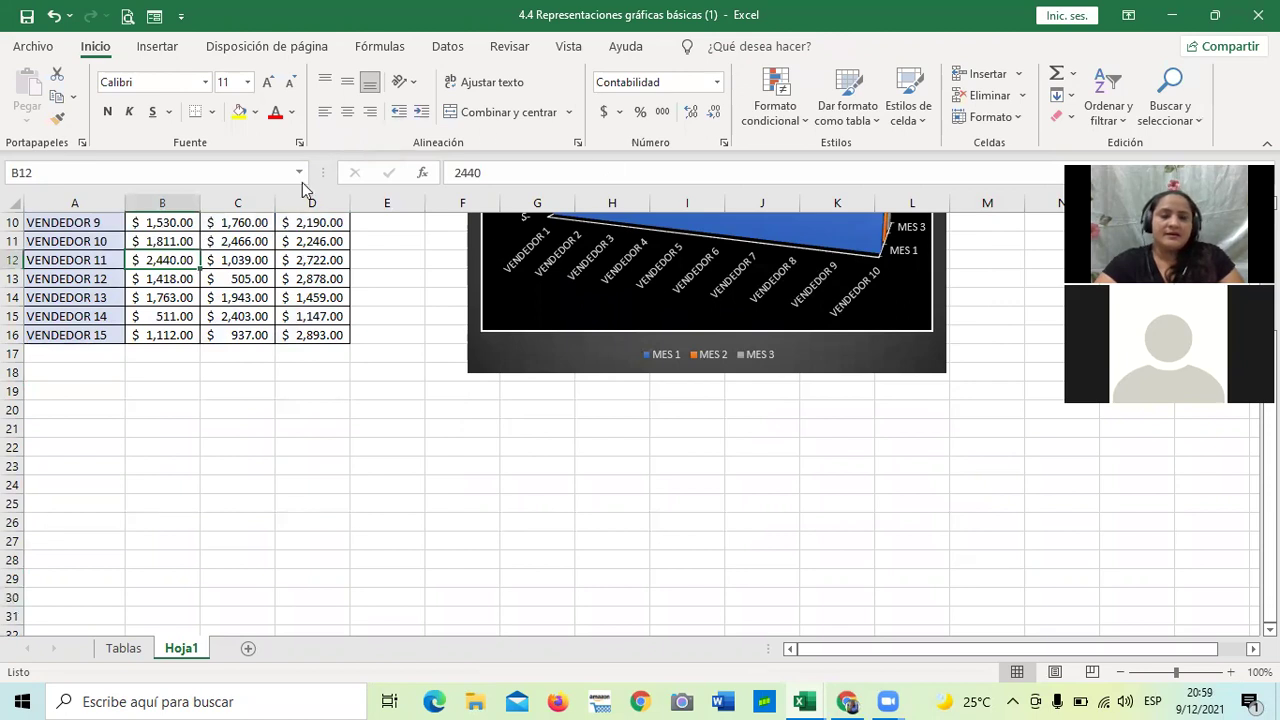
pyautogui.click(243, 277)
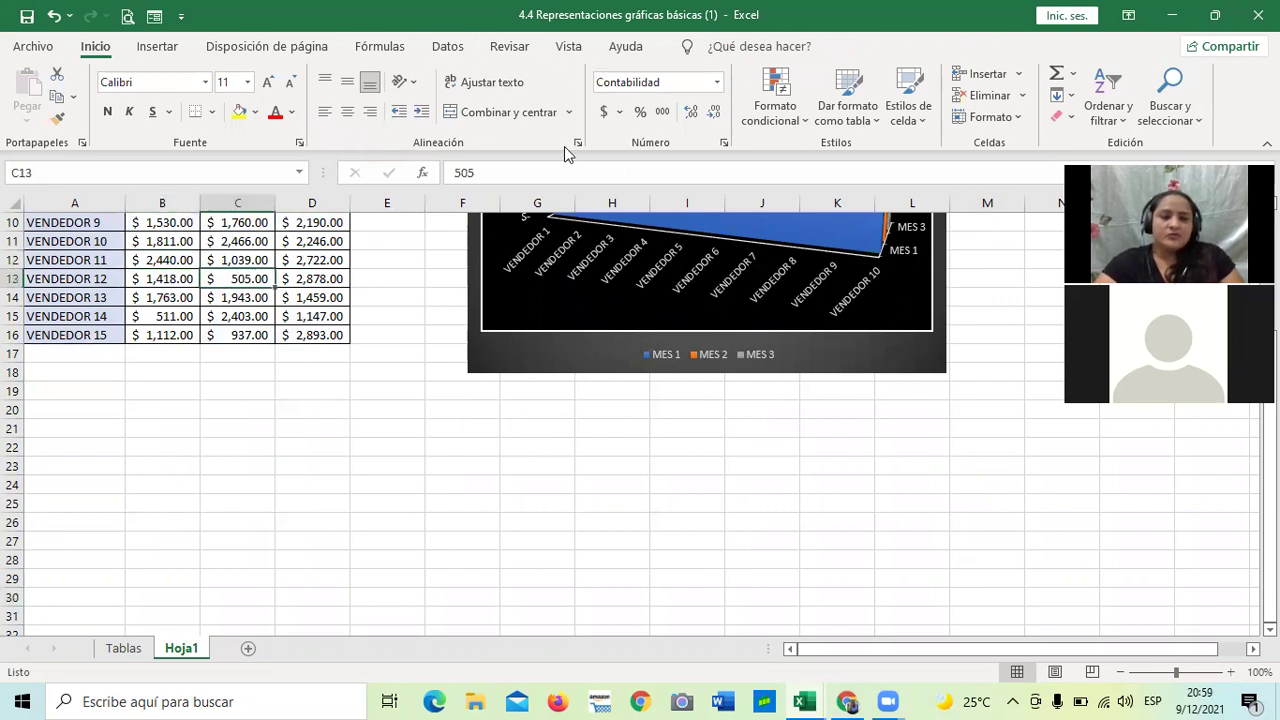
pyautogui.click(171, 46)
# Step: Insert a clustered column chart plotting VENDEDOR 1–15 across MES 1–3
pyautogui.click(705, 143)
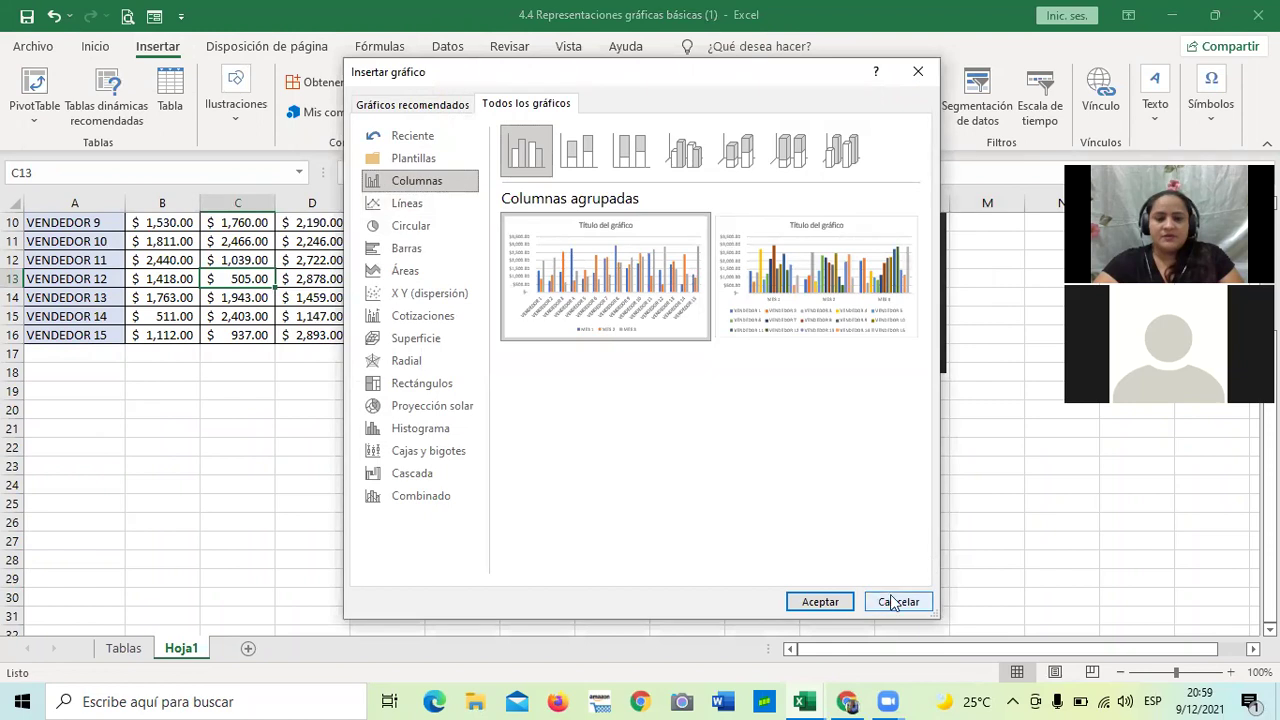
pyautogui.click(827, 601)
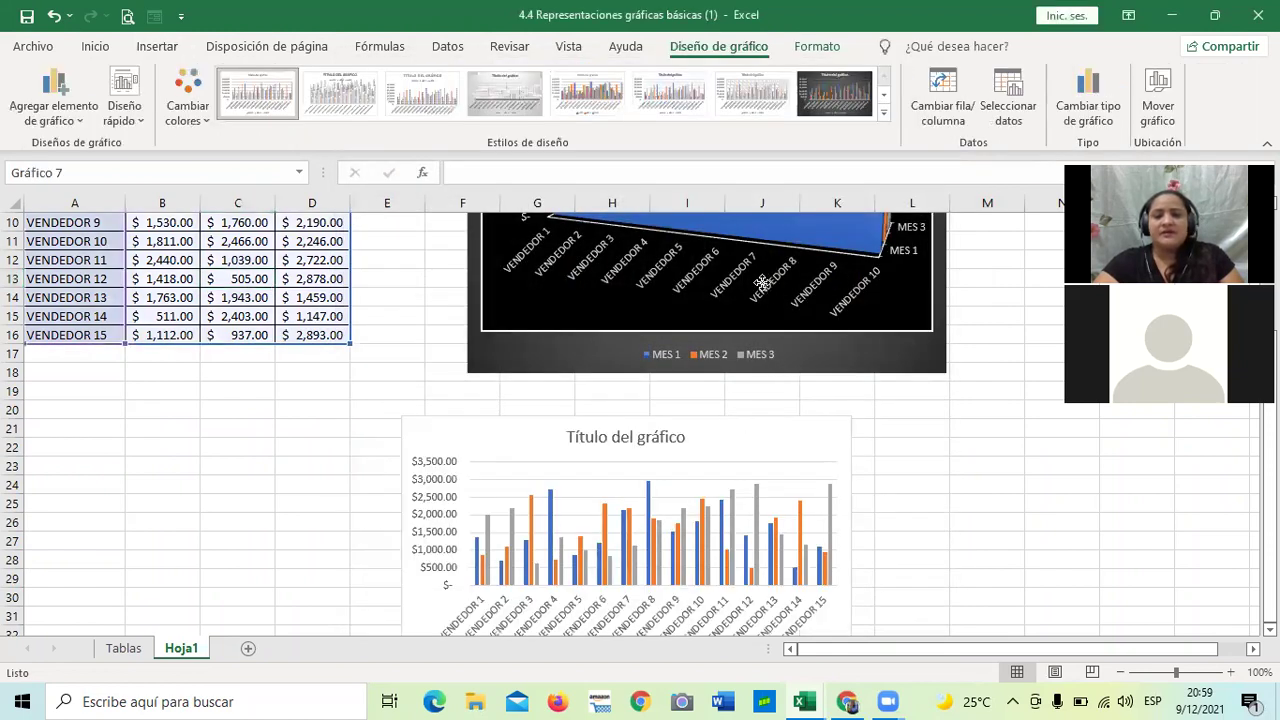
# Step: Drag the new column chart directly beneath the dark 3D area chart and reselect it
pyautogui.scroll(1, 891, 390)
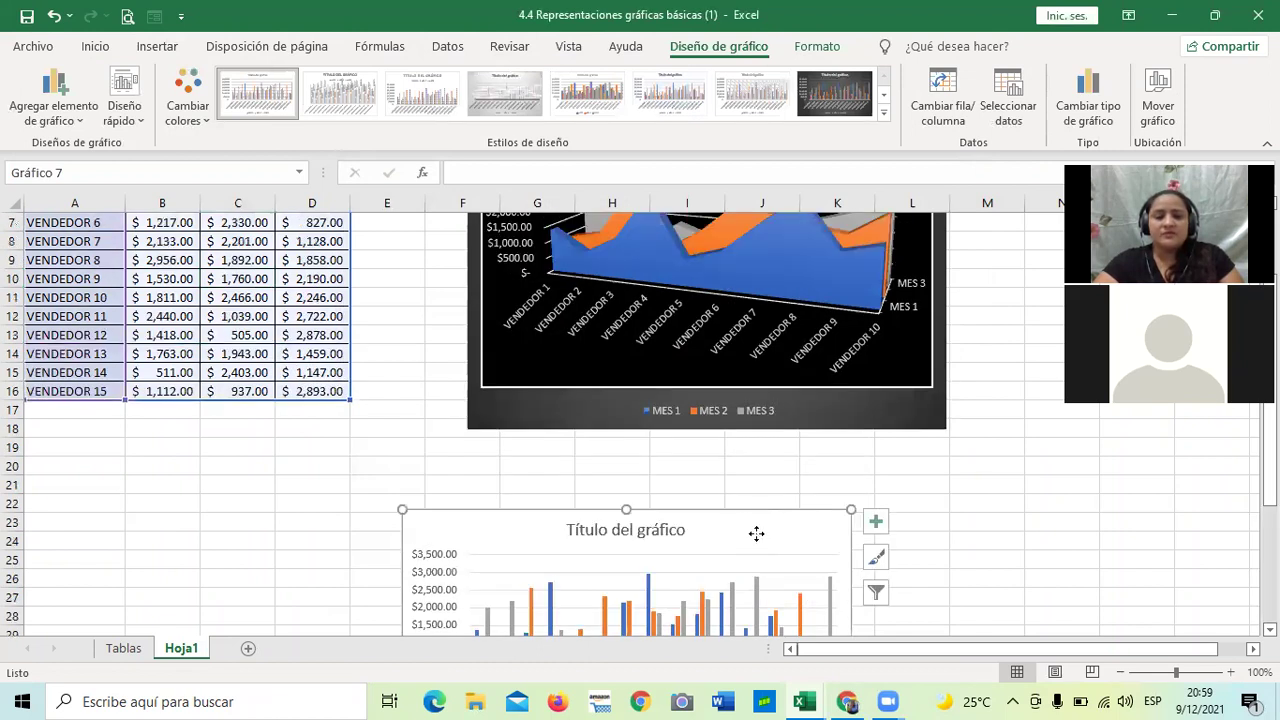
pyautogui.moveTo(755, 530); pyautogui.dragTo(651, 480)
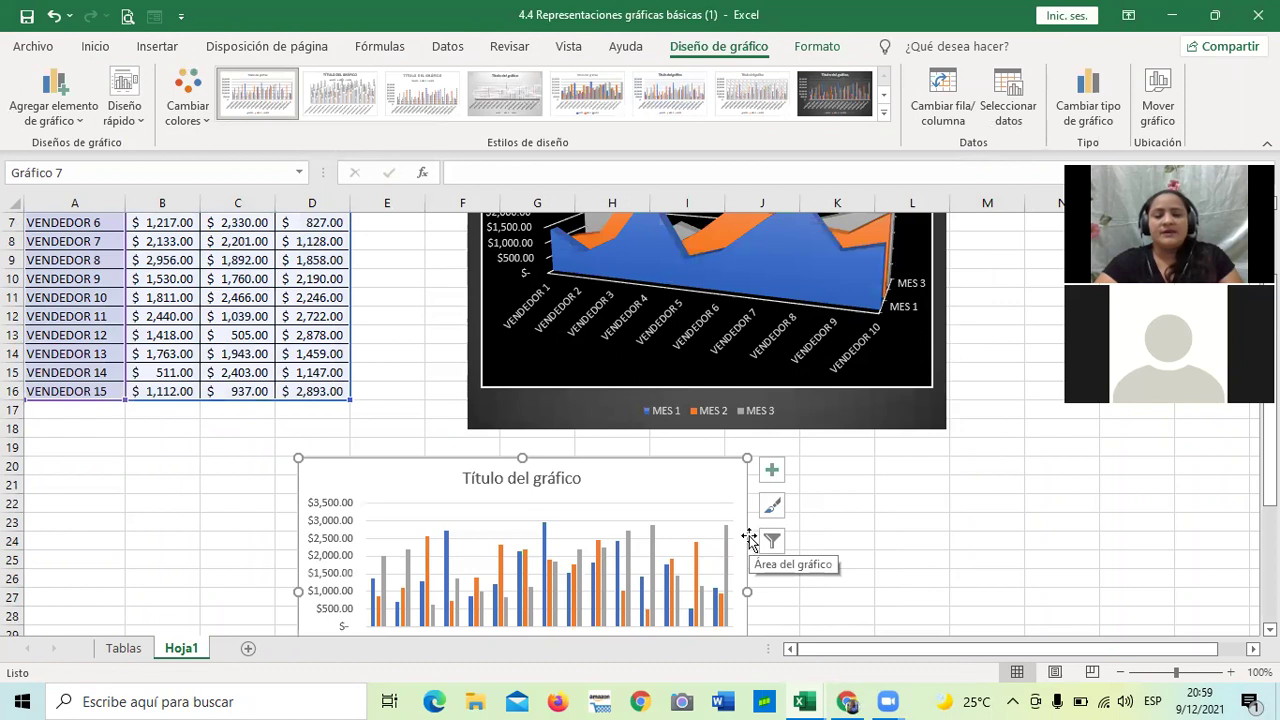
pyautogui.moveTo(711, 483); pyautogui.dragTo(866, 485)
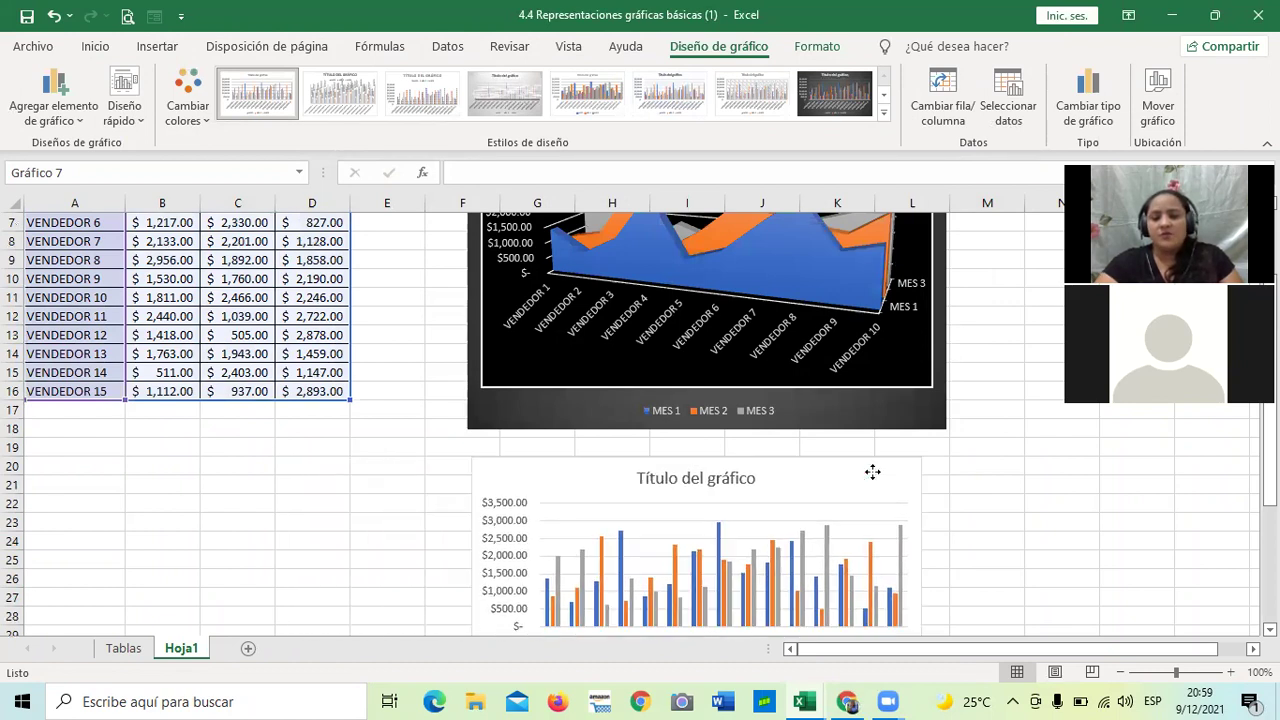
pyautogui.moveTo(734, 473); pyautogui.dragTo(711, 471)
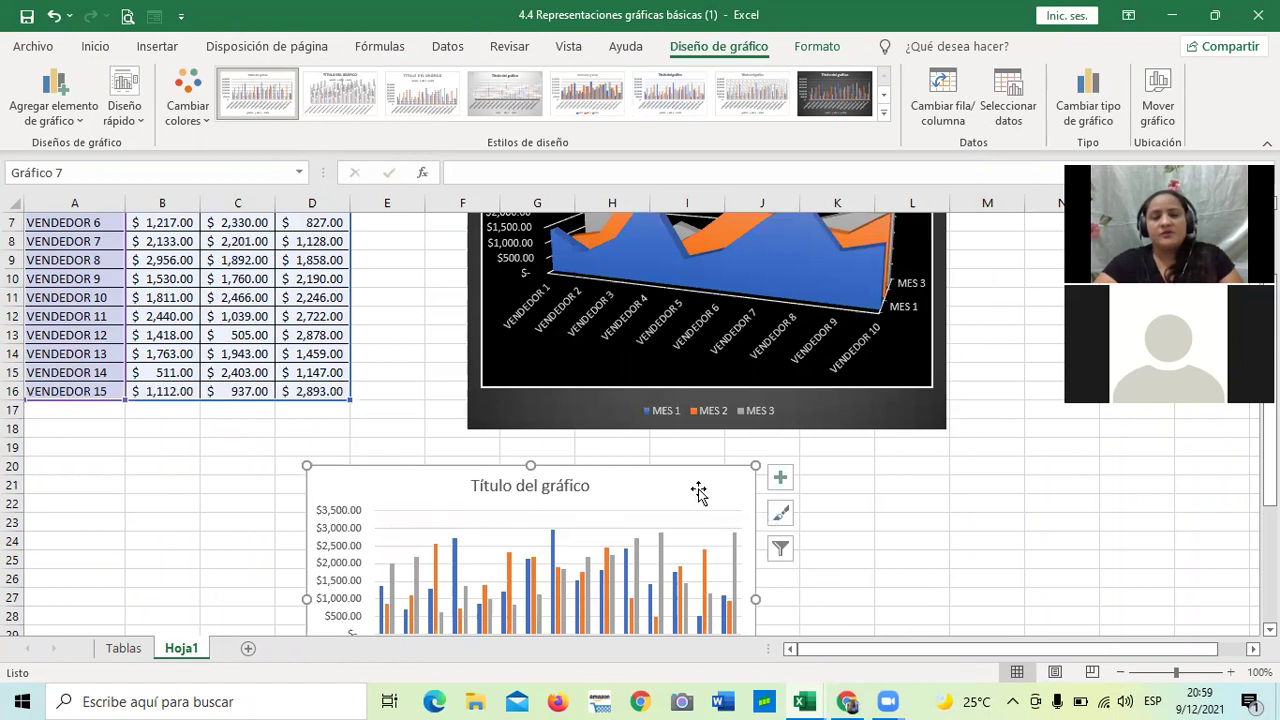
pyautogui.doubleClick(700, 491)
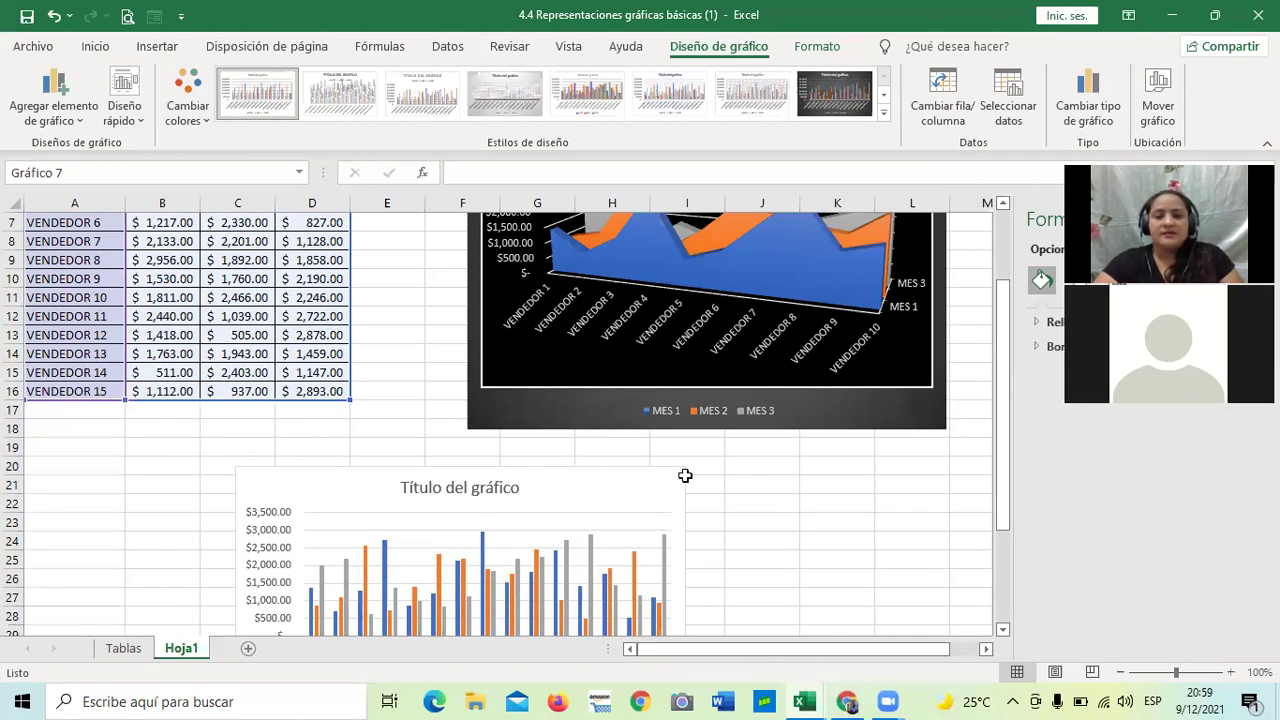
pyautogui.click(837, 578)
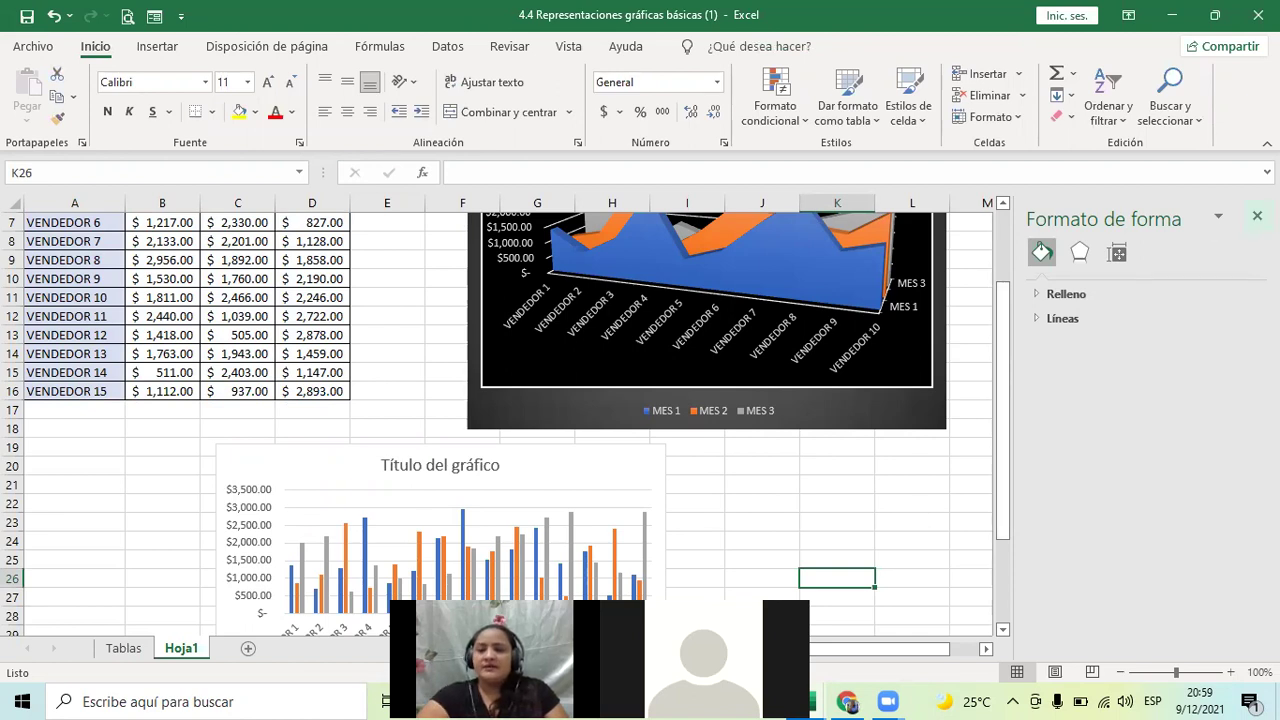
pyautogui.click(1257, 216)
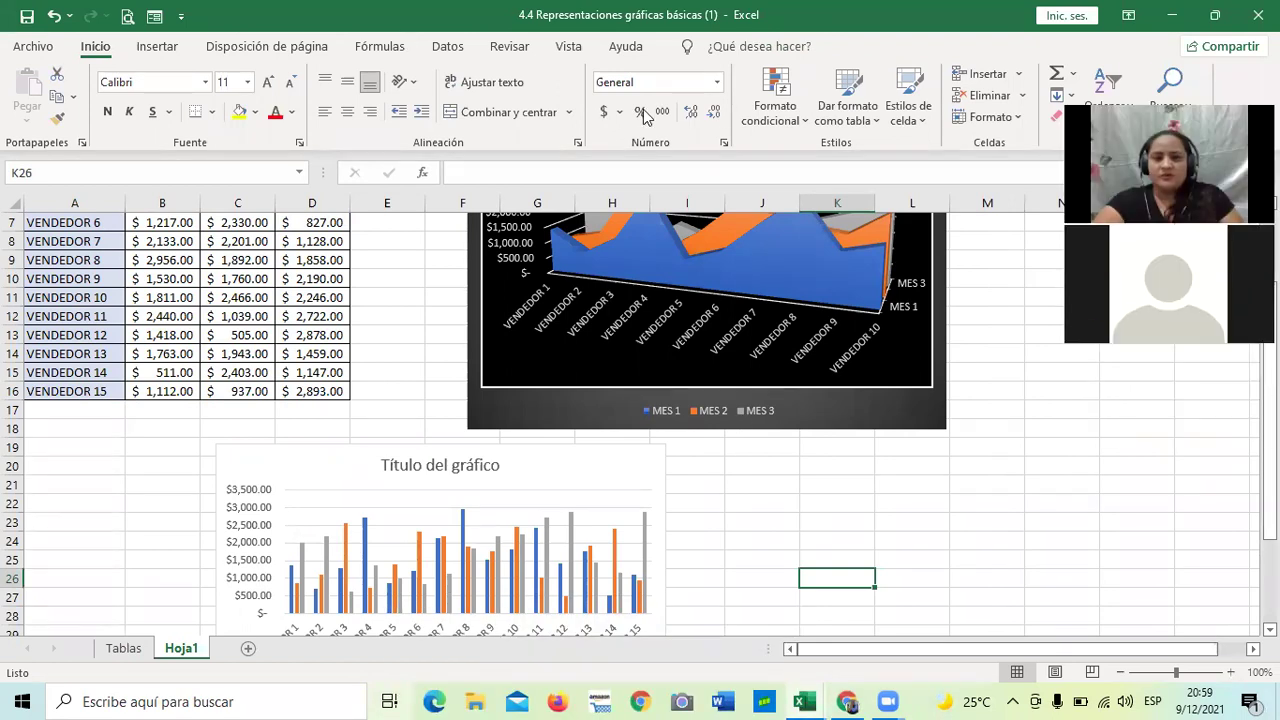
pyautogui.scroll(-3, 500, 470)
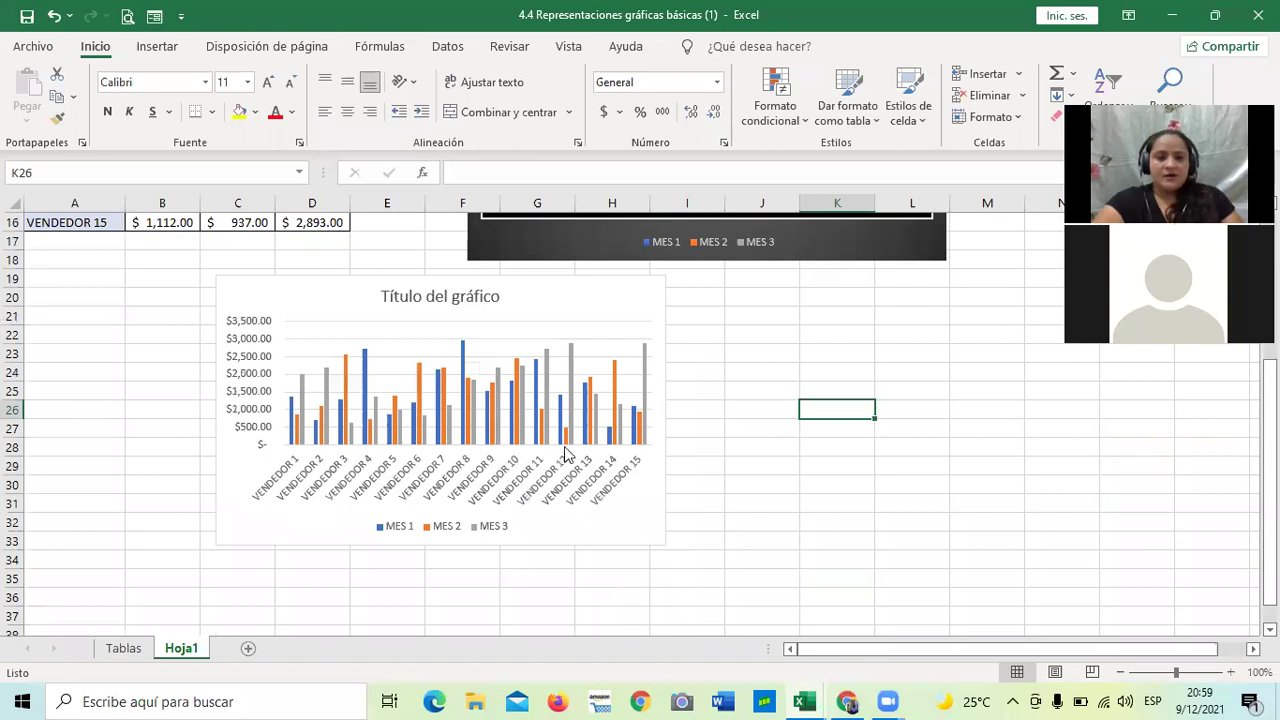
pyautogui.scroll(2, 606, 412)
pyautogui.click(606, 412)
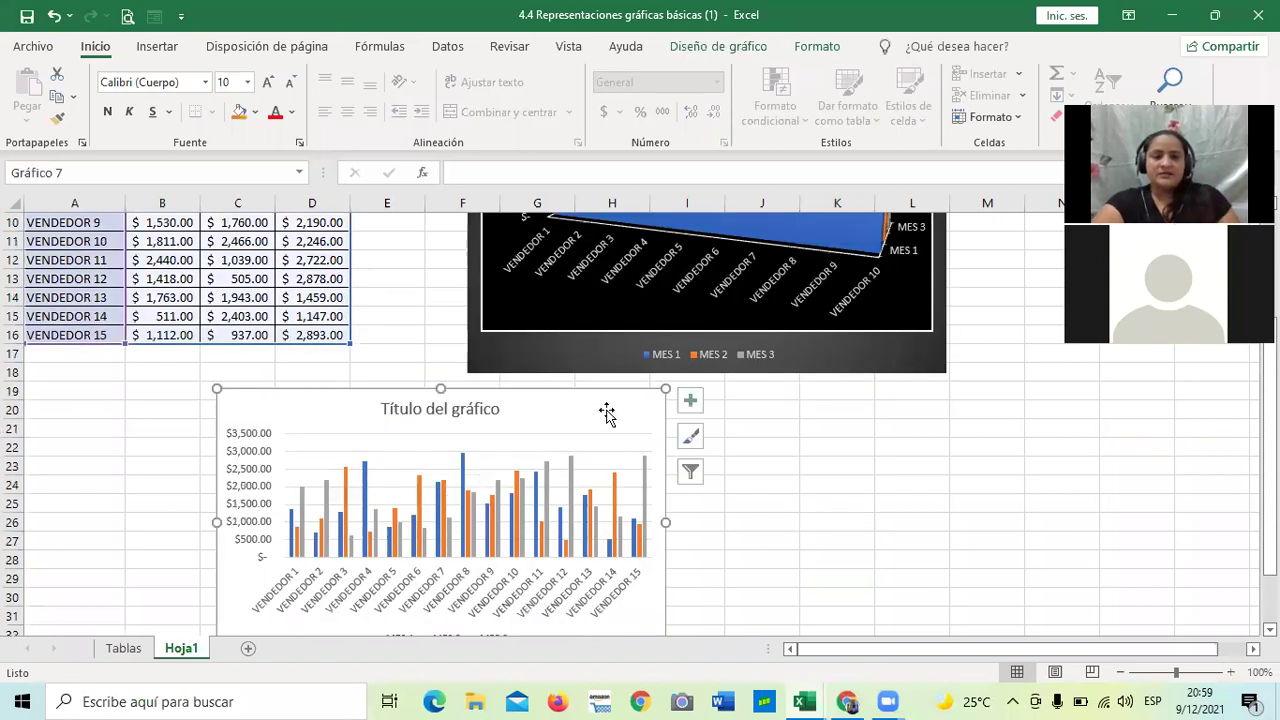
# Step: Open Select Data and uncheck VENDEDOR 1–5 in the category list
pyautogui.click(719, 46)
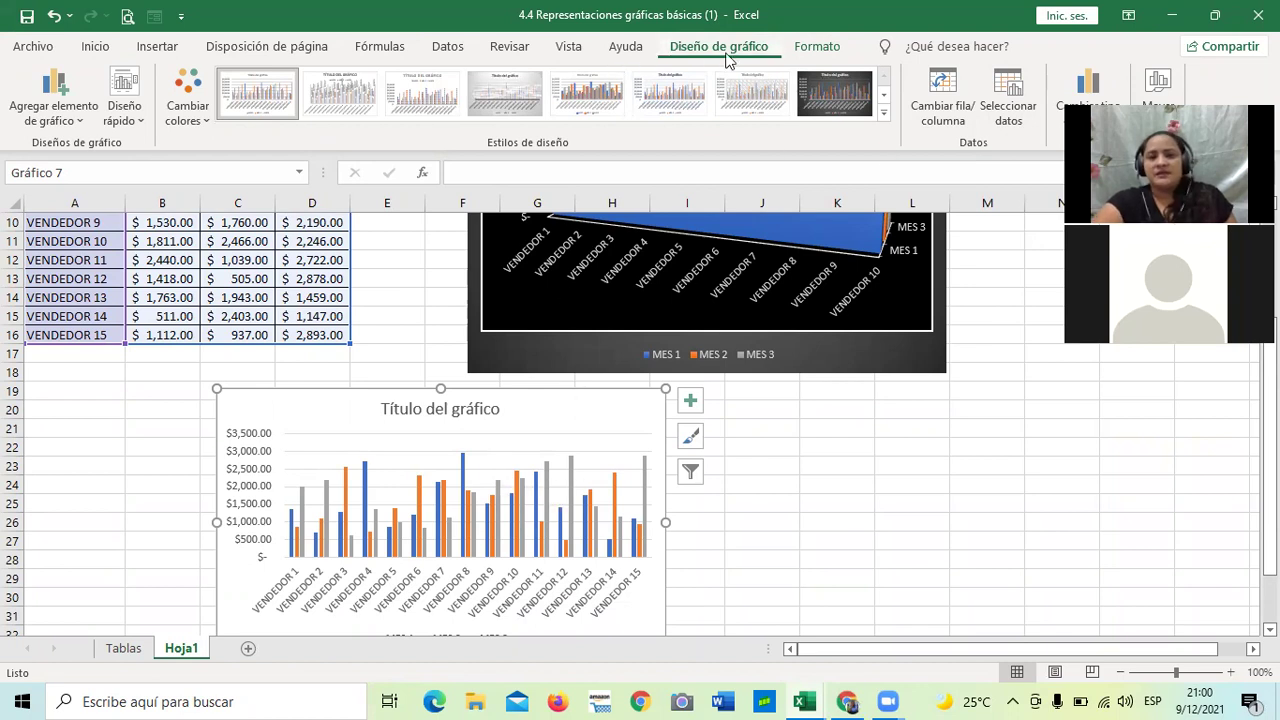
pyautogui.click(1018, 95)
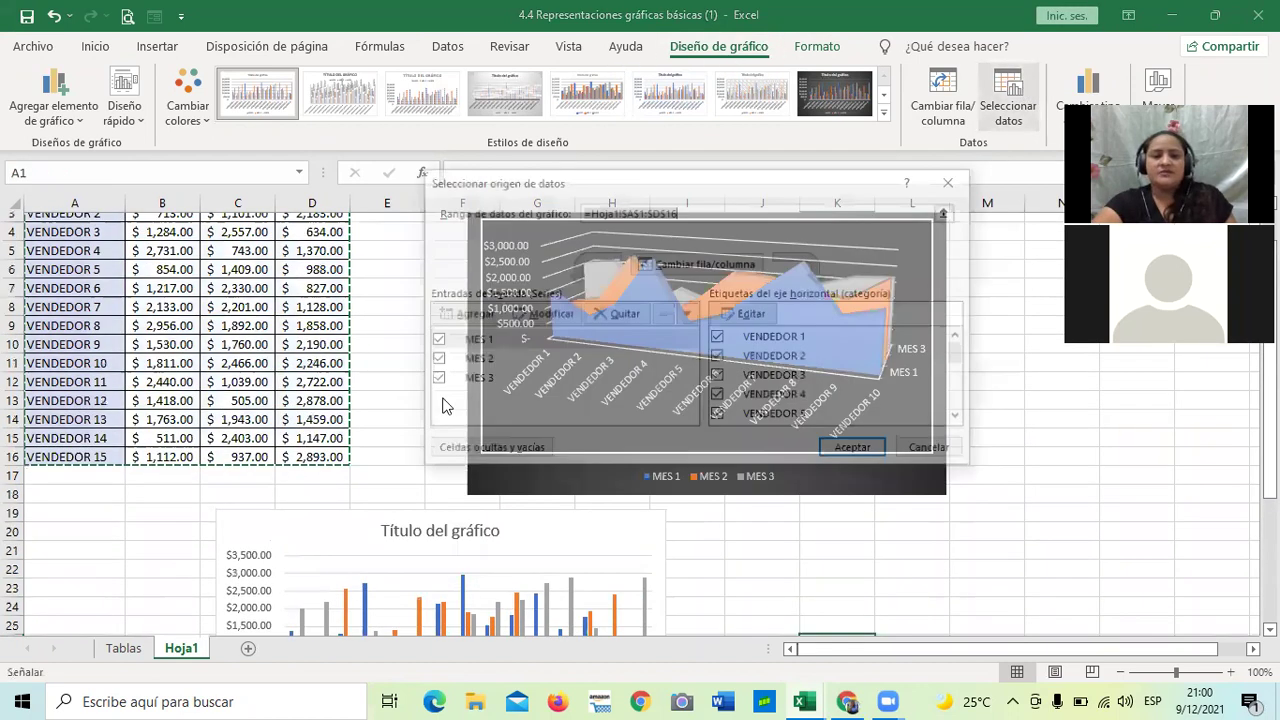
pyautogui.click(961, 418)
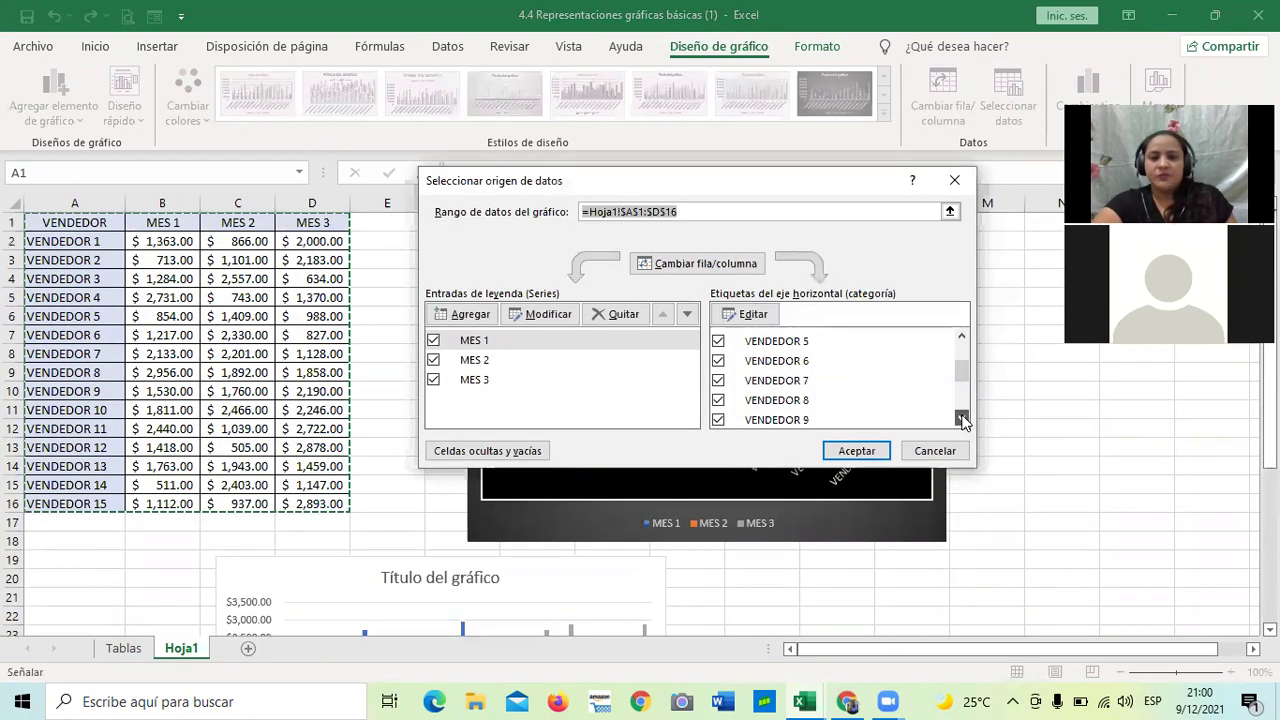
pyautogui.click(961, 418)
pyautogui.moveTo(962, 371); pyautogui.dragTo(934, 354)
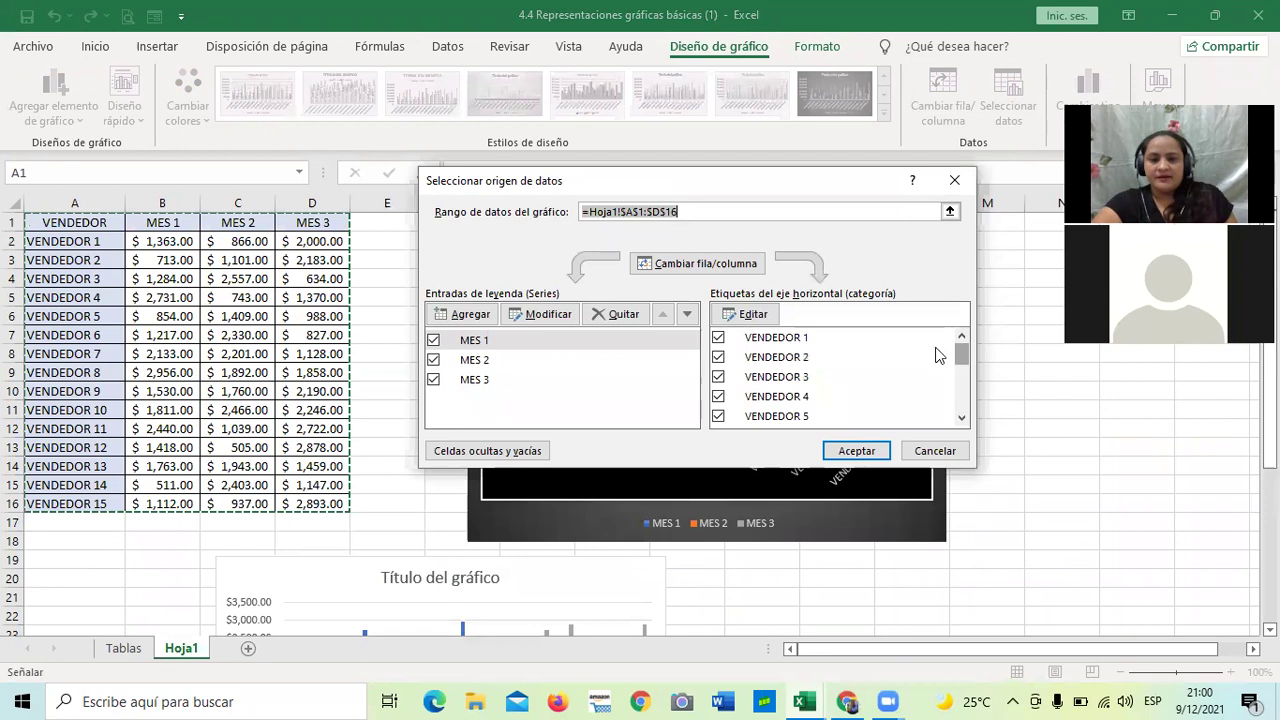
pyautogui.click(718, 337)
pyautogui.click(718, 357)
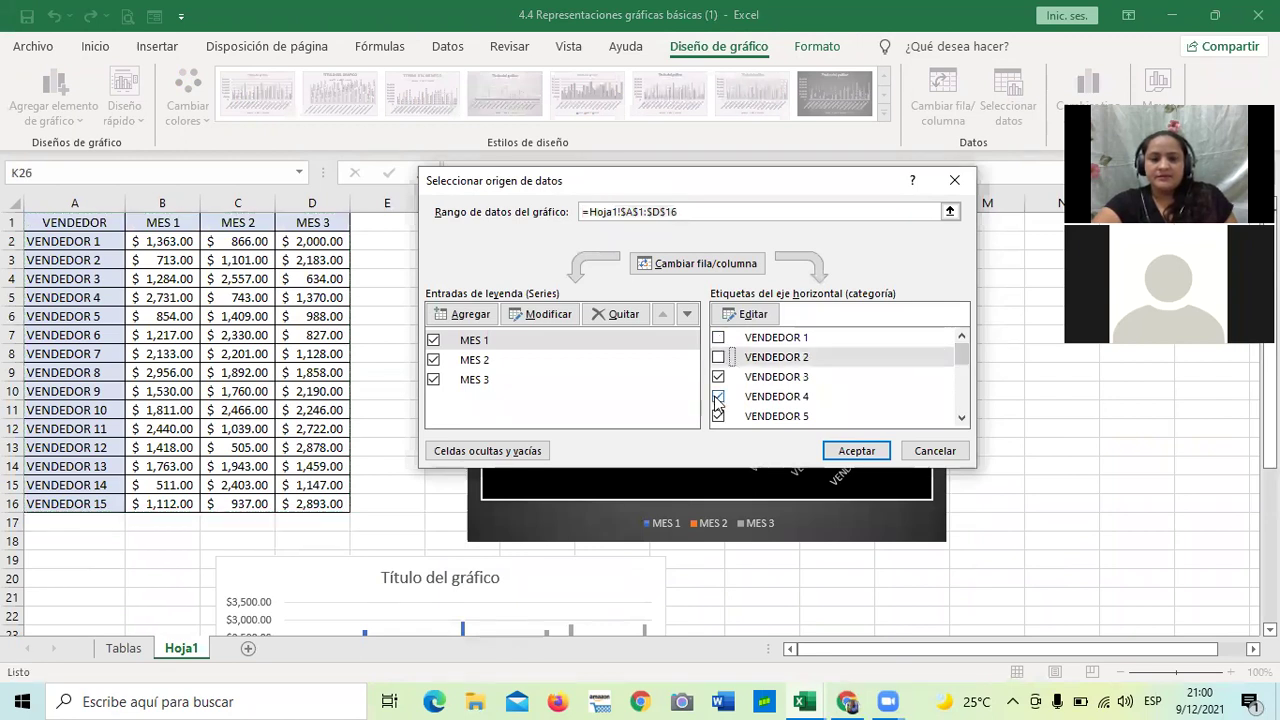
pyautogui.click(718, 377)
pyautogui.click(718, 396)
pyautogui.click(718, 416)
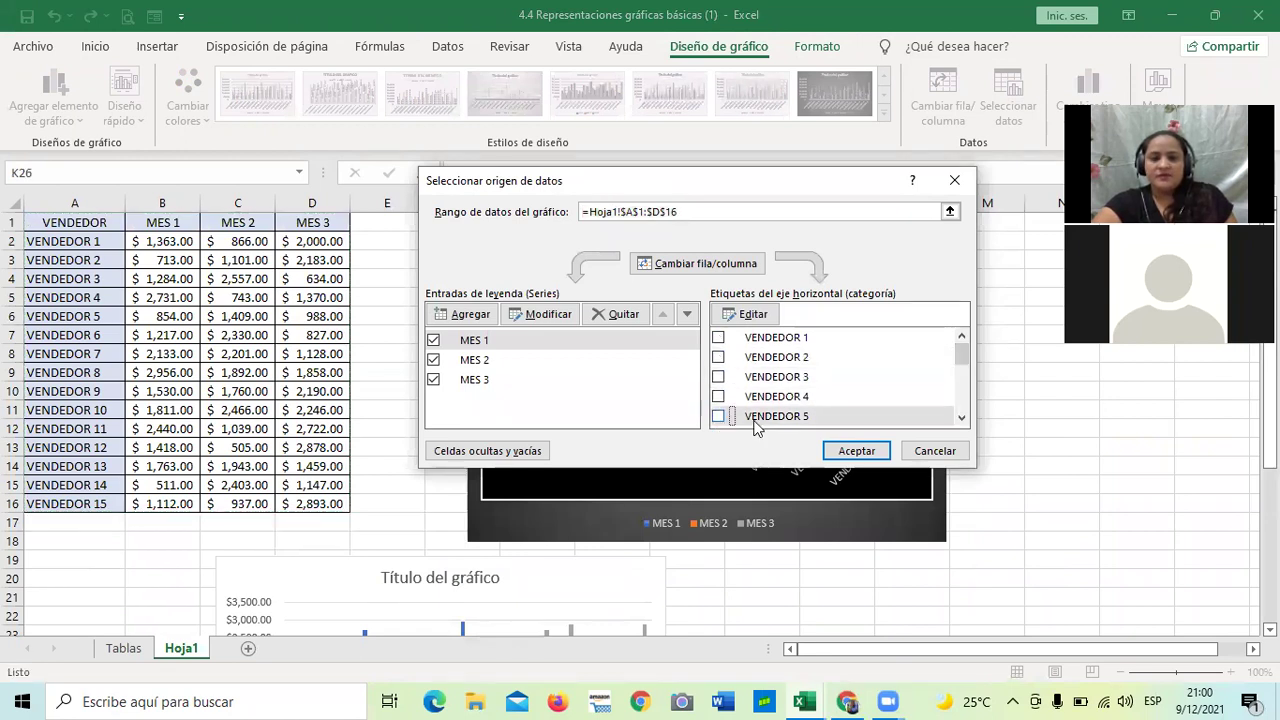
# Step: Uncheck VENDEDOR 6–10 as well, leaving only VENDEDOR 11–15 in the chart
pyautogui.click(961, 418)
pyautogui.click(961, 418)
pyautogui.click(961, 418)
pyautogui.click(718, 395)
pyautogui.click(718, 376)
pyautogui.click(718, 415)
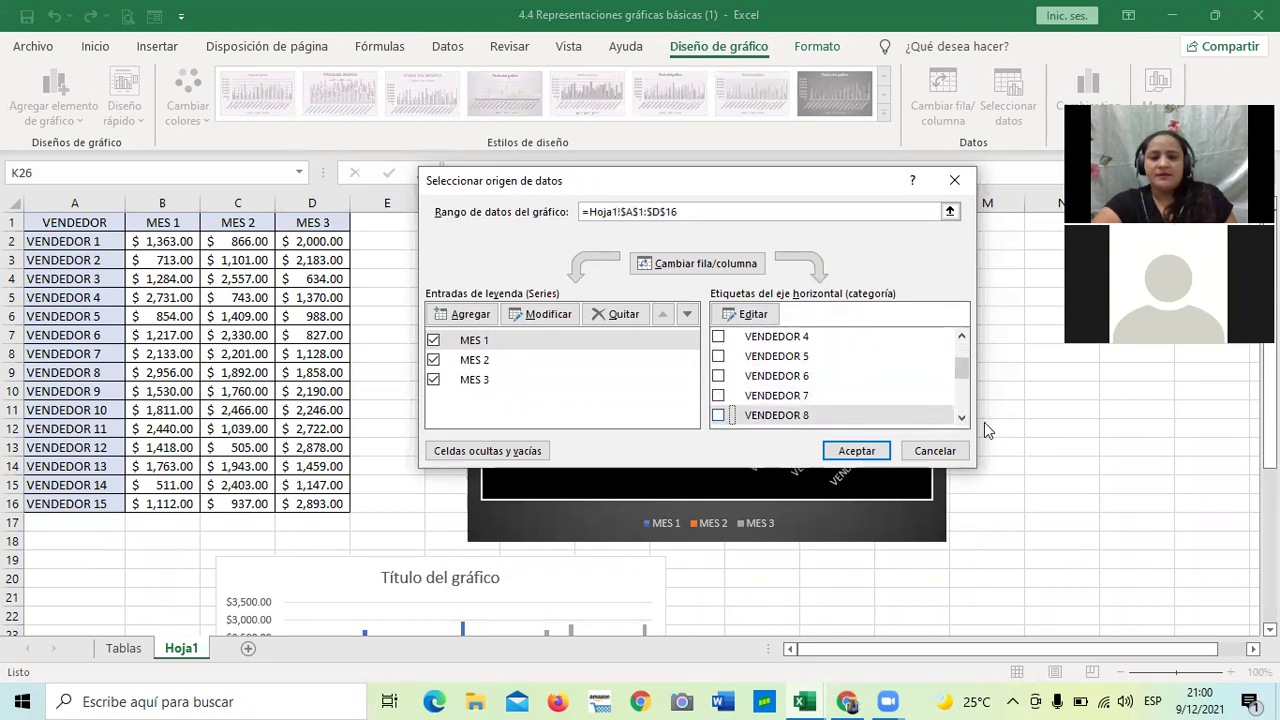
pyautogui.click(962, 420)
pyautogui.click(961, 419)
pyautogui.click(718, 390)
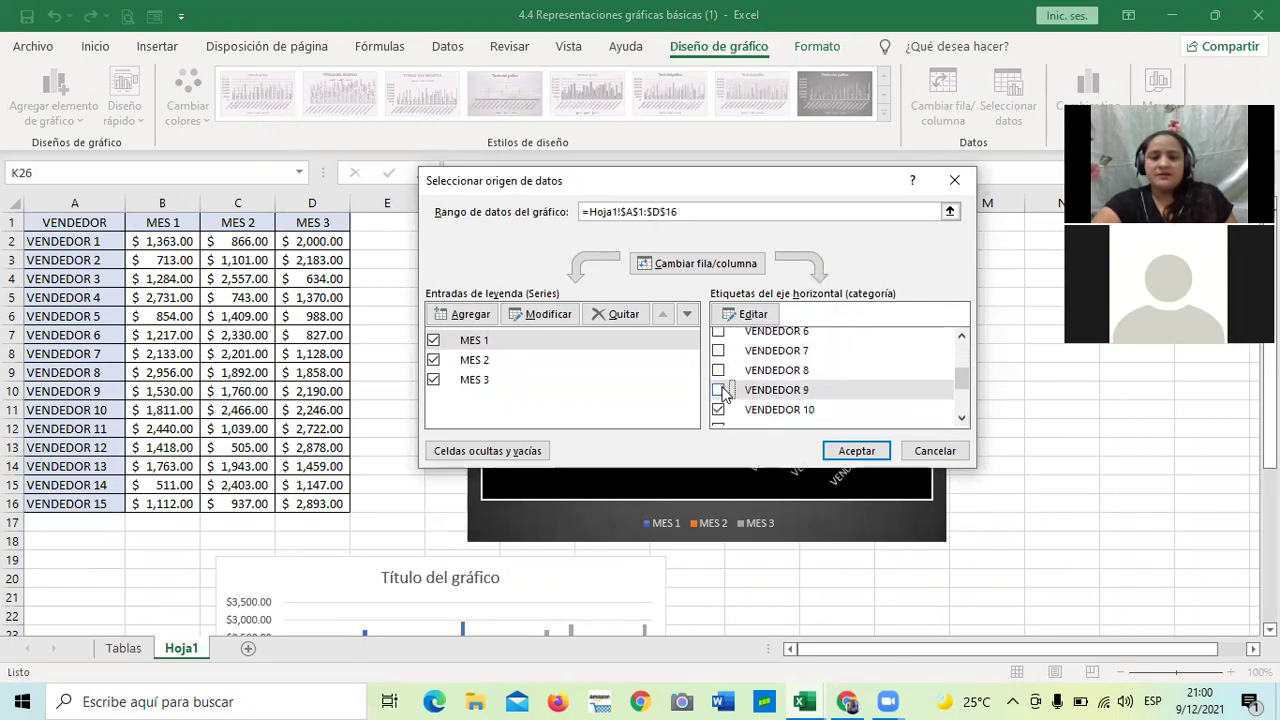
pyautogui.click(718, 410)
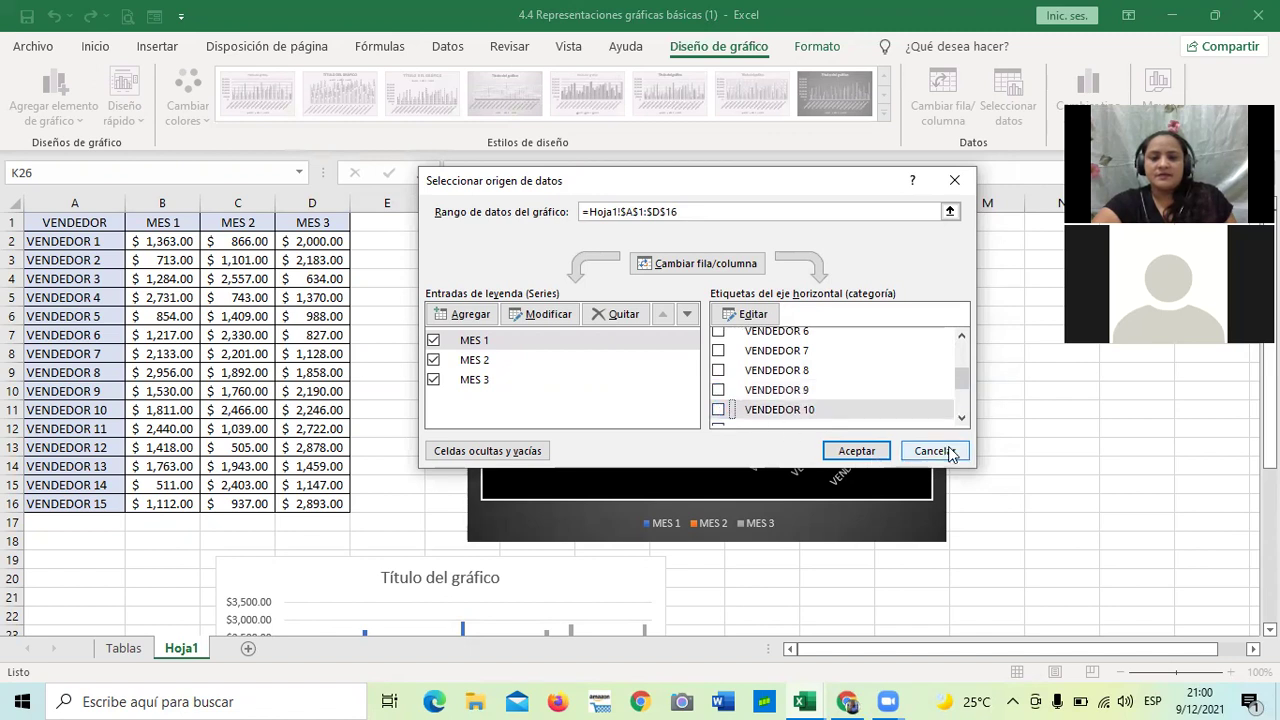
pyautogui.click(961, 419)
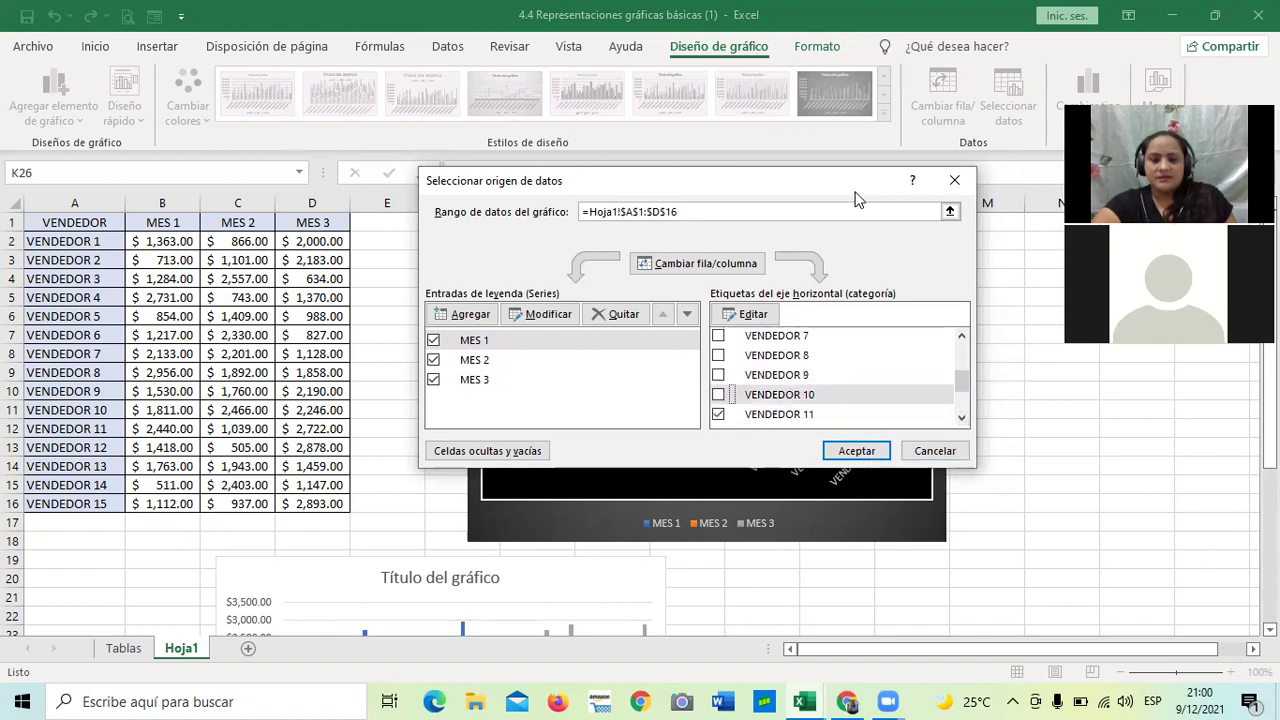
# Step: Switch rows and columns so bars are grouped by MES 1–3, and confirm
pyautogui.moveTo(855, 192); pyautogui.dragTo(895, 160)
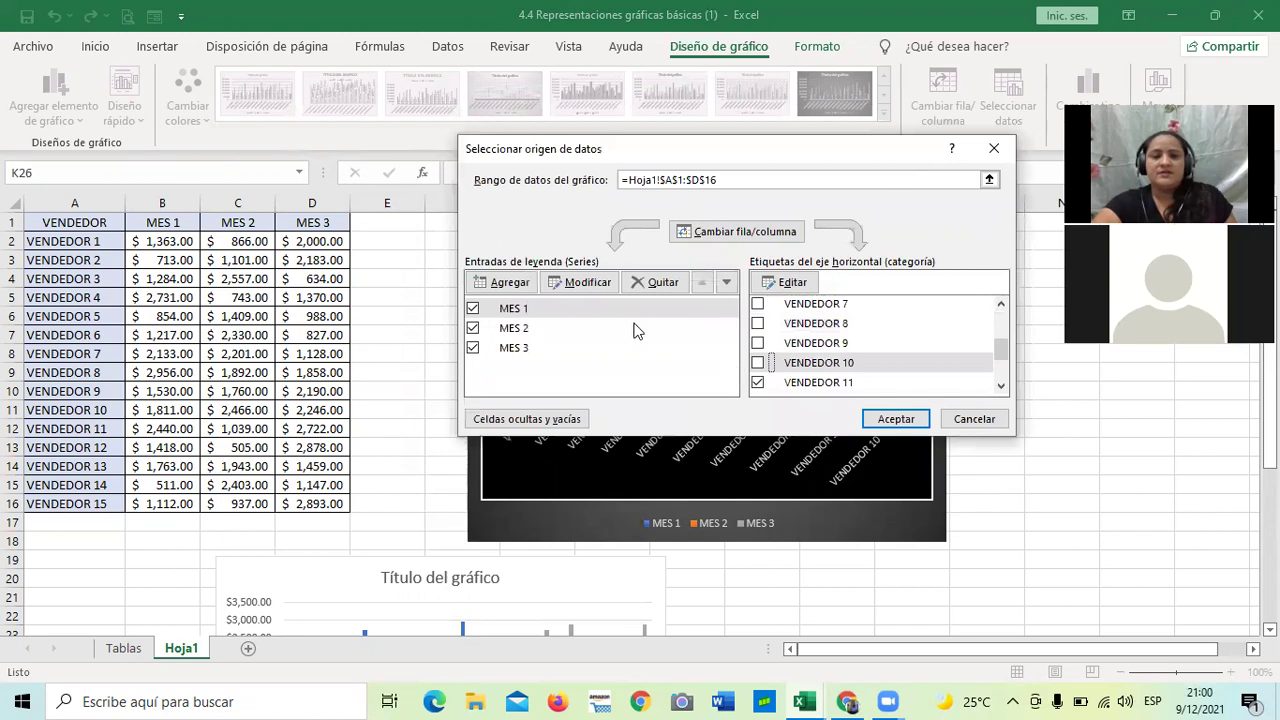
pyautogui.click(735, 232)
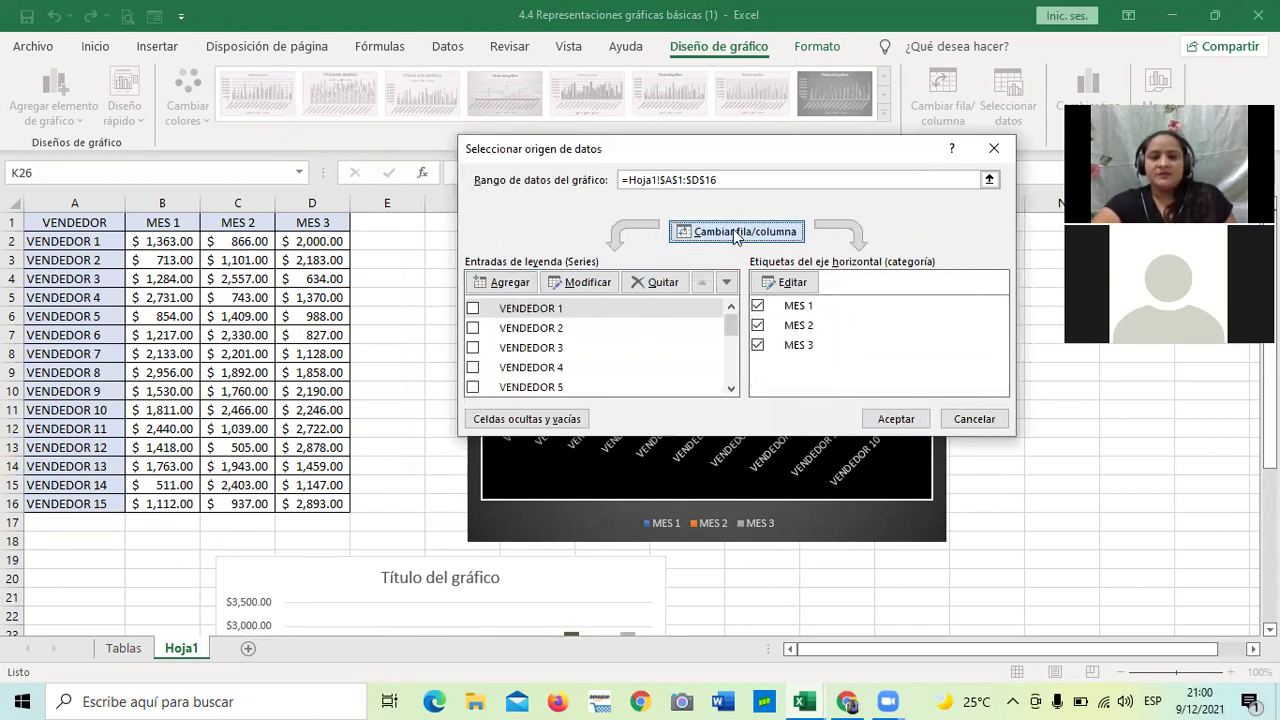
pyautogui.click(736, 232)
pyautogui.click(735, 232)
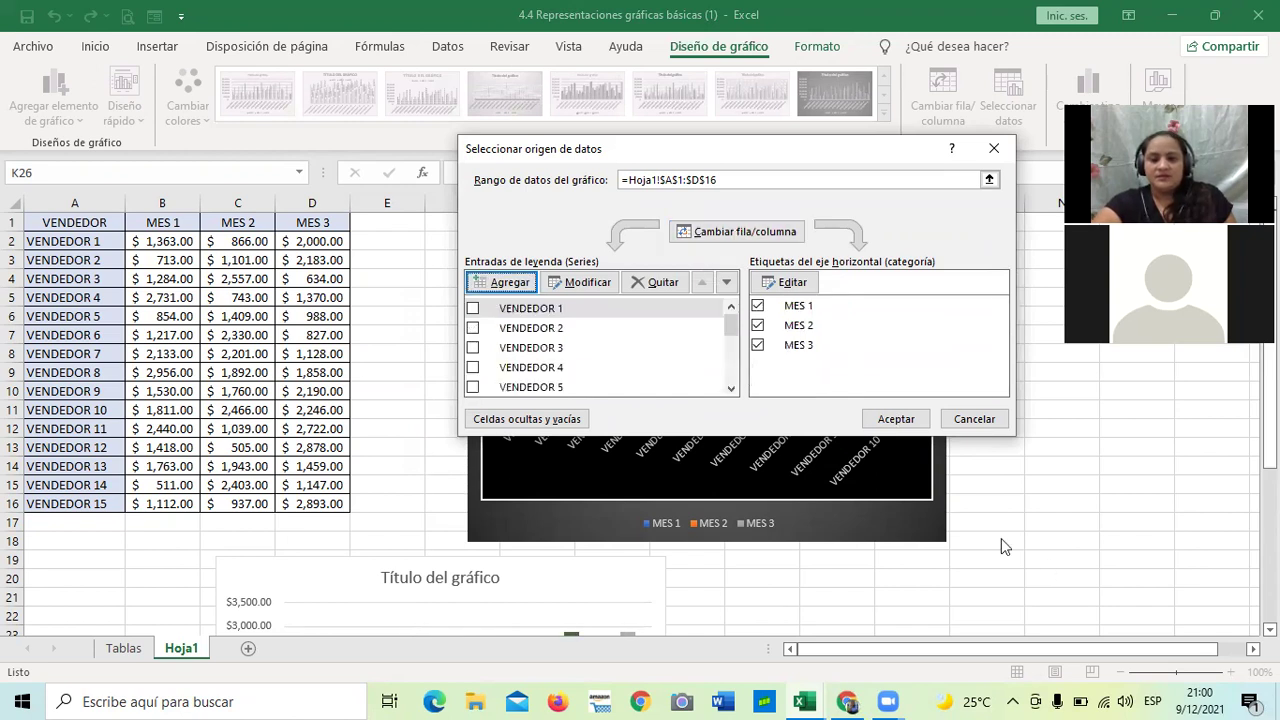
pyautogui.click(896, 419)
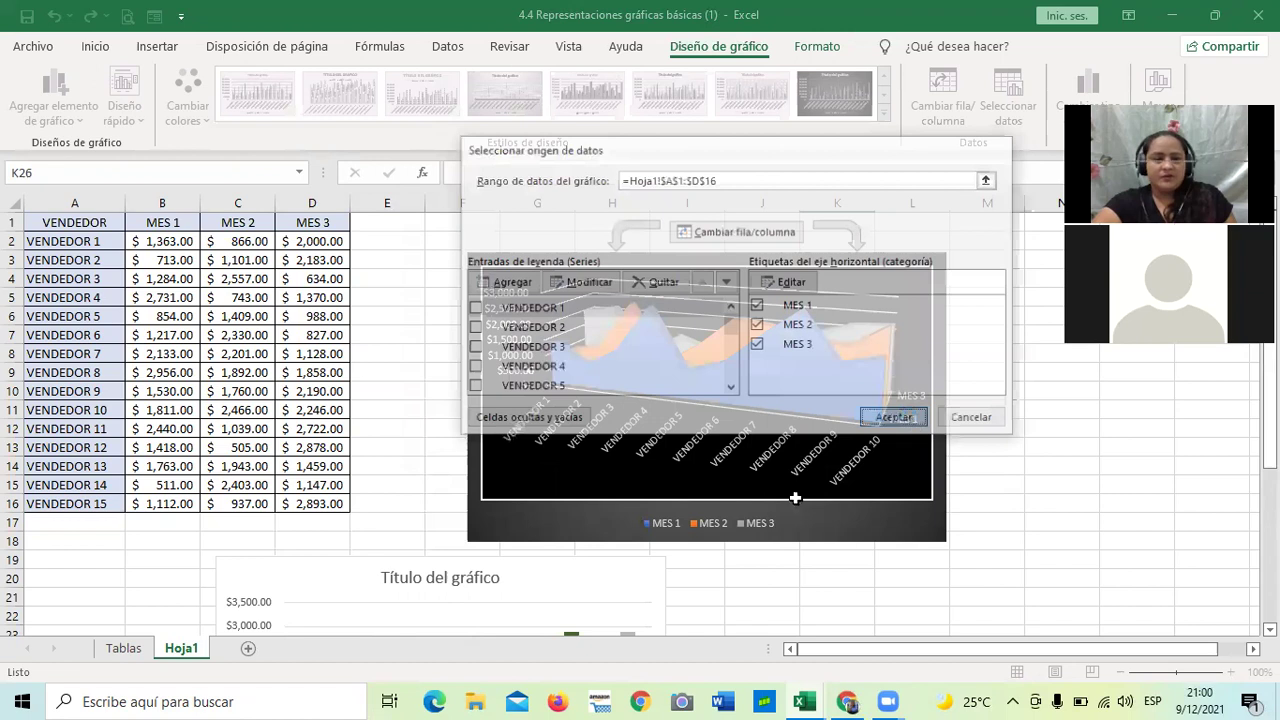
pyautogui.scroll(-3, 796, 494)
pyautogui.scroll(-1, 796, 494)
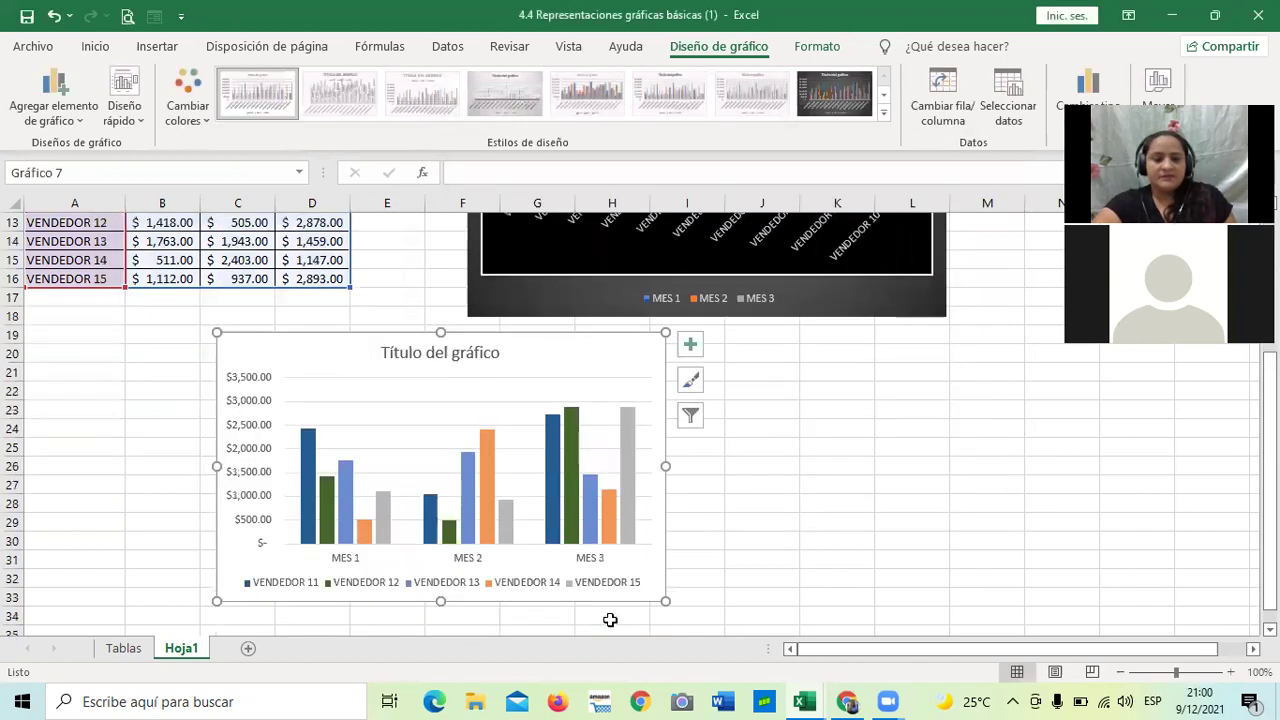
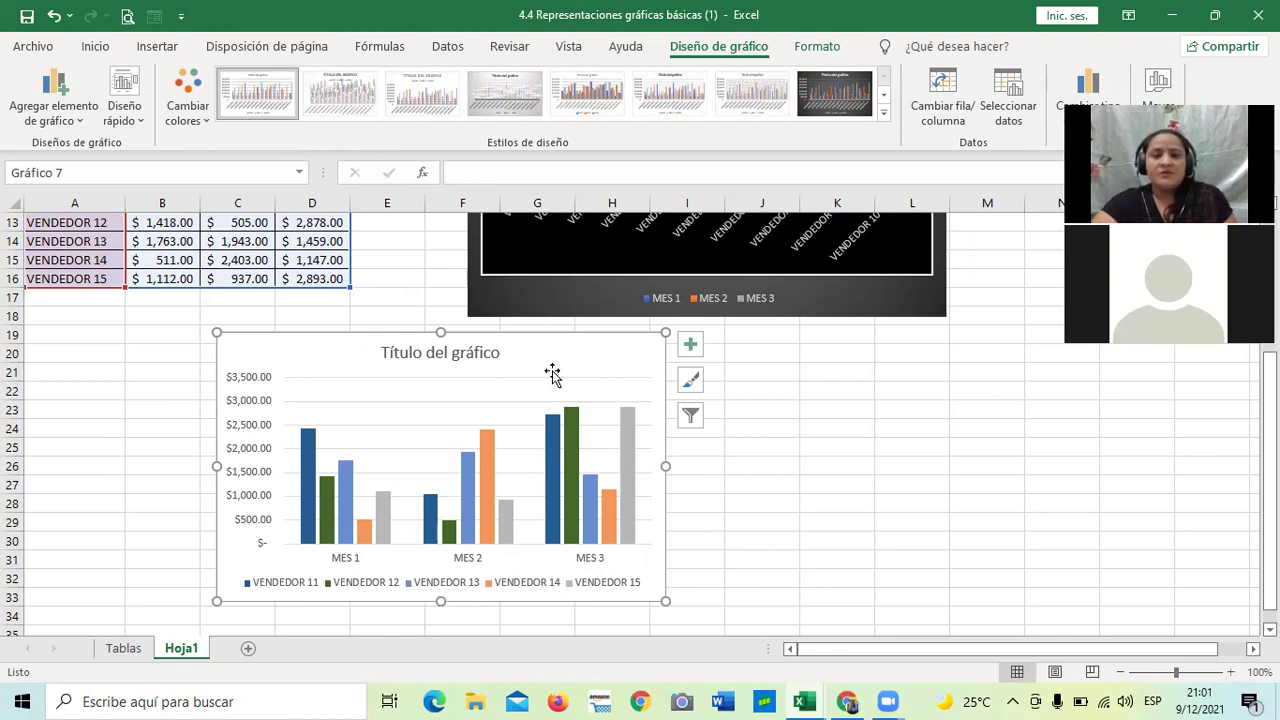
# Step: Switch the chart's rows and columns back and forth, leaving months on the horizontal axis
pyautogui.click(943, 90)
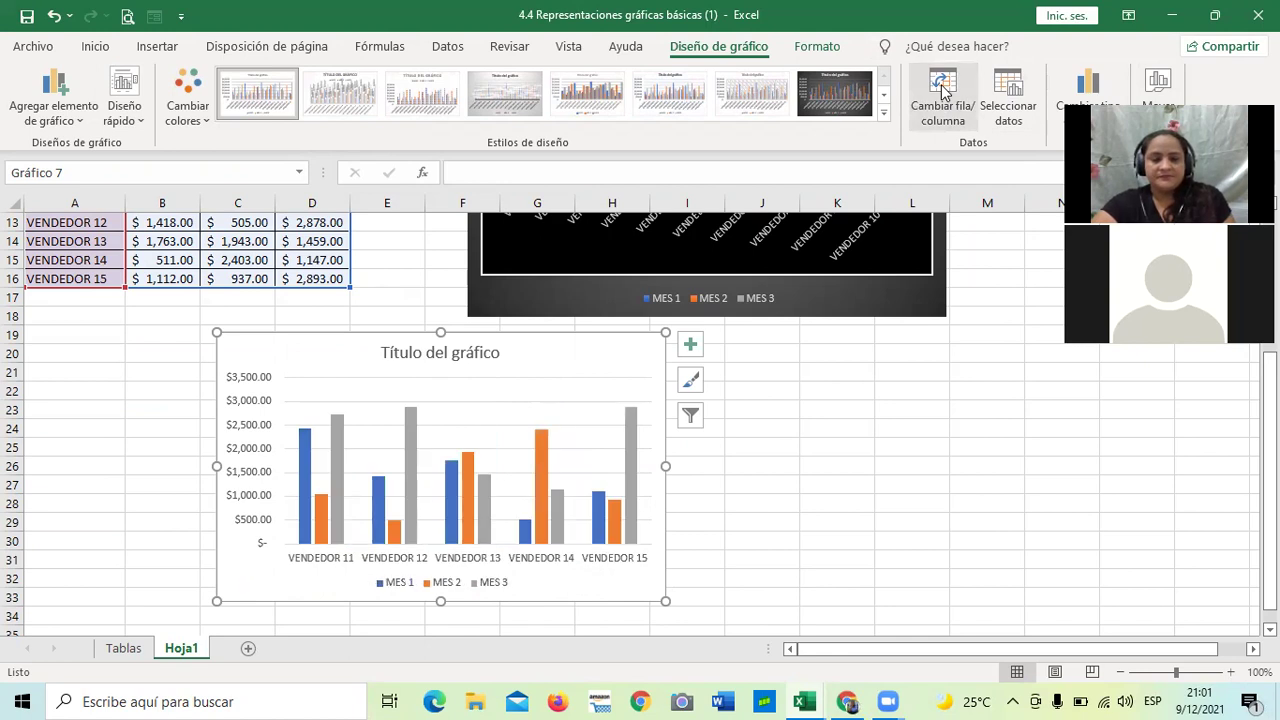
pyautogui.click(943, 90)
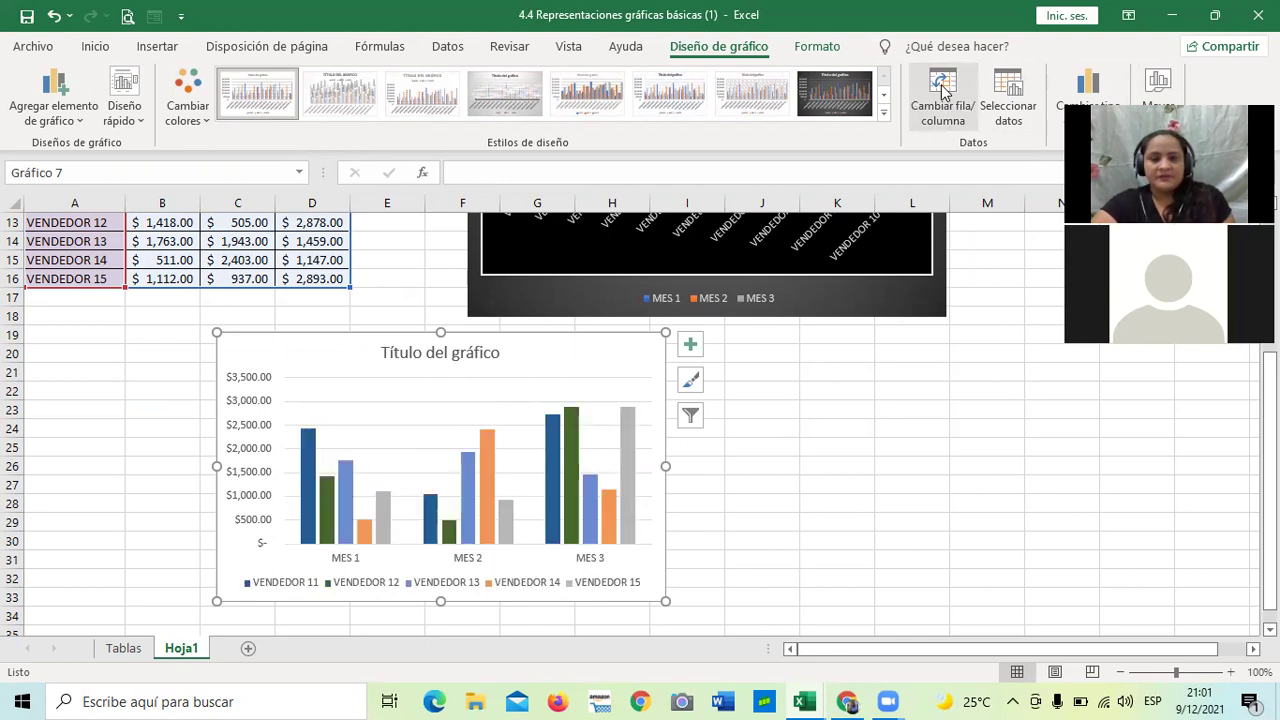
pyautogui.click(943, 90)
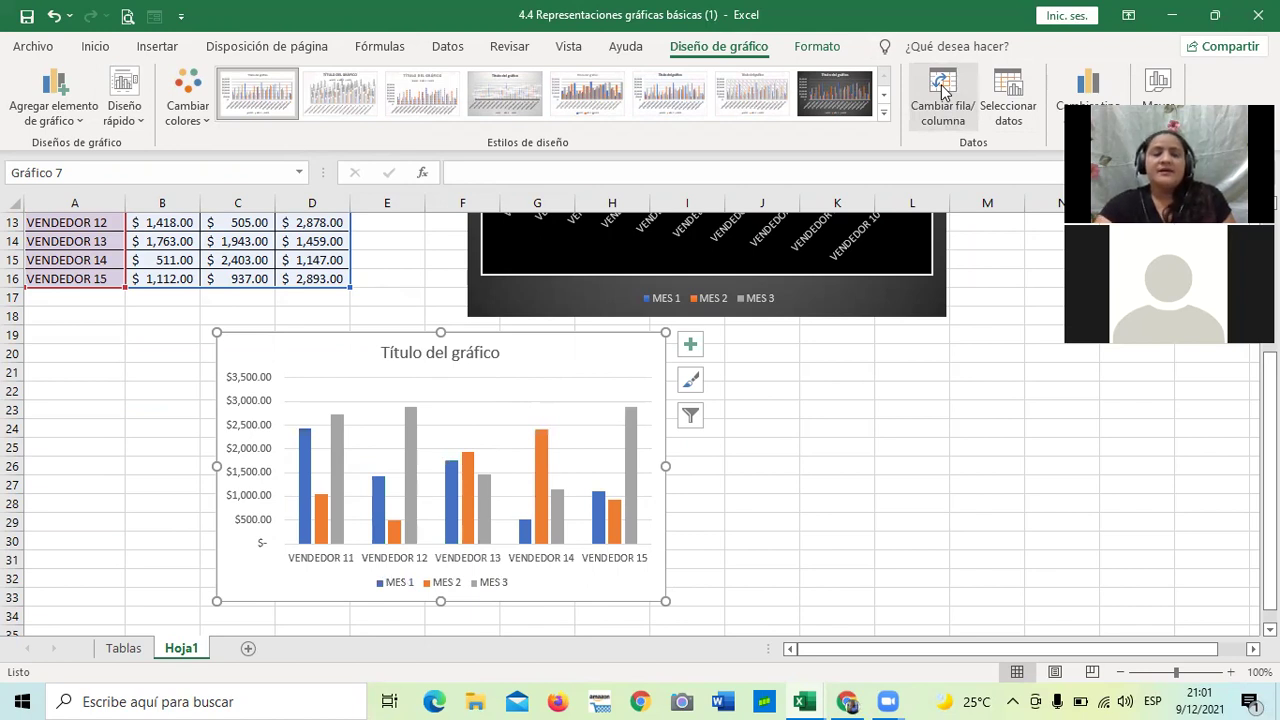
pyautogui.click(943, 90)
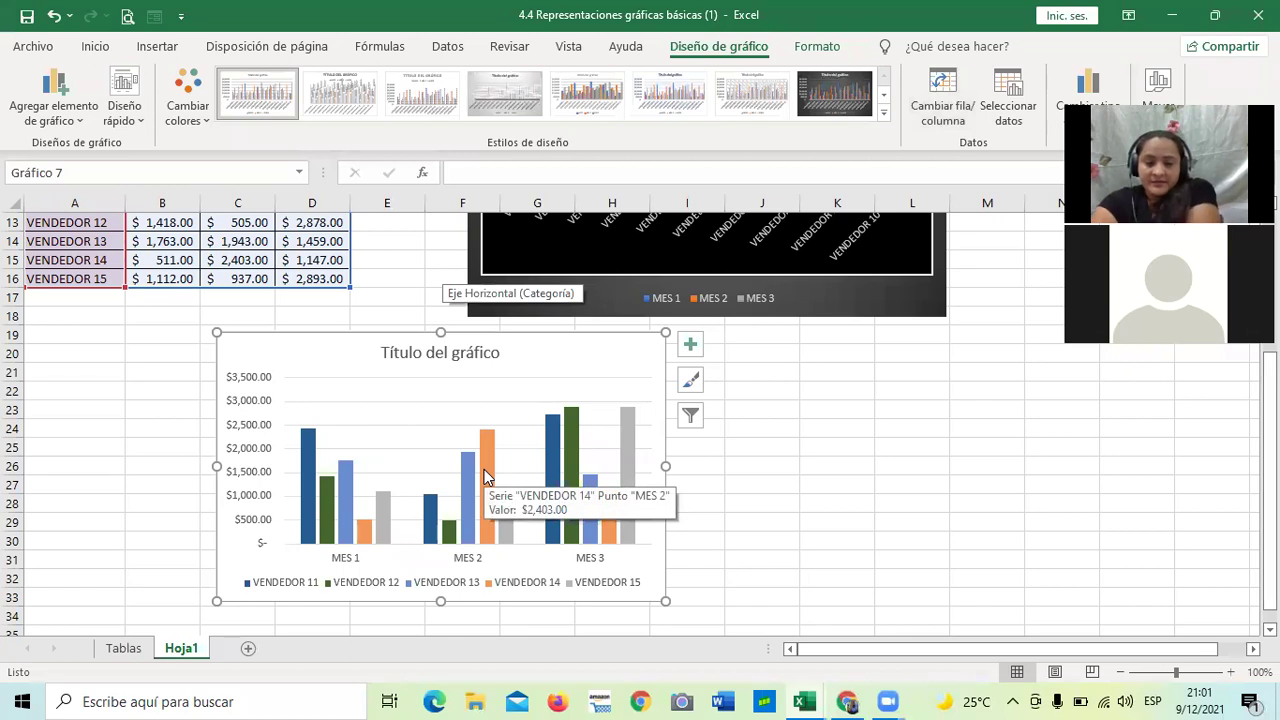
# Step: Apply quick layout Diseño 5 for a vertical axis title and a vendor data table
pyautogui.click(143, 120)
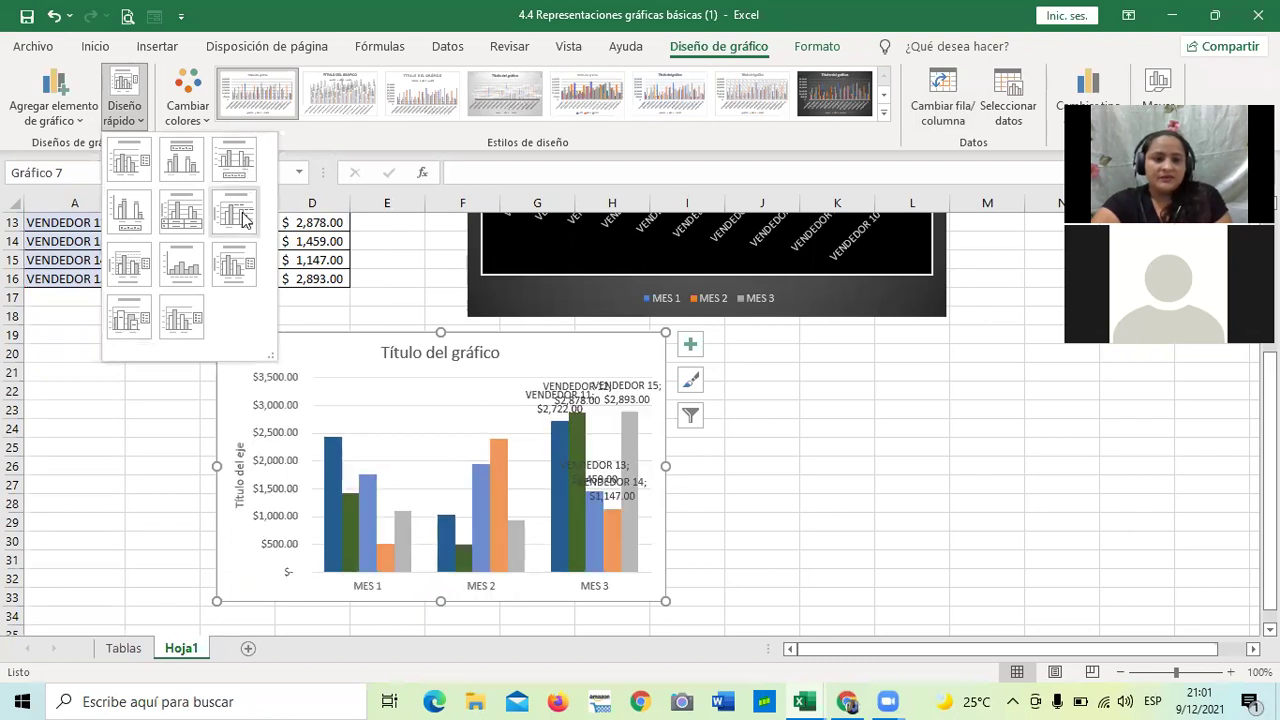
pyautogui.click(173, 217)
pyautogui.click(815, 500)
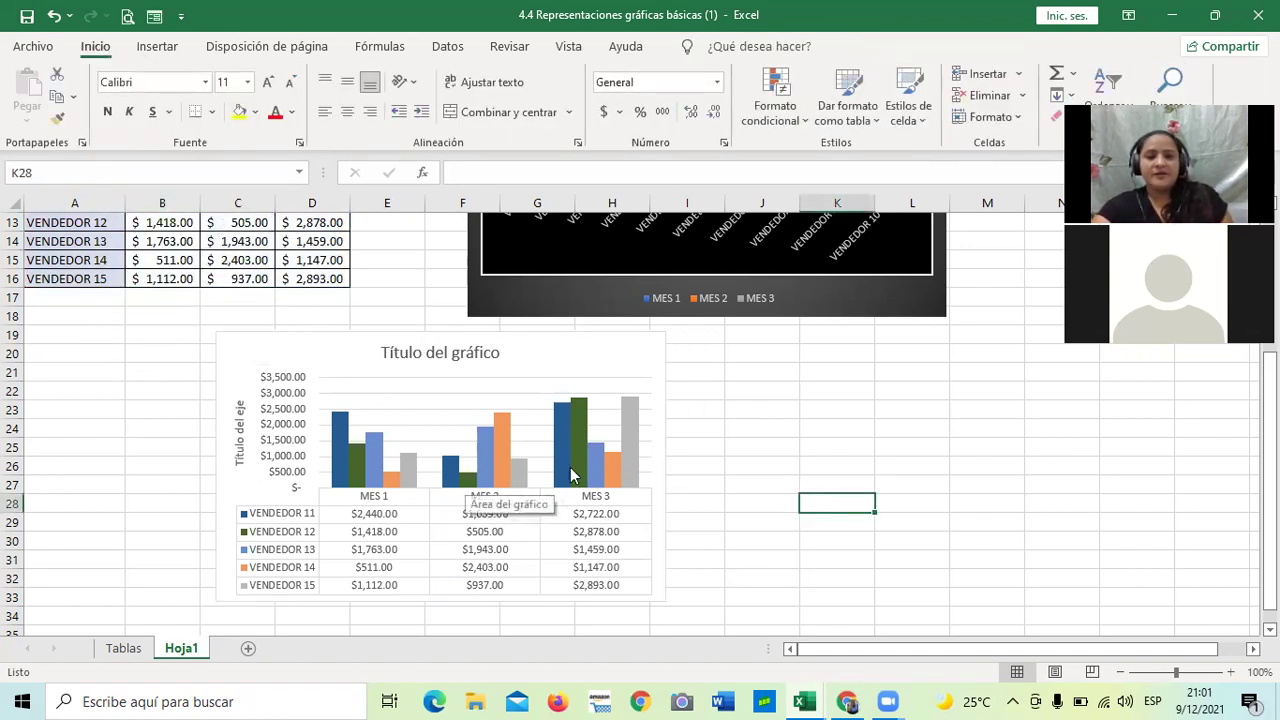
pyautogui.moveTo(592, 351); pyautogui.dragTo(609, 389)
pyautogui.scroll(-1, 653, 357)
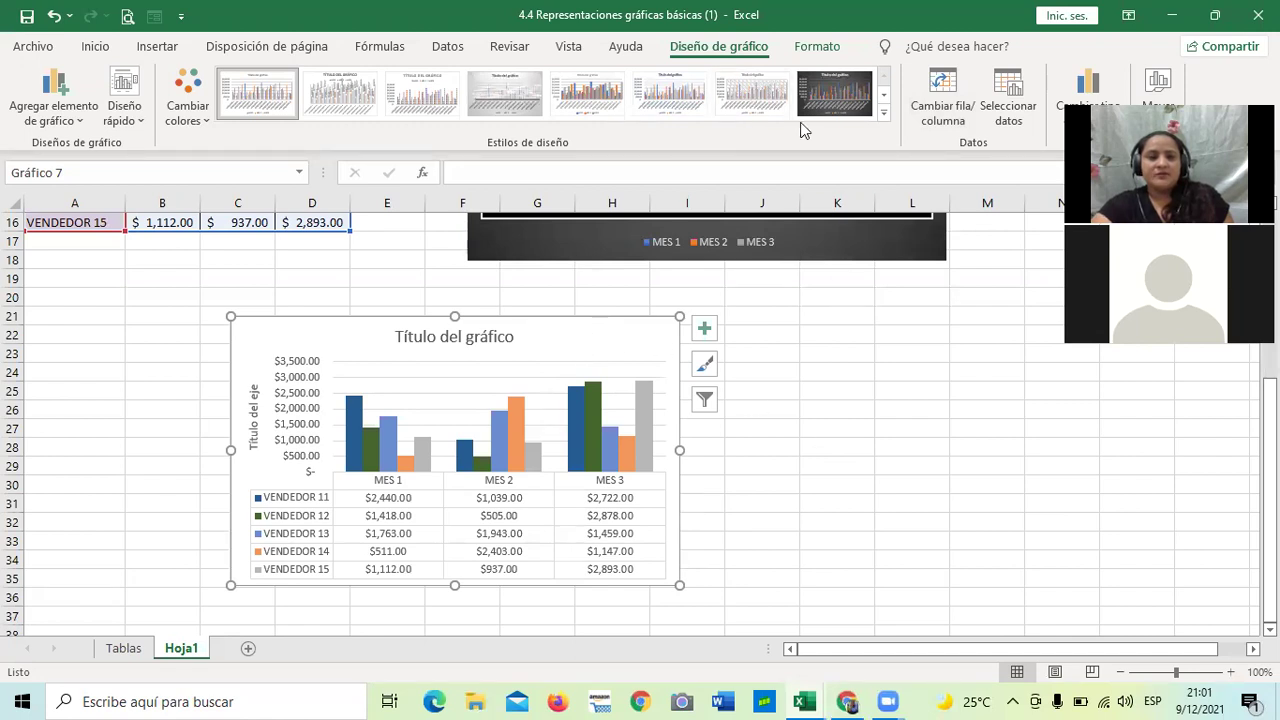
# Step: Fill the chart area with the first pink-flower photo from a Bing search for 'flores'
pyautogui.click(817, 46)
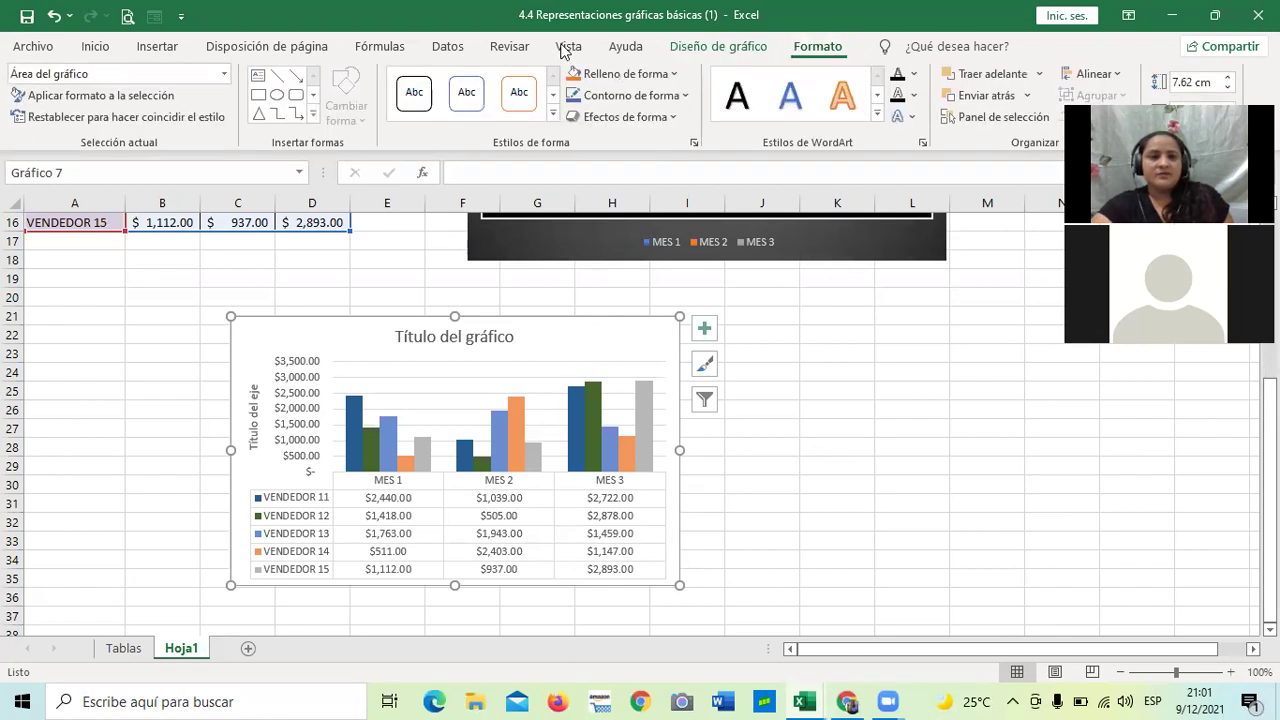
pyautogui.click(675, 75)
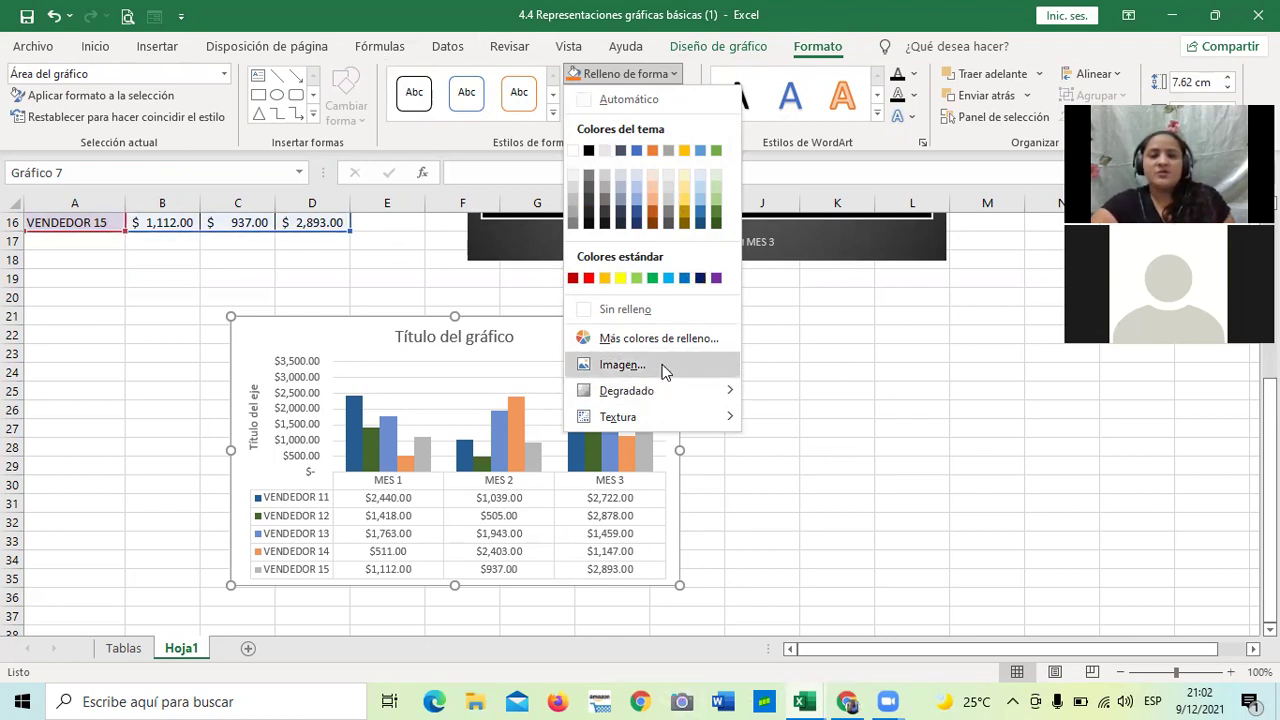
pyautogui.click(622, 365)
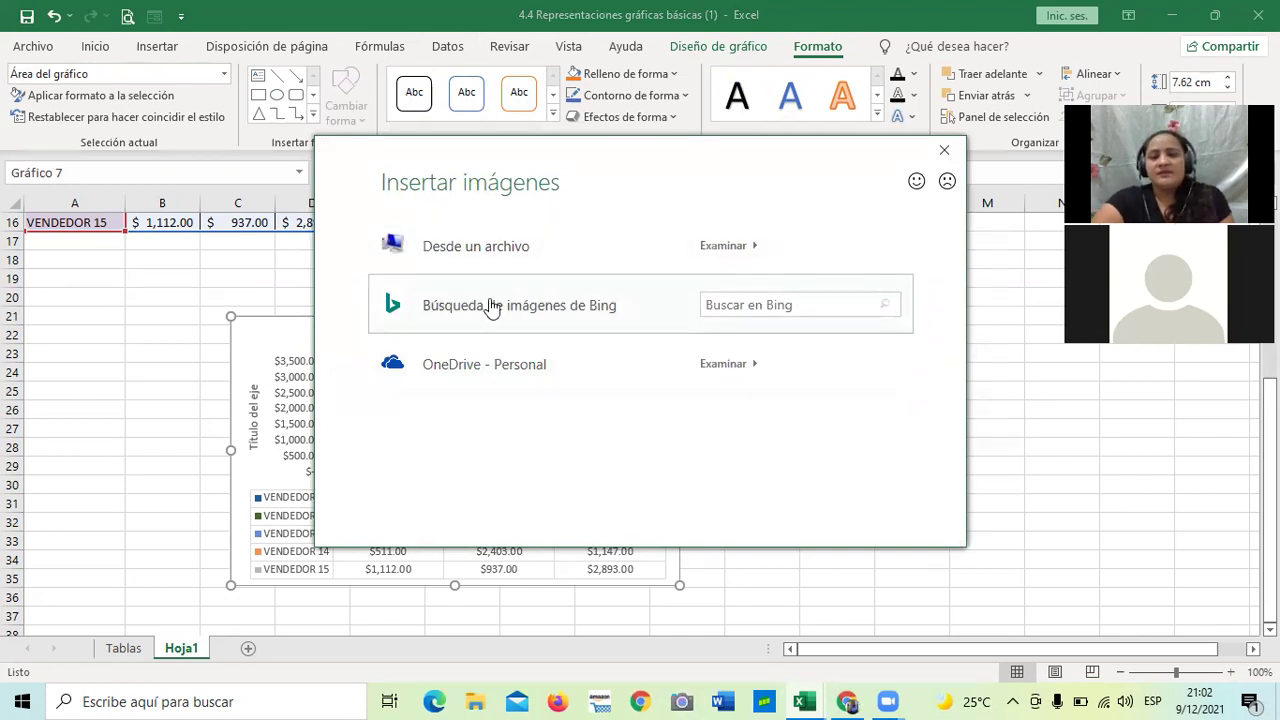
pyautogui.click(805, 304)
pyautogui.write('flores')
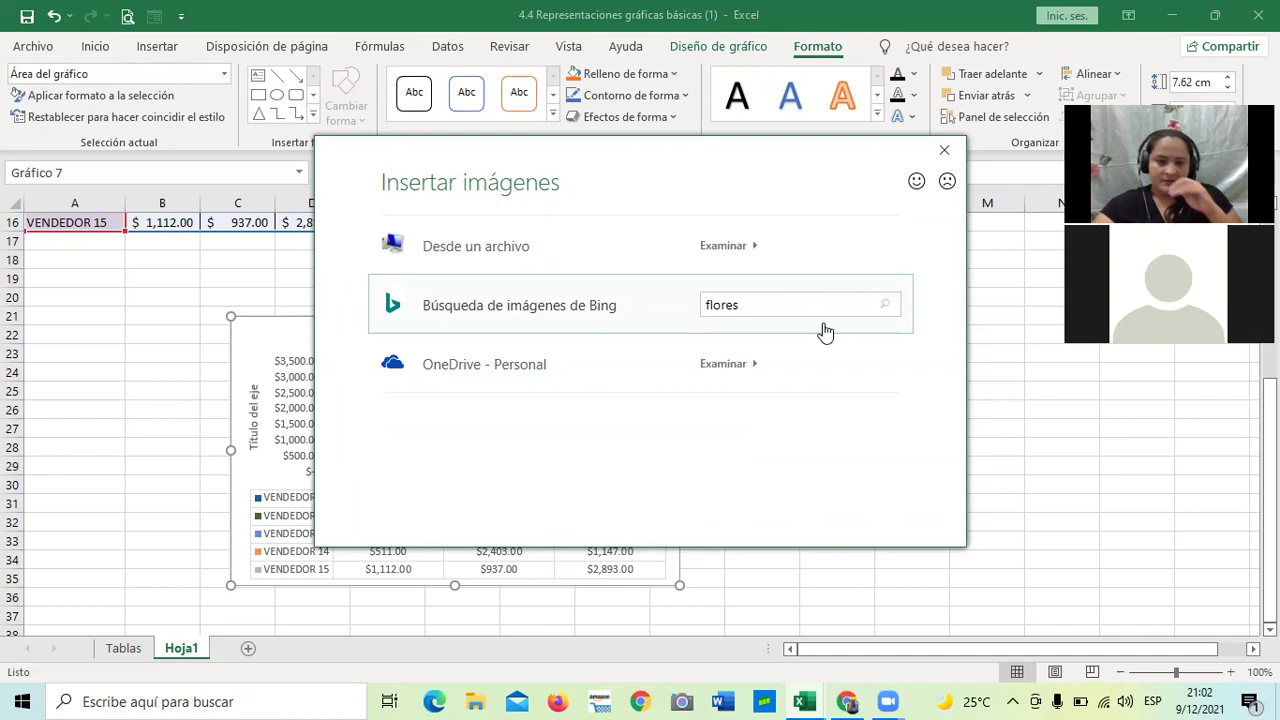
pyautogui.press('Return')
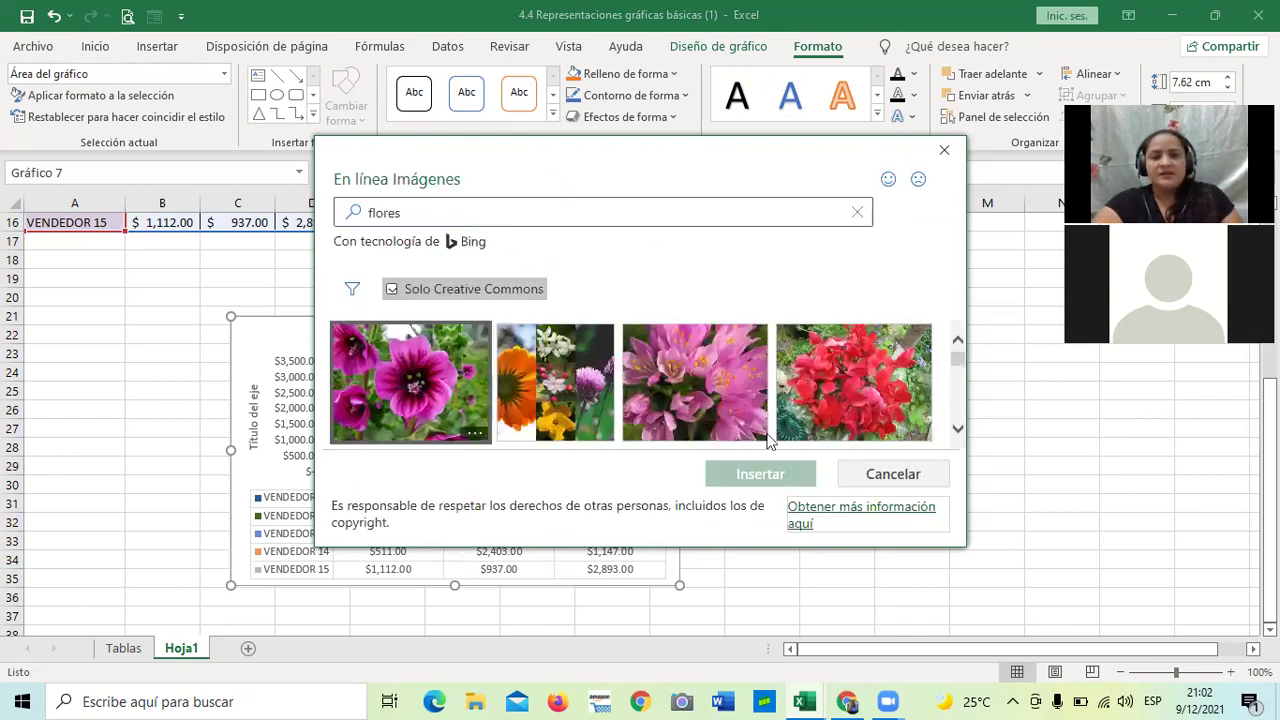
pyautogui.click(424, 398)
pyautogui.click(788, 472)
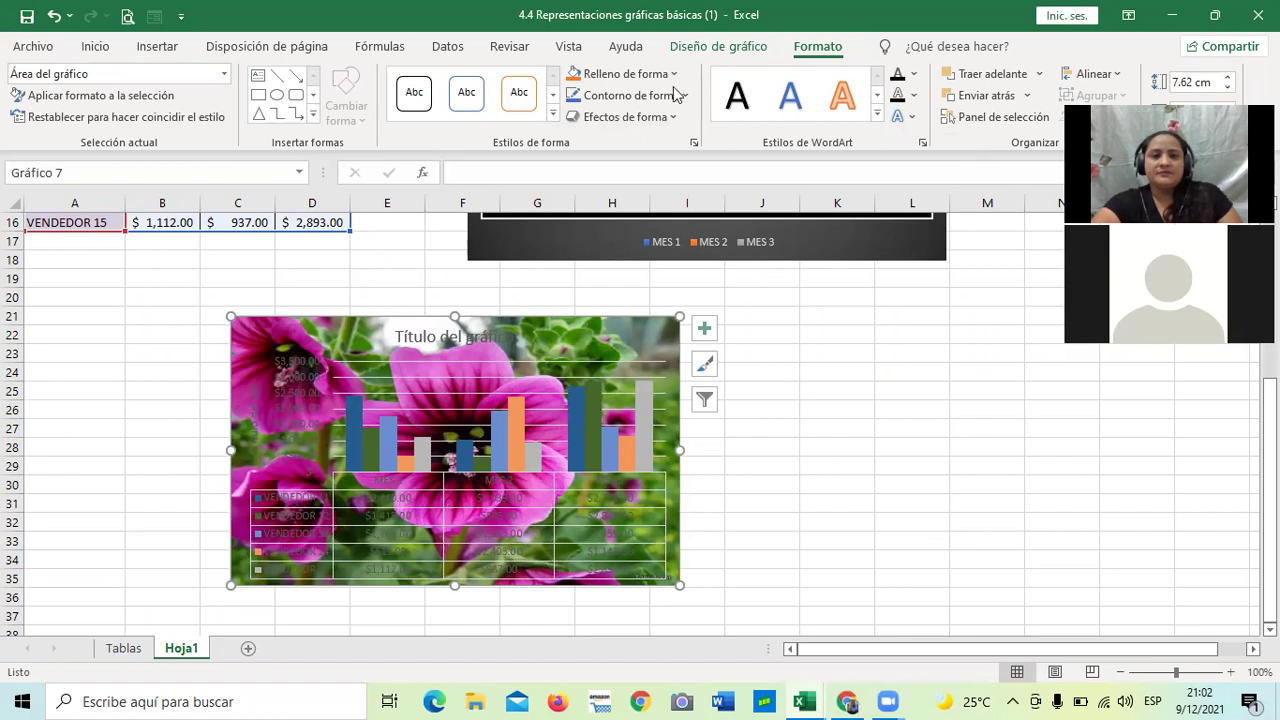
# Step: Apply quick layout Diseño 11 to the flower chart
pyautogui.click(792, 352)
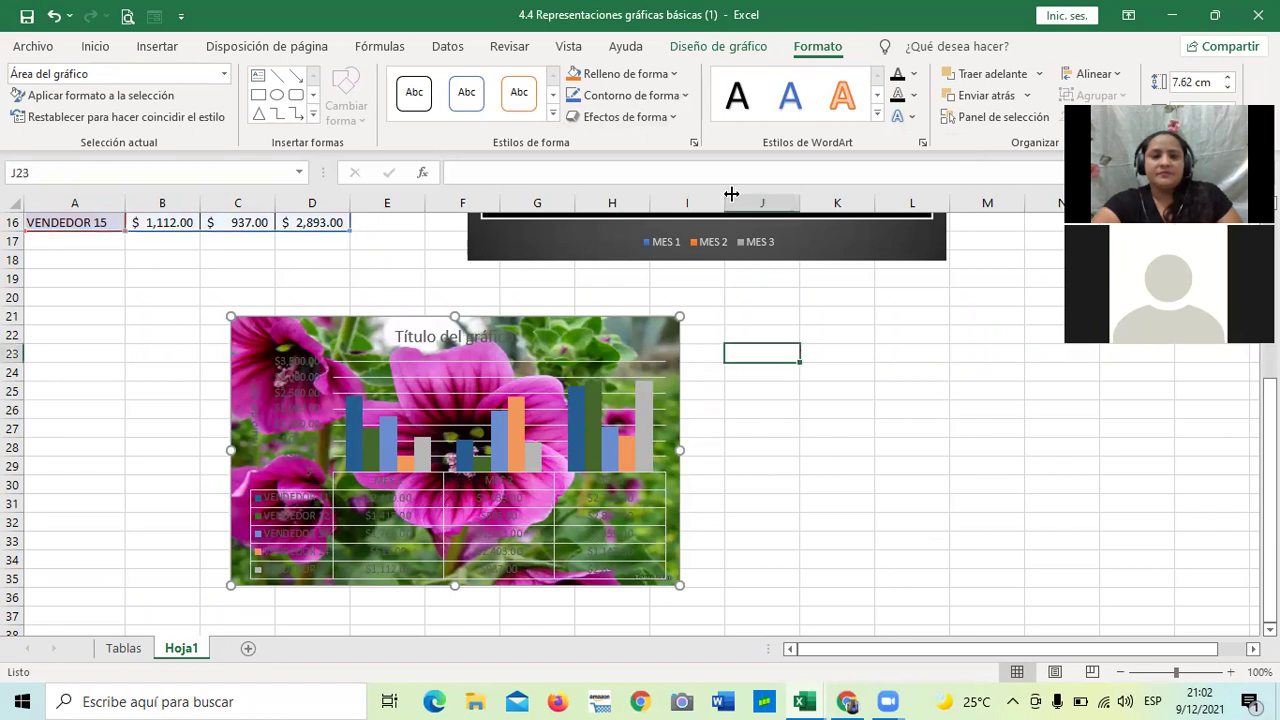
pyautogui.click(455, 330)
pyautogui.click(740, 47)
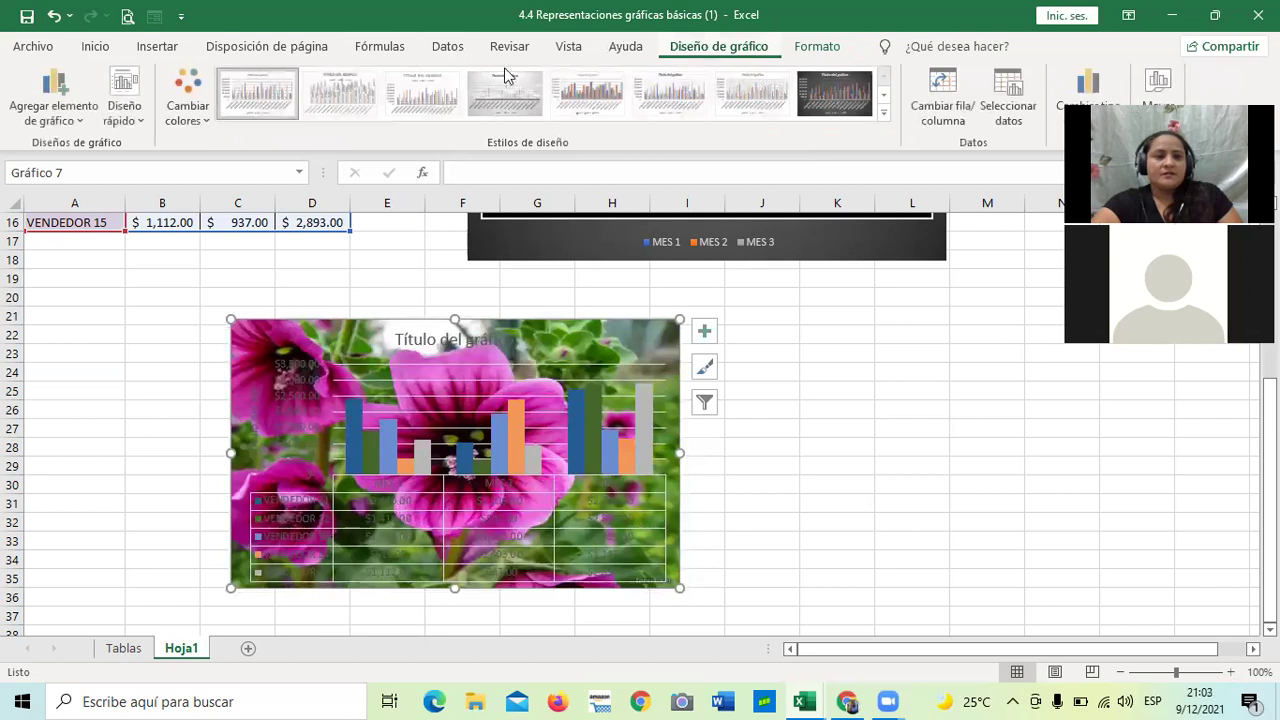
pyautogui.click(136, 120)
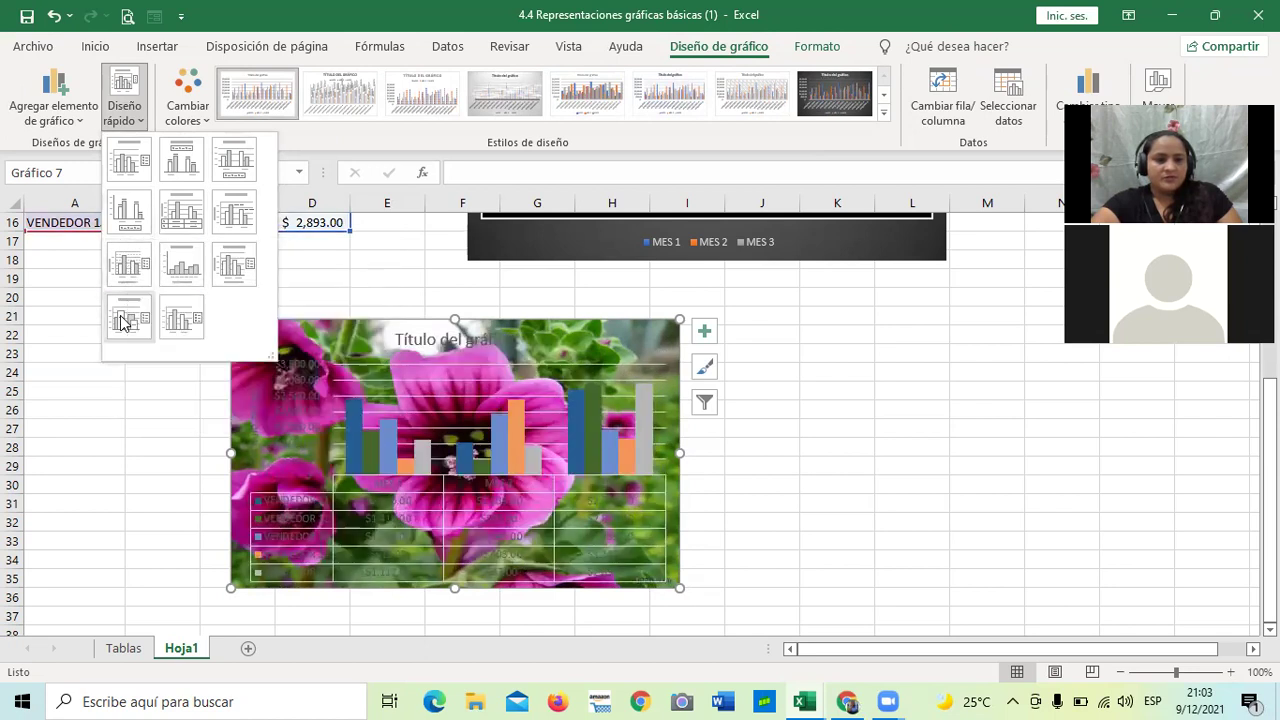
pyautogui.click(182, 320)
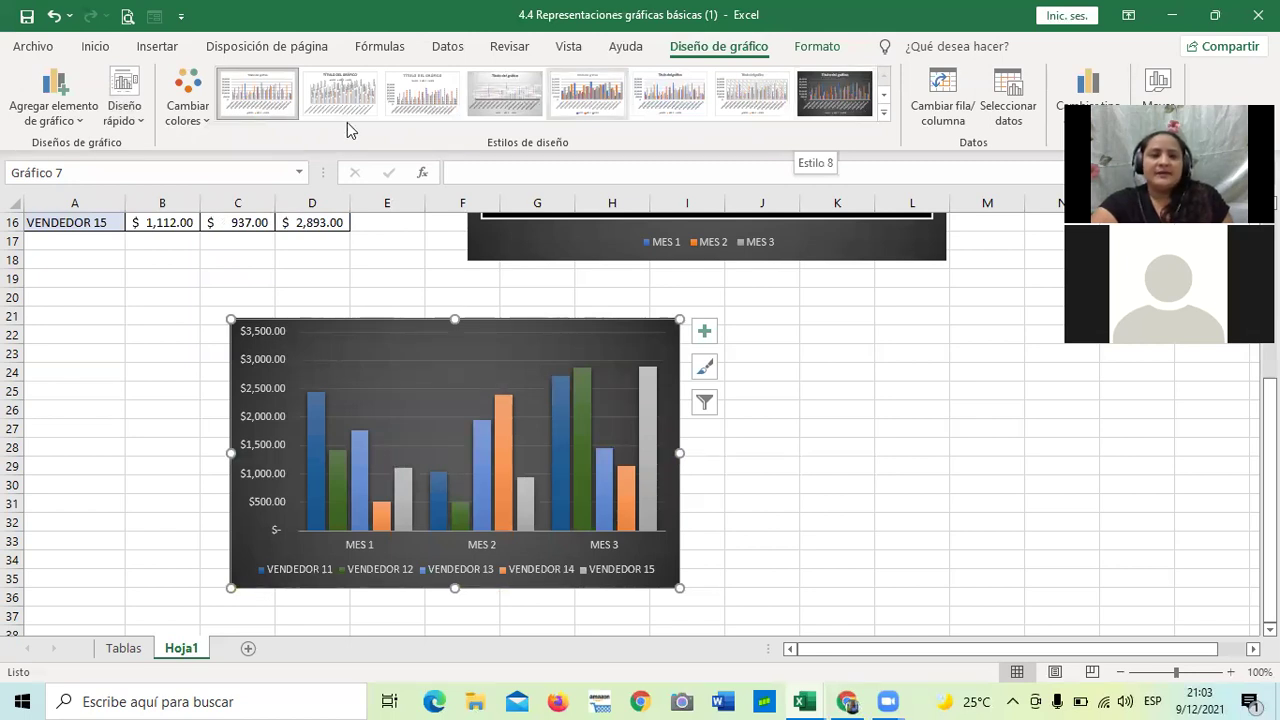
# Step: Apply chart style Estilo 11 for a plain white background
pyautogui.click(883, 113)
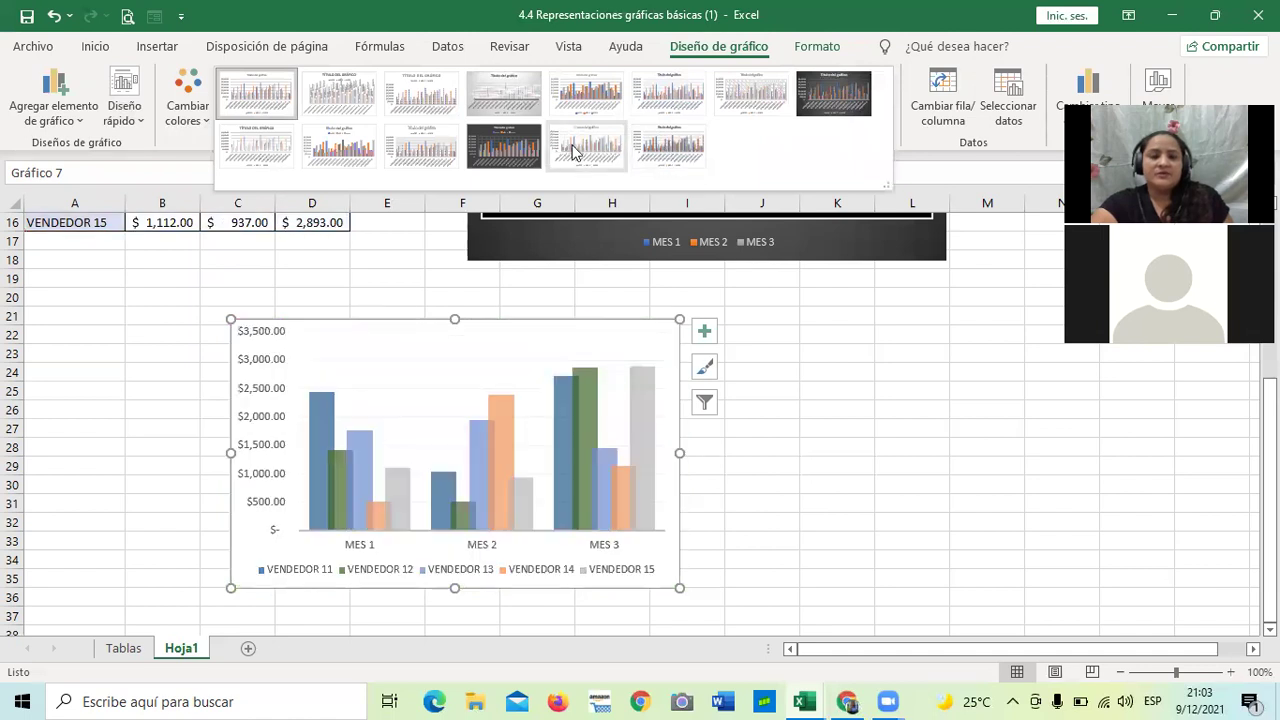
pyautogui.click(413, 150)
pyautogui.click(855, 468)
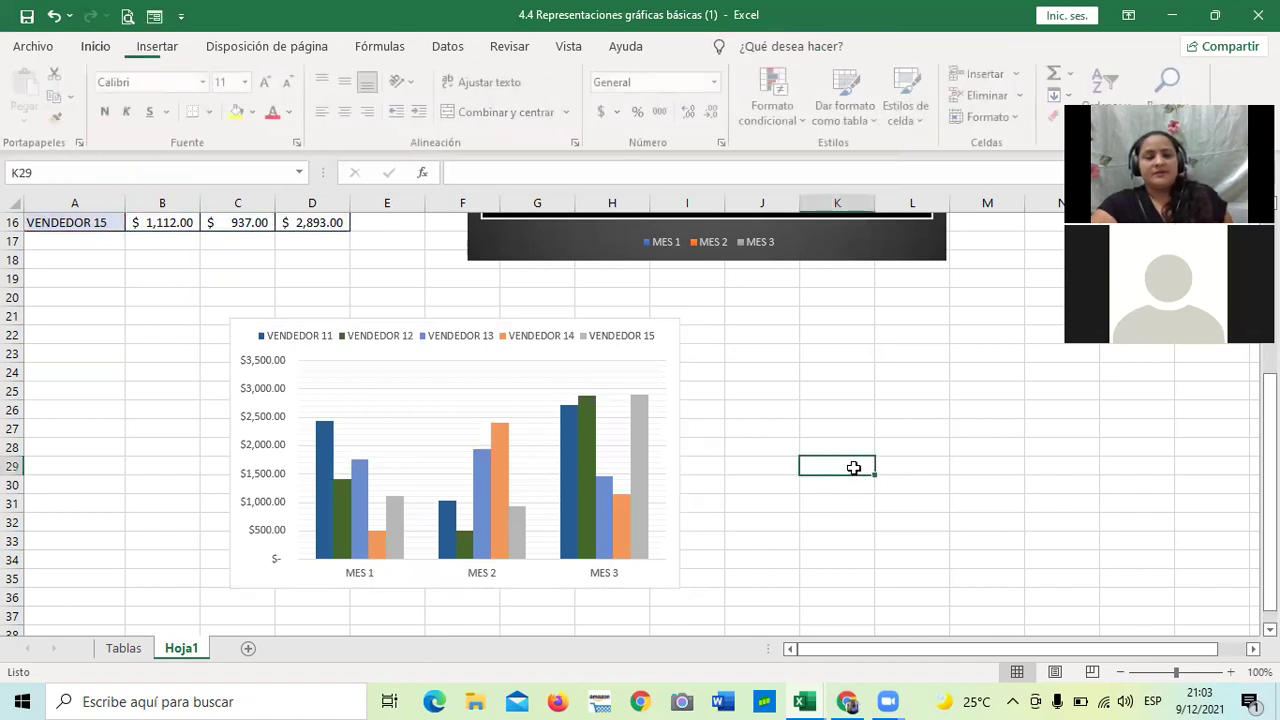
pyautogui.scroll(4, 840, 445)
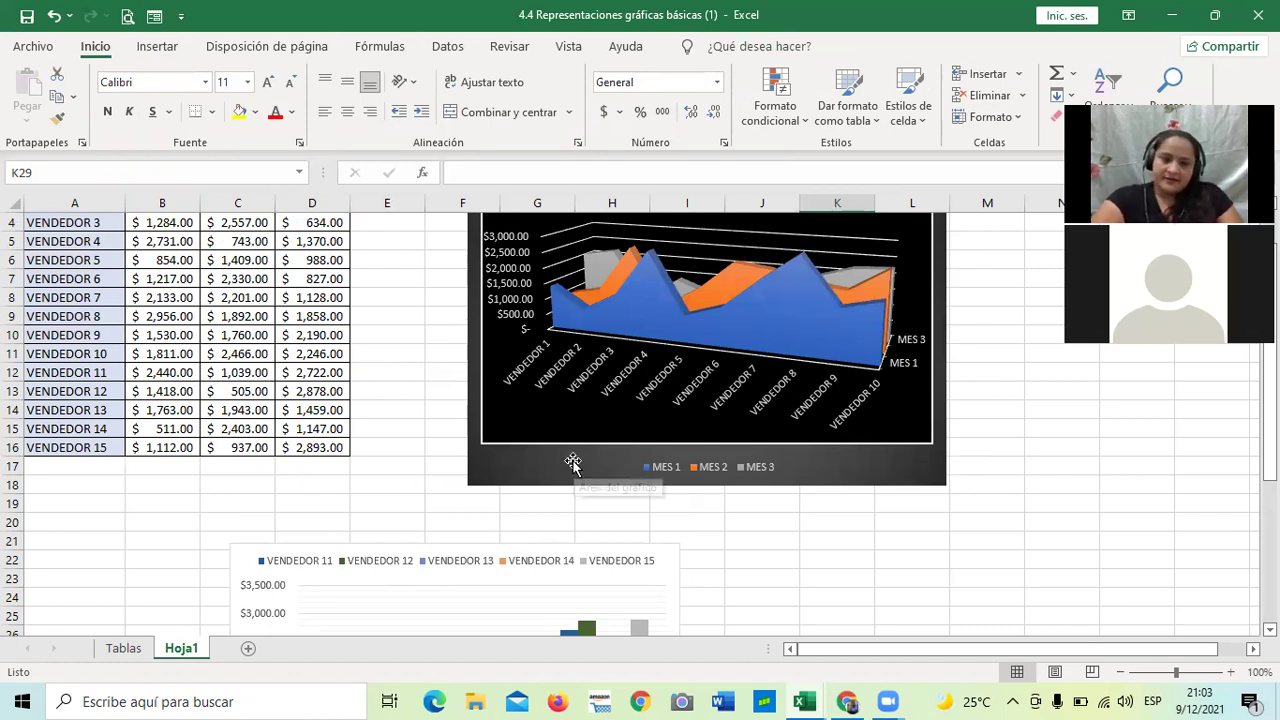
pyautogui.scroll(-1, 618, 418)
pyautogui.scroll(-2, 620, 420)
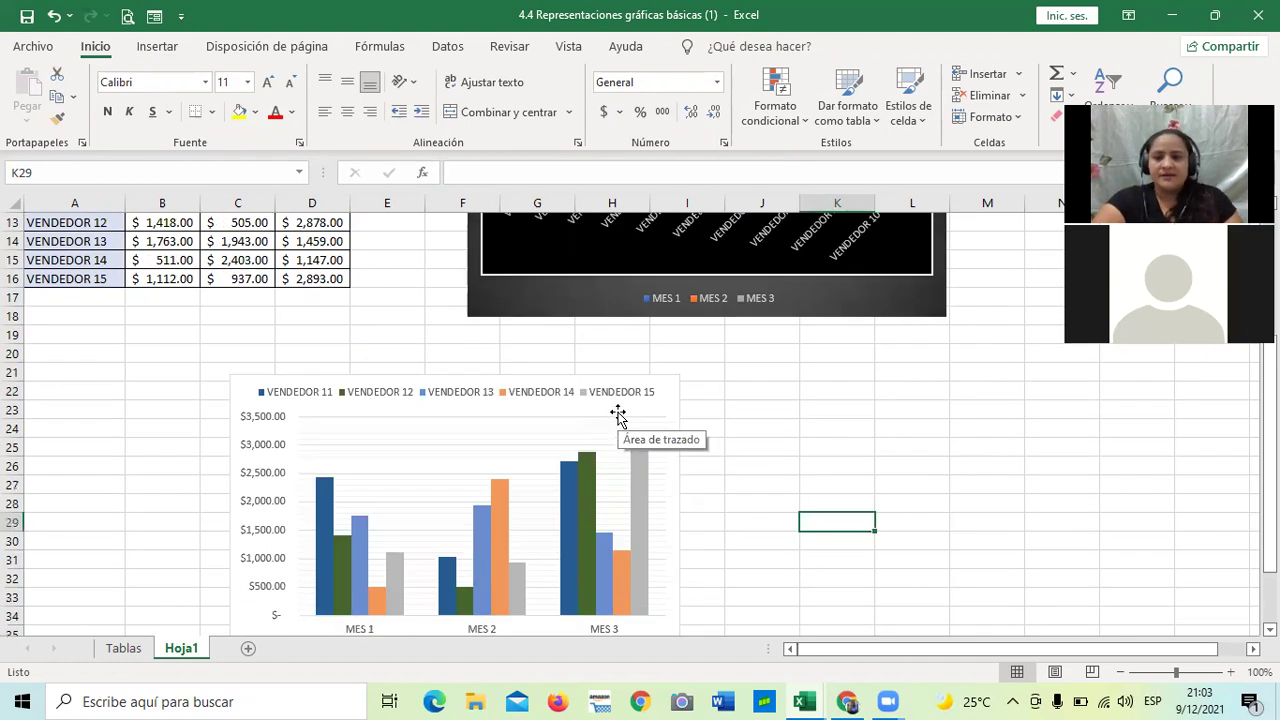
pyautogui.scroll(2, 743, 475)
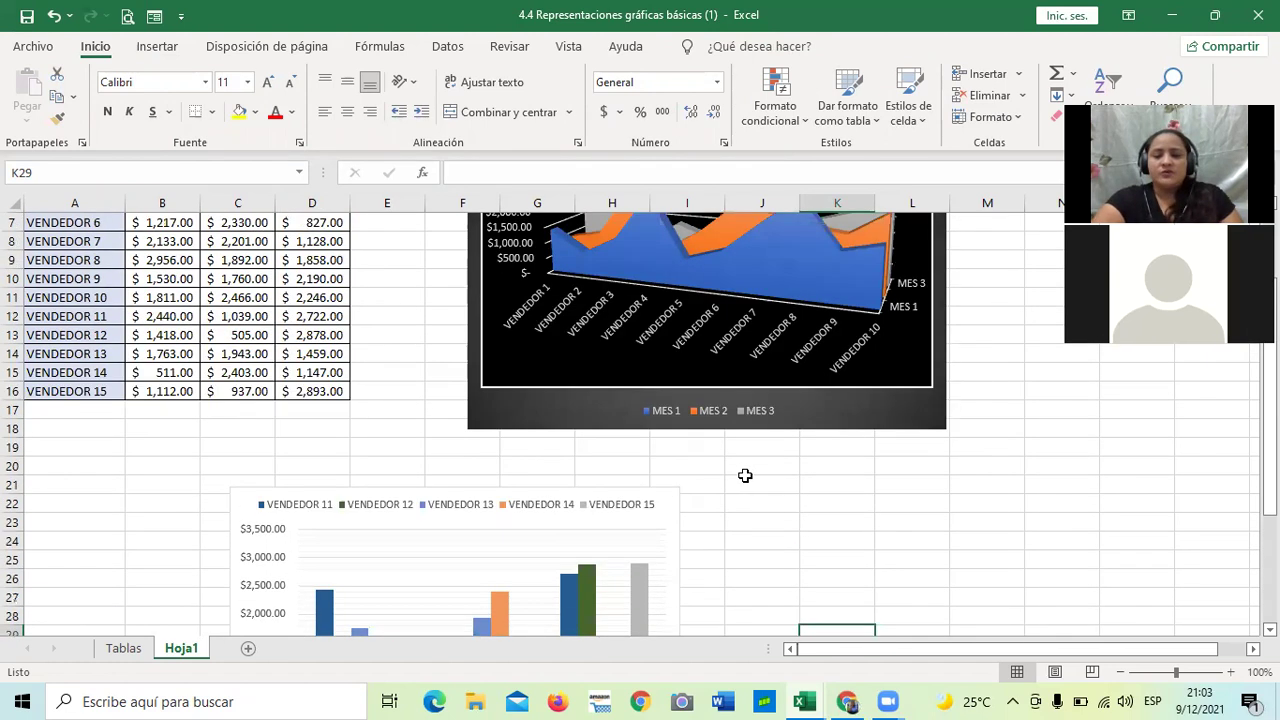
pyautogui.scroll(-2, 747, 440)
pyautogui.click(754, 461)
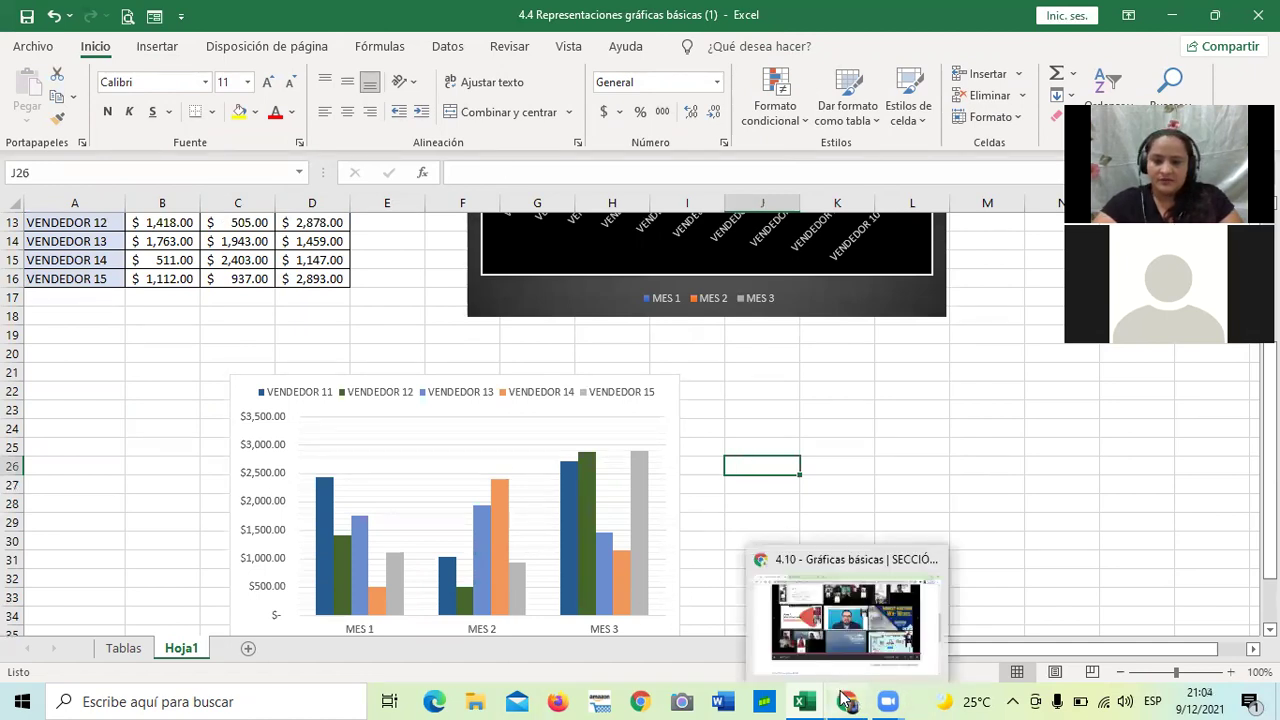
pyautogui.moveTo(801, 702)
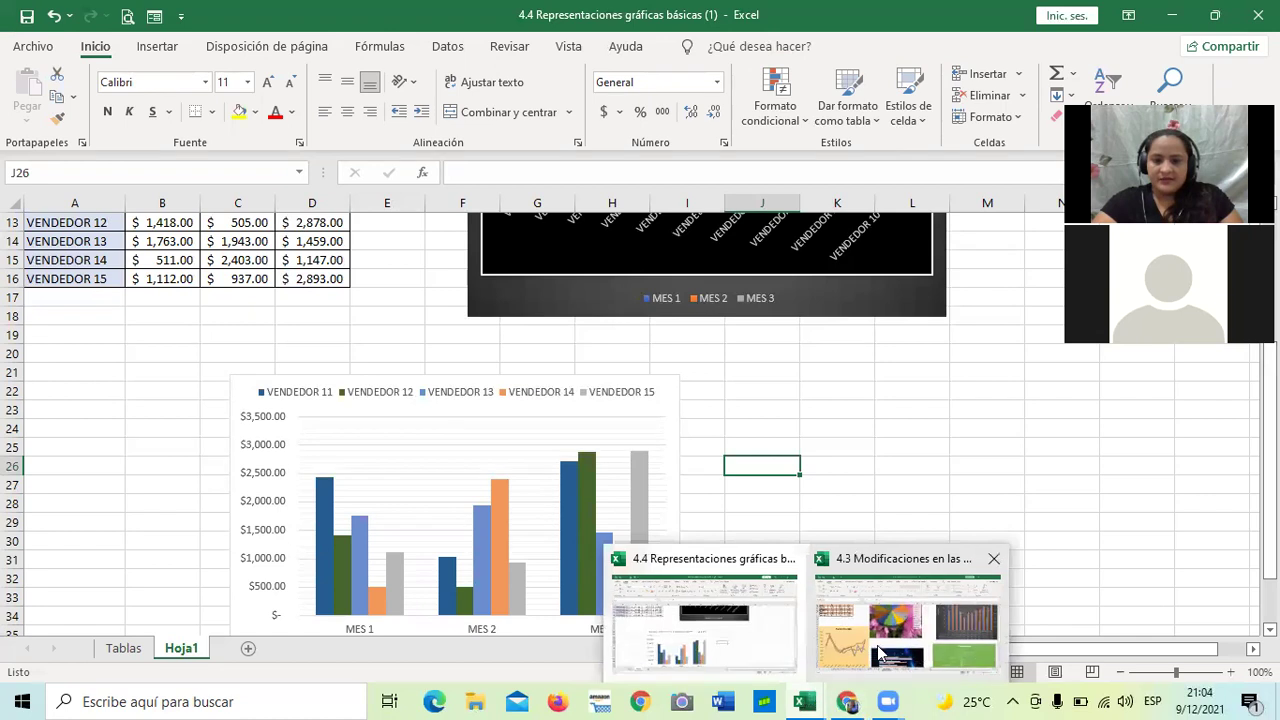
# Step: Switch to the 4.3 Modificaciones workbook and inspect its column and pie charts
pyautogui.click(880, 652)
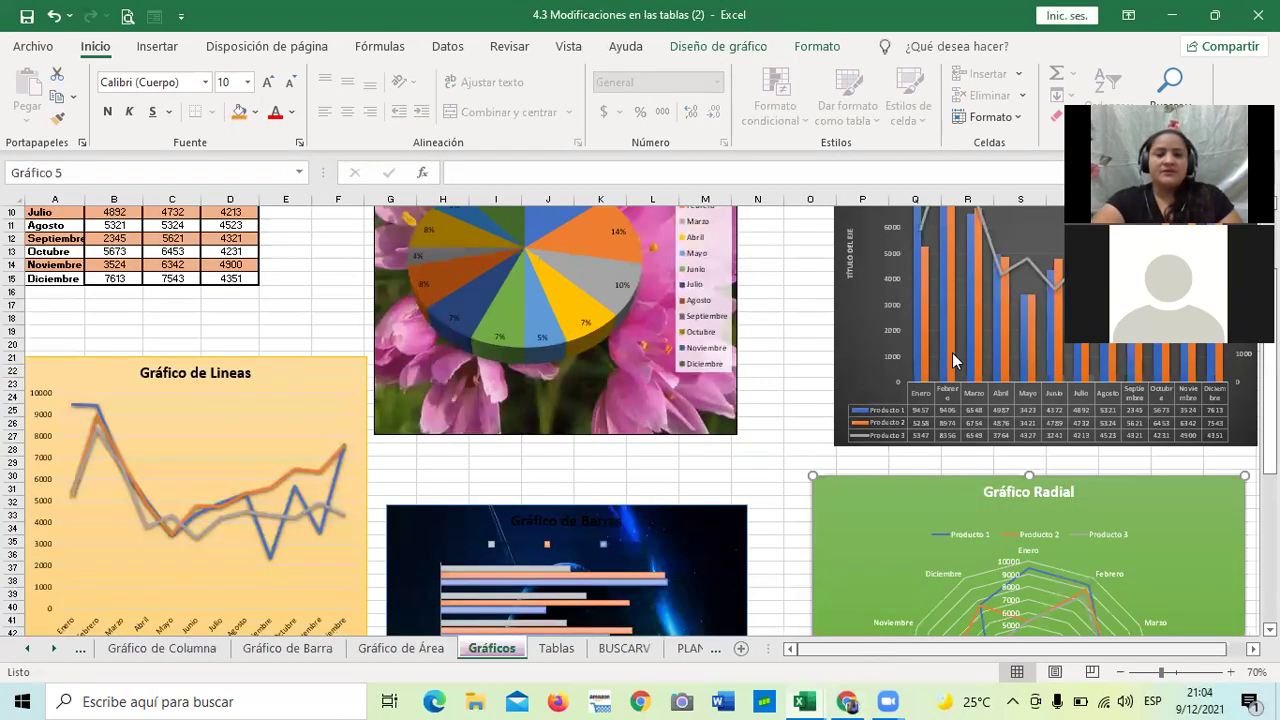
pyautogui.scroll(2, 563, 386)
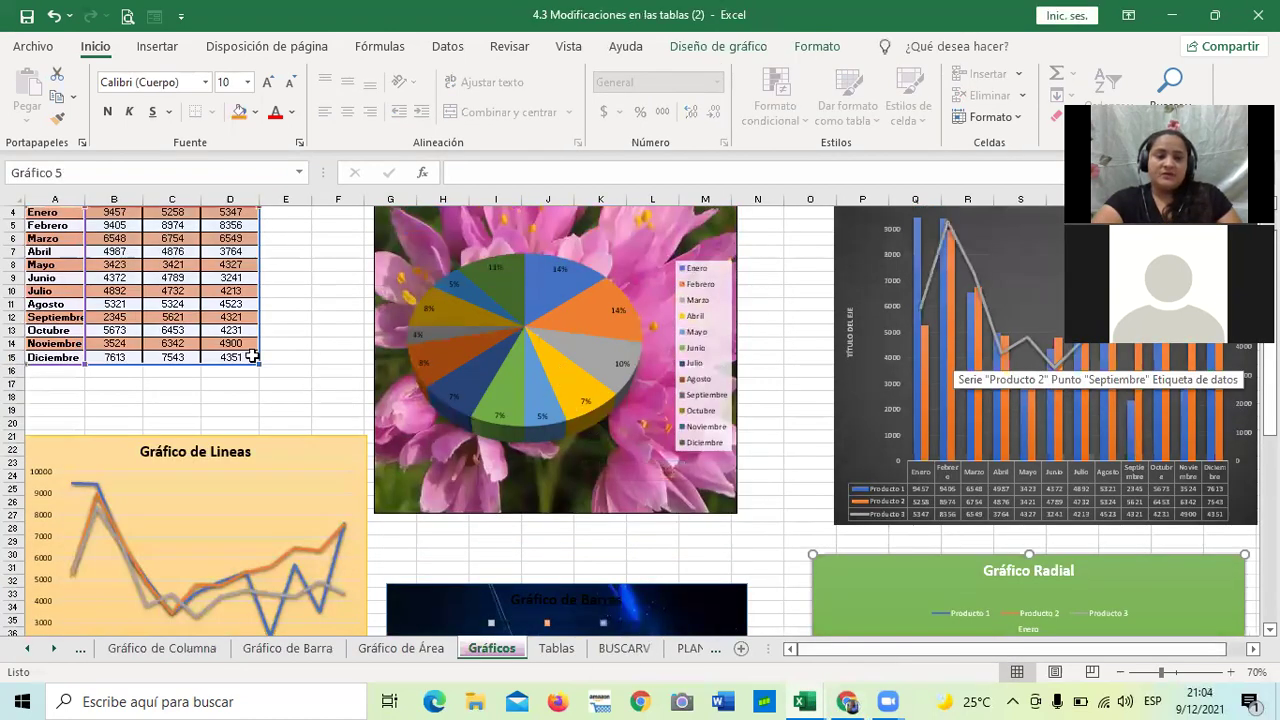
pyautogui.scroll(1, 196, 288)
pyautogui.scroll(1, 196, 288)
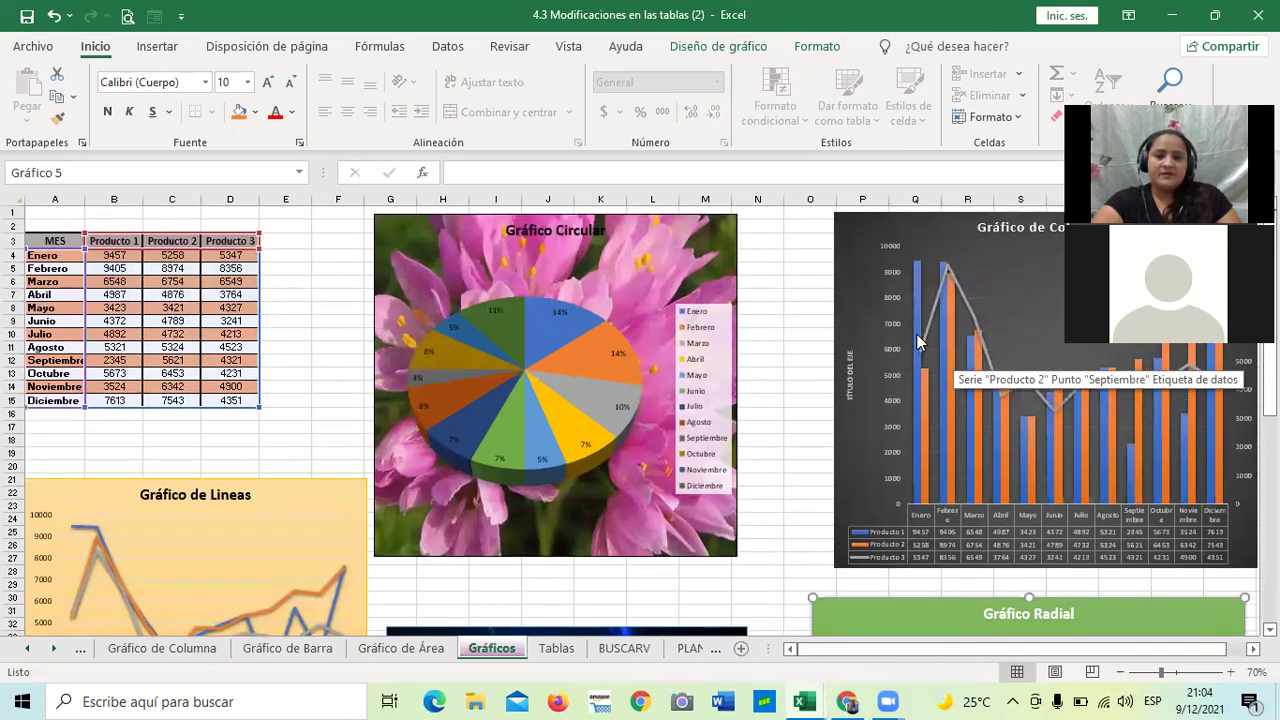
pyautogui.click(1000, 286)
pyautogui.click(190, 285)
pyautogui.click(690, 260)
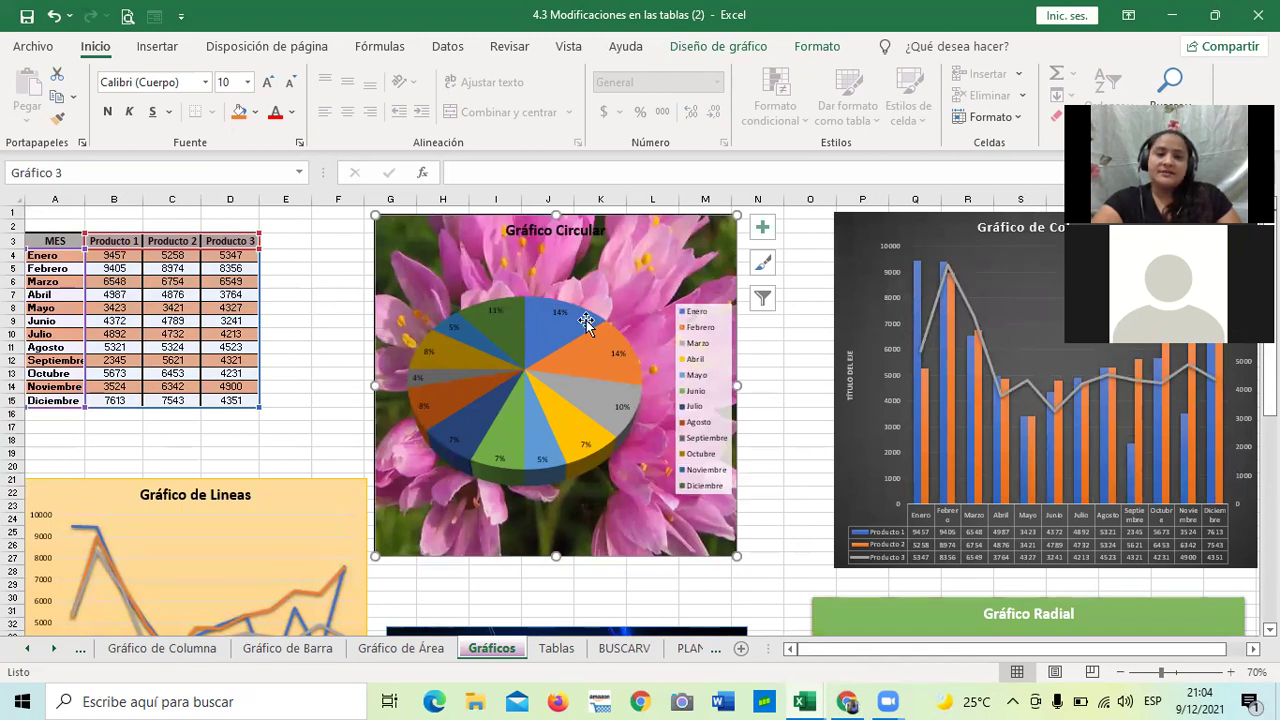
# Step: Go to the Gráfico de Columna sheet with the Producto 1–3 table
pyautogui.scroll(-3, 646, 305)
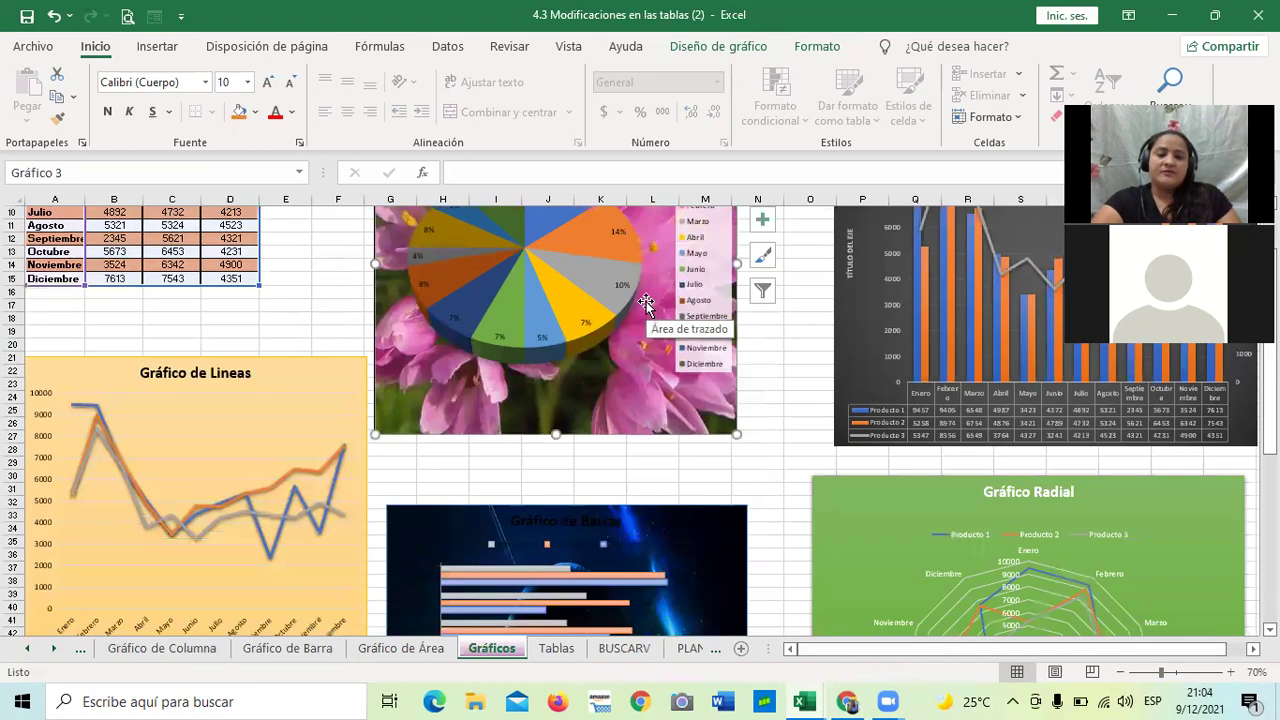
pyautogui.scroll(-2, 675, 483)
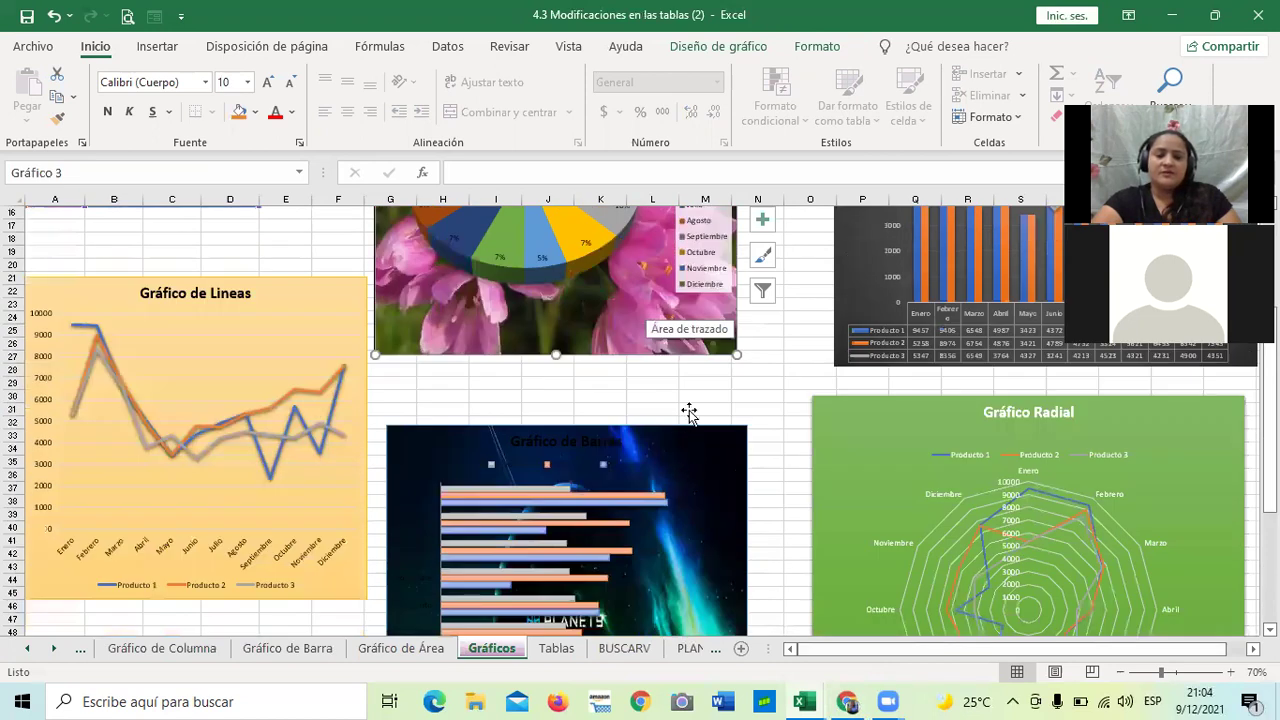
pyautogui.scroll(-2, 756, 374)
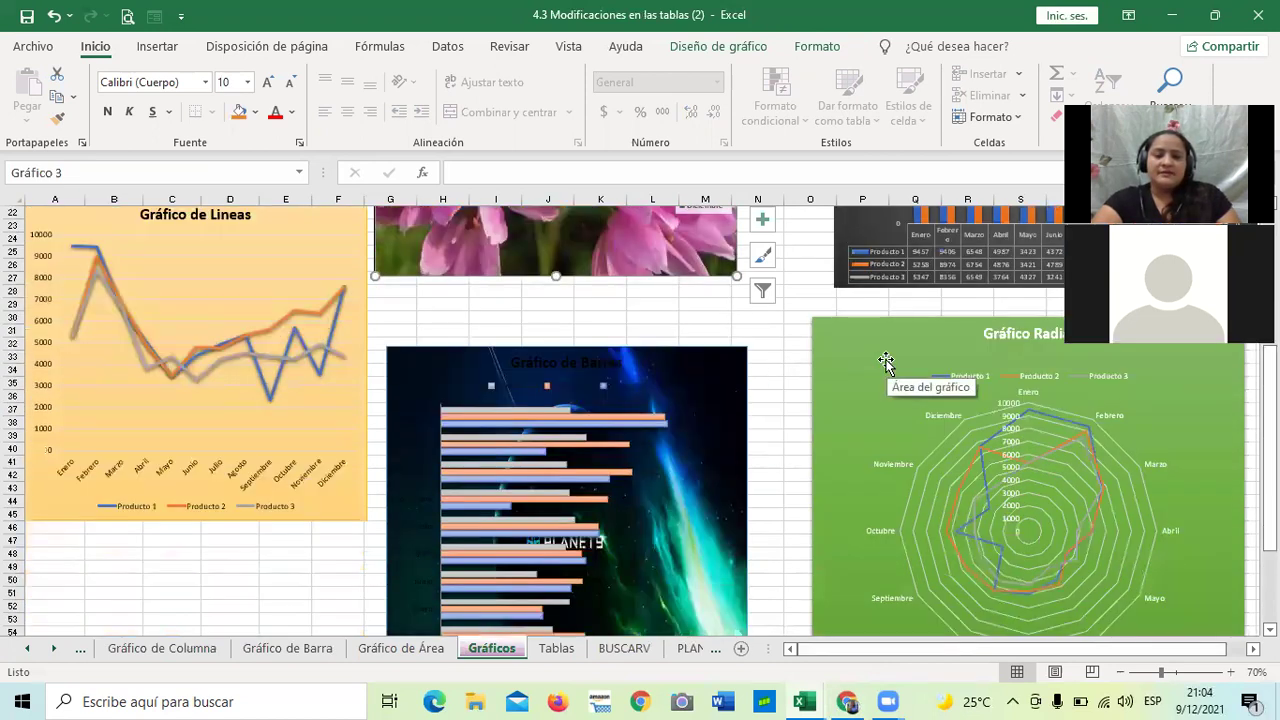
pyautogui.moveTo(295, 330)
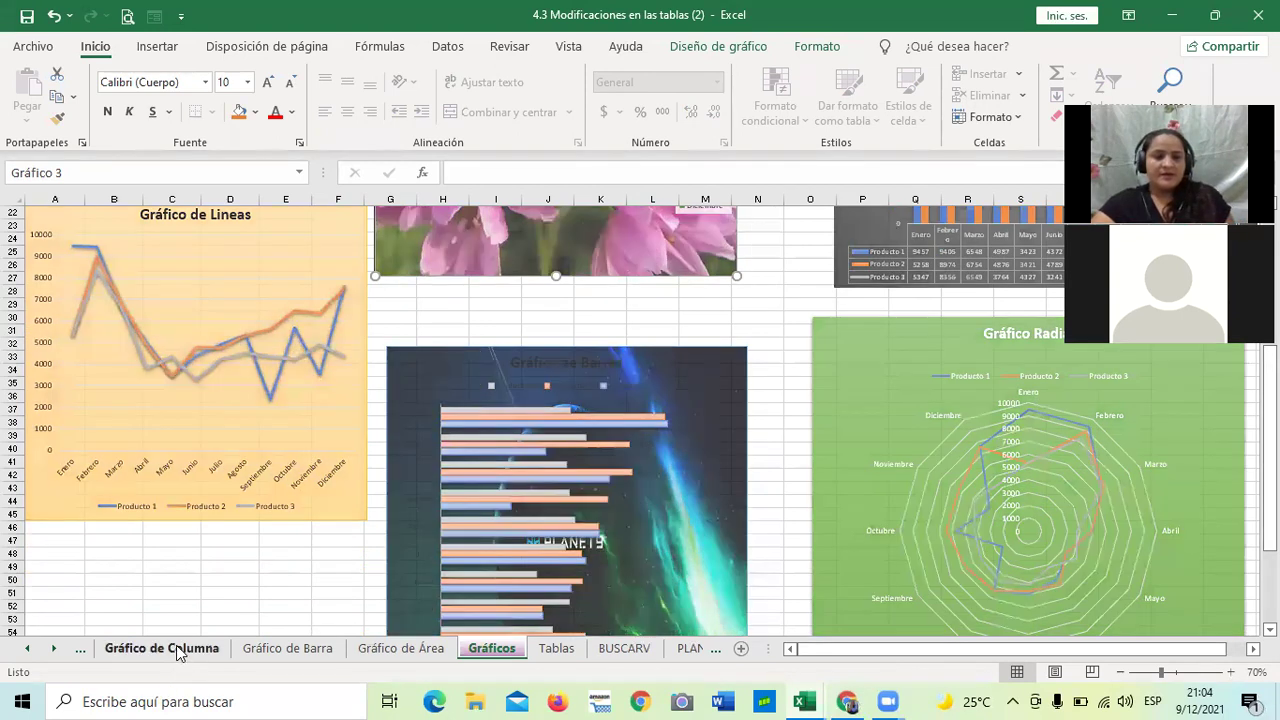
pyautogui.click(175, 650)
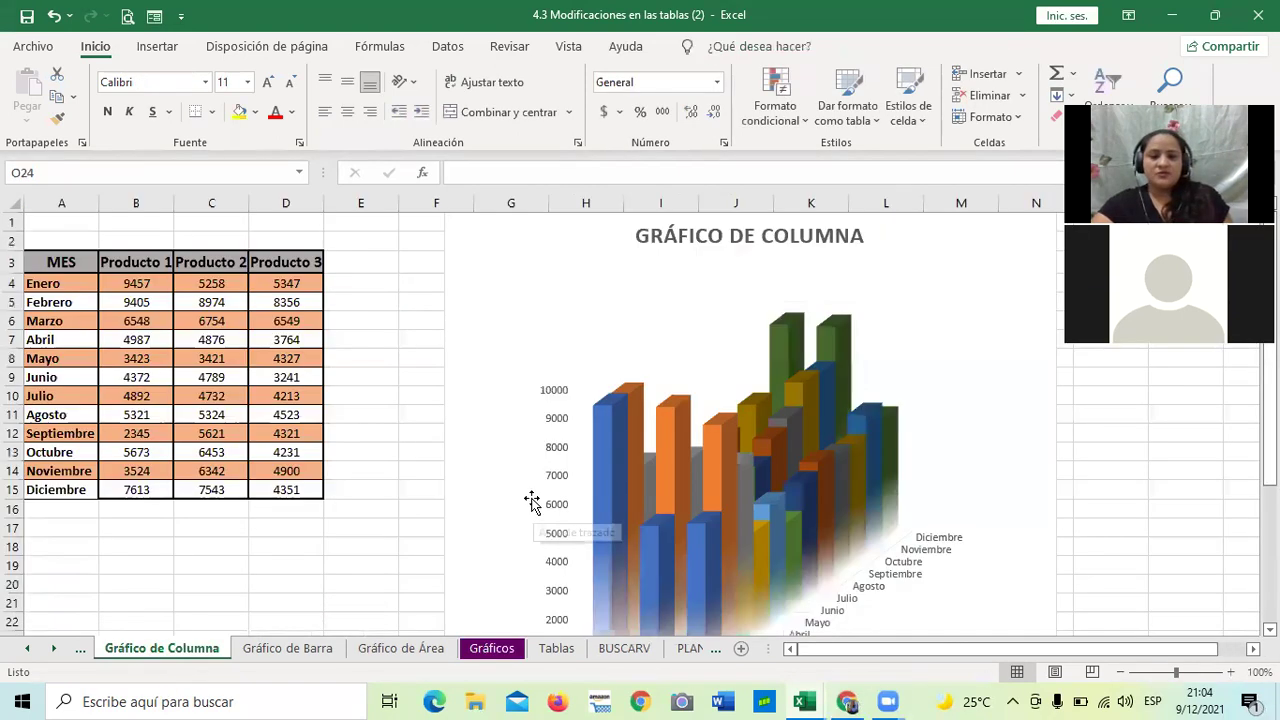
# Step: Shrink the 3D column chart's plot area from its corner handle
pyautogui.scroll(-1, 540, 500)
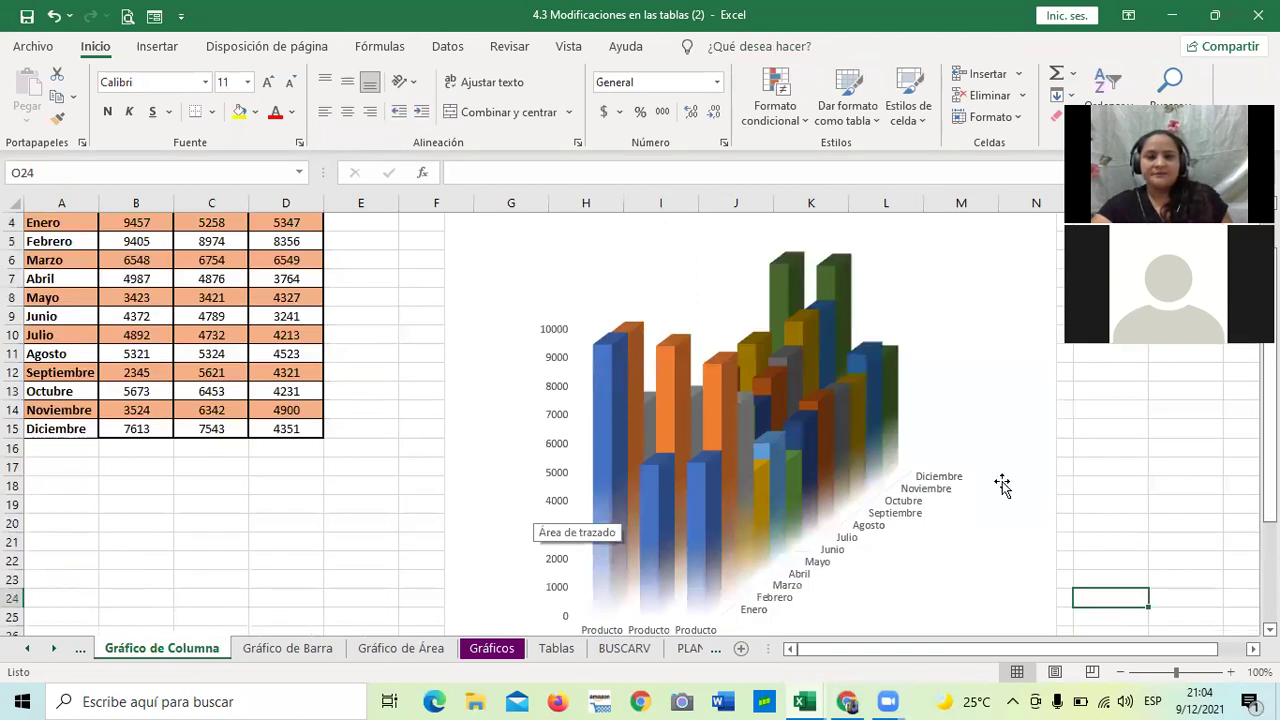
pyautogui.scroll(-2, 957, 474)
pyautogui.scroll(-1, 957, 474)
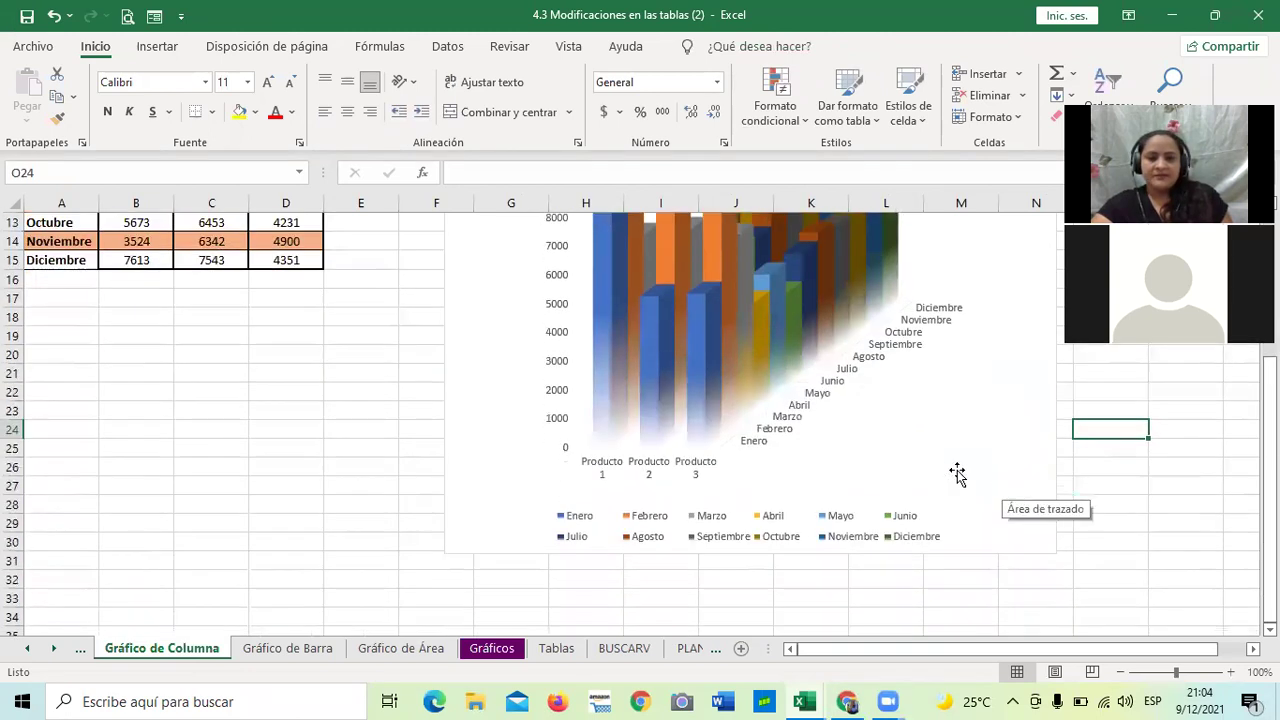
pyautogui.scroll(4, 957, 474)
pyautogui.scroll(-2, 957, 474)
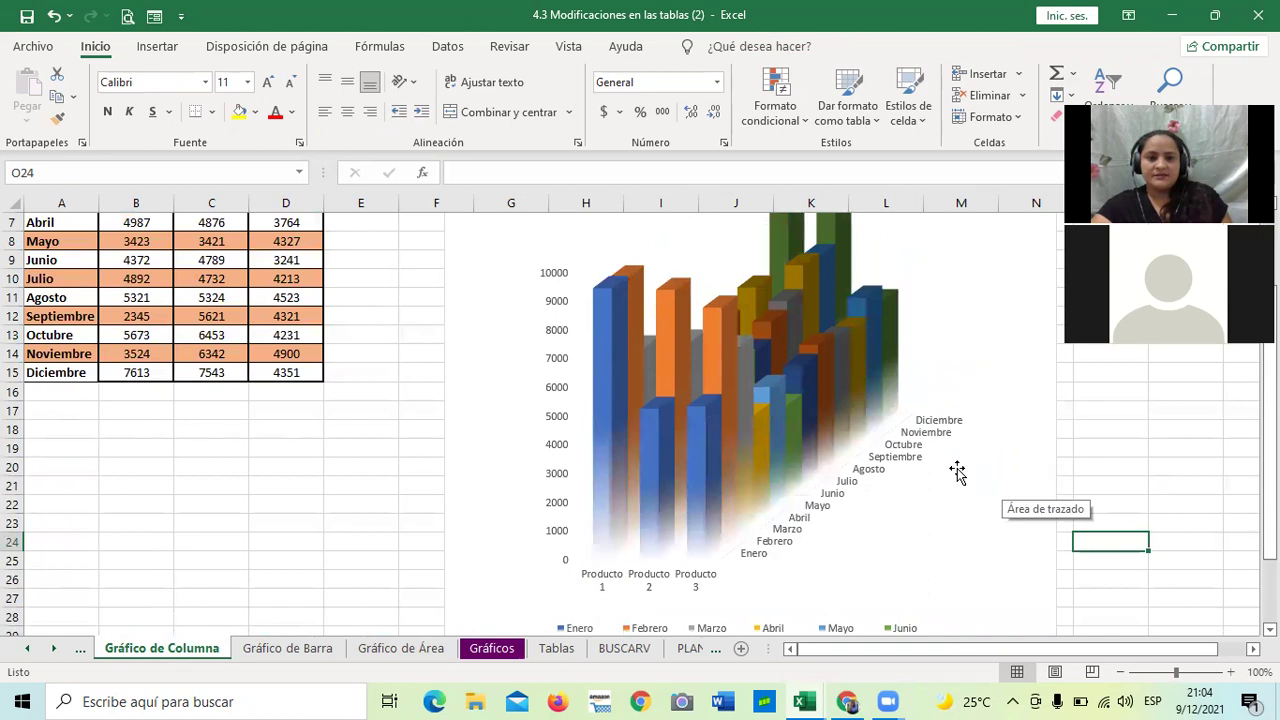
pyautogui.click(858, 356)
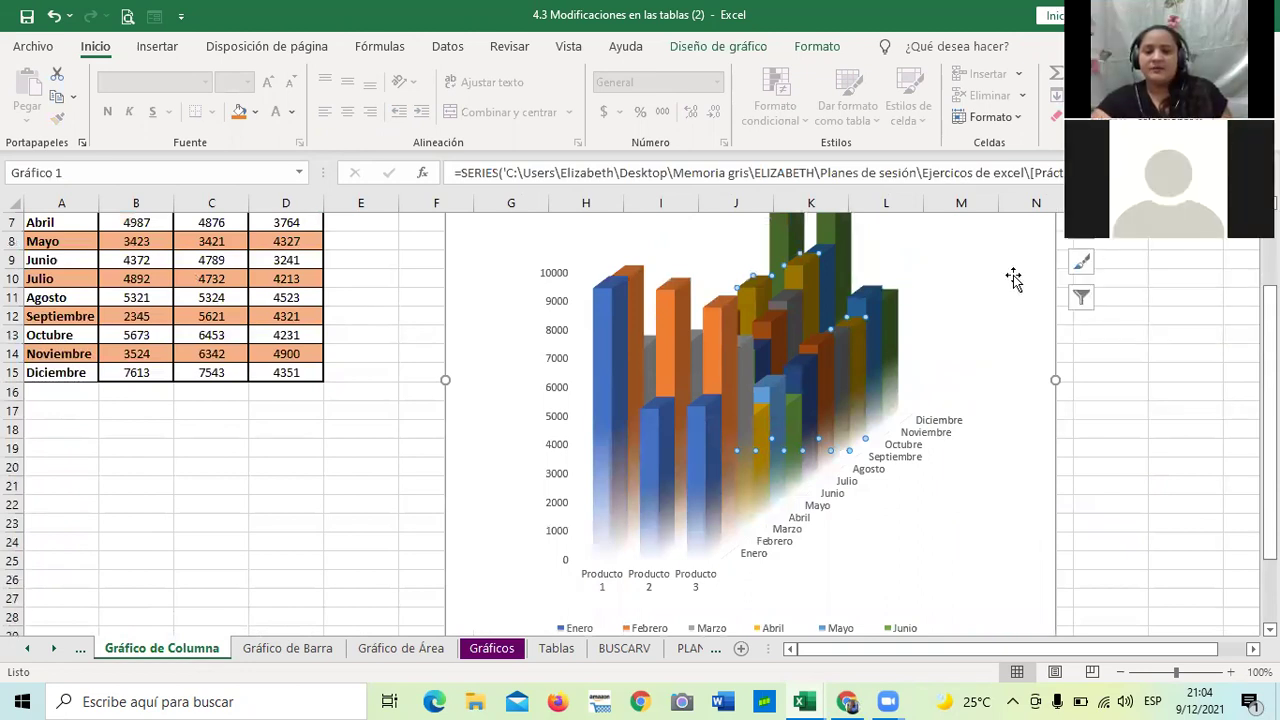
pyautogui.scroll(2, 980, 285)
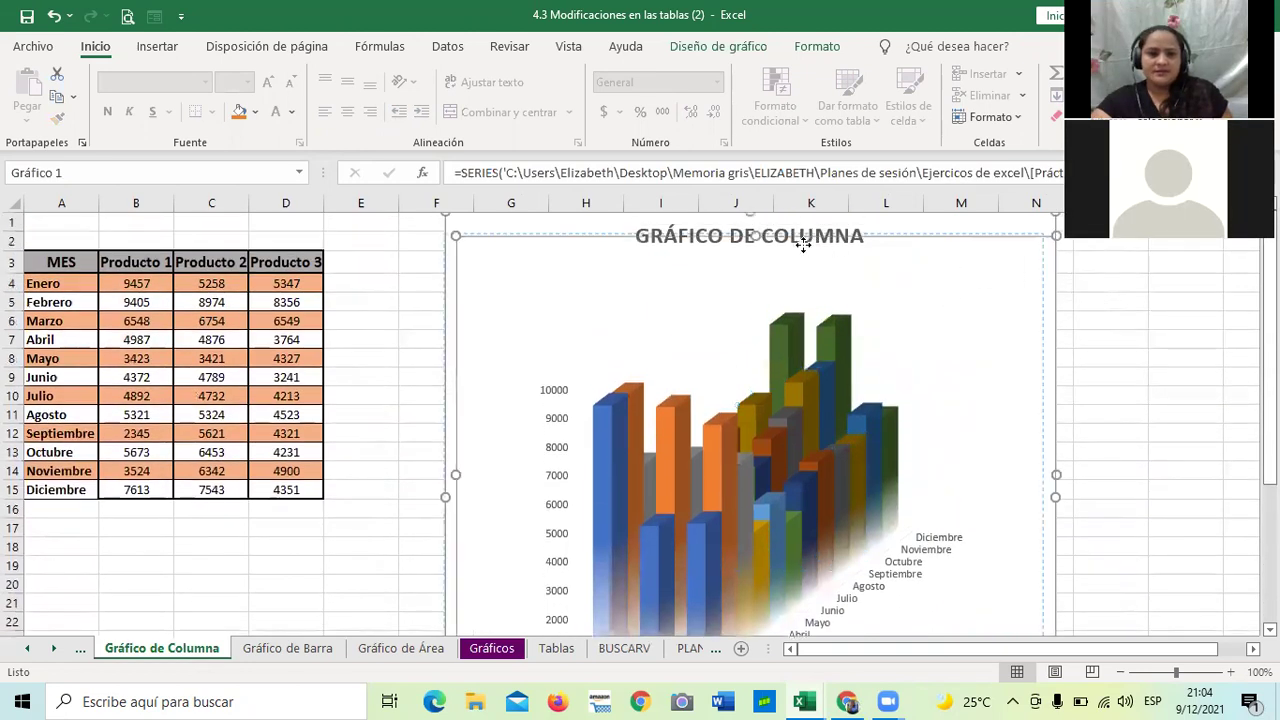
pyautogui.moveTo(534, 251); pyautogui.dragTo(522, 249)
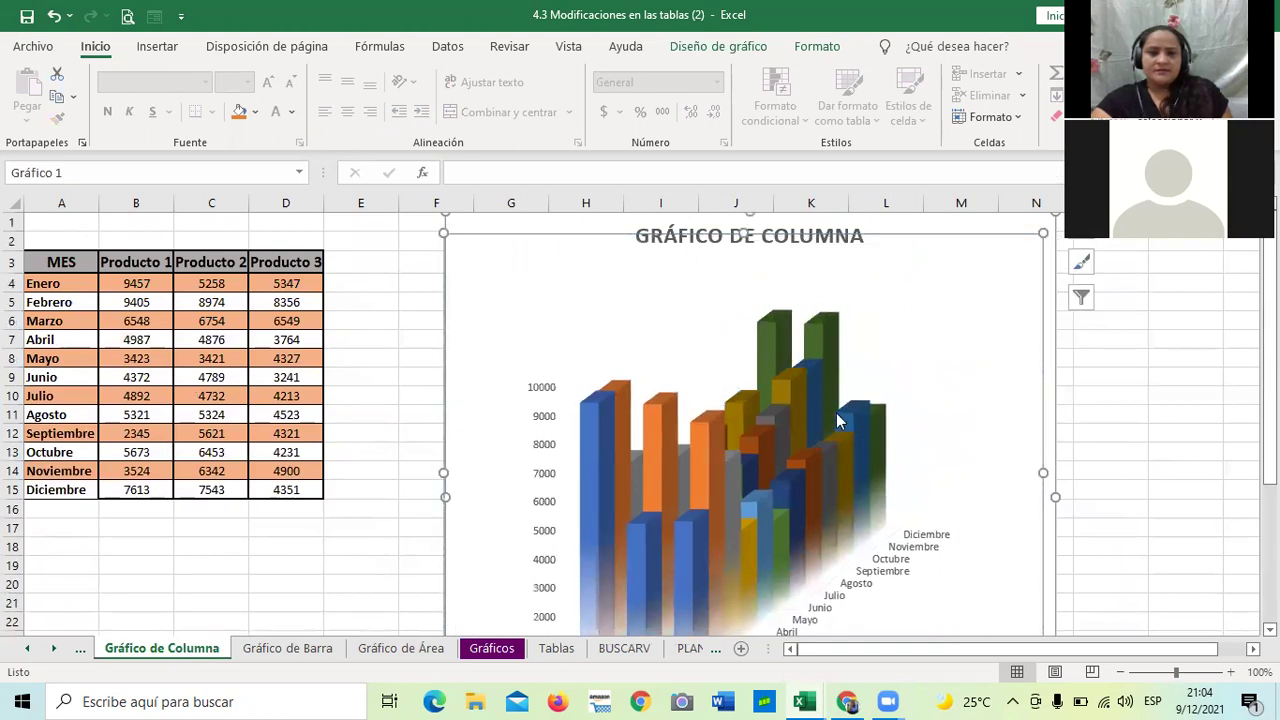
pyautogui.moveTo(1043, 233); pyautogui.dragTo(969, 304)
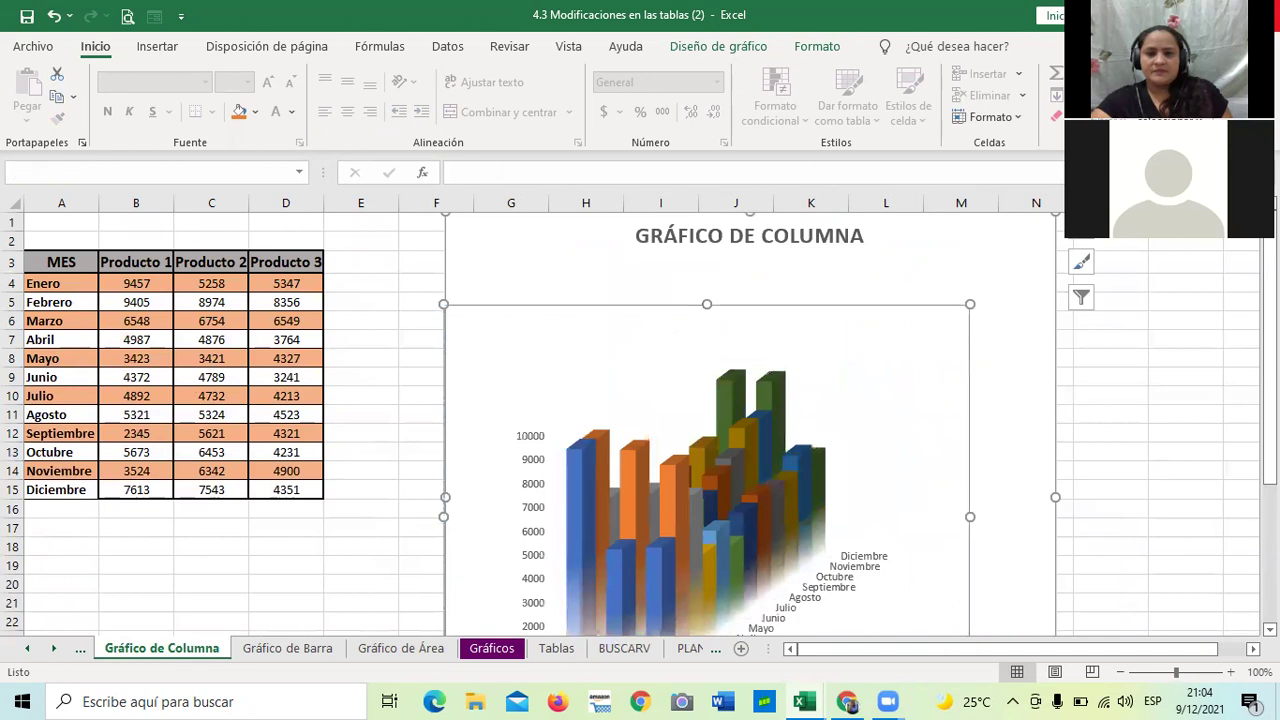
# Step: Resize the chart smaller from its top-right corner and move it beside the table
pyautogui.click(731, 383)
pyautogui.click(1025, 250)
pyautogui.moveTo(1054, 214); pyautogui.dragTo(948, 273)
pyautogui.moveTo(837, 331); pyautogui.dragTo(778, 270)
pyautogui.scroll(-2, 757, 411)
pyautogui.scroll(2, 757, 411)
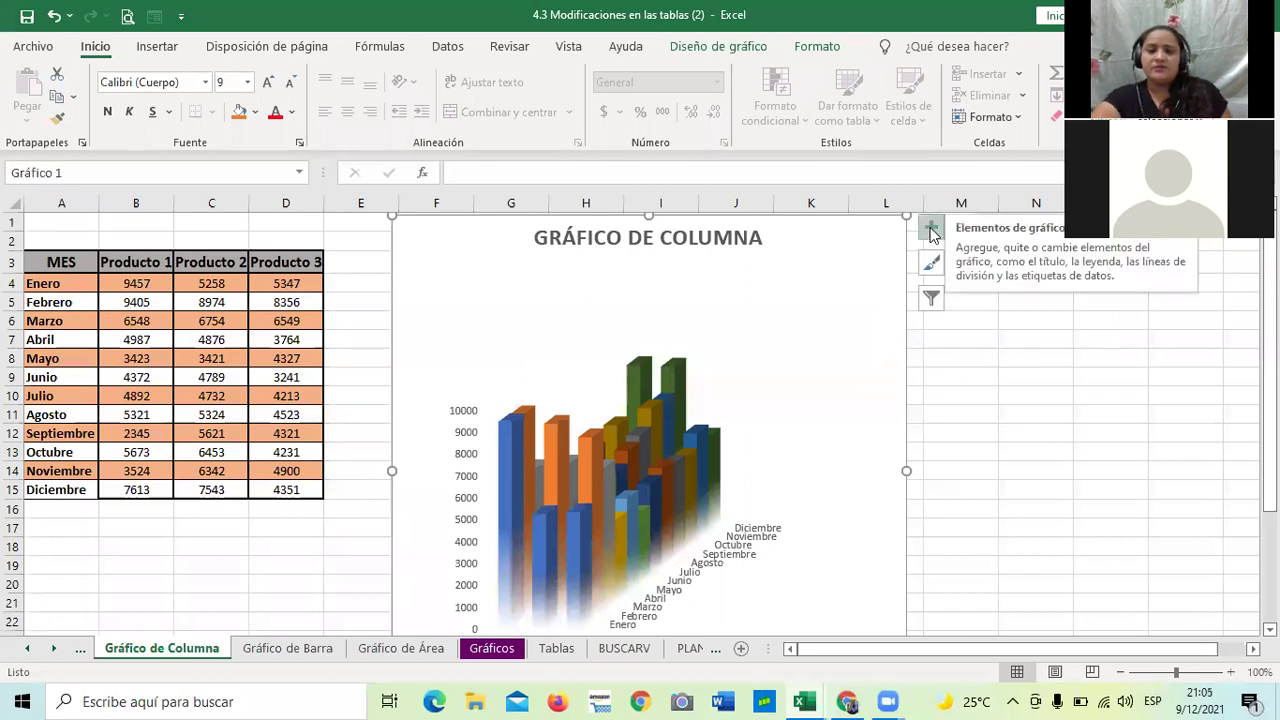
# Step: Try the data table, axes and chart title, keeping axes and a title but no data table
pyautogui.click(930, 230)
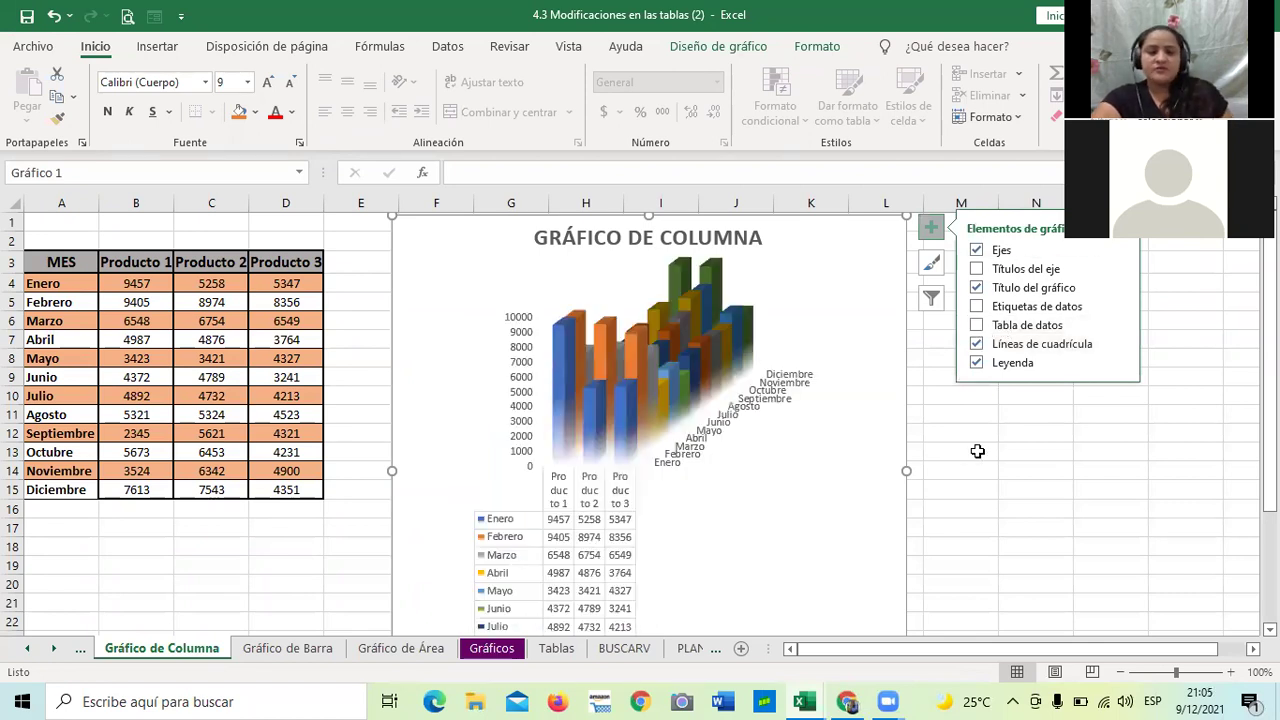
pyautogui.click(978, 325)
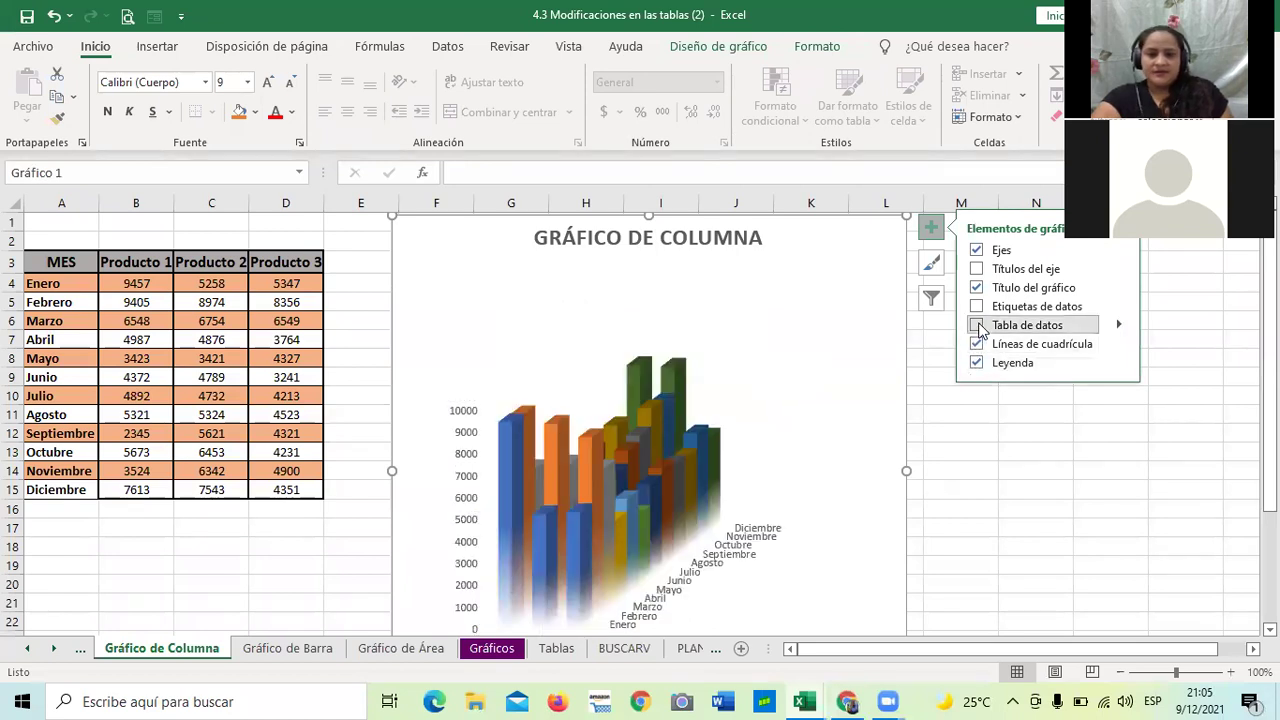
pyautogui.click(978, 325)
pyautogui.click(978, 251)
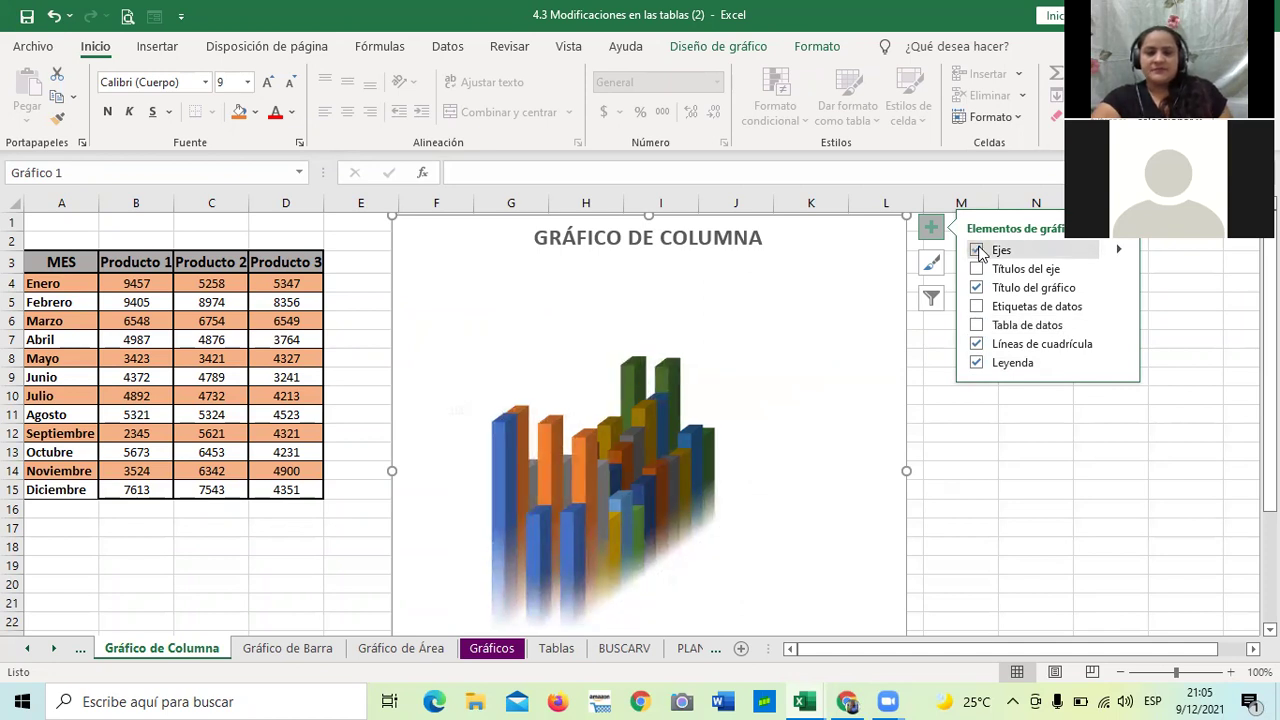
pyautogui.click(978, 251)
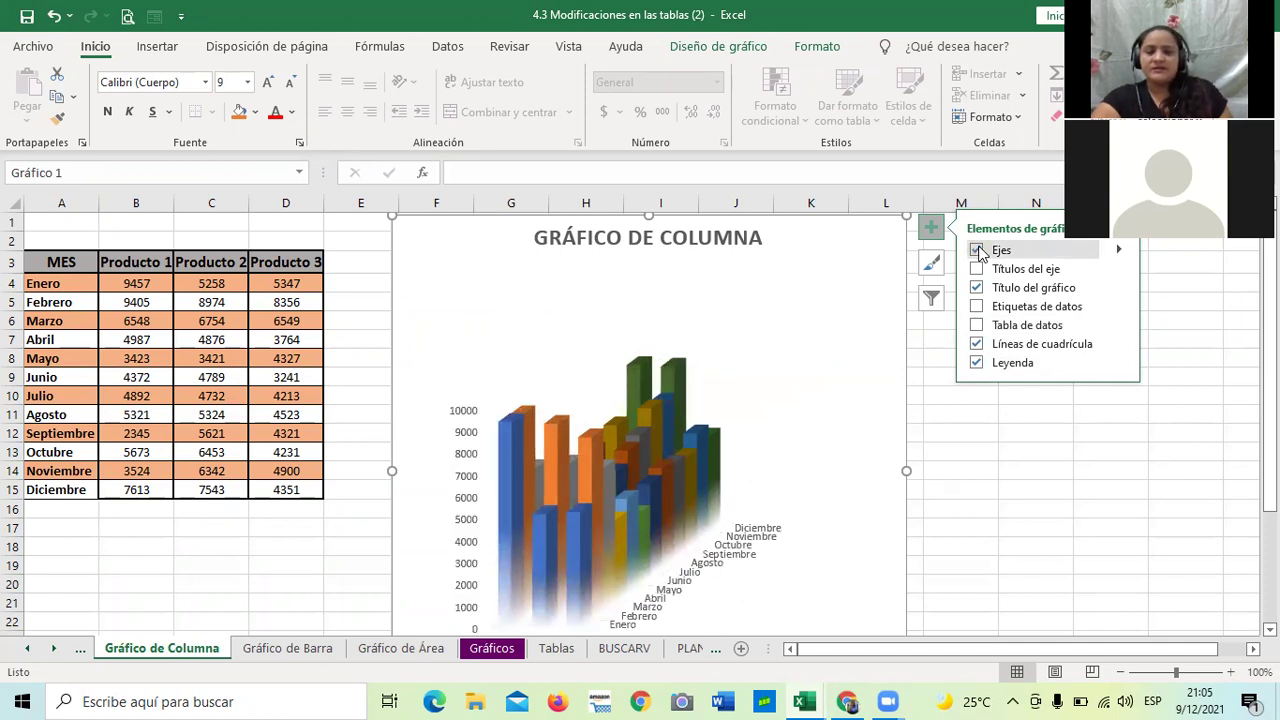
pyautogui.click(978, 251)
pyautogui.click(978, 251)
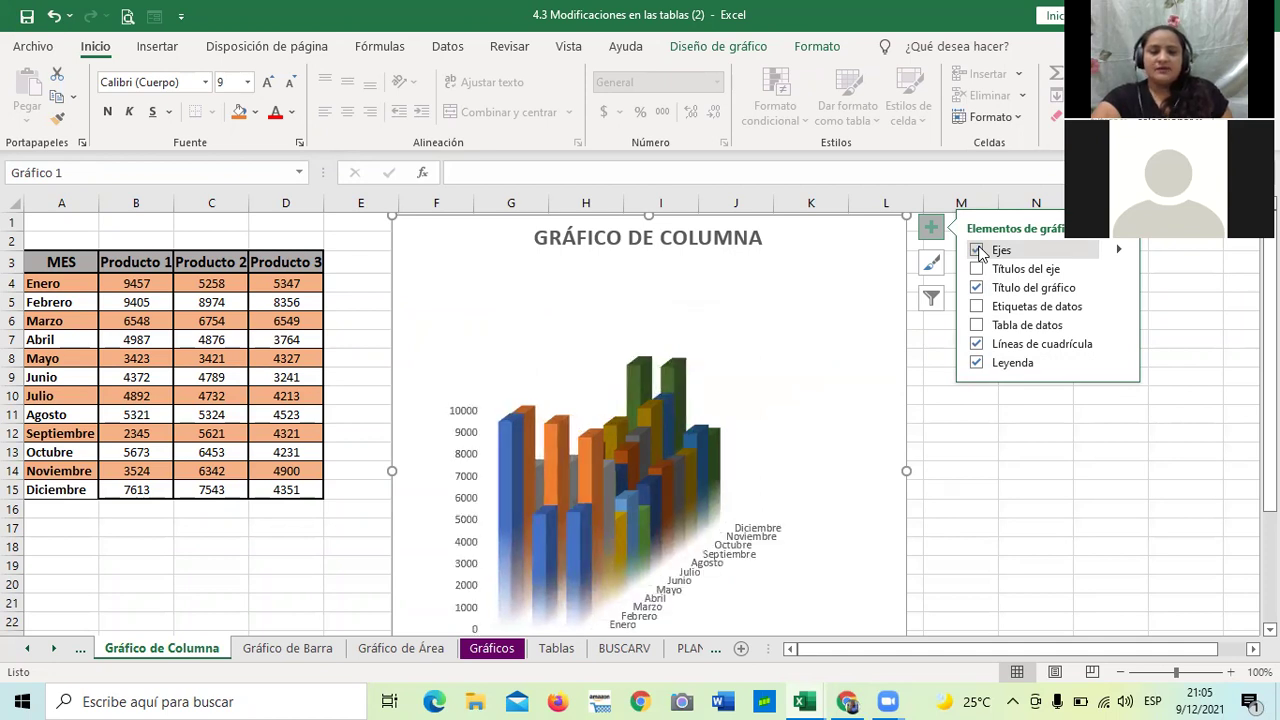
pyautogui.click(978, 251)
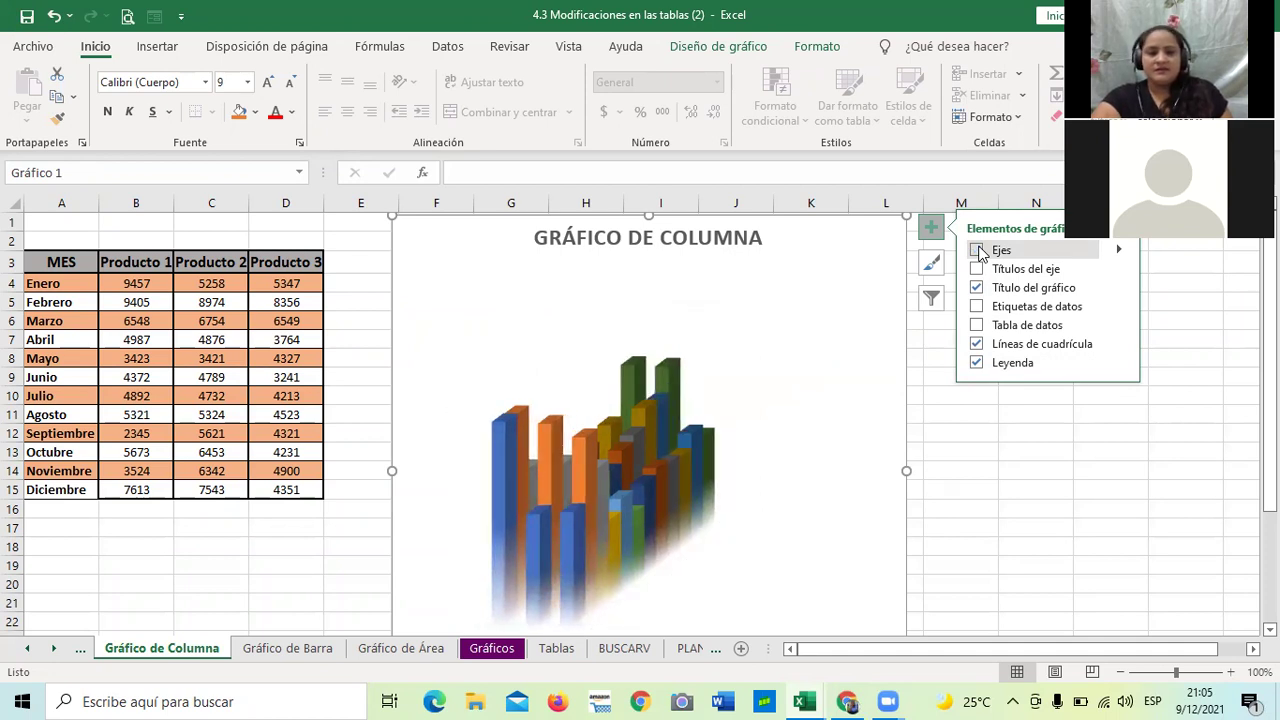
pyautogui.click(978, 251)
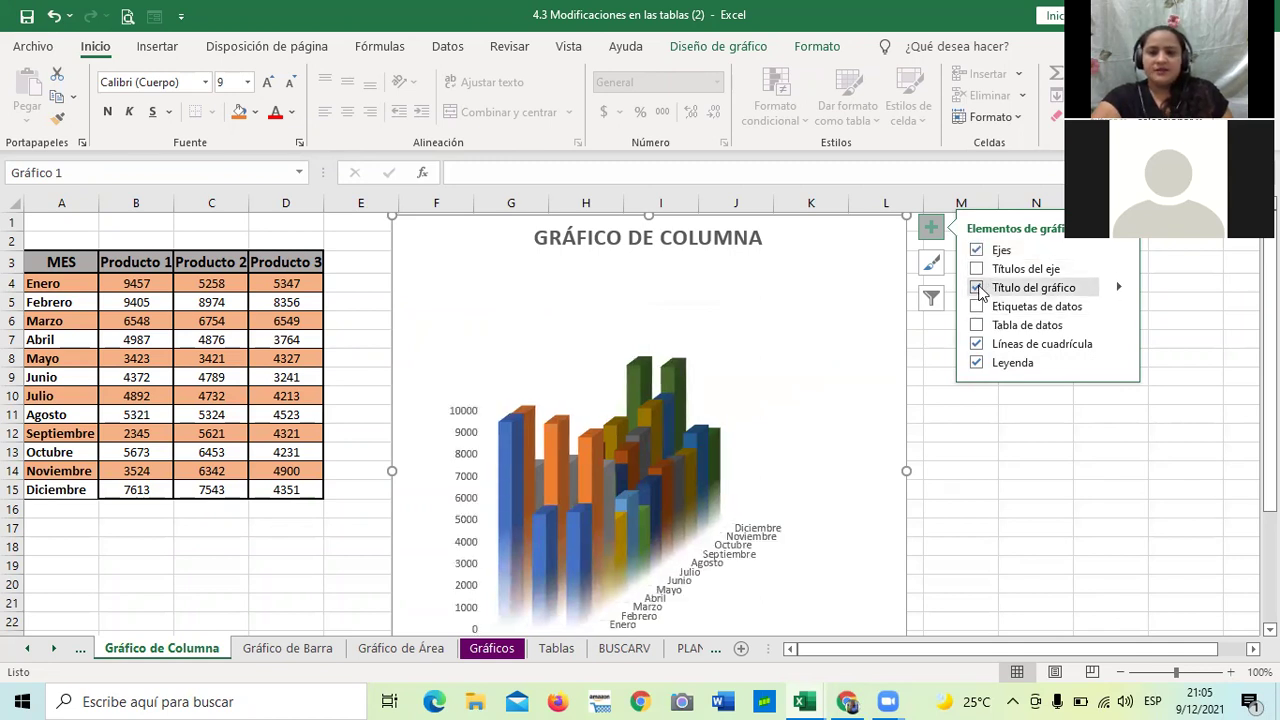
pyautogui.click(979, 289)
pyautogui.click(979, 289)
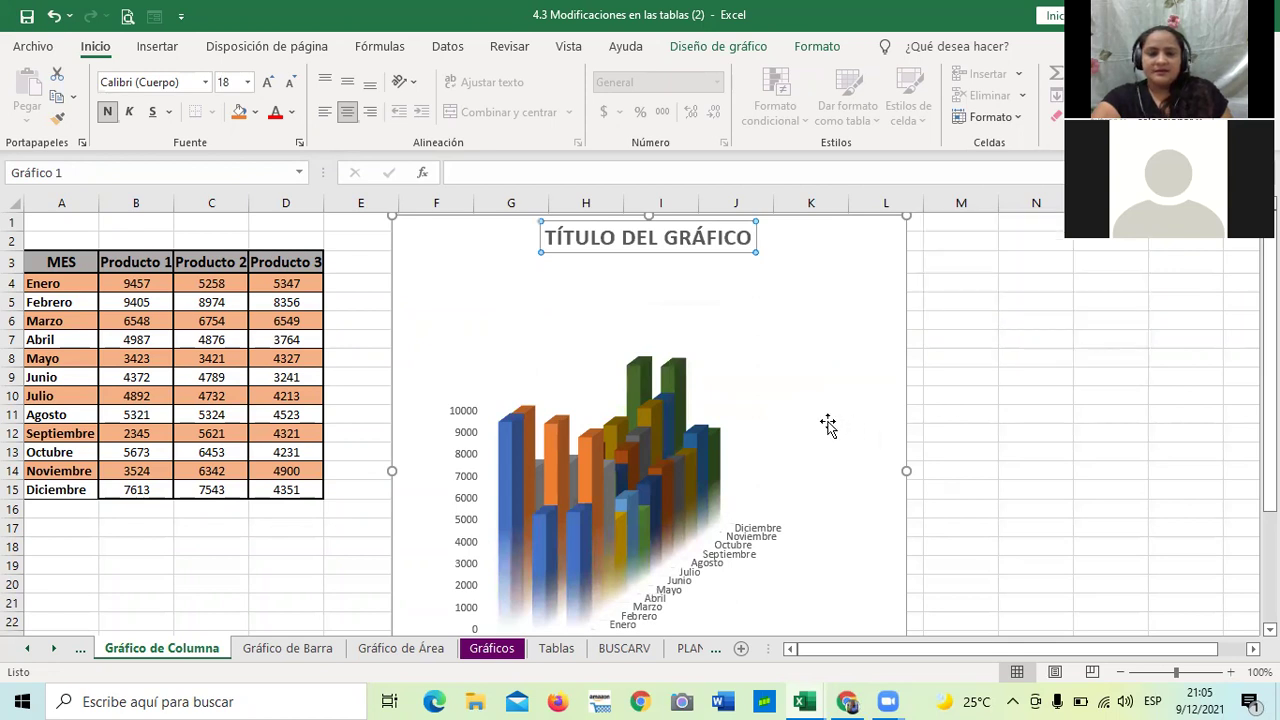
# Step: Try the legend and data labels on the columns, ending with neither shown
pyautogui.scroll(-2, 826, 421)
pyautogui.scroll(-2, 826, 421)
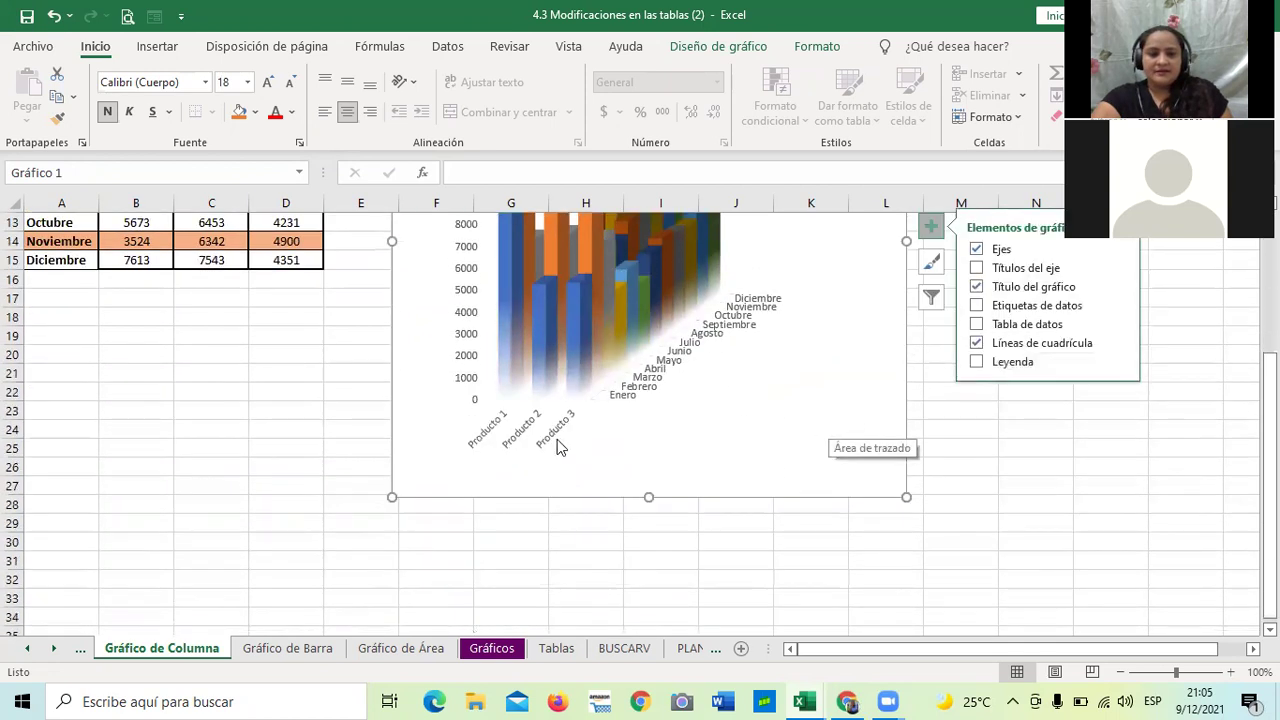
pyautogui.click(977, 362)
pyautogui.click(977, 364)
pyautogui.click(977, 362)
pyautogui.click(977, 362)
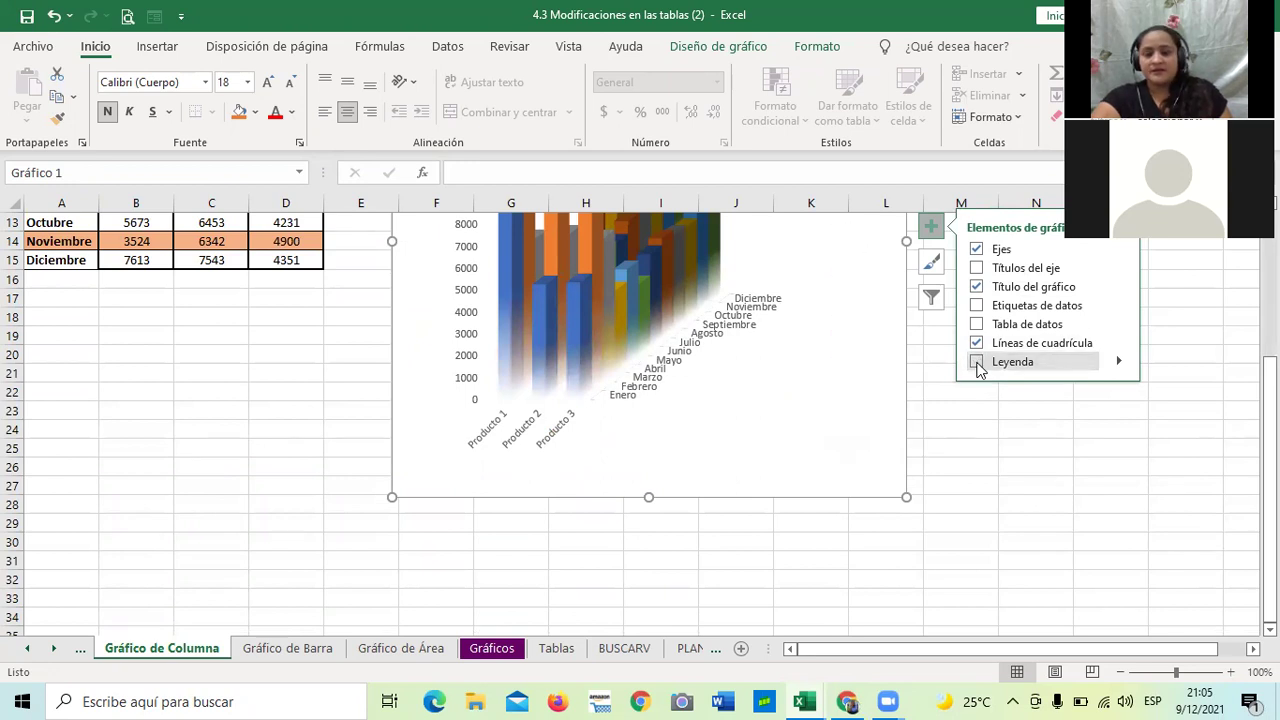
pyautogui.click(977, 362)
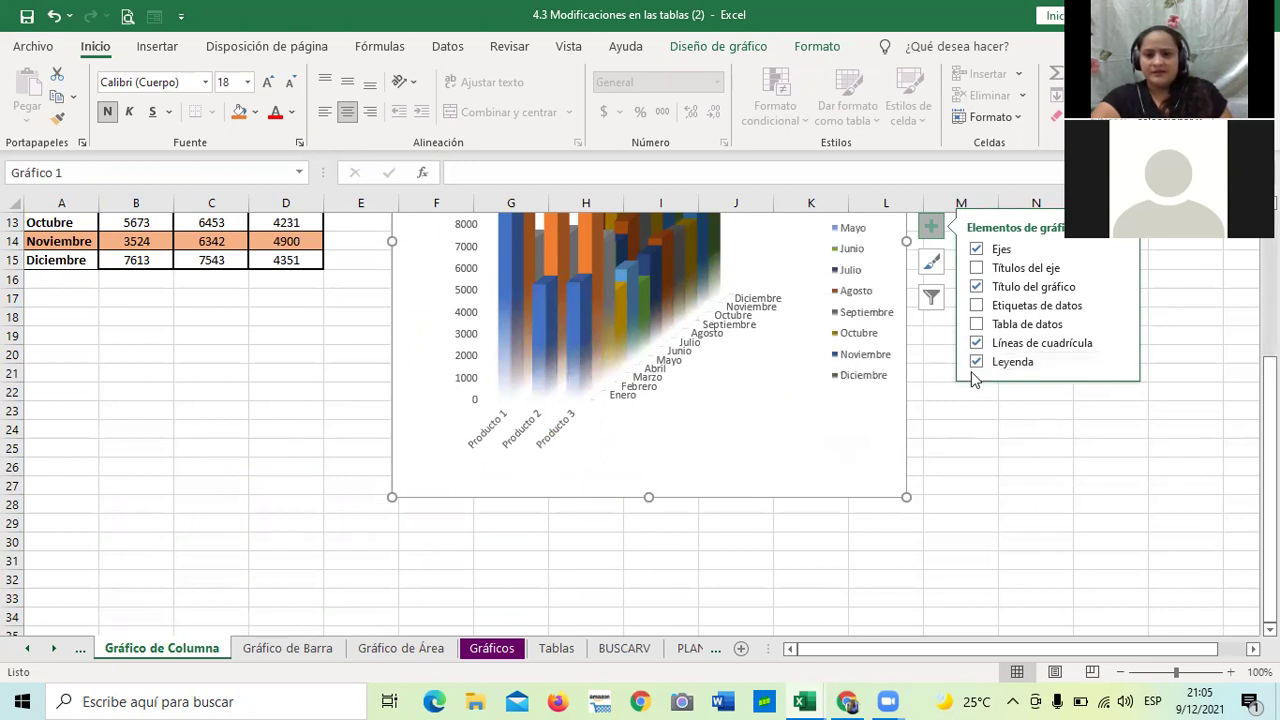
pyautogui.scroll(1, 966, 434)
pyautogui.scroll(2, 966, 434)
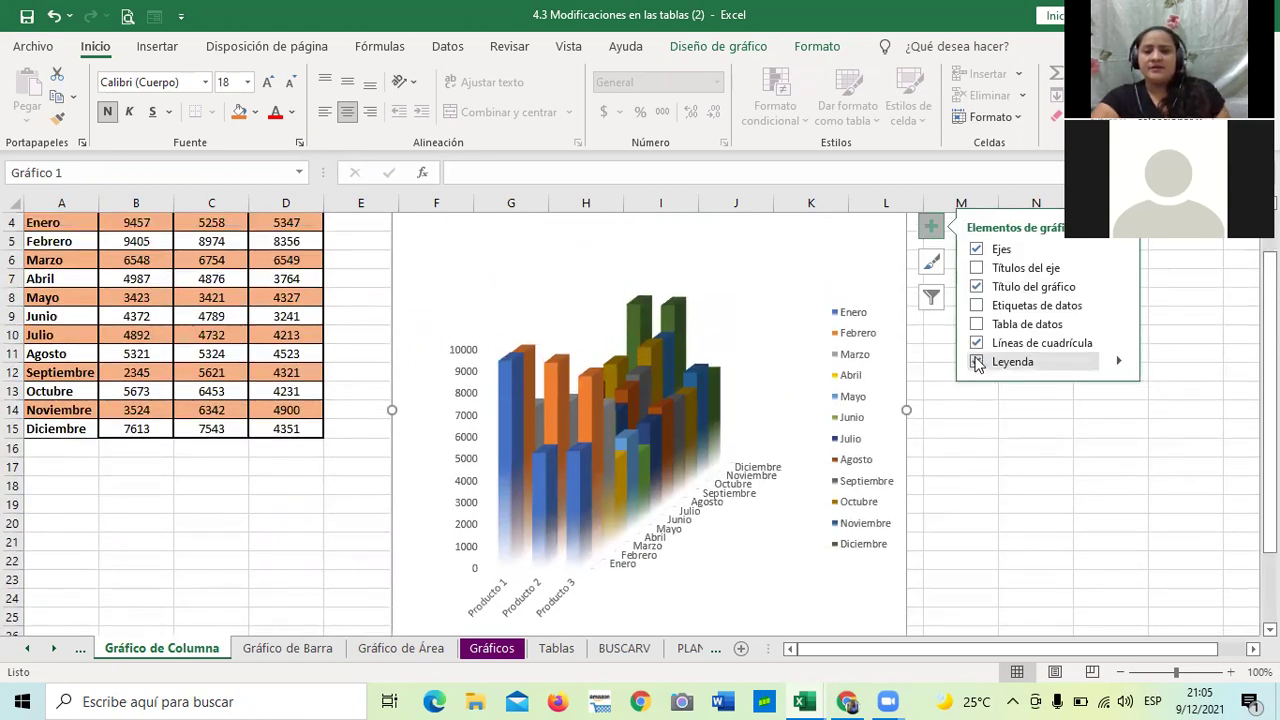
pyautogui.click(977, 362)
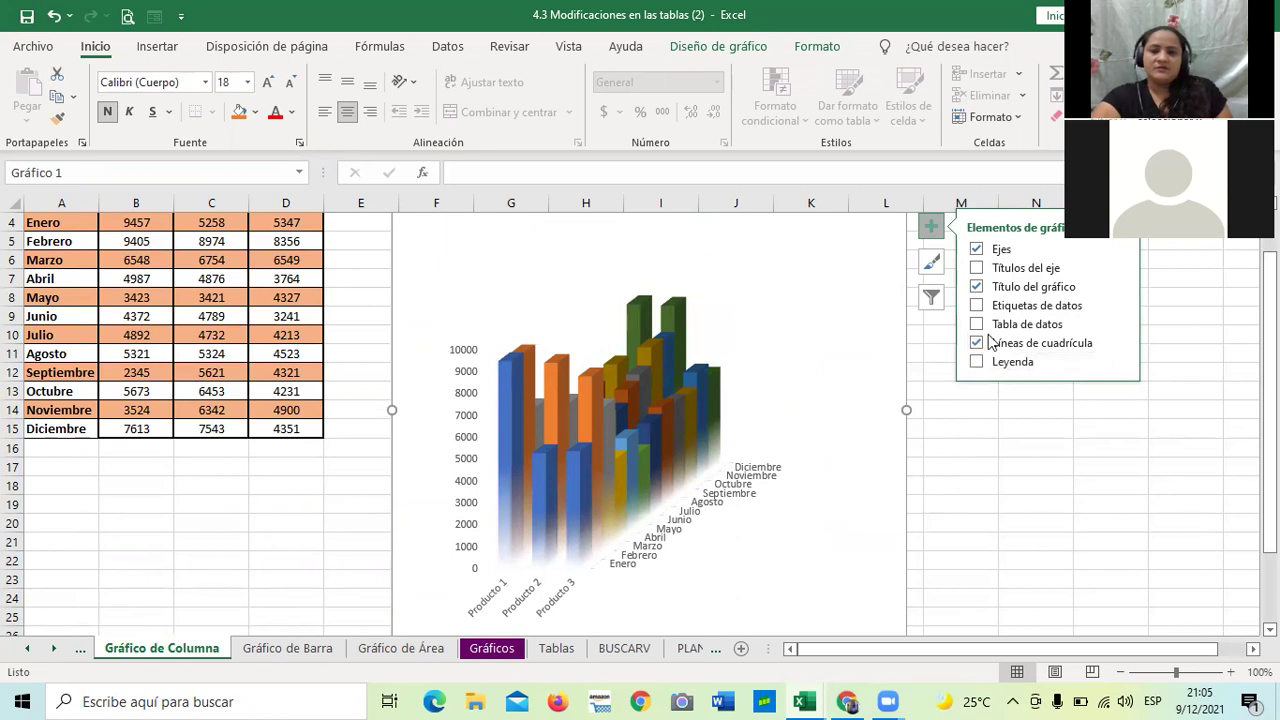
pyautogui.click(978, 306)
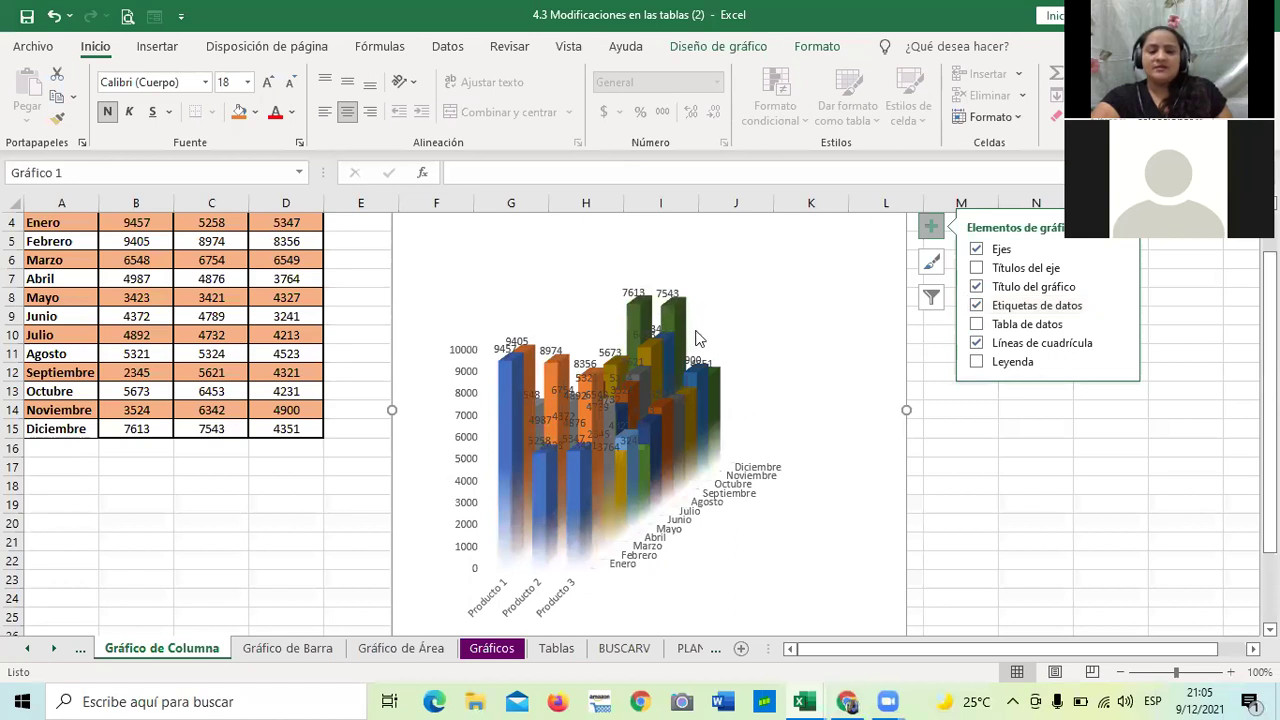
pyautogui.click(977, 306)
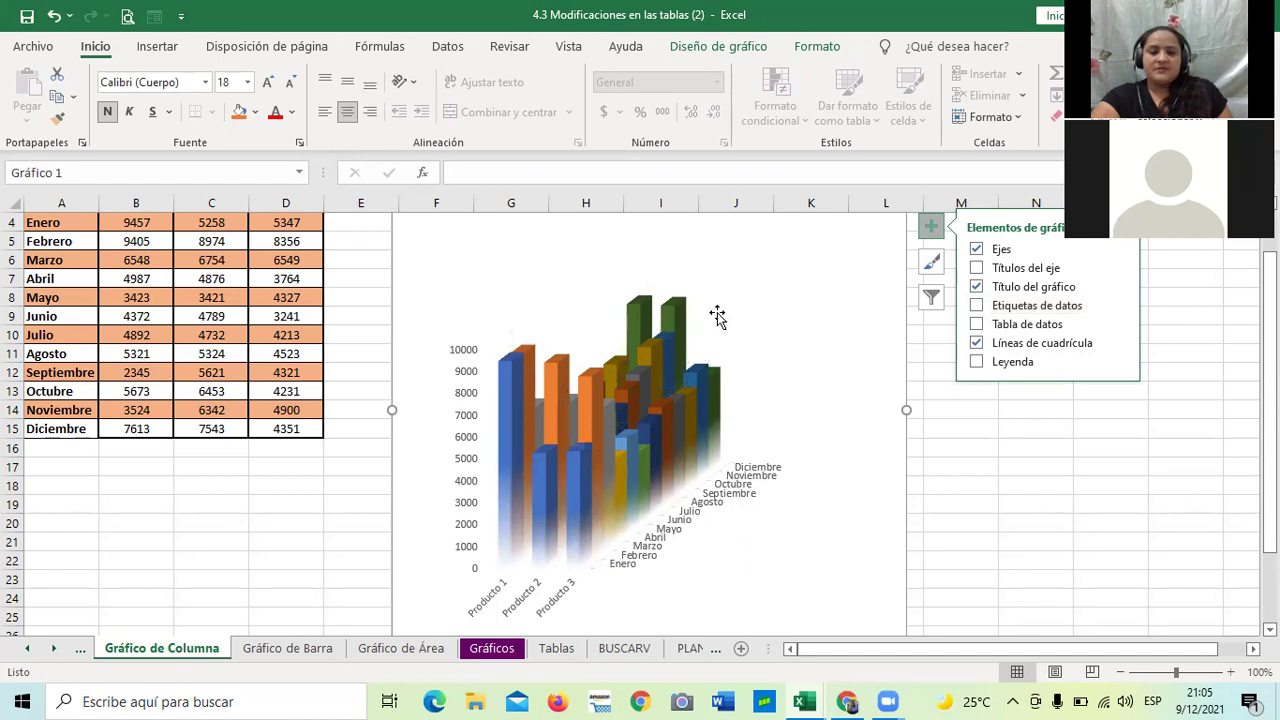
pyautogui.scroll(-1, 713, 390)
pyautogui.scroll(-2, 713, 390)
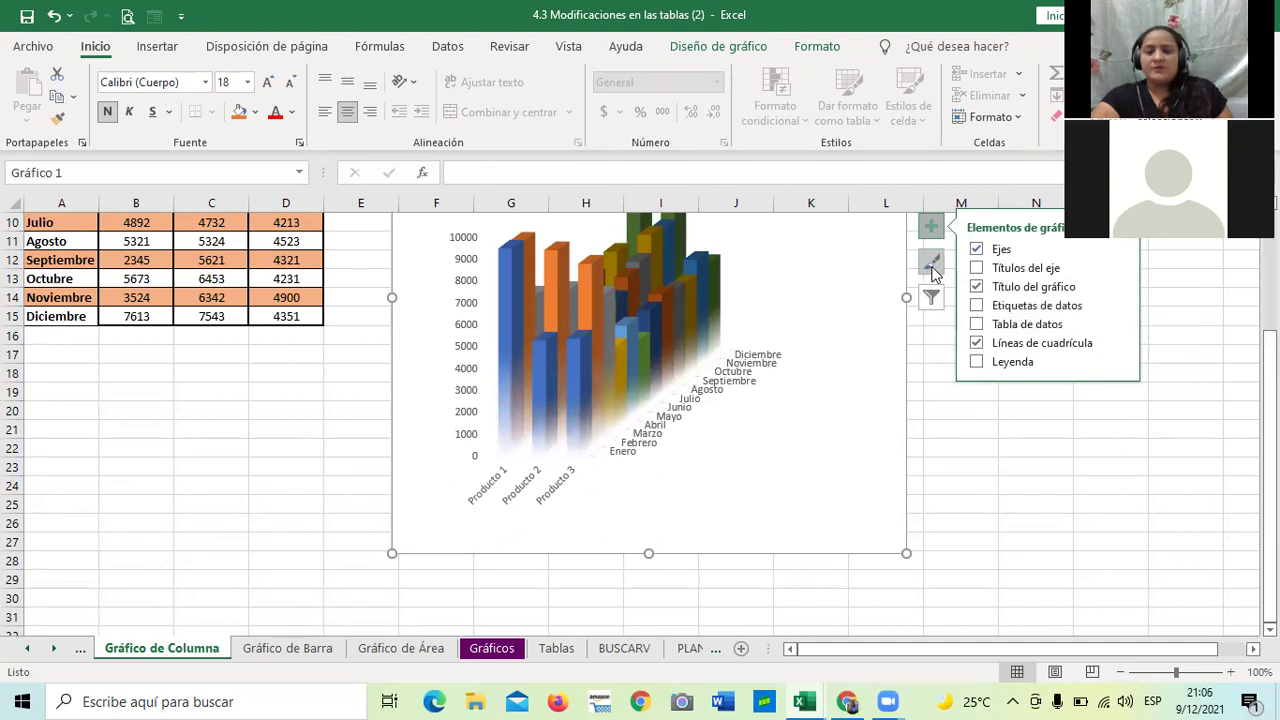
# Step: Browse the chart's style thumbnails and colour palettes
pyautogui.click(932, 264)
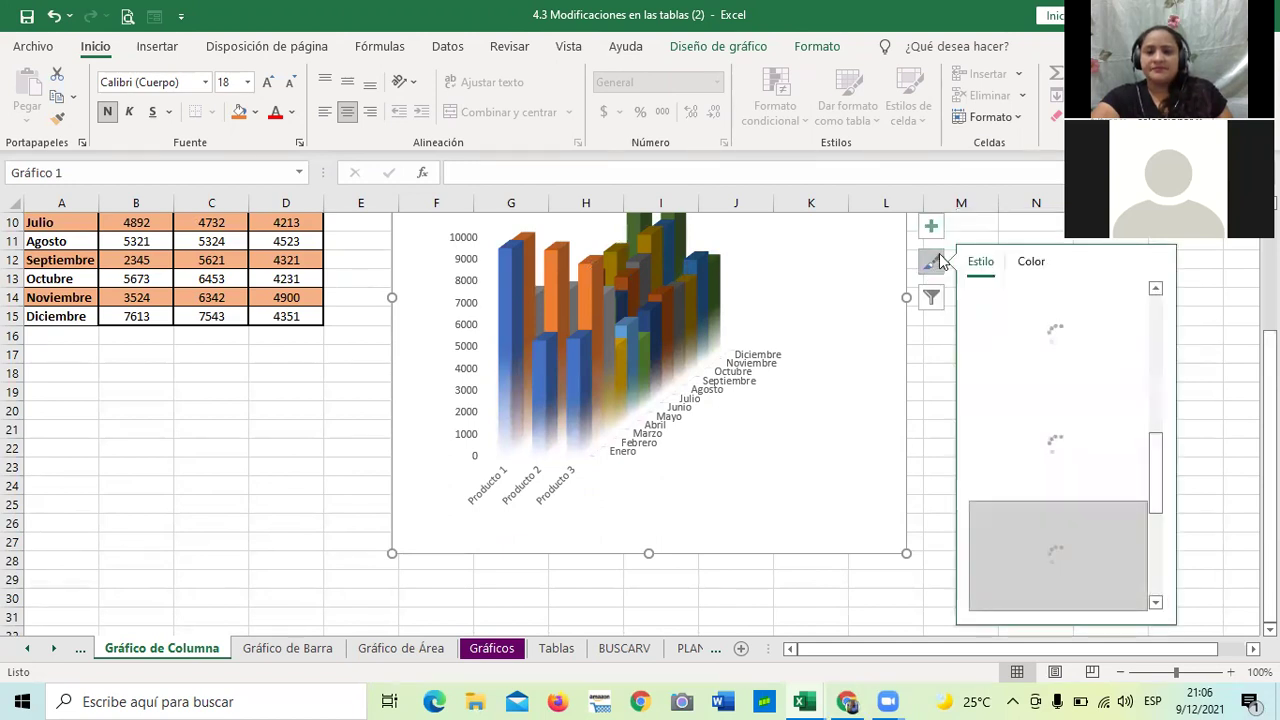
pyautogui.click(1030, 264)
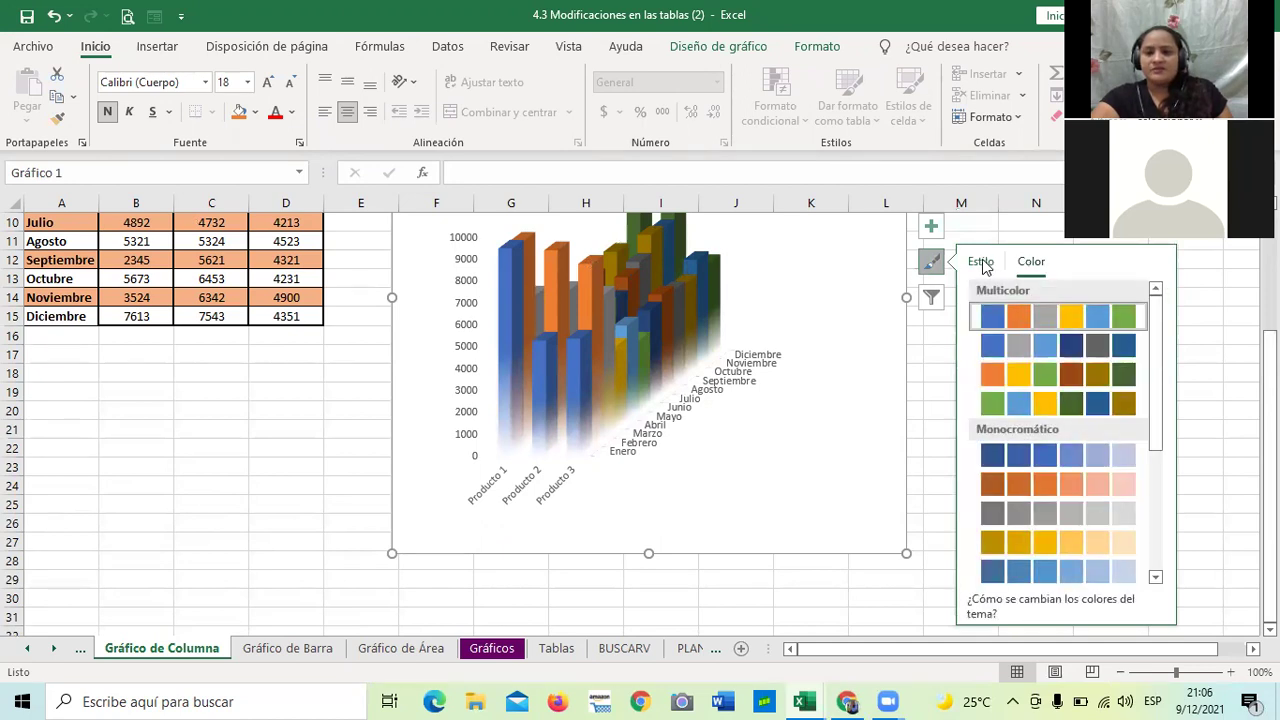
pyautogui.click(981, 263)
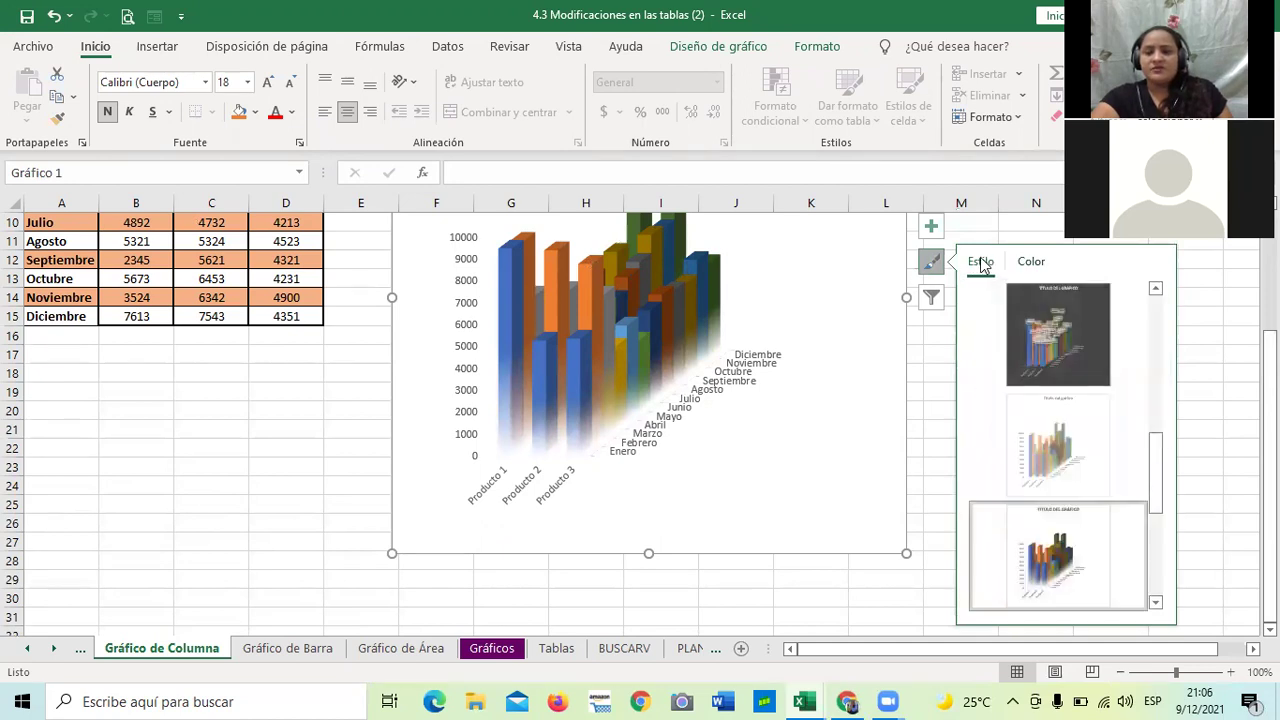
# Step: Review the month and product series in the chart filter list, then show Diseño de gráfico
pyautogui.click(931, 300)
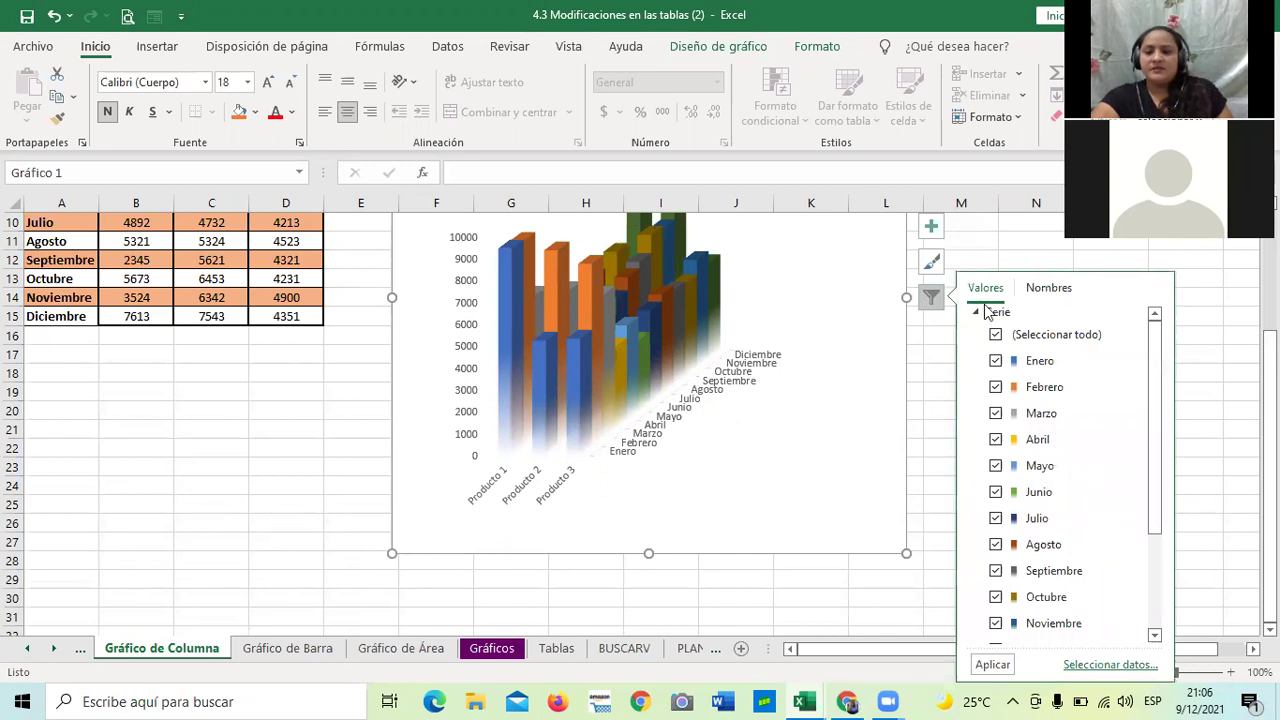
pyautogui.scroll(-2, 990, 335)
pyautogui.scroll(-3, 1016, 340)
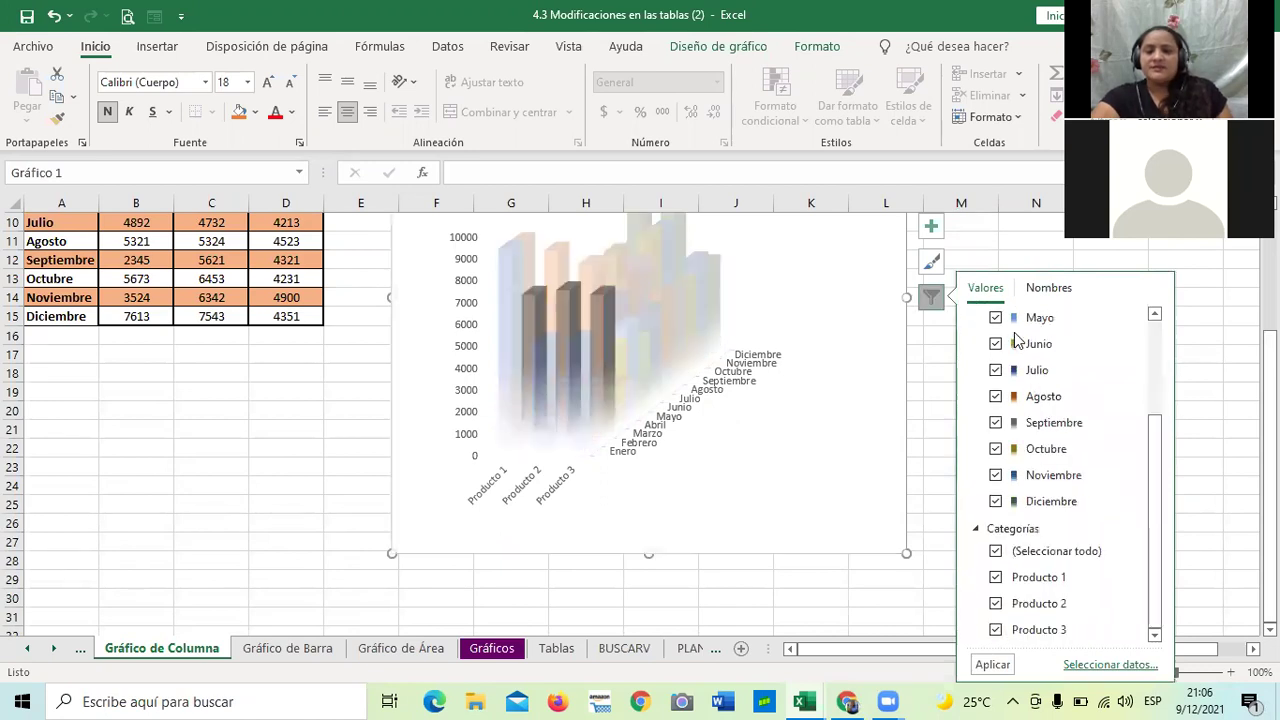
pyautogui.scroll(2, 1016, 340)
pyautogui.scroll(3, 1016, 340)
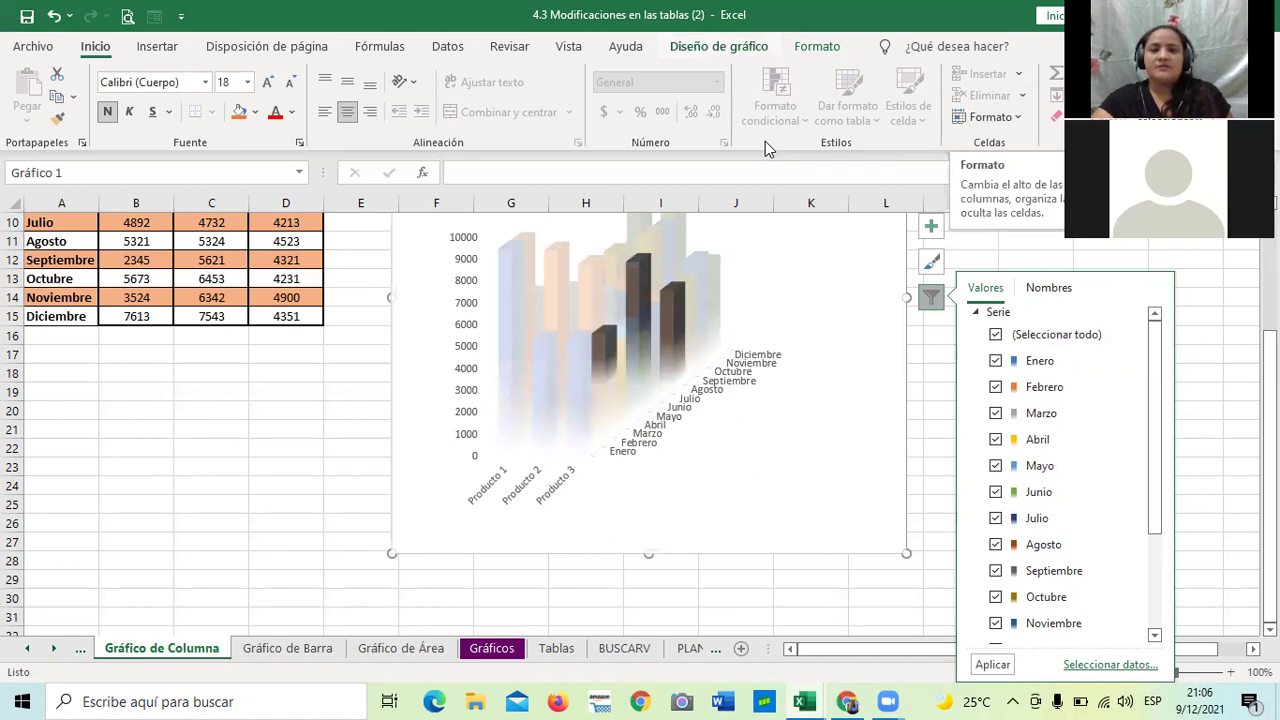
pyautogui.click(718, 46)
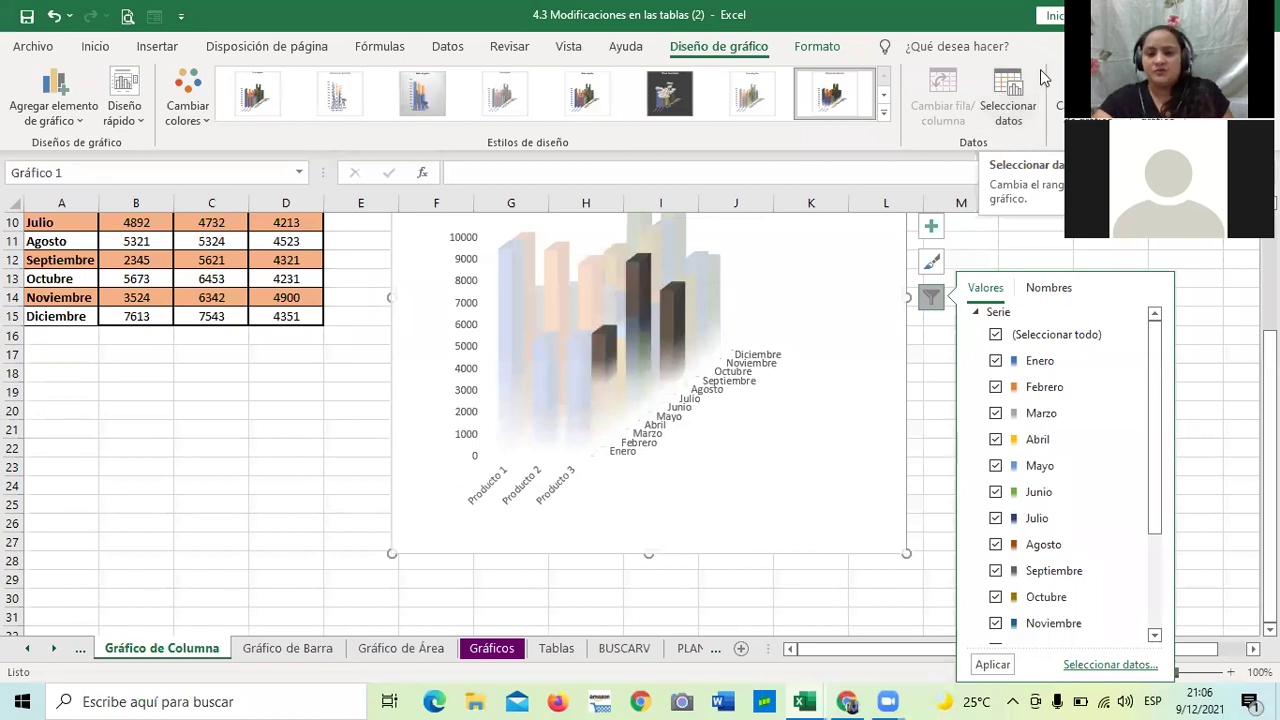
pyautogui.click(995, 361)
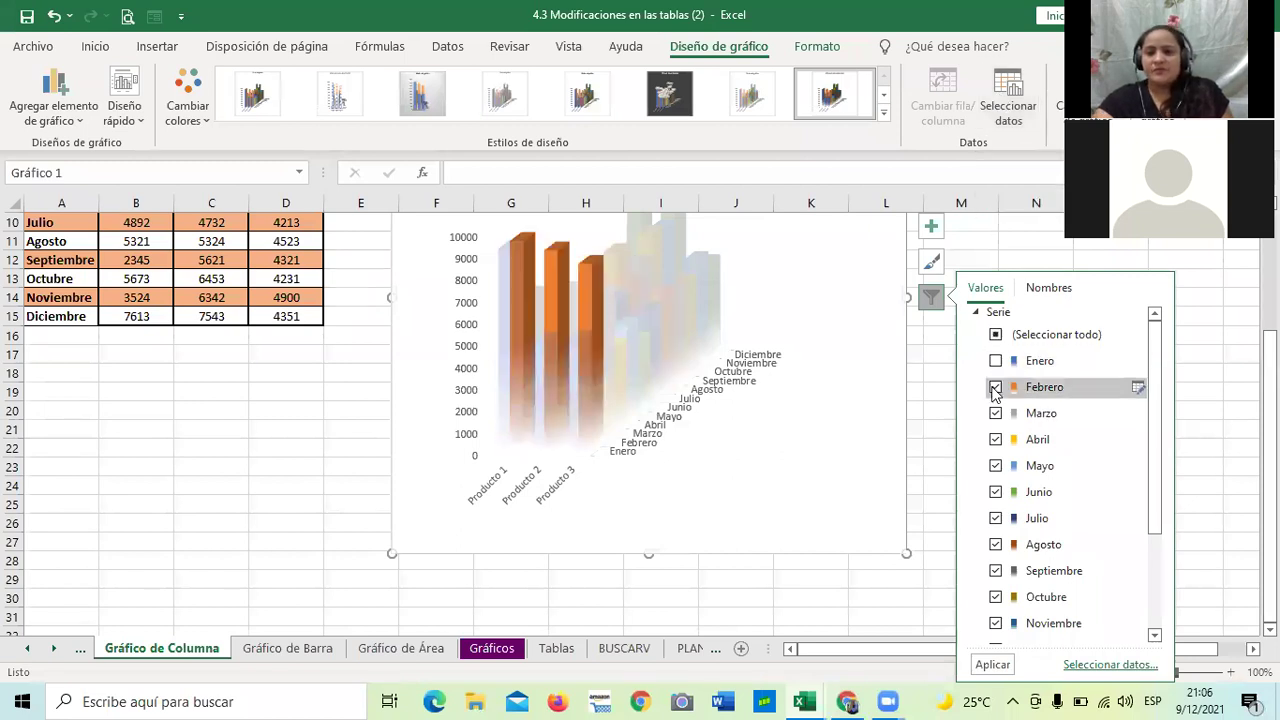
pyautogui.click(995, 413)
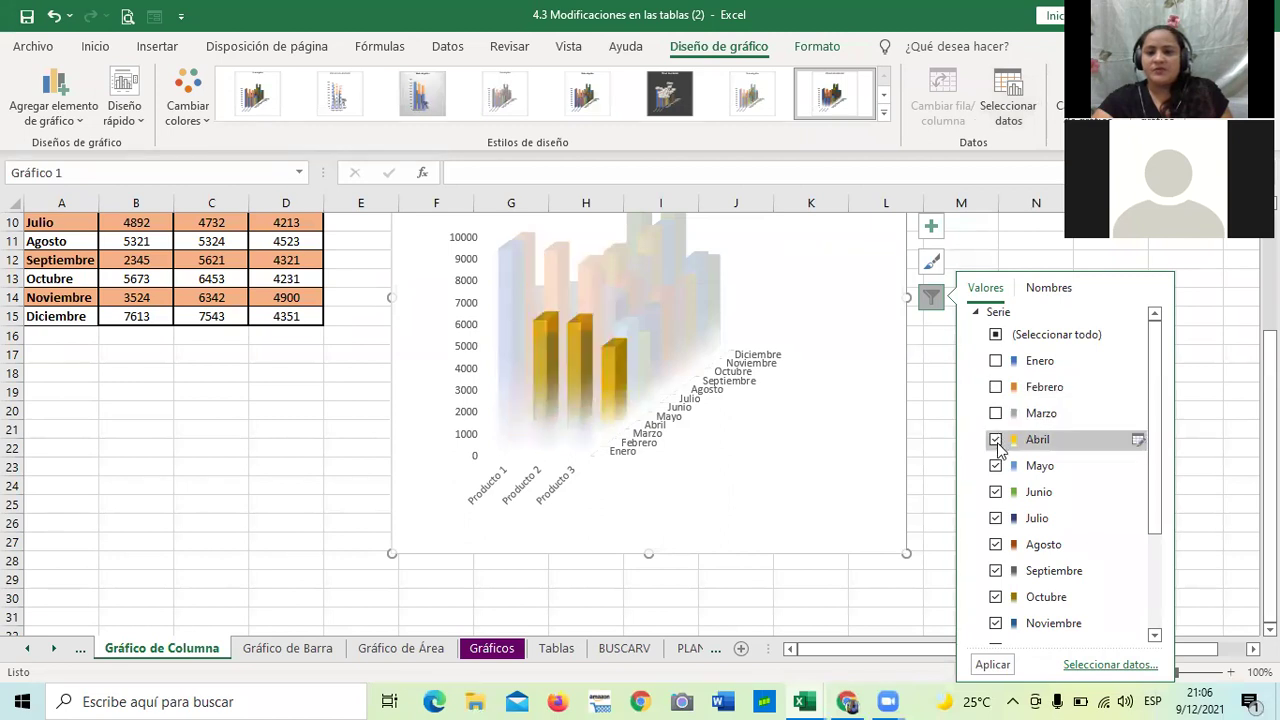
pyautogui.click(995, 439)
pyautogui.click(995, 465)
pyautogui.click(838, 510)
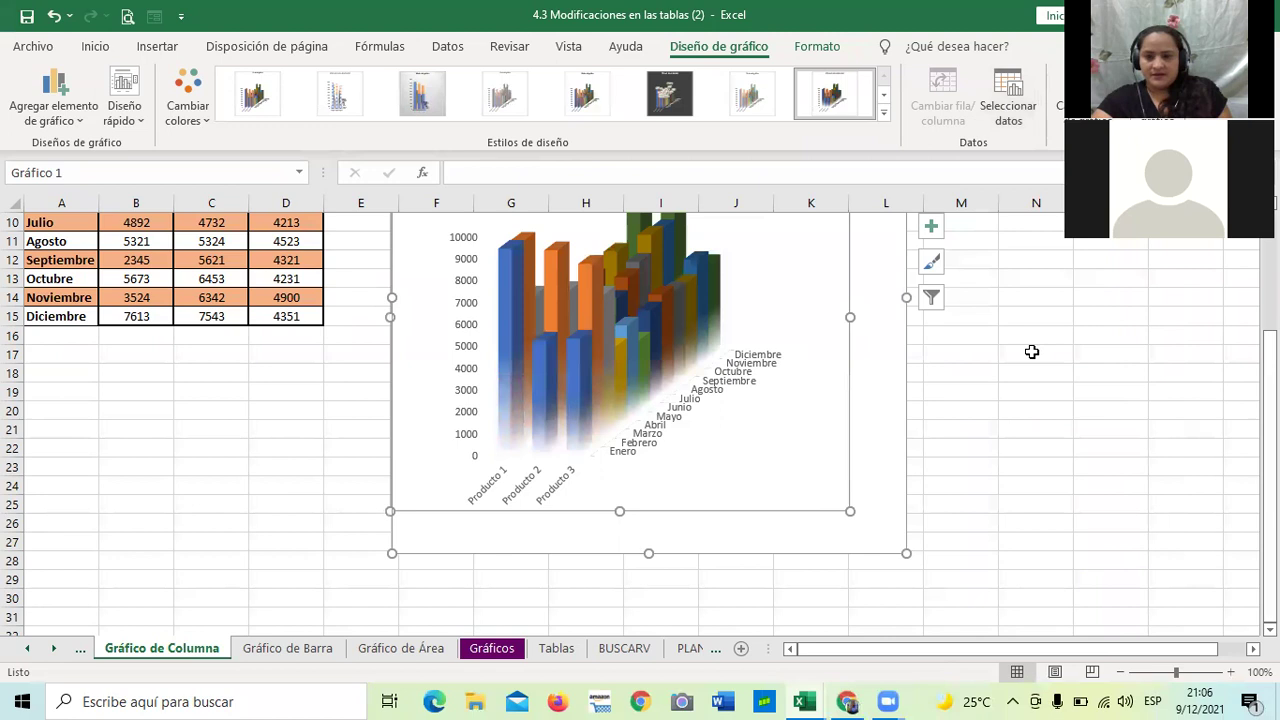
pyautogui.click(933, 299)
pyautogui.click(995, 335)
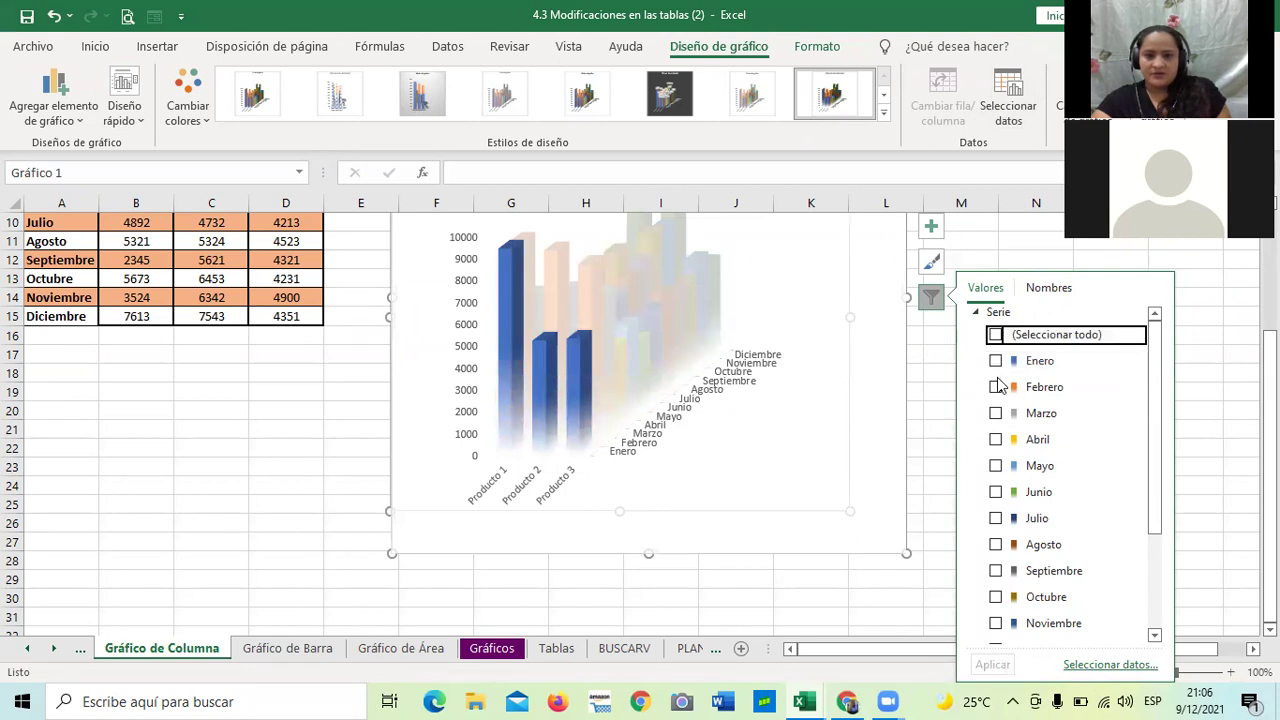
pyautogui.click(1050, 287)
pyautogui.click(986, 290)
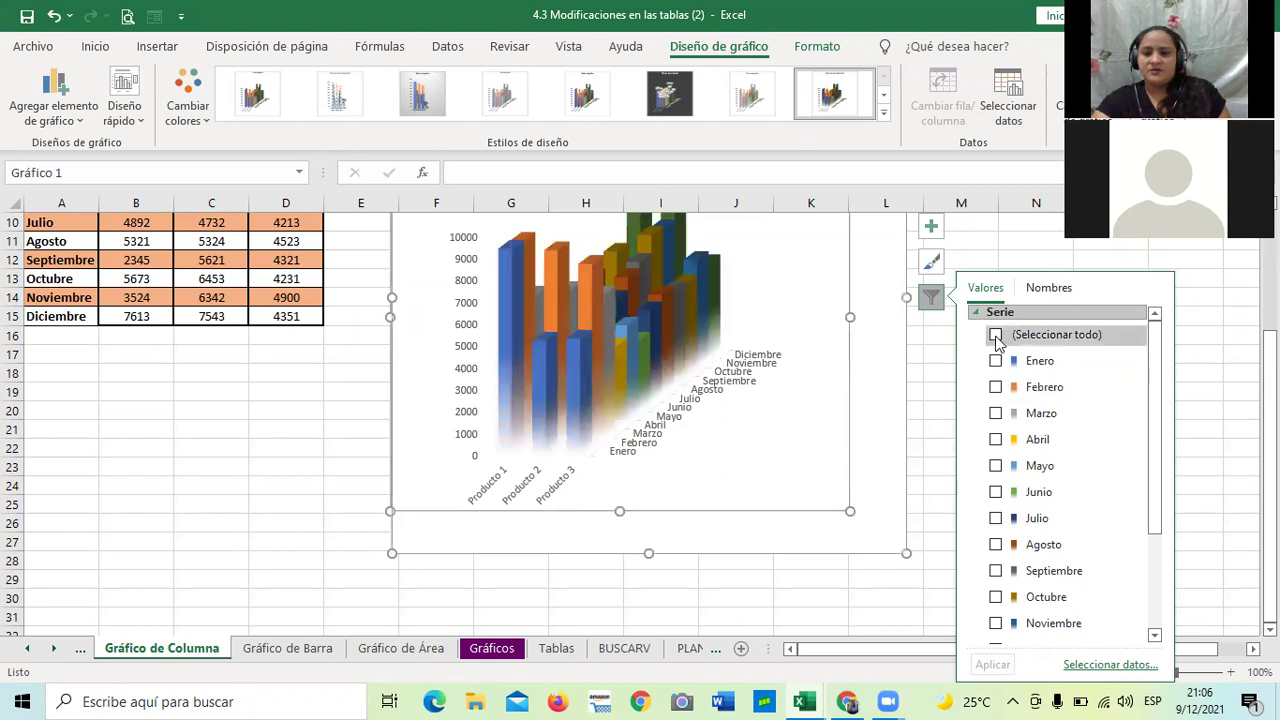
pyautogui.click(995, 335)
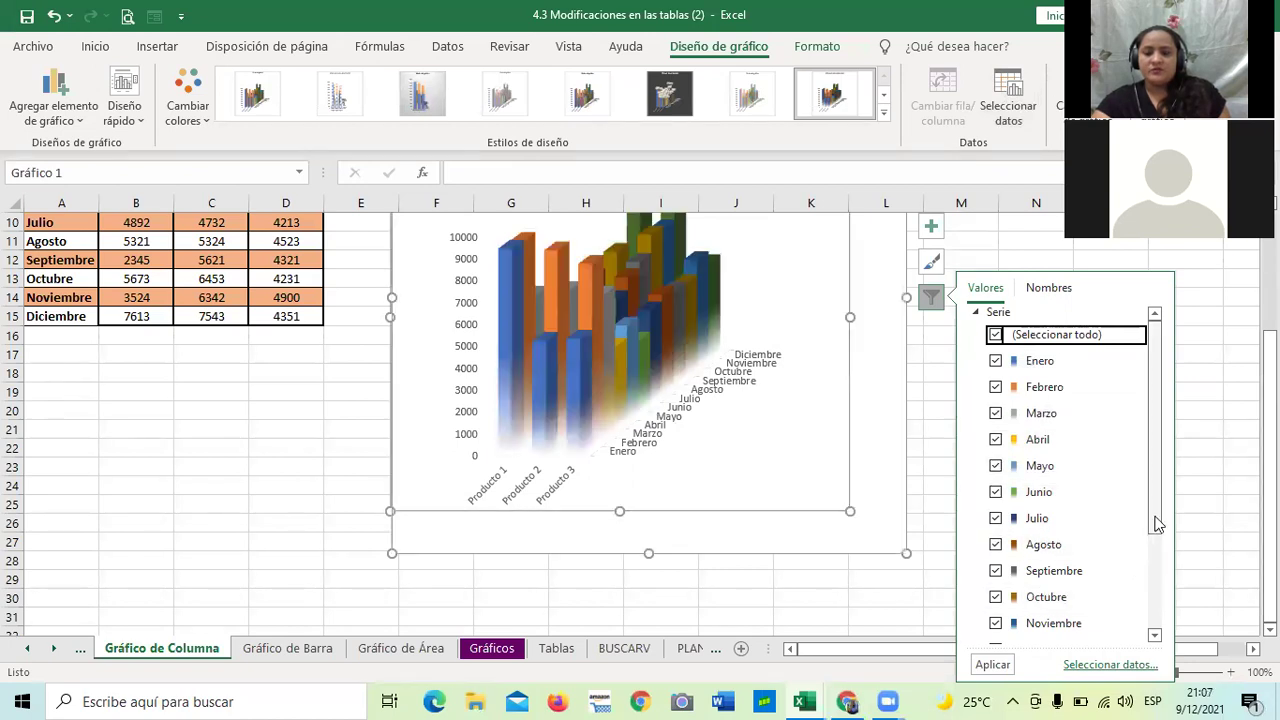
pyautogui.scroll(-3, 1155, 523)
pyautogui.scroll(-2, 997, 625)
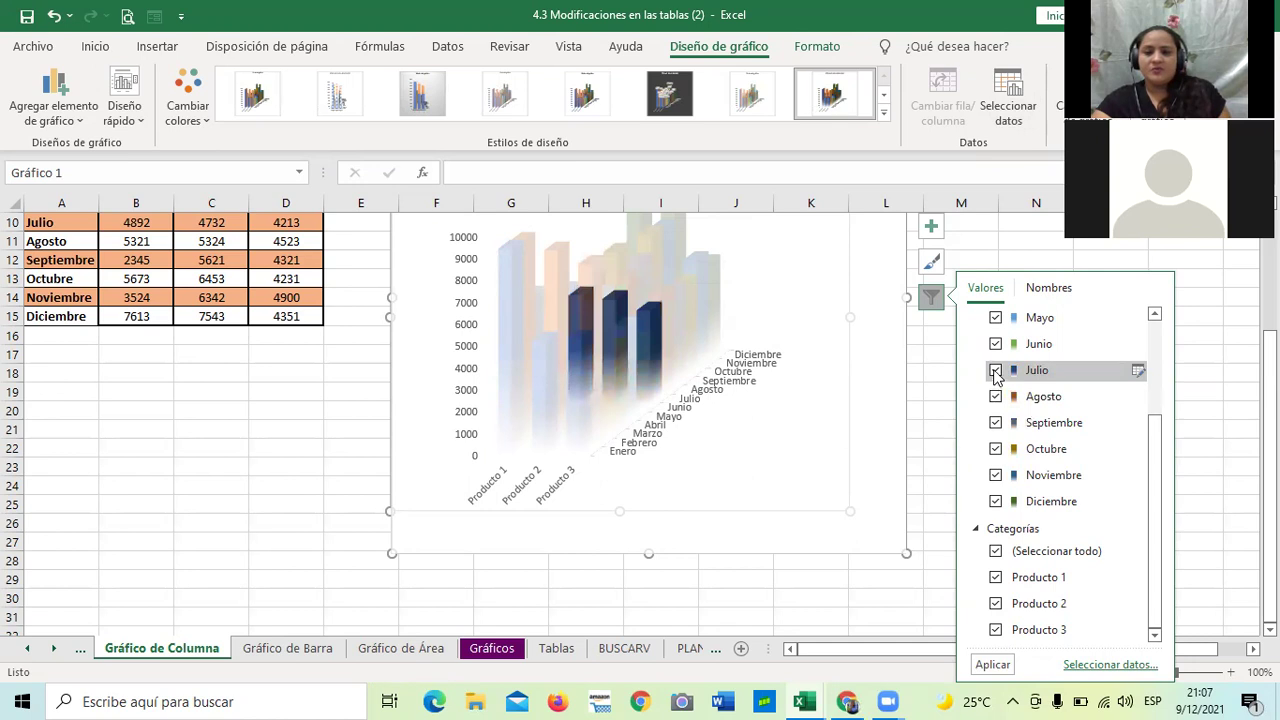
pyautogui.click(995, 372)
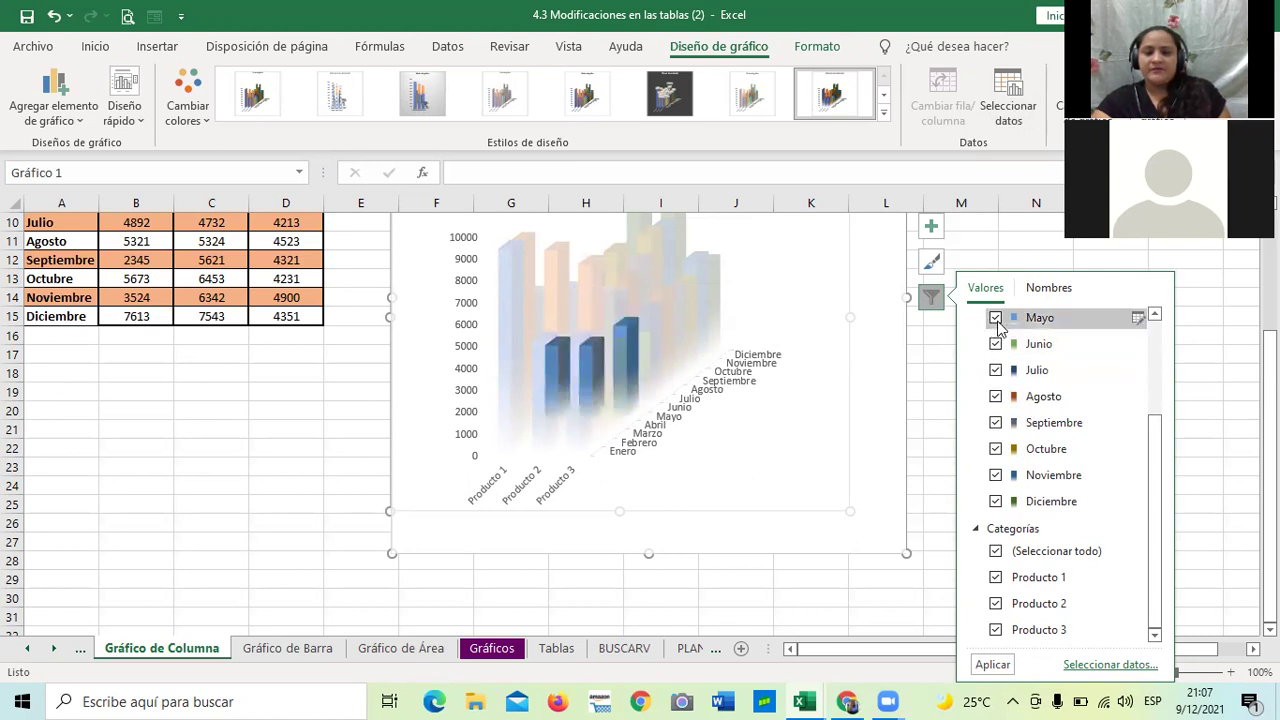
pyautogui.scroll(3, 997, 330)
pyautogui.click(995, 336)
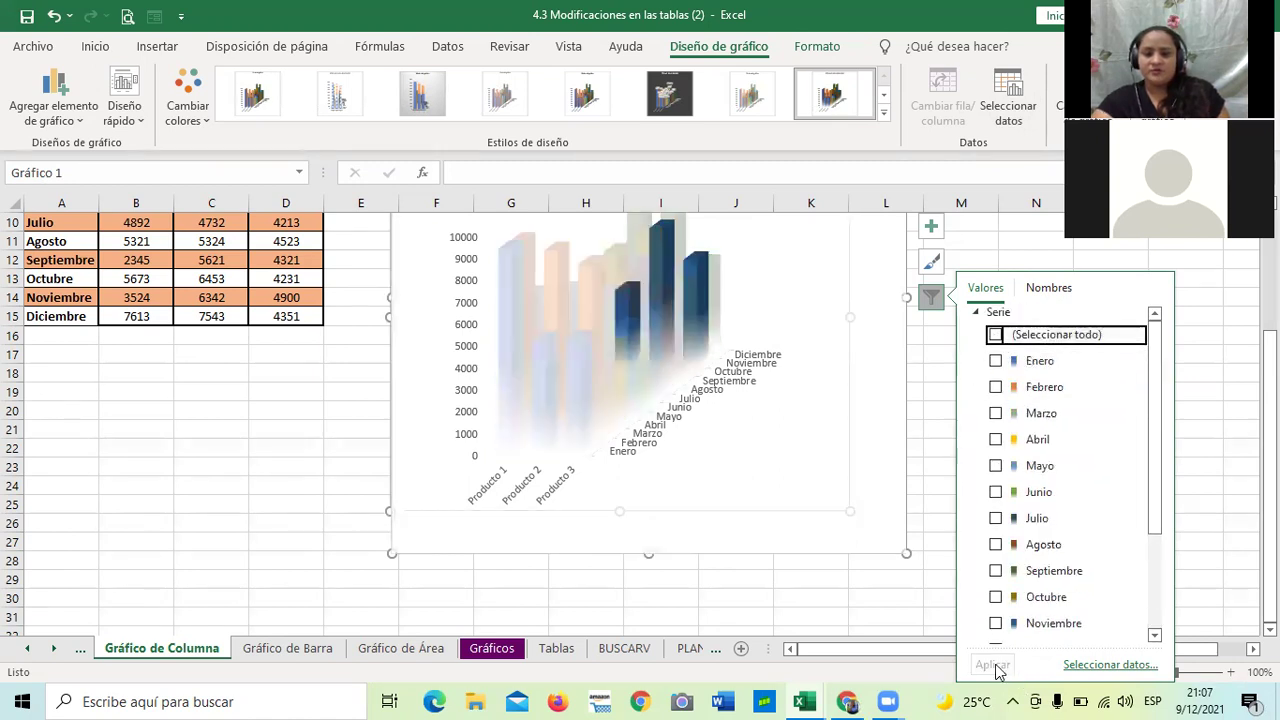
# Step: Filter Enero, Febrero and Abril out of the column chart
pyautogui.click(995, 336)
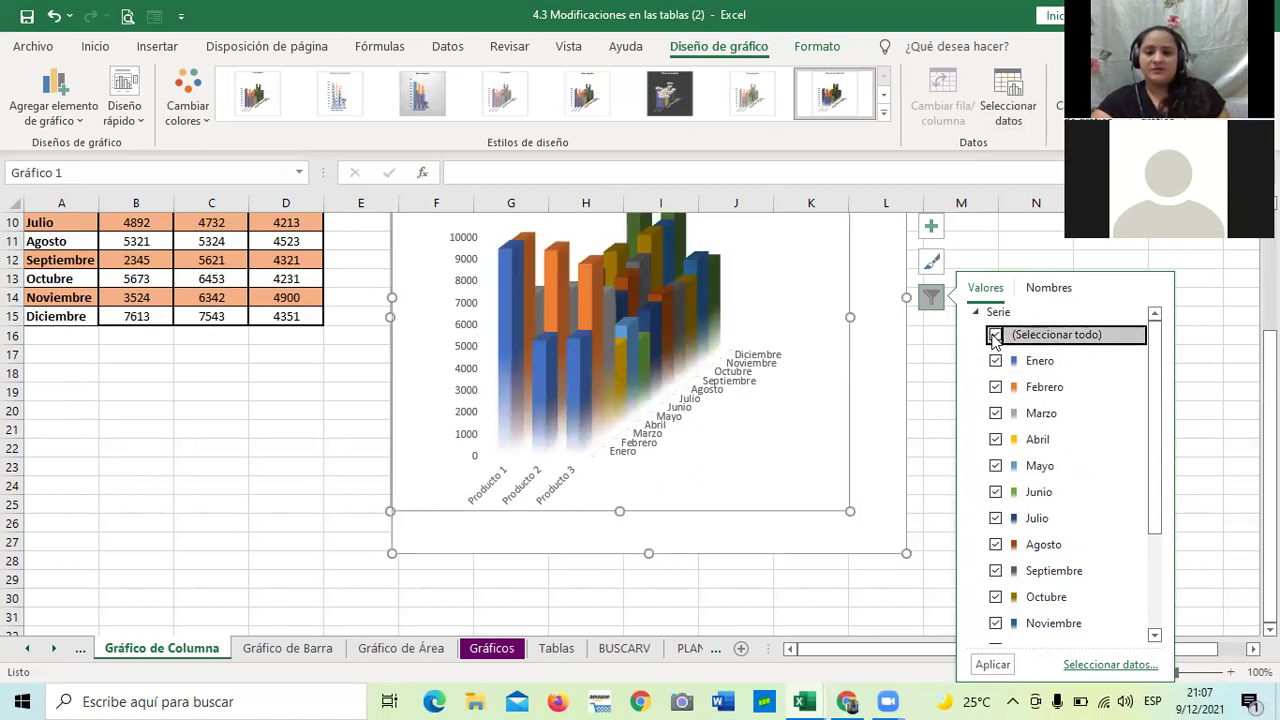
pyautogui.click(995, 361)
pyautogui.click(995, 387)
pyautogui.click(995, 413)
pyautogui.click(995, 413)
pyautogui.click(995, 439)
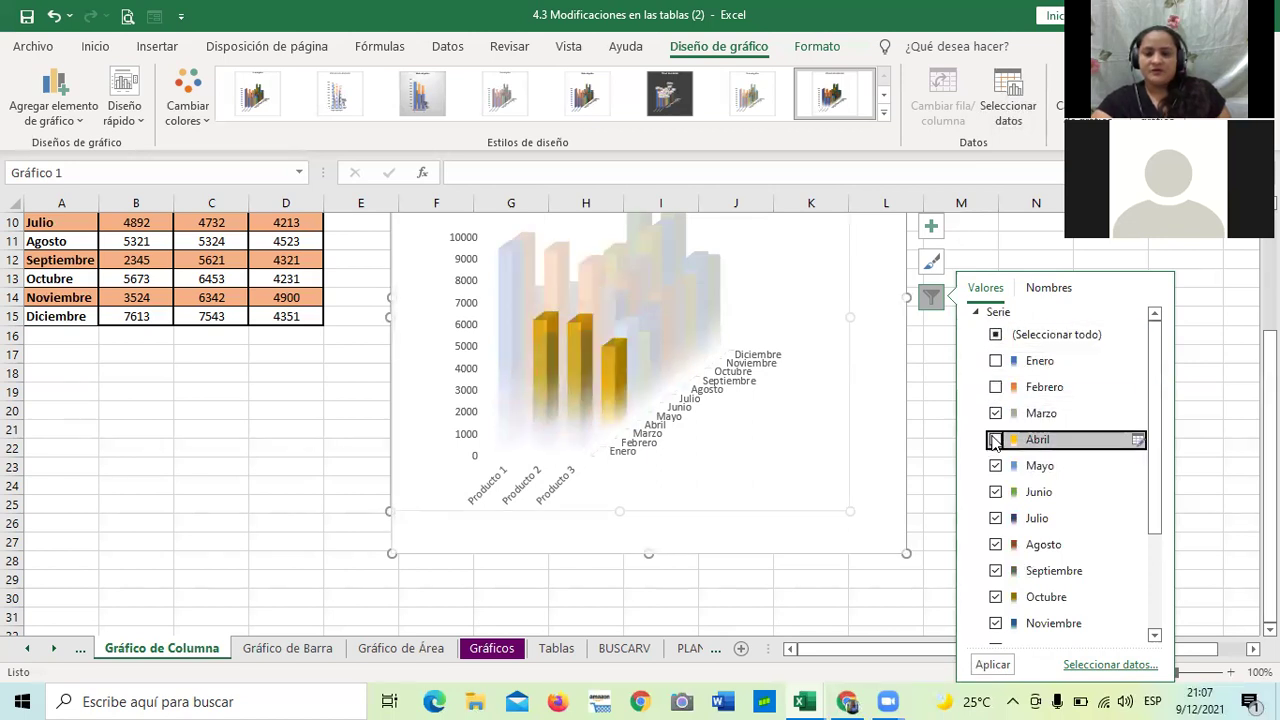
pyautogui.click(993, 665)
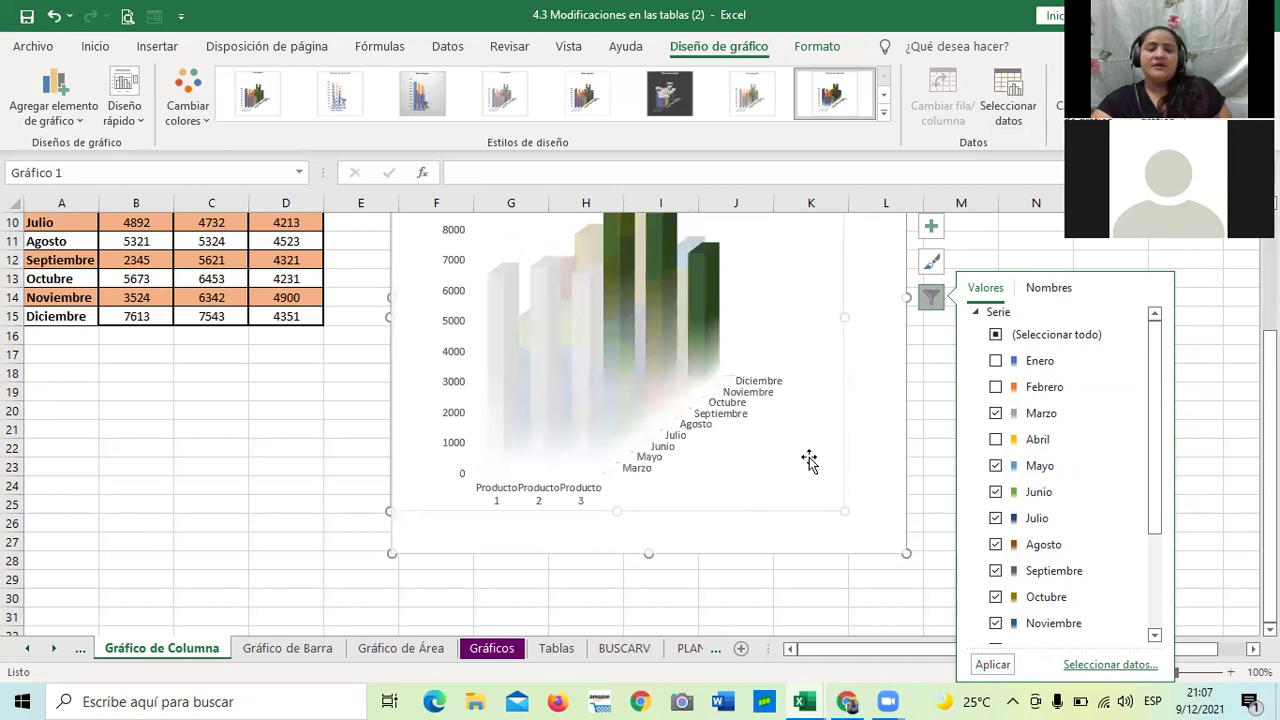
pyautogui.scroll(3, 809, 460)
pyautogui.scroll(-1, 733, 482)
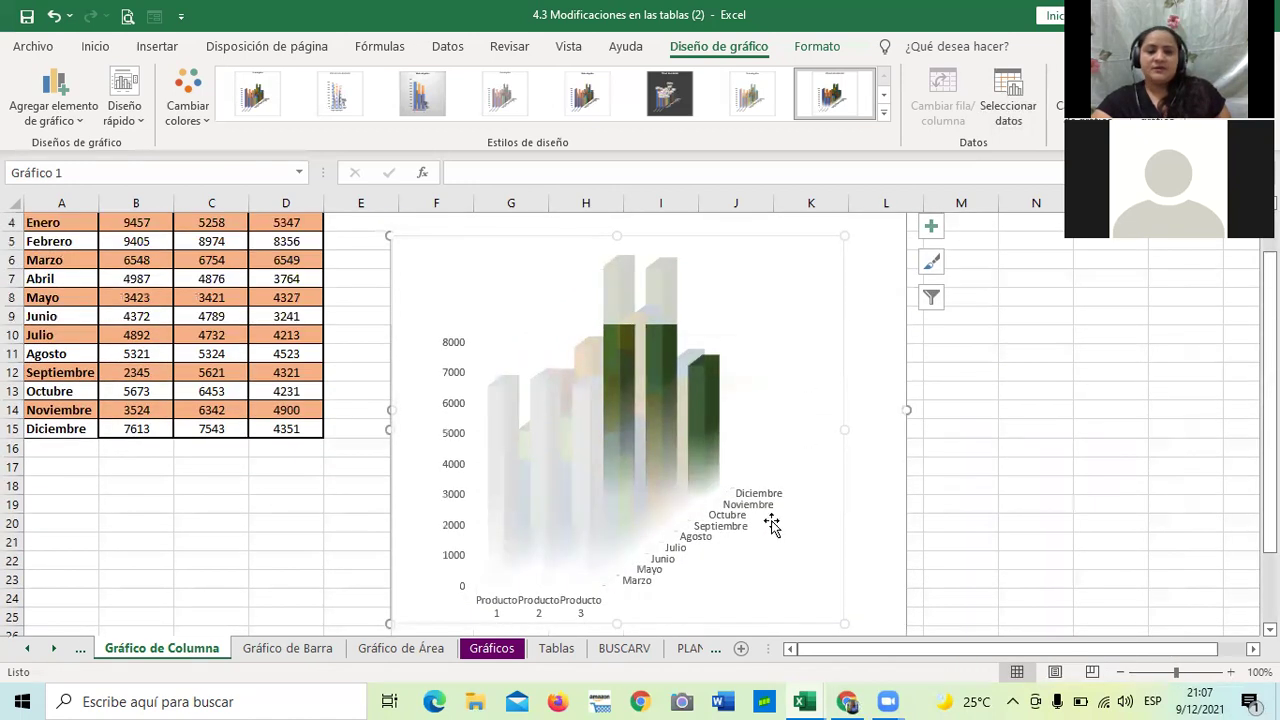
pyautogui.scroll(-1, 771, 525)
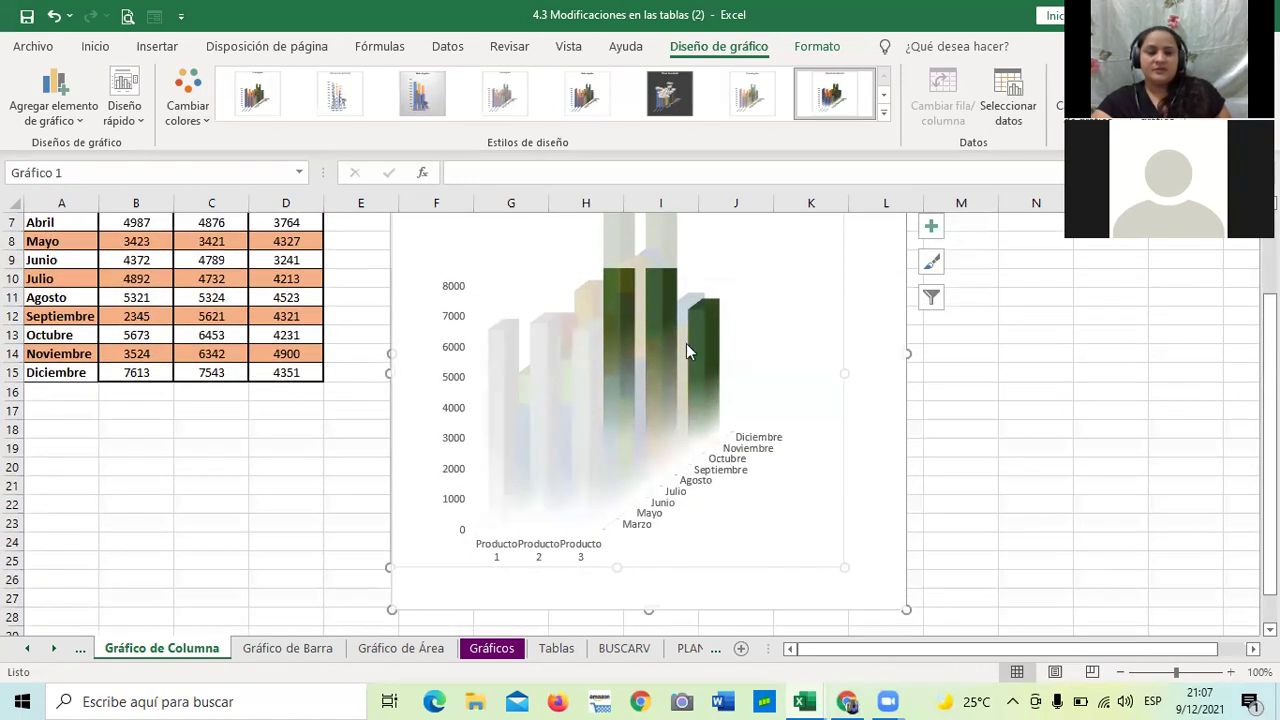
pyautogui.moveTo(703, 370)
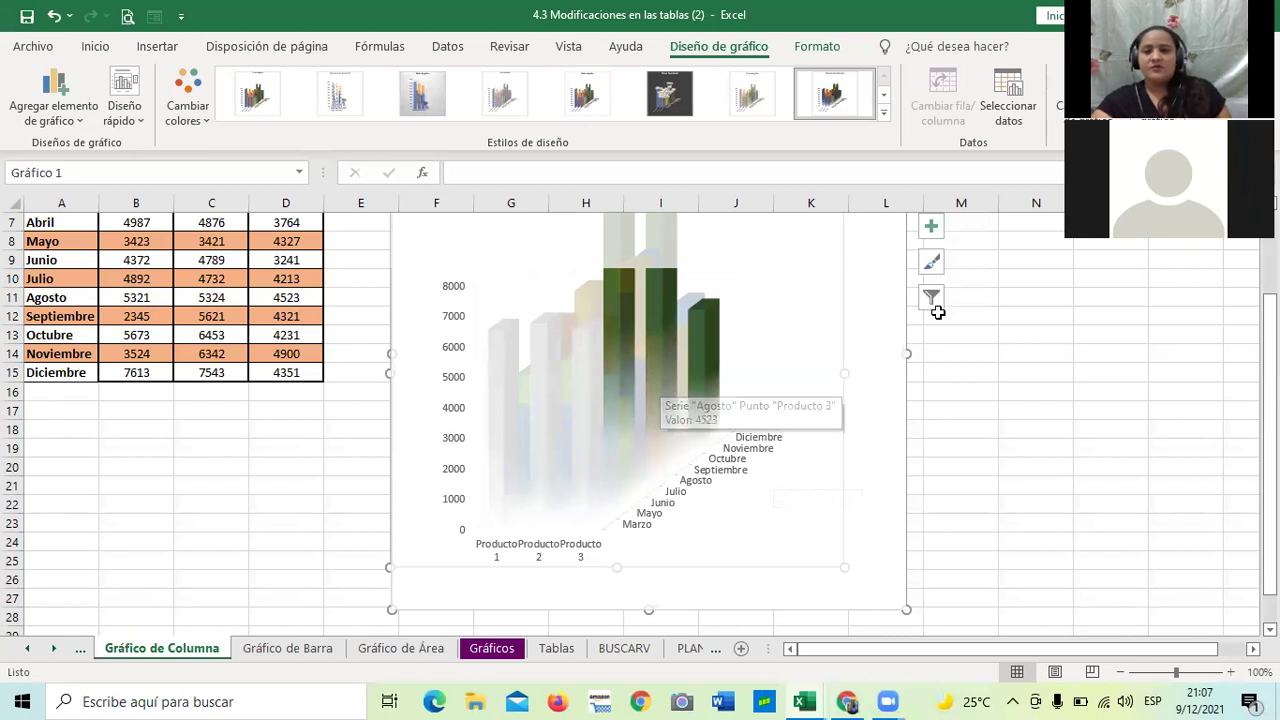
# Step: Restore all twelve months with Seleccionar todo and deselect the chart
pyautogui.click(933, 300)
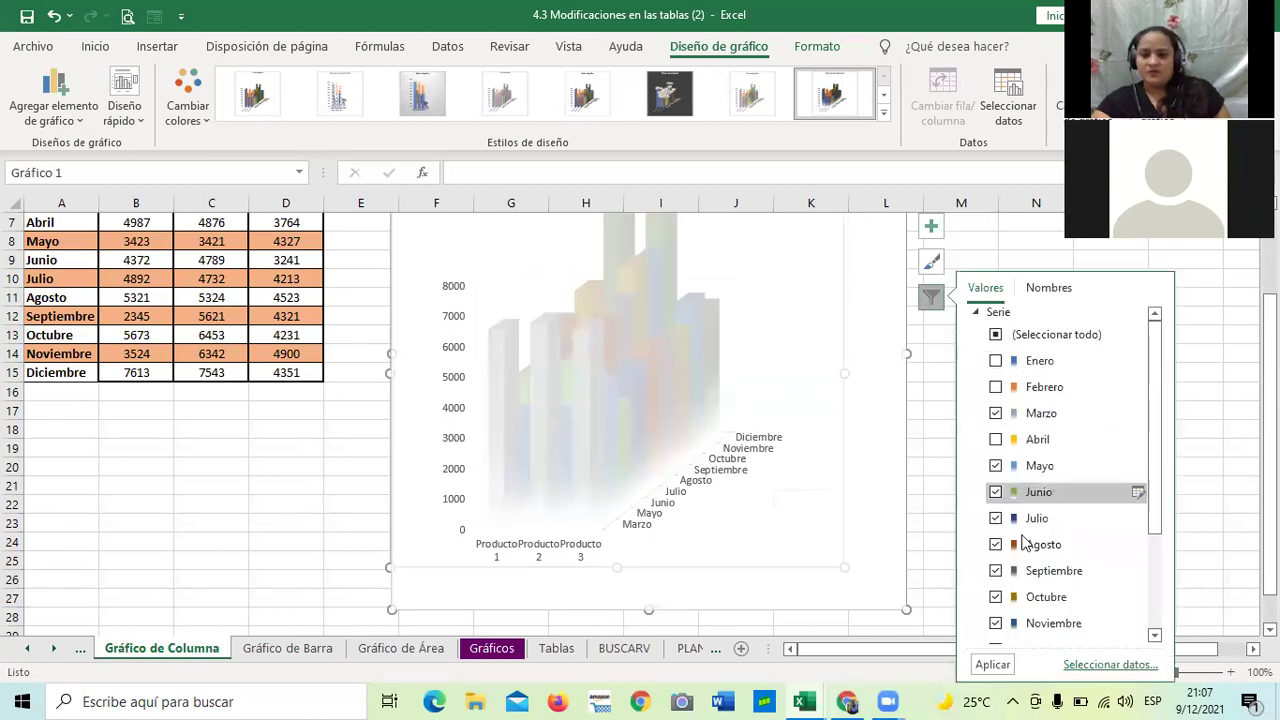
pyautogui.click(996, 336)
pyautogui.click(996, 336)
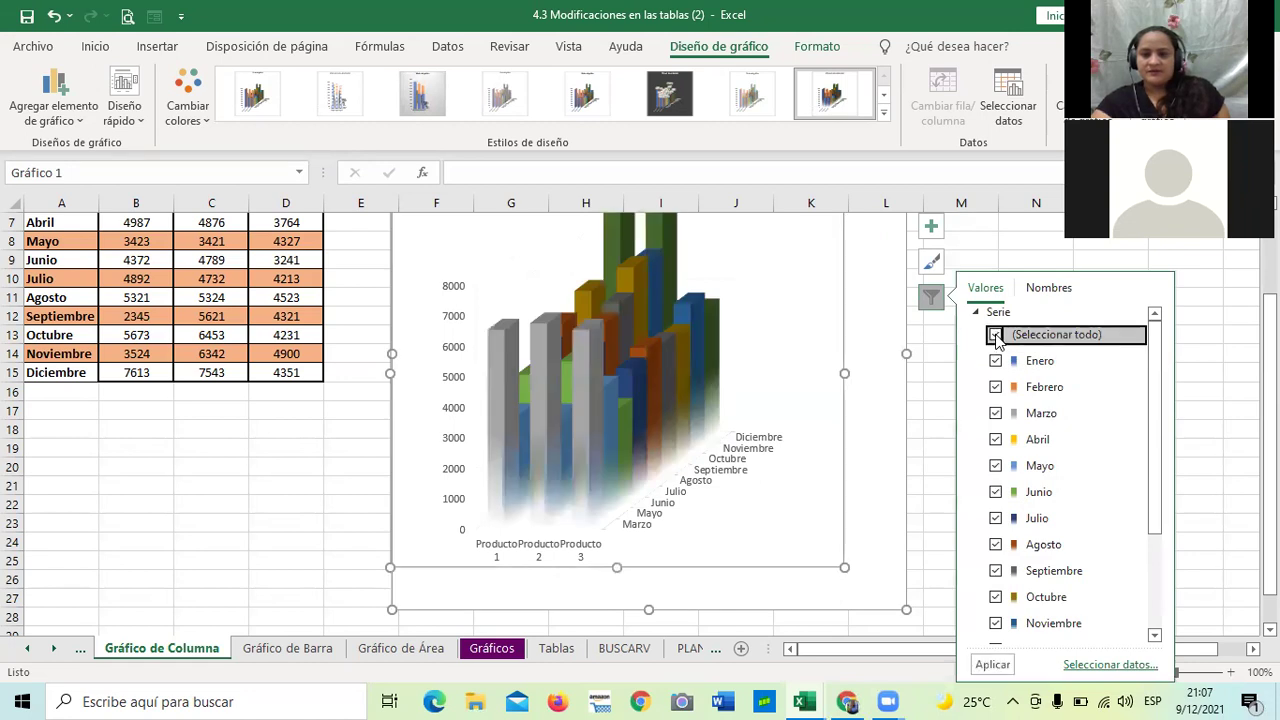
pyautogui.click(985, 665)
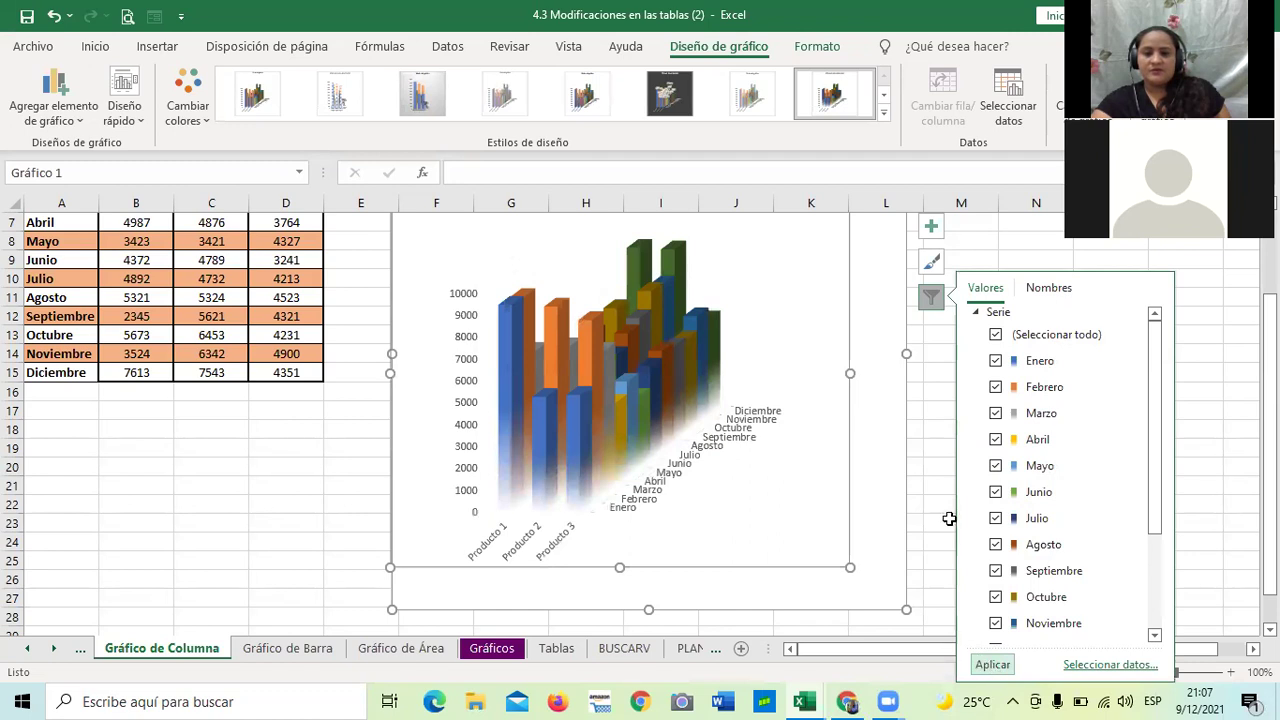
pyautogui.click(938, 471)
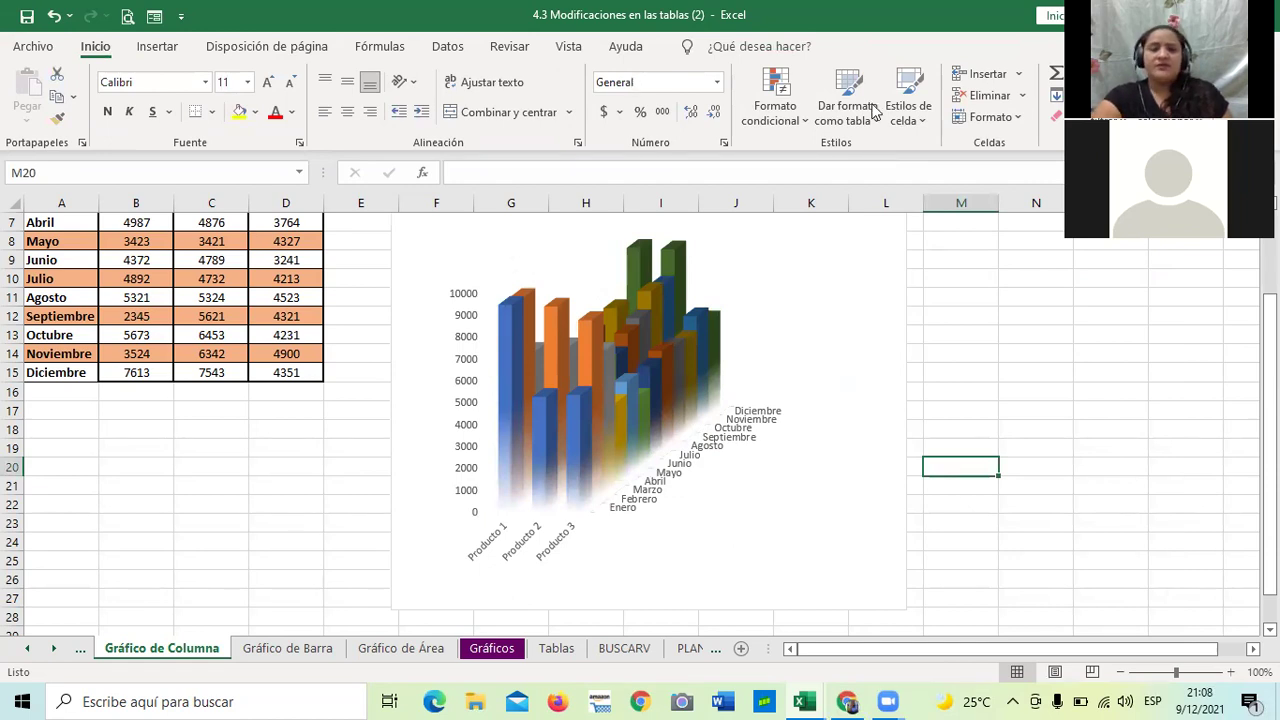
pyautogui.click(752, 269)
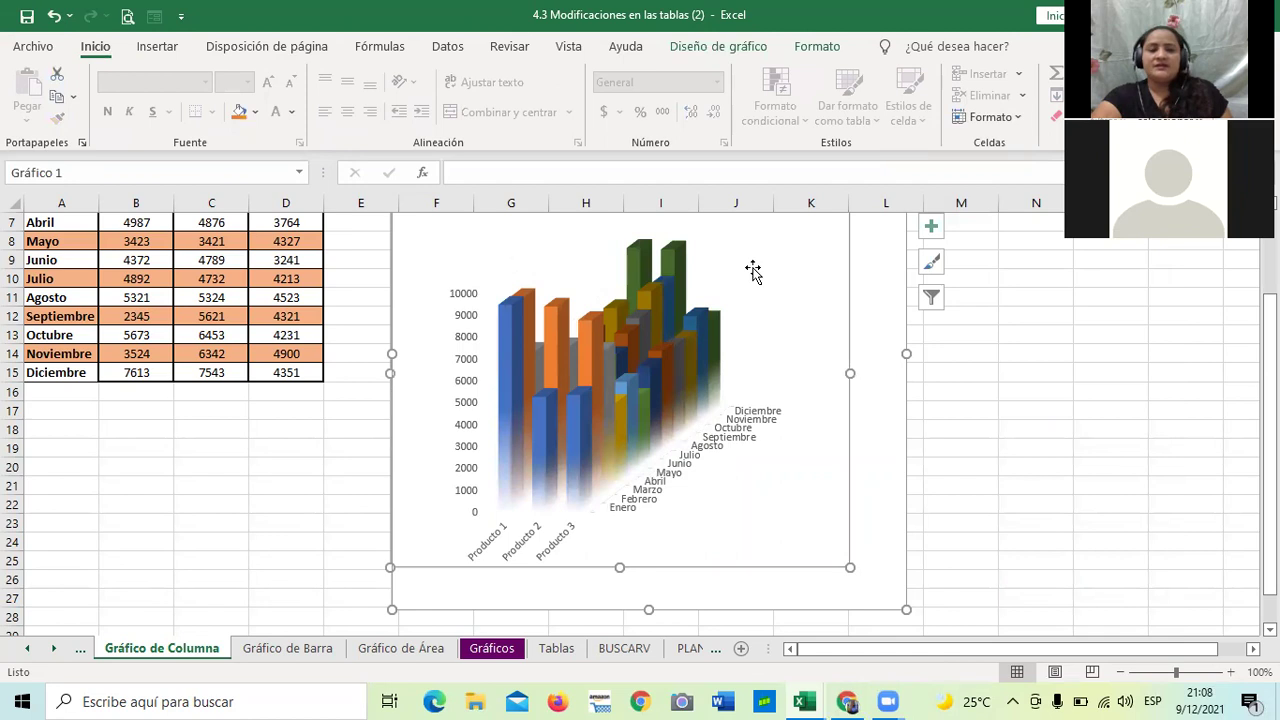
pyautogui.scroll(-1, 752, 269)
pyautogui.scroll(-1, 750, 275)
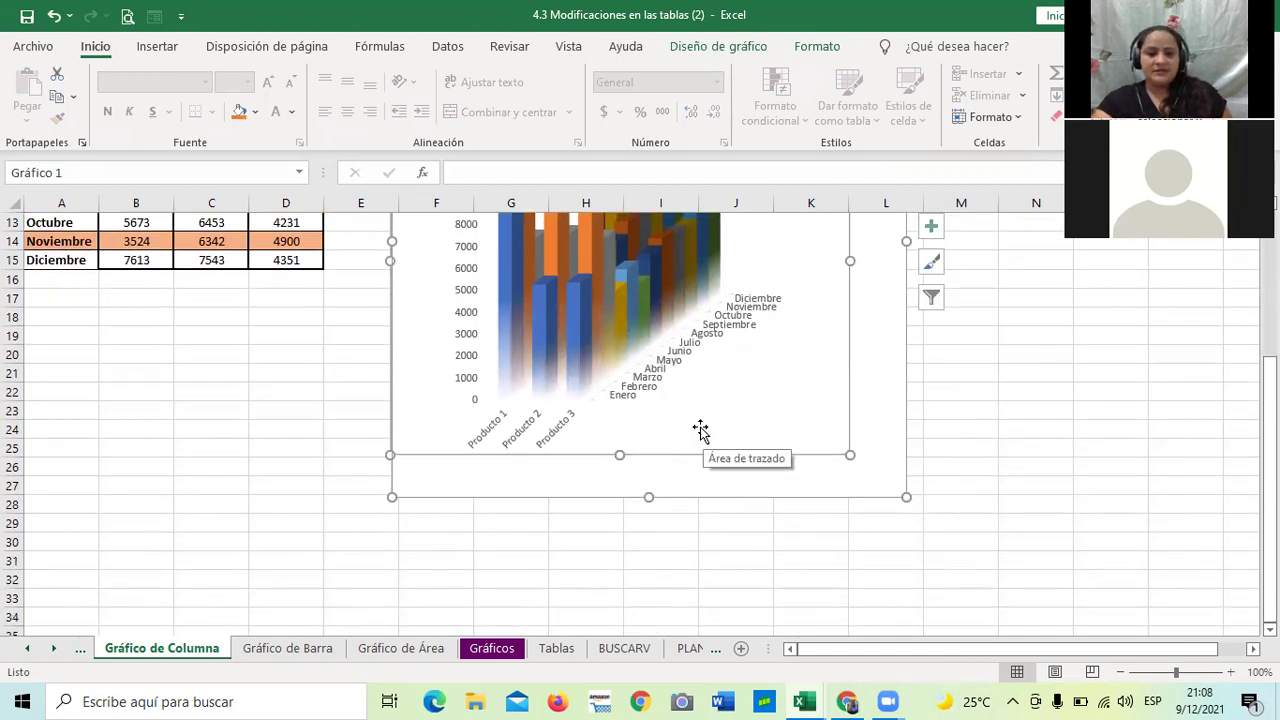
pyautogui.scroll(3, 699, 426)
pyautogui.scroll(1, 699, 426)
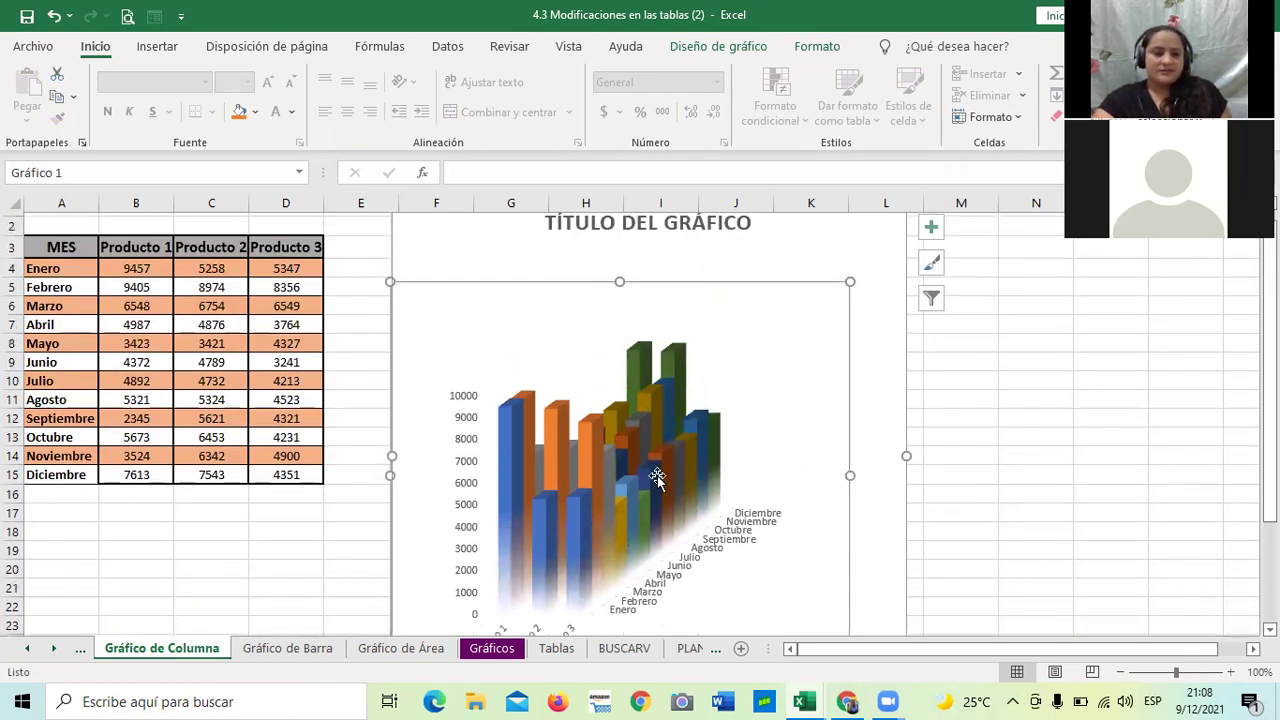
pyautogui.scroll(-3, 613, 418)
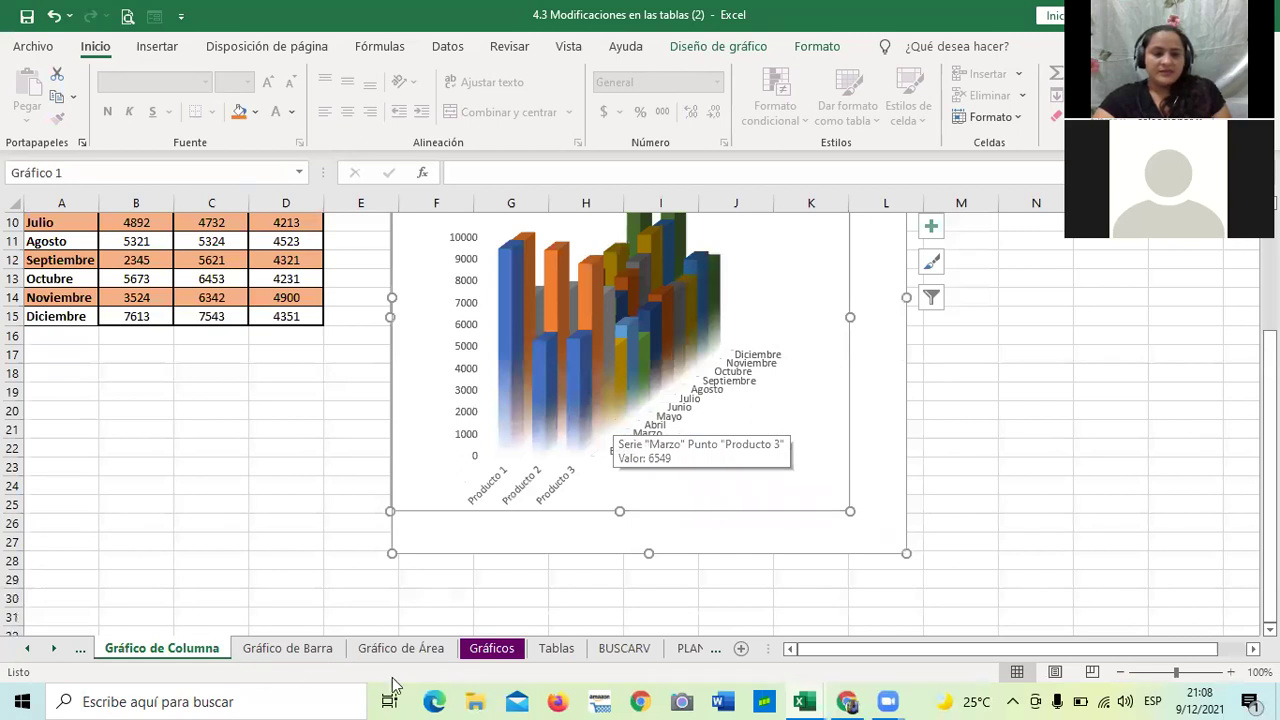
# Step: Go to the Gráfico Circular sheet, select the whole 3D pie chart and show Diseño de gráfico
pyautogui.click(31, 651)
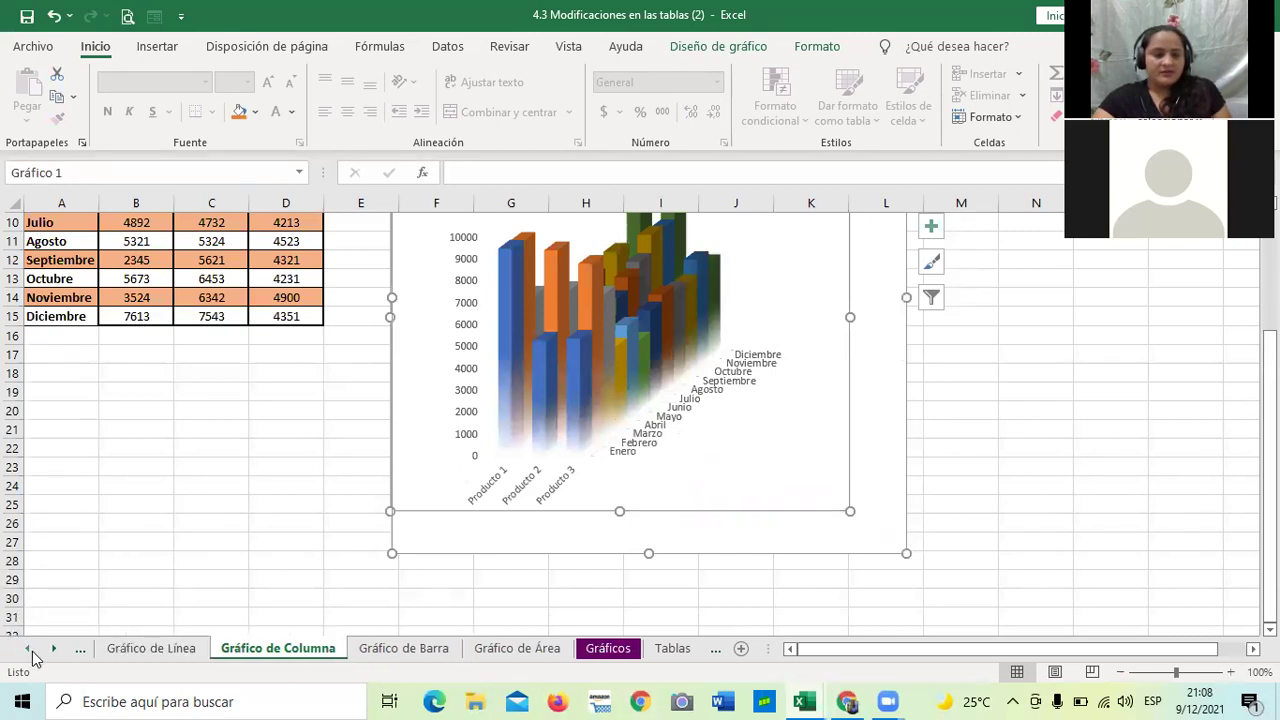
pyautogui.click(31, 651)
pyautogui.click(145, 650)
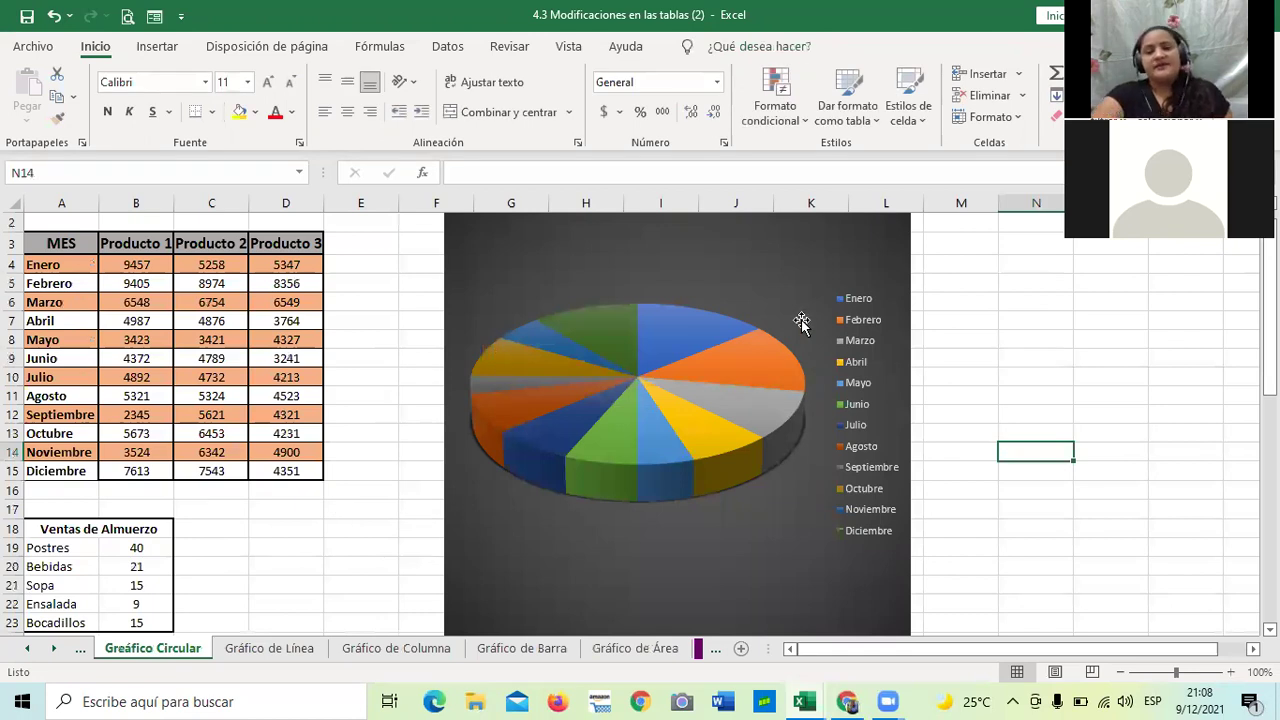
pyautogui.click(801, 252)
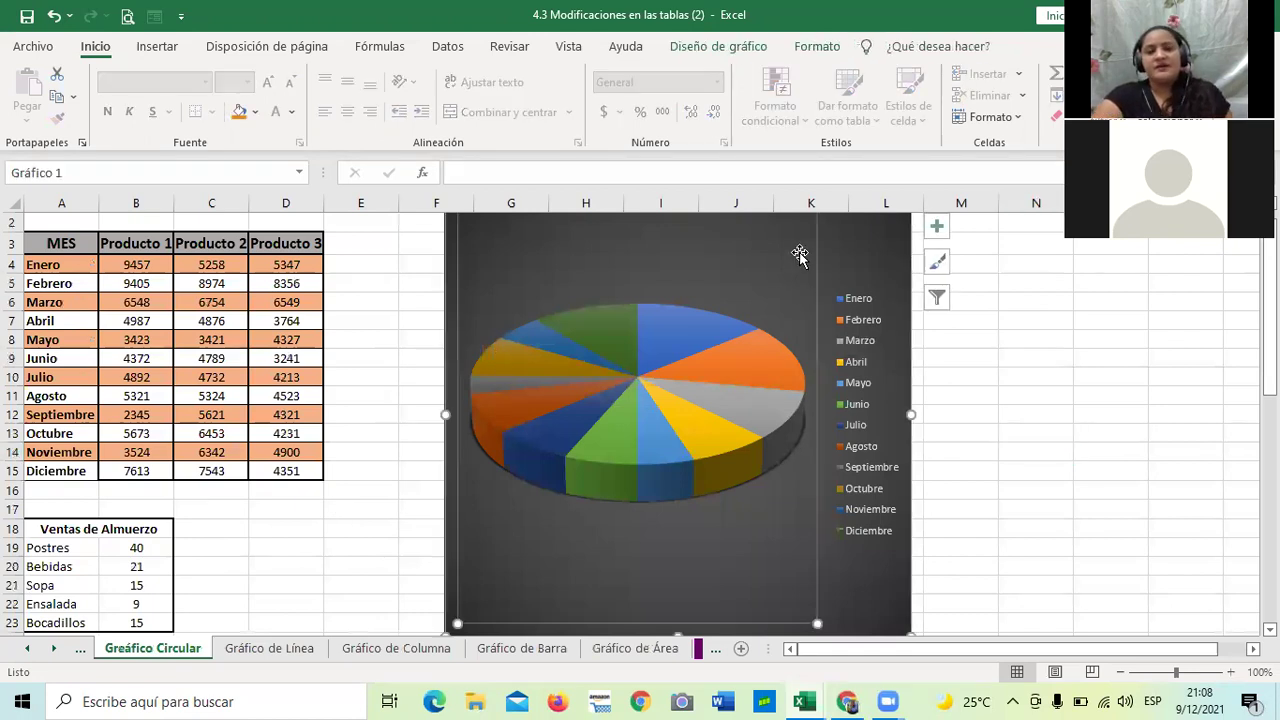
pyautogui.click(867, 250)
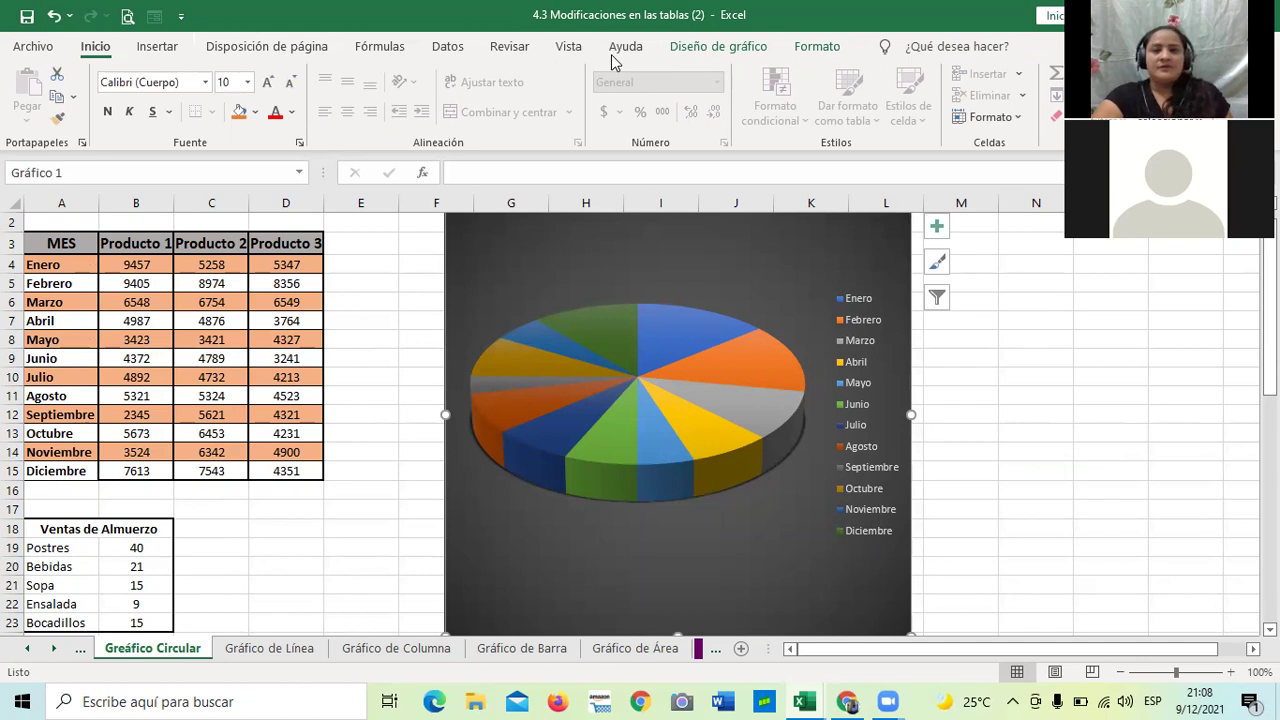
pyautogui.click(730, 50)
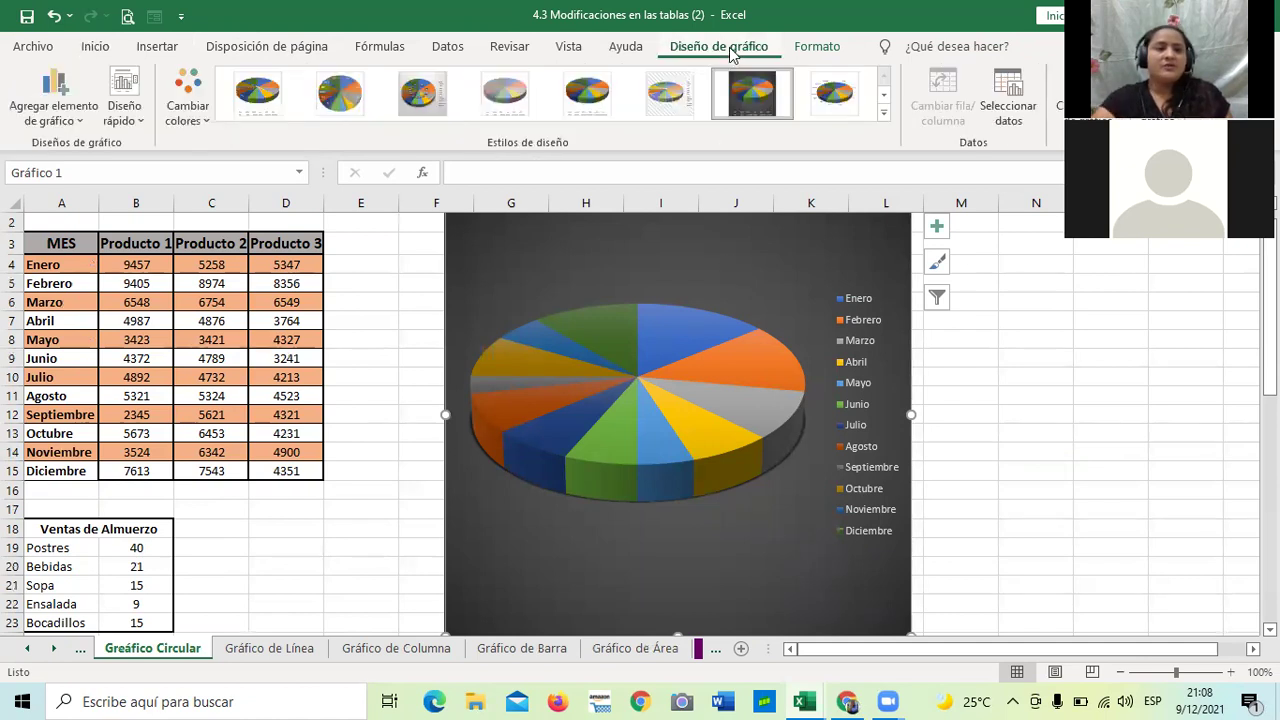
# Step: Apply quick layout Diseño 2 to the Producto 1 pie, then reopen the layout gallery
pyautogui.click(126, 112)
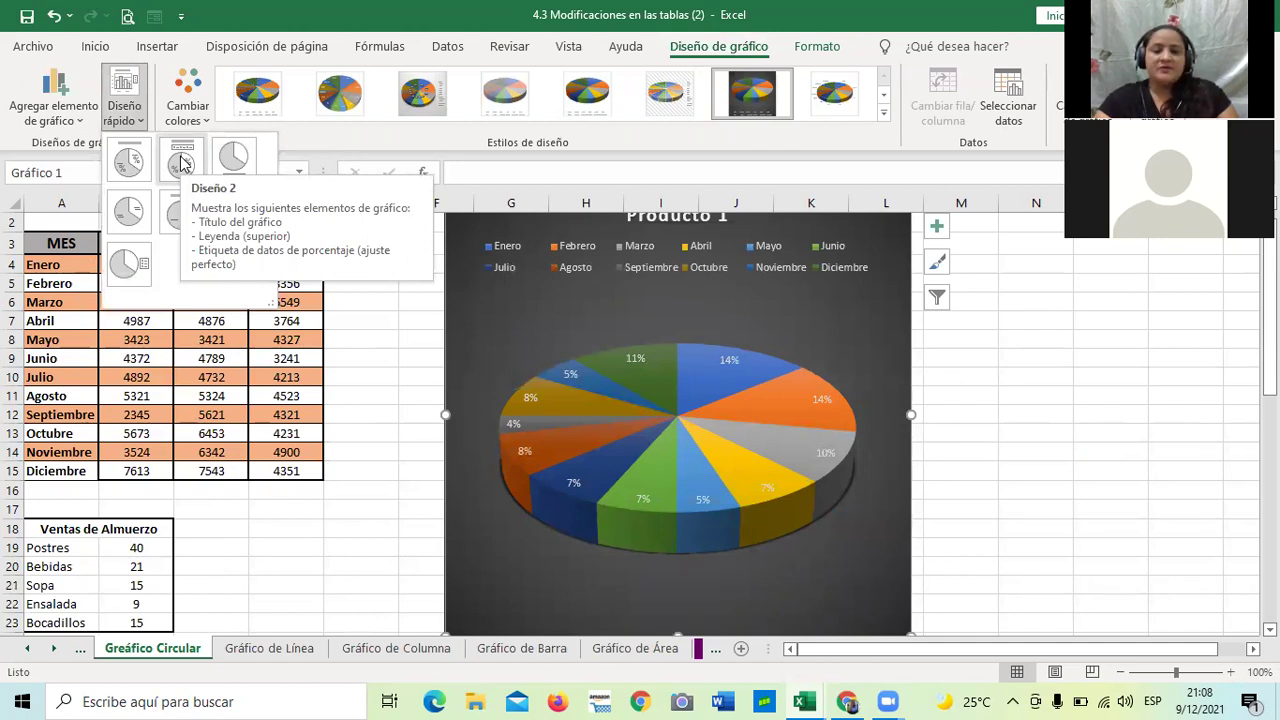
pyautogui.click(181, 163)
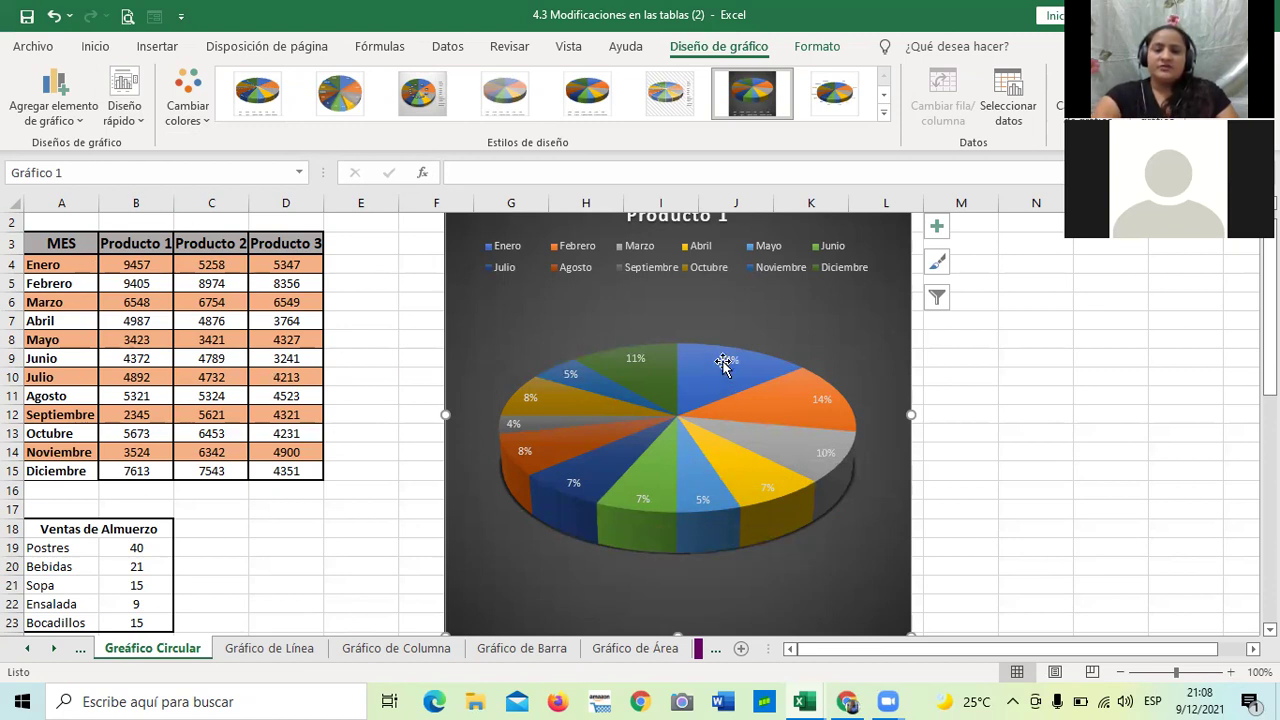
pyautogui.click(125, 108)
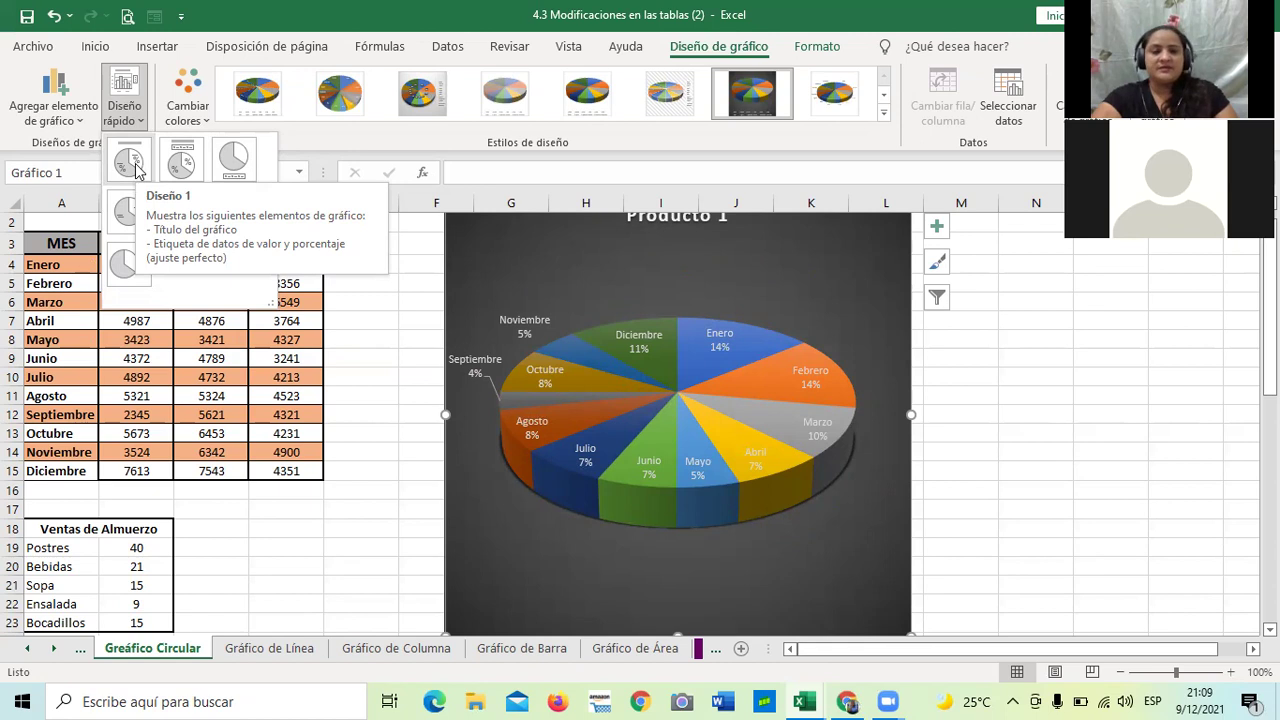
# Step: Apply Diseño 1 so the Producto 1 pie slices show month names and percentages
pyautogui.click(132, 162)
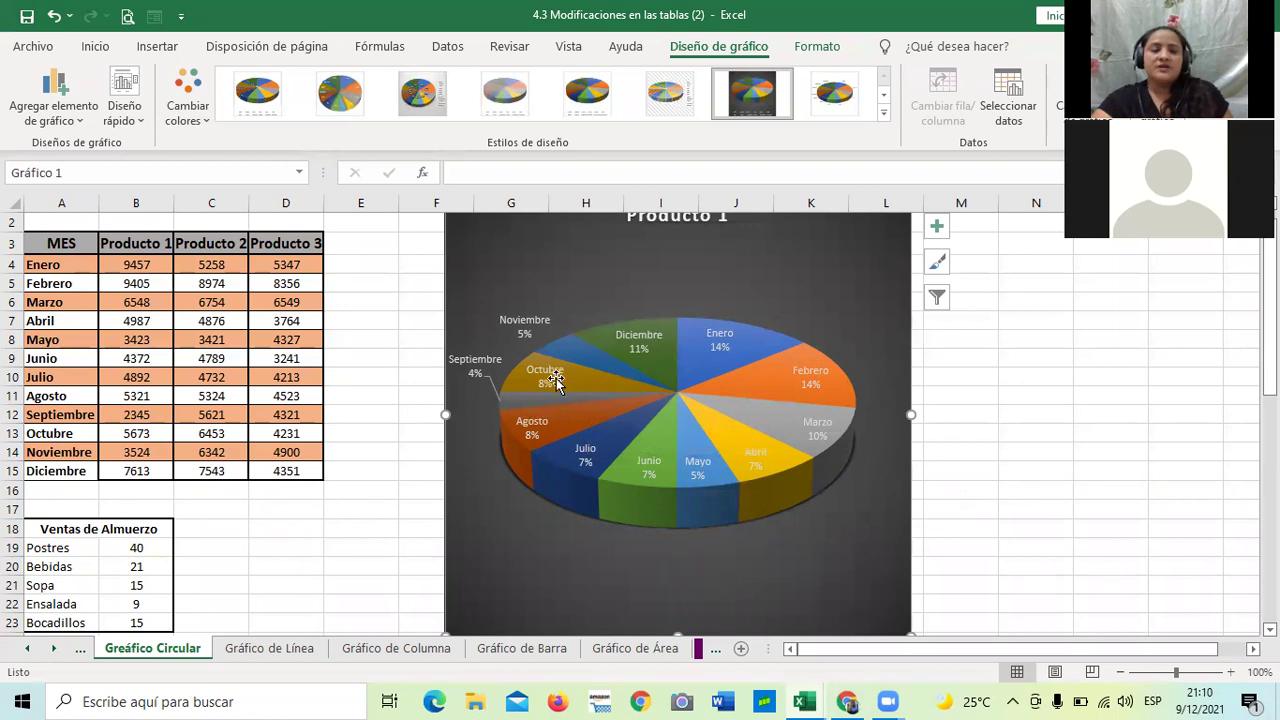
pyautogui.click(140, 118)
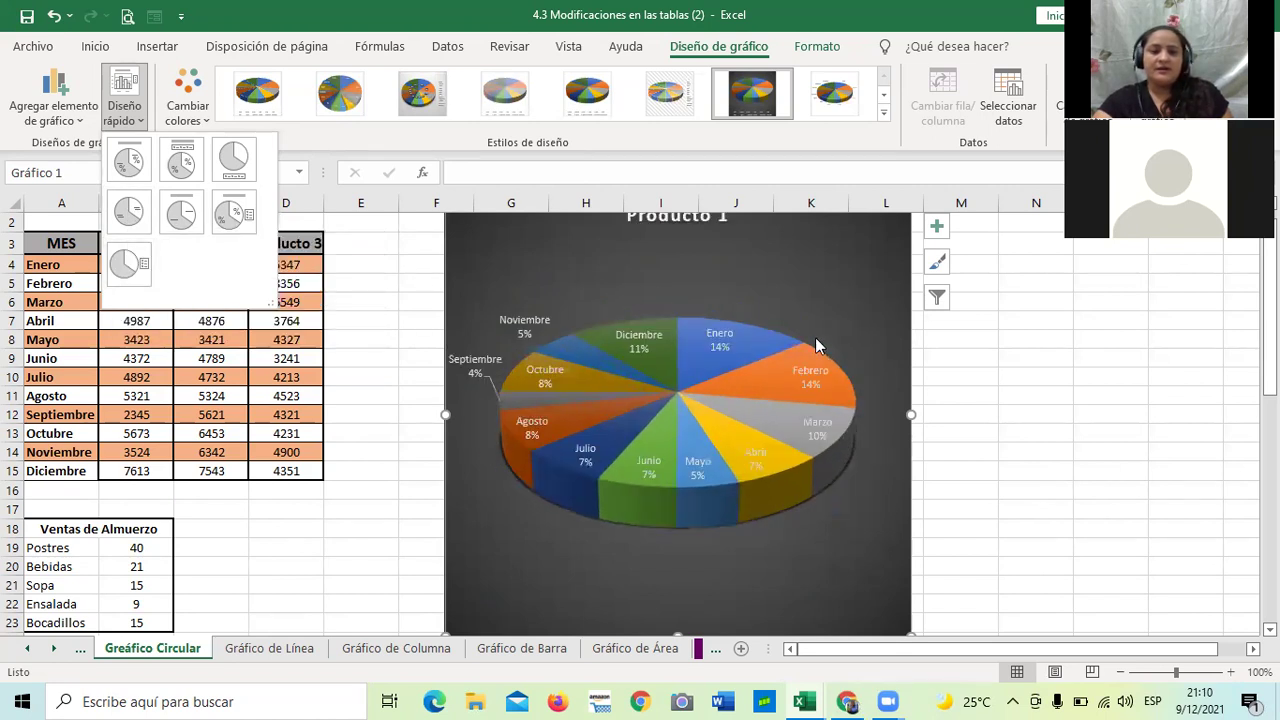
# Step: Try pulling the Enero slice out of the pie, then undo it
pyautogui.click(795, 380)
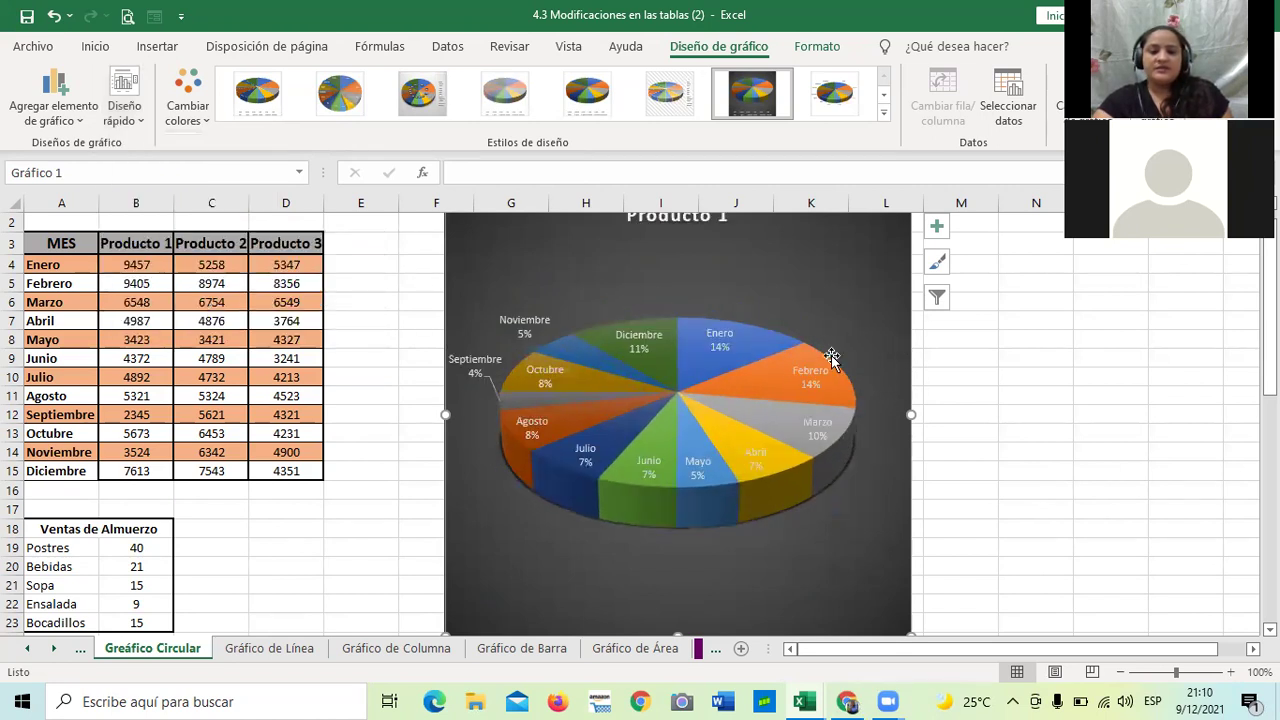
pyautogui.click(656, 464)
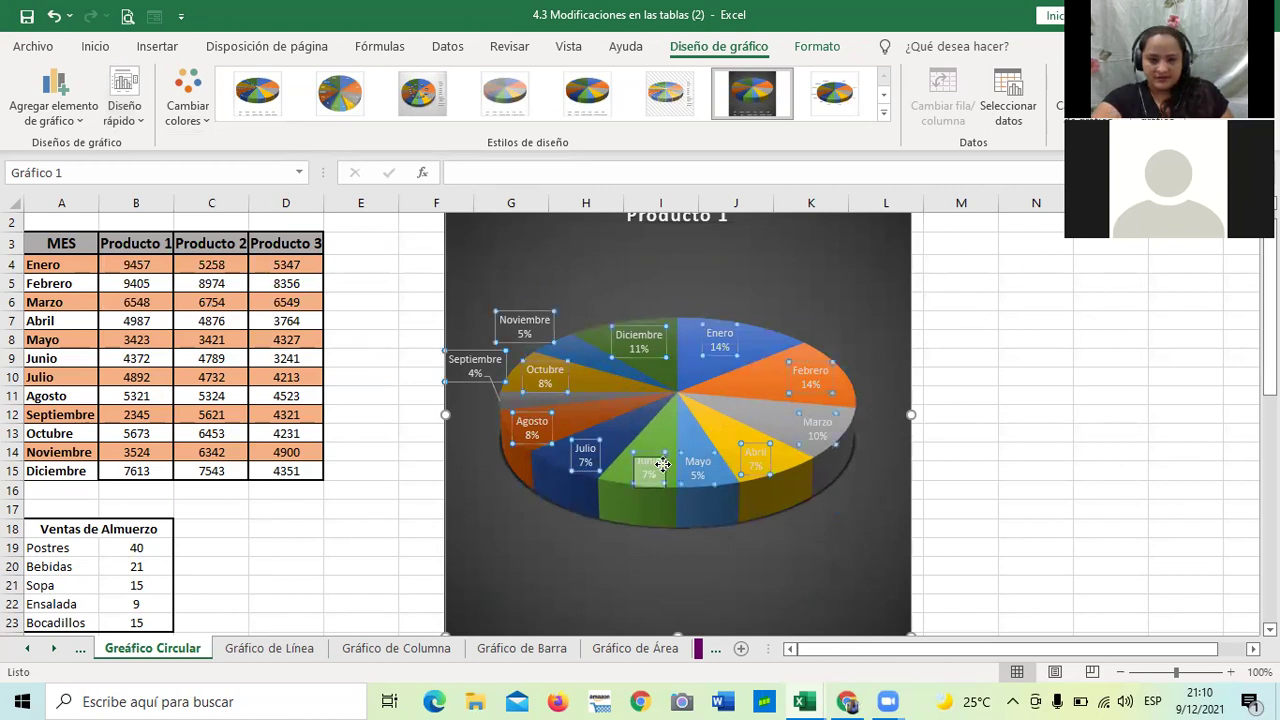
pyautogui.click(714, 398)
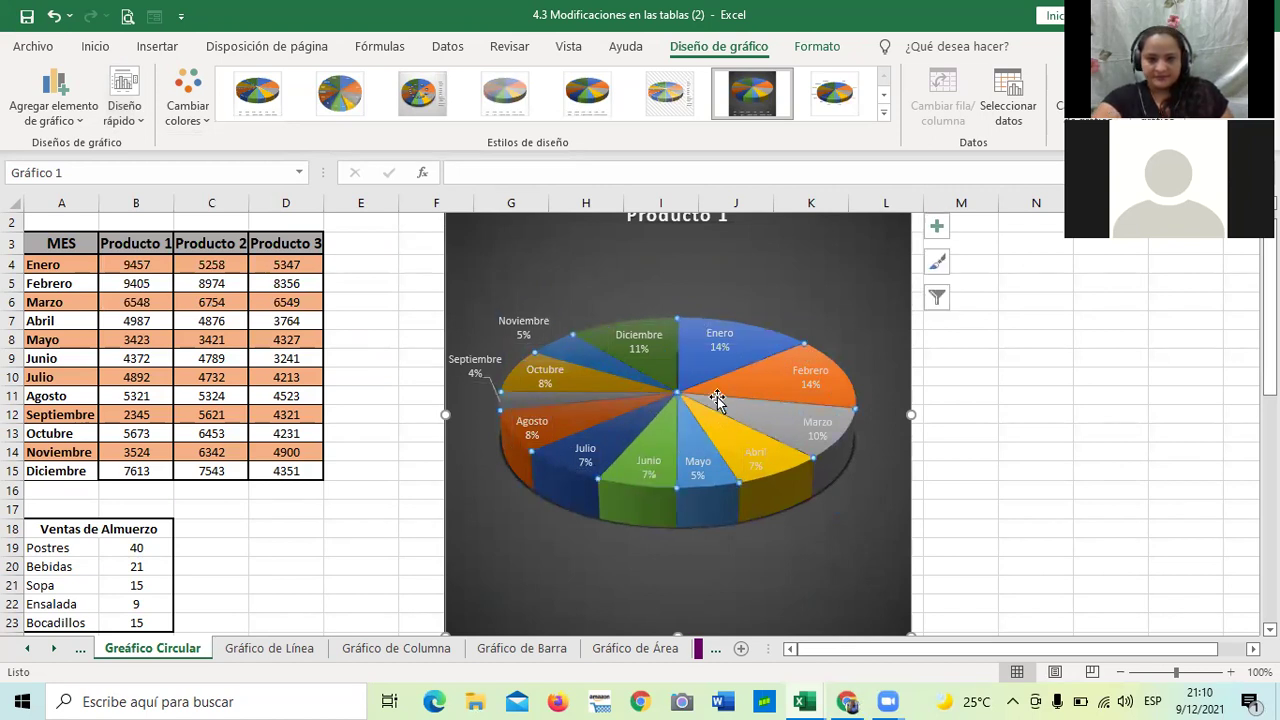
pyautogui.moveTo(717, 395); pyautogui.dragTo(747, 399)
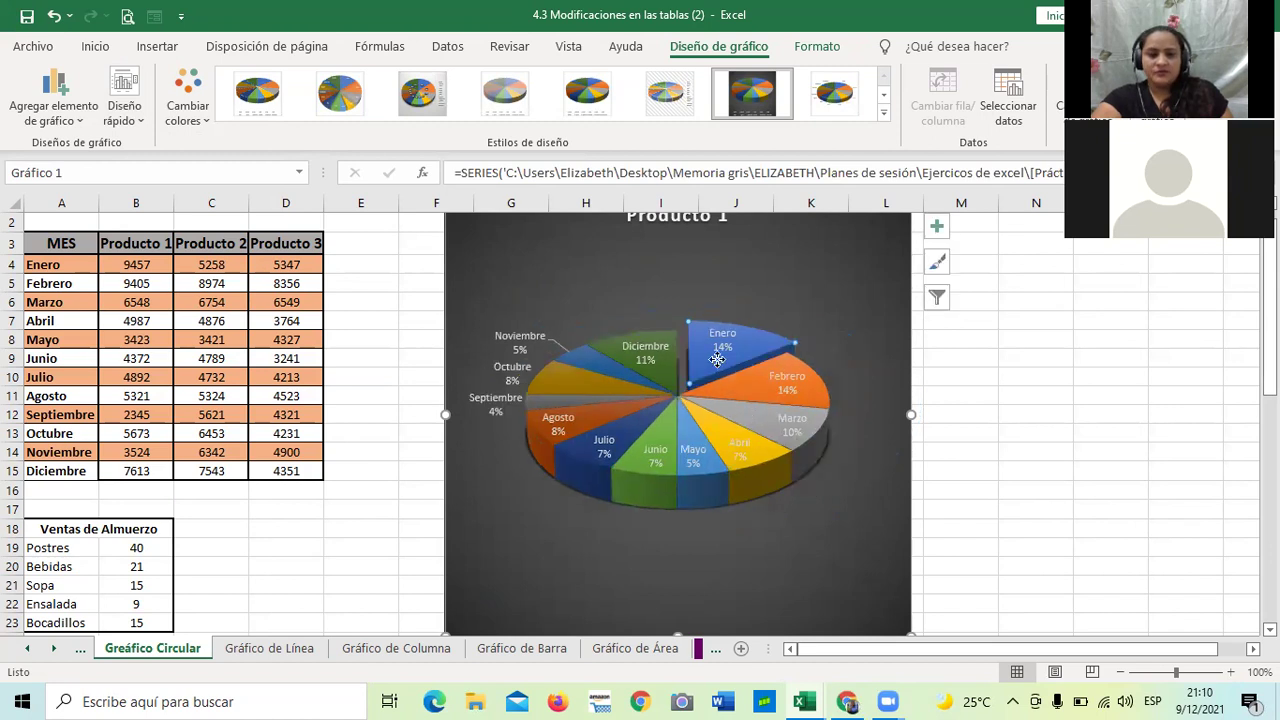
pyautogui.hotkey('ctrl', 'z')
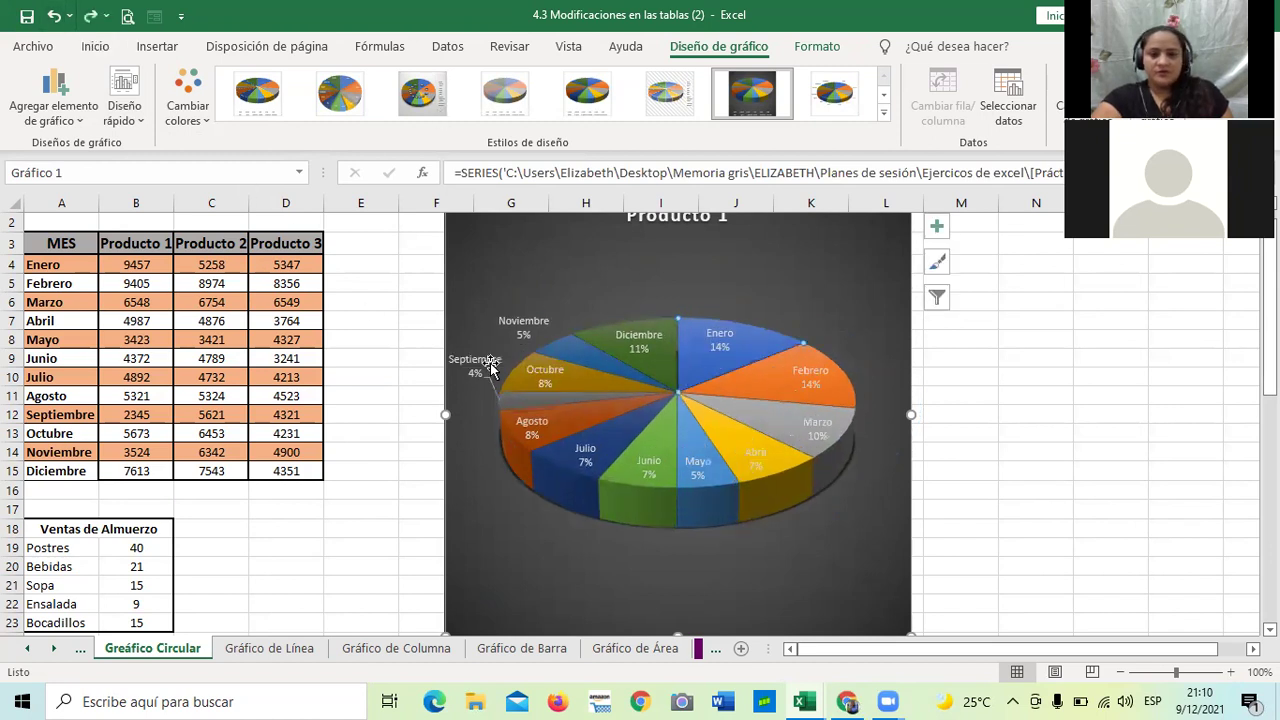
pyautogui.click(698, 446)
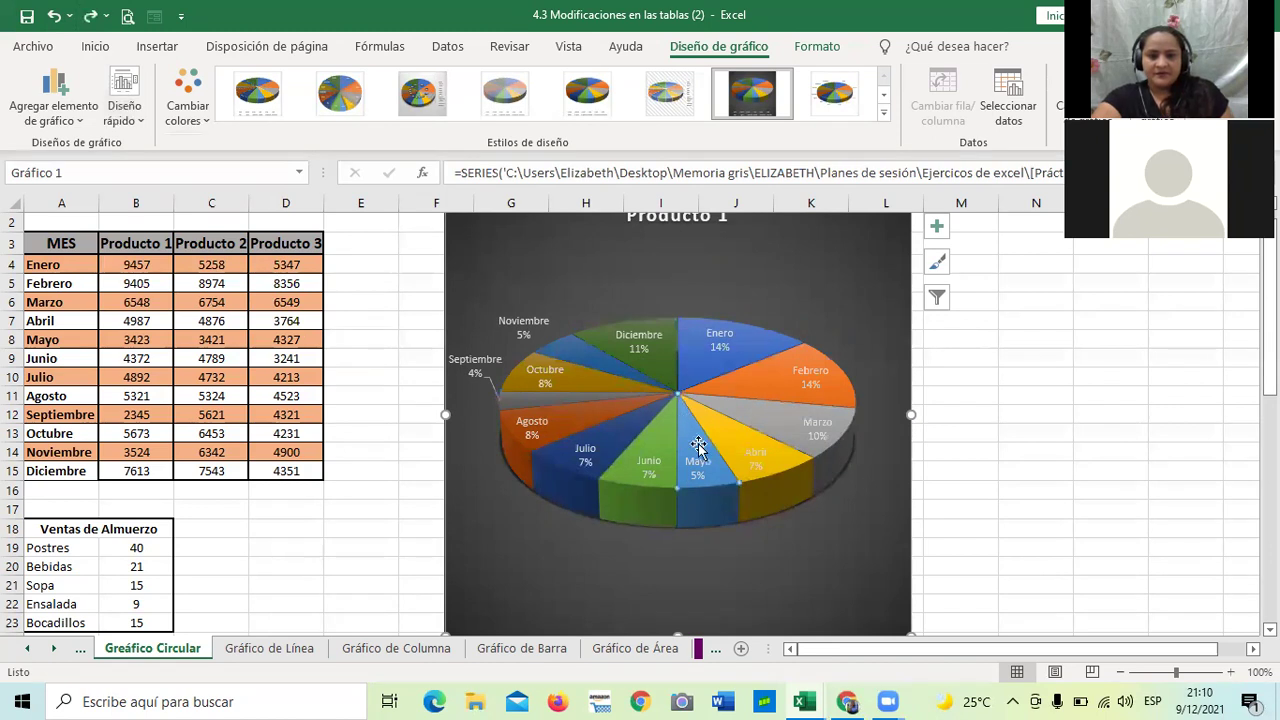
pyautogui.click(734, 367)
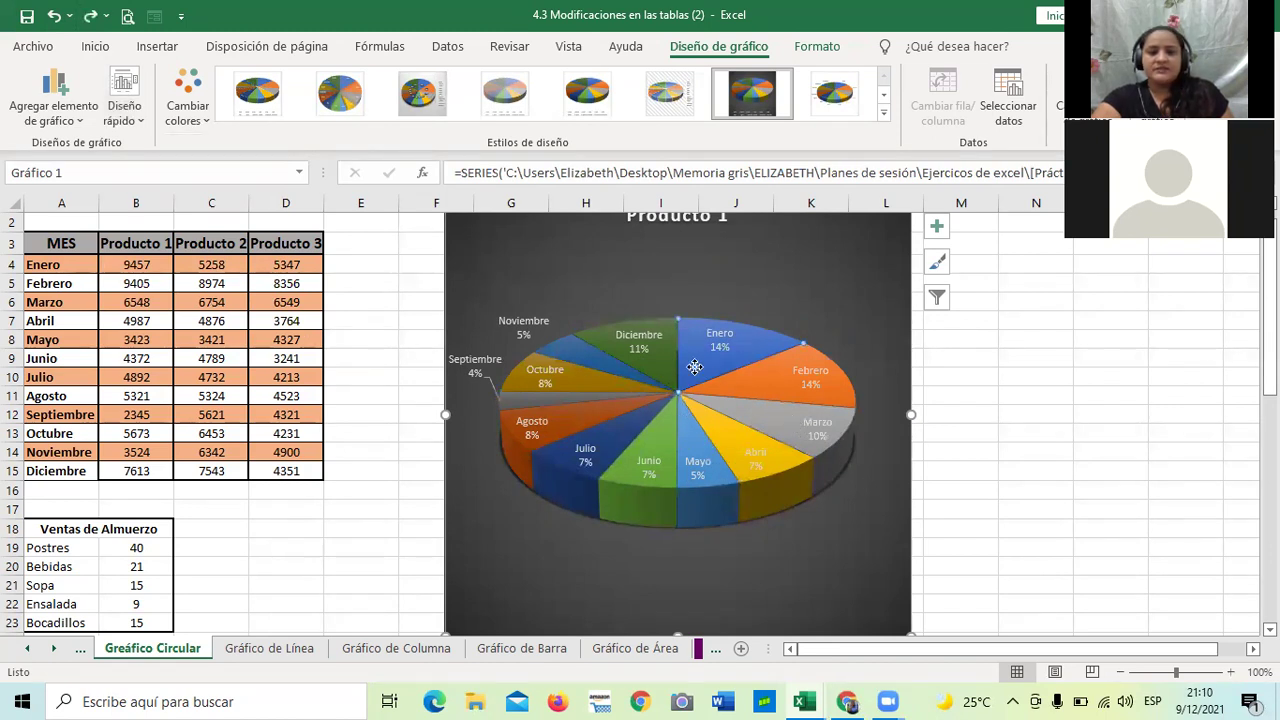
# Step: Open the pie series formatting and explode all slices apart to 26%
pyautogui.doubleClick(652, 404)
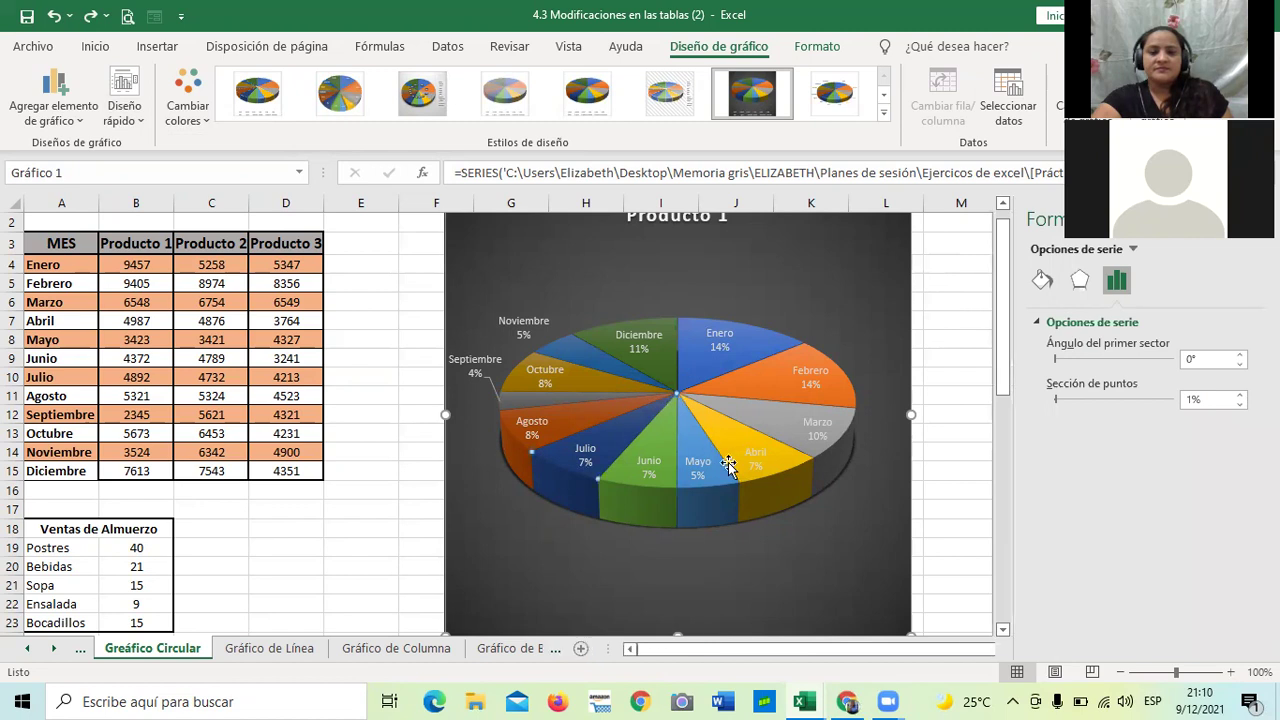
pyautogui.click(767, 497)
pyautogui.click(810, 450)
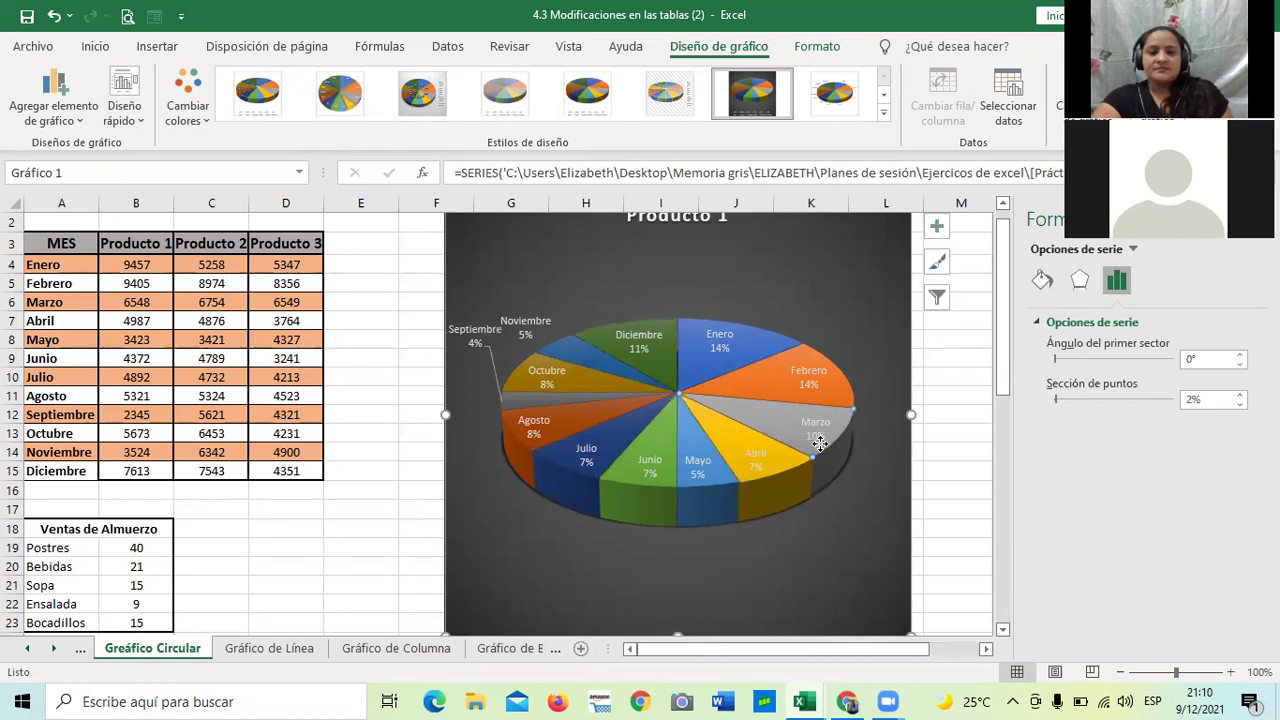
pyautogui.moveTo(820, 447); pyautogui.dragTo(850, 440)
pyautogui.click(748, 458)
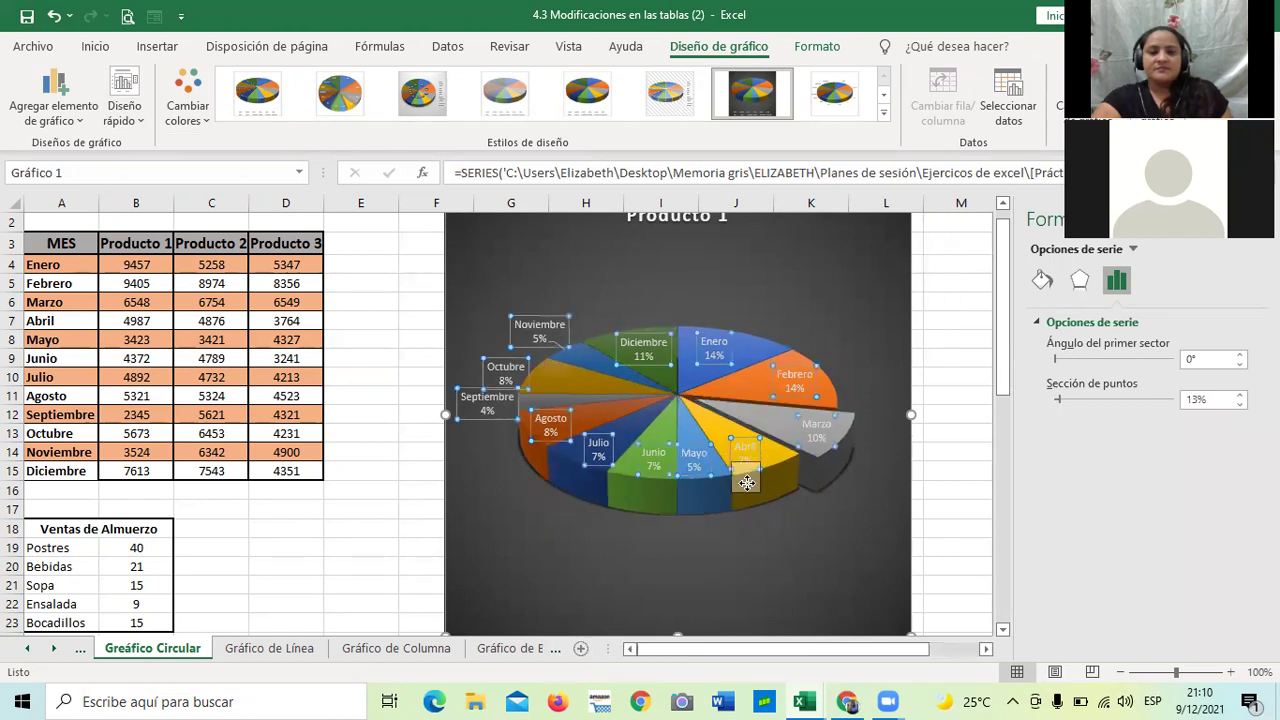
pyautogui.click(685, 425)
pyautogui.click(685, 449)
pyautogui.moveTo(685, 449); pyautogui.dragTo(686, 451)
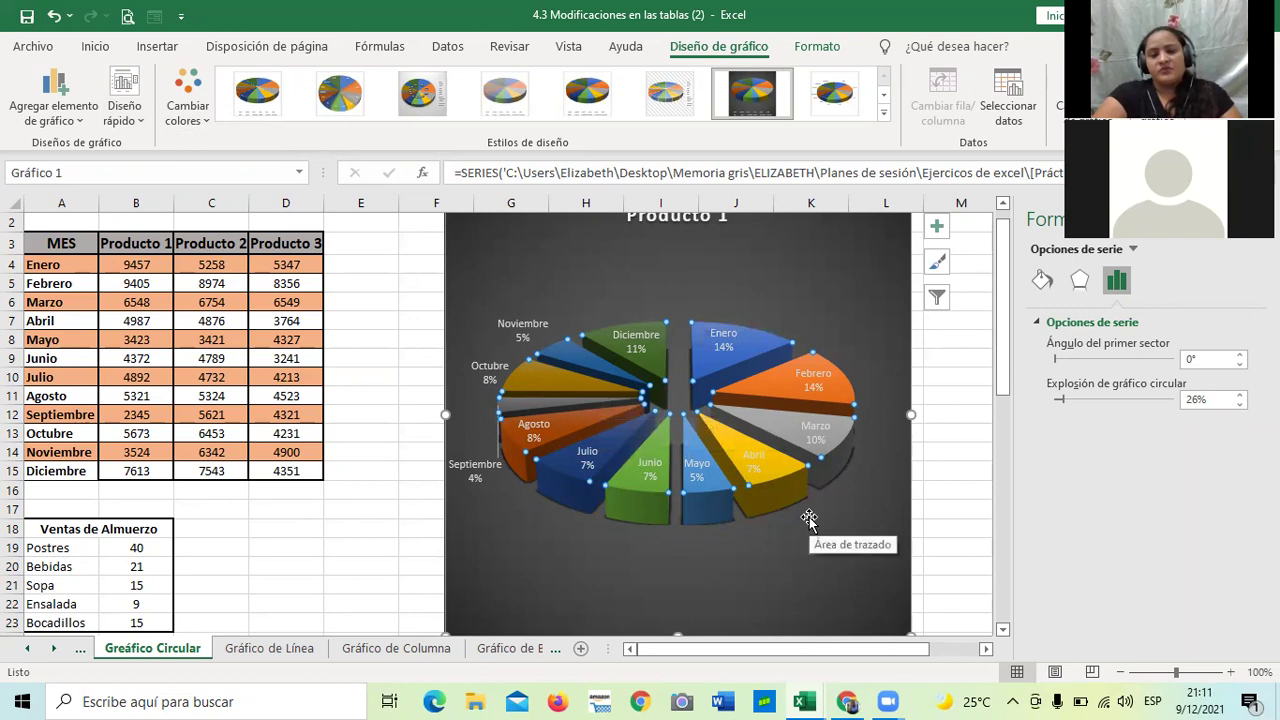
# Step: Fill the whole Producto 1 chart area with the green theme colour via Relleno de forma
pyautogui.click(760, 572)
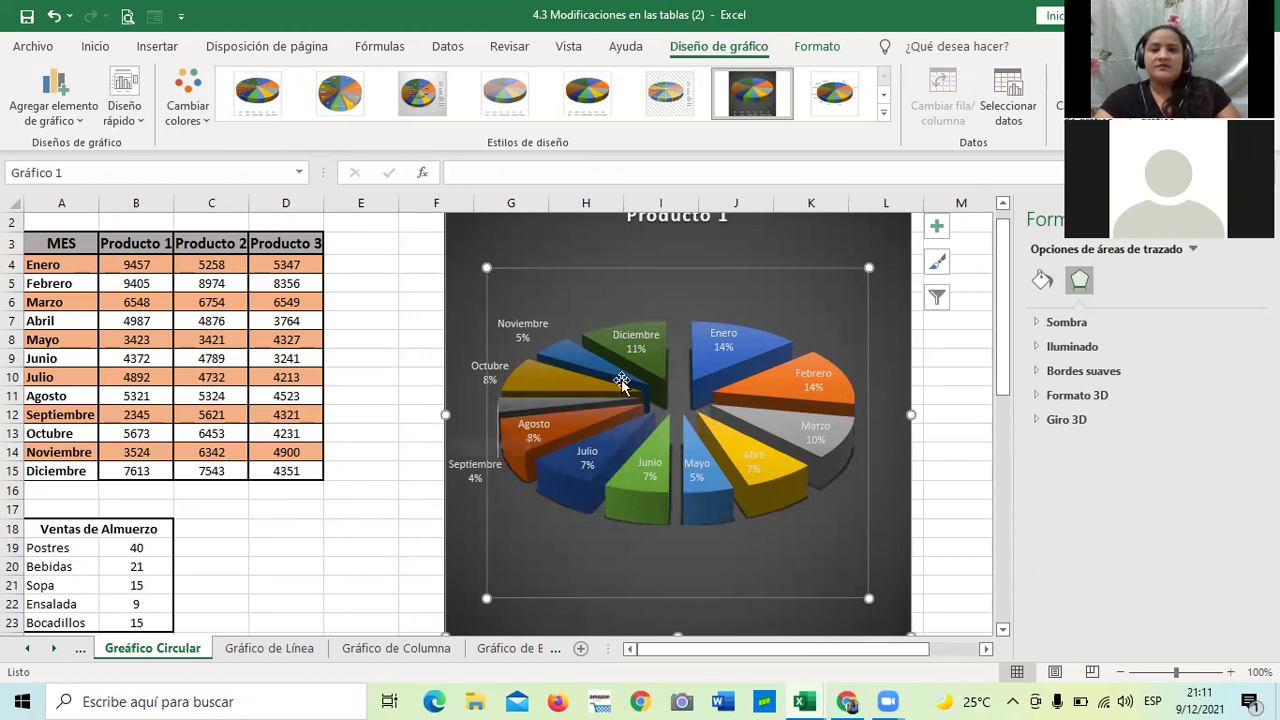
pyautogui.click(818, 48)
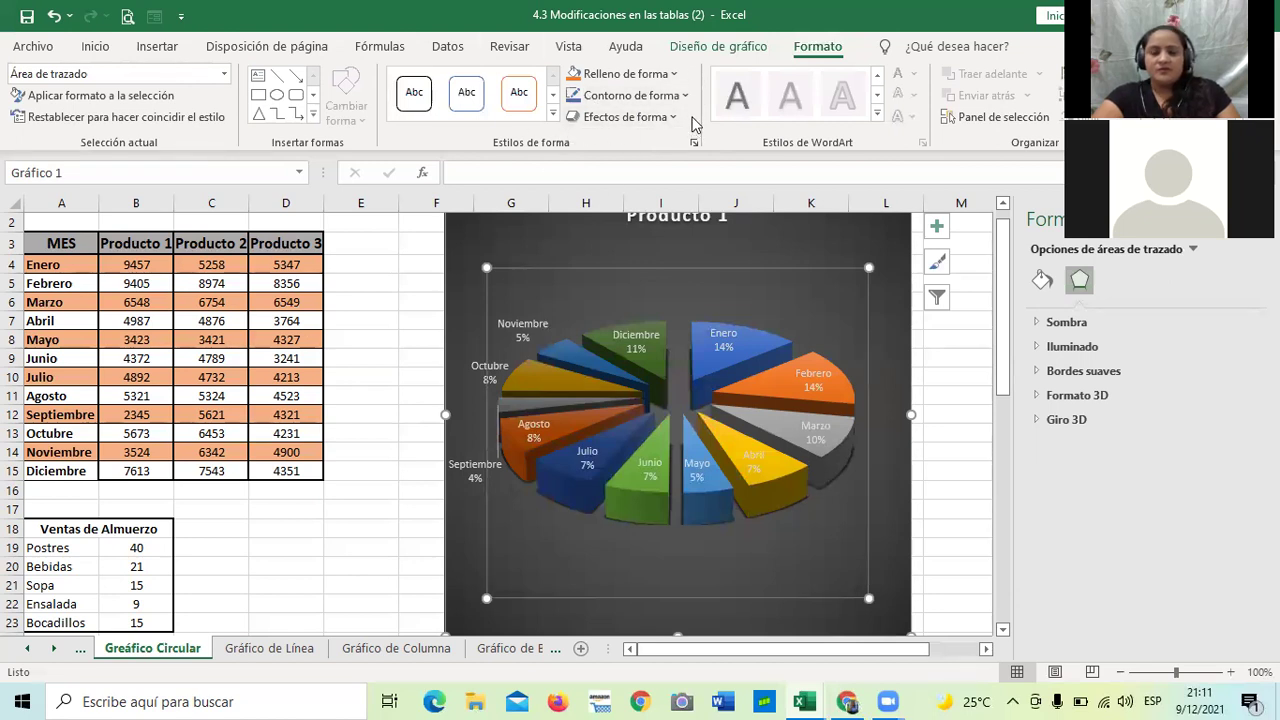
pyautogui.click(797, 224)
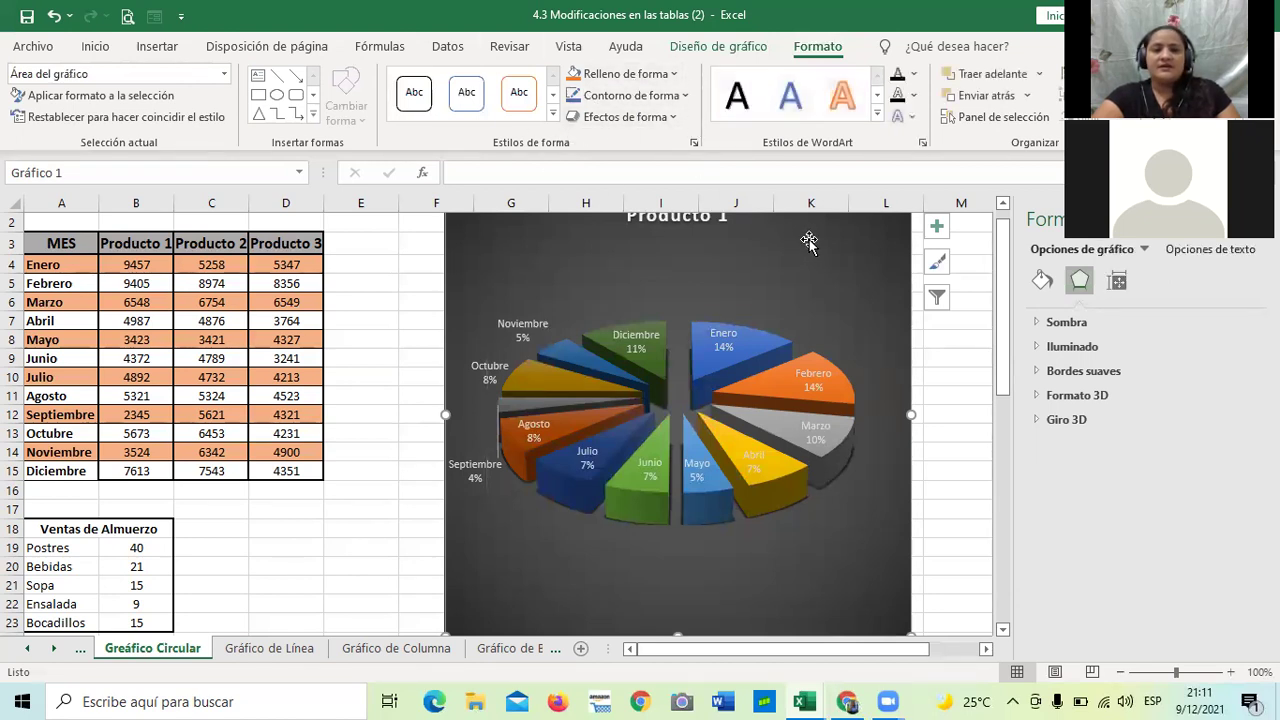
pyautogui.click(675, 75)
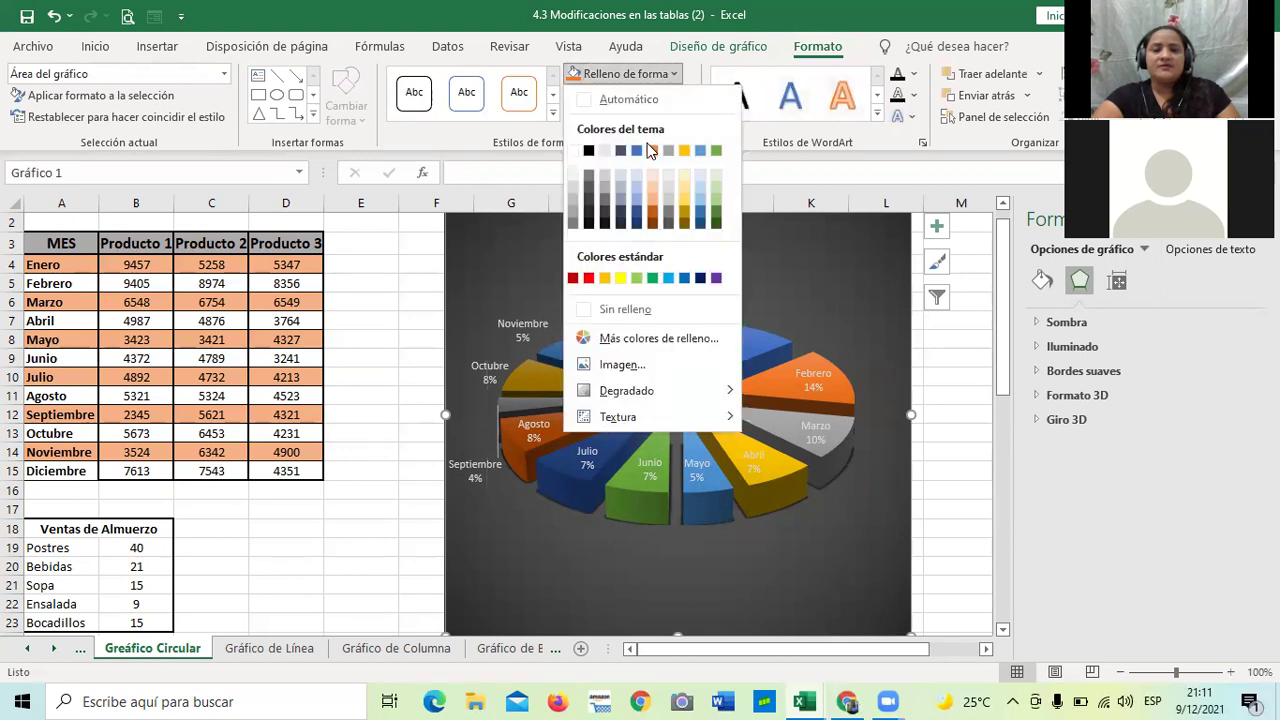
pyautogui.click(717, 152)
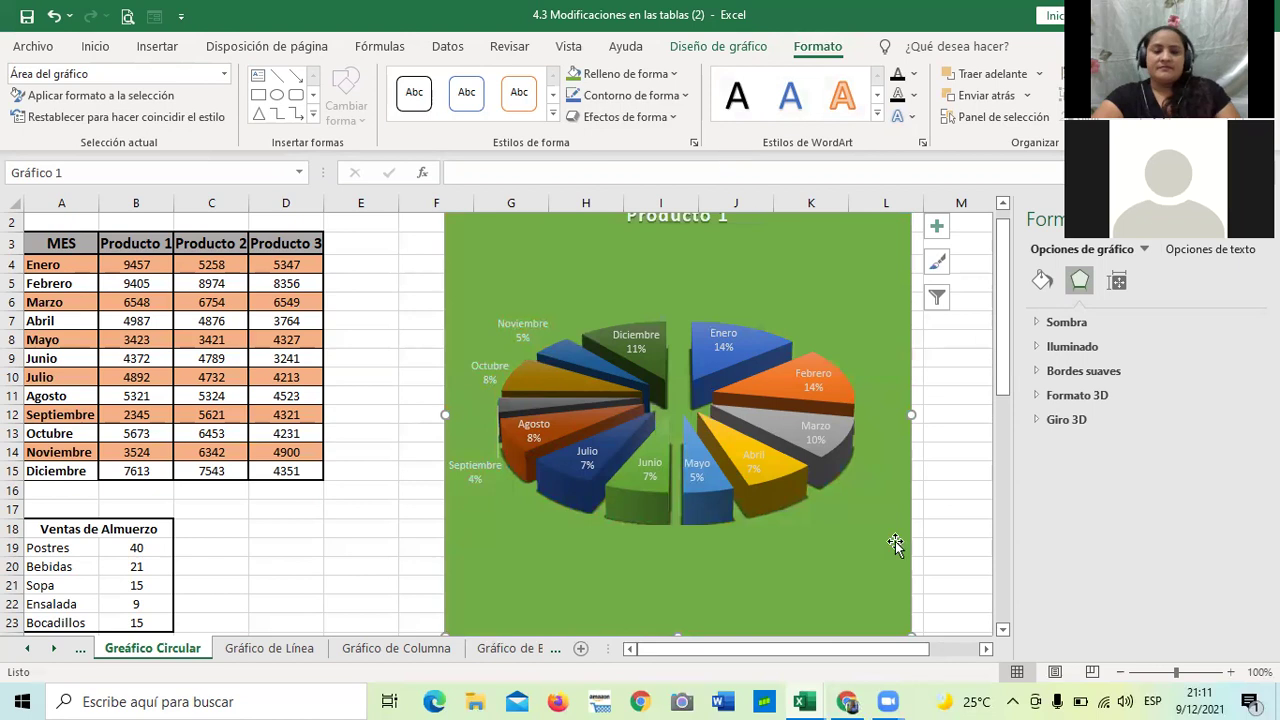
pyautogui.click(966, 571)
pyautogui.scroll(1, 897, 536)
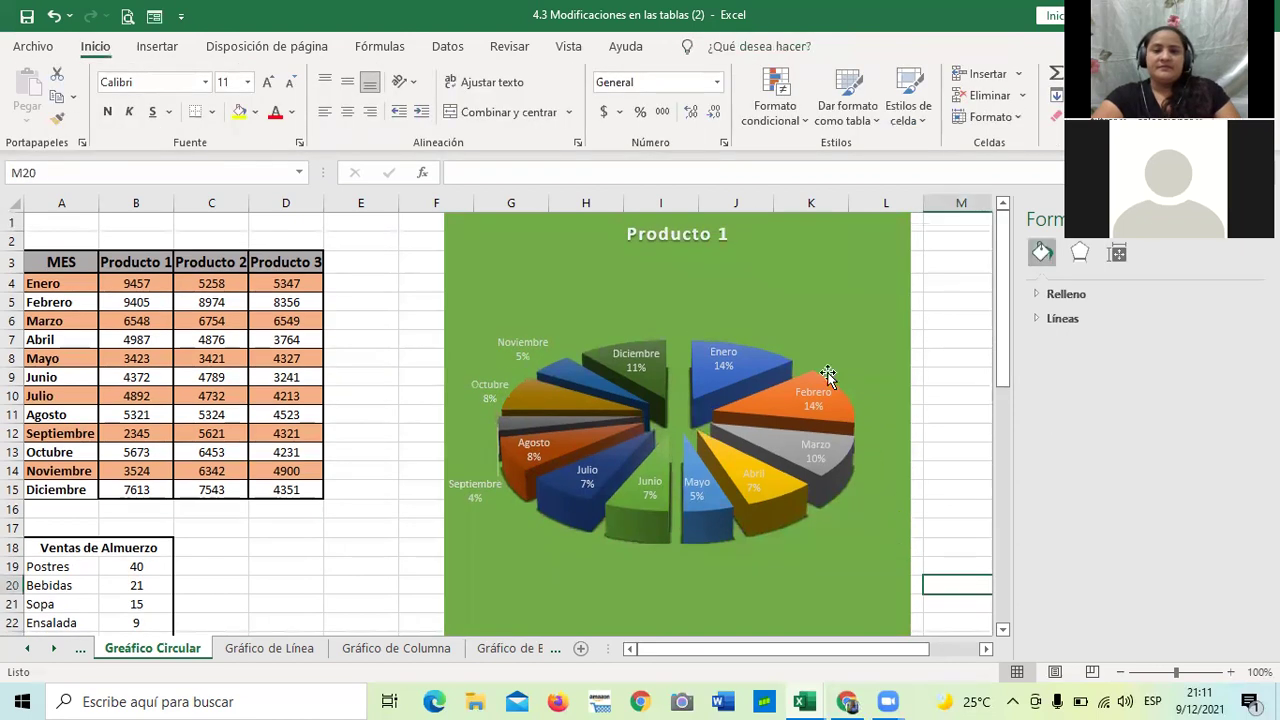
# Step: Delete the Producto 1 chart title
pyautogui.click(694, 237)
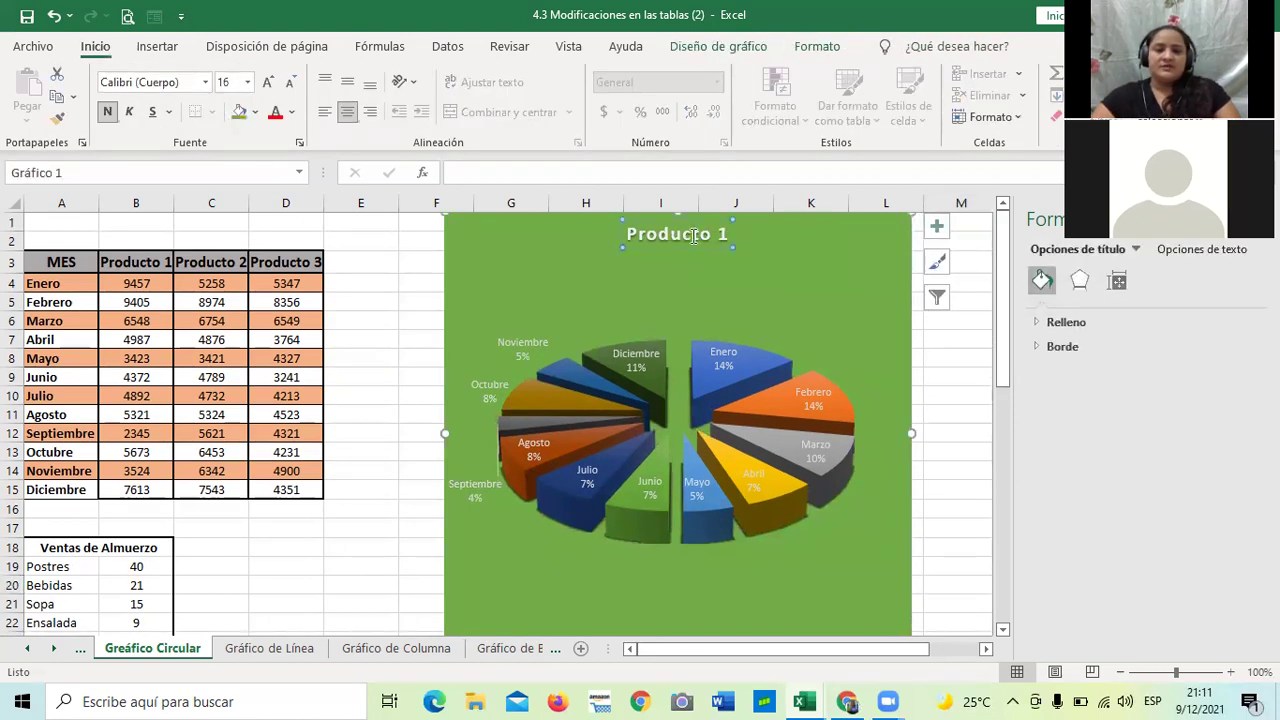
pyautogui.press('Delete')
pyautogui.click(969, 379)
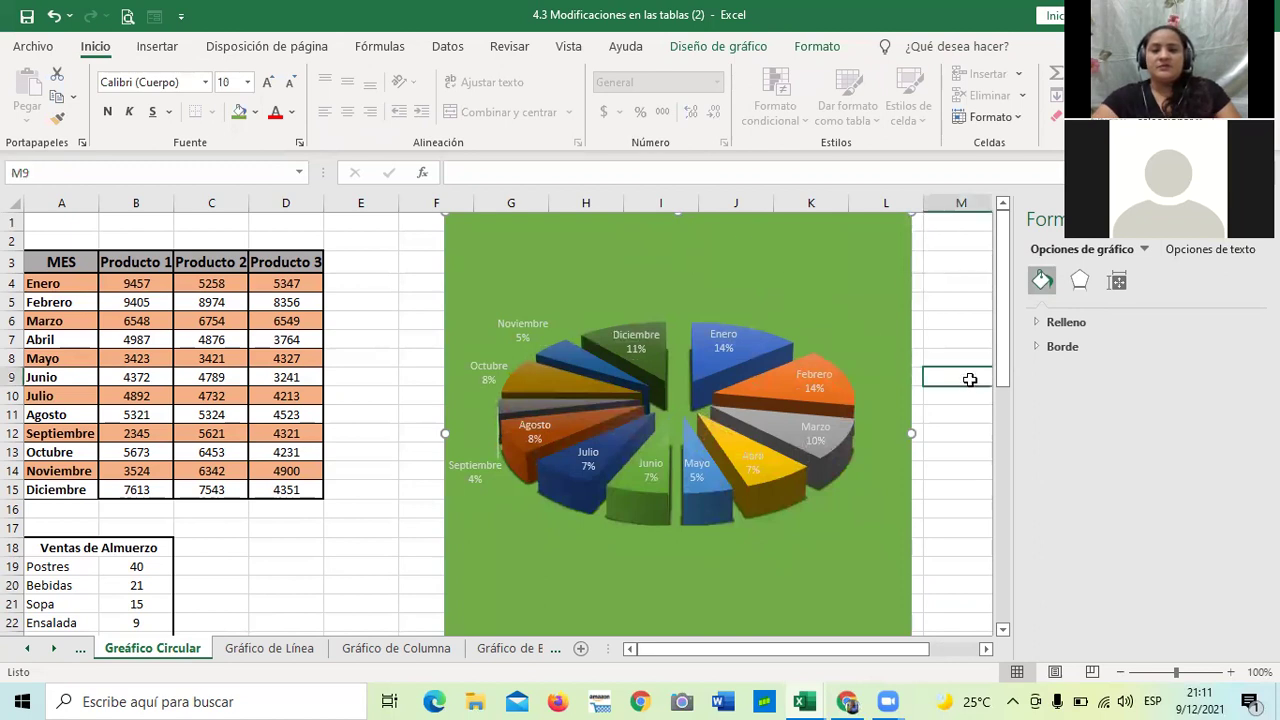
# Step: Scroll down to the Ventas de Almuerzo pie chart and select it for design changes
pyautogui.scroll(-2, 862, 368)
pyautogui.scroll(-2, 856, 370)
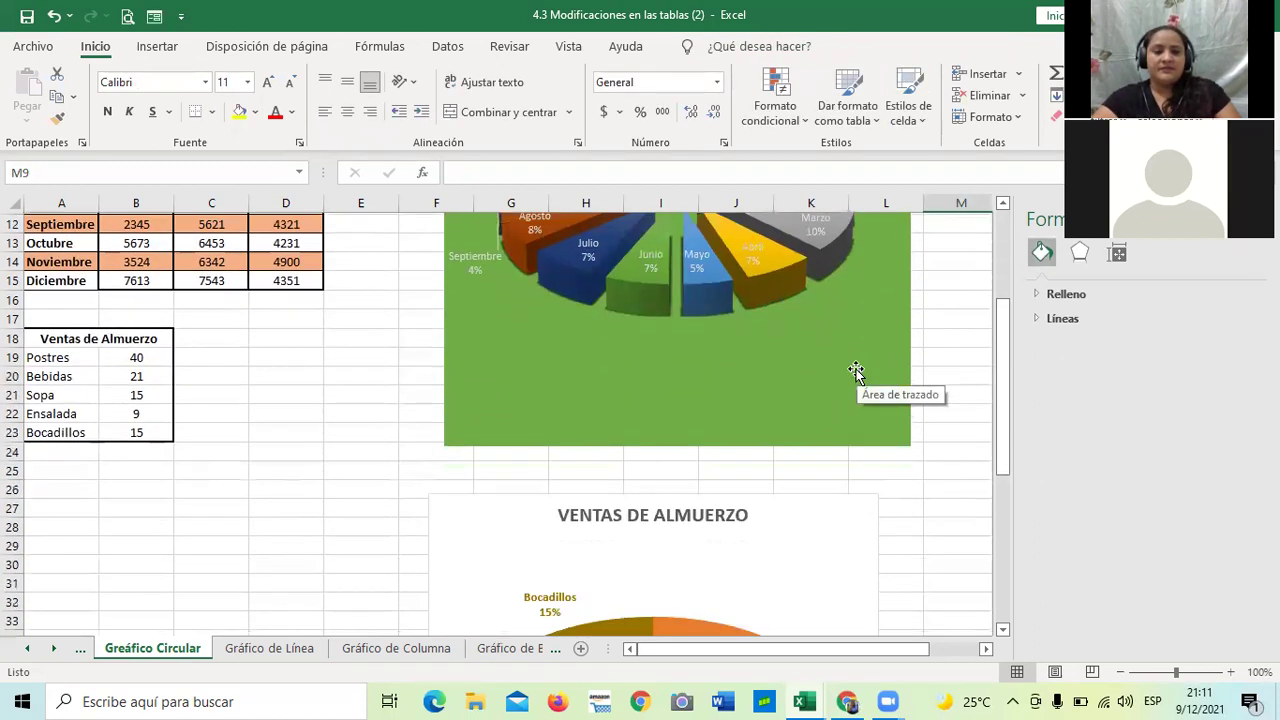
pyautogui.scroll(-3, 856, 370)
pyautogui.click(651, 531)
pyautogui.click(667, 508)
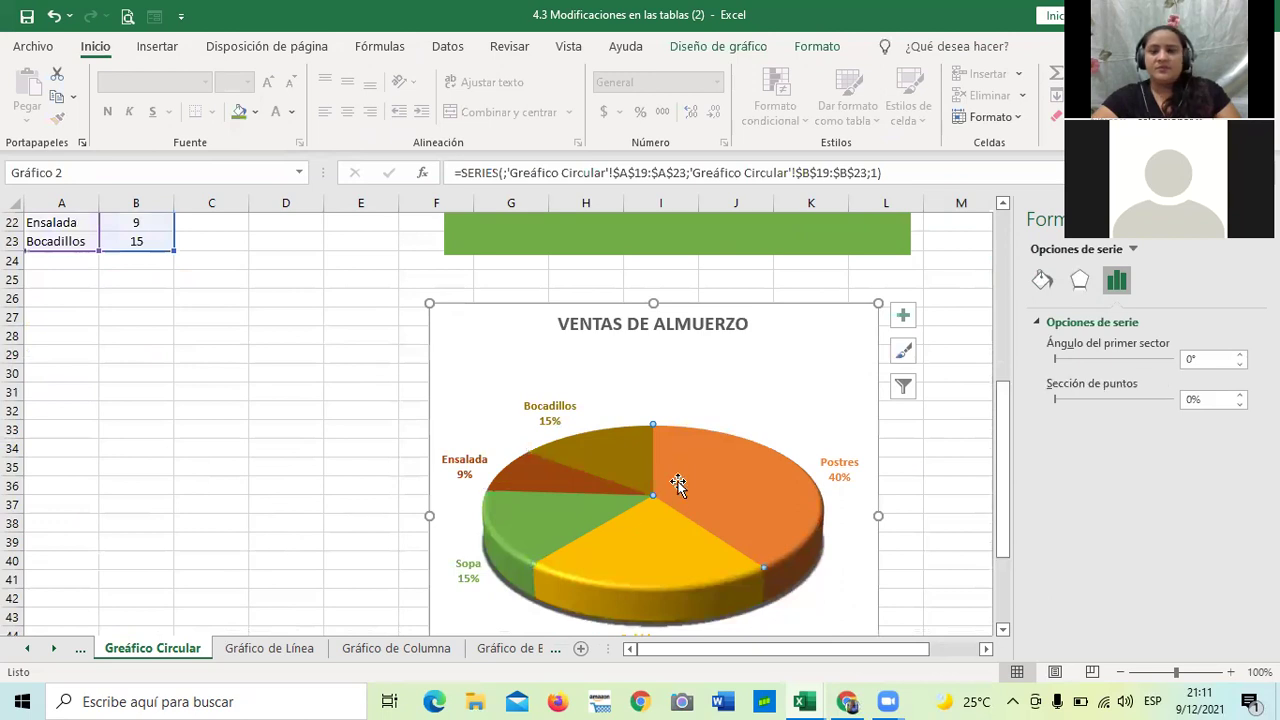
pyautogui.click(727, 50)
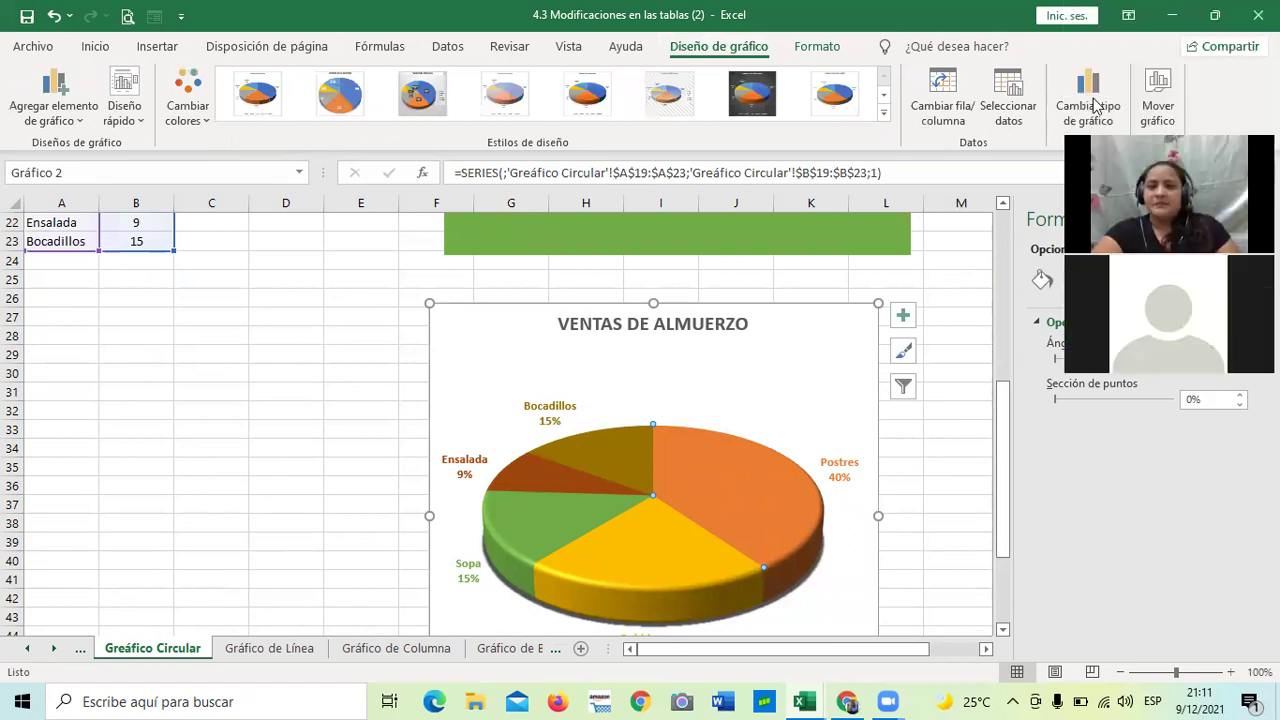
# Step: Change the Ventas de Almuerzo chart to the plain pie subtype instead of pie-of-pie
pyautogui.click(1085, 103)
pyautogui.click(620, 402)
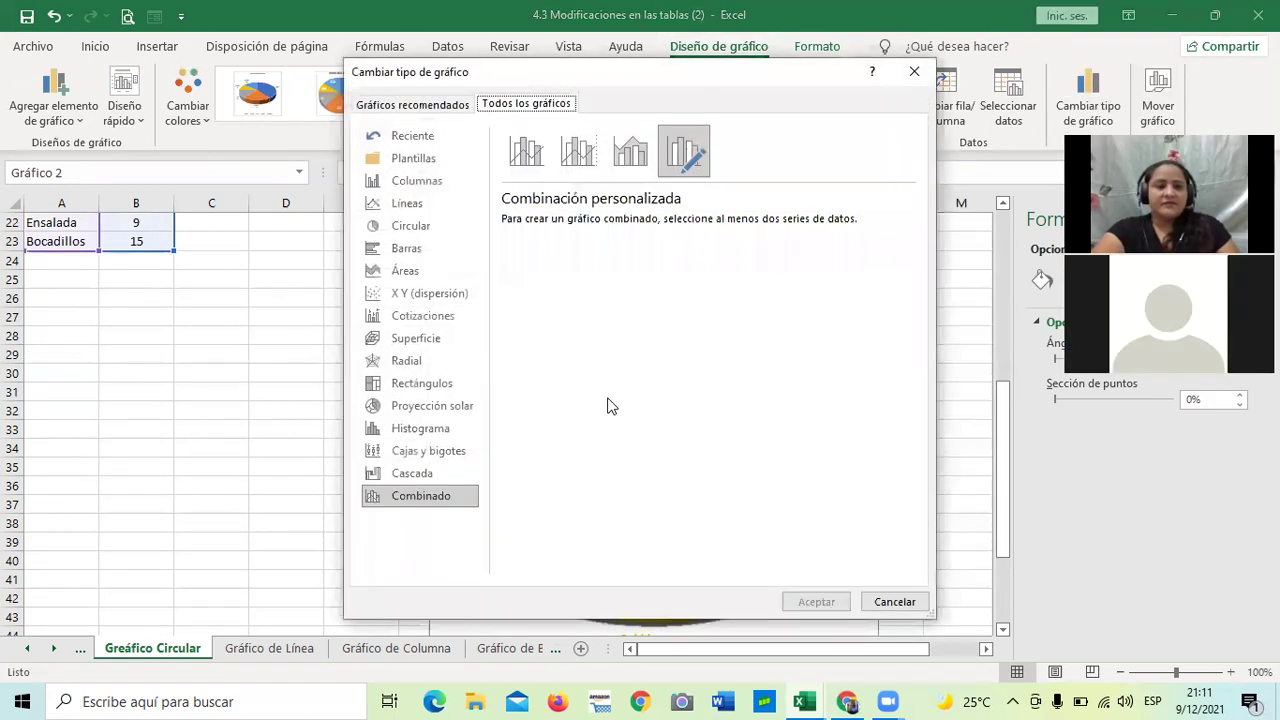
pyautogui.click(466, 231)
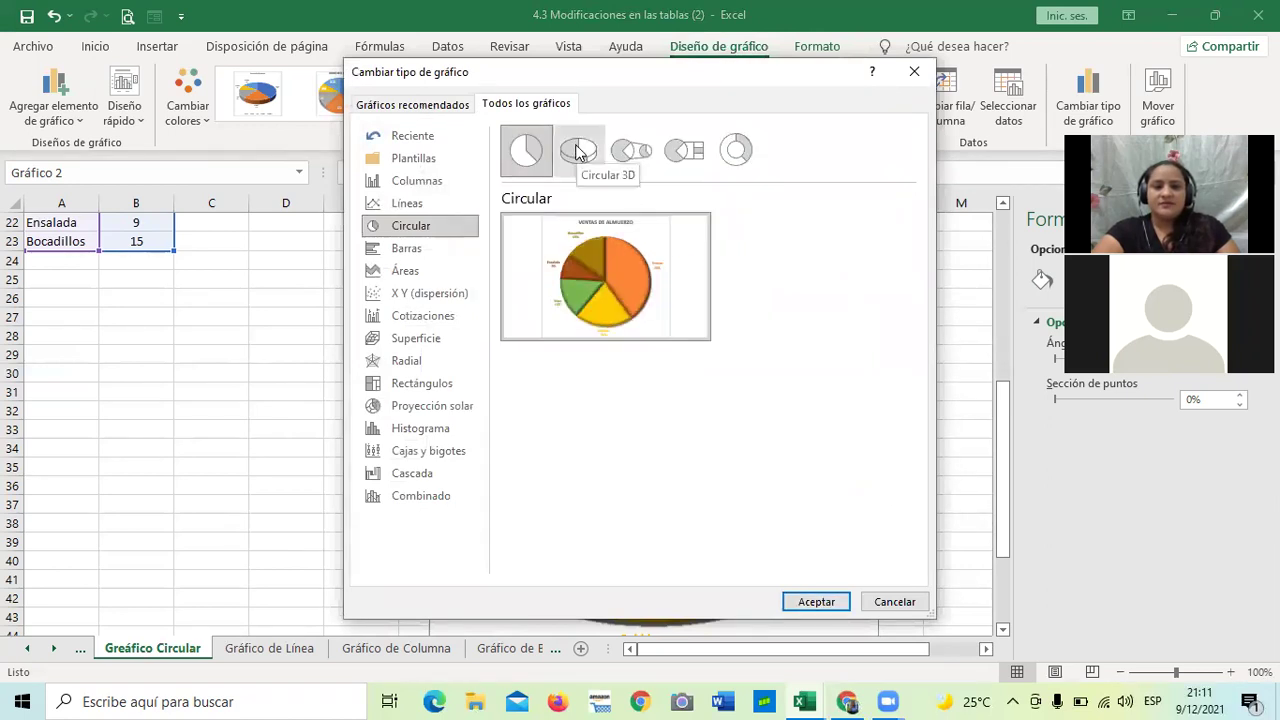
pyautogui.click(631, 155)
pyautogui.moveTo(606, 285)
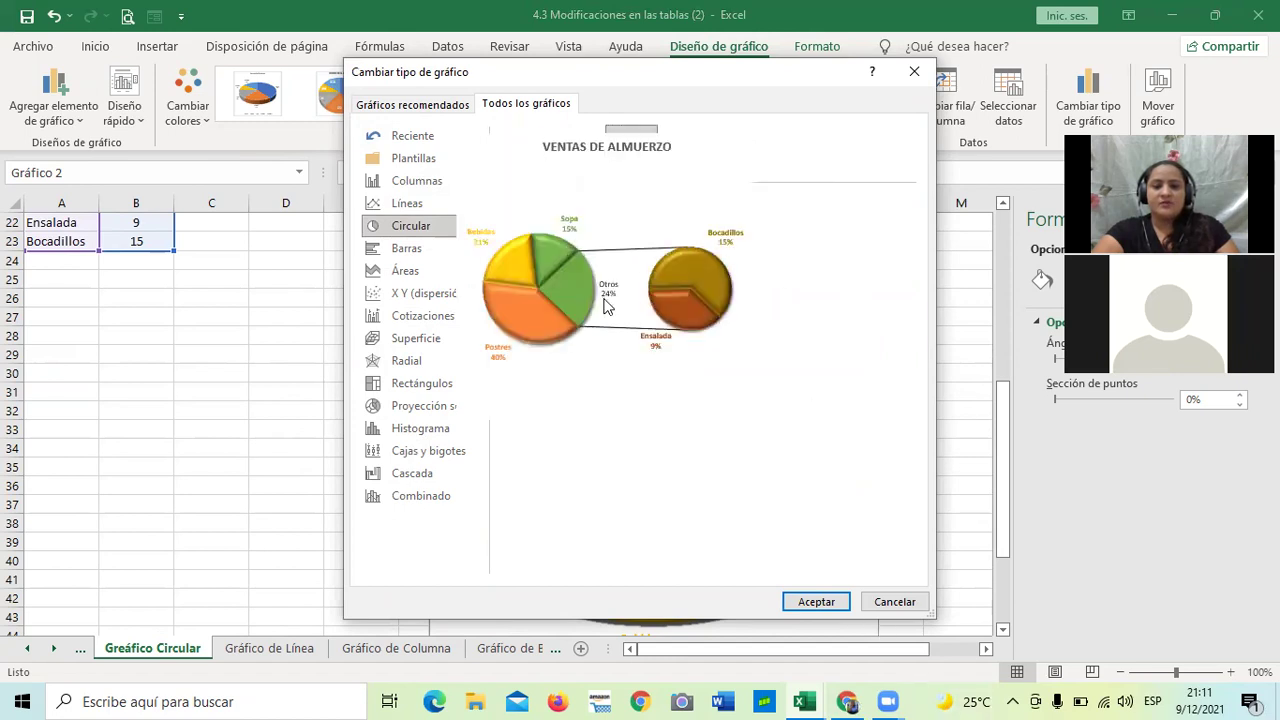
pyautogui.click(526, 150)
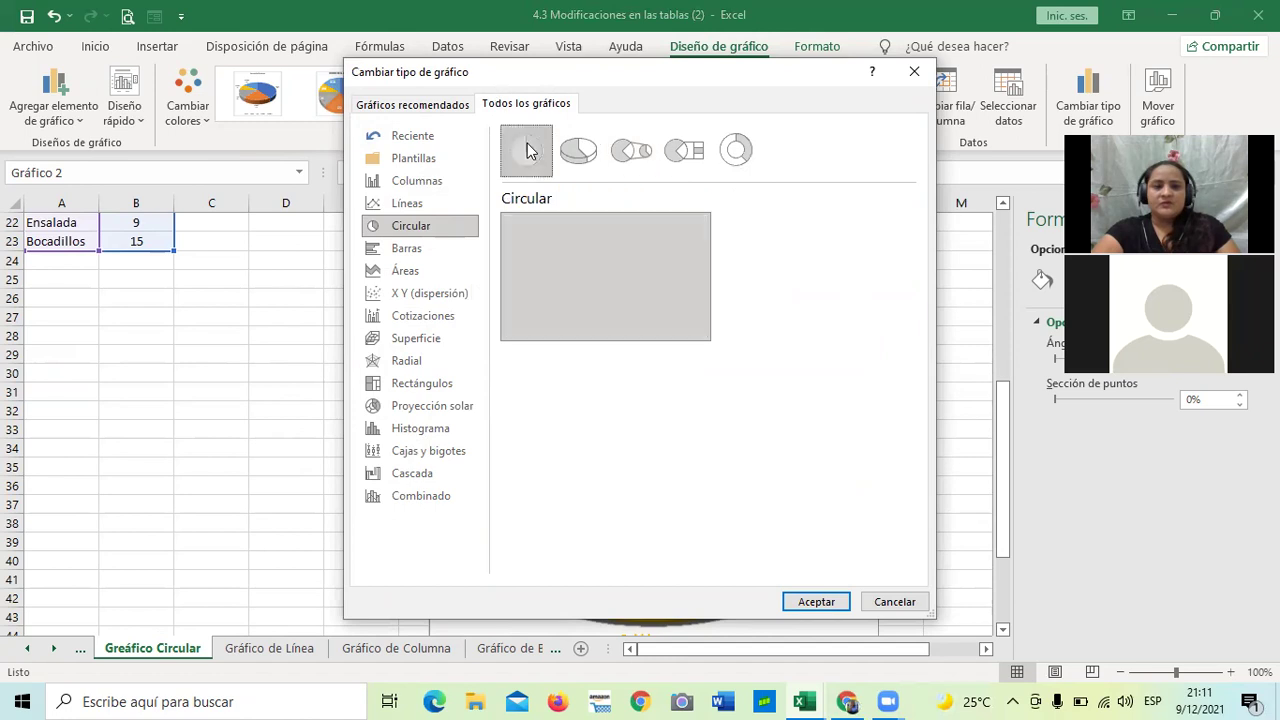
pyautogui.click(816, 601)
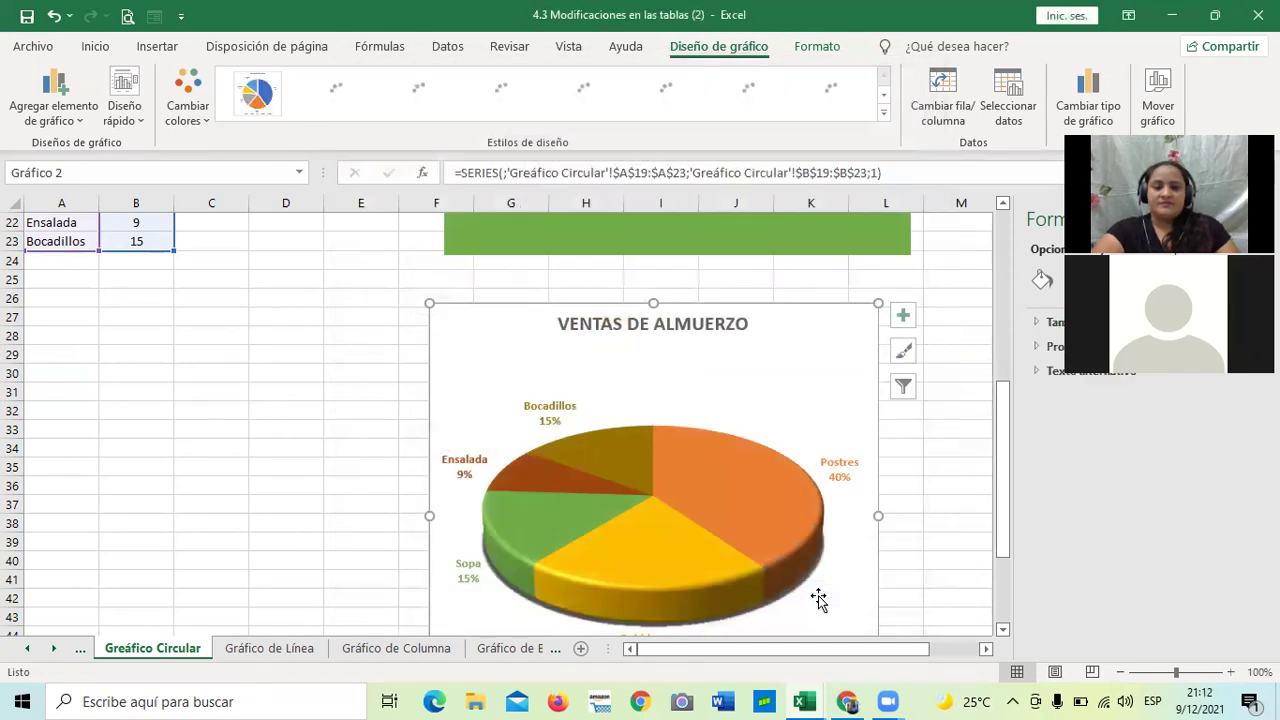
# Step: Shrink the VENTAS DE ALMUERZO pie chart and drag it under the lunch sales table
pyautogui.scroll(-2, 818, 598)
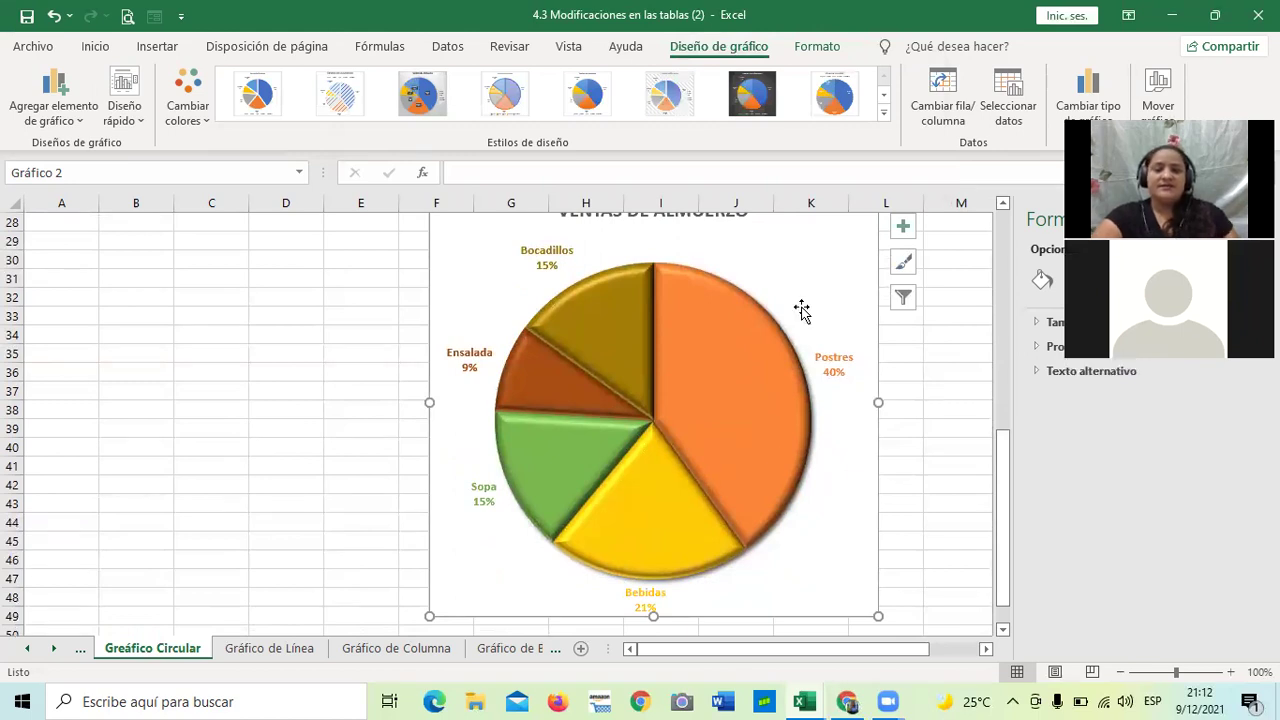
pyautogui.scroll(2, 803, 309)
pyautogui.moveTo(878, 303); pyautogui.dragTo(798, 374)
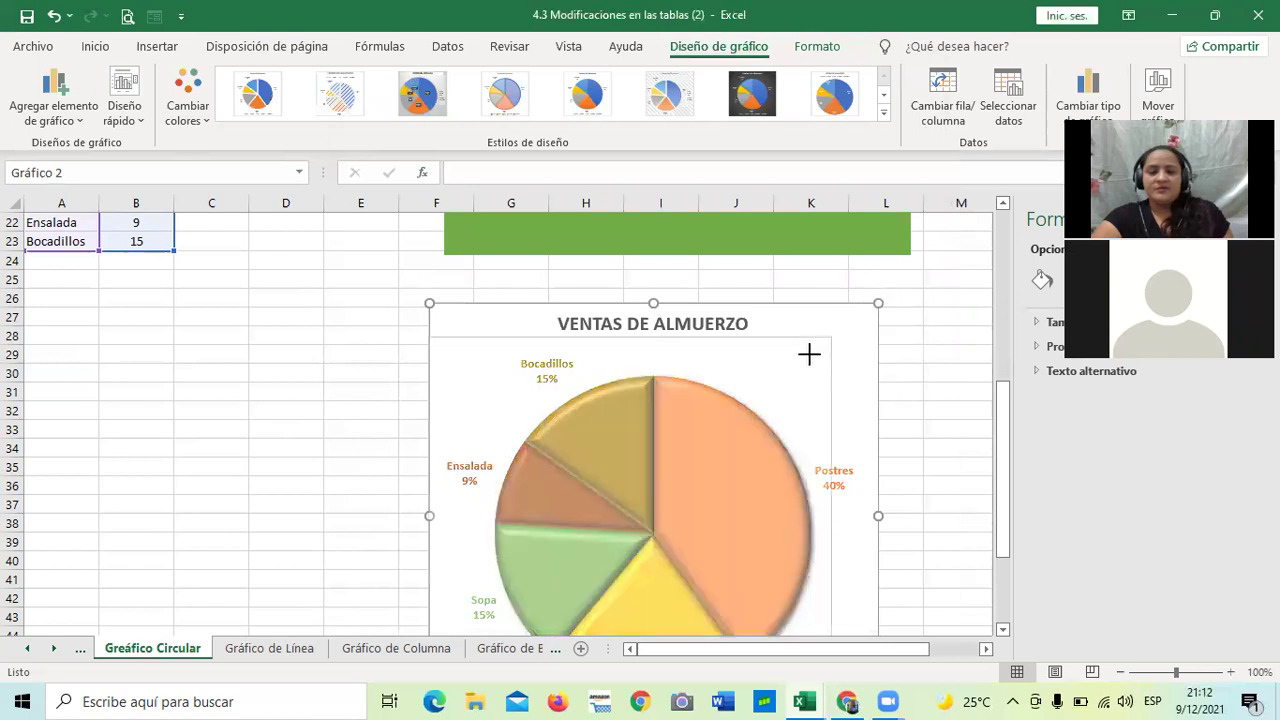
pyautogui.moveTo(748, 430); pyautogui.dragTo(563, 332)
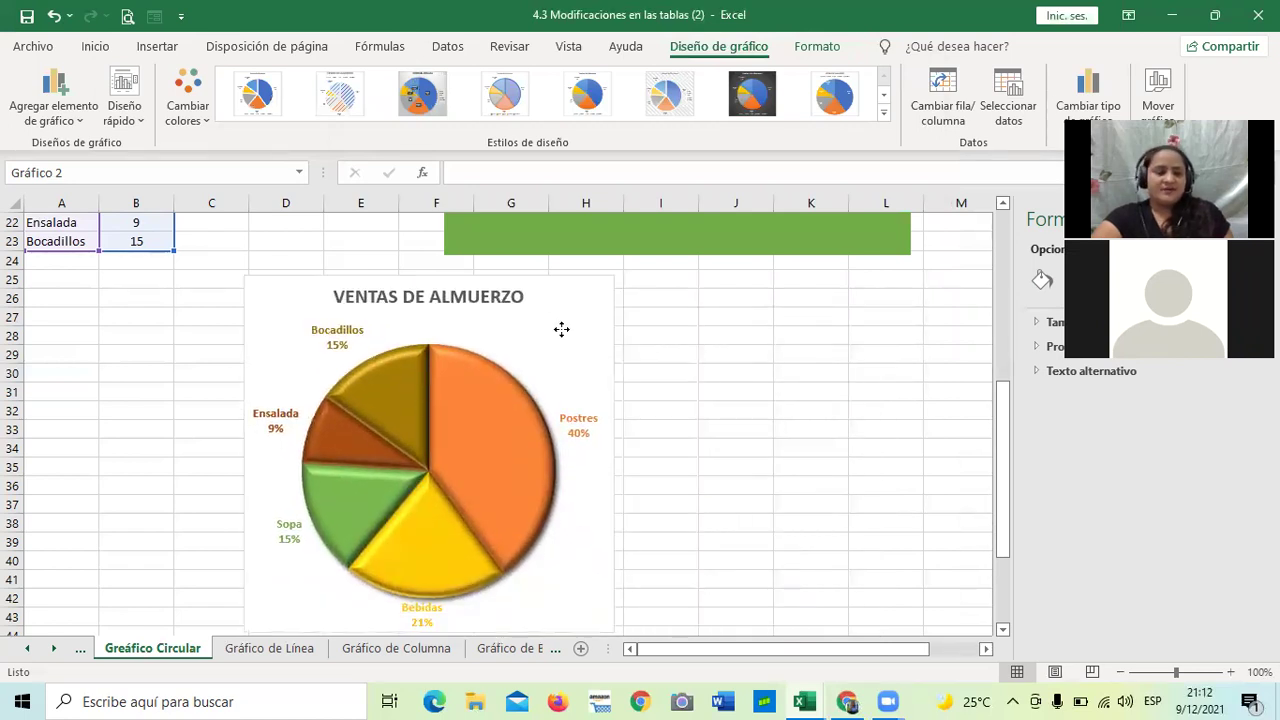
pyautogui.moveTo(614, 627); pyautogui.dragTo(598, 602)
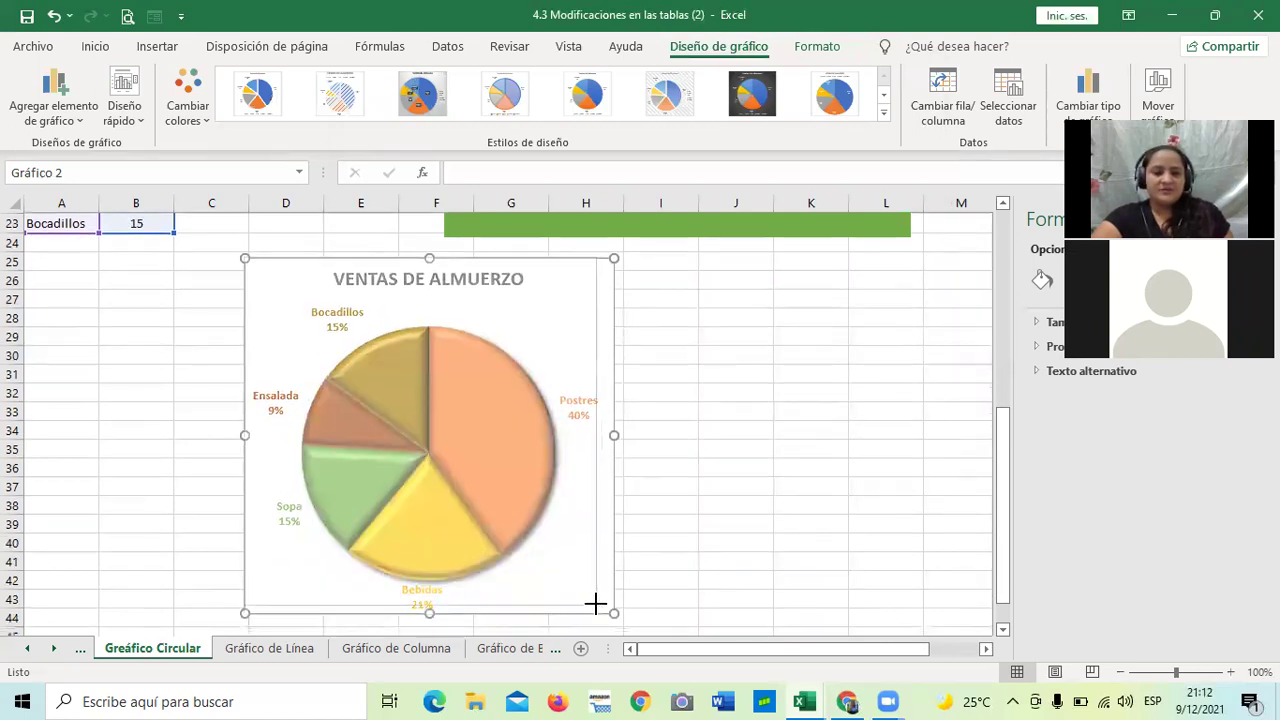
pyautogui.click(716, 551)
# Step: Scroll around the sheet to check the repositioned chart beside the table
pyautogui.scroll(6, 717, 547)
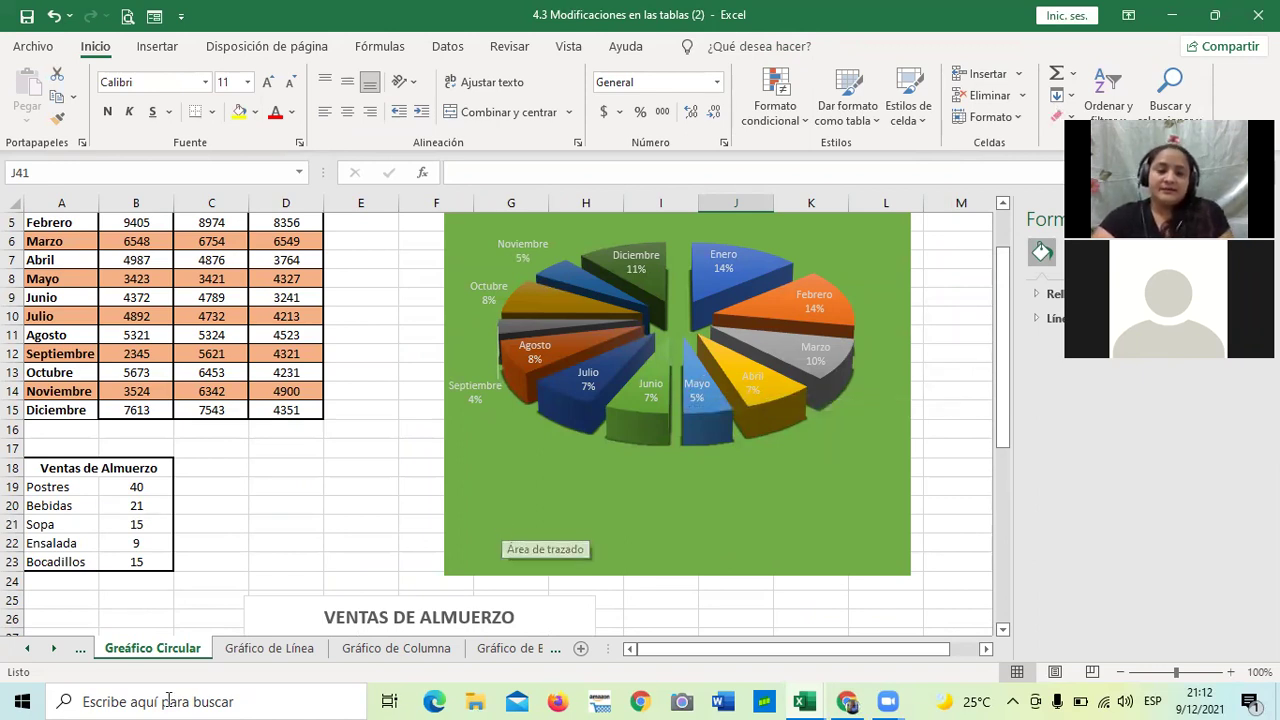
pyautogui.scroll(-2, 605, 445)
pyautogui.scroll(-2, 514, 477)
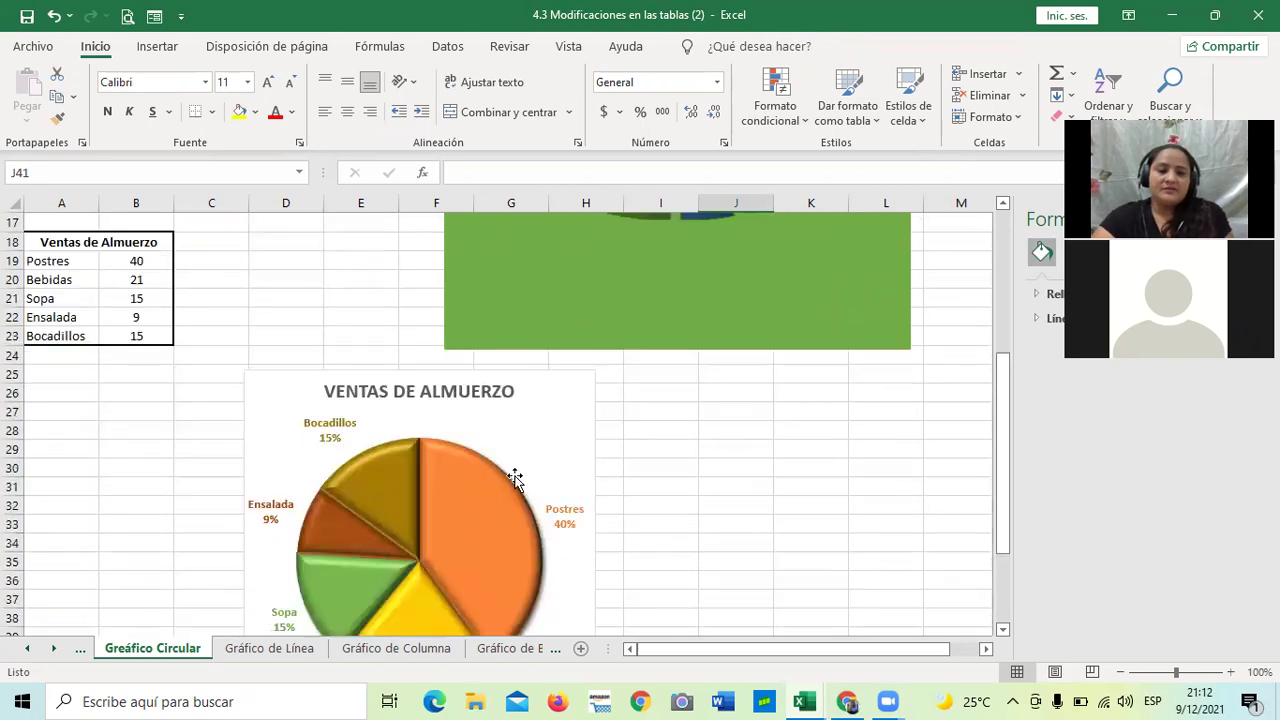
pyautogui.moveTo(472, 522)
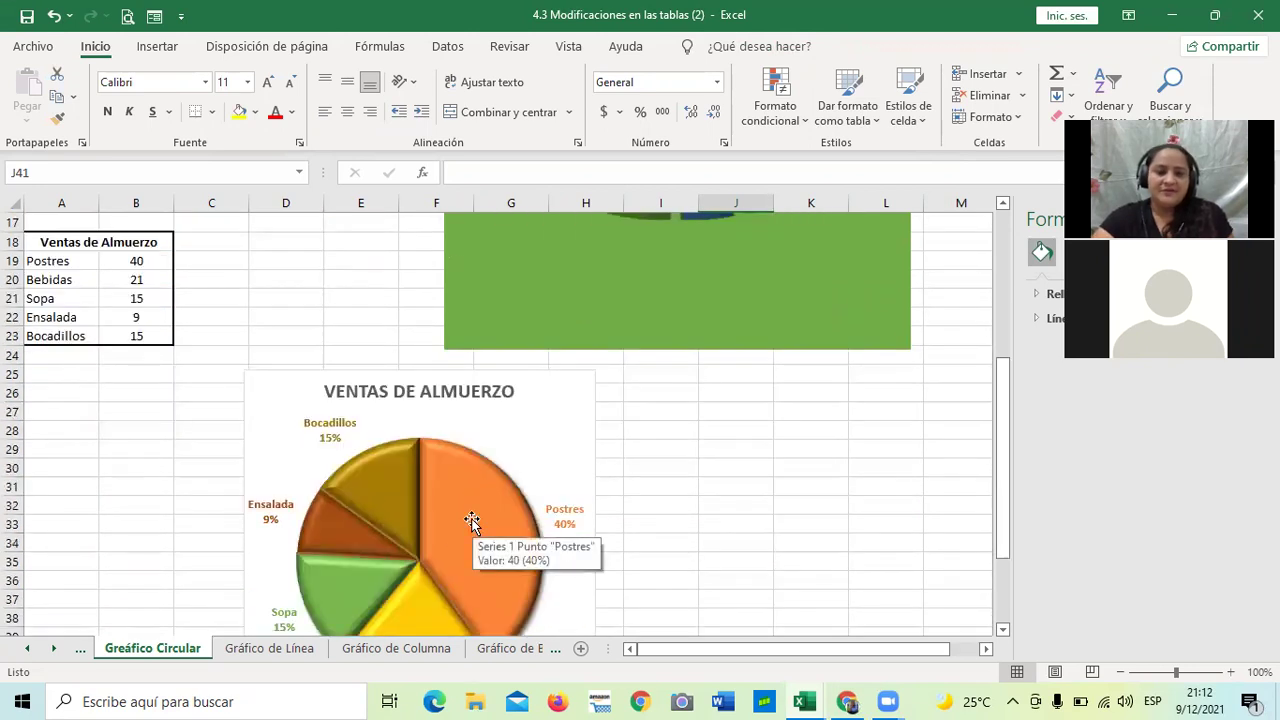
pyautogui.click(719, 464)
pyautogui.scroll(-1, 442, 505)
pyautogui.scroll(-1, 442, 505)
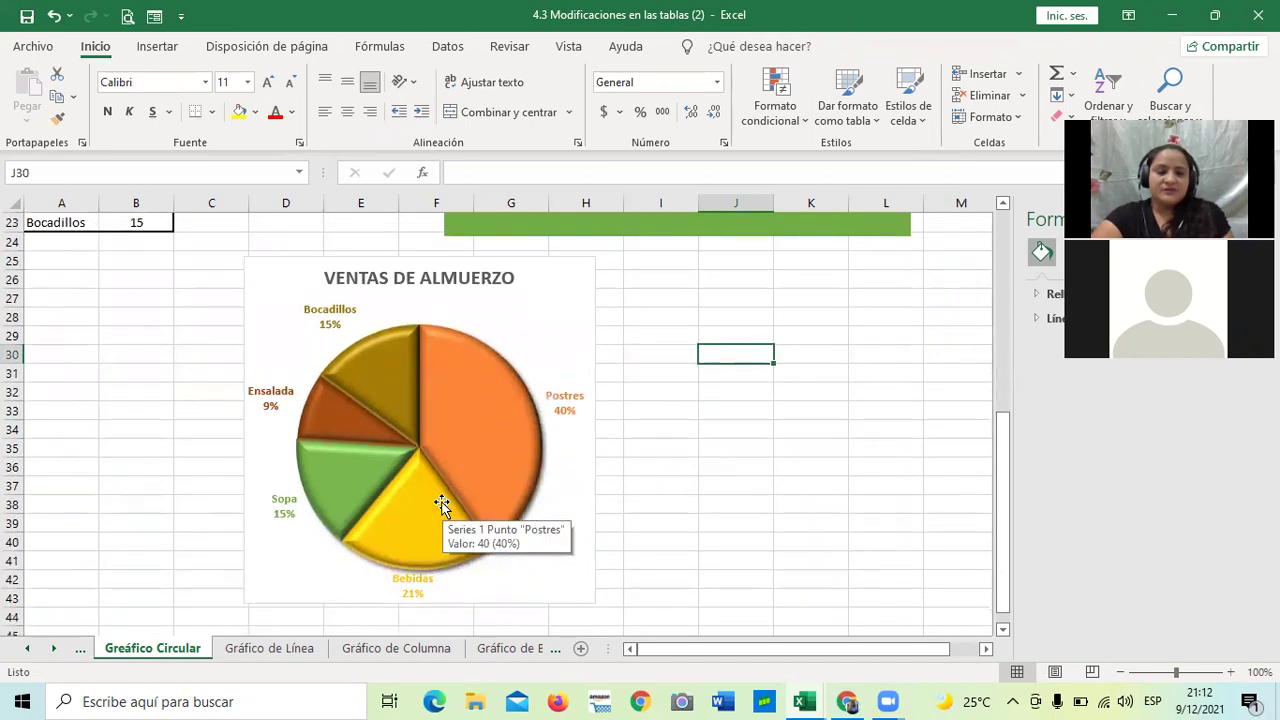
pyautogui.scroll(1, 443, 505)
pyautogui.scroll(2, 443, 505)
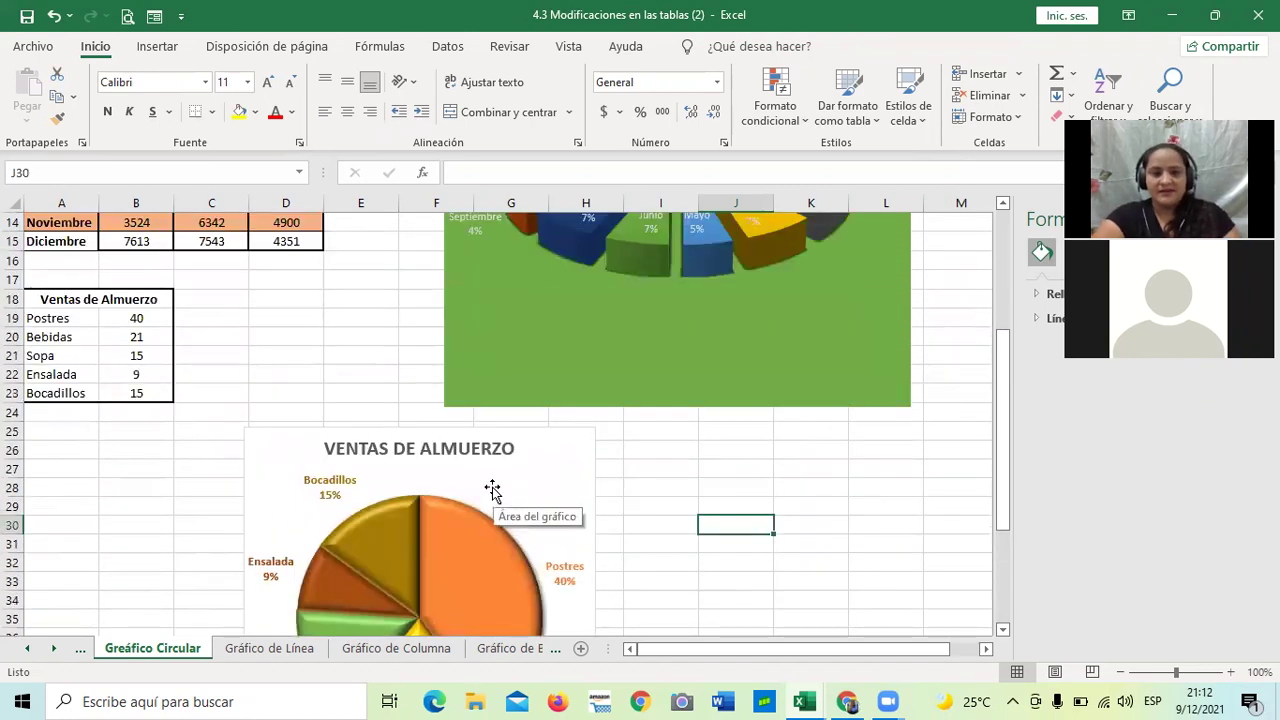
pyautogui.scroll(3, 720, 555)
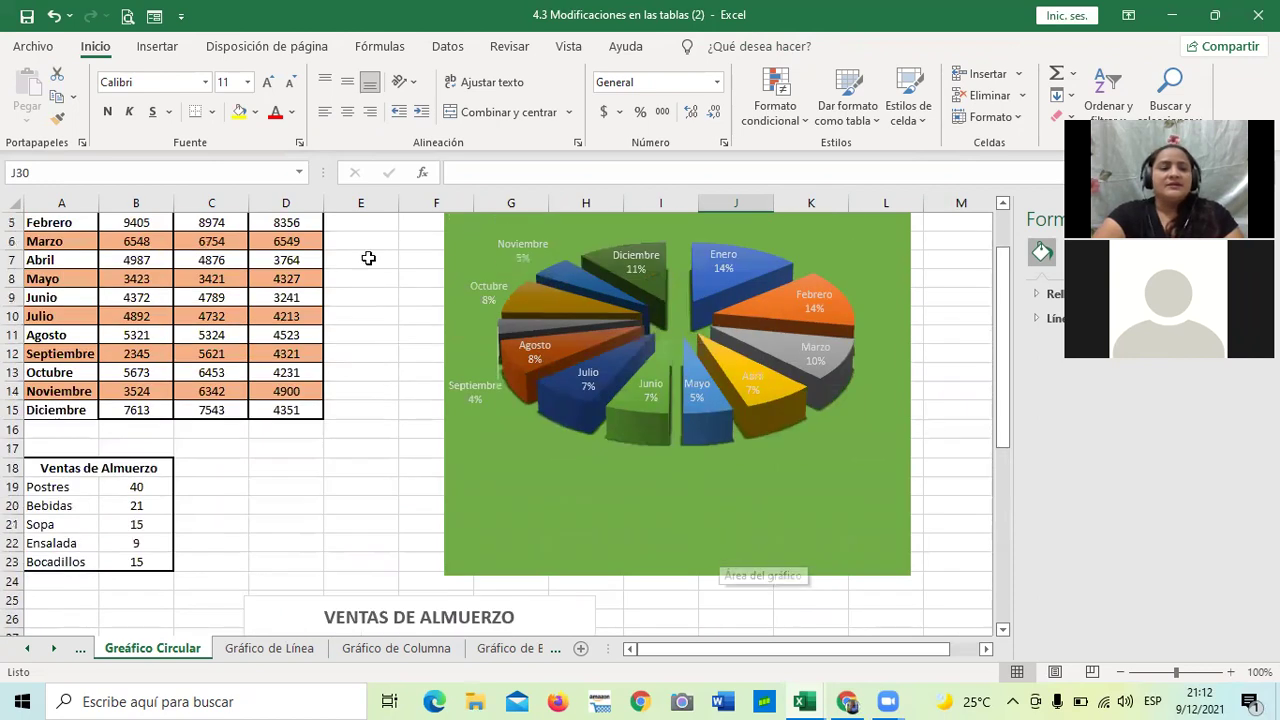
pyautogui.click(363, 352)
pyautogui.scroll(-1, 500, 391)
pyautogui.scroll(-3, 443, 480)
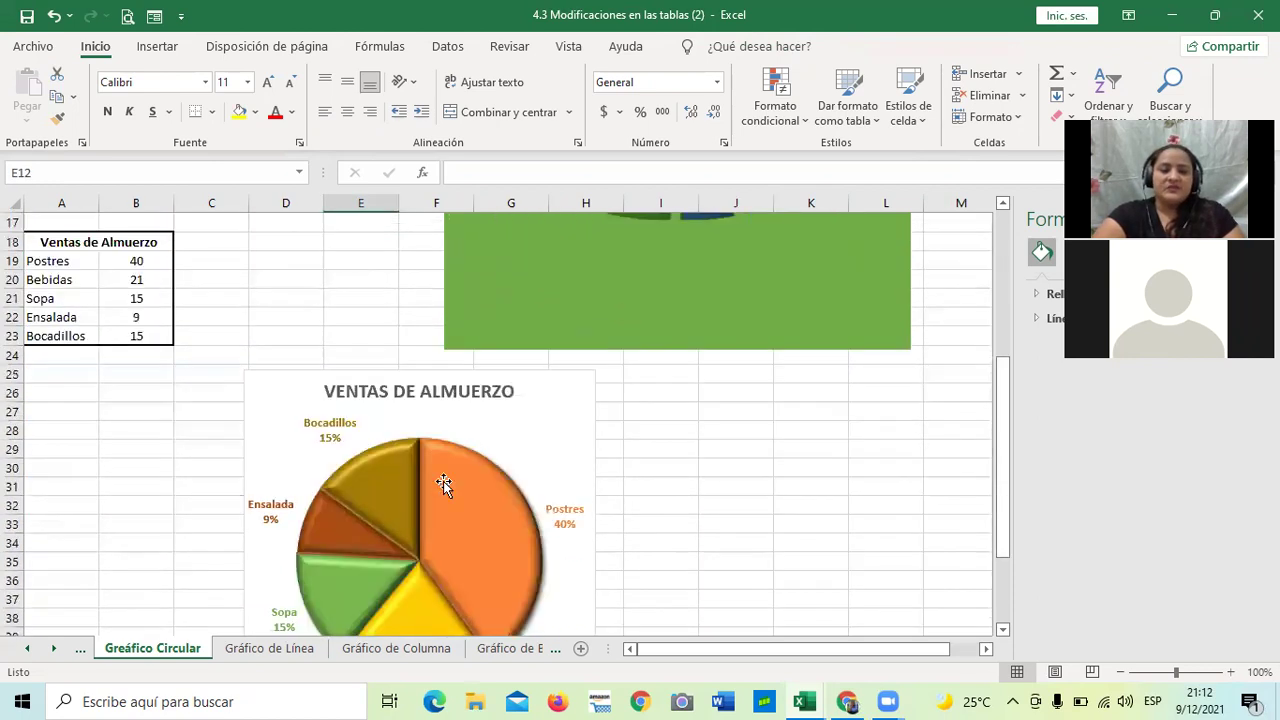
pyautogui.scroll(-2, 432, 455)
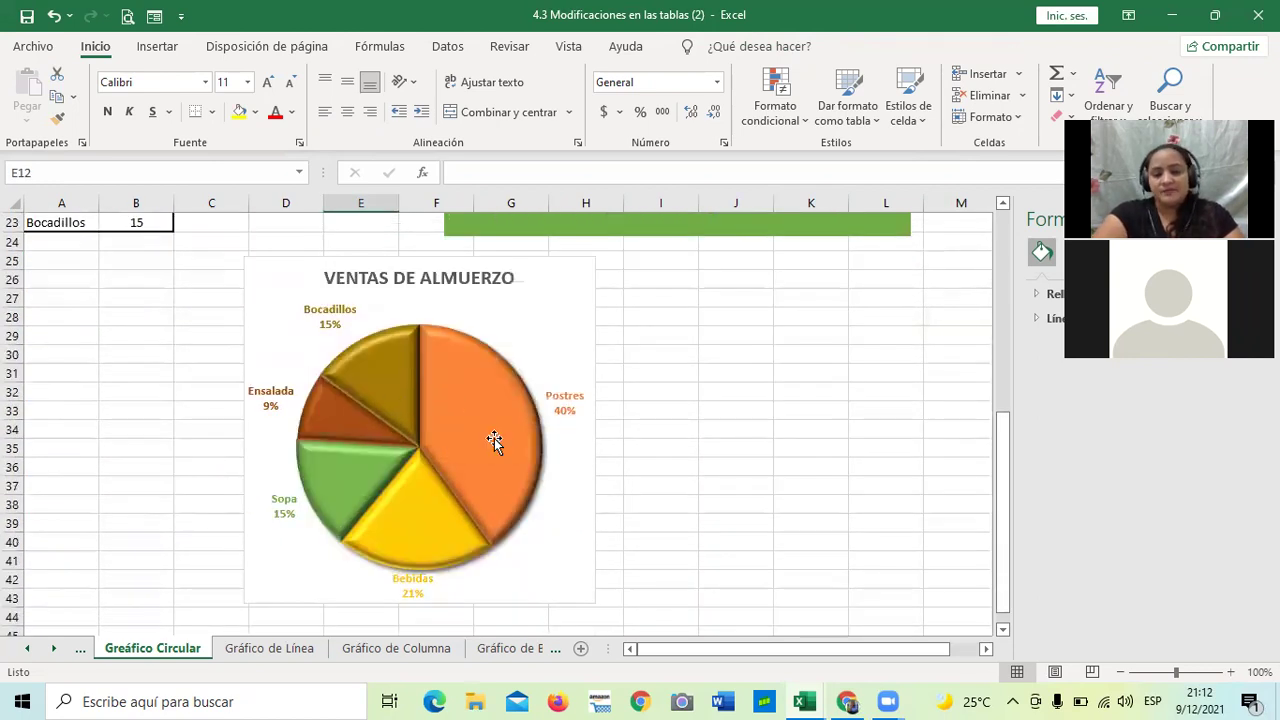
# Step: Browse the Gráfico de Área, Gráfico de Barra and Gráfico de Columna sheets, ending on Gráfico de Línea
pyautogui.click(54, 648)
pyautogui.click(54, 648)
pyautogui.click(54, 648)
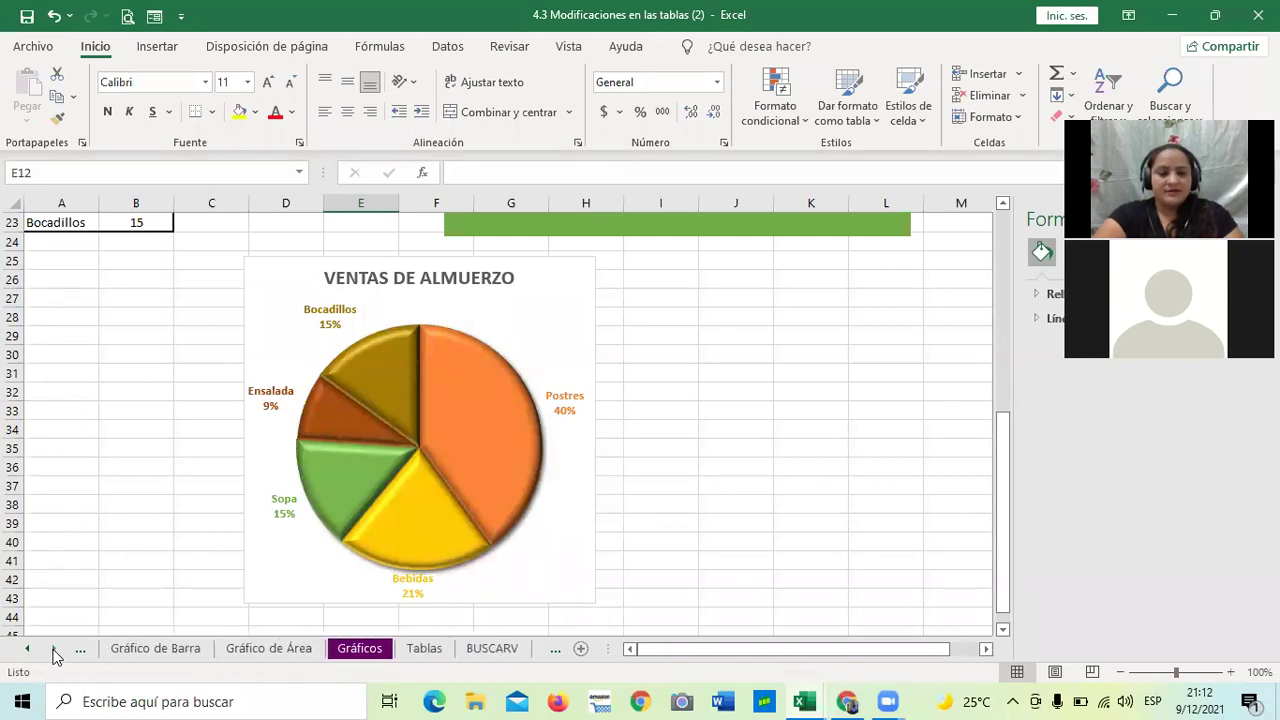
pyautogui.click(268, 649)
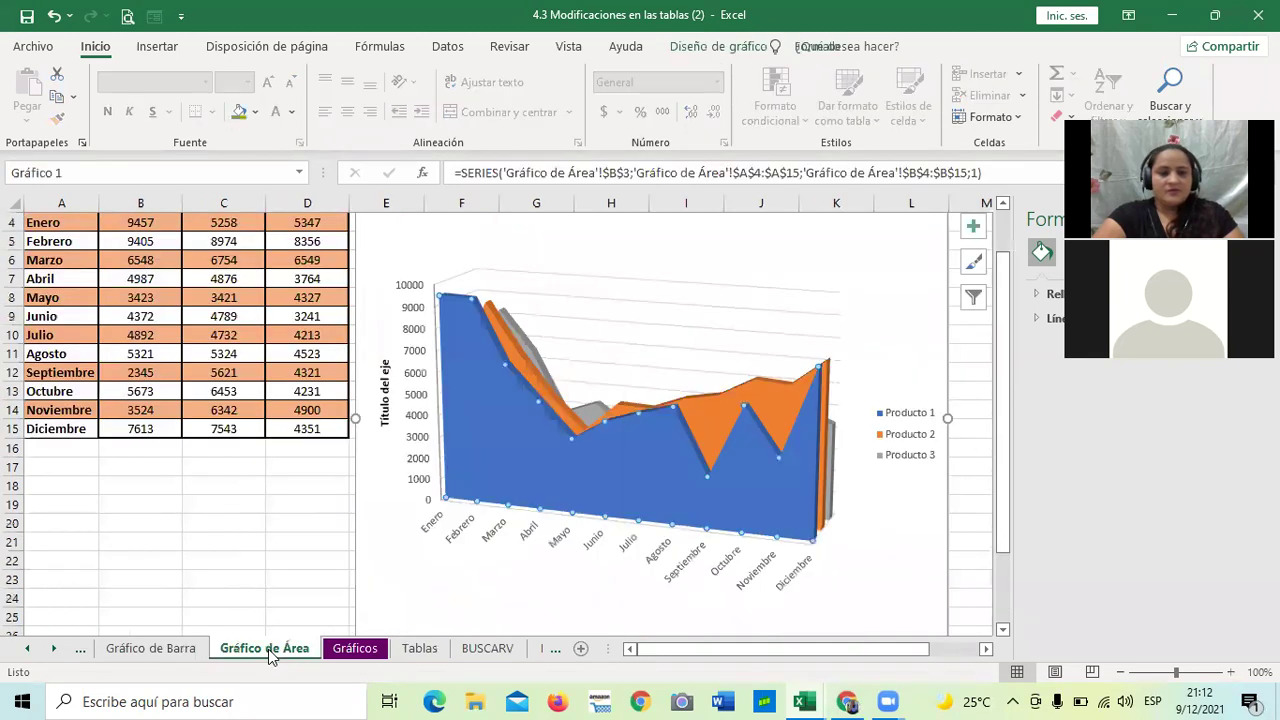
pyautogui.click(187, 650)
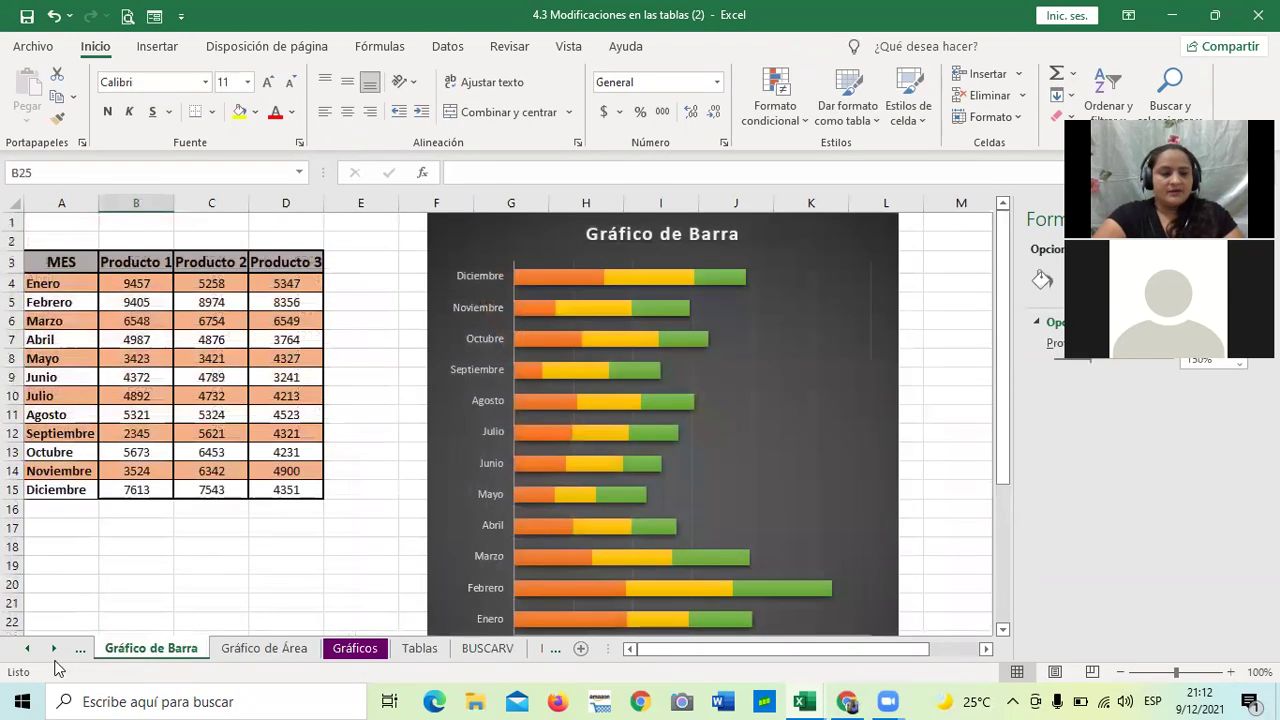
pyautogui.click(30, 650)
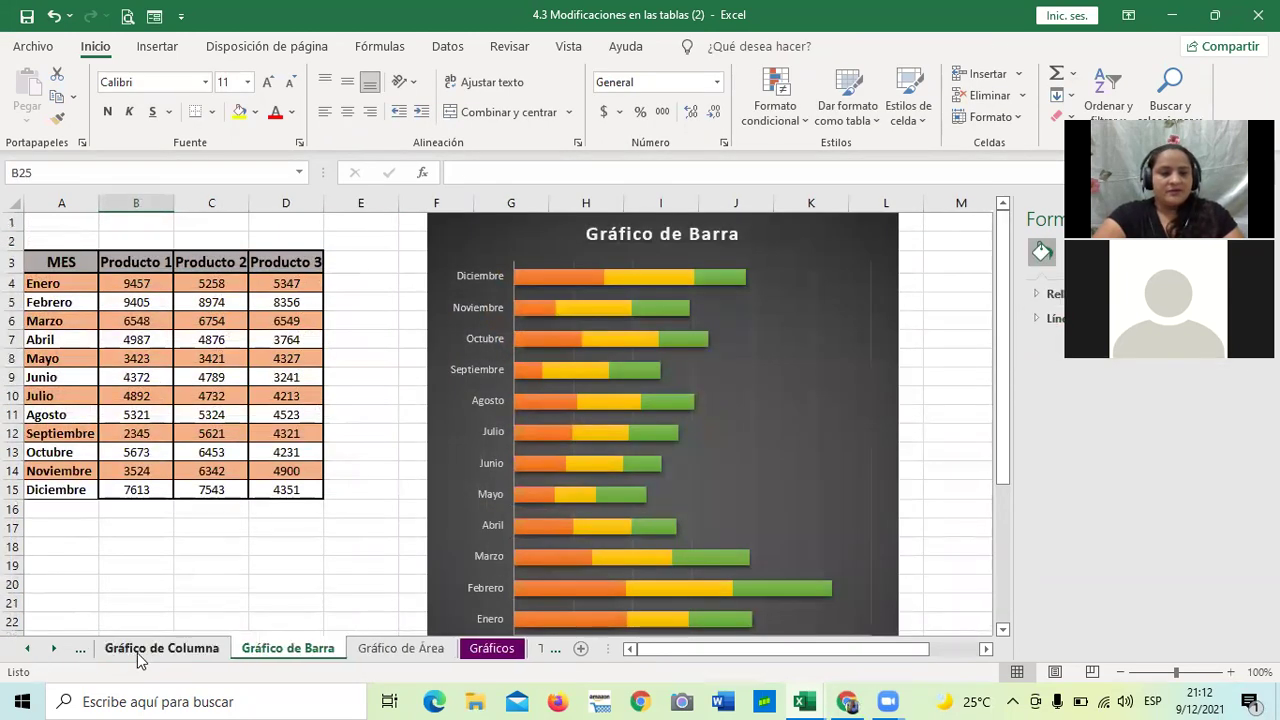
pyautogui.click(140, 650)
pyautogui.click(28, 649)
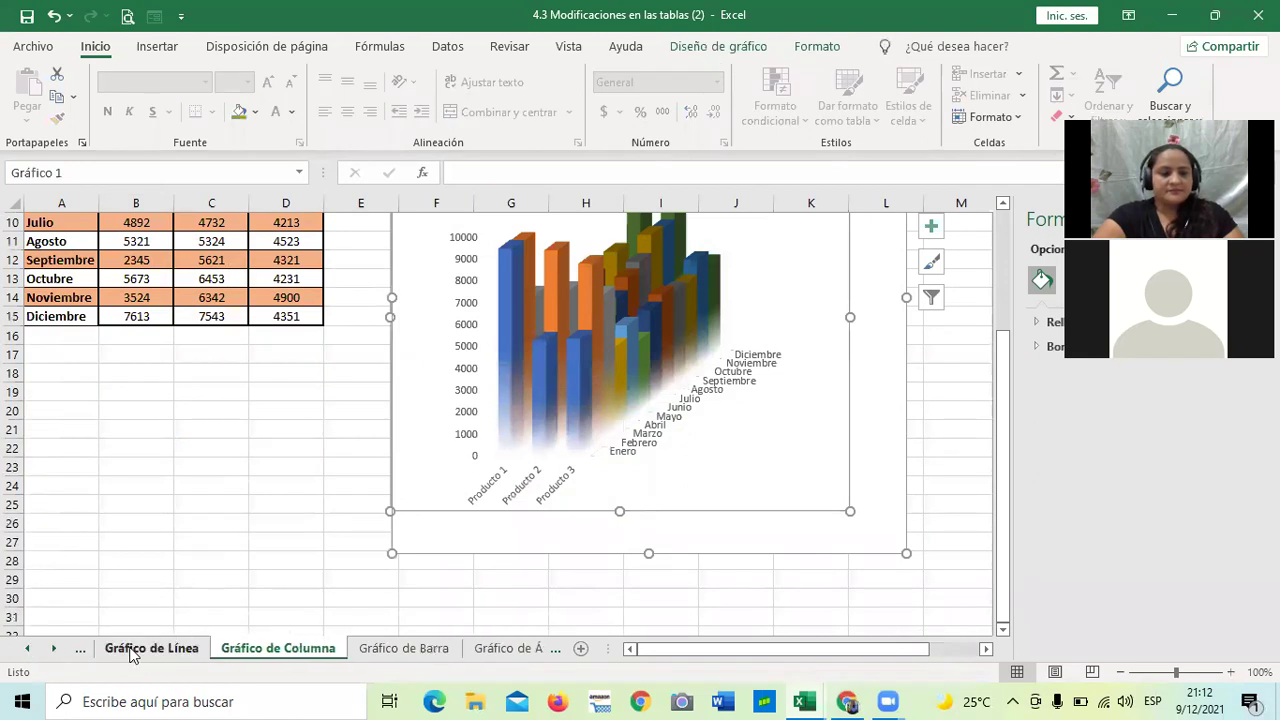
pyautogui.click(150, 648)
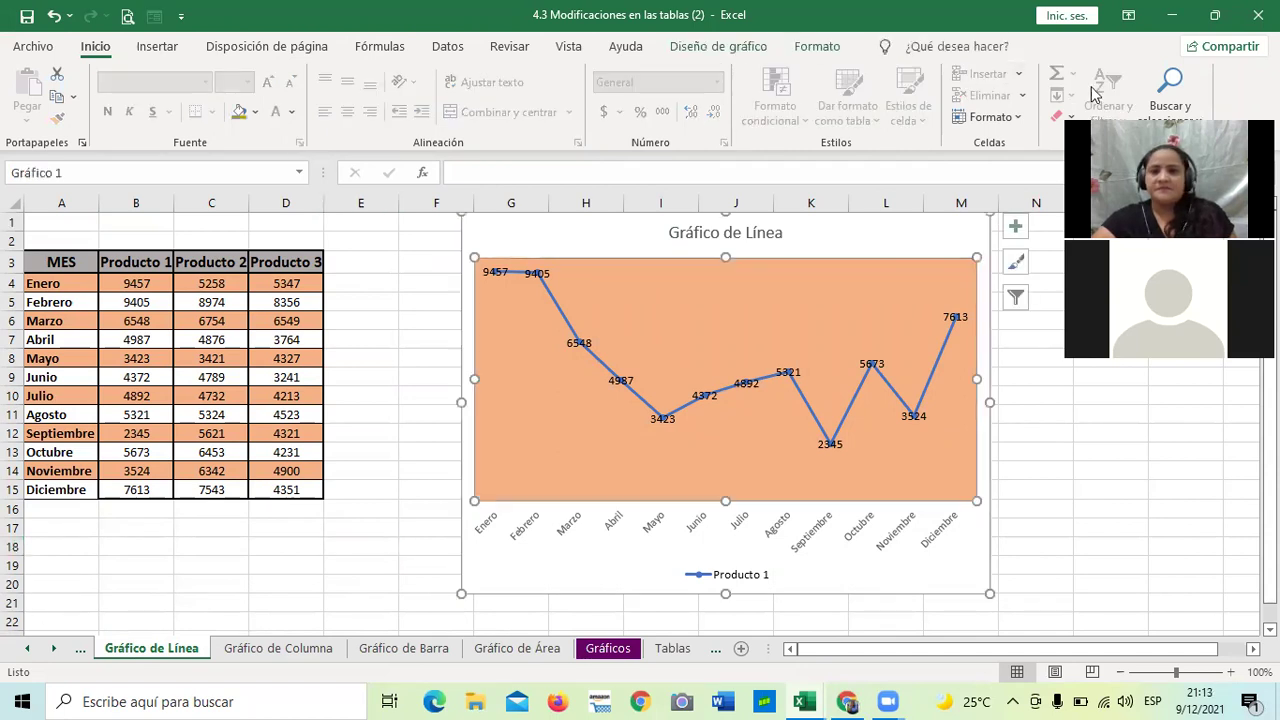
pyautogui.click(718, 46)
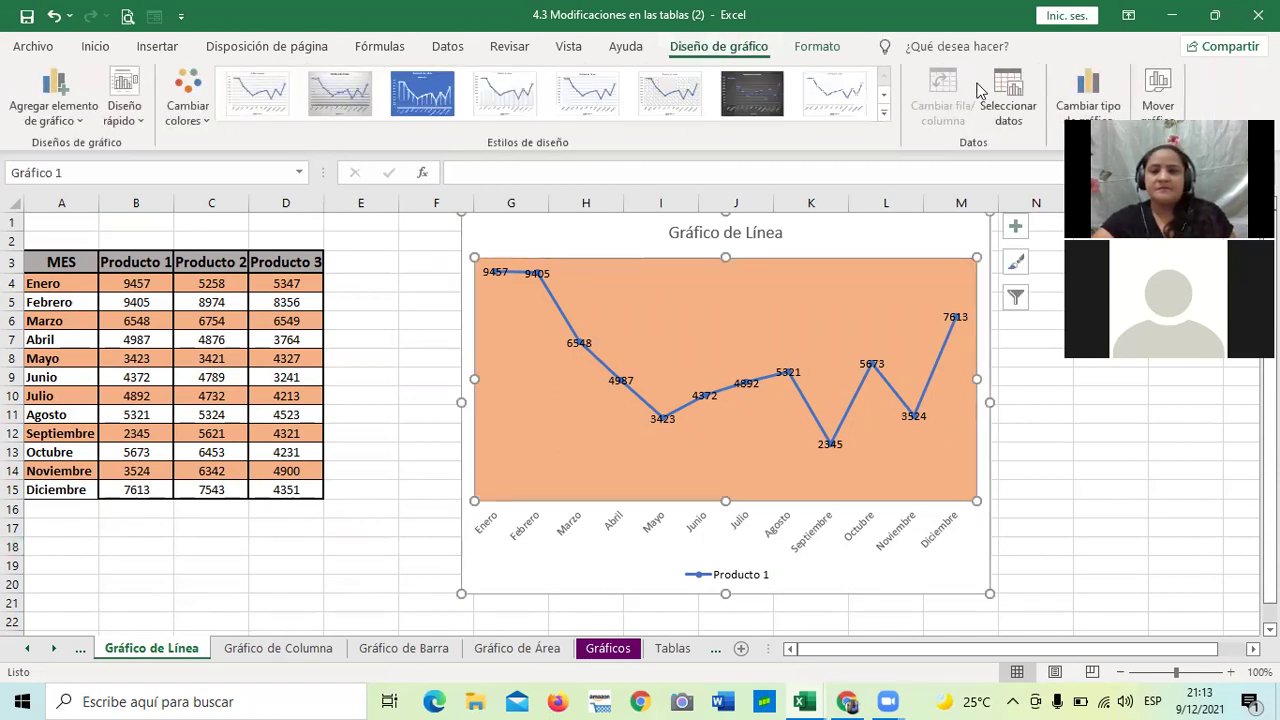
pyautogui.click(1080, 100)
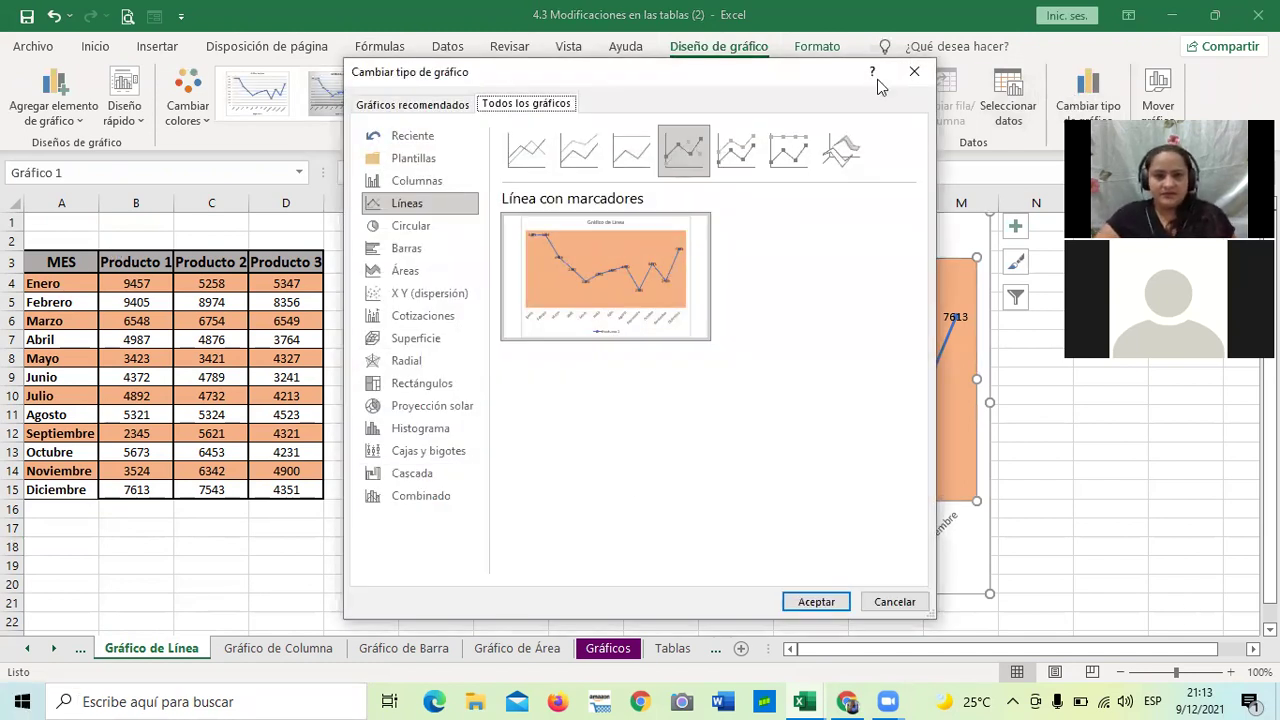
pyautogui.click(845, 153)
pyautogui.click(789, 150)
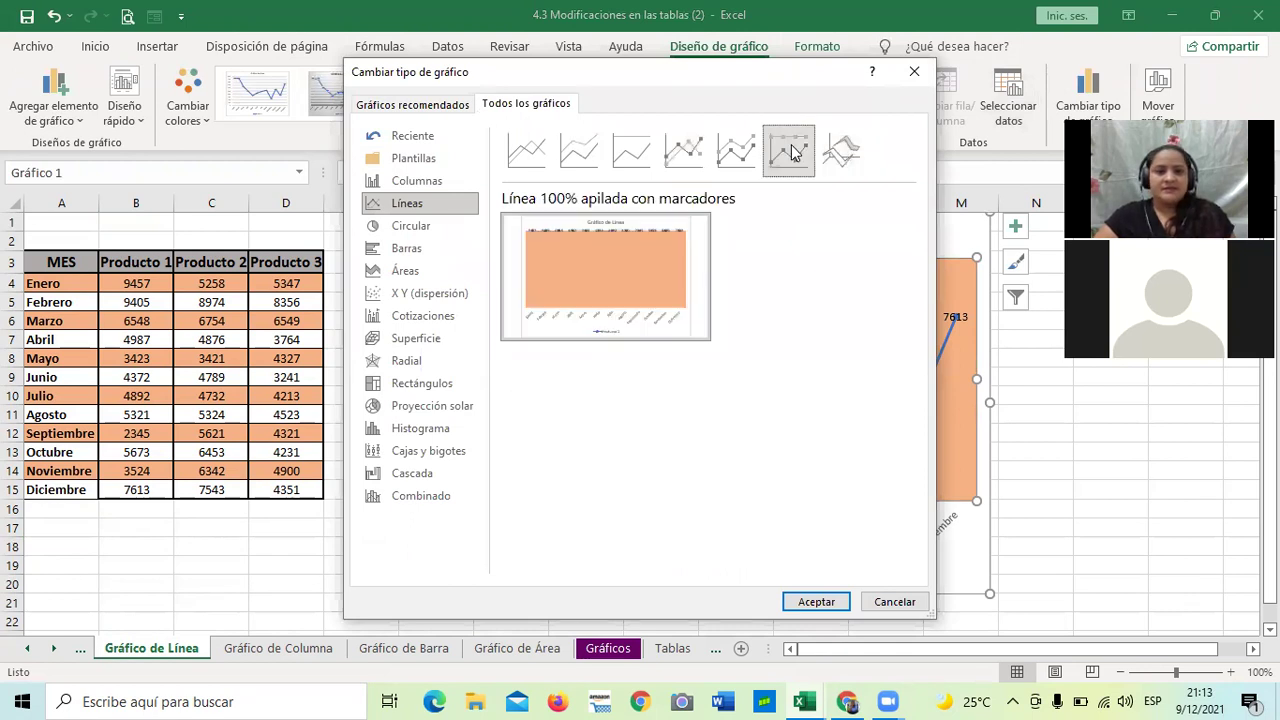
pyautogui.click(732, 150)
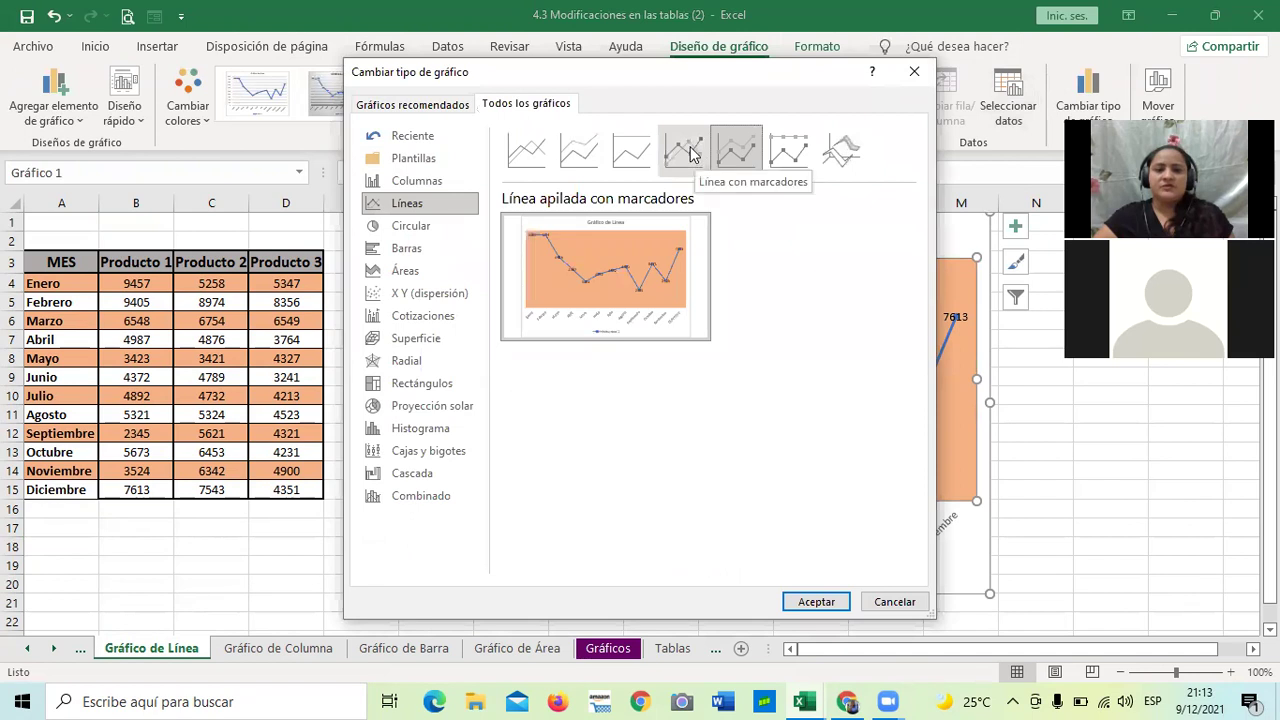
pyautogui.click(690, 152)
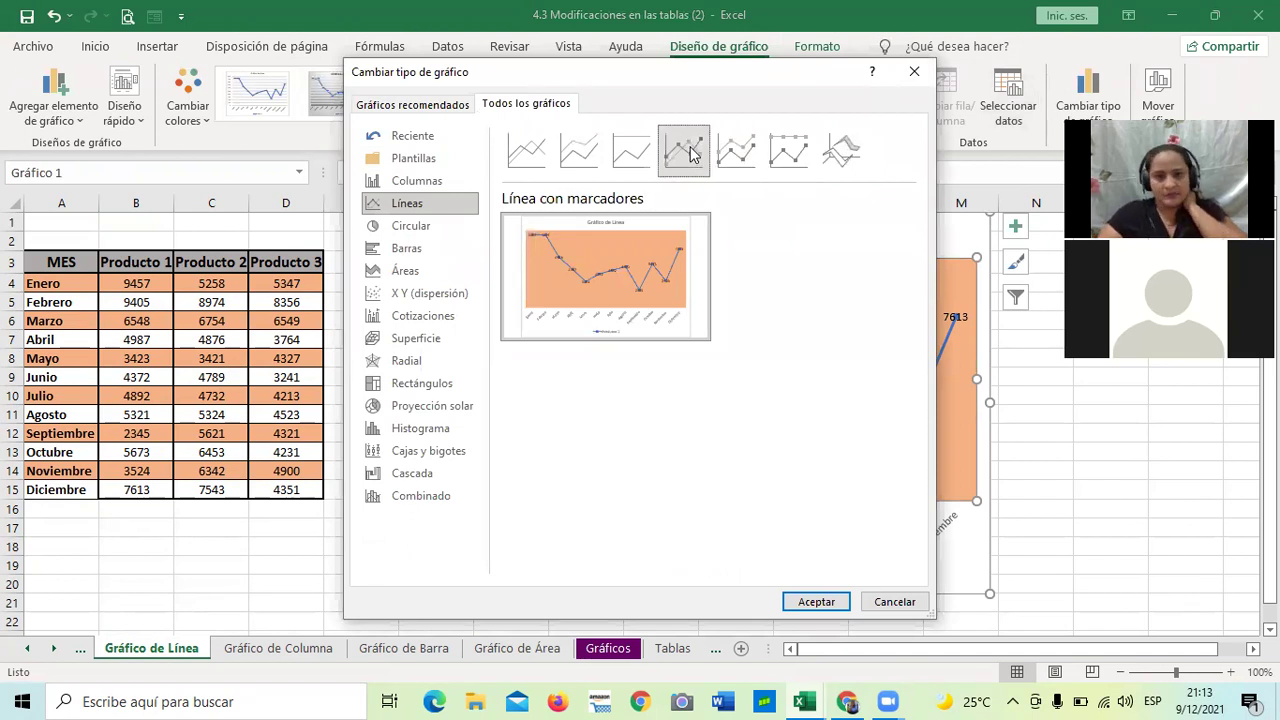
pyautogui.click(636, 150)
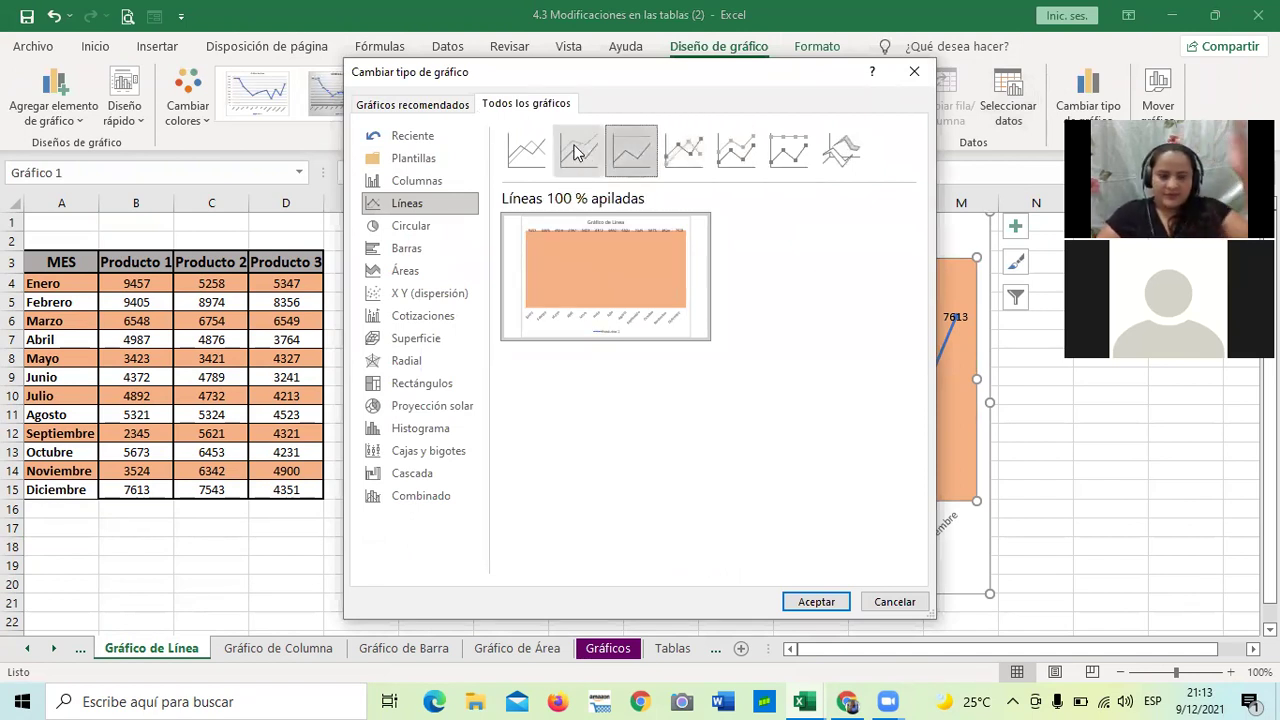
pyautogui.click(577, 152)
pyautogui.click(525, 150)
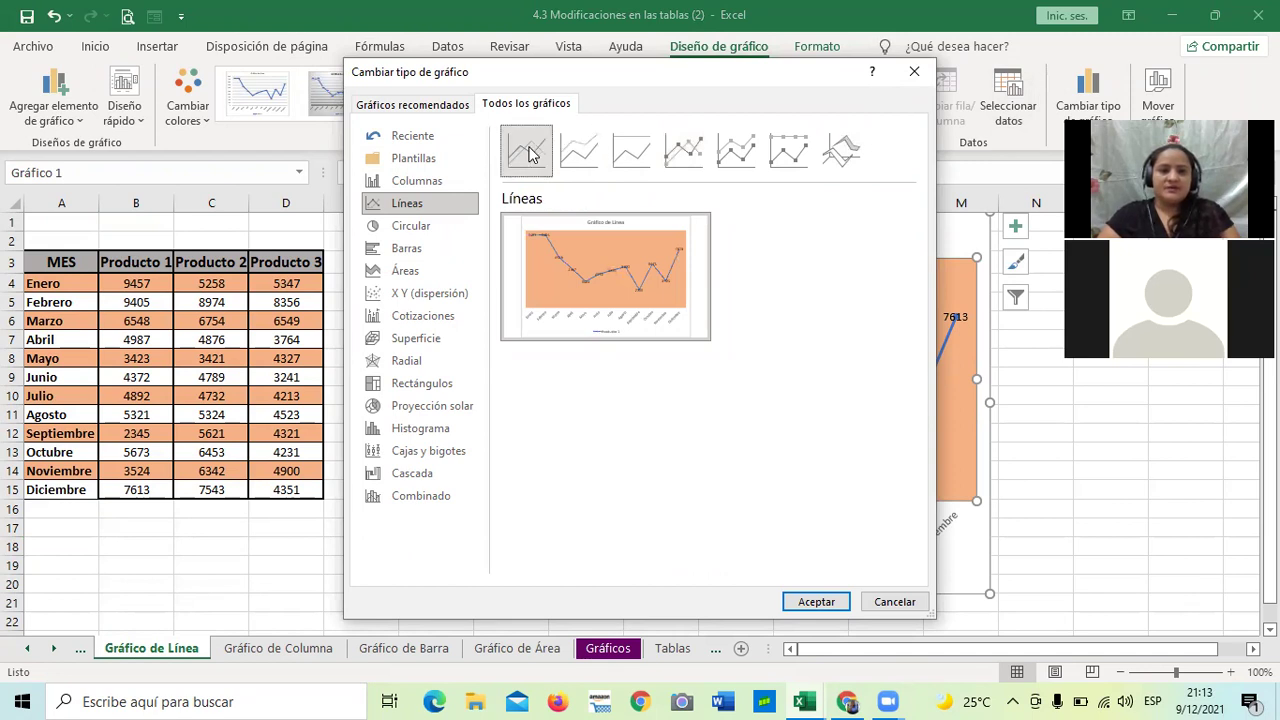
pyautogui.click(581, 155)
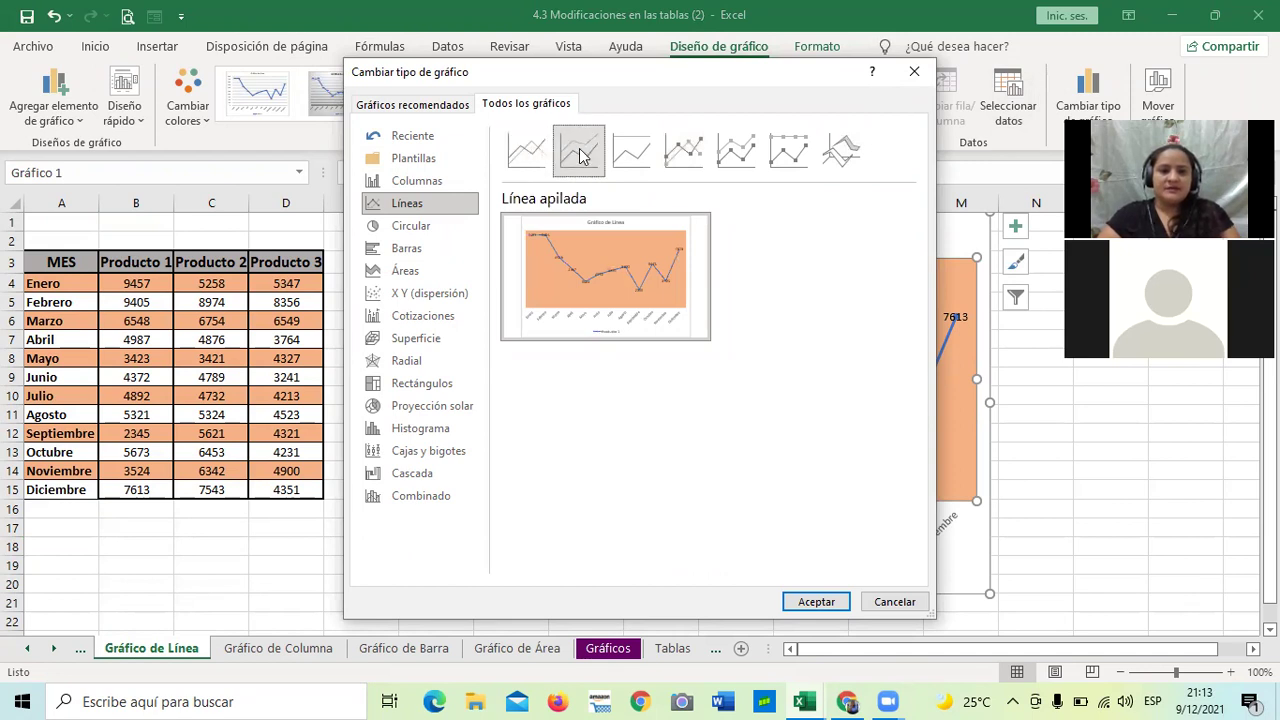
pyautogui.click(705, 150)
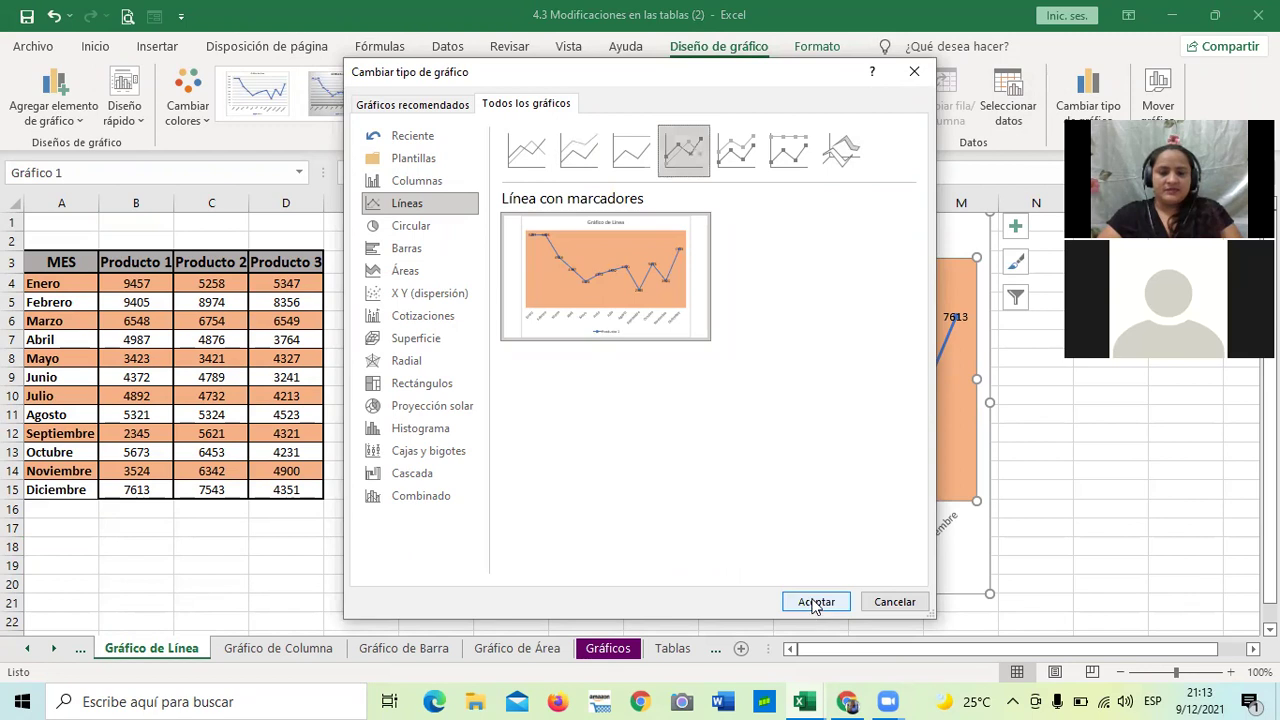
pyautogui.click(815, 603)
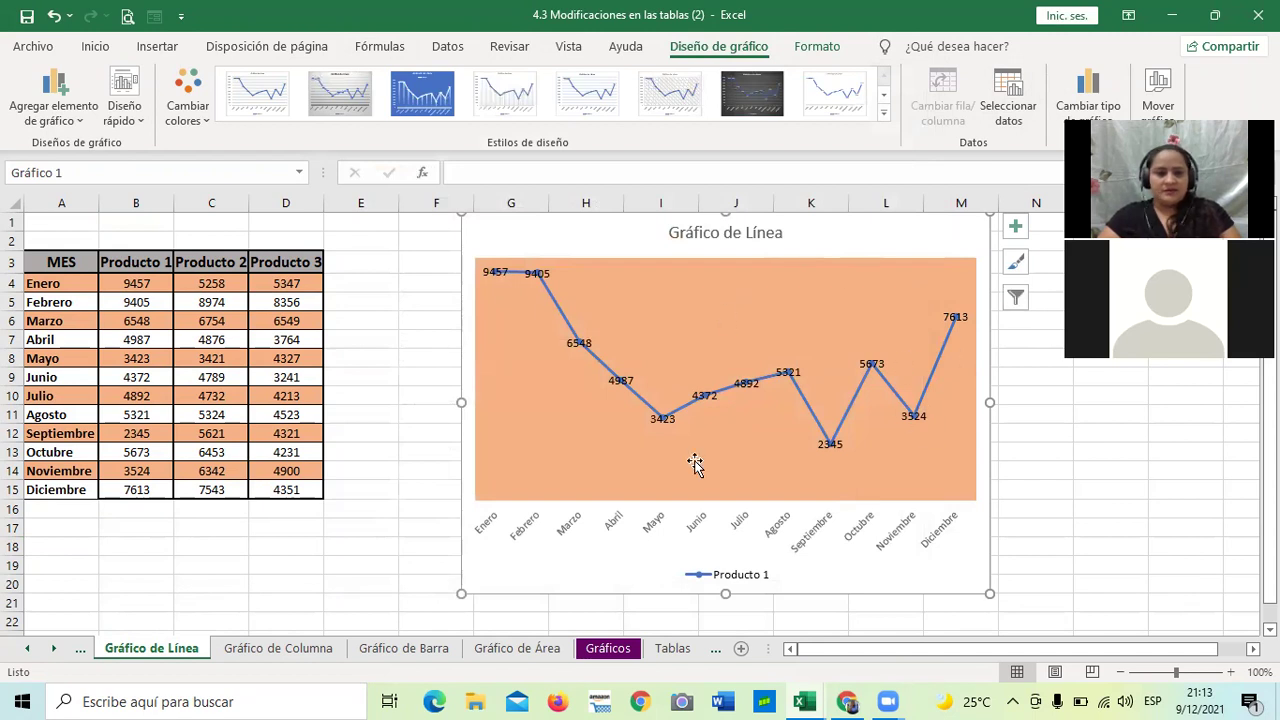
# Step: Apply the quick layout with value axis, point markers and right-side legend to the line chart
pyautogui.click(138, 121)
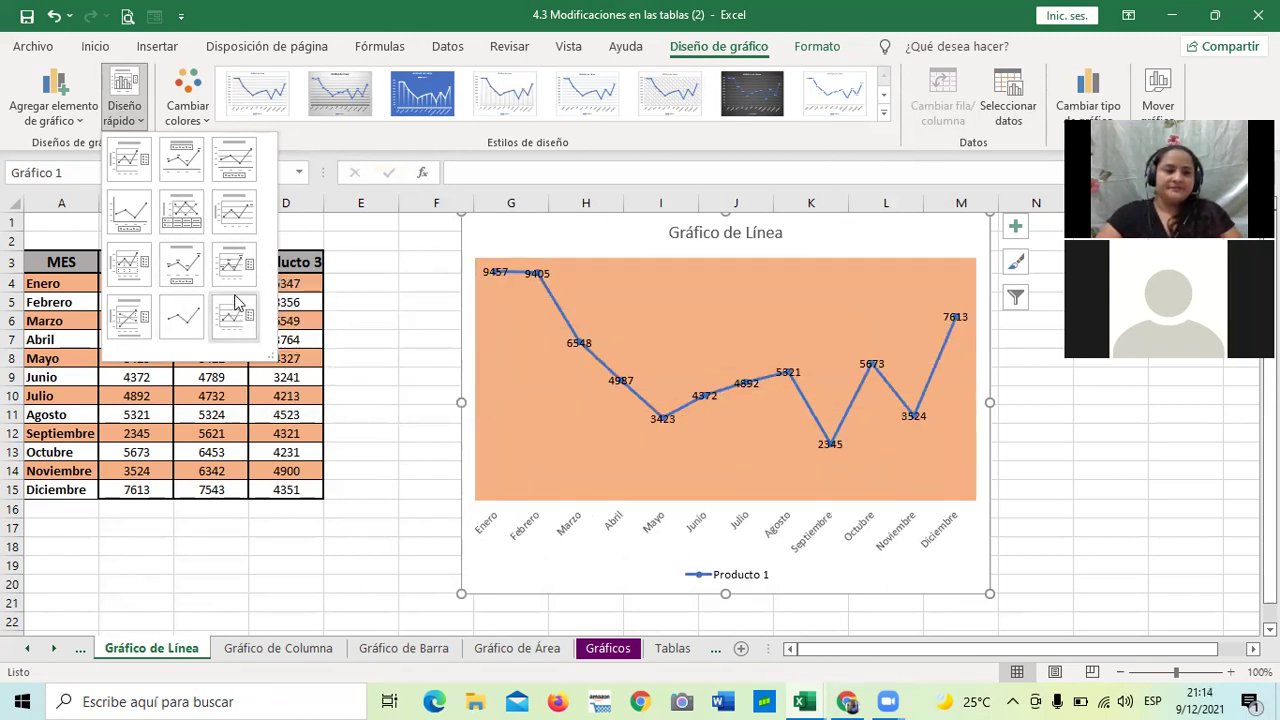
pyautogui.click(232, 263)
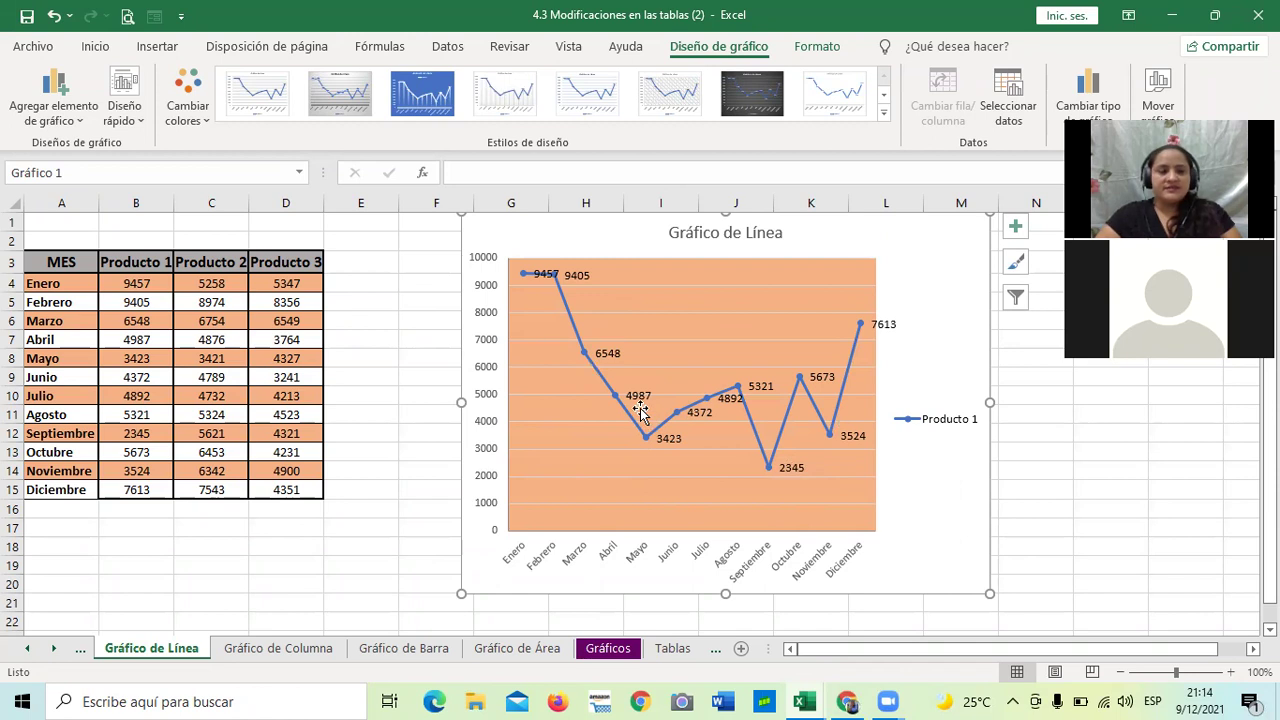
pyautogui.click(141, 121)
pyautogui.click(352, 94)
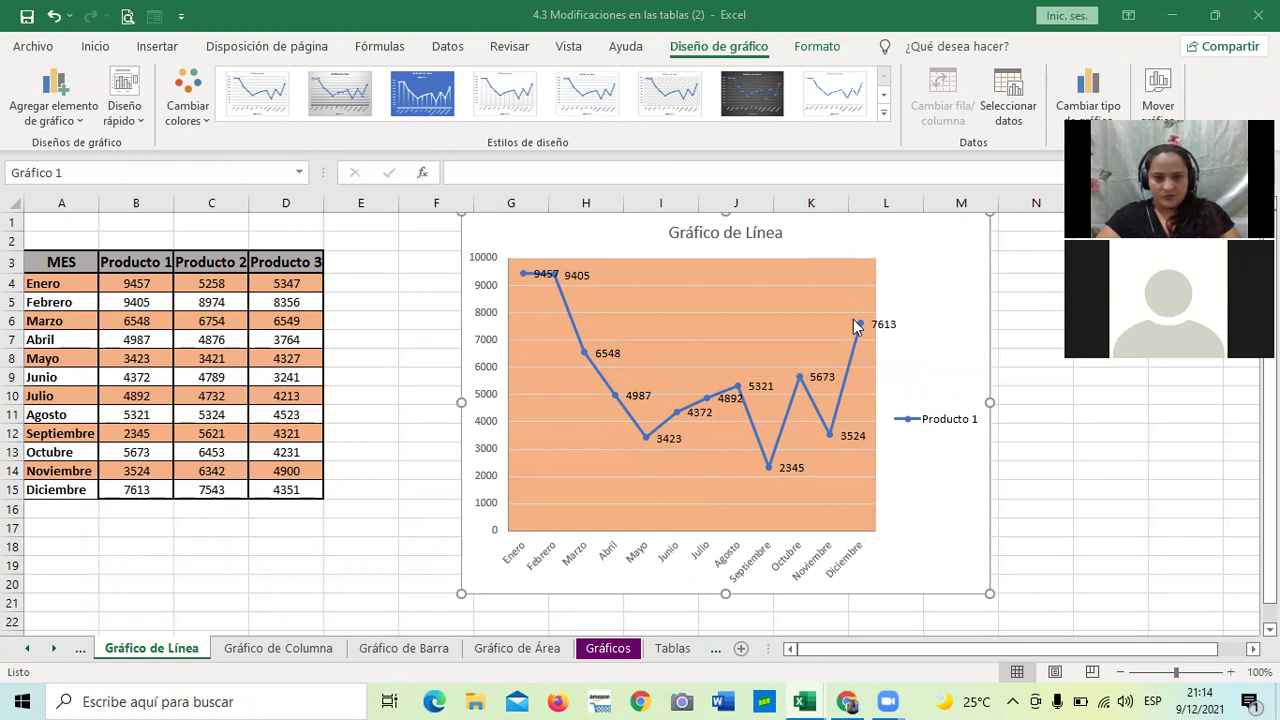
pyautogui.moveTo(930, 318)
pyautogui.click(1014, 297)
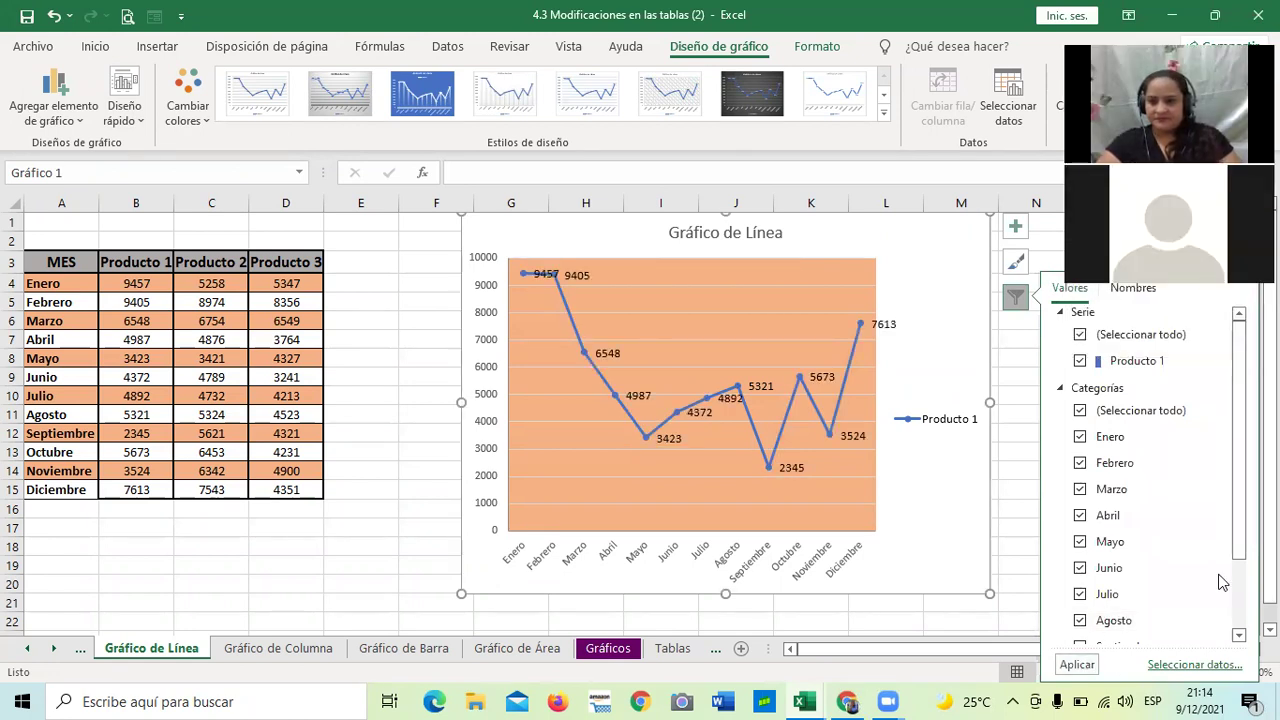
pyautogui.click(1130, 287)
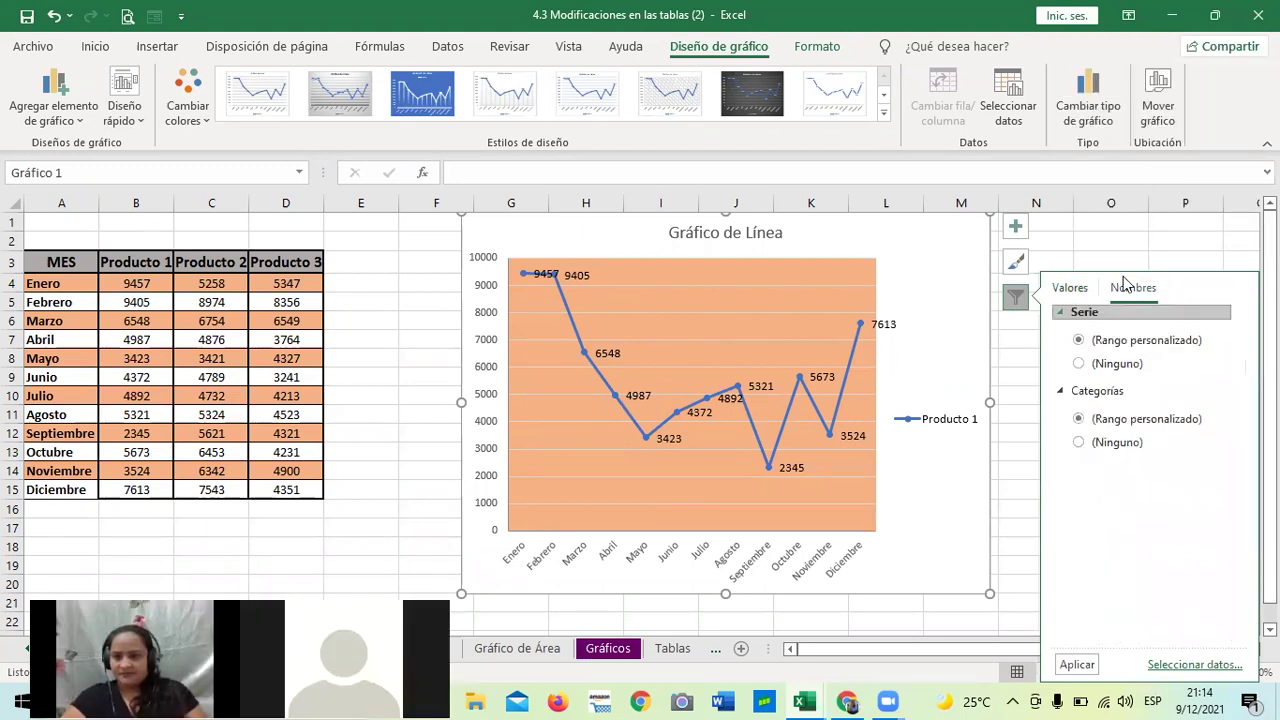
pyautogui.click(1068, 290)
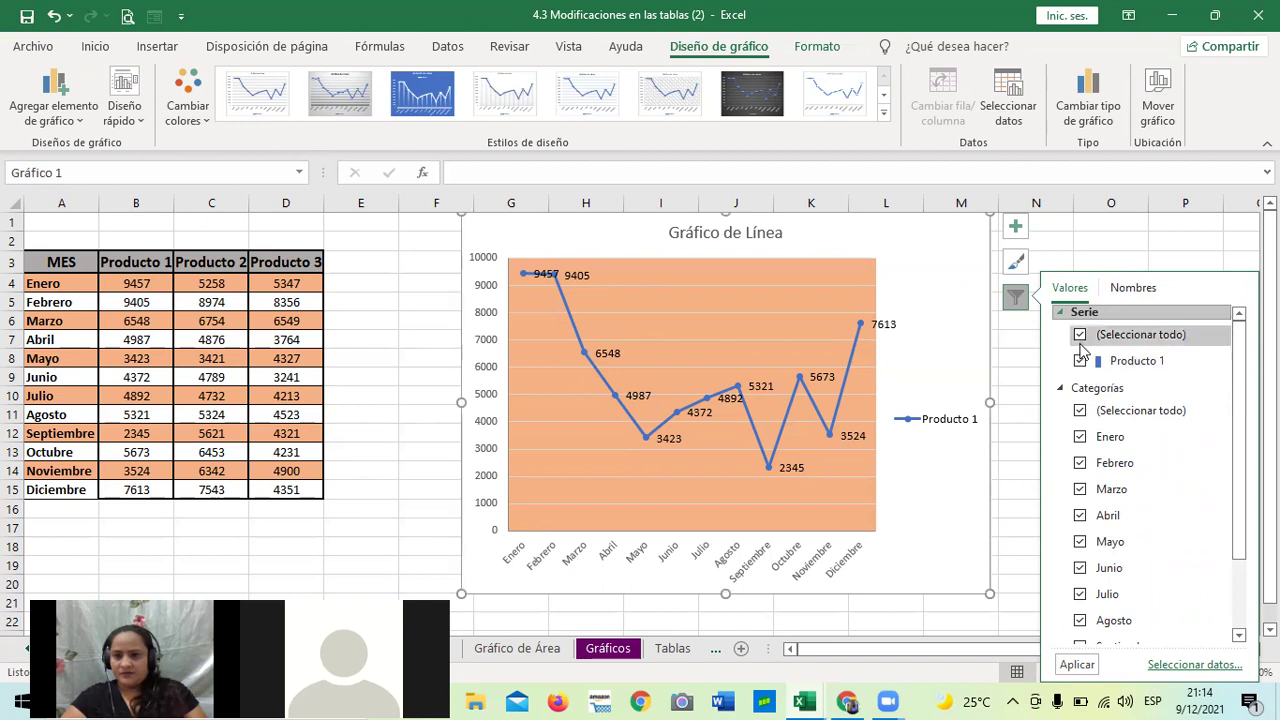
pyautogui.click(1080, 361)
pyautogui.click(1080, 334)
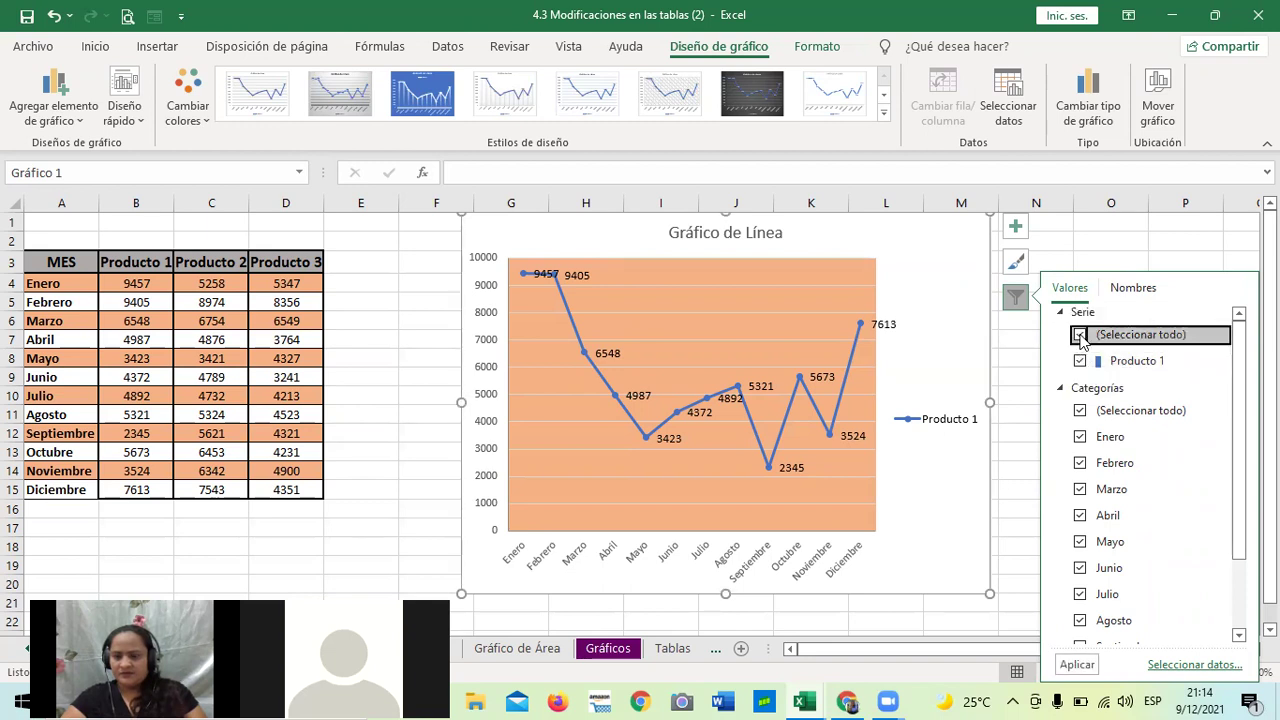
pyautogui.moveTo(1240, 398); pyautogui.dragTo(1242, 541)
pyautogui.moveTo(1244, 487); pyautogui.dragTo(1243, 394)
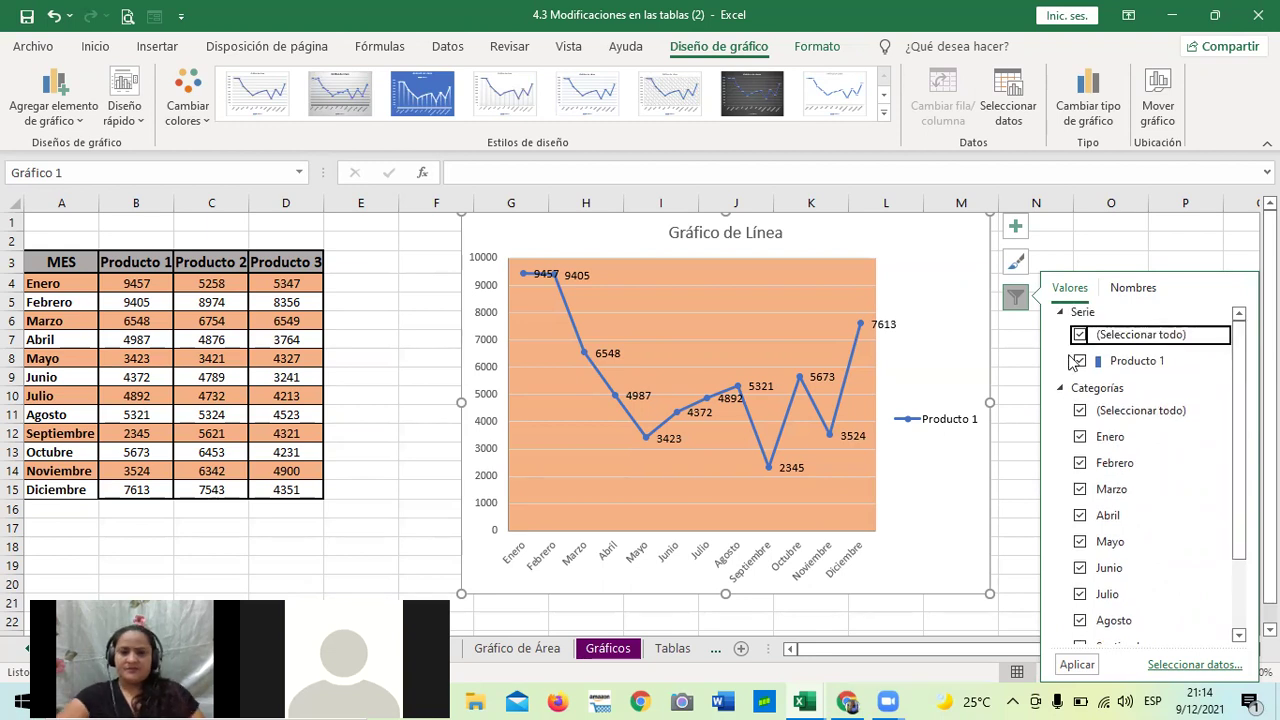
pyautogui.click(1015, 297)
pyautogui.click(763, 285)
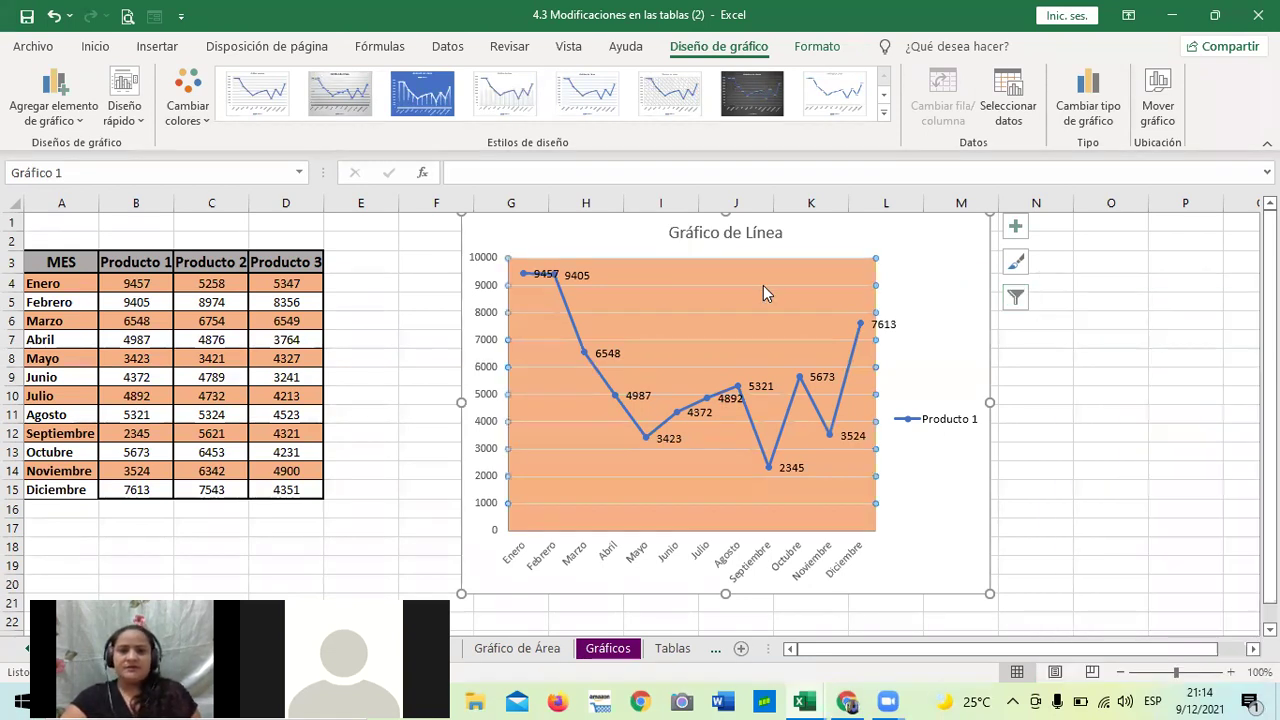
pyautogui.click(1013, 92)
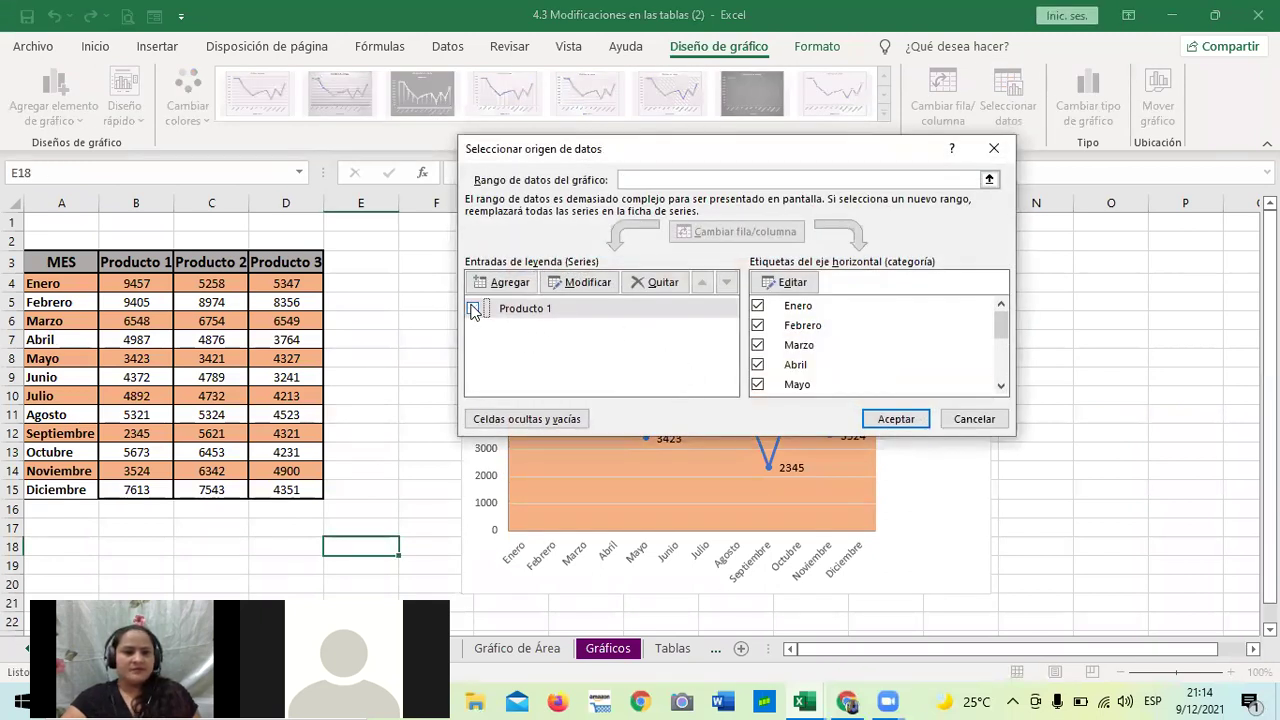
pyautogui.moveTo(1000, 325)
pyautogui.mouseDown()
pyautogui.moveTo(1000, 368)
pyautogui.moveTo(1000, 322)
pyautogui.mouseUp()
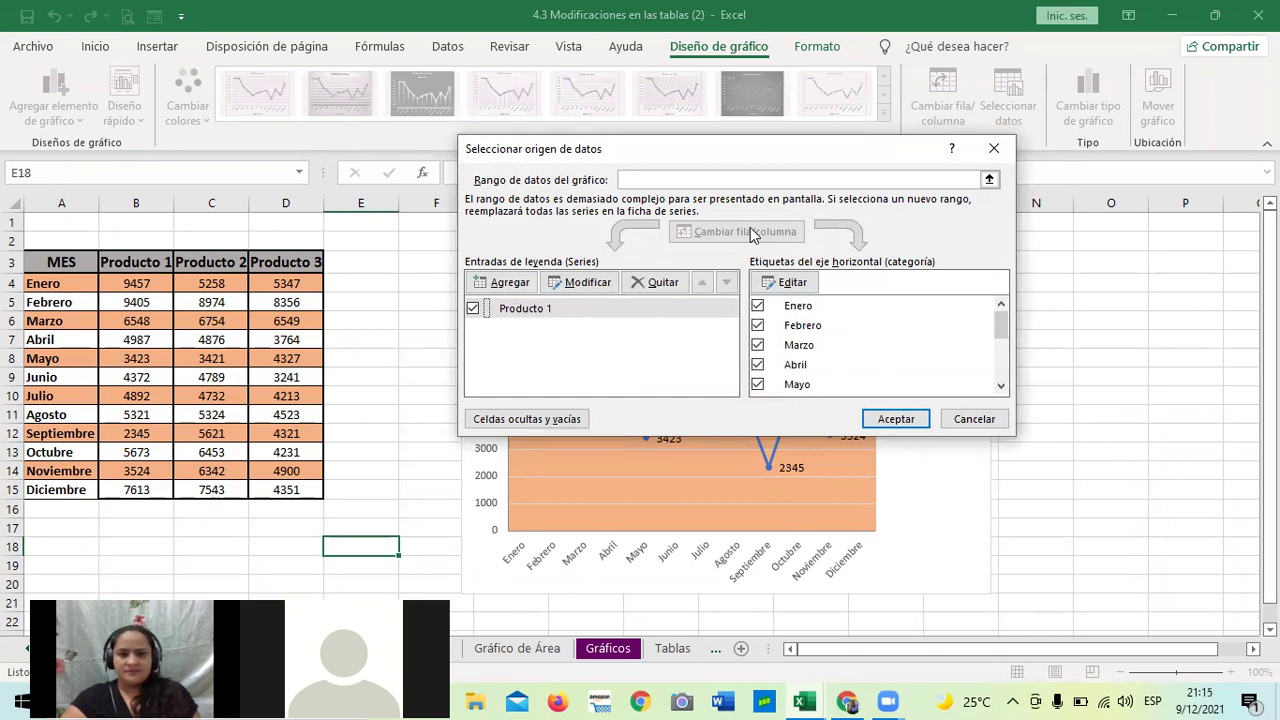
pyautogui.click(896, 418)
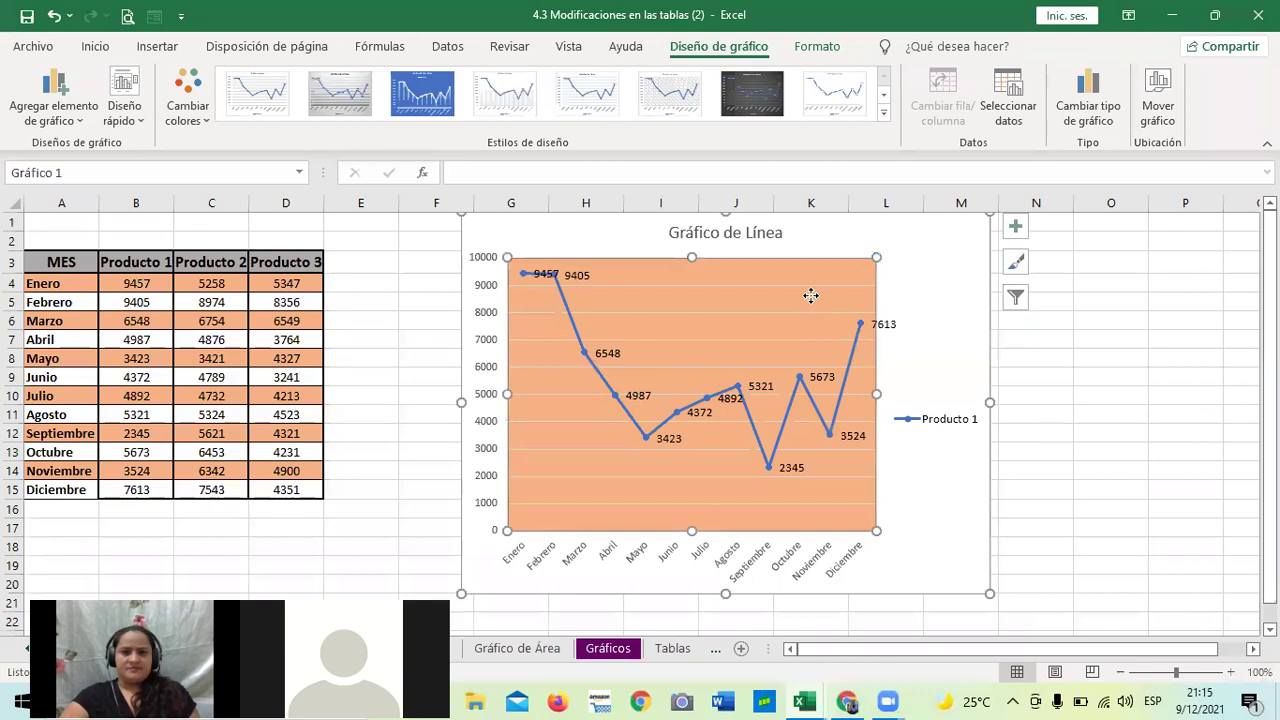
pyautogui.click(957, 263)
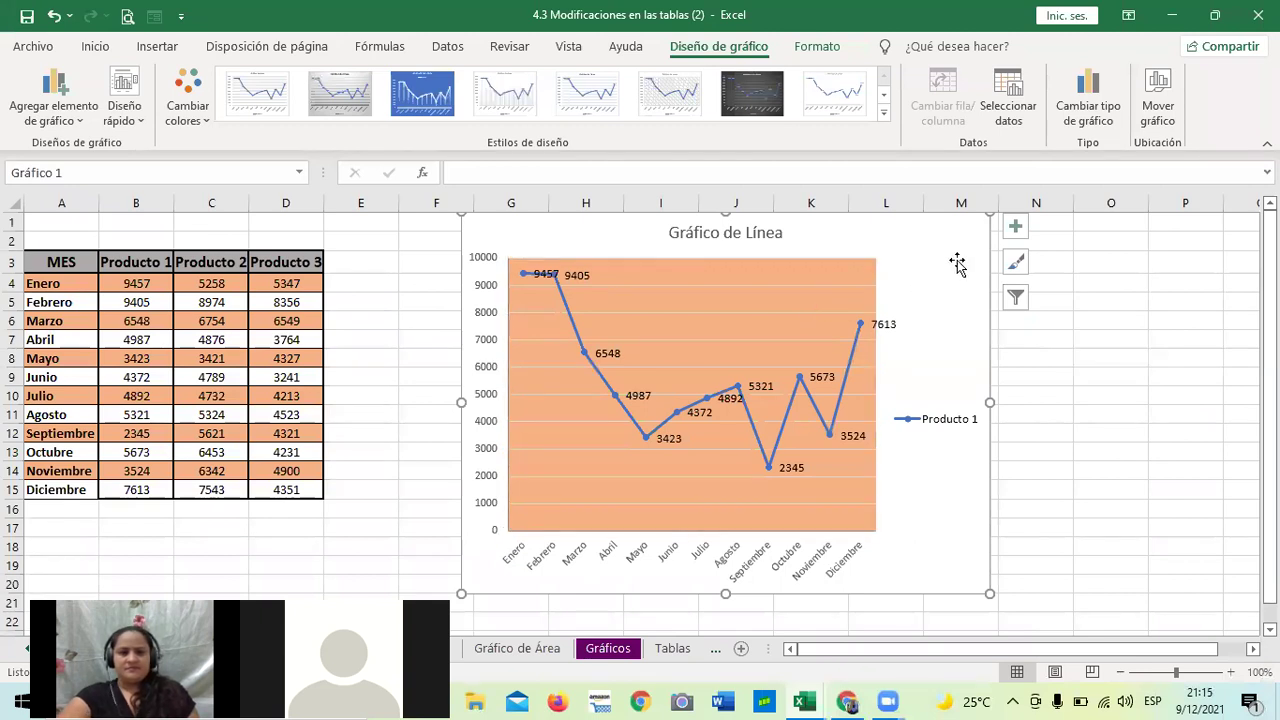
pyautogui.click(1015, 230)
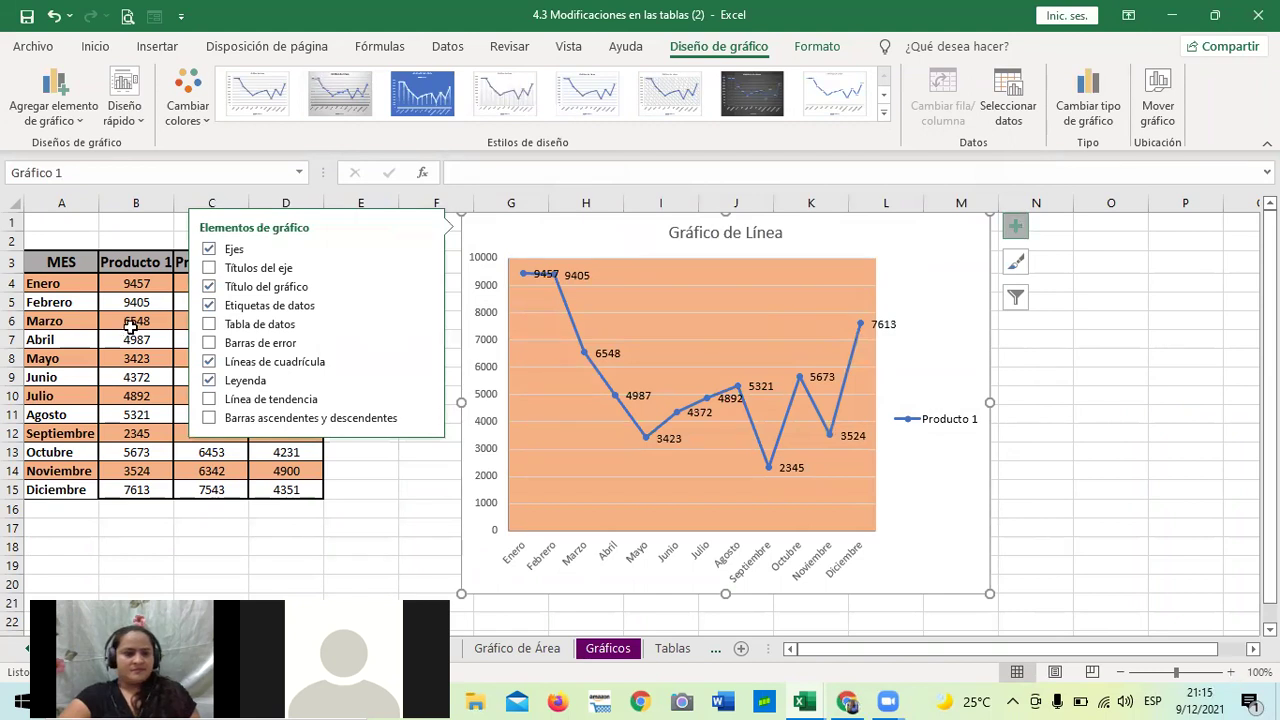
pyautogui.click(1014, 264)
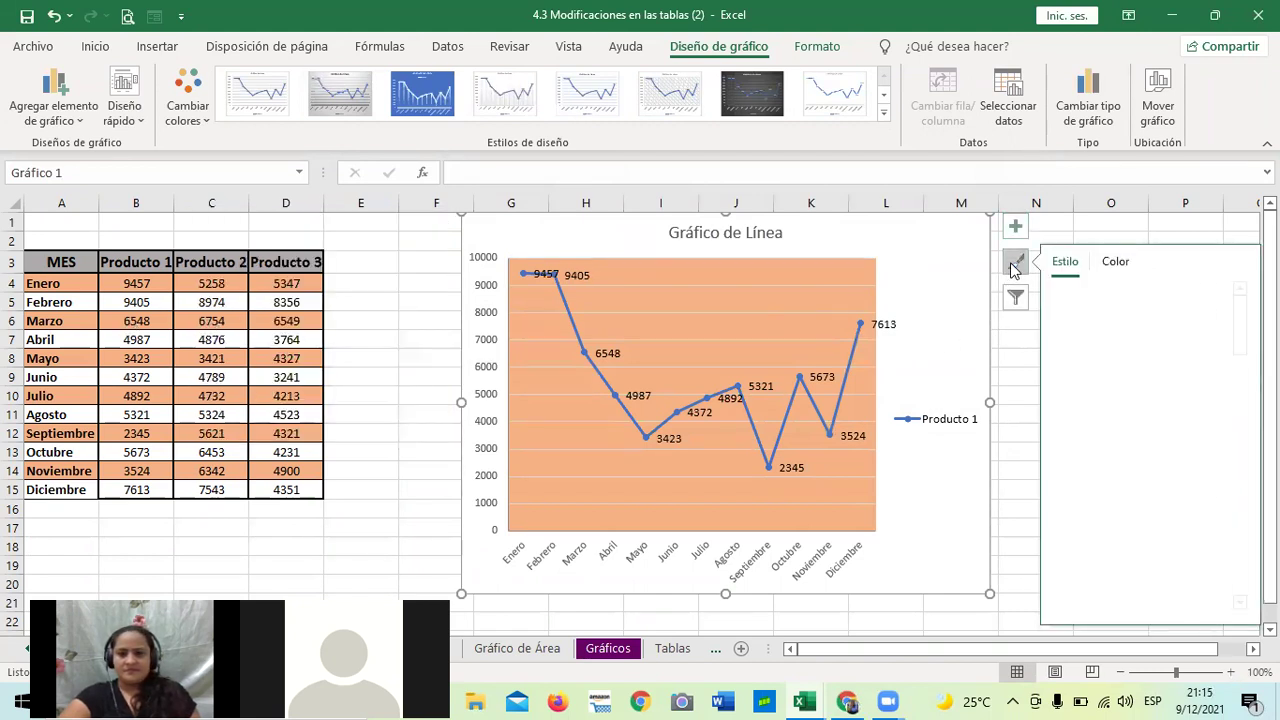
pyautogui.click(1110, 224)
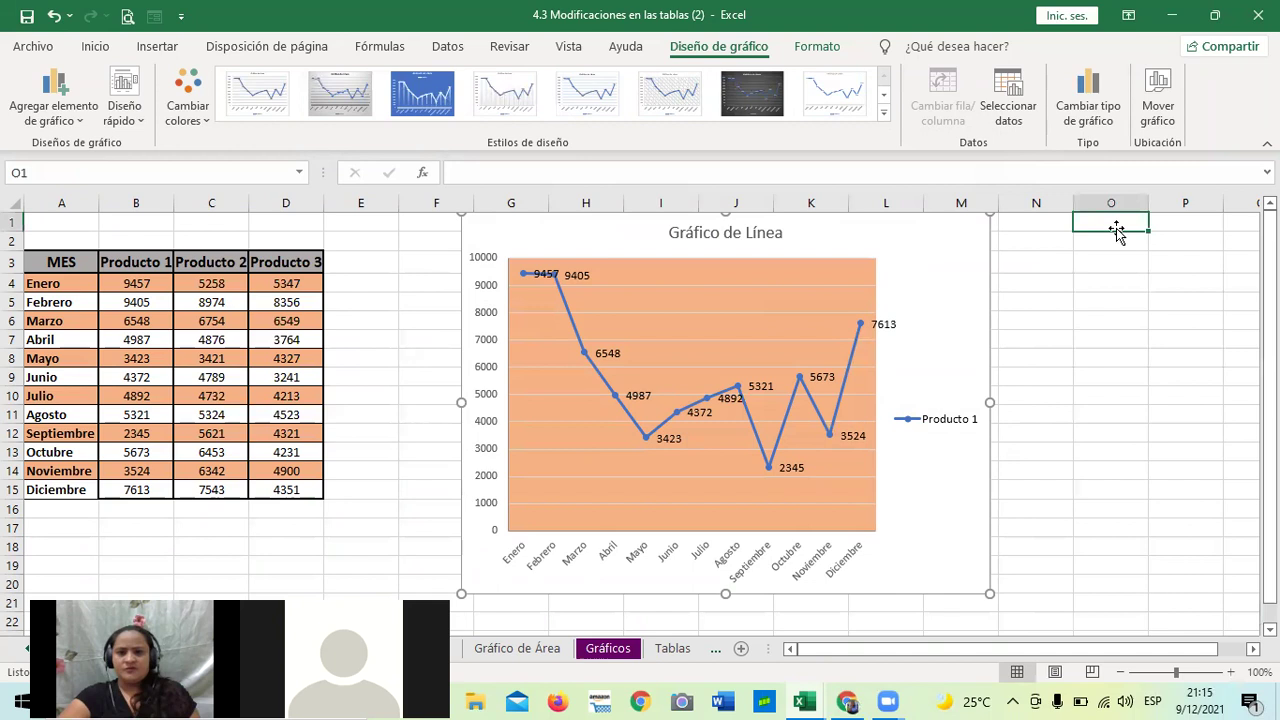
pyautogui.click(806, 288)
pyautogui.click(1010, 95)
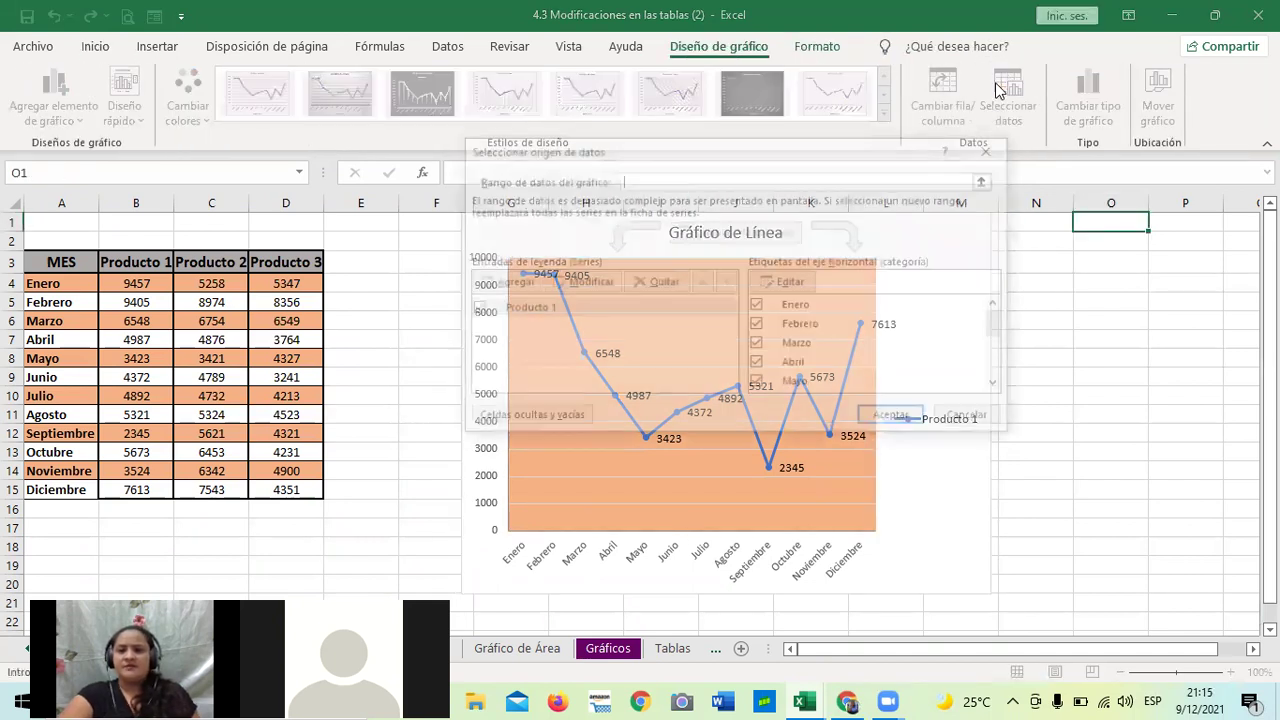
pyautogui.click(473, 309)
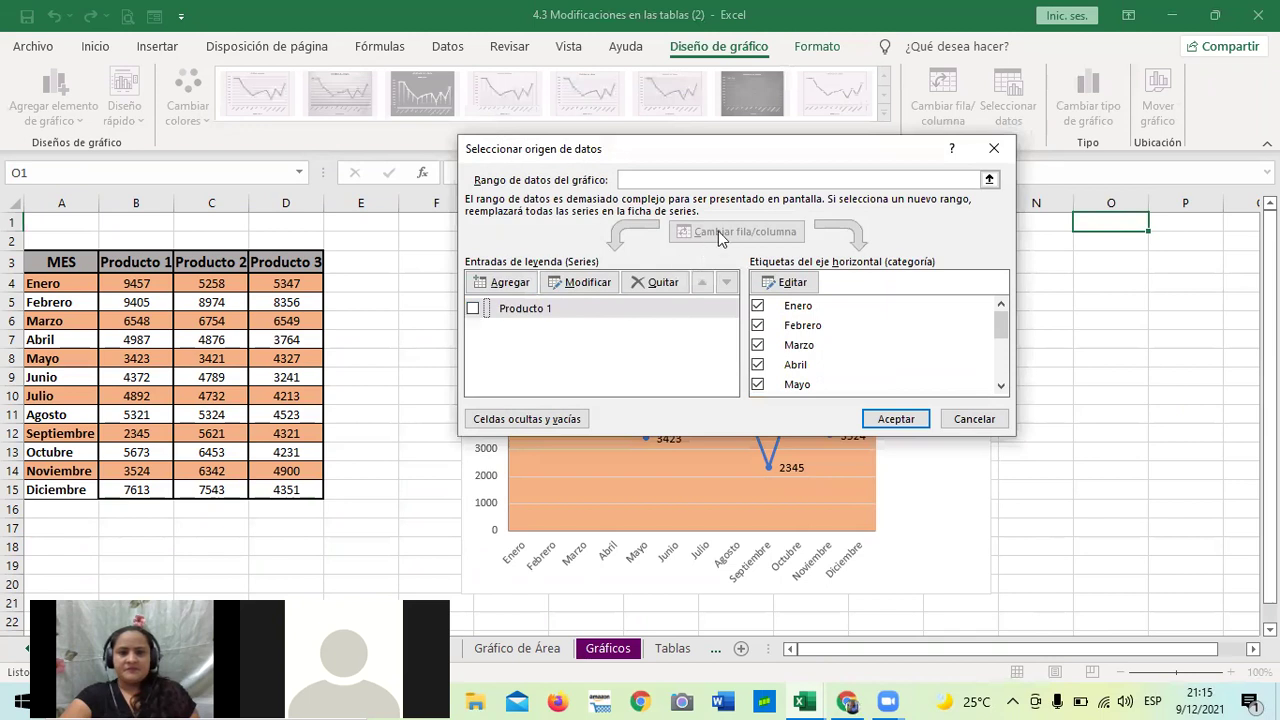
pyautogui.click(588, 282)
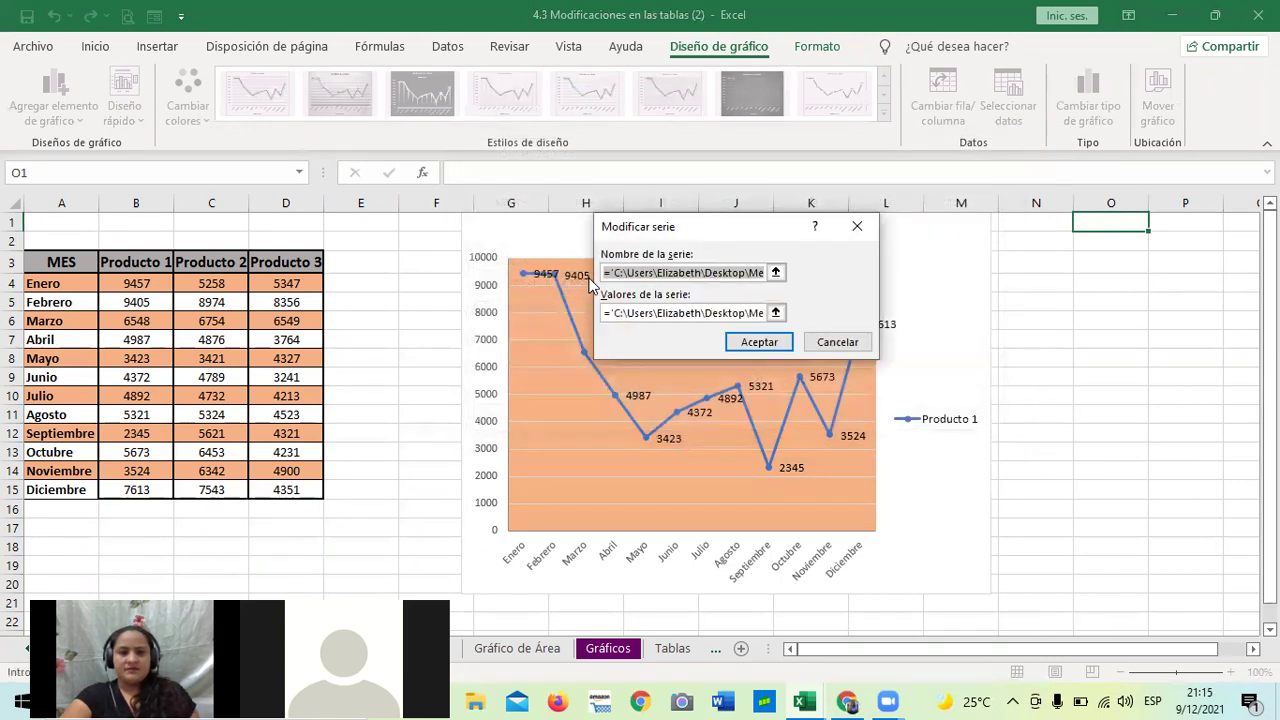
pyautogui.click(820, 345)
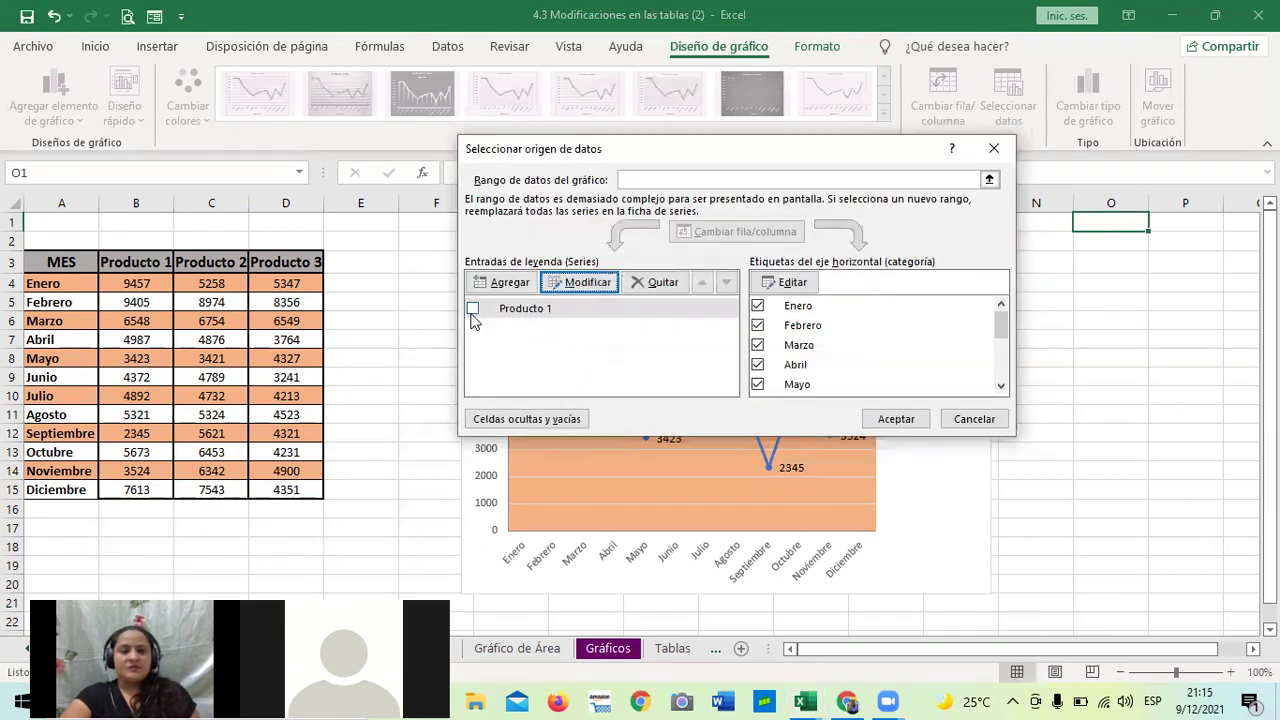
pyautogui.click(896, 418)
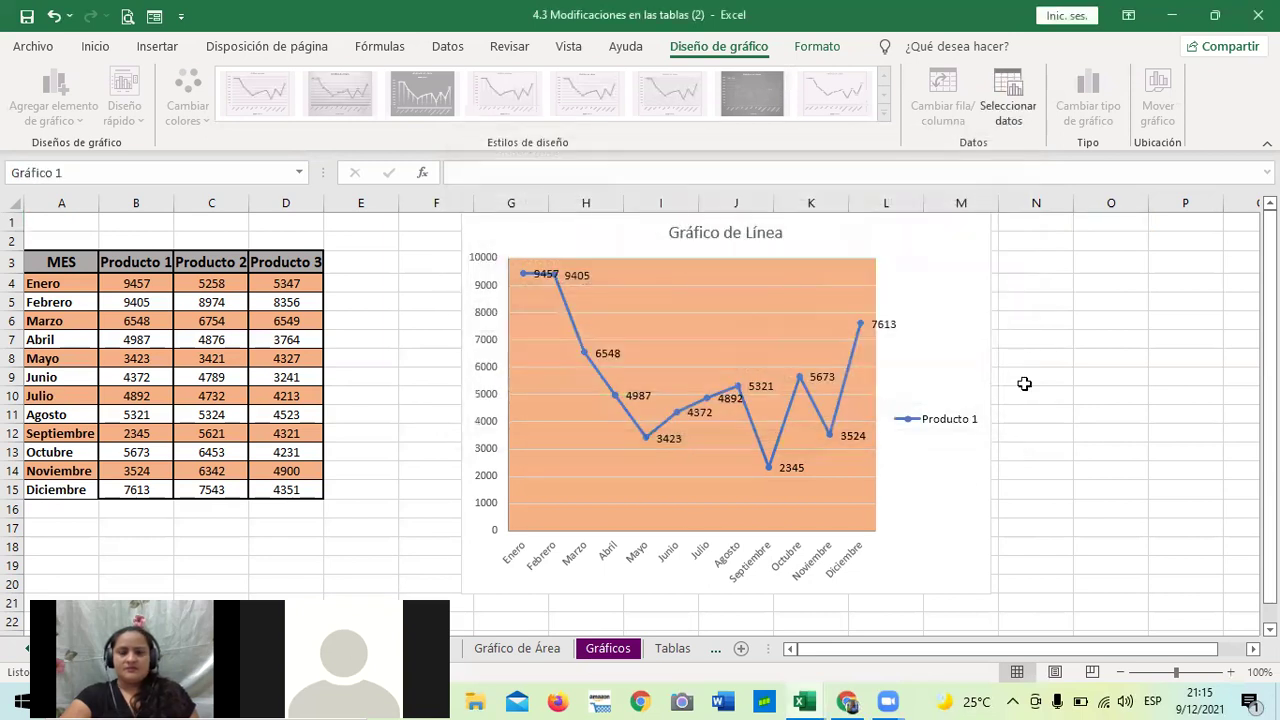
pyautogui.click(946, 287)
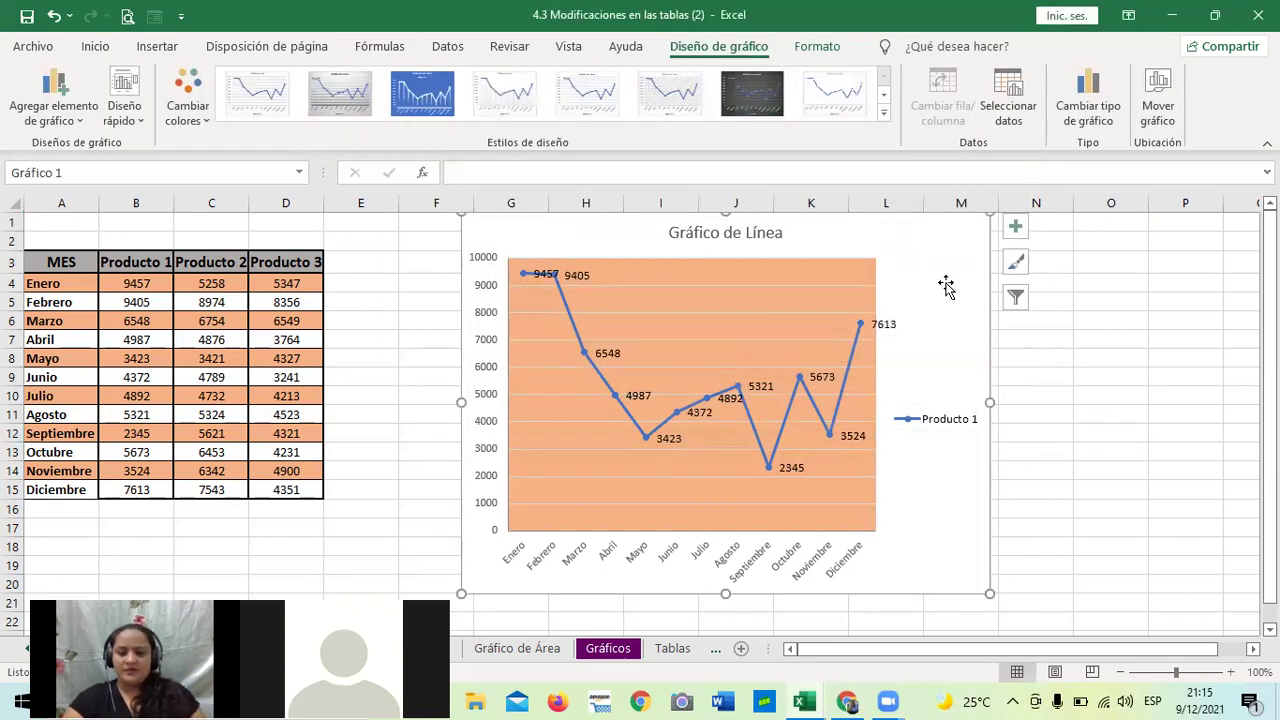
# Step: Delete the old line chart and select the product table A3:D15
pyautogui.press('Delete')
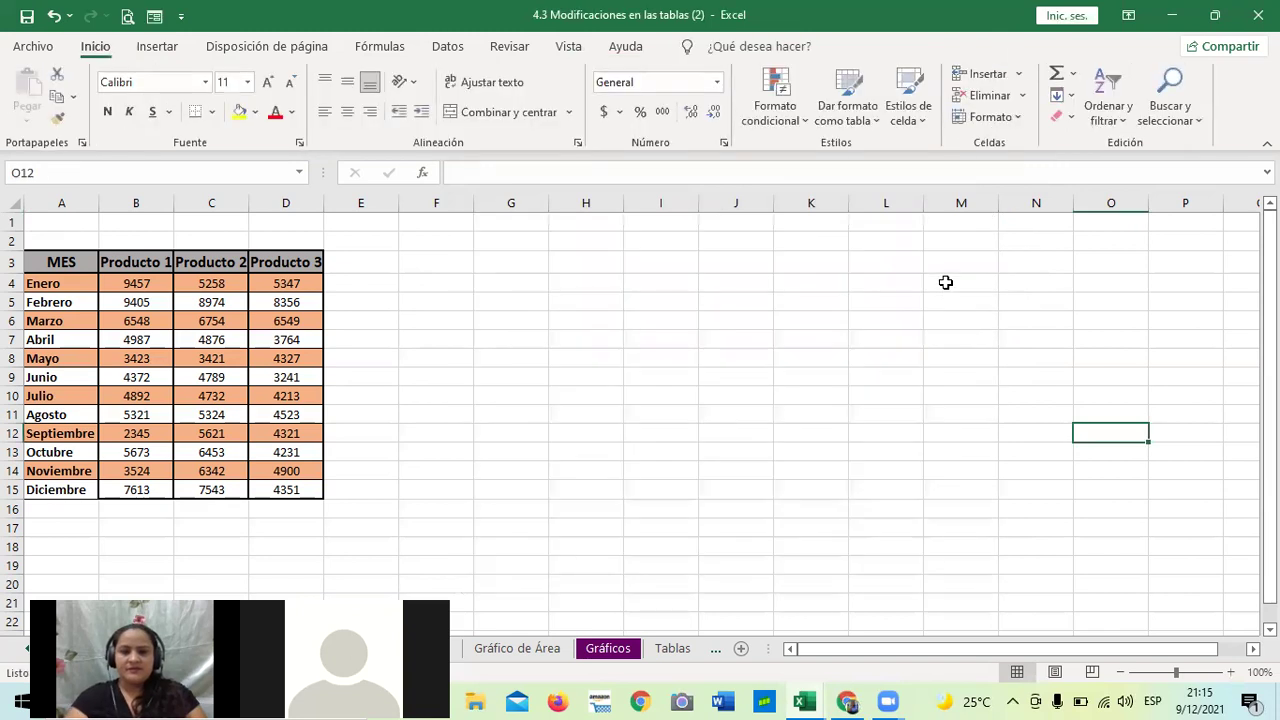
pyautogui.click(584, 398)
pyautogui.moveTo(60, 262); pyautogui.dragTo(288, 487)
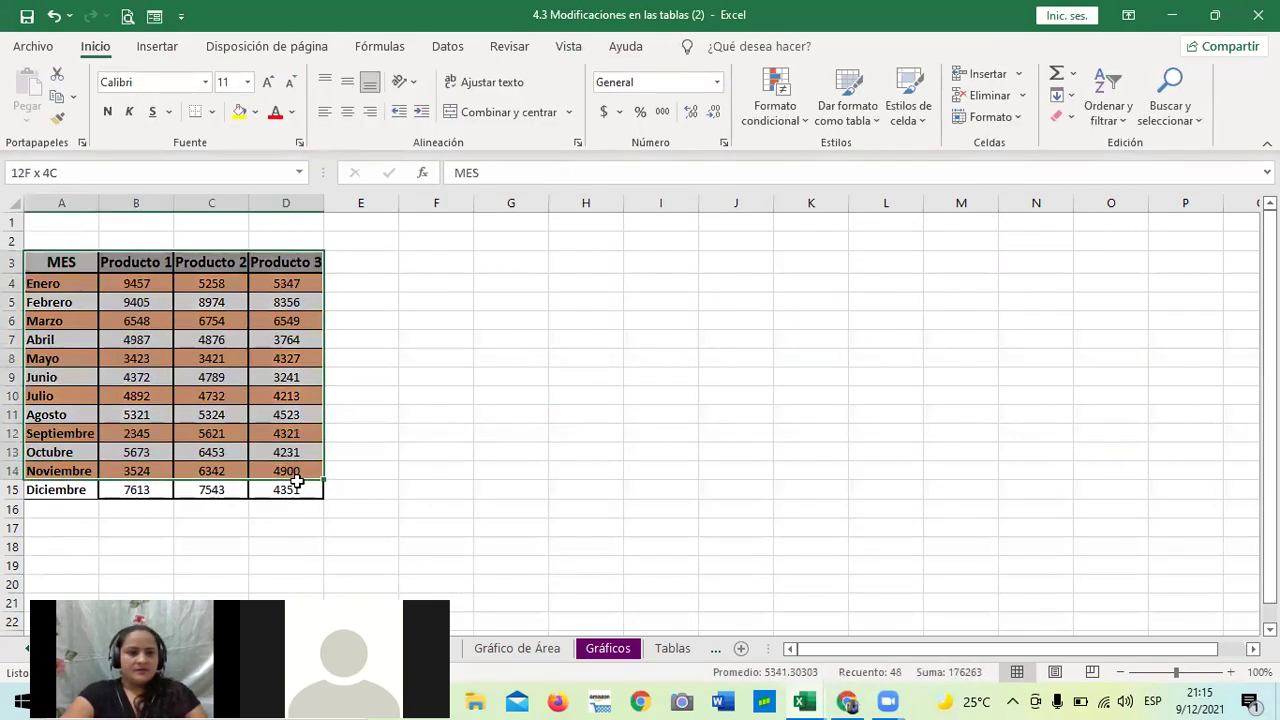
# Step: Insert a Líneas chart of Producto 1, 2 and 3 from Gráficos recomendados
pyautogui.click(176, 50)
pyautogui.click(706, 147)
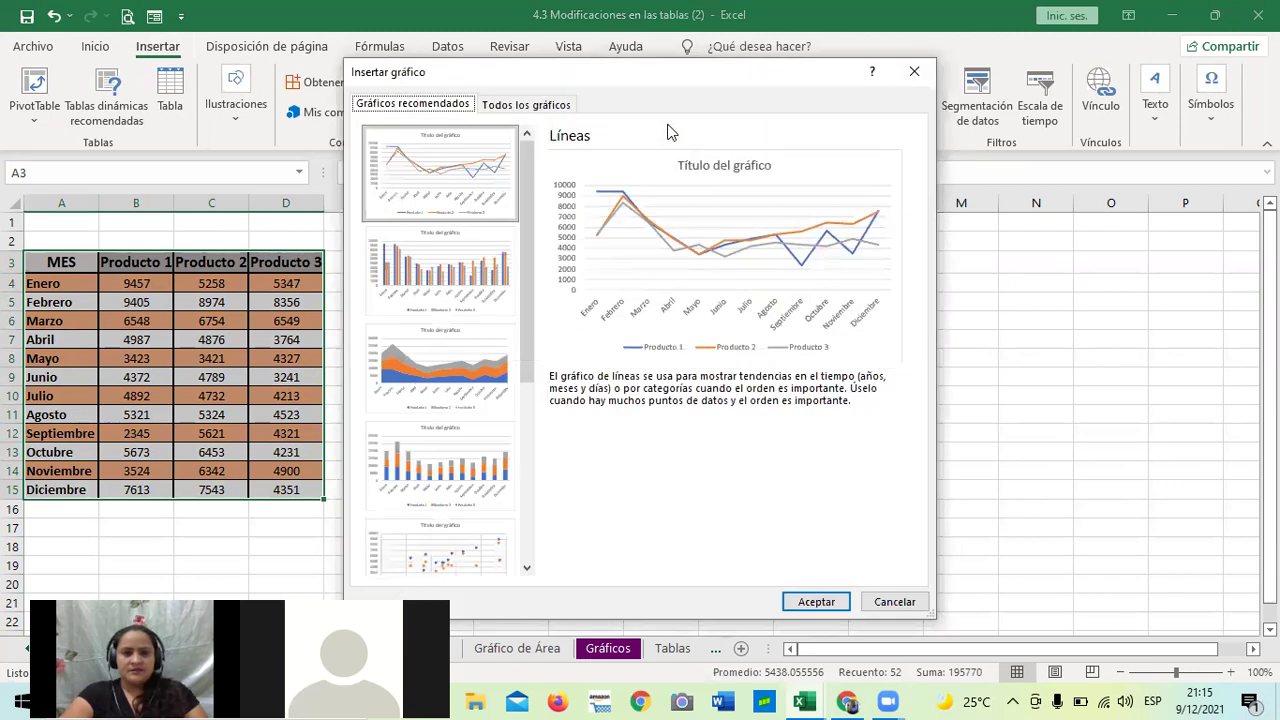
pyautogui.click(526, 104)
pyautogui.click(407, 205)
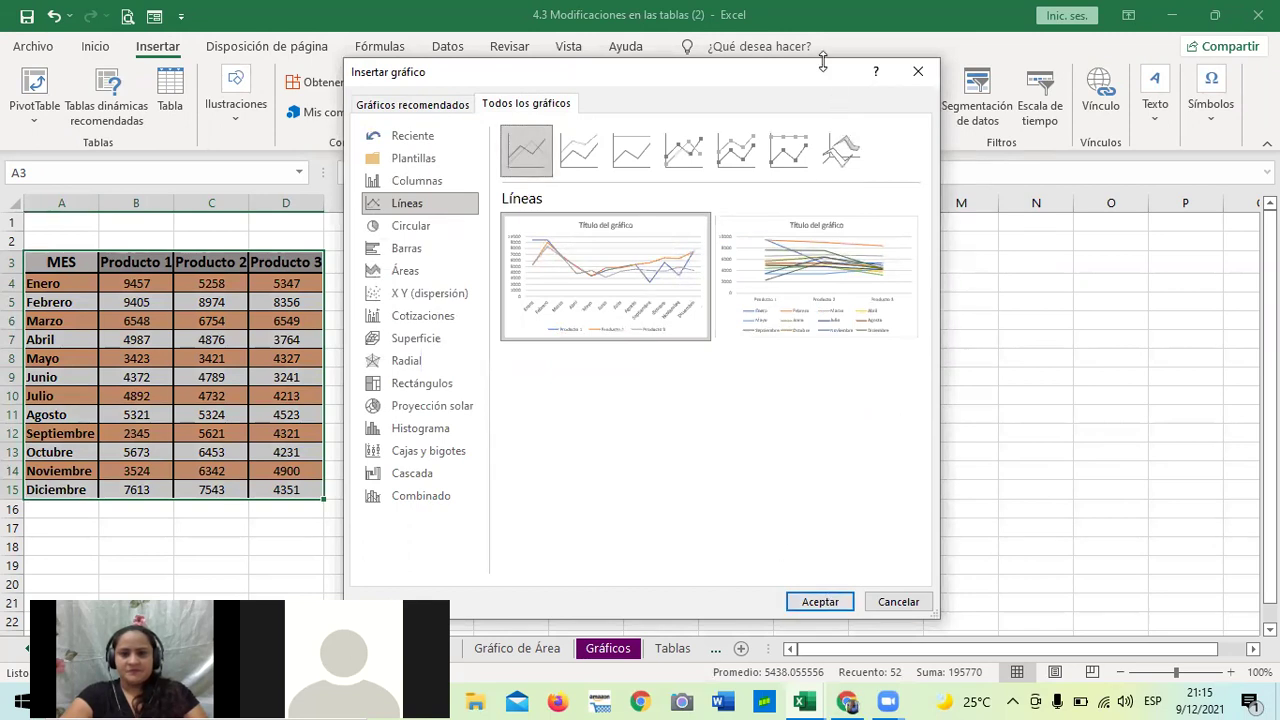
pyautogui.moveTo(822, 62); pyautogui.dragTo(822, 57)
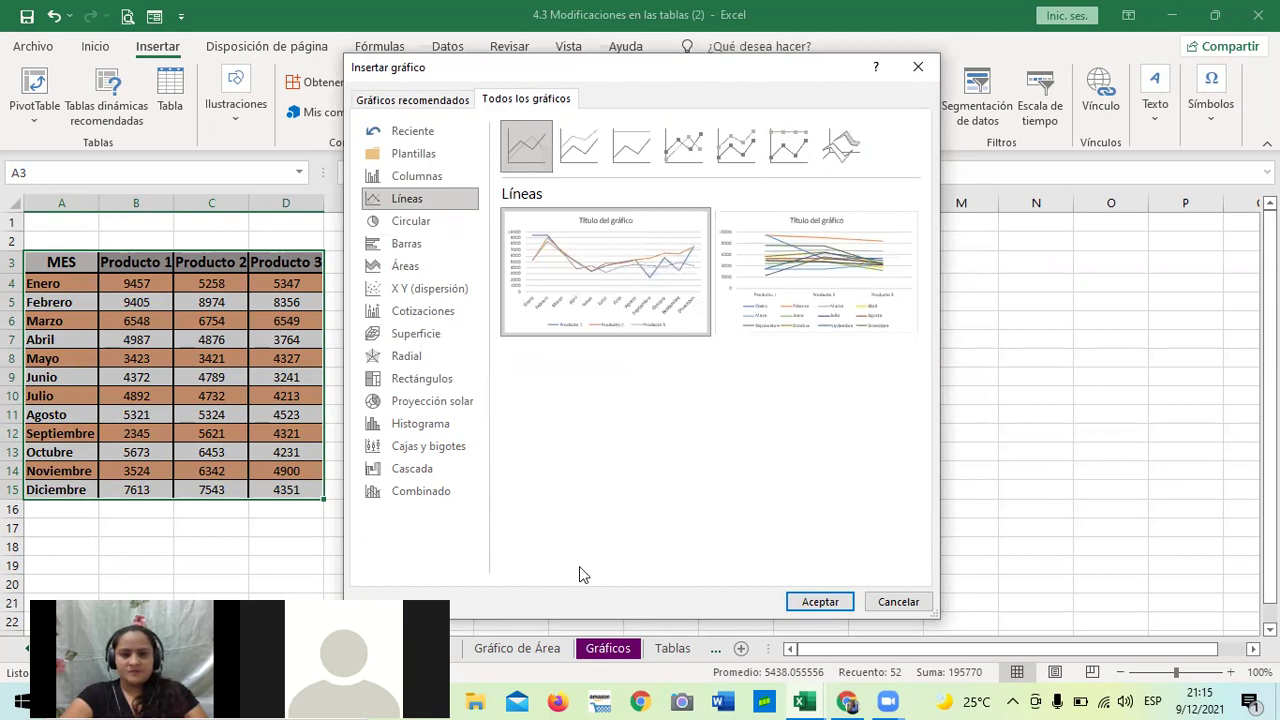
pyautogui.click(822, 605)
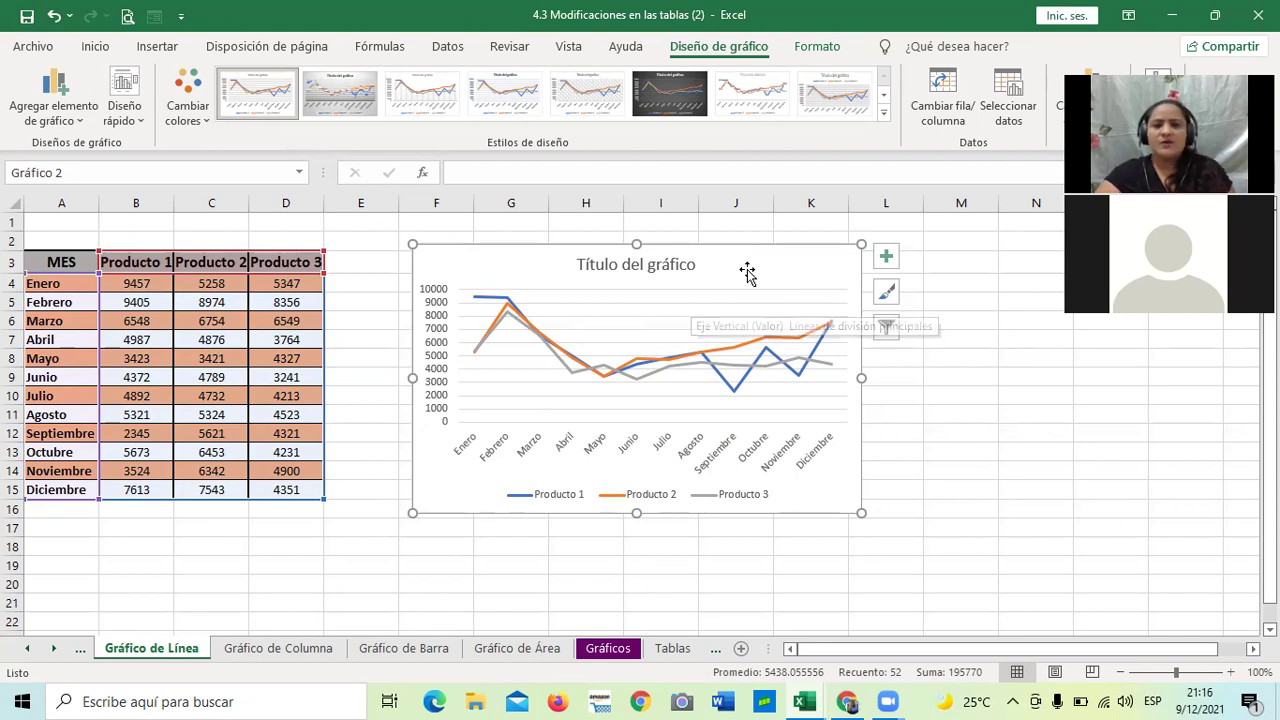
# Step: Review the chart's data source and quick layouts without changing them
pyautogui.click(1012, 92)
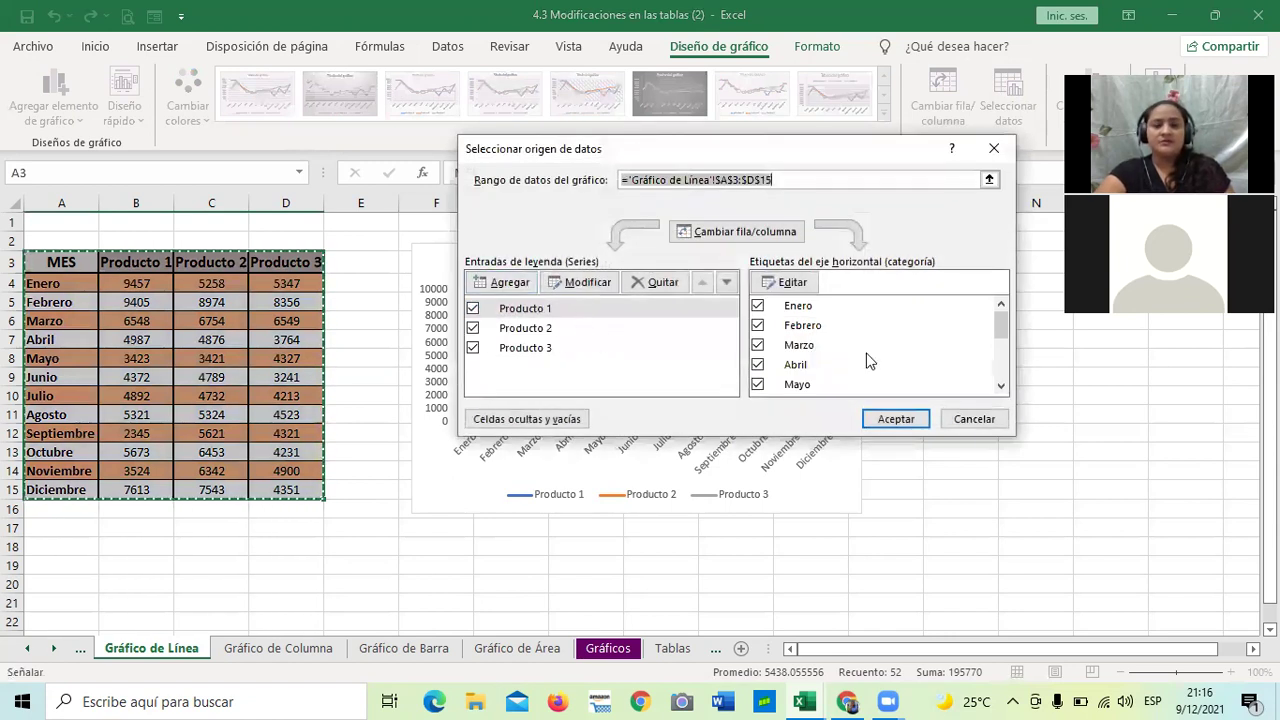
pyautogui.click(975, 418)
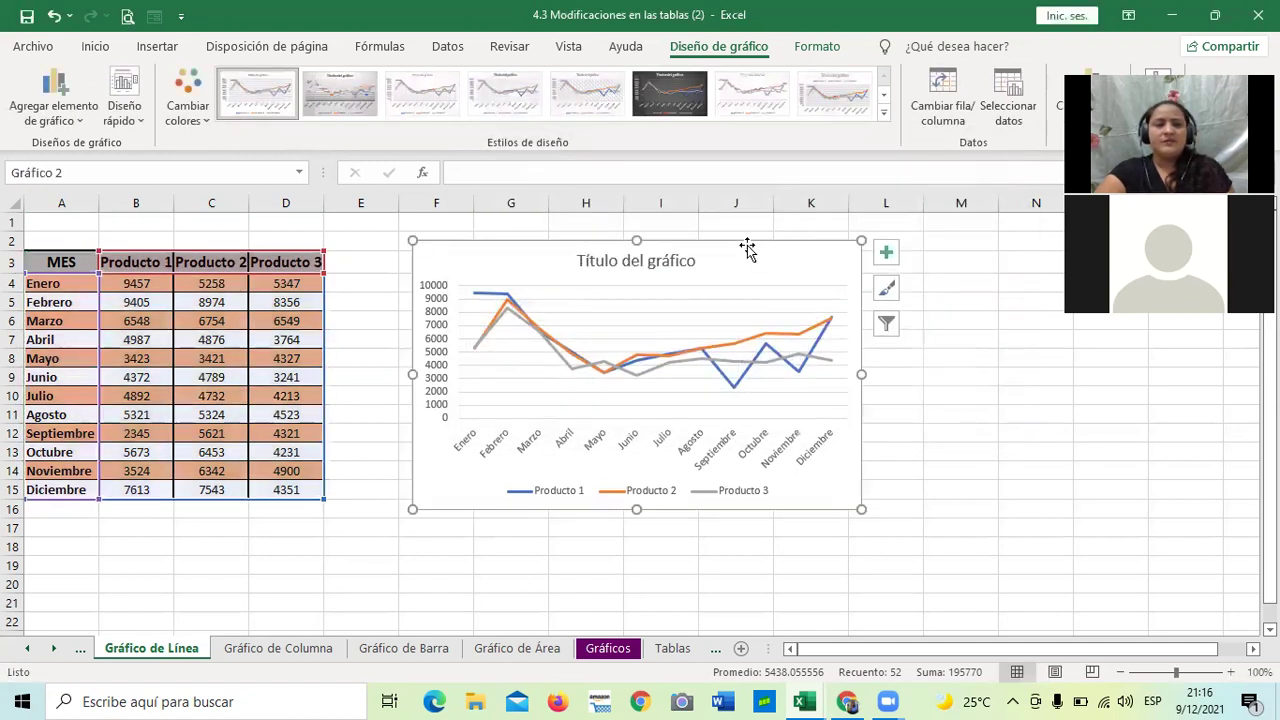
pyautogui.click(141, 123)
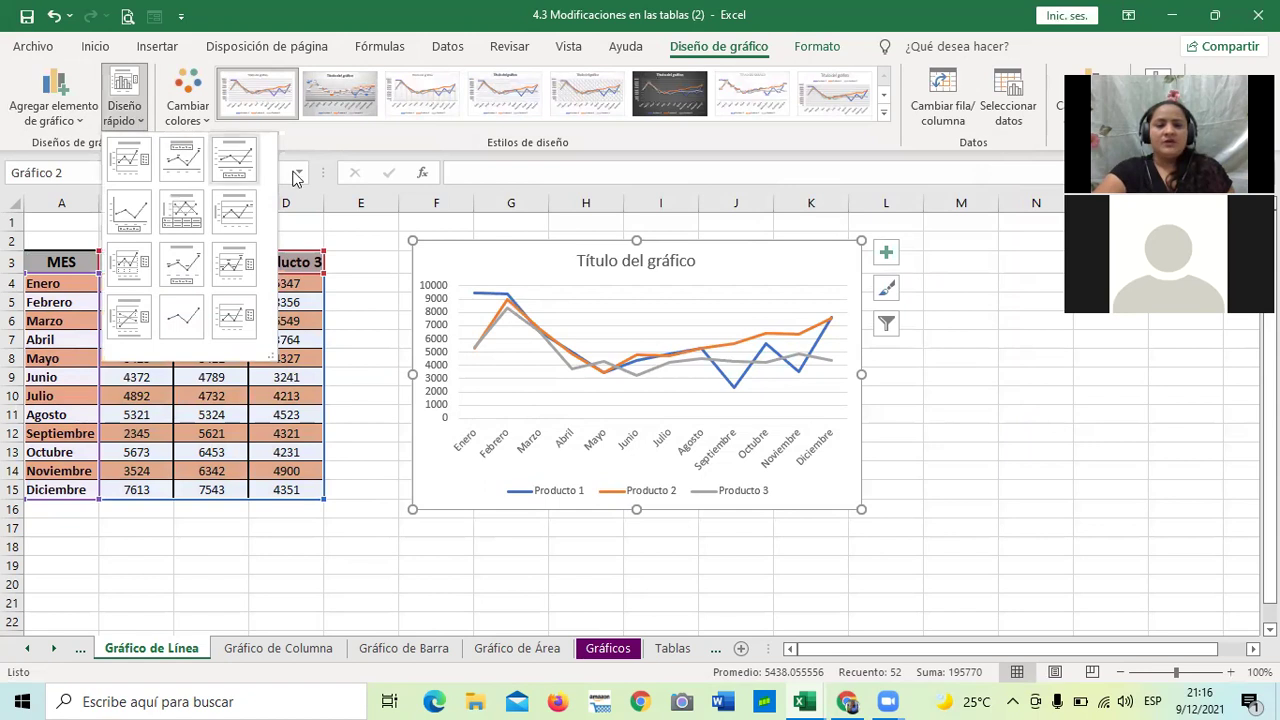
pyautogui.click(788, 302)
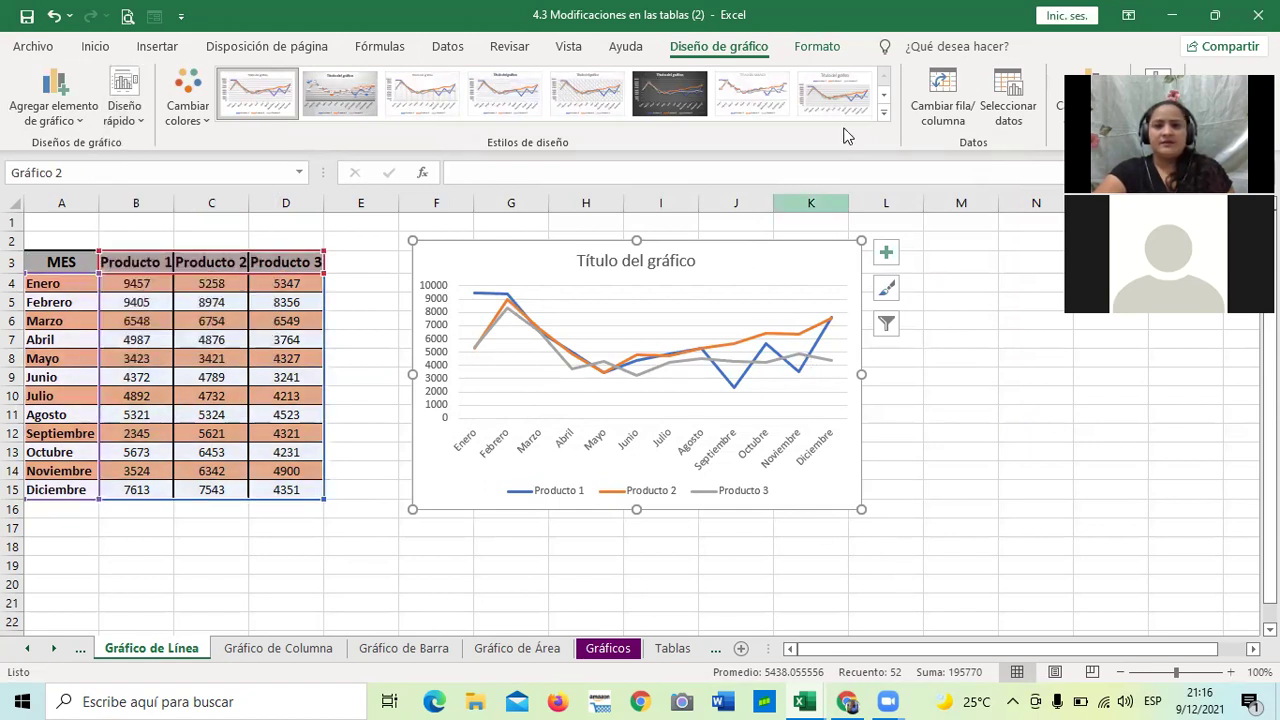
# Step: Apply the light orange shape style to the line chart
pyautogui.click(818, 47)
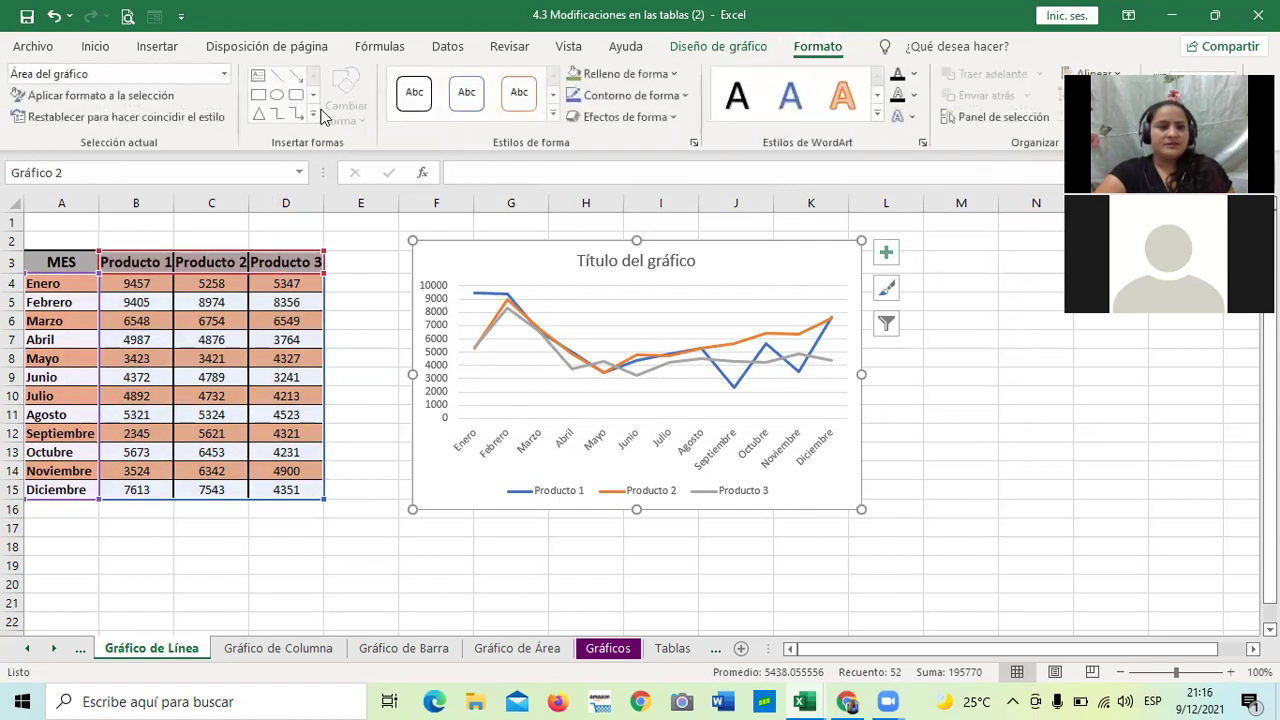
pyautogui.click(552, 118)
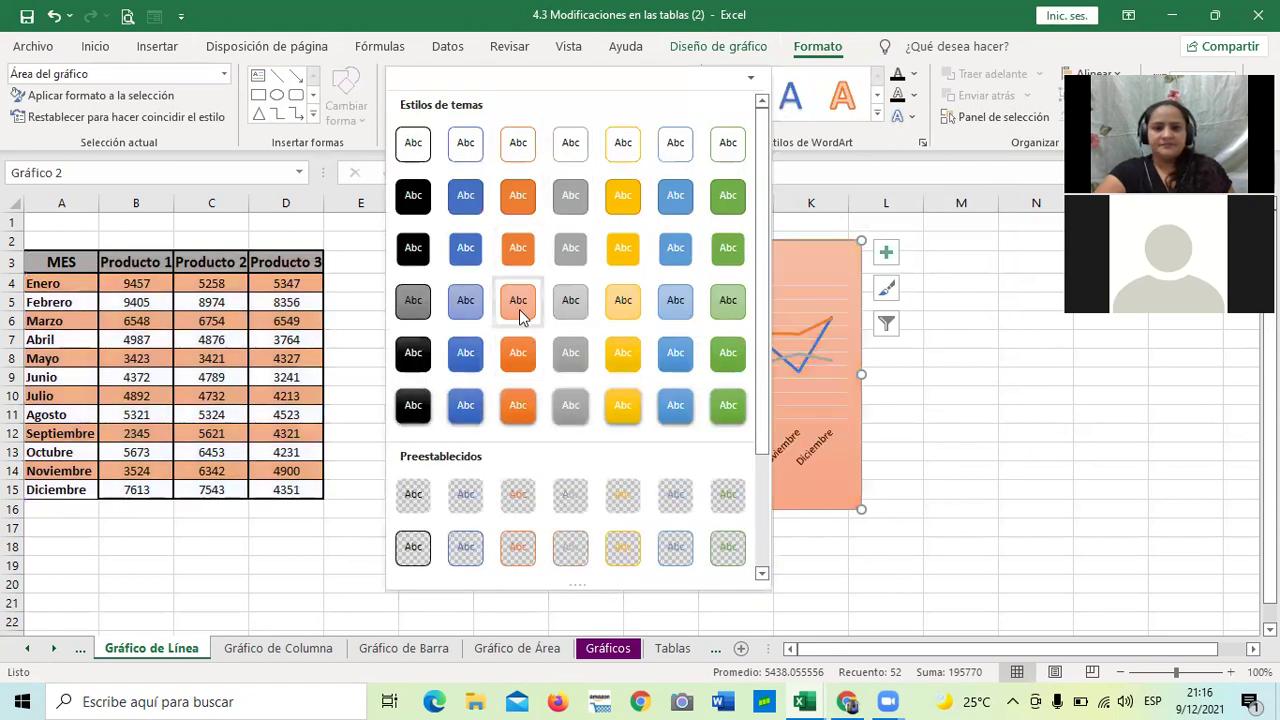
pyautogui.click(519, 301)
pyautogui.click(934, 437)
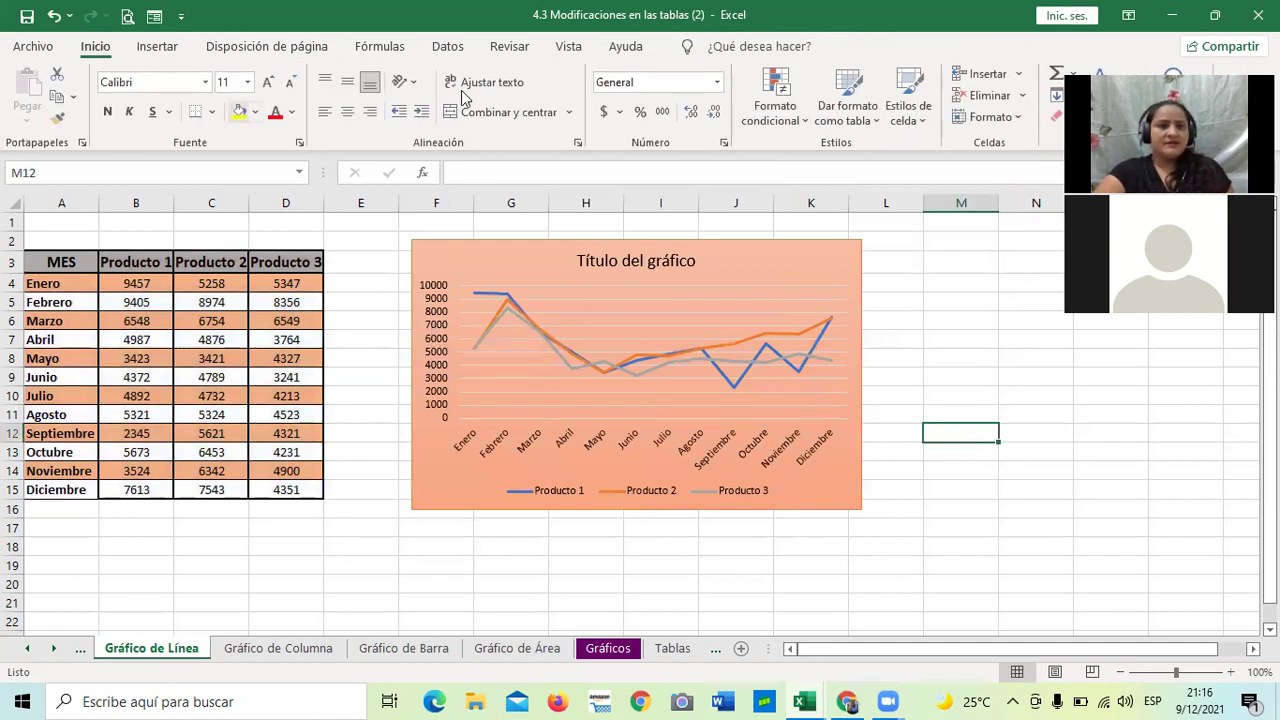
pyautogui.click(728, 290)
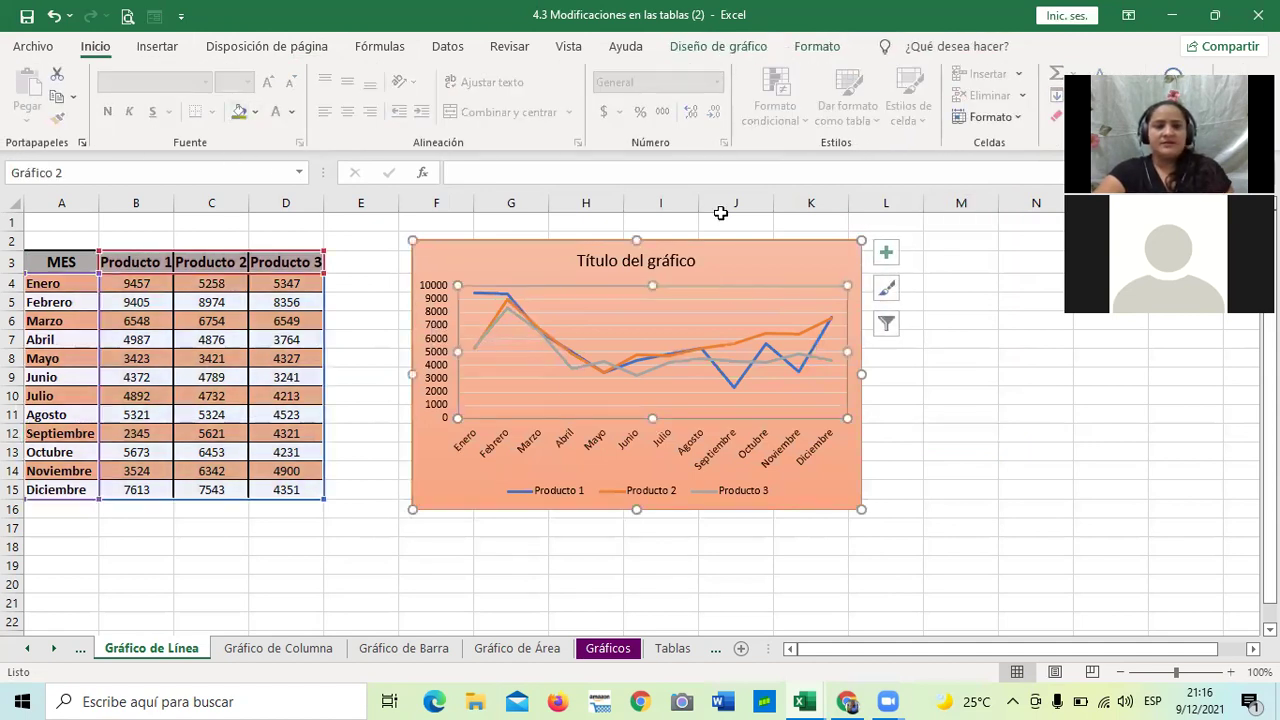
# Step: Apply quick layout Diseño 12 to the line chart, putting the legend right and removing the title
pyautogui.click(735, 48)
pyautogui.click(130, 115)
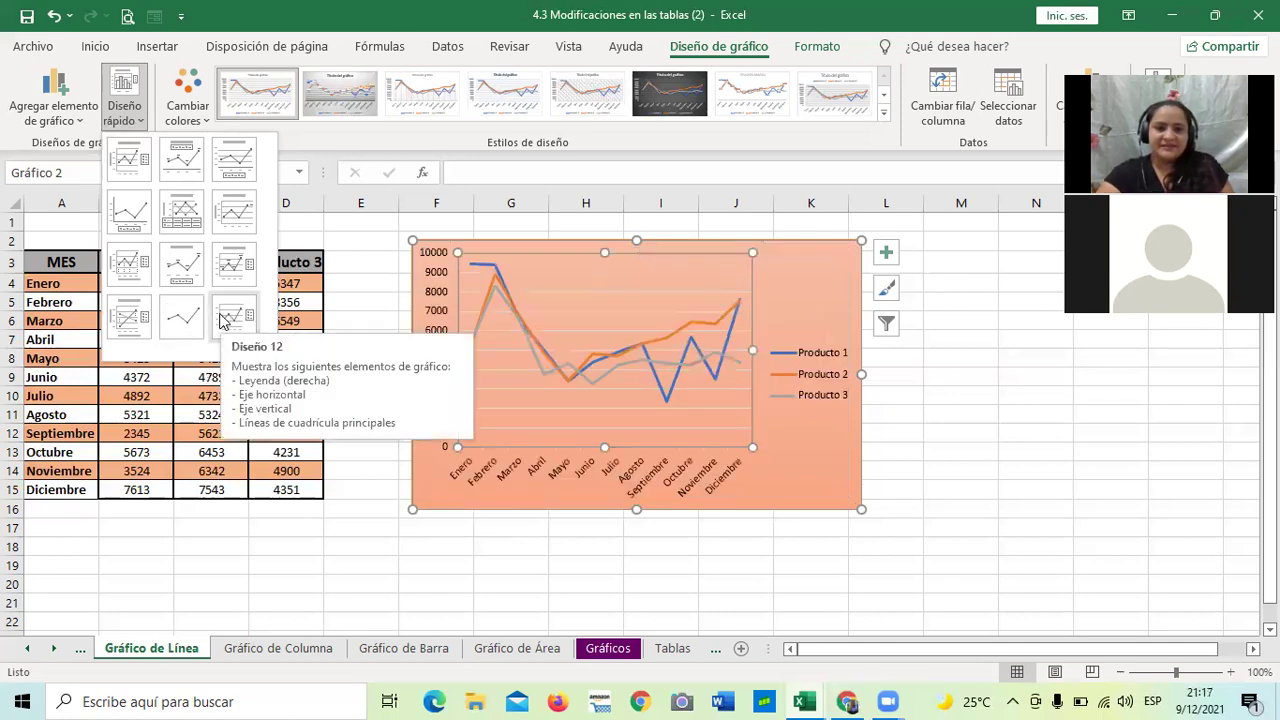
pyautogui.click(222, 320)
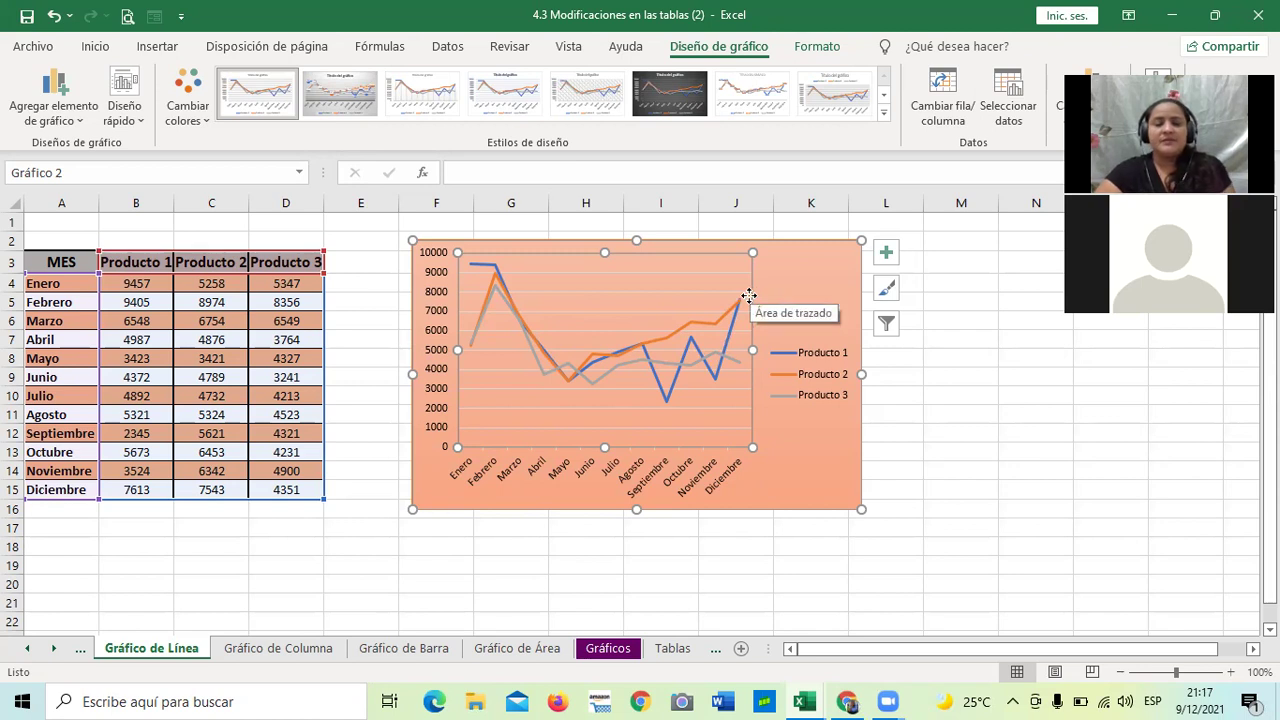
# Step: Browse the Columna, Barra, Área and Gráficos sheets, then open the Grafico Radial sheet
pyautogui.click(927, 464)
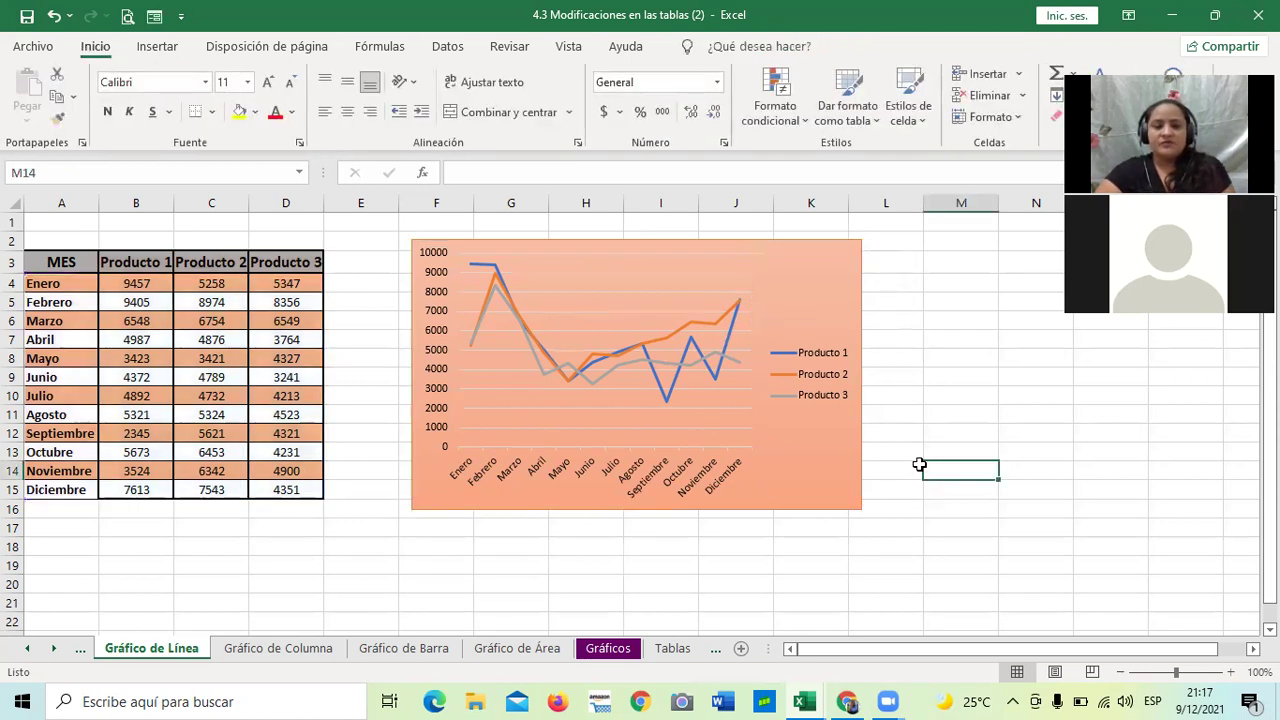
pyautogui.scroll(-2, 709, 574)
pyautogui.scroll(2, 700, 525)
pyautogui.scroll(-1, 704, 513)
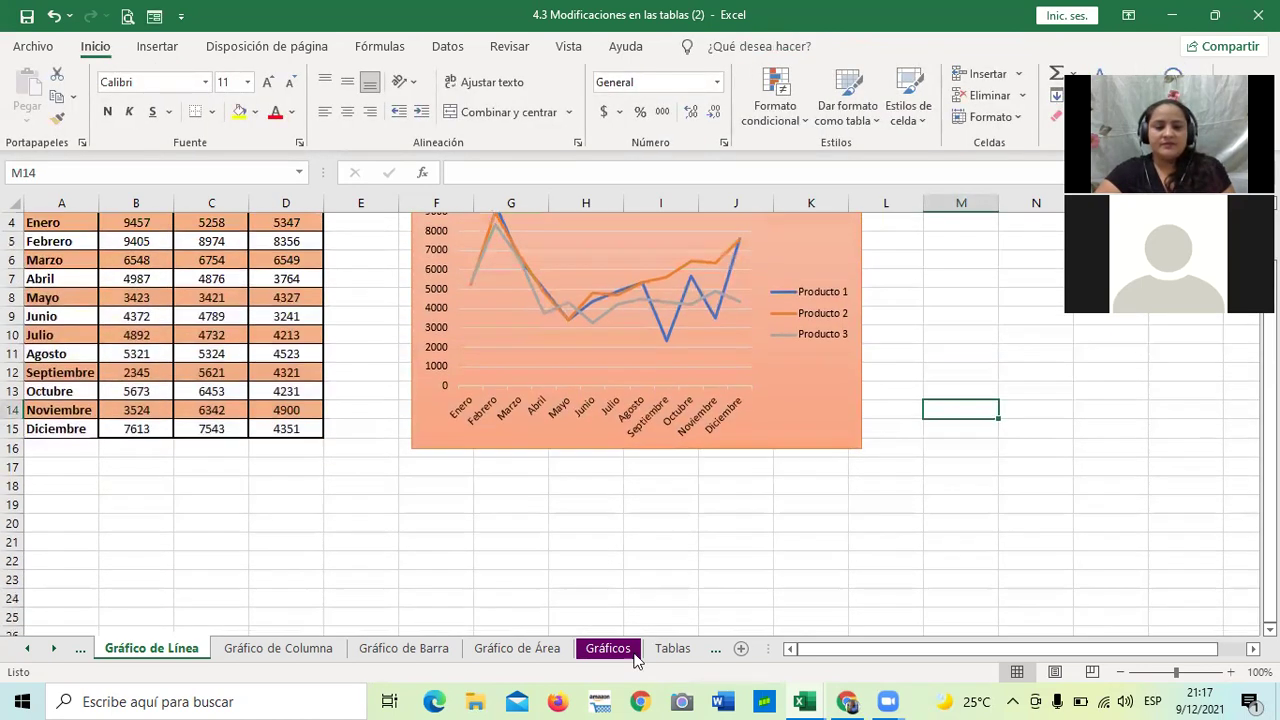
pyautogui.scroll(1, 546, 591)
pyautogui.click(290, 650)
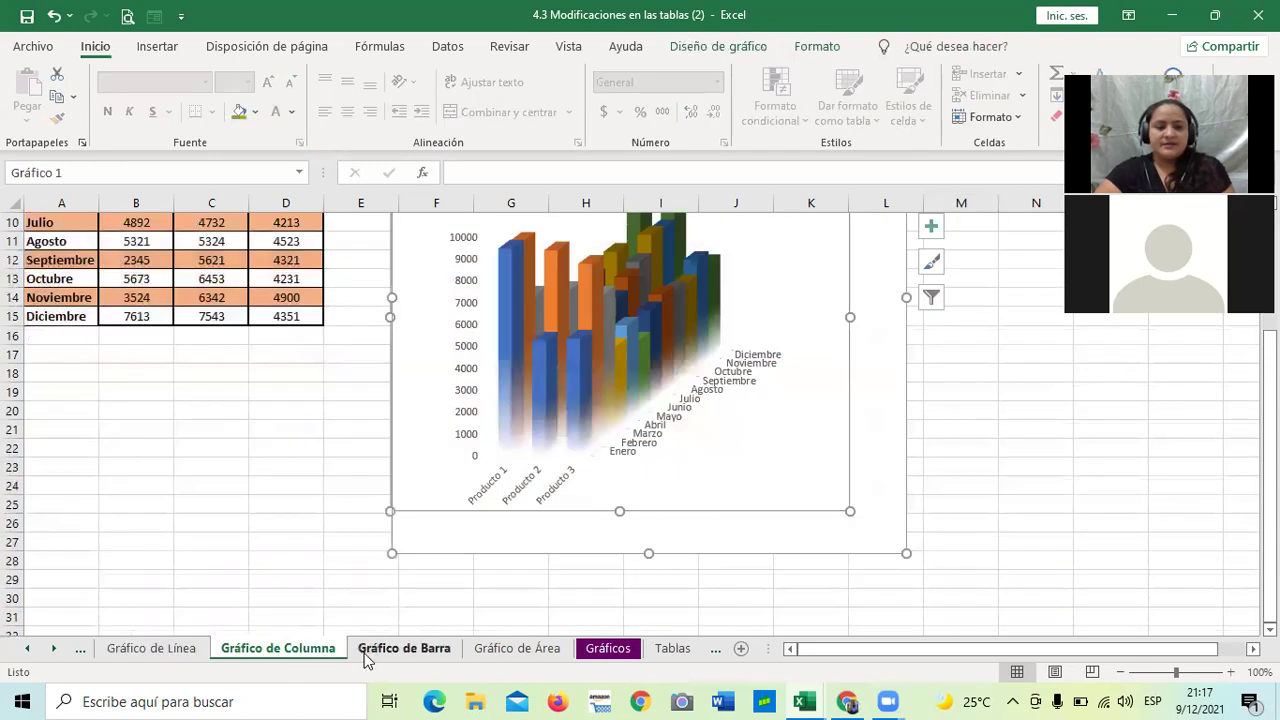
pyautogui.click(403, 650)
pyautogui.click(516, 650)
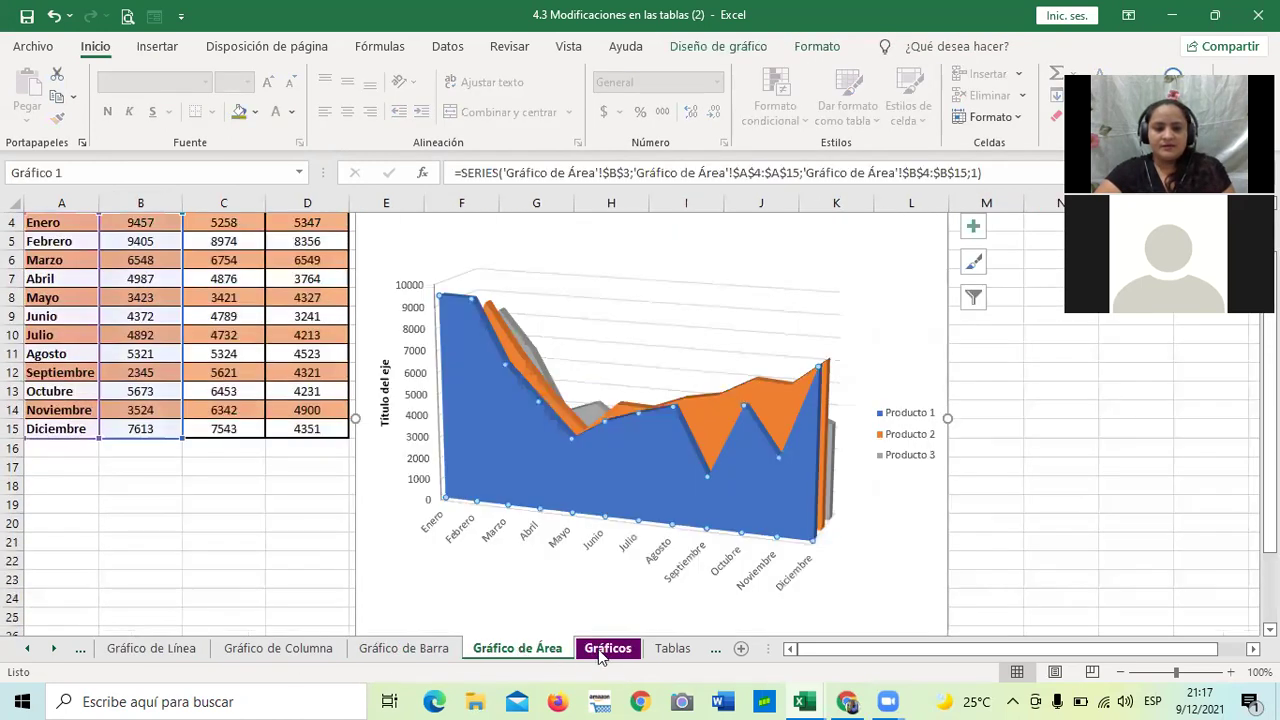
pyautogui.click(610, 650)
pyautogui.click(25, 649)
pyautogui.click(25, 649)
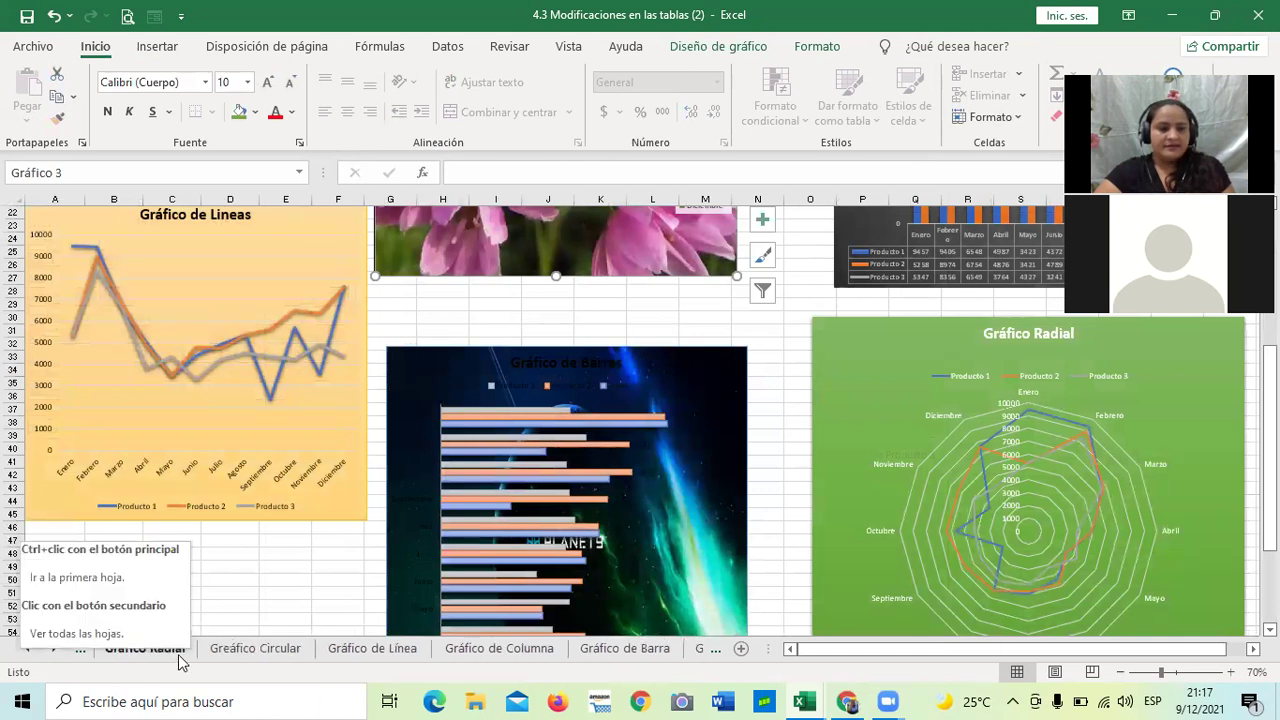
pyautogui.click(145, 648)
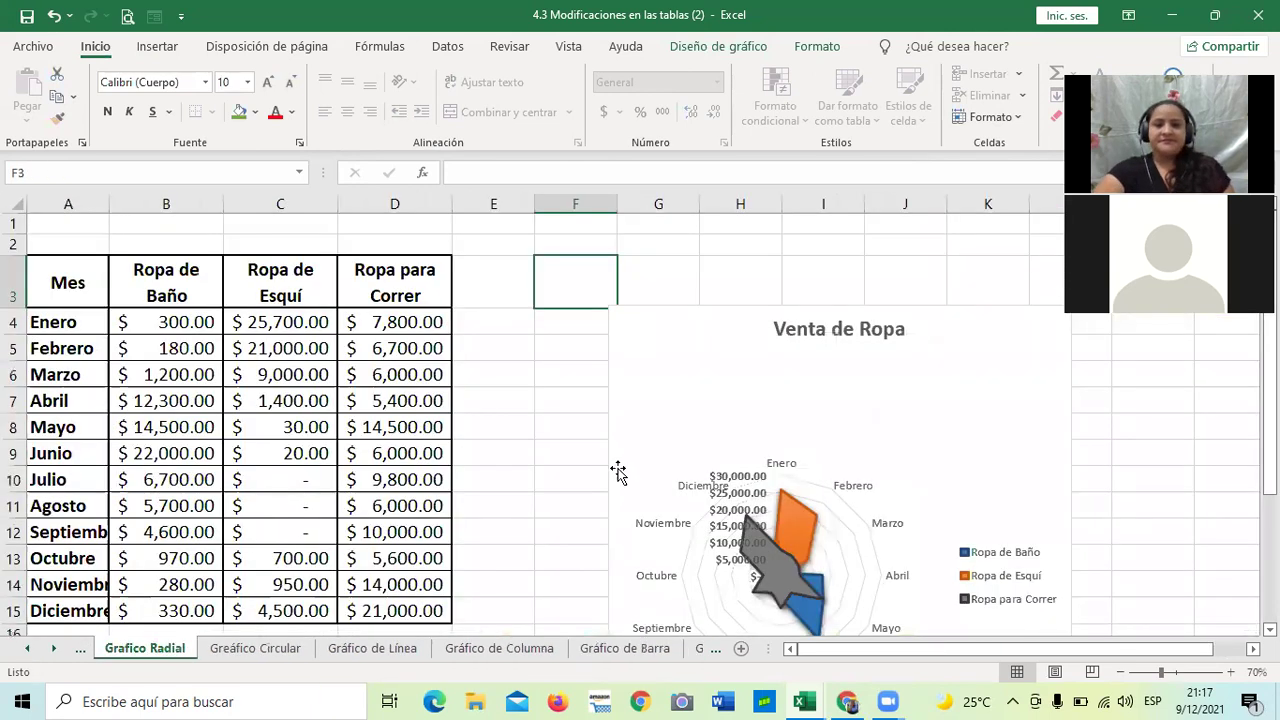
# Step: Drag the Venta de Ropa radar chart up and left beside the sales table
pyautogui.click(861, 299)
pyautogui.moveTo(861, 299); pyautogui.dragTo(838, 267)
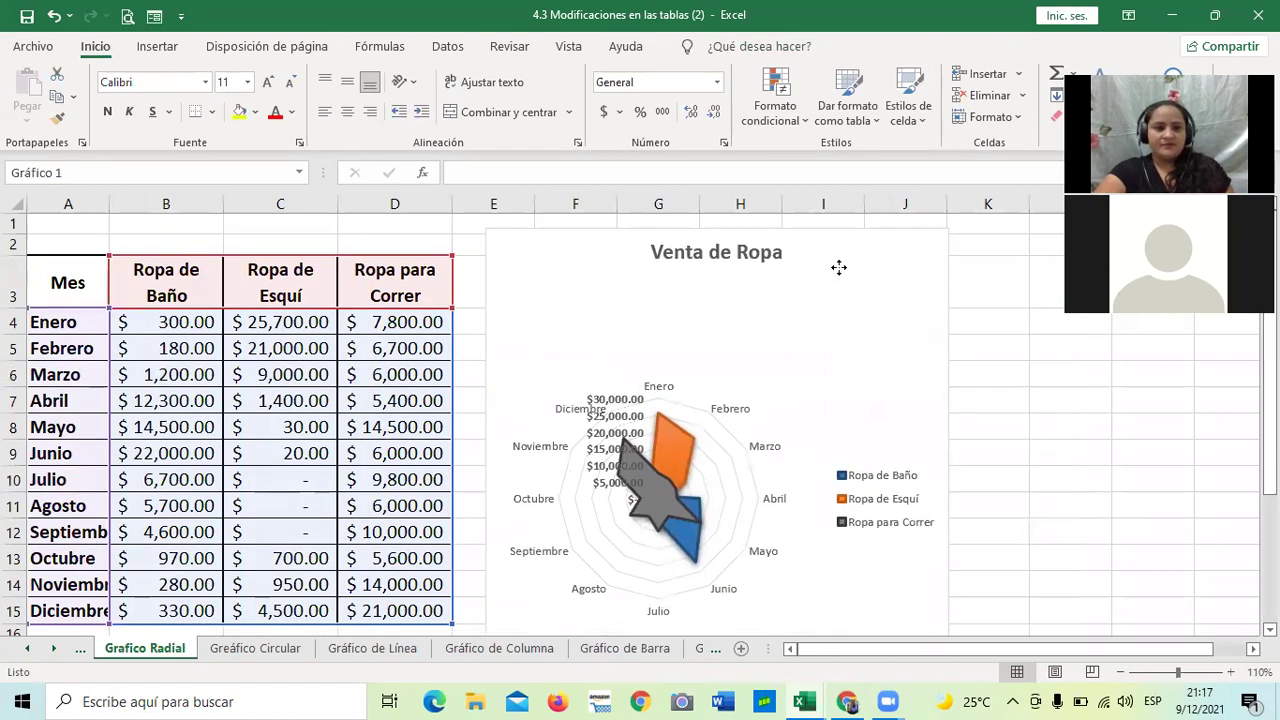
pyautogui.scroll(-2, 825, 300)
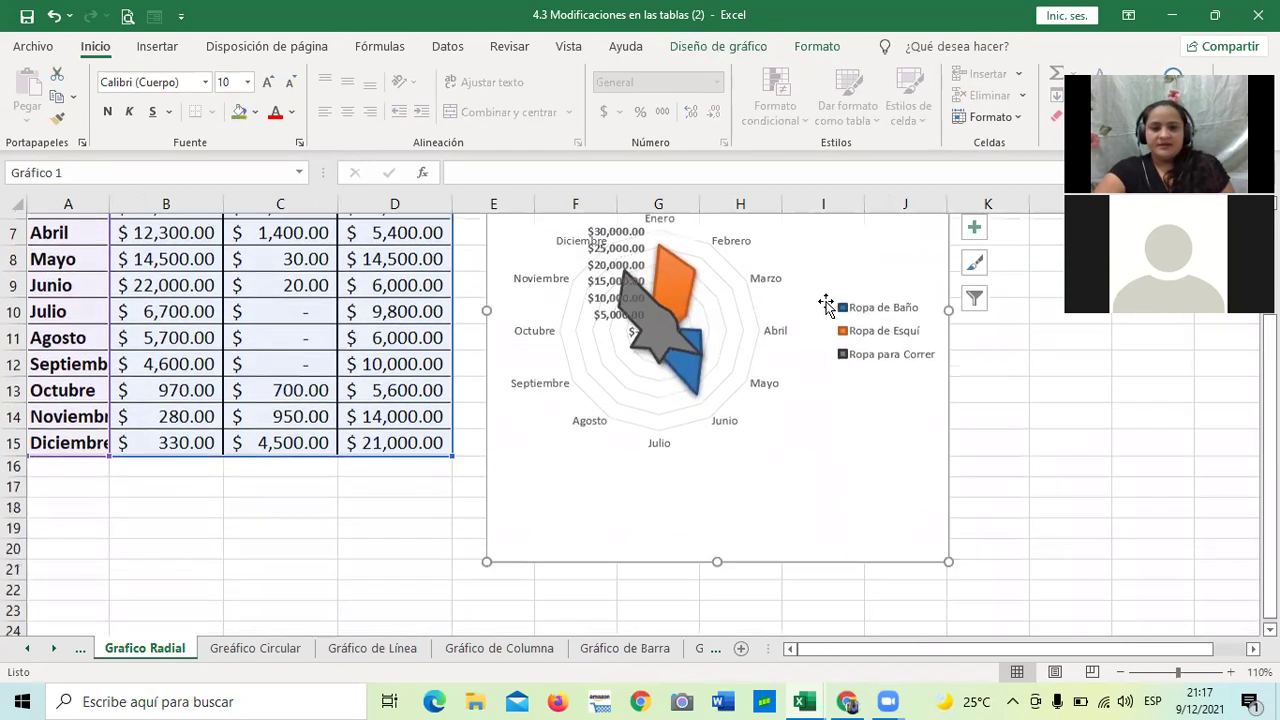
pyautogui.scroll(2, 825, 305)
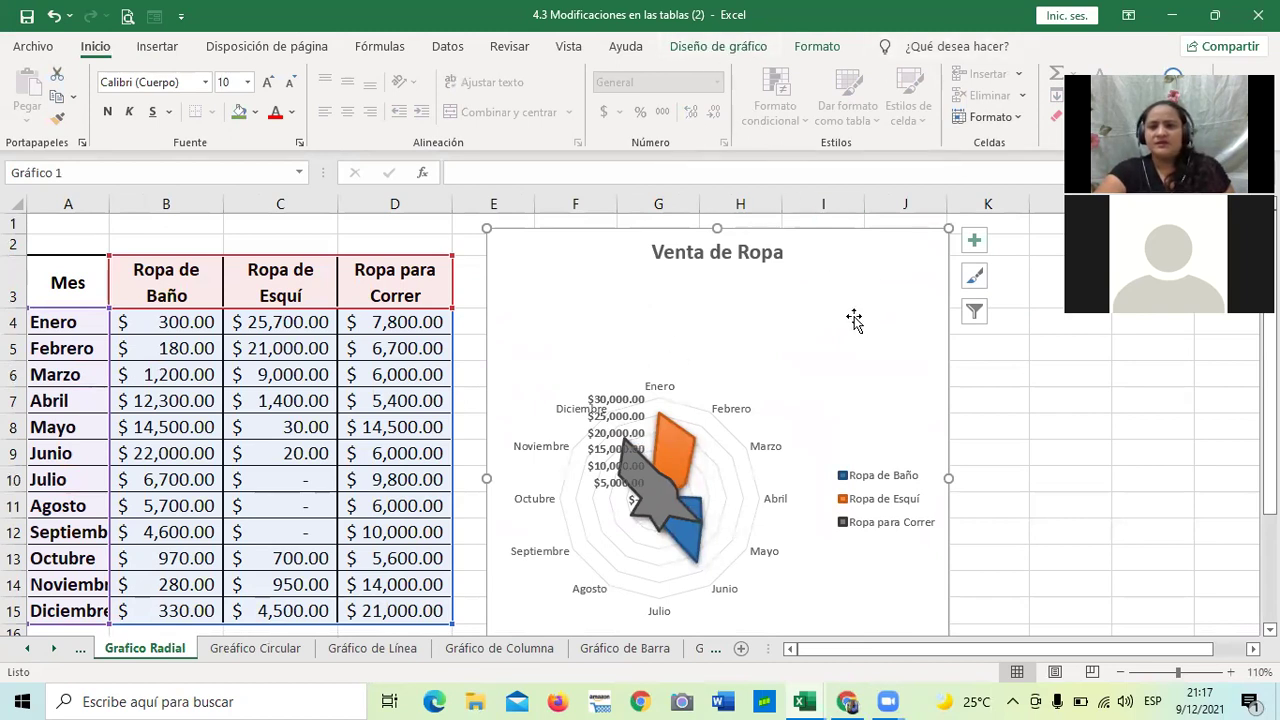
pyautogui.click(738, 47)
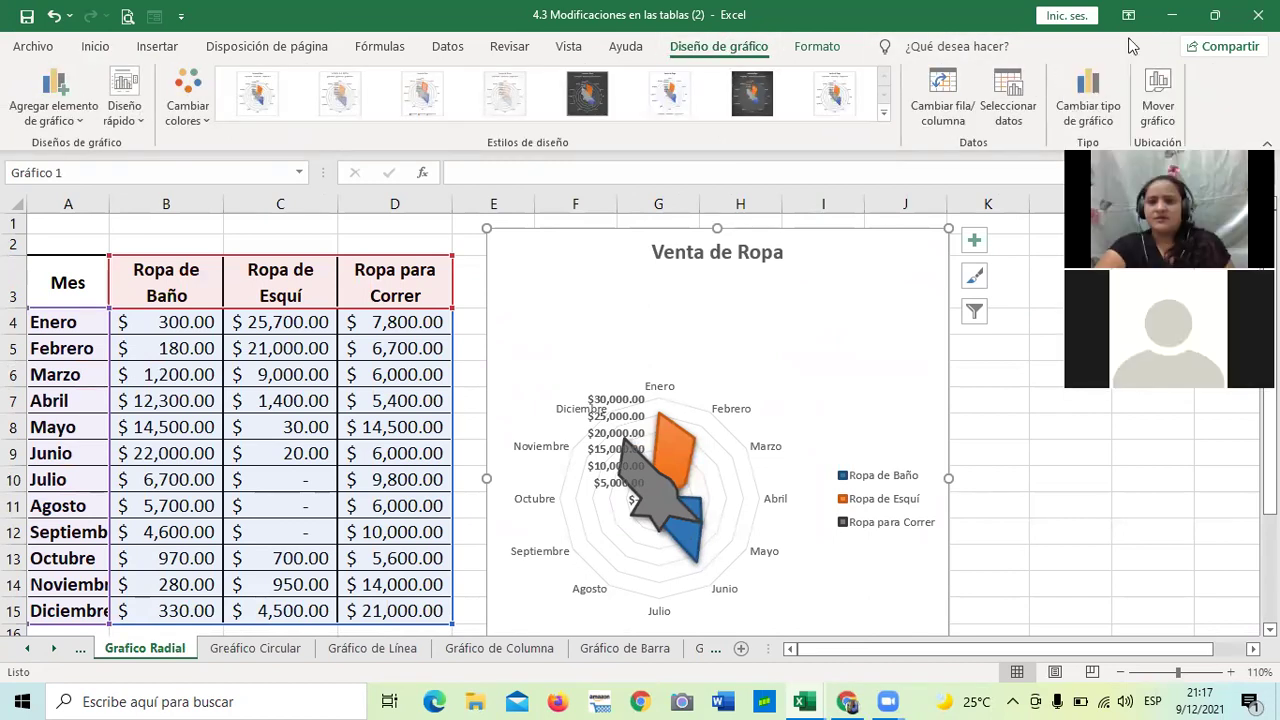
pyautogui.click(1112, 90)
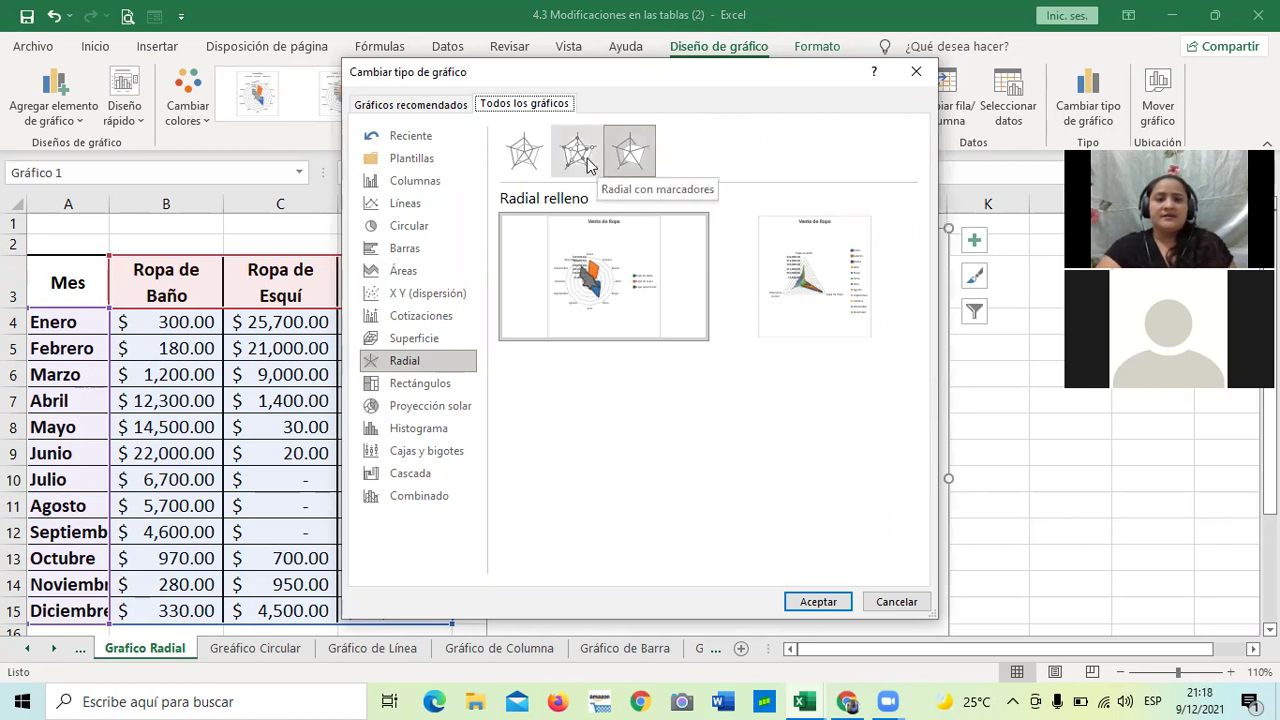
pyautogui.click(520, 163)
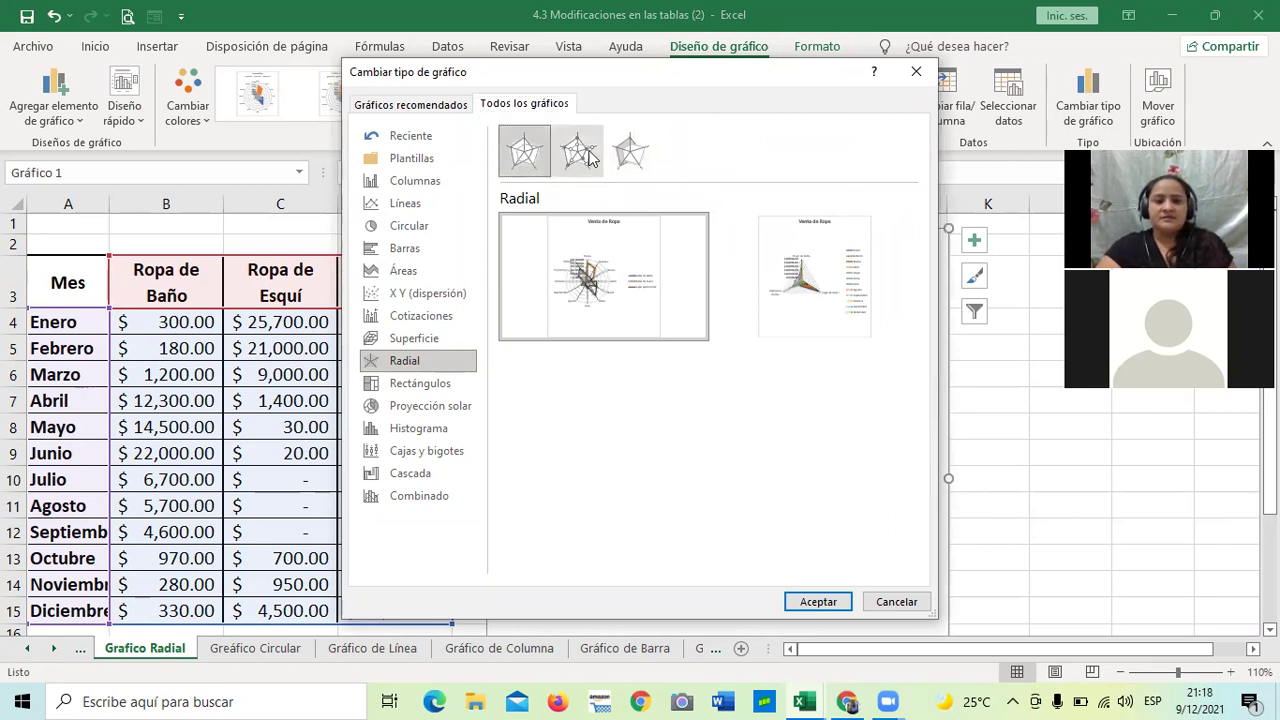
pyautogui.click(628, 160)
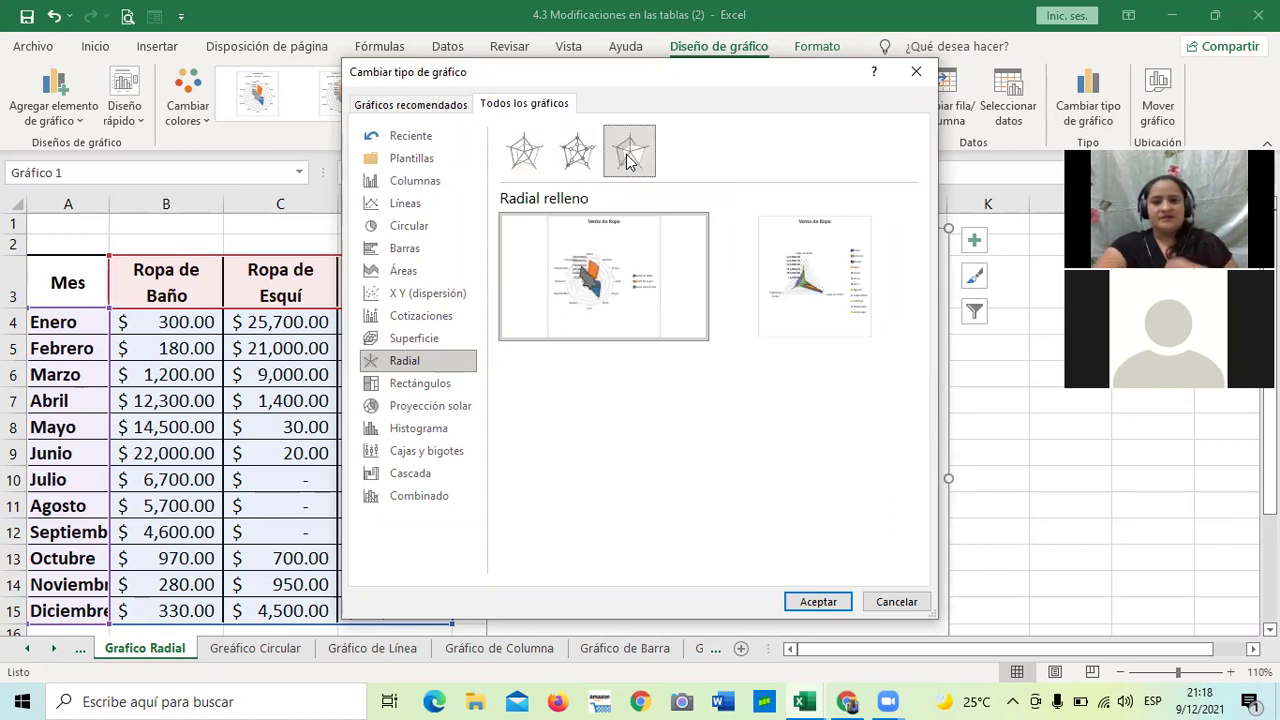
pyautogui.click(828, 602)
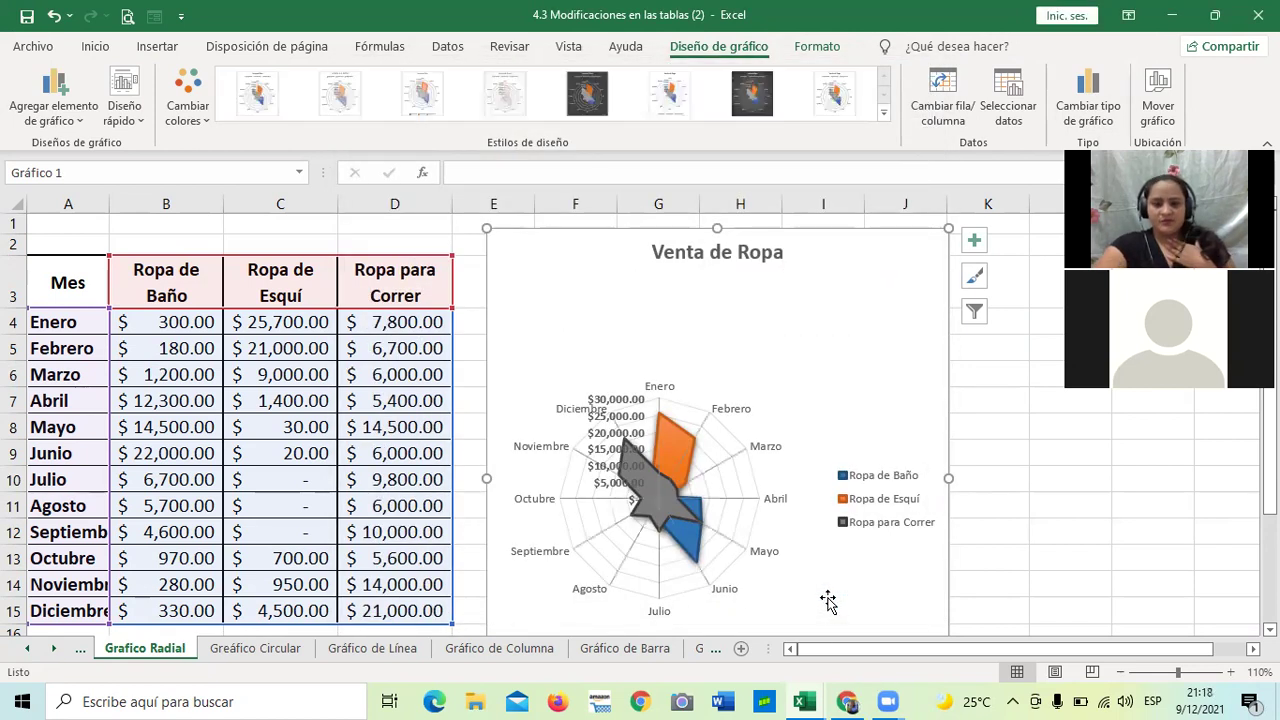
pyautogui.moveTo(871, 306); pyautogui.dragTo(912, 262)
# Step: Try quick layout Diseño 3 on the radar chart, with data labels and a top legend
pyautogui.click(912, 262)
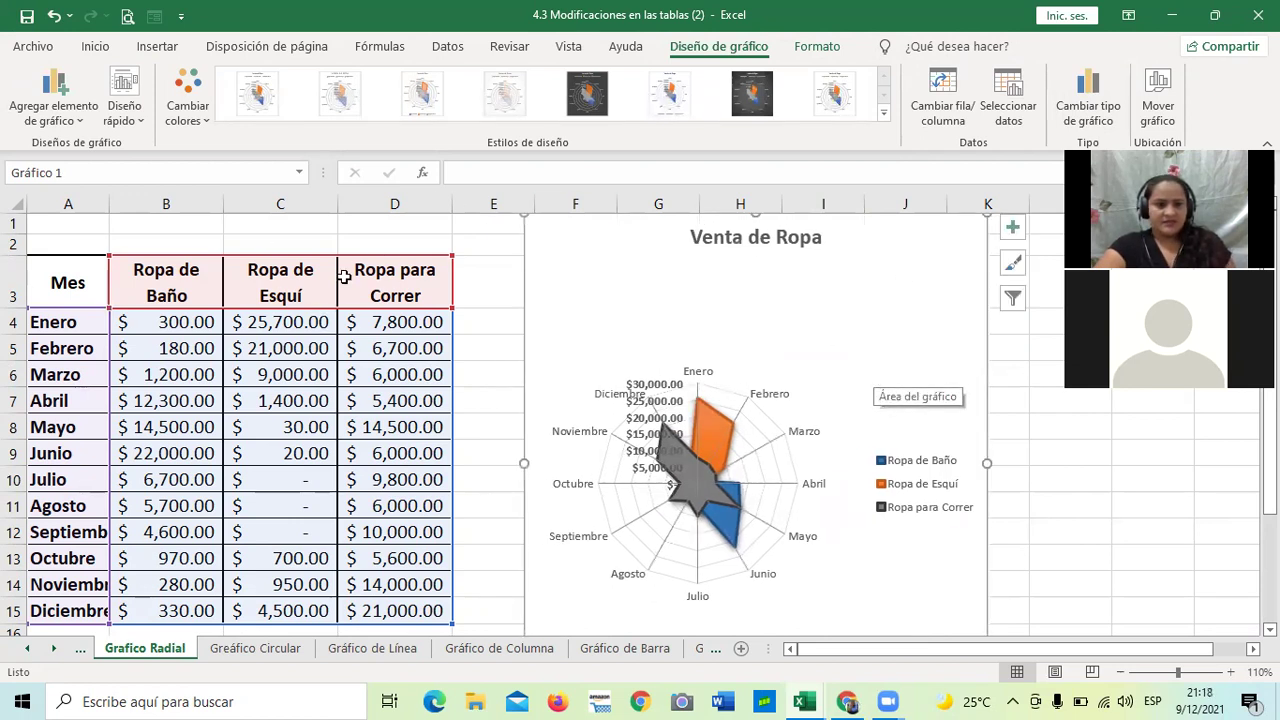
pyautogui.scroll(-1, 300, 357)
pyautogui.scroll(1, 300, 357)
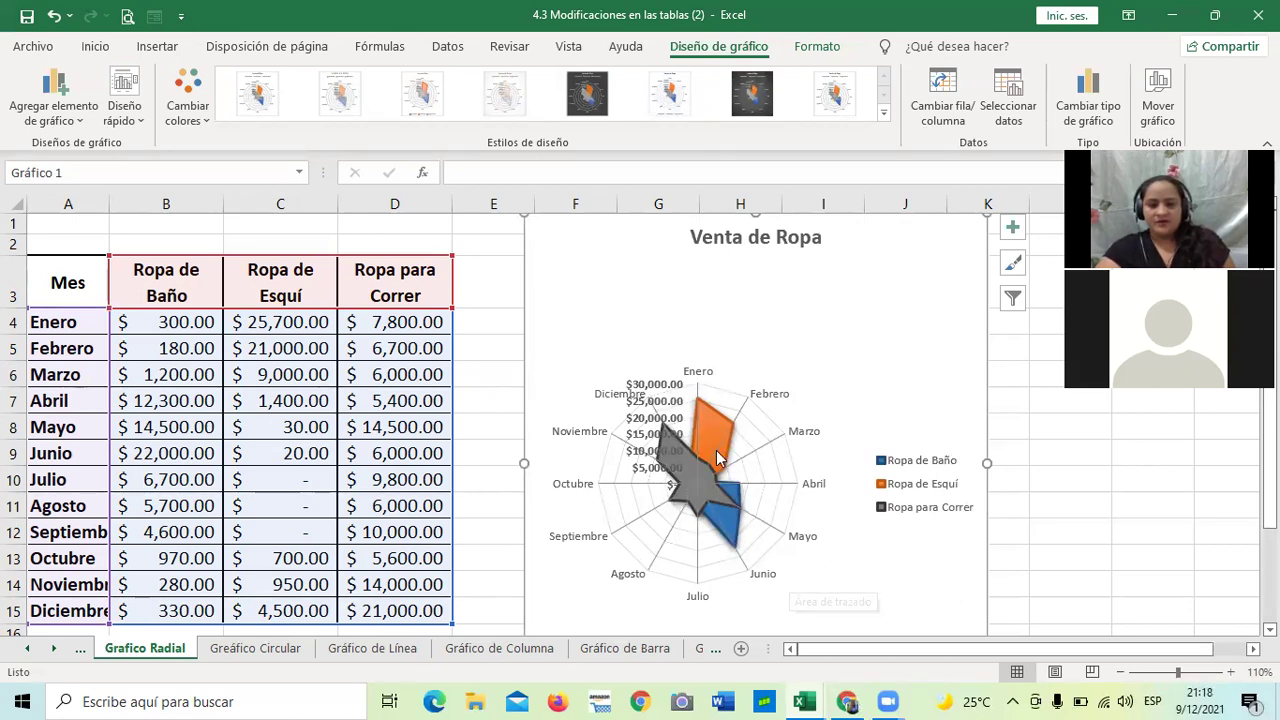
pyautogui.click(140, 122)
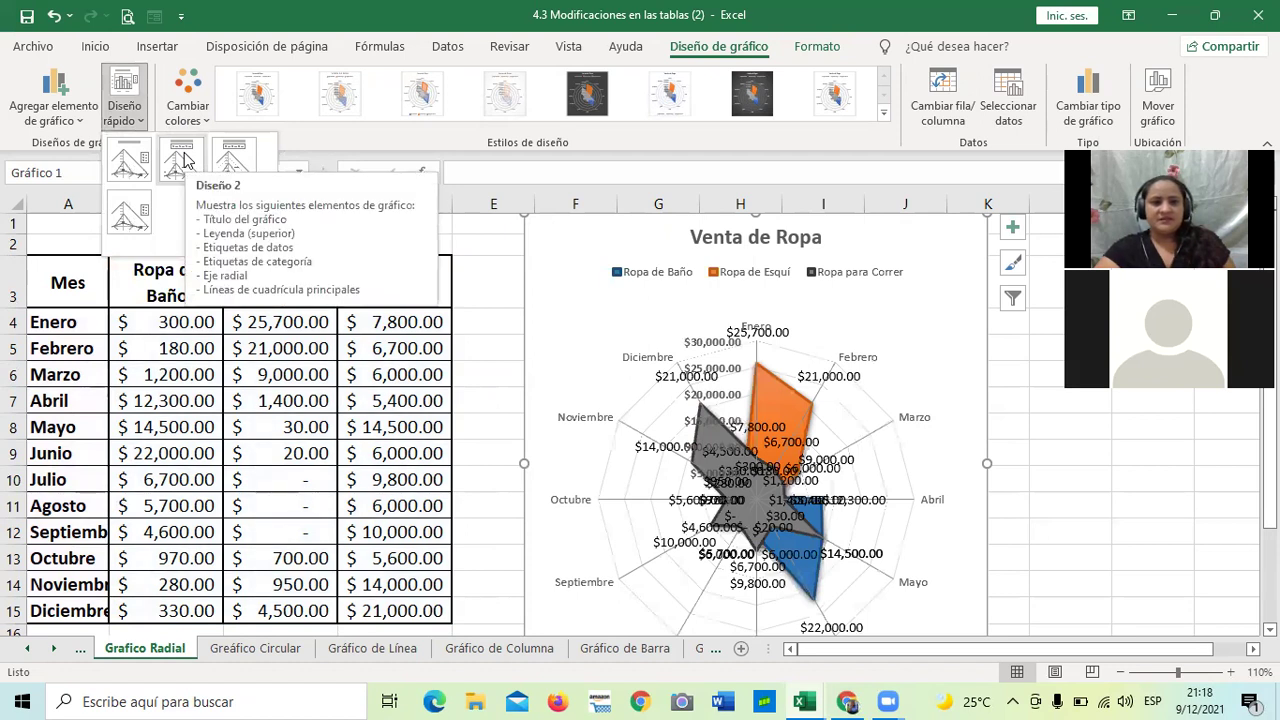
pyautogui.click(234, 165)
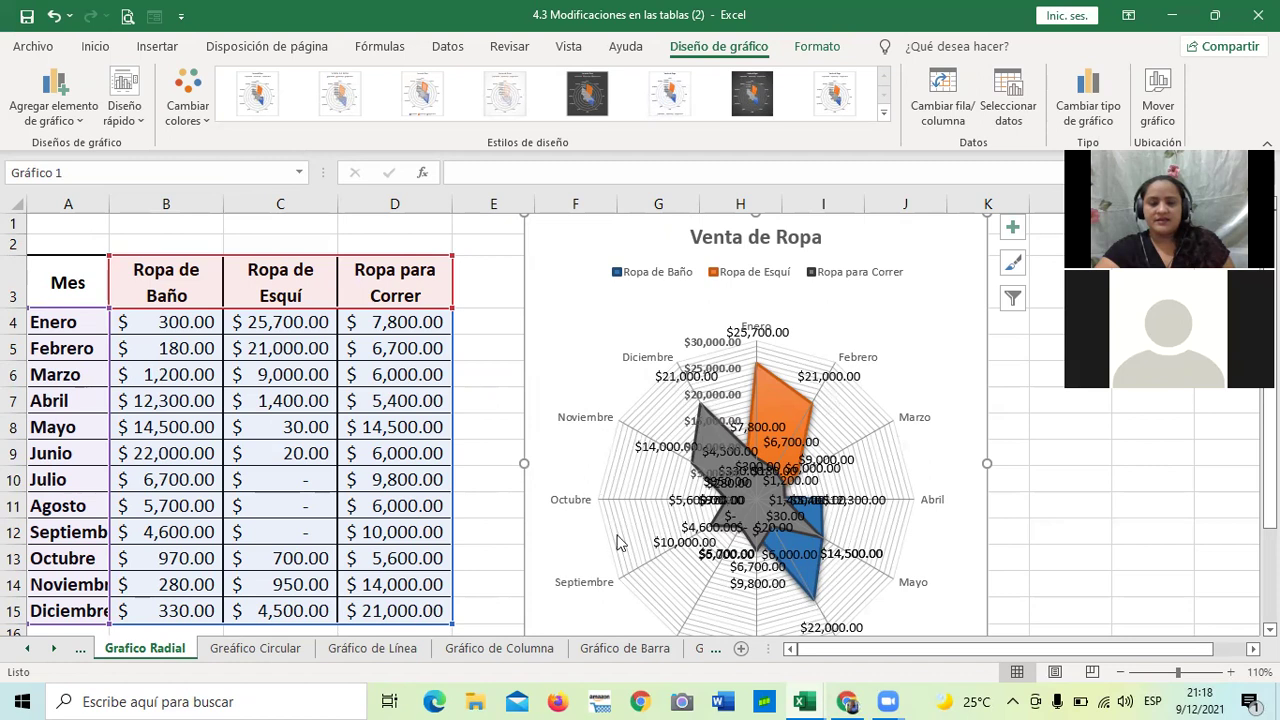
# Step: Switch the radar chart to Diseño 4, with the legend on the right and no data labels
pyautogui.scroll(-2, 760, 345)
pyautogui.scroll(-1, 790, 350)
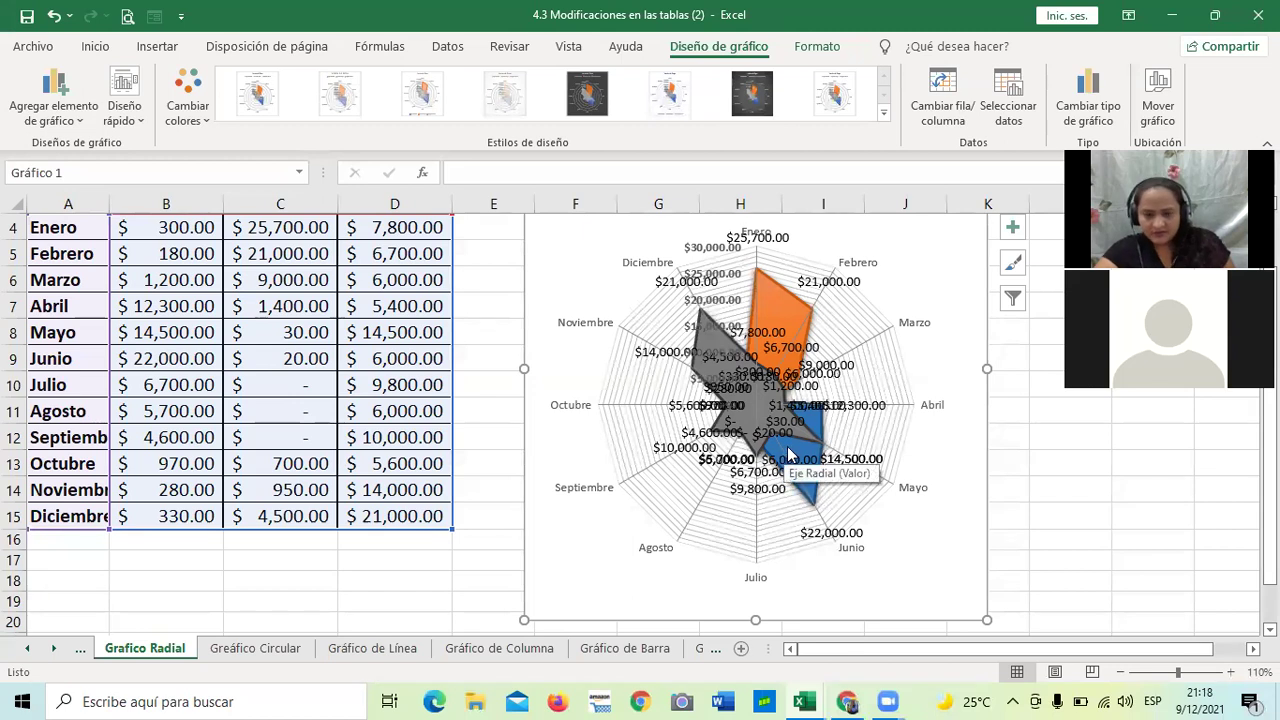
pyautogui.click(140, 118)
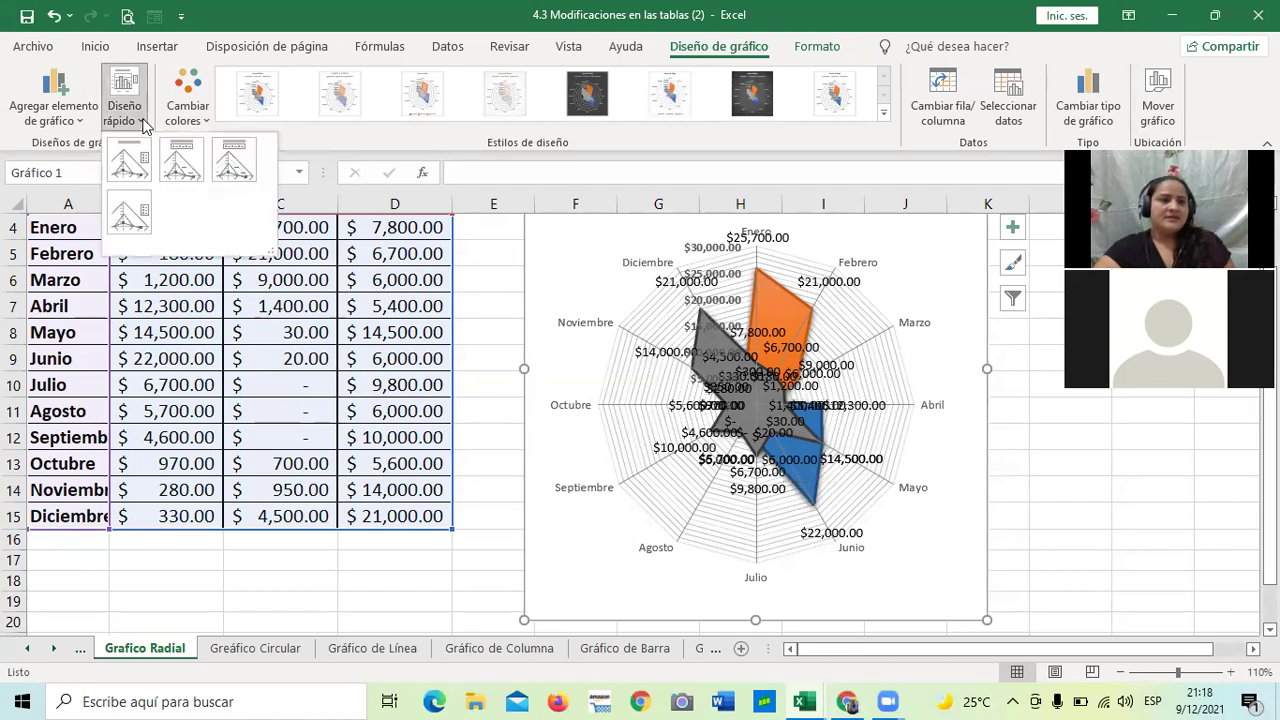
pyautogui.click(129, 219)
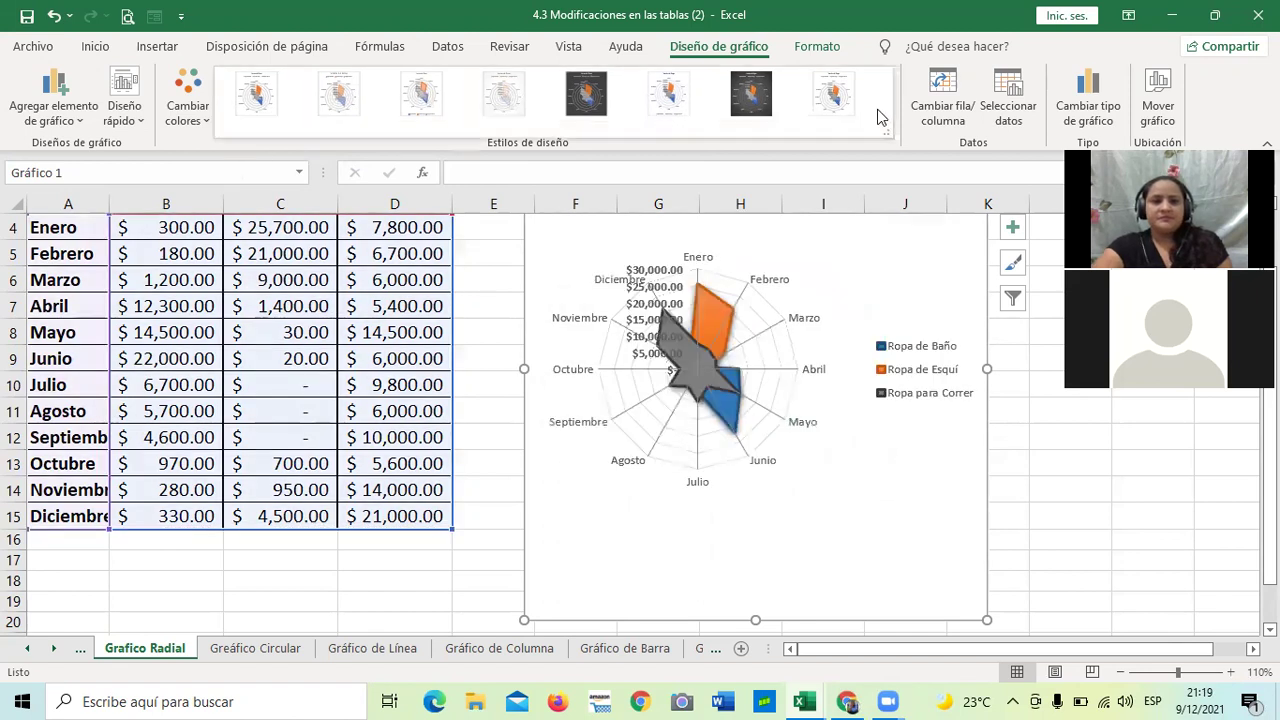
# Step: Fill the Ropa de Esquí series green using Formato > Relleno de forma
pyautogui.click(818, 46)
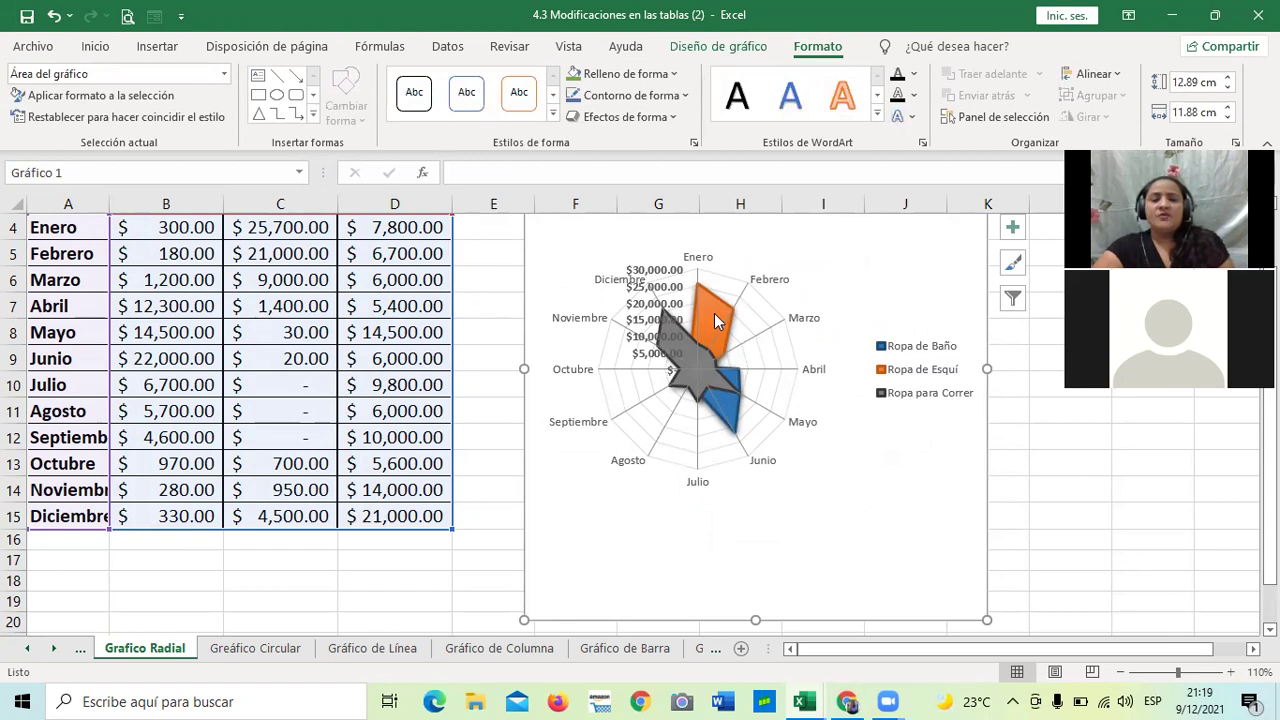
pyautogui.click(709, 320)
pyautogui.click(675, 341)
pyautogui.click(723, 399)
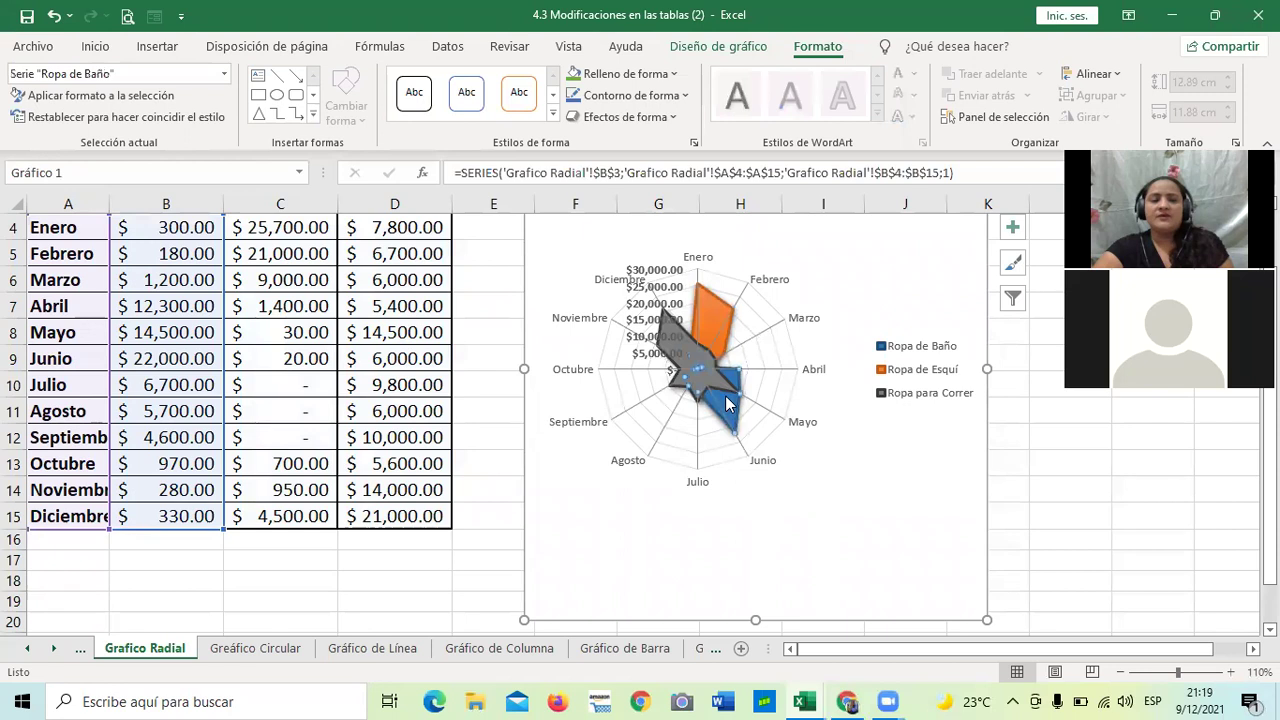
pyautogui.scroll(2, 725, 395)
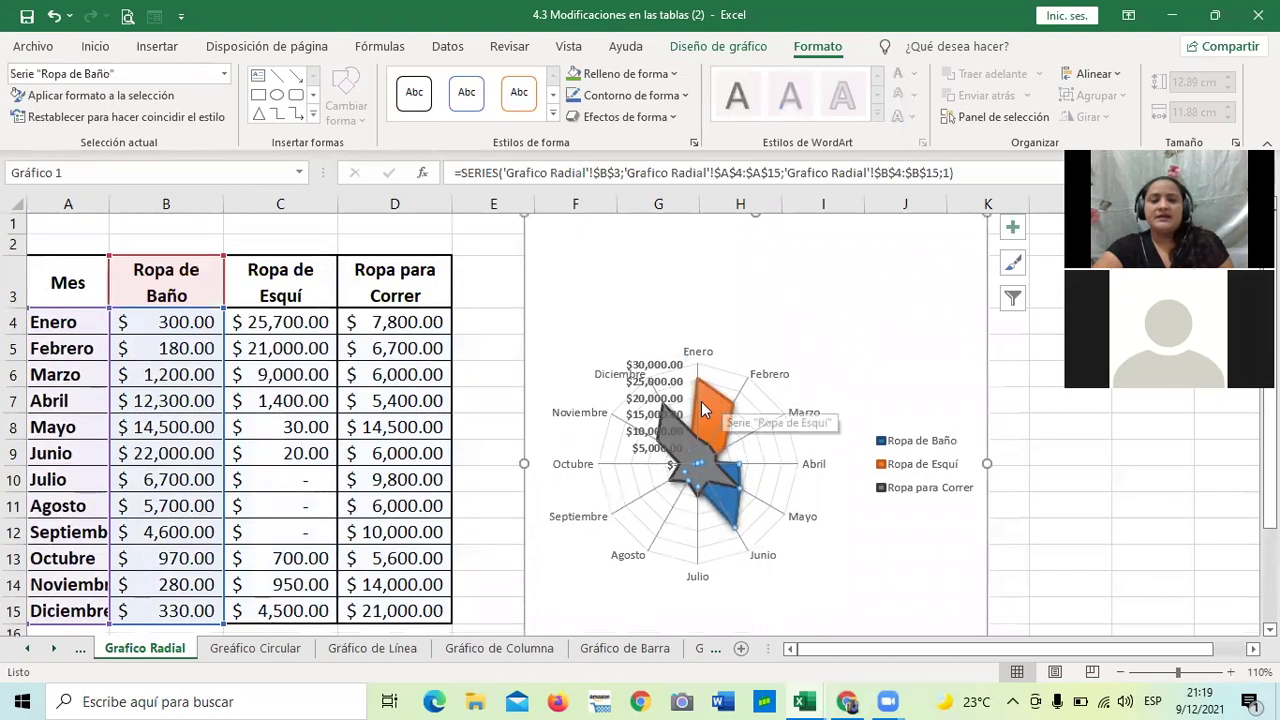
pyautogui.click(701, 401)
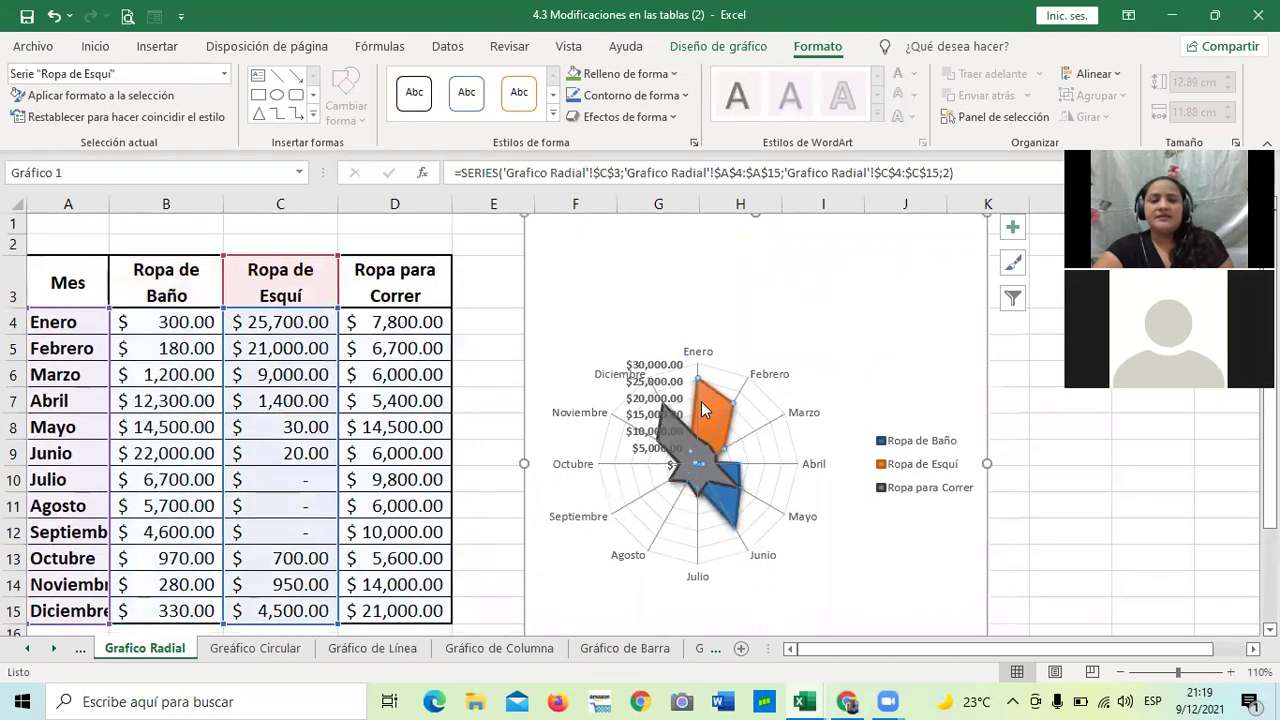
pyautogui.click(675, 74)
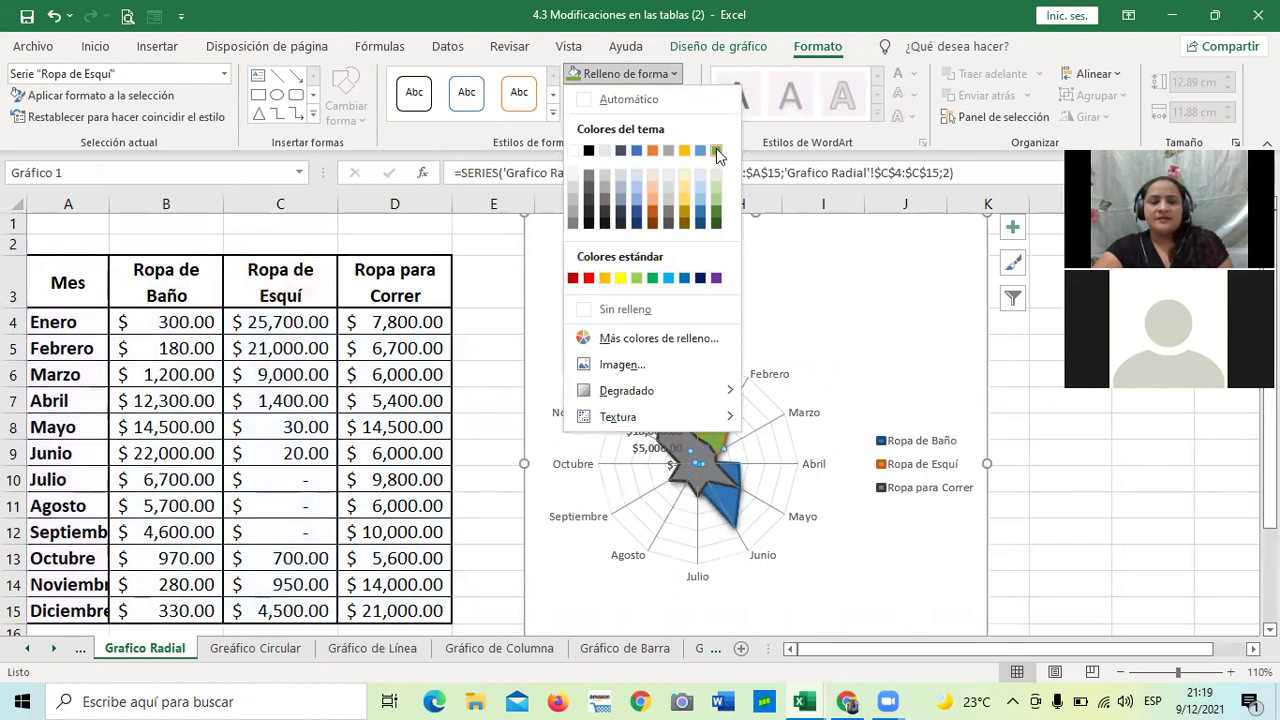
pyautogui.press('Escape')
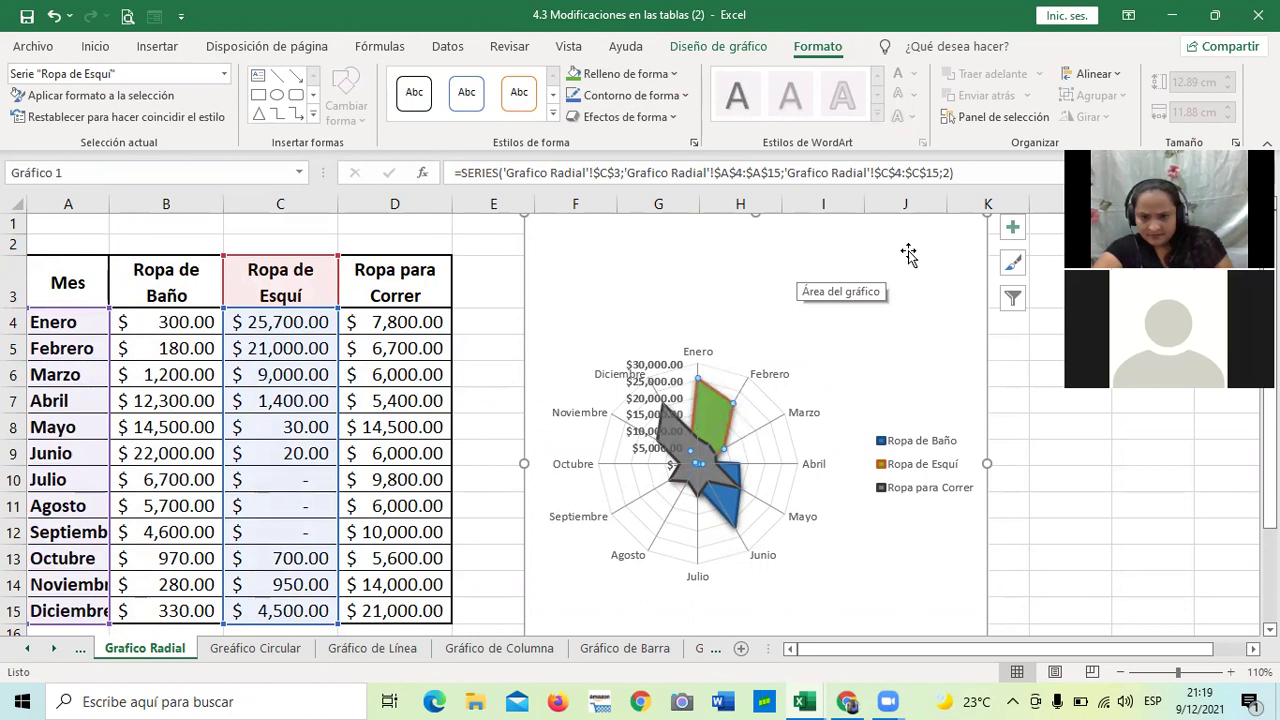
pyautogui.press('Escape')
# Step: Fill the Ropa de Baño series orange
pyautogui.click(714, 420)
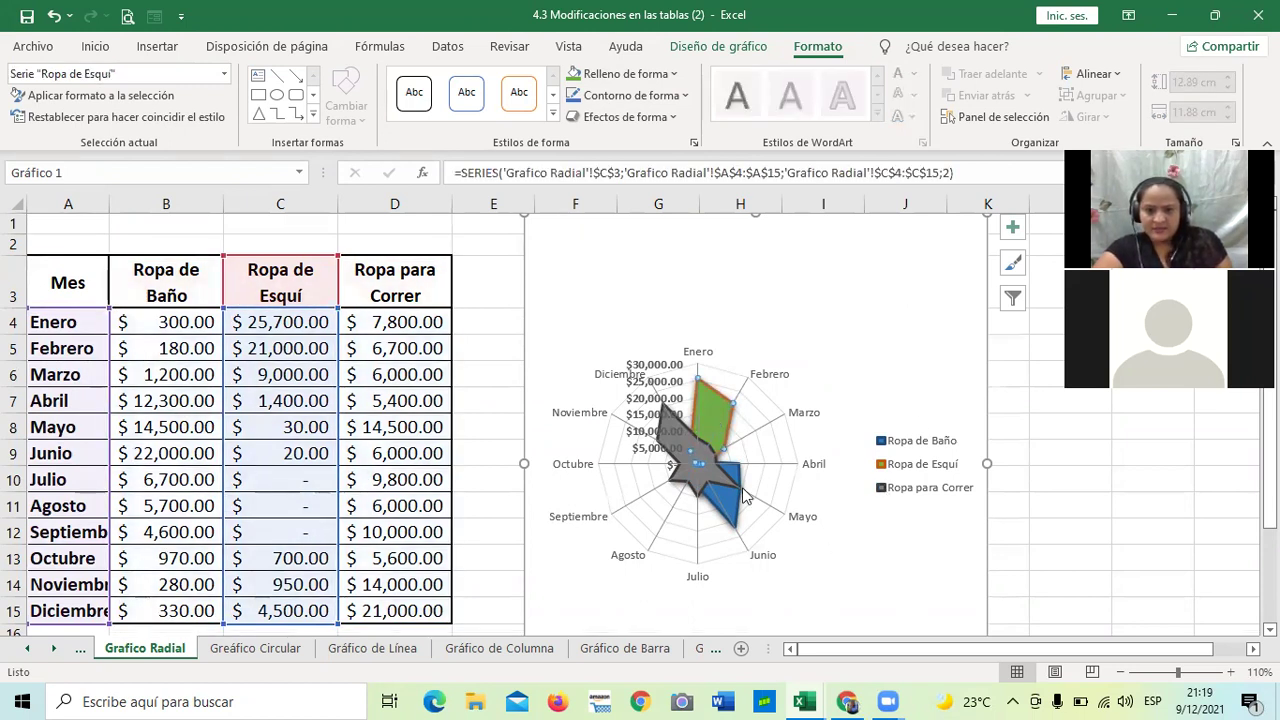
pyautogui.click(725, 502)
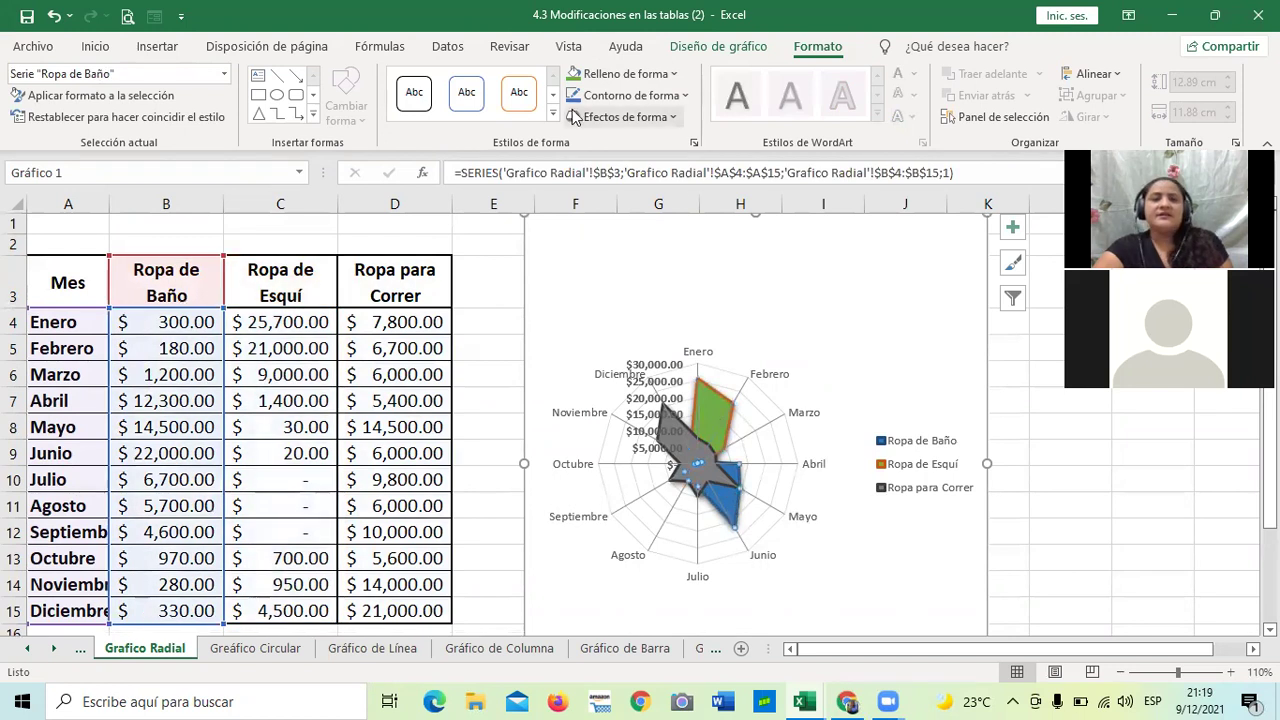
pyautogui.click(676, 75)
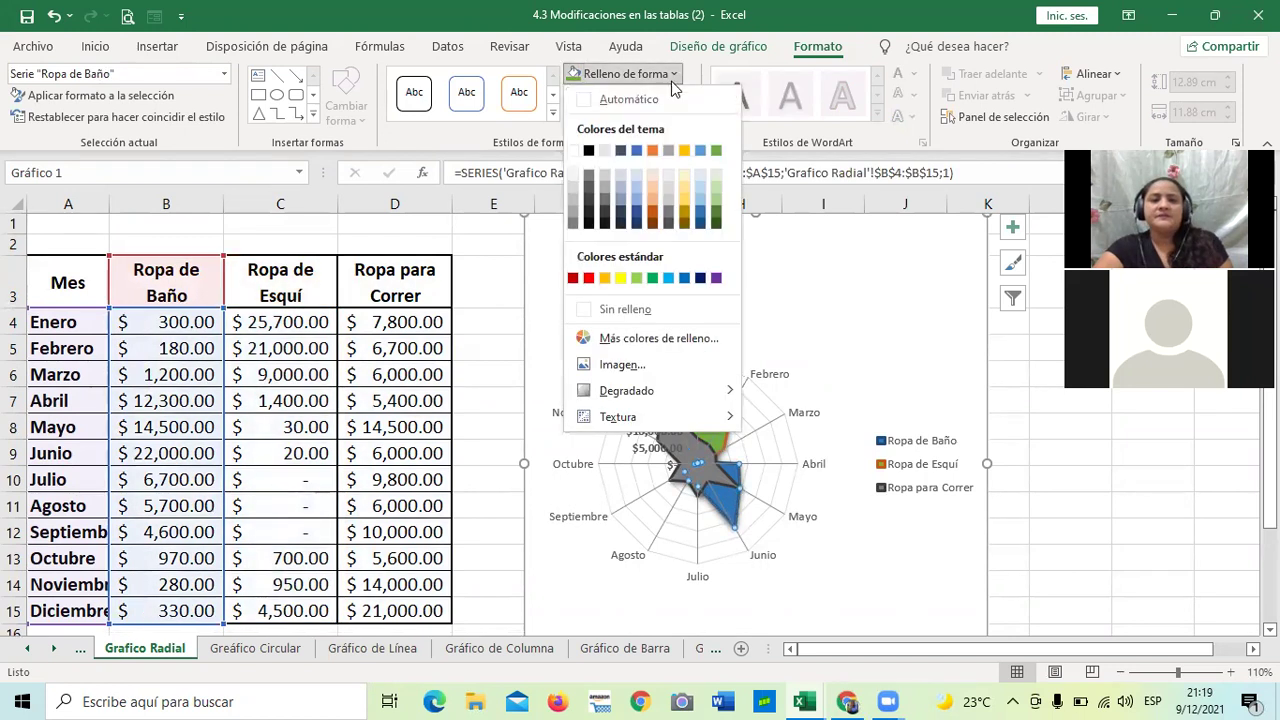
pyautogui.click(652, 152)
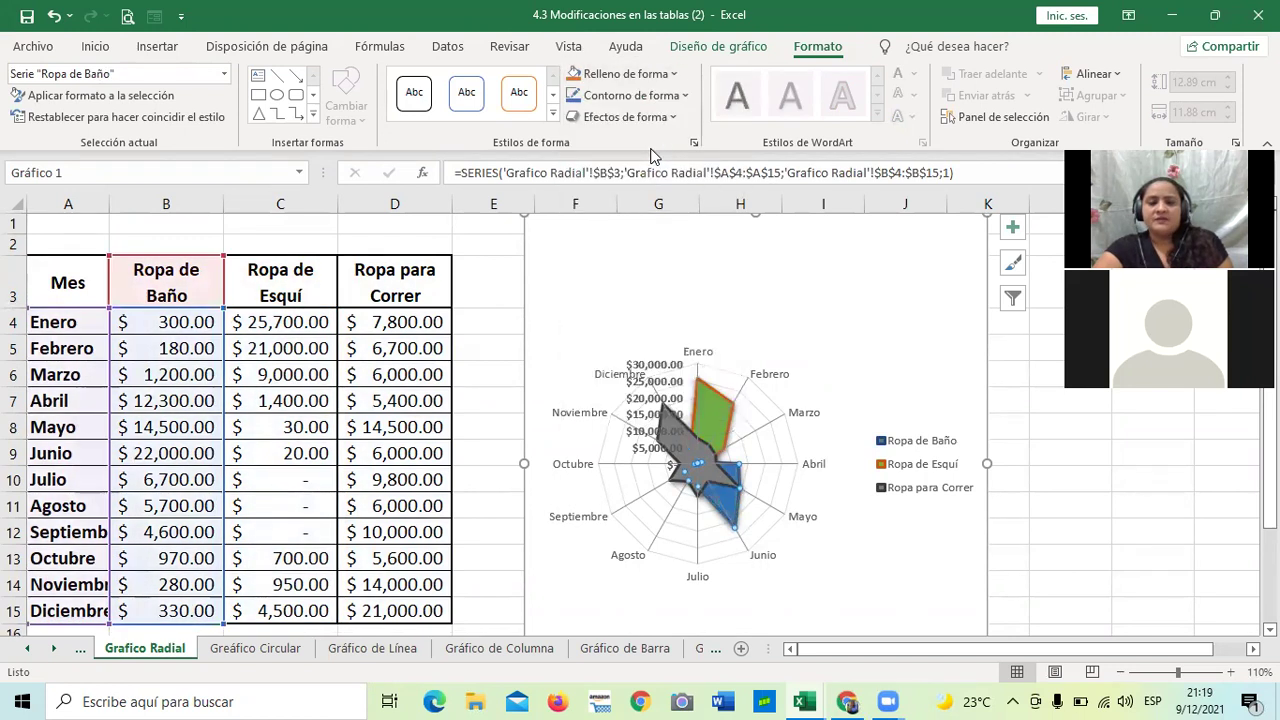
# Step: Fill the Ropa para Correr series light blue, then recheck the other two series
pyautogui.click(849, 246)
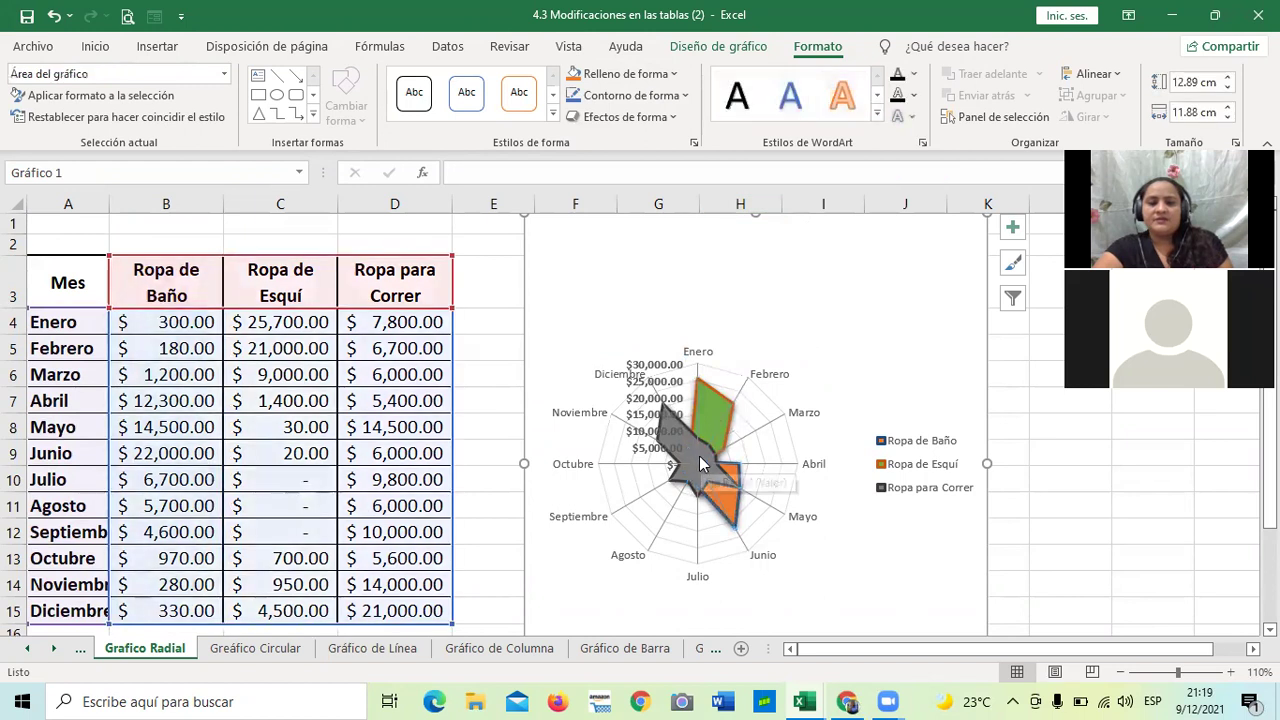
pyautogui.click(699, 461)
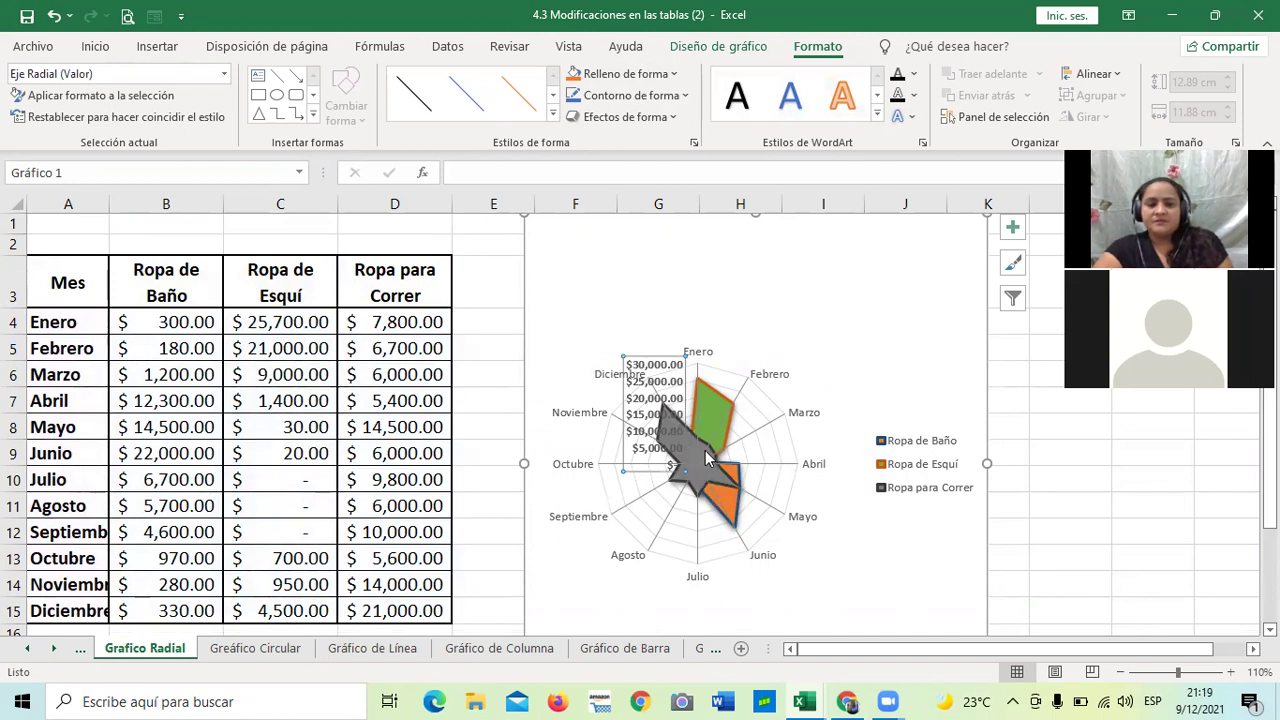
pyautogui.click(728, 488)
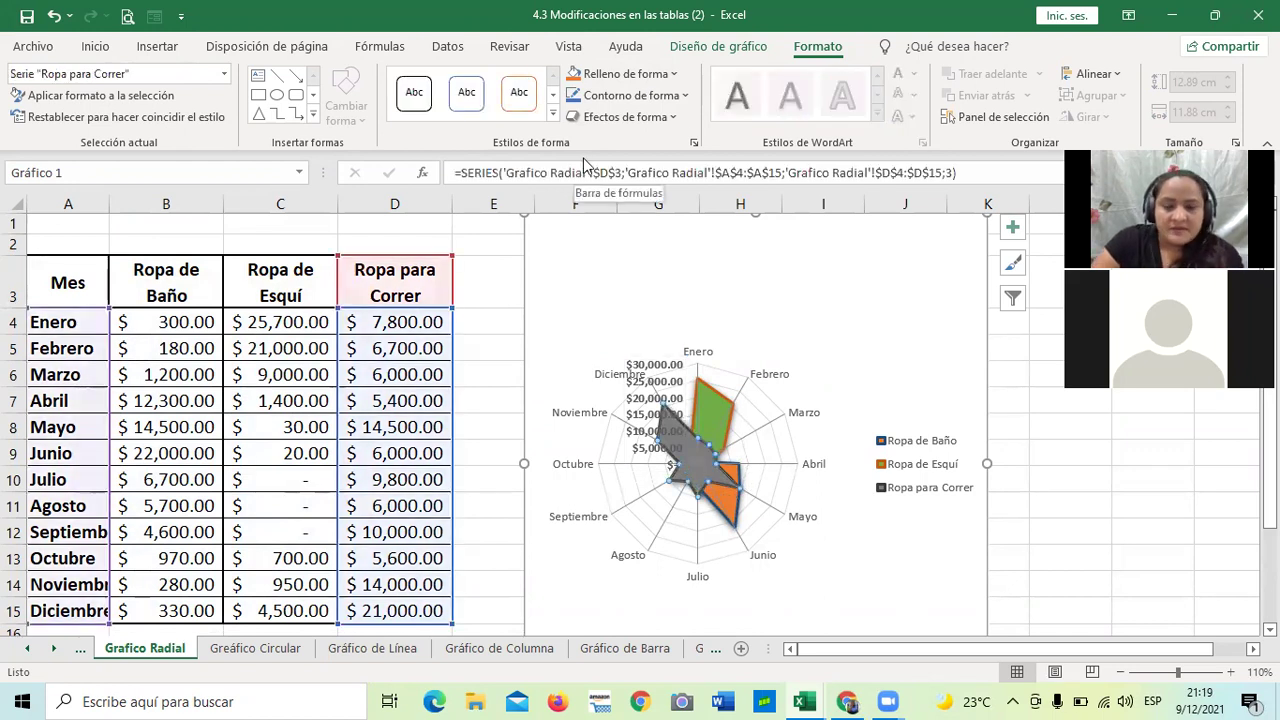
pyautogui.click(676, 79)
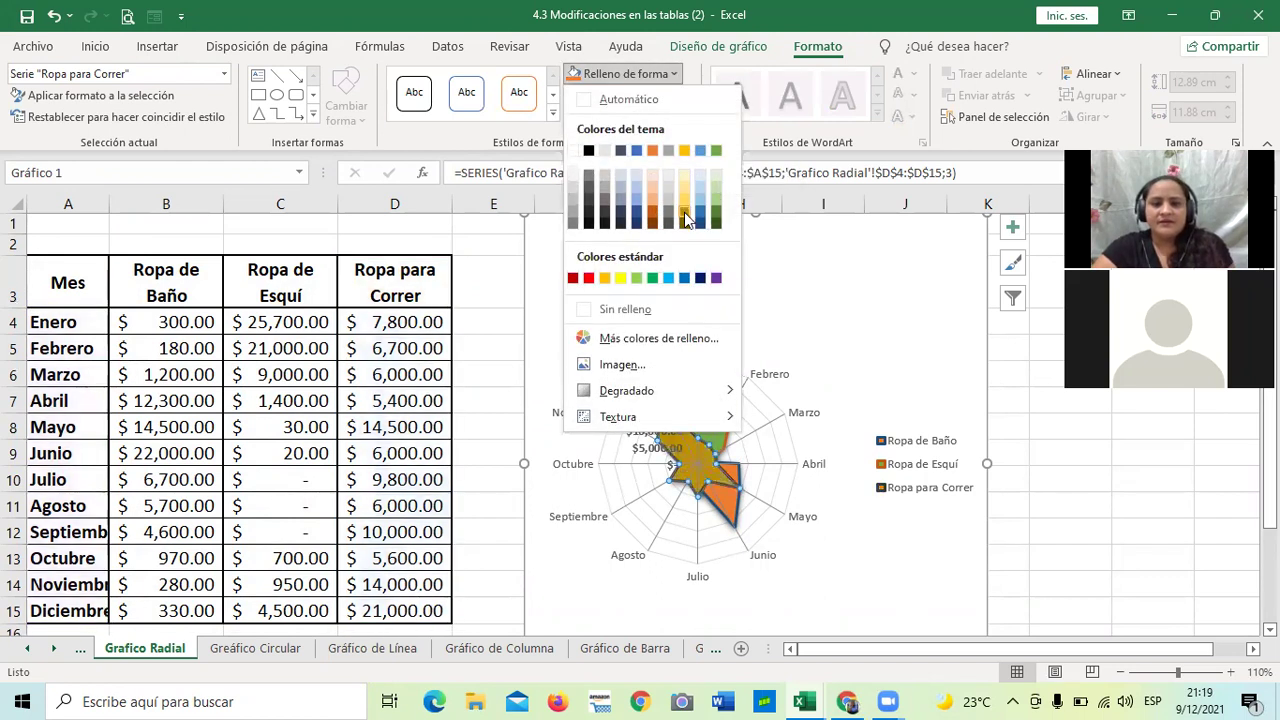
pyautogui.click(667, 279)
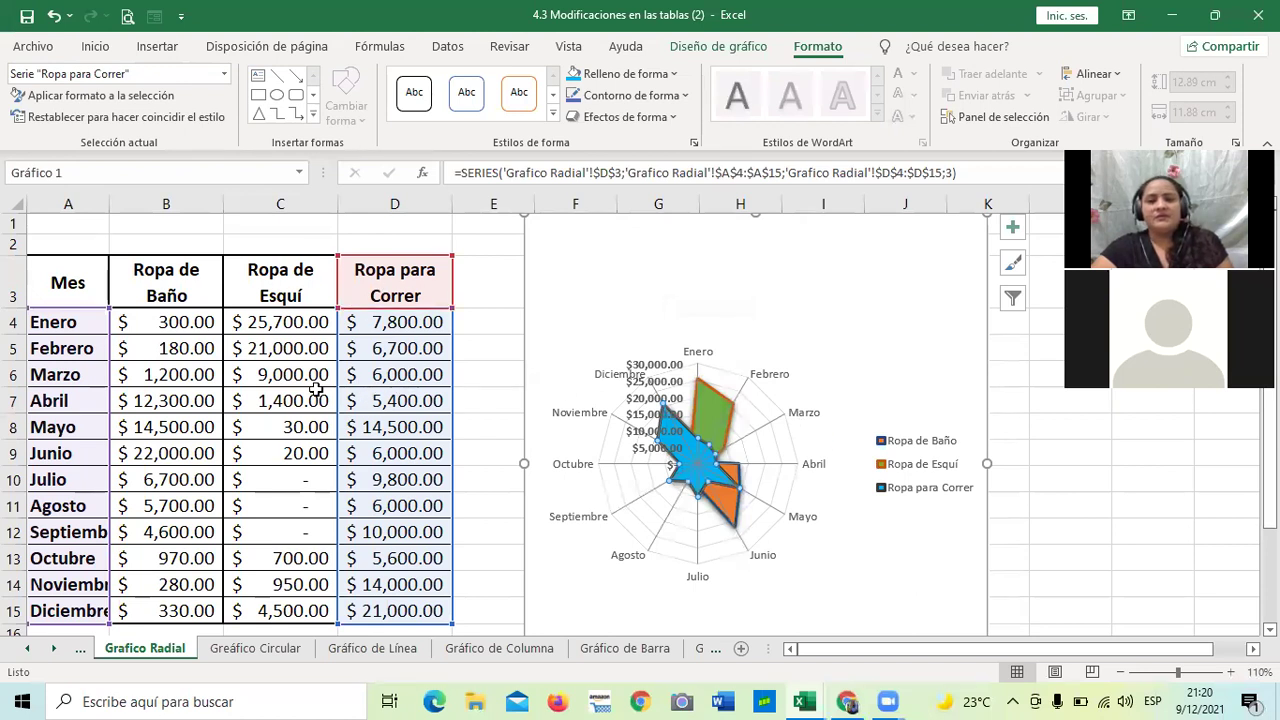
pyautogui.click(708, 401)
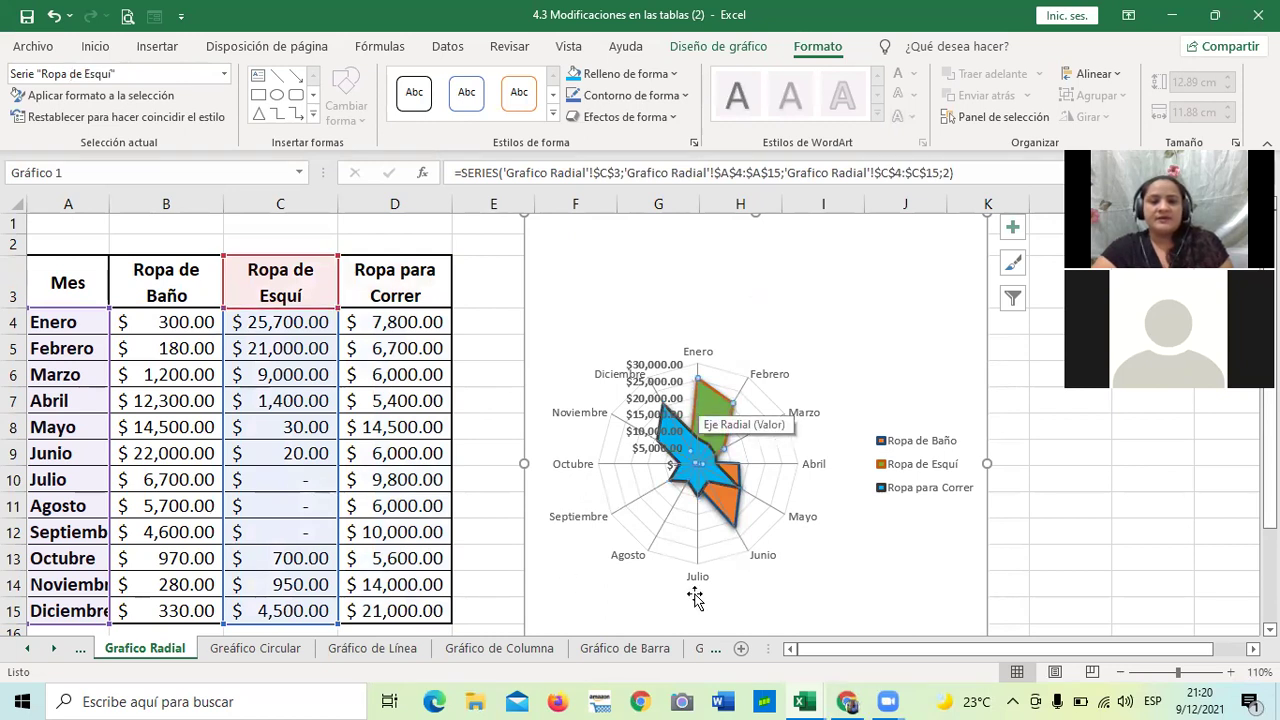
pyautogui.click(730, 505)
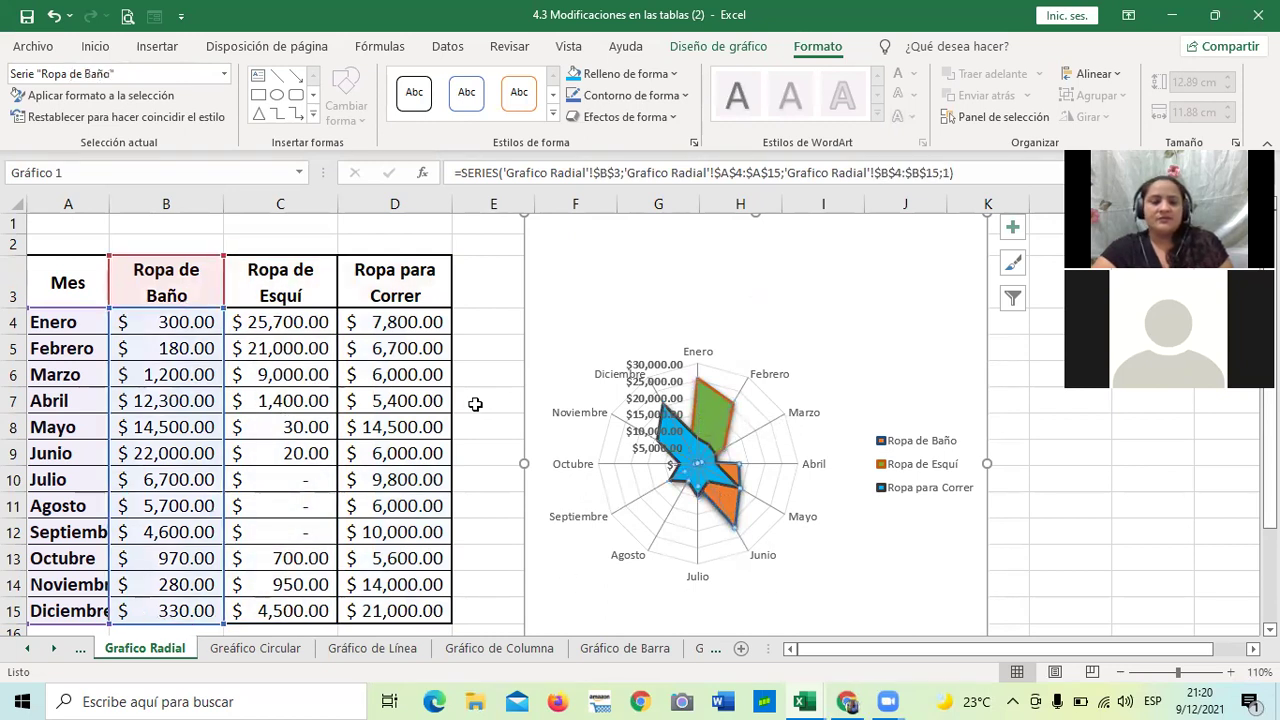
# Step: Shrink the radar chart to about 10.5 by 10.3 cm by dragging its corner
pyautogui.click(886, 308)
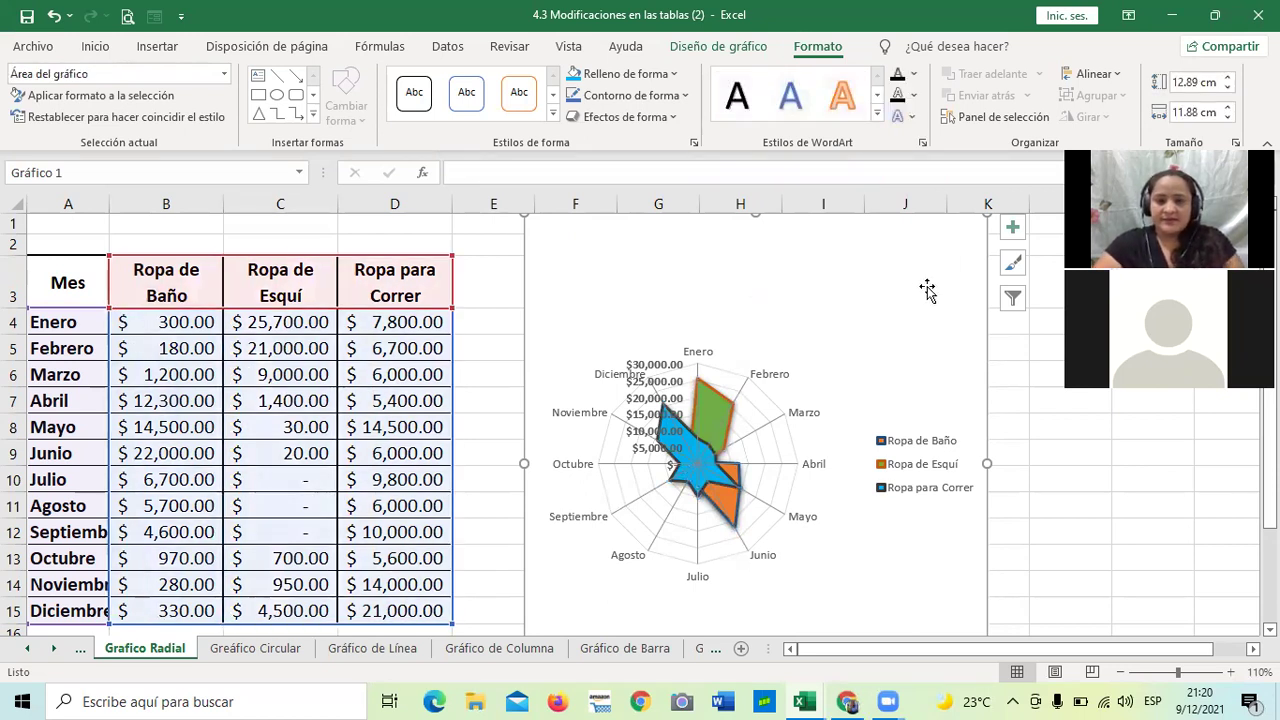
pyautogui.scroll(-3, 975, 532)
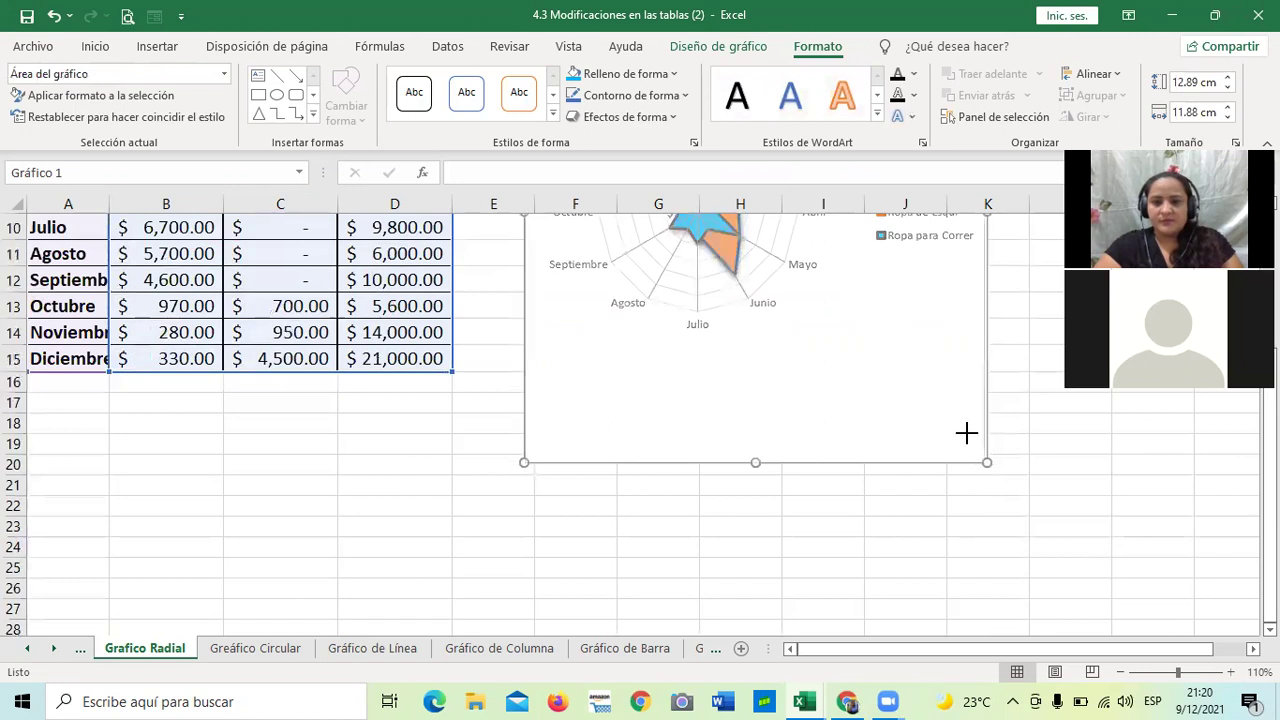
pyautogui.moveTo(966, 432); pyautogui.dragTo(924, 368)
pyautogui.scroll(3, 923, 390)
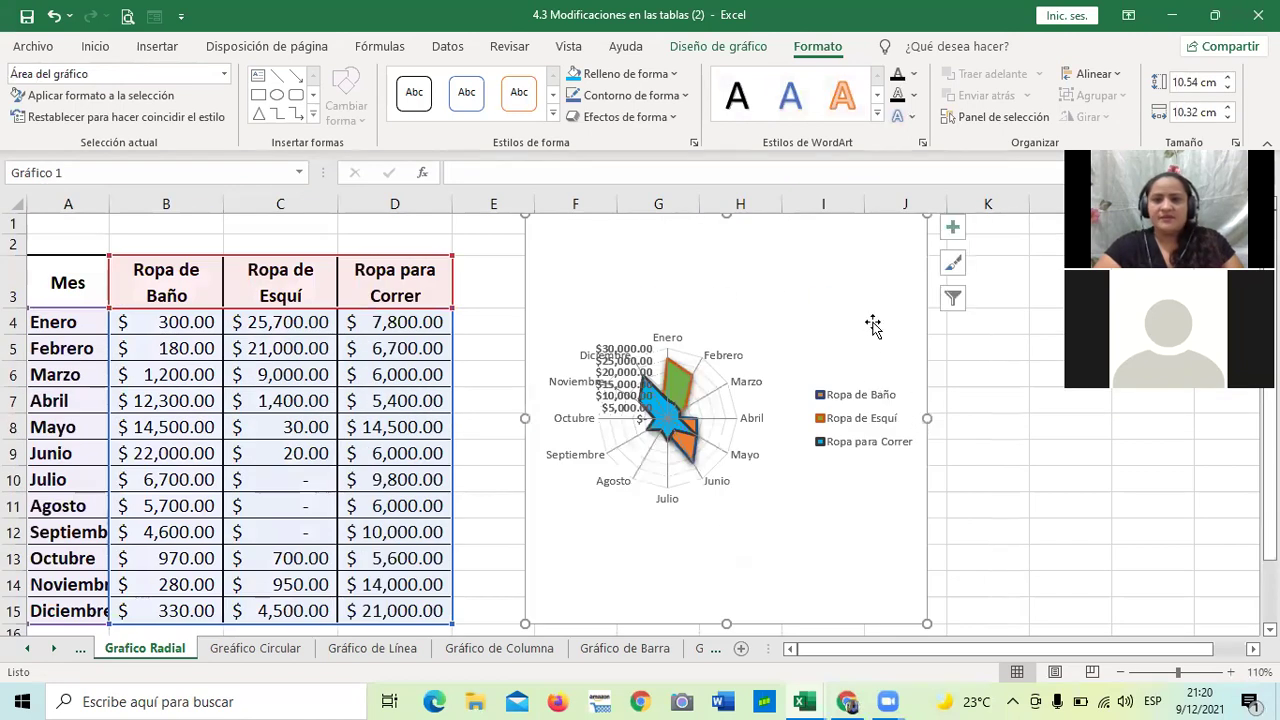
# Step: Open Mover gráfico and choose Hoja nueva named Gráfico1 for the radar chart
pyautogui.click(692, 48)
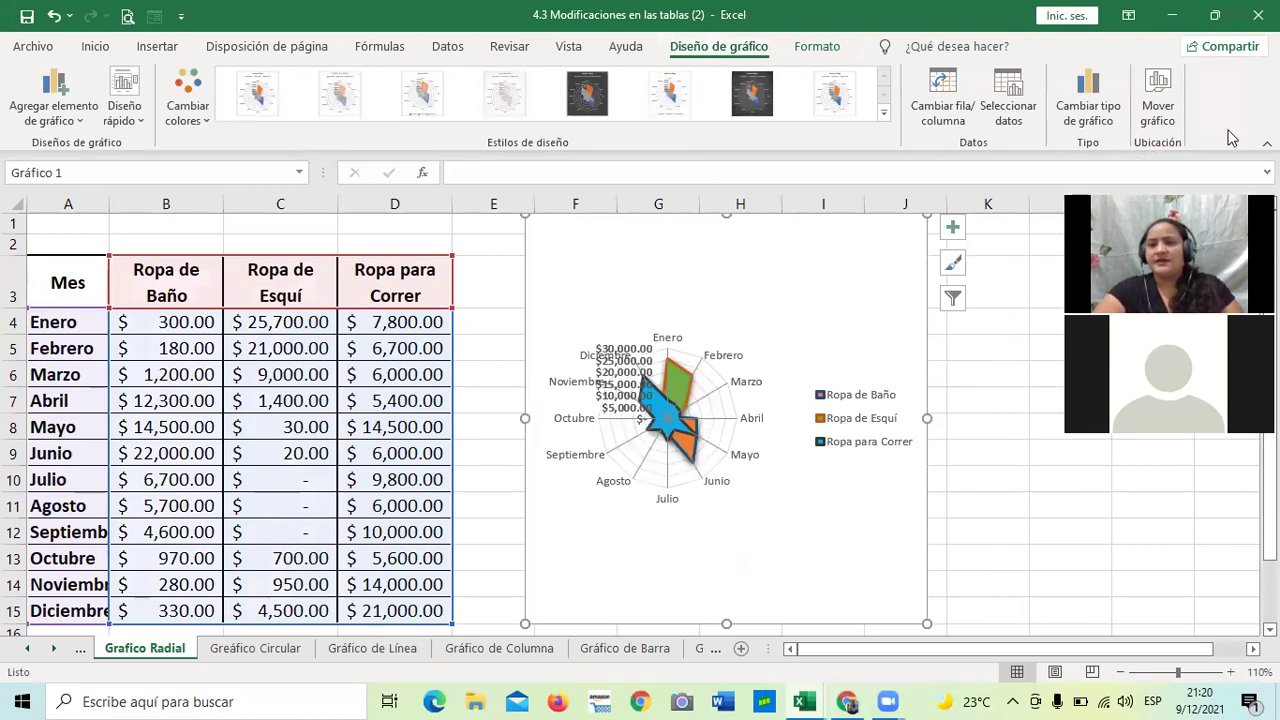
pyautogui.click(1158, 105)
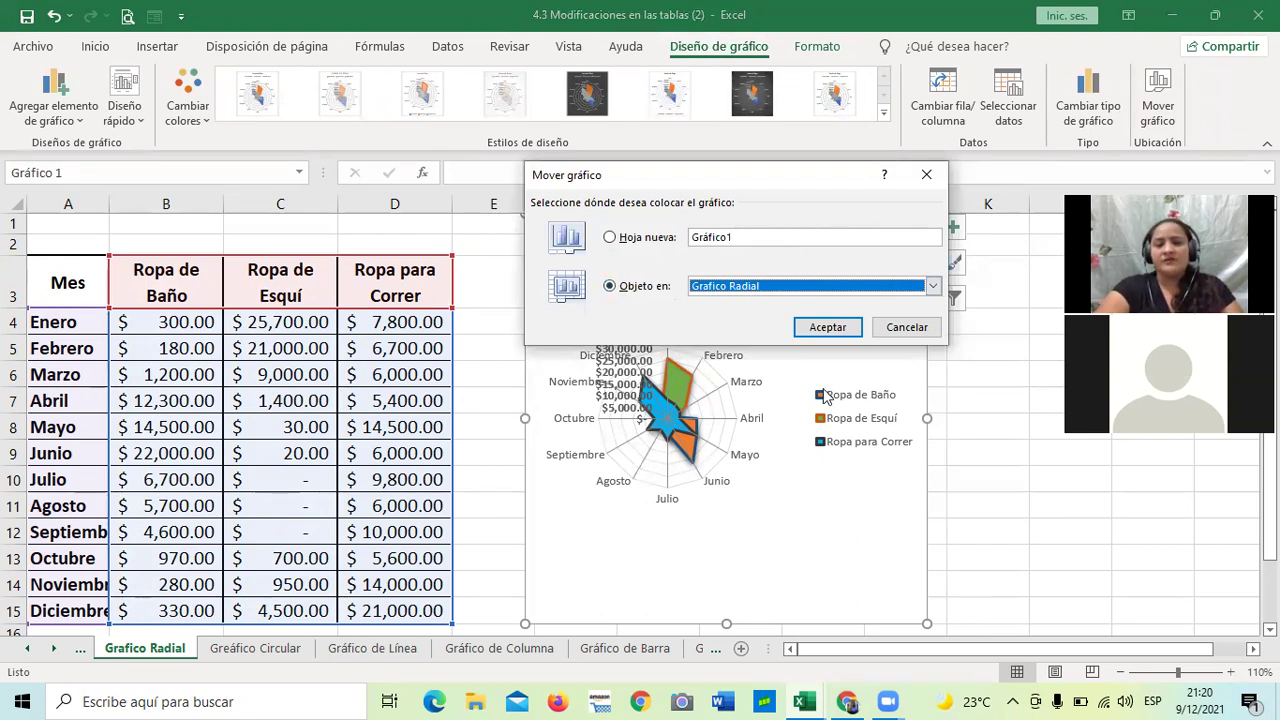
pyautogui.click(610, 238)
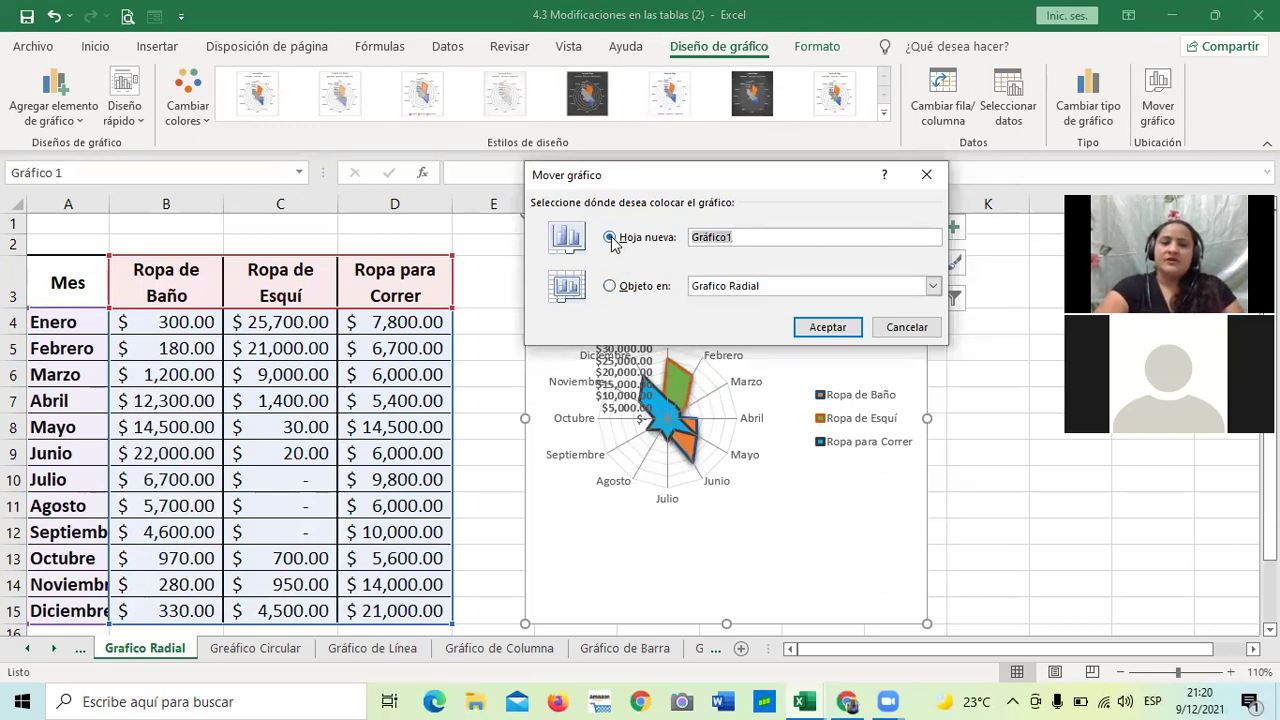
pyautogui.click(827, 327)
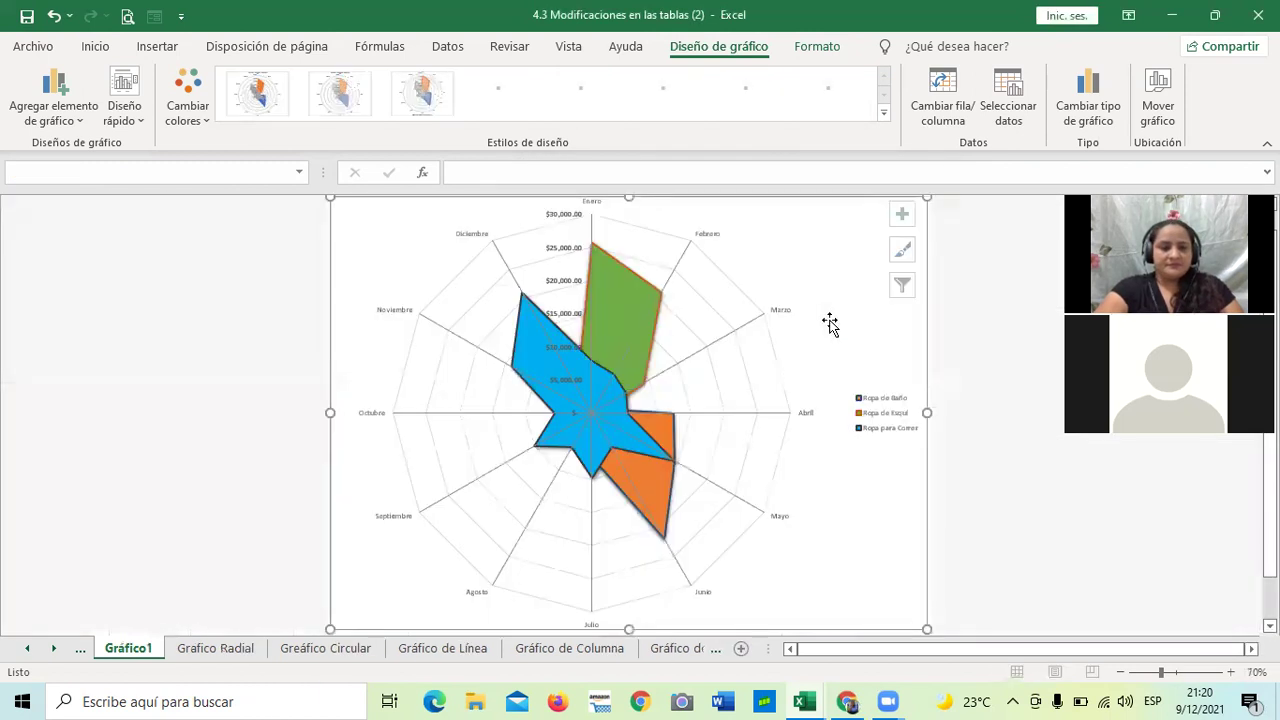
pyautogui.scroll(1, 474, 546)
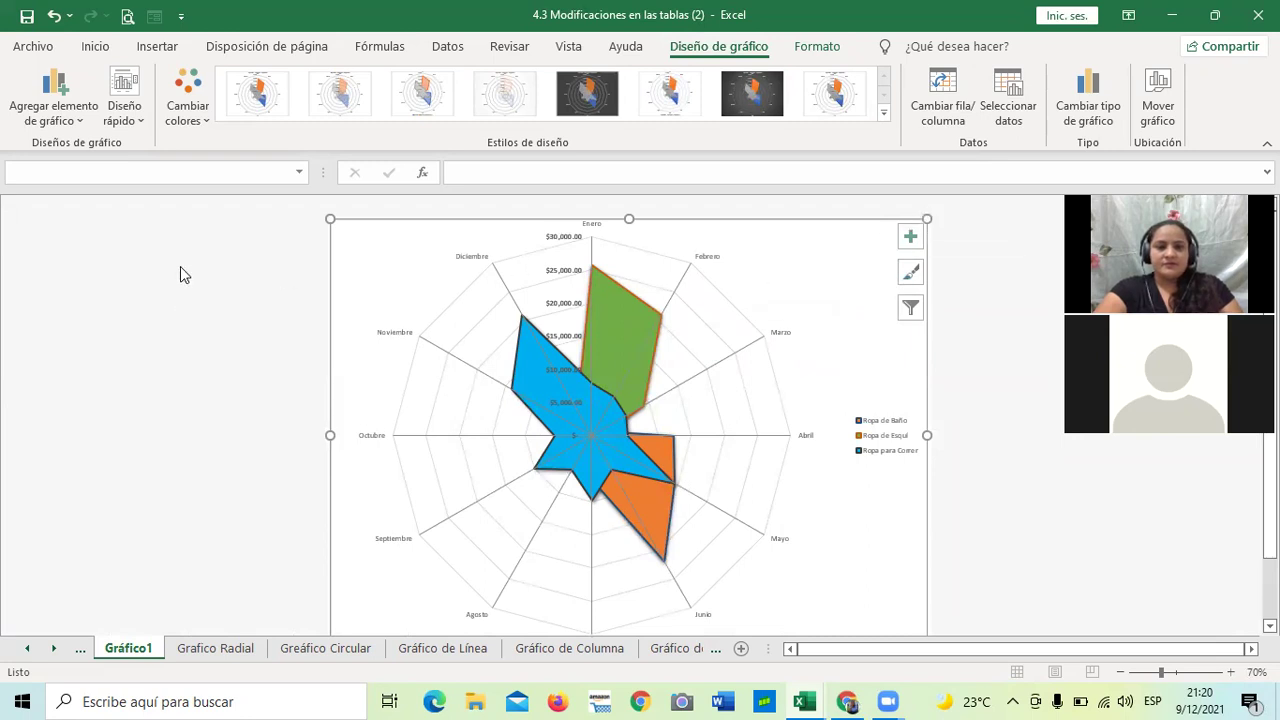
pyautogui.click(246, 320)
pyautogui.click(829, 283)
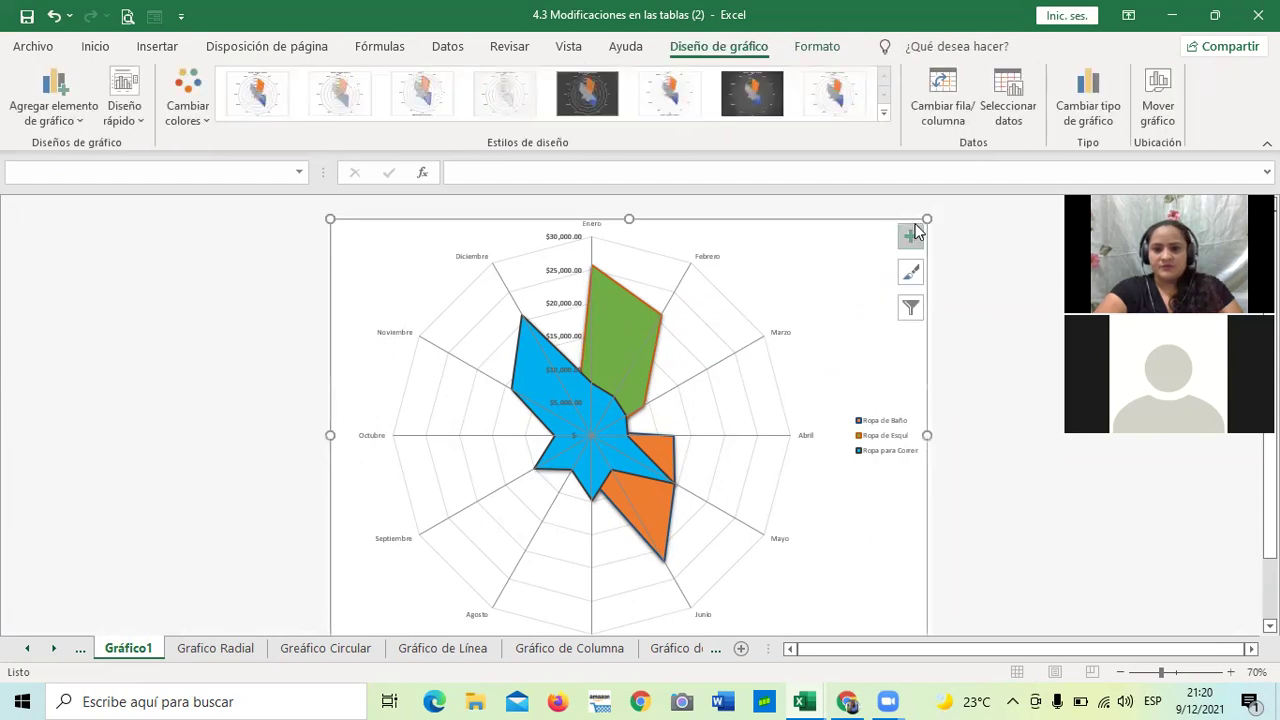
pyautogui.scroll(-2, 831, 514)
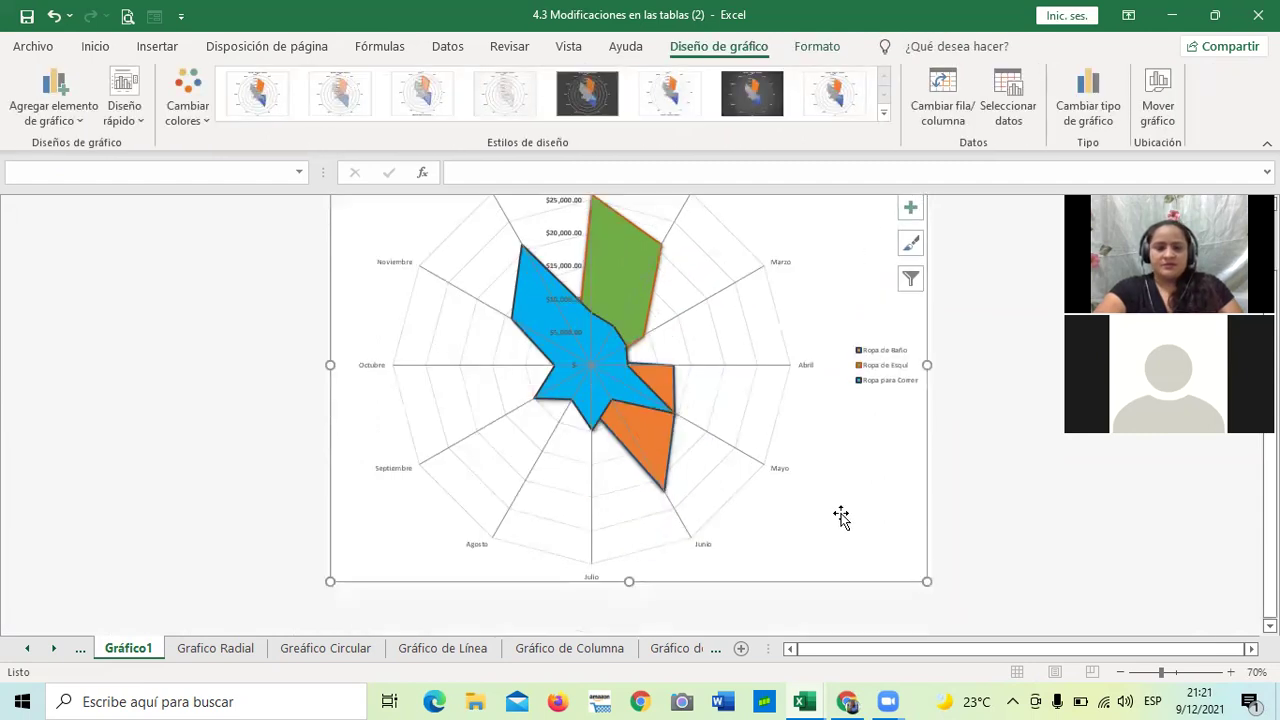
pyautogui.click(1000, 395)
pyautogui.scroll(1, 1000, 395)
pyautogui.scroll(1, 990, 392)
pyautogui.scroll(-2, 983, 390)
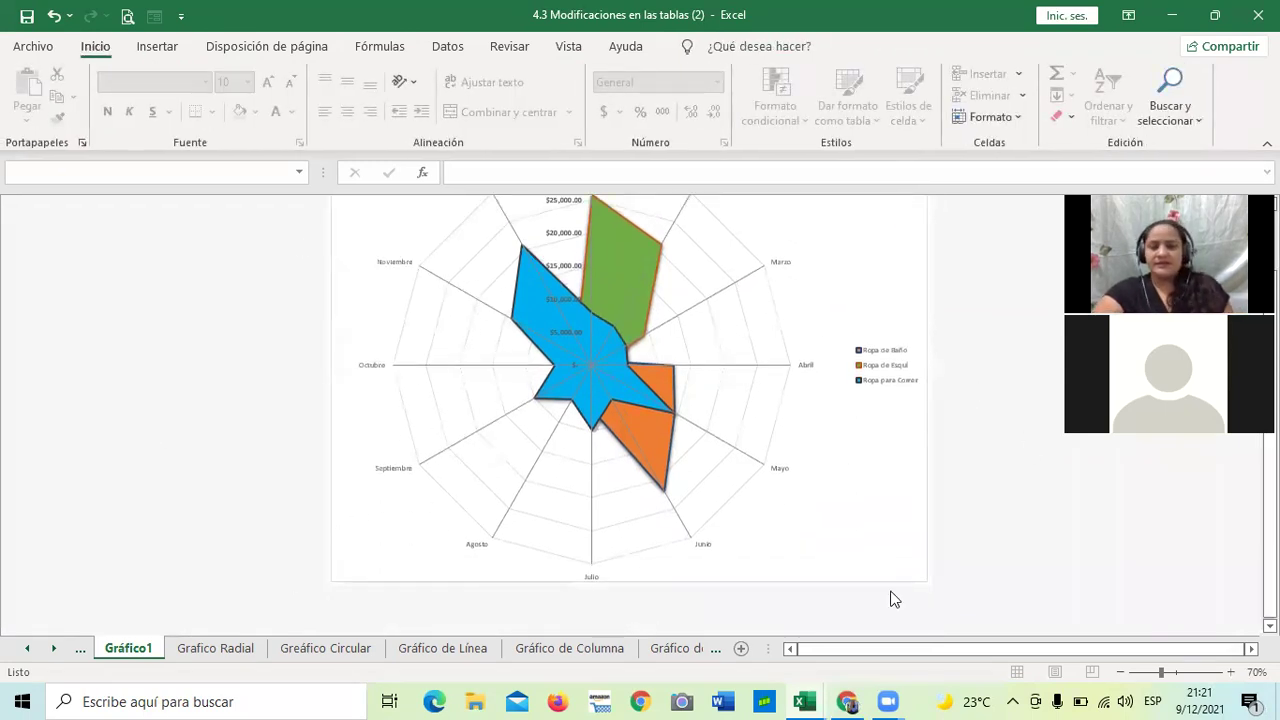
pyautogui.click(384, 541)
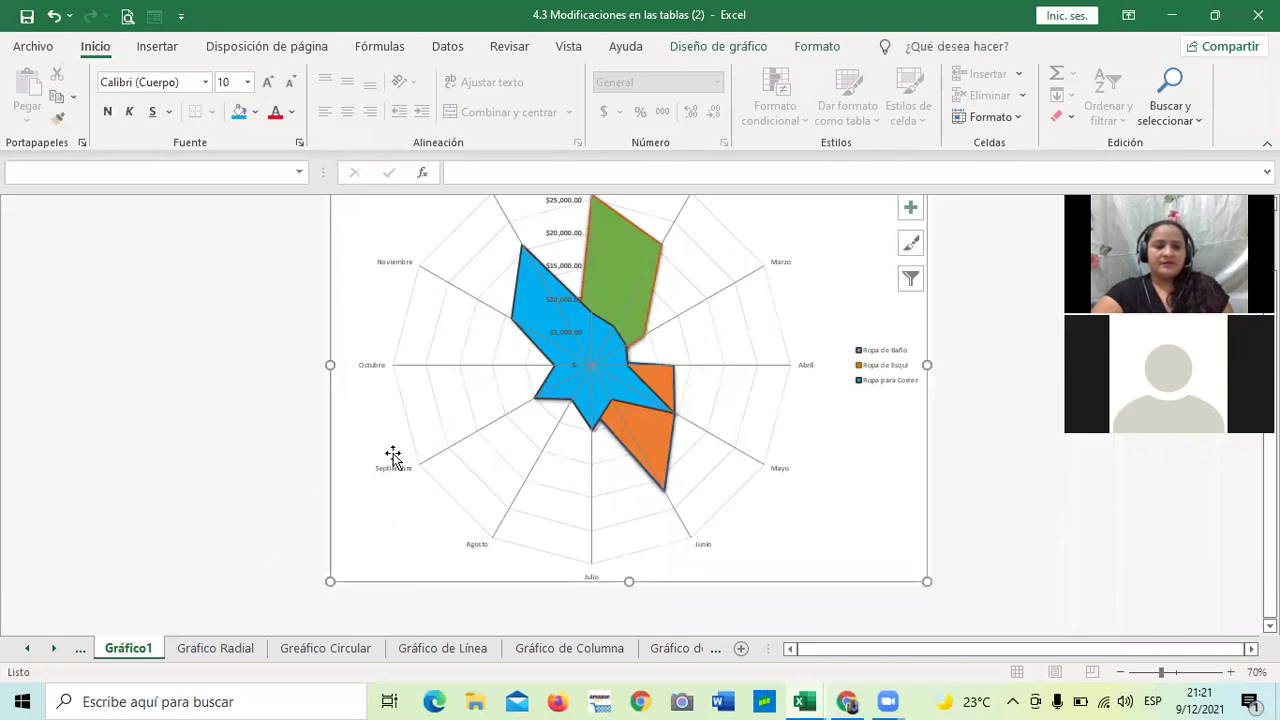
pyautogui.scroll(1, 394, 457)
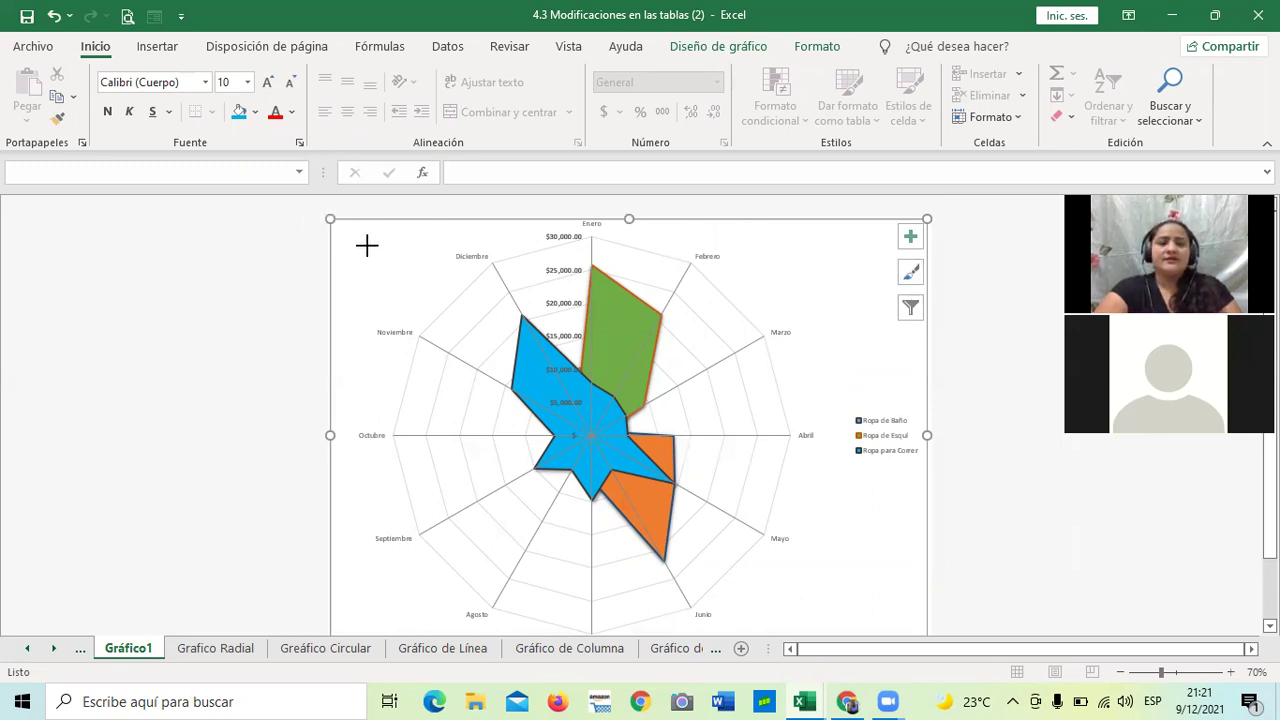
pyautogui.click(411, 256)
pyautogui.click(745, 49)
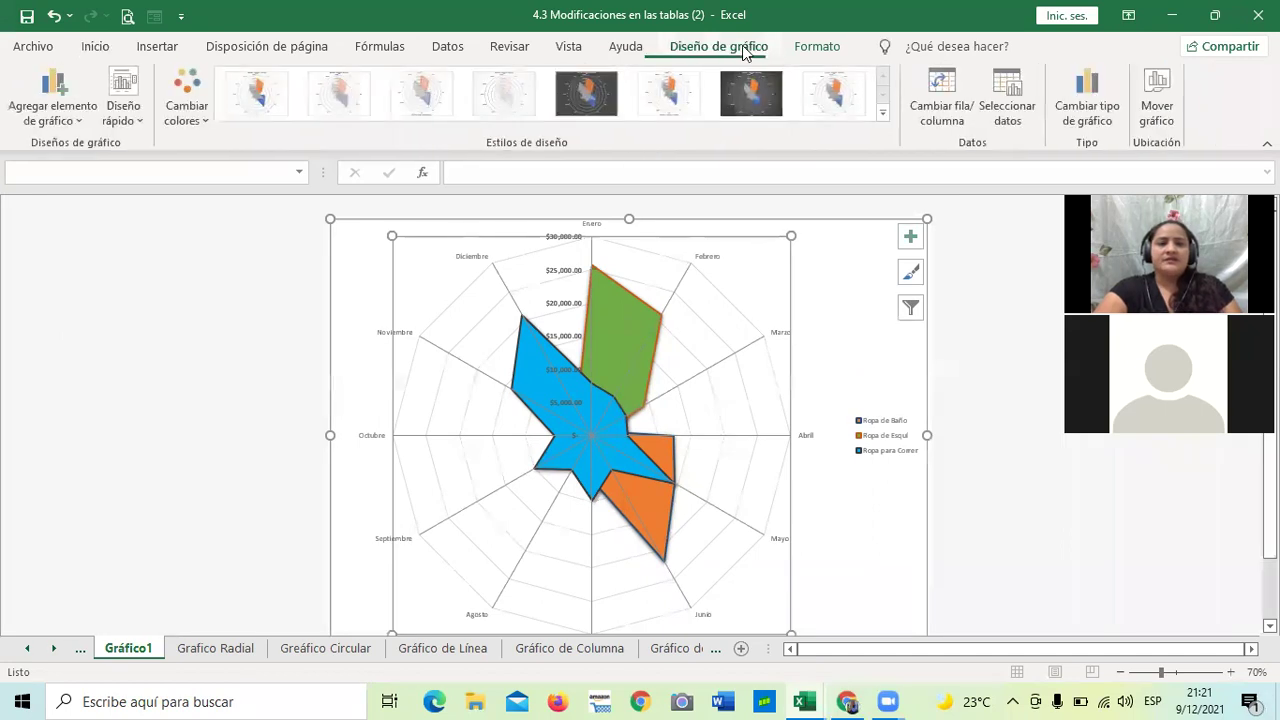
pyautogui.click(810, 48)
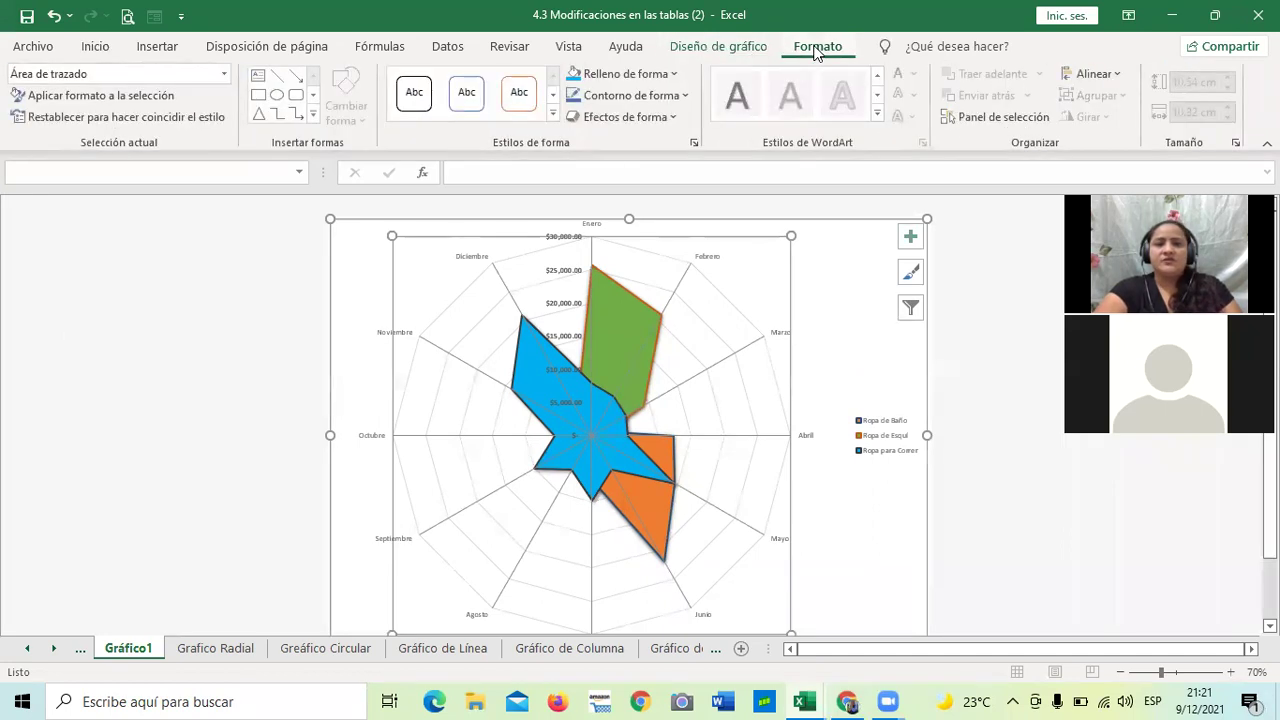
pyautogui.click(986, 360)
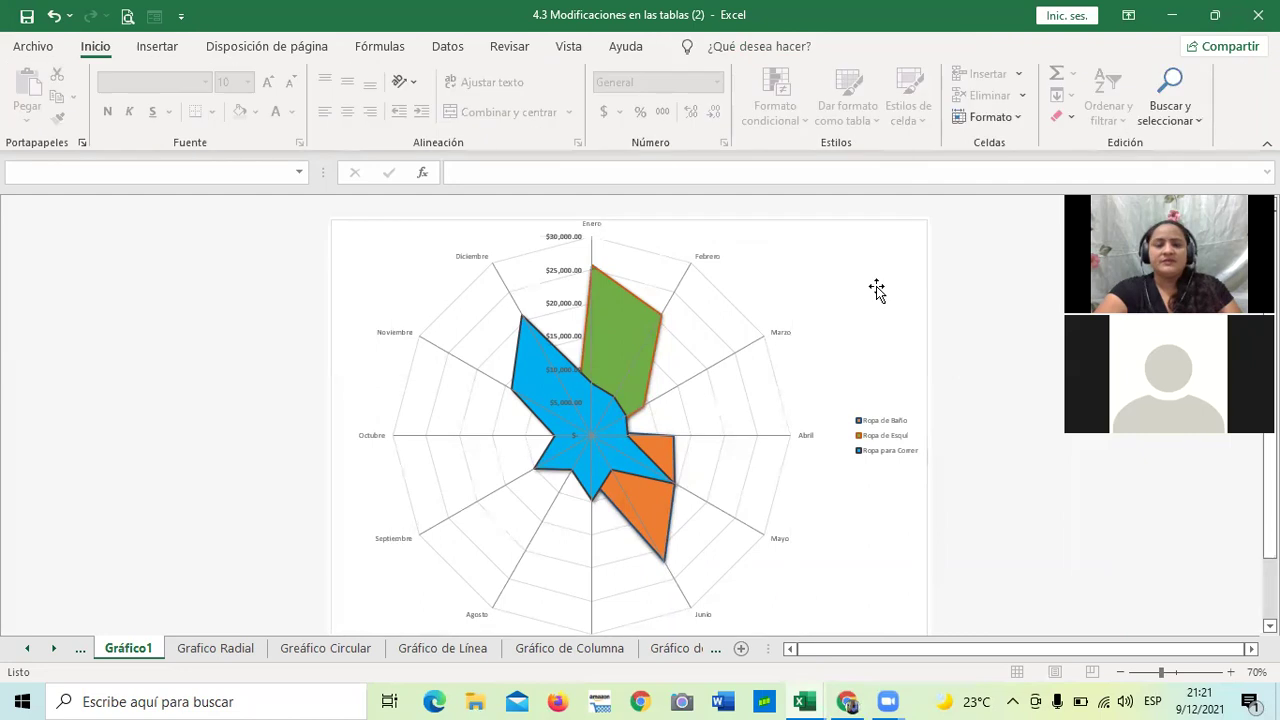
pyautogui.click(364, 260)
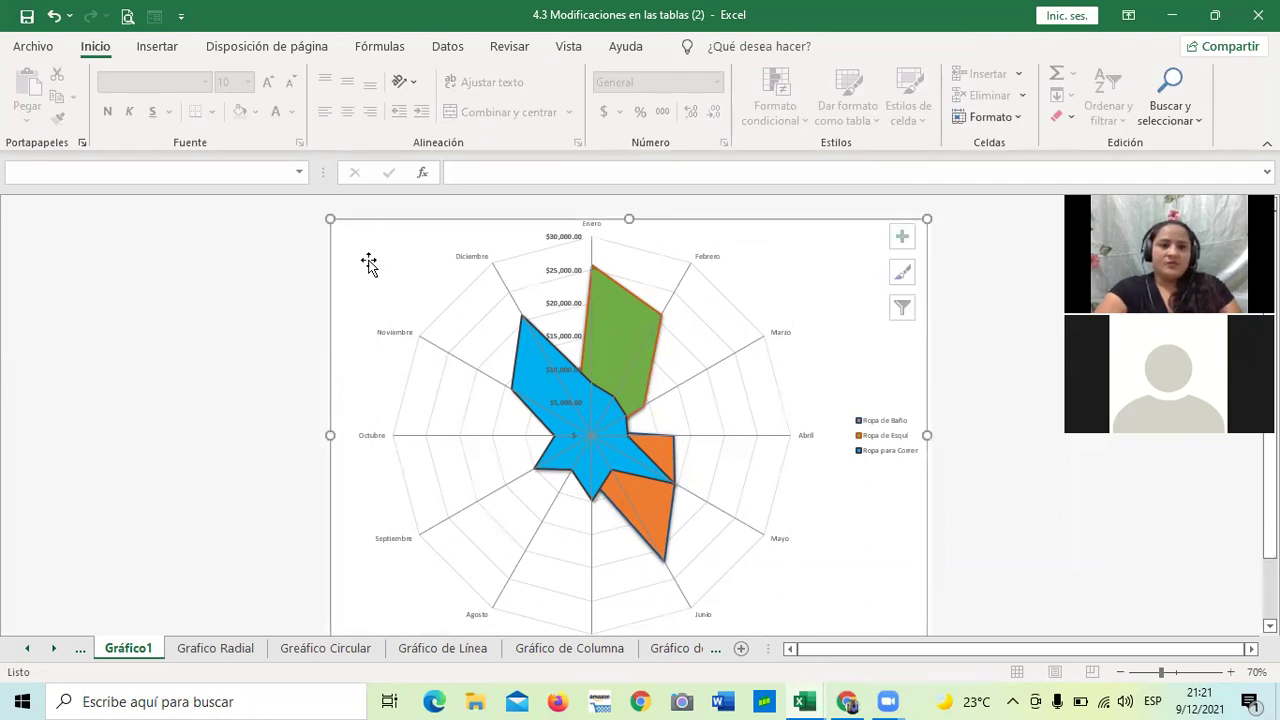
pyautogui.click(409, 258)
pyautogui.click(376, 48)
pyautogui.click(866, 232)
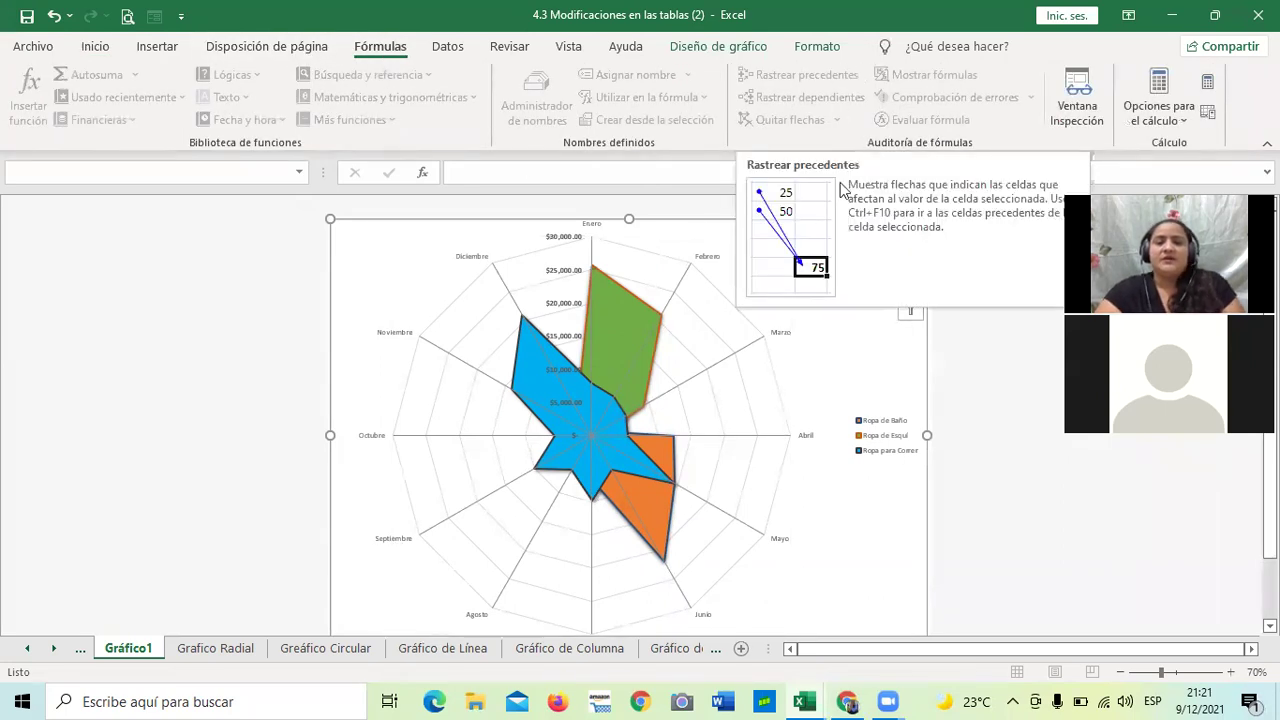
# Step: Give the chart area a light orange Estilos de forma preset, after cancelling a picture fill
pyautogui.click(801, 48)
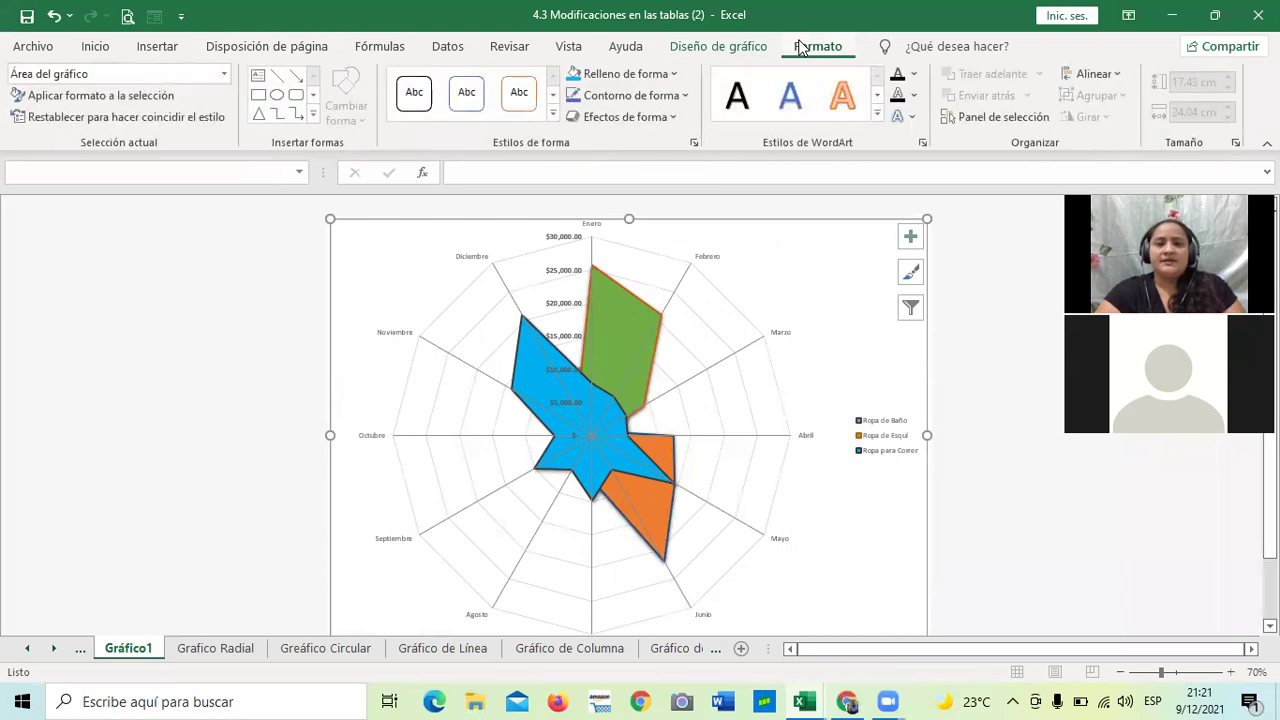
pyautogui.click(670, 74)
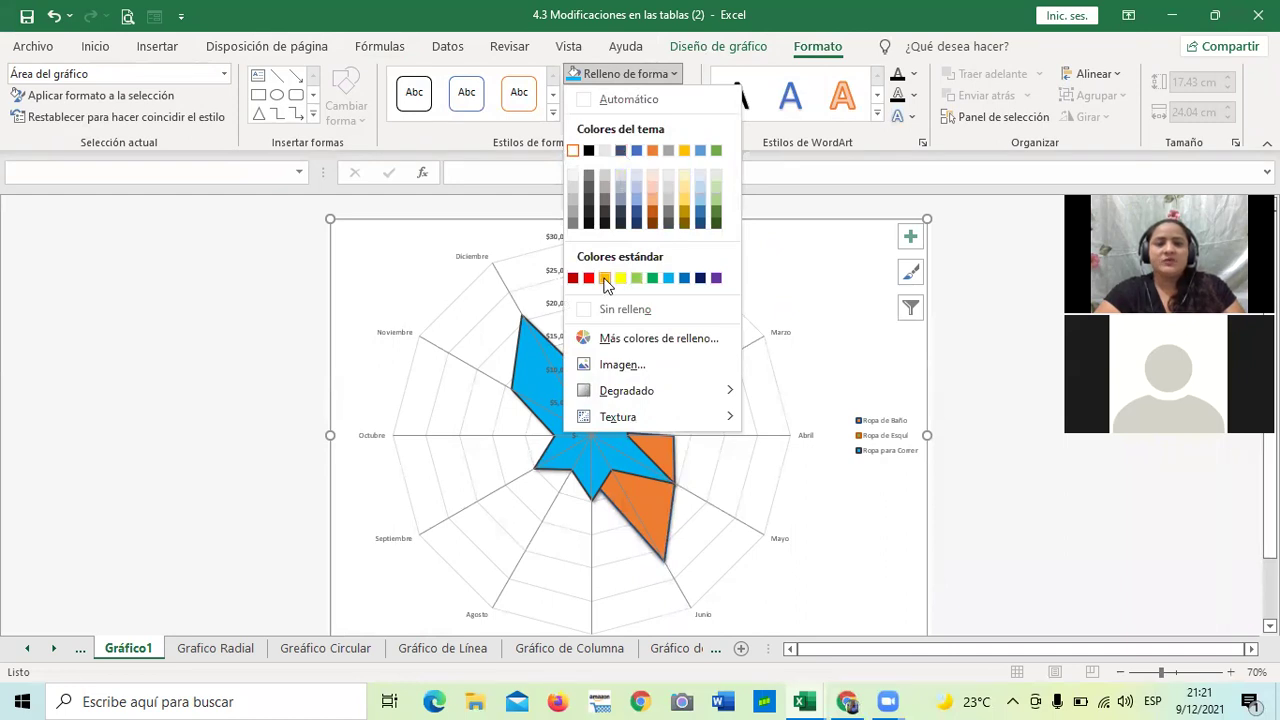
pyautogui.click(592, 366)
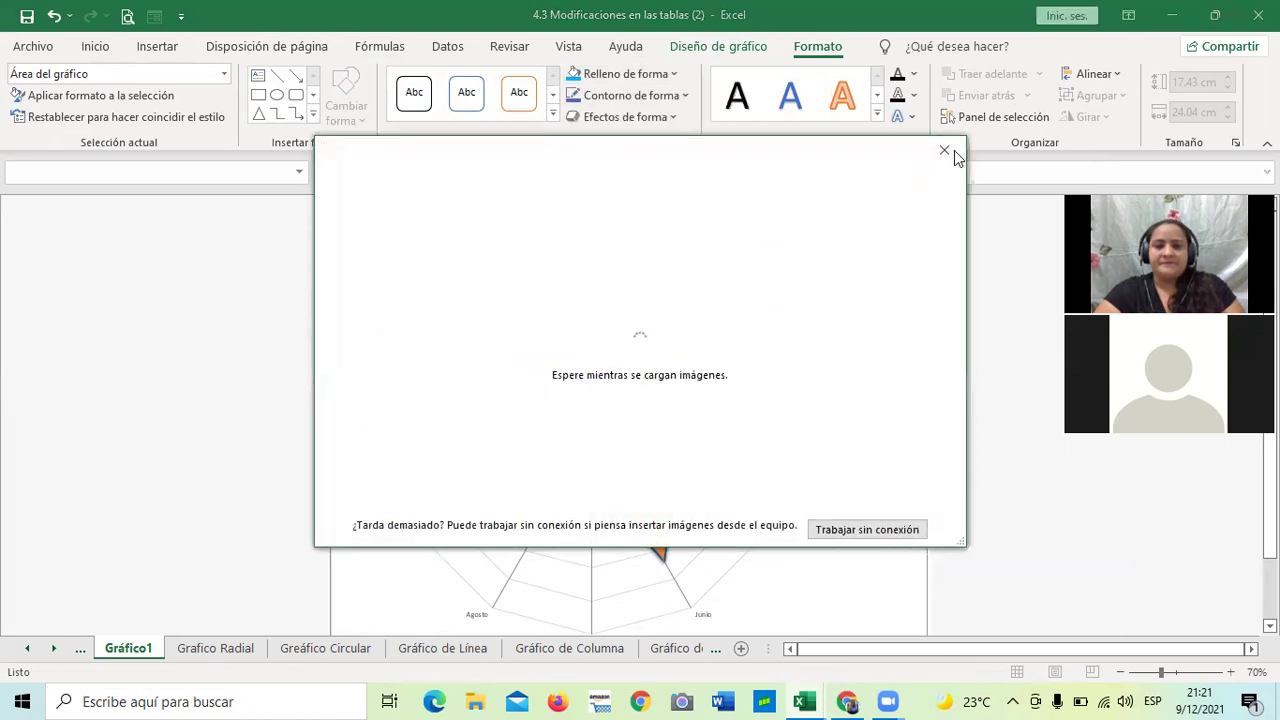
pyautogui.click(943, 152)
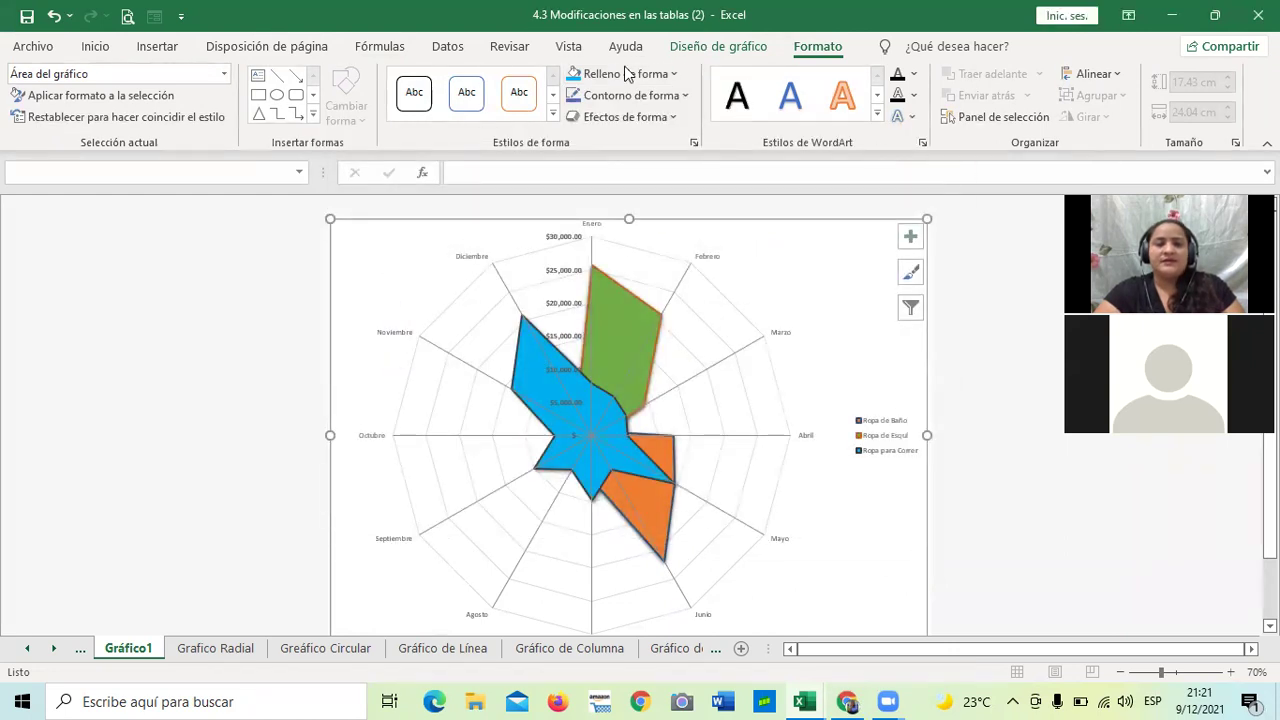
pyautogui.click(552, 116)
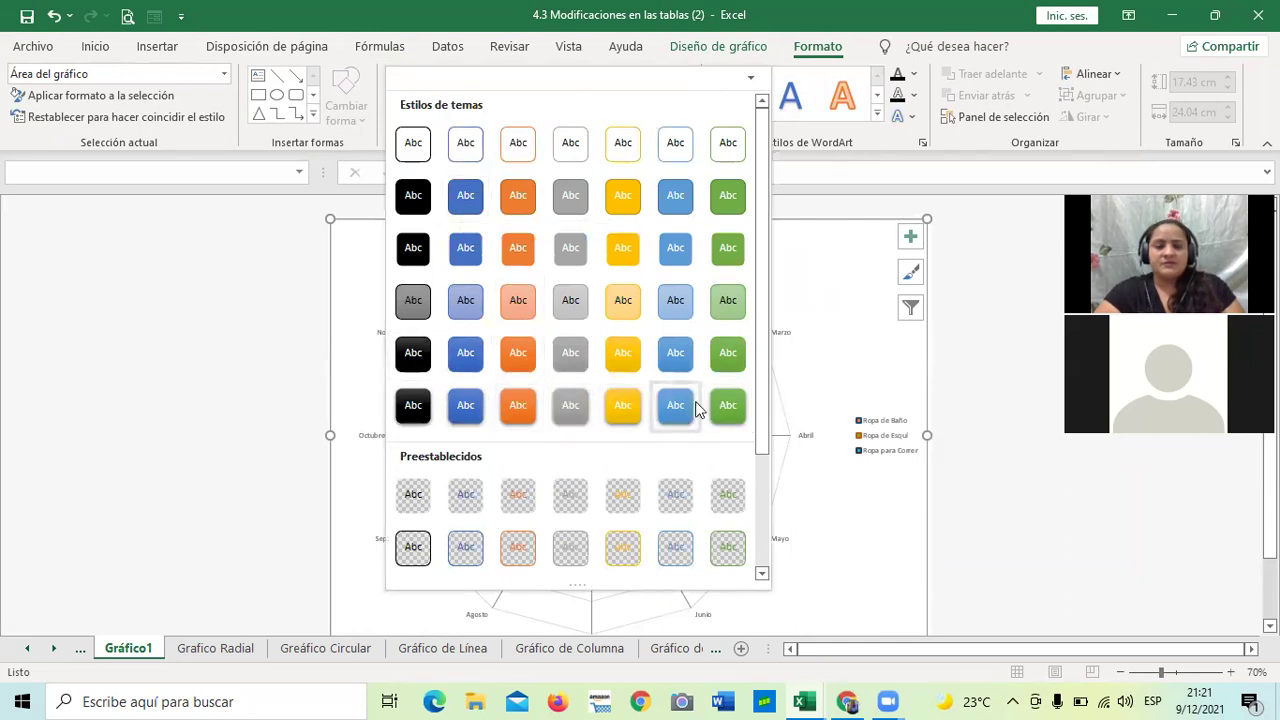
pyautogui.click(622, 299)
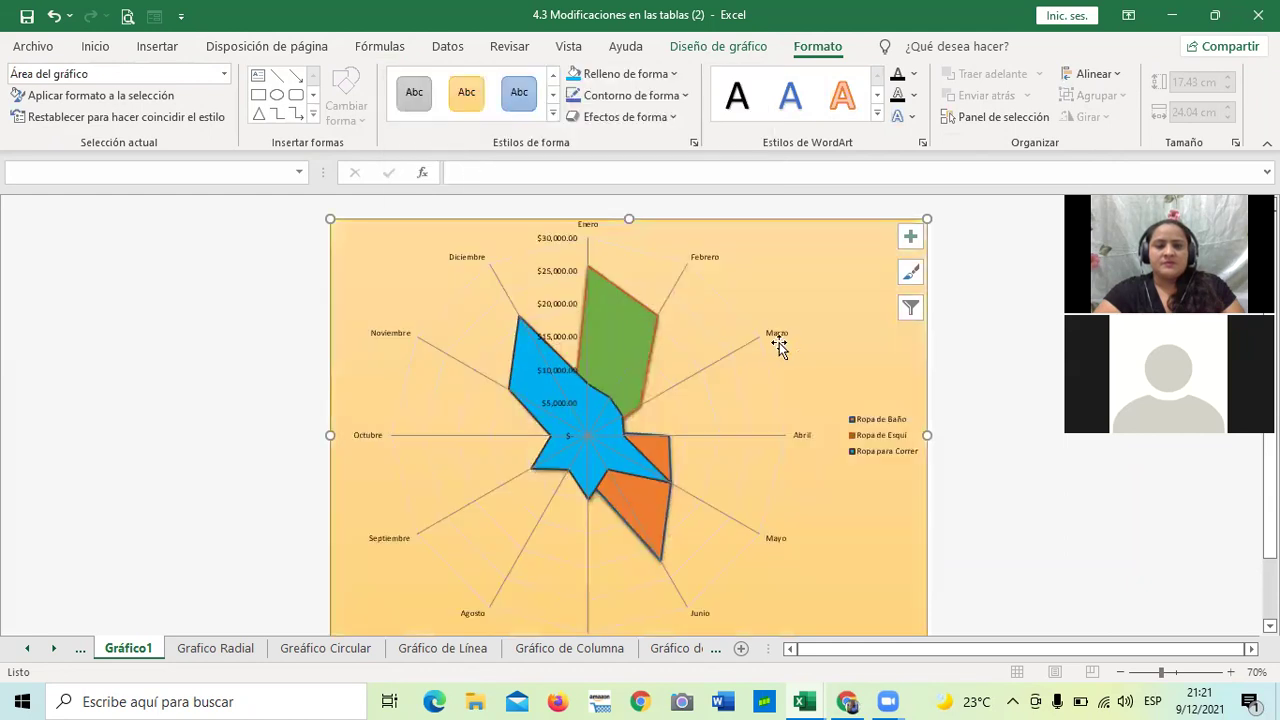
pyautogui.scroll(-1, 988, 377)
pyautogui.scroll(1, 988, 377)
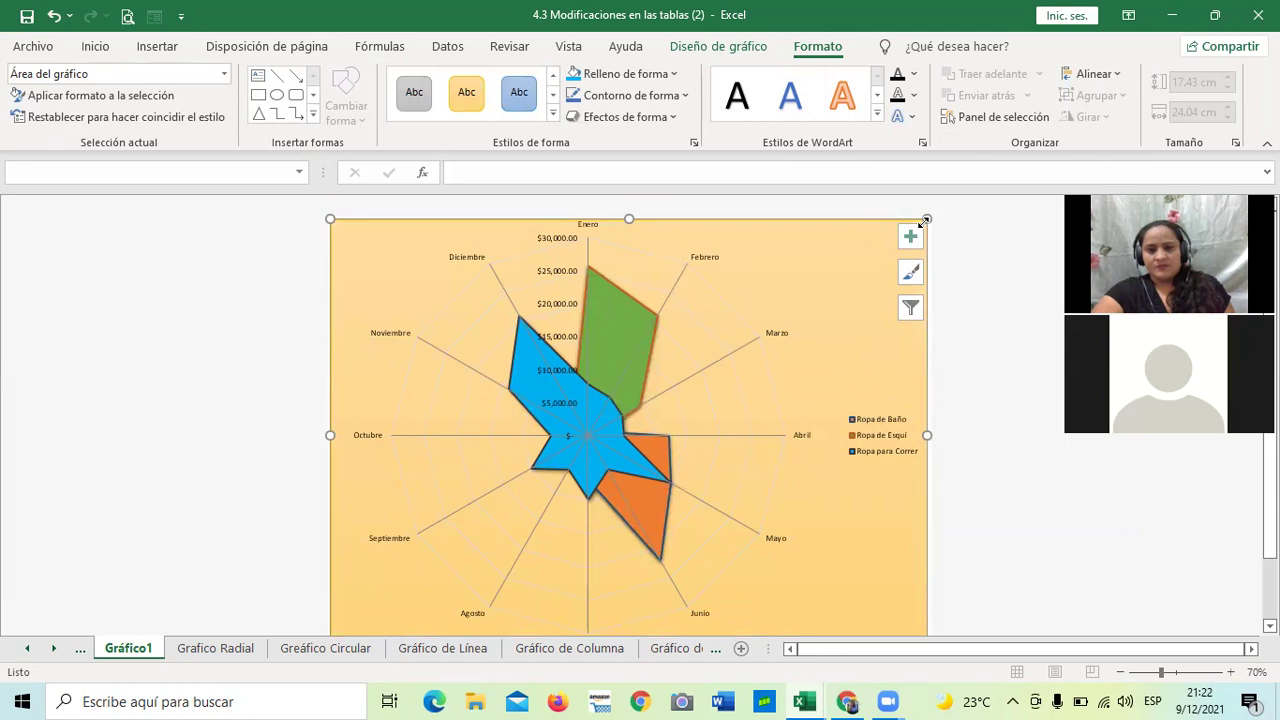
pyautogui.click(395, 272)
pyautogui.click(845, 368)
pyautogui.scroll(-1, 905, 465)
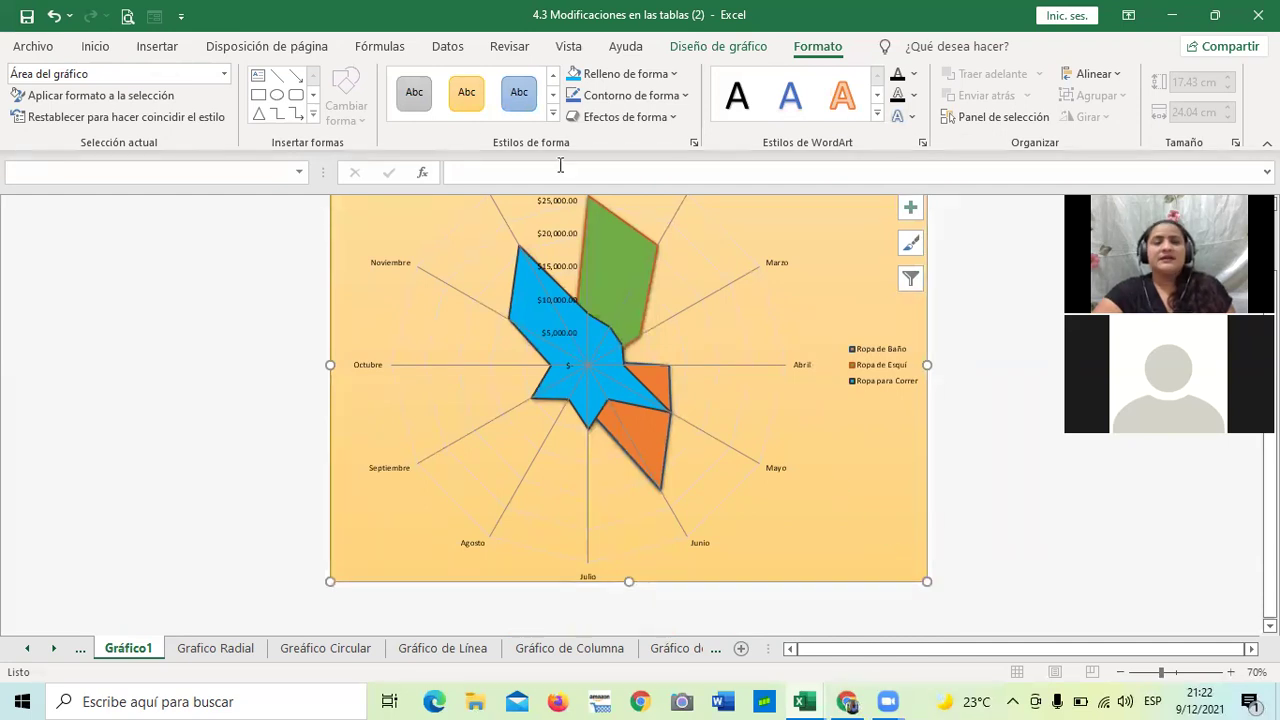
# Step: Add a Título del gráfico title via Elementos de gráfico, leaving Etiquetas de datos off
pyautogui.click(403, 210)
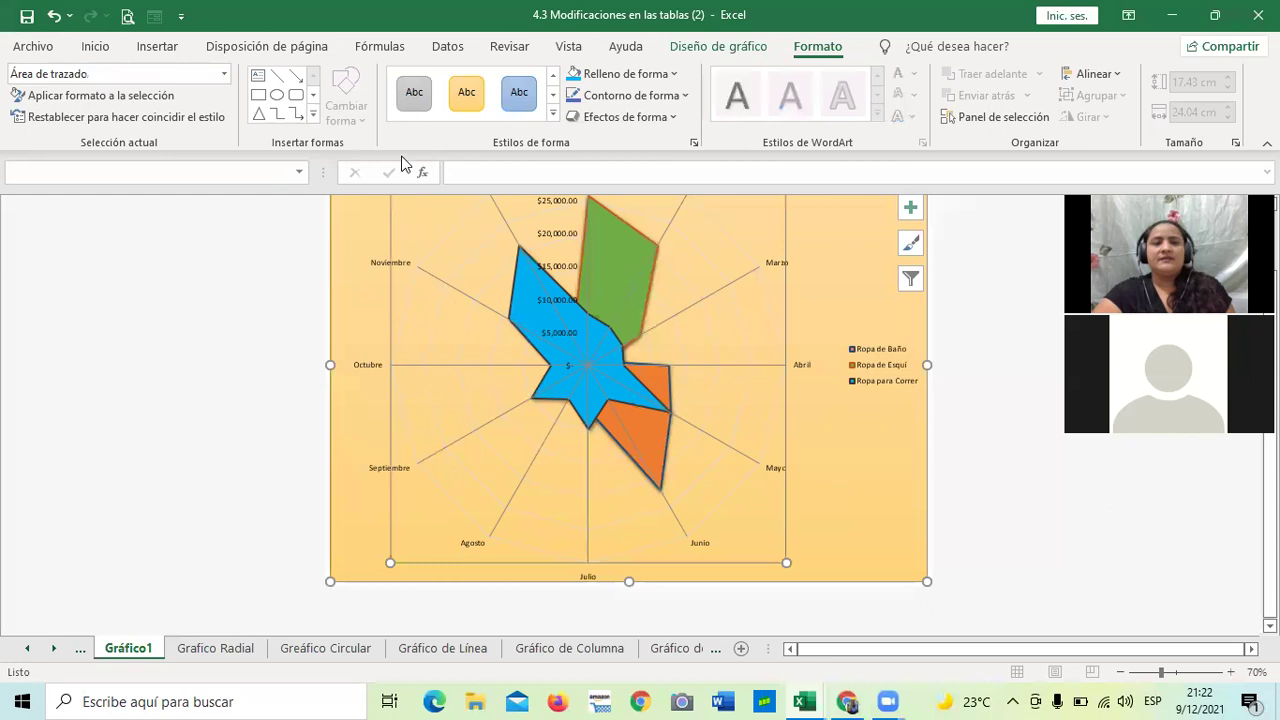
pyautogui.click(714, 47)
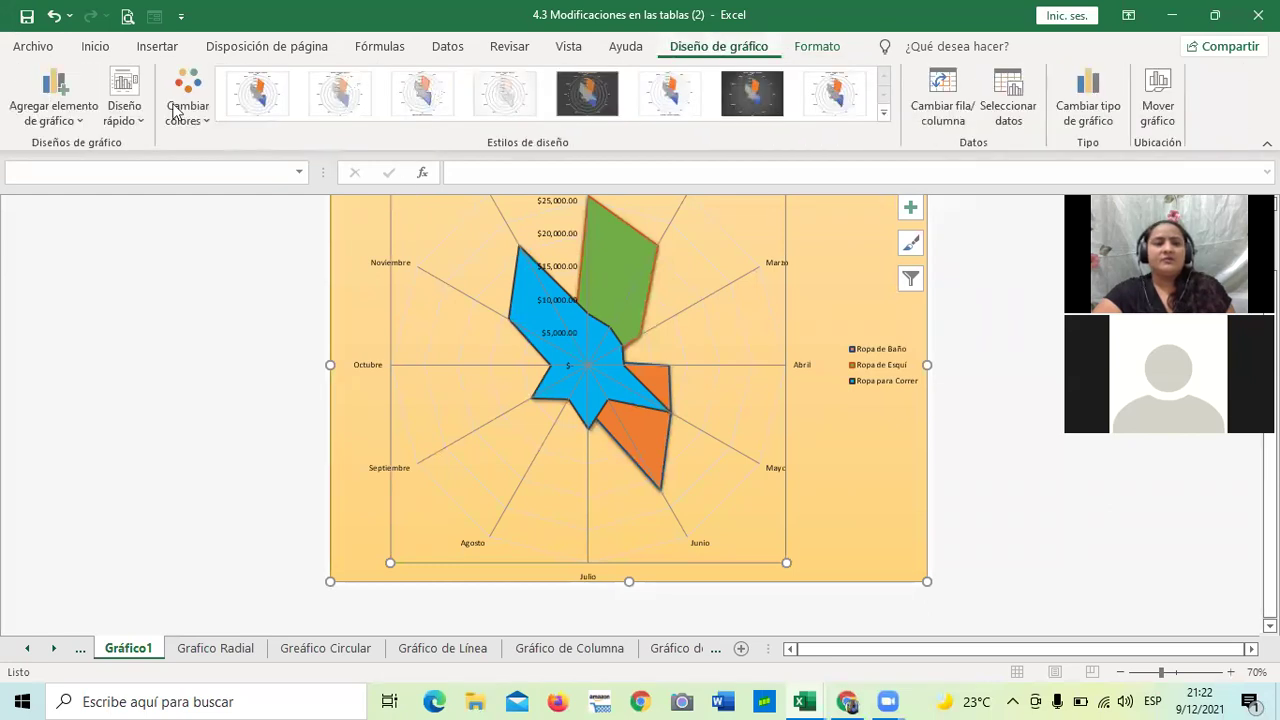
pyautogui.click(124, 112)
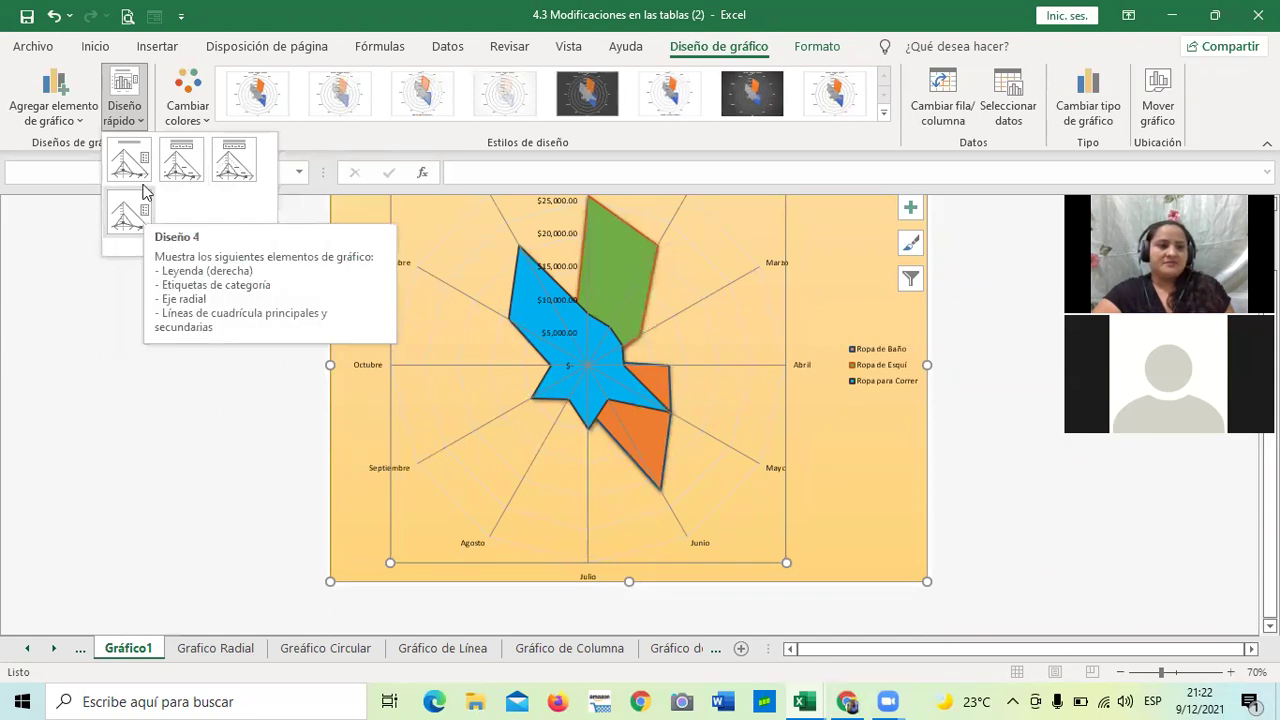
pyautogui.click(911, 245)
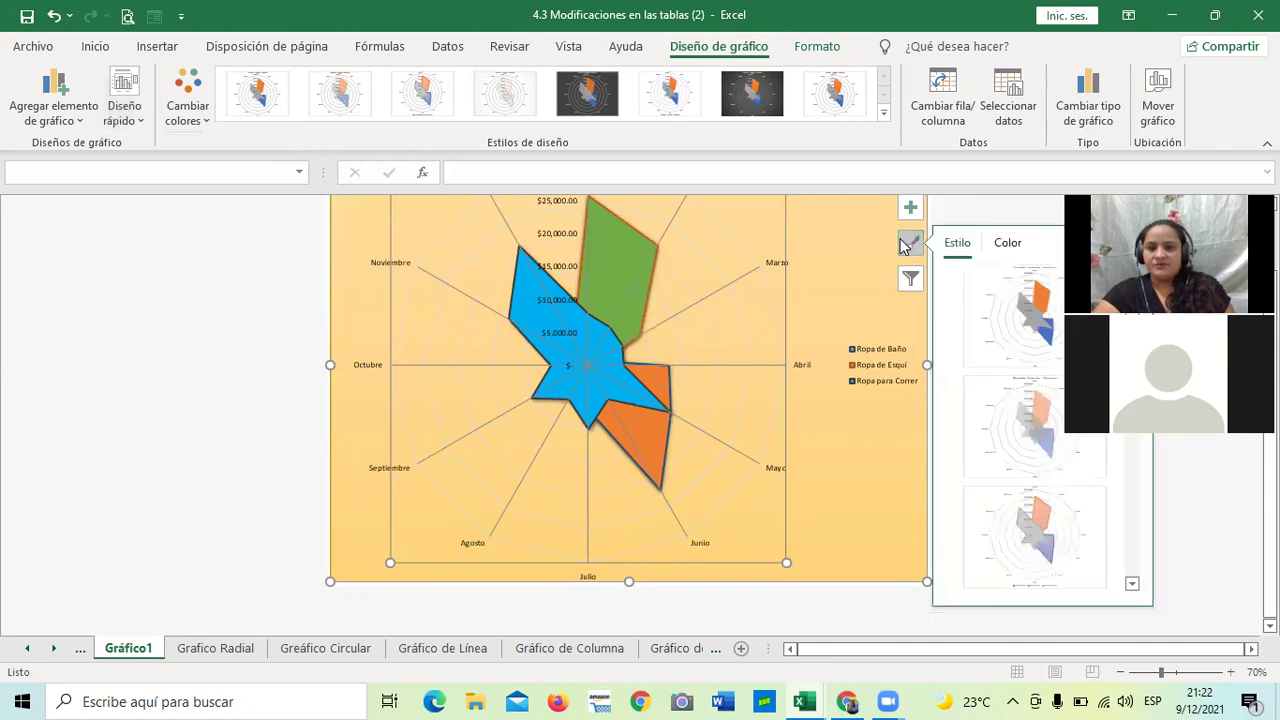
pyautogui.click(911, 210)
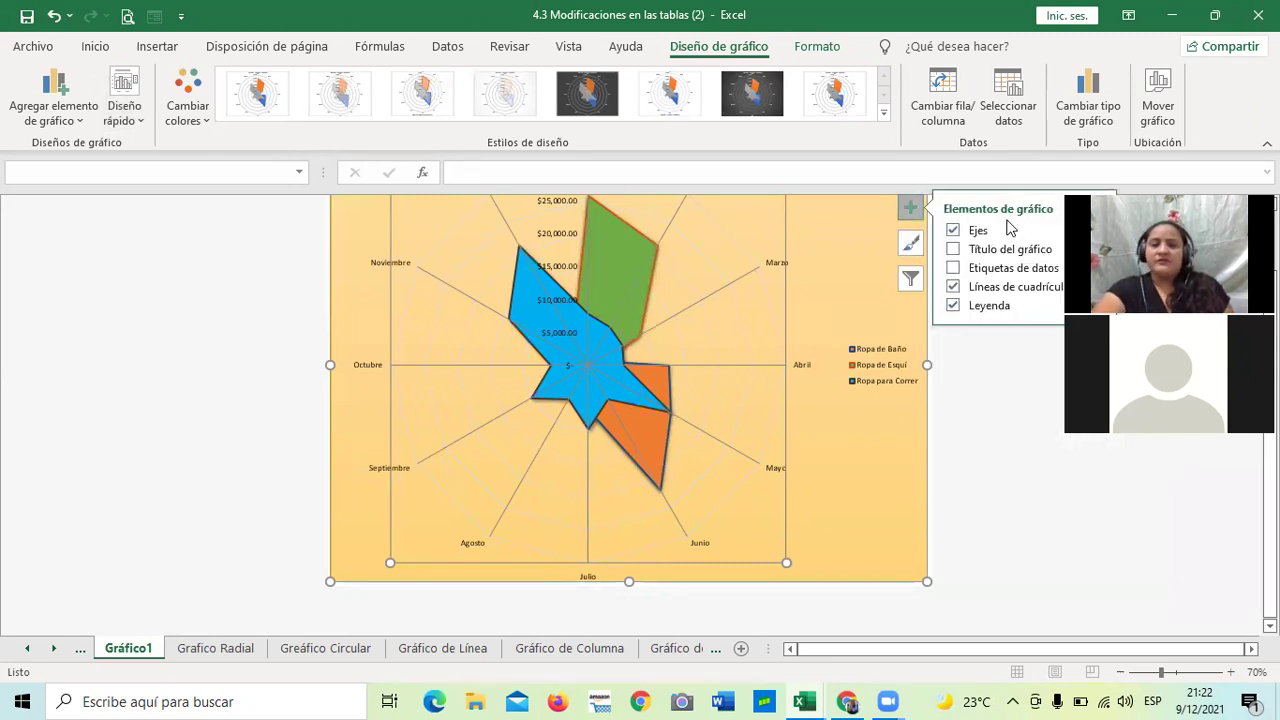
pyautogui.click(955, 250)
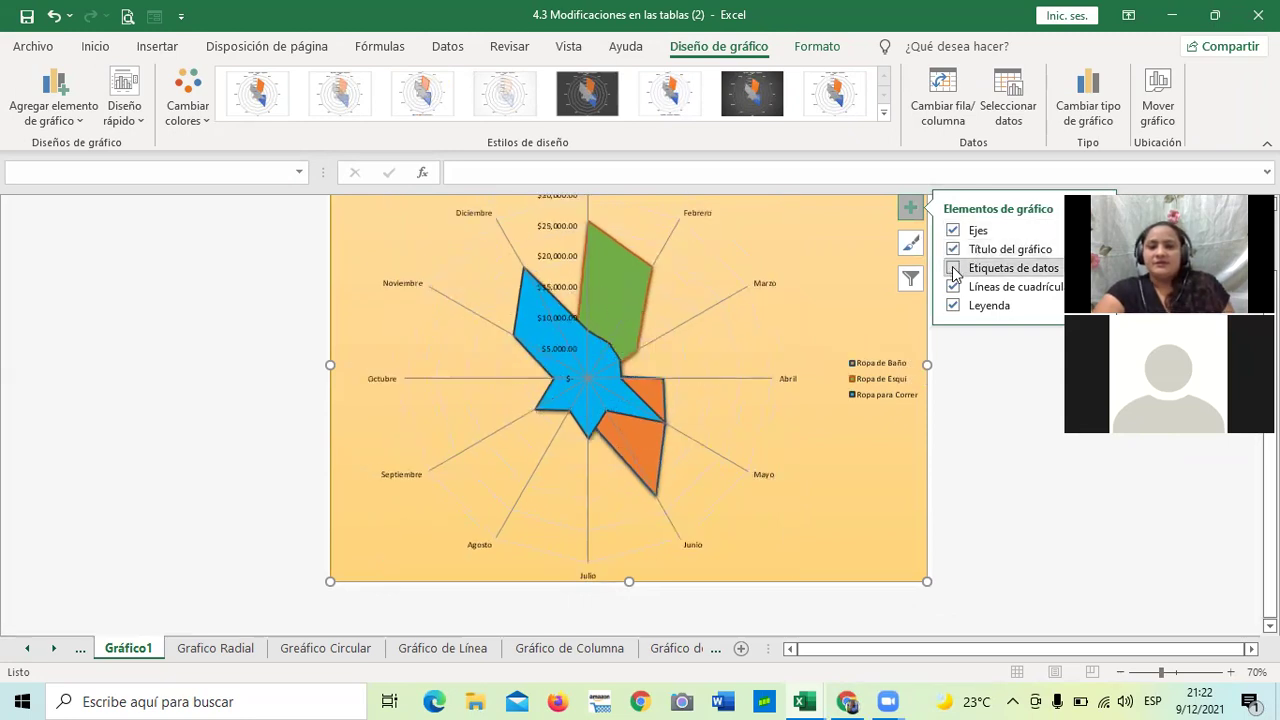
pyautogui.click(953, 268)
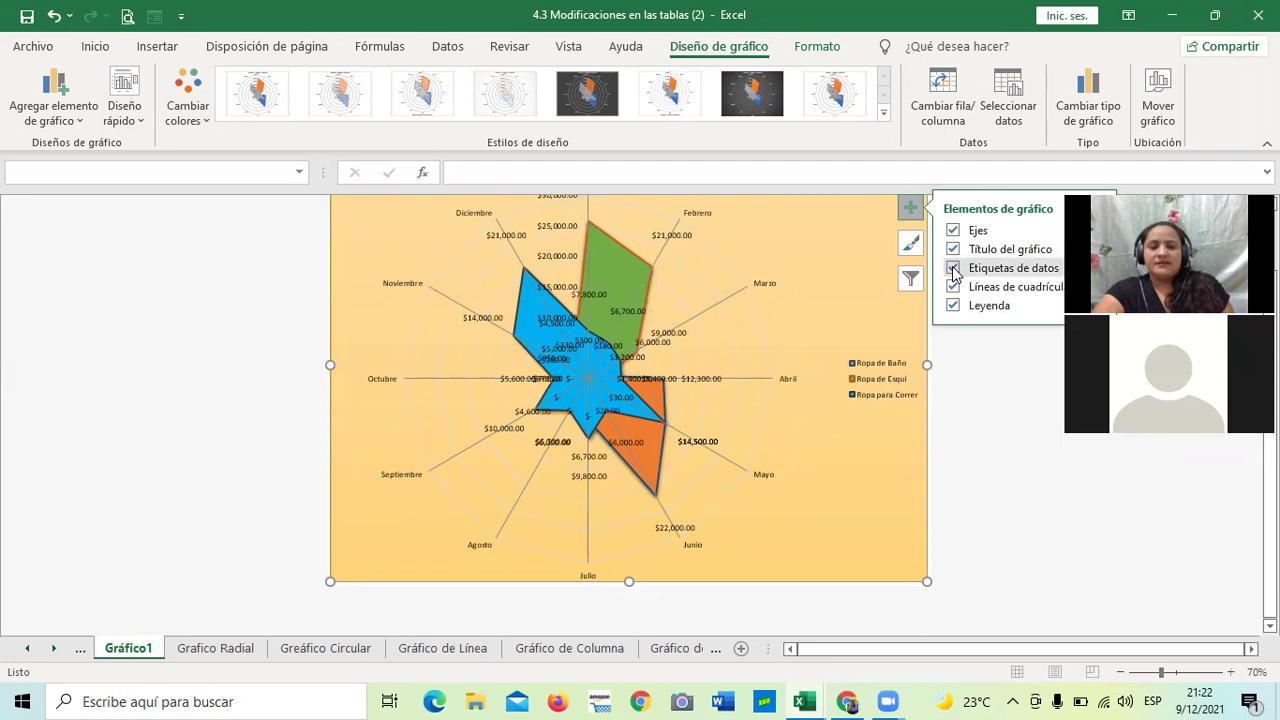
pyautogui.click(953, 268)
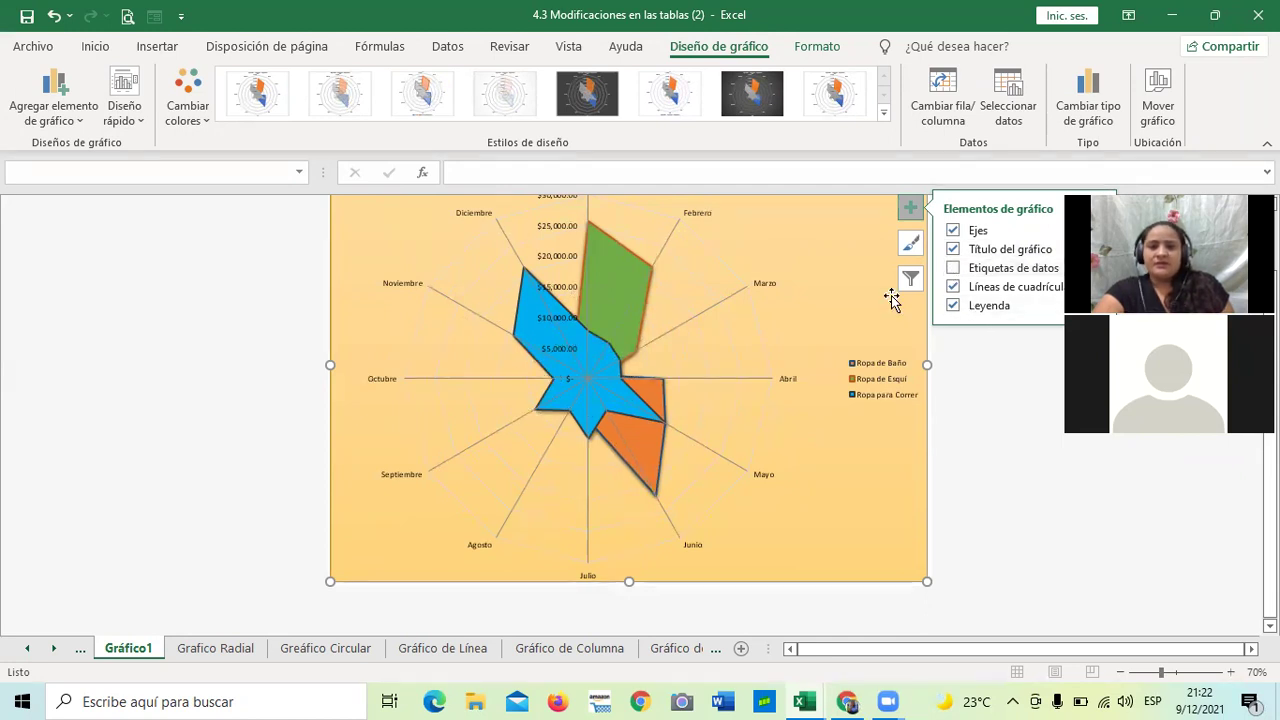
pyautogui.click(1004, 425)
pyautogui.scroll(2, 985, 421)
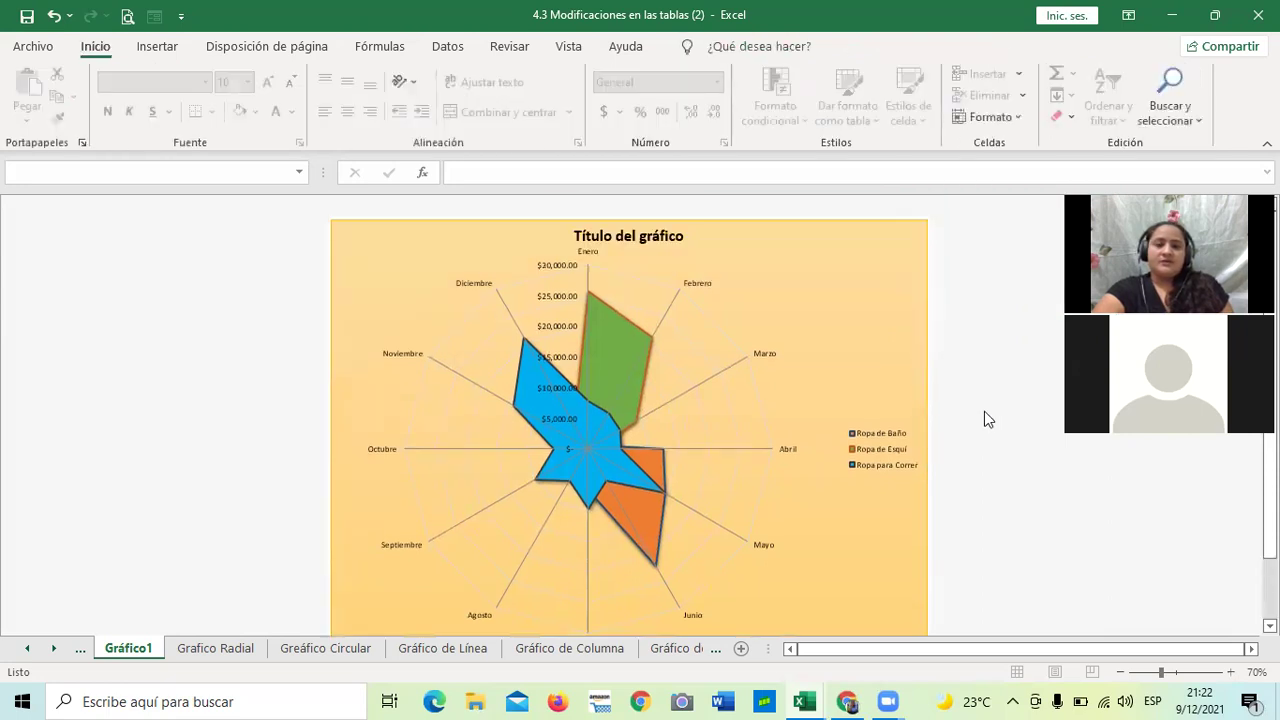
pyautogui.scroll(-2, 984, 411)
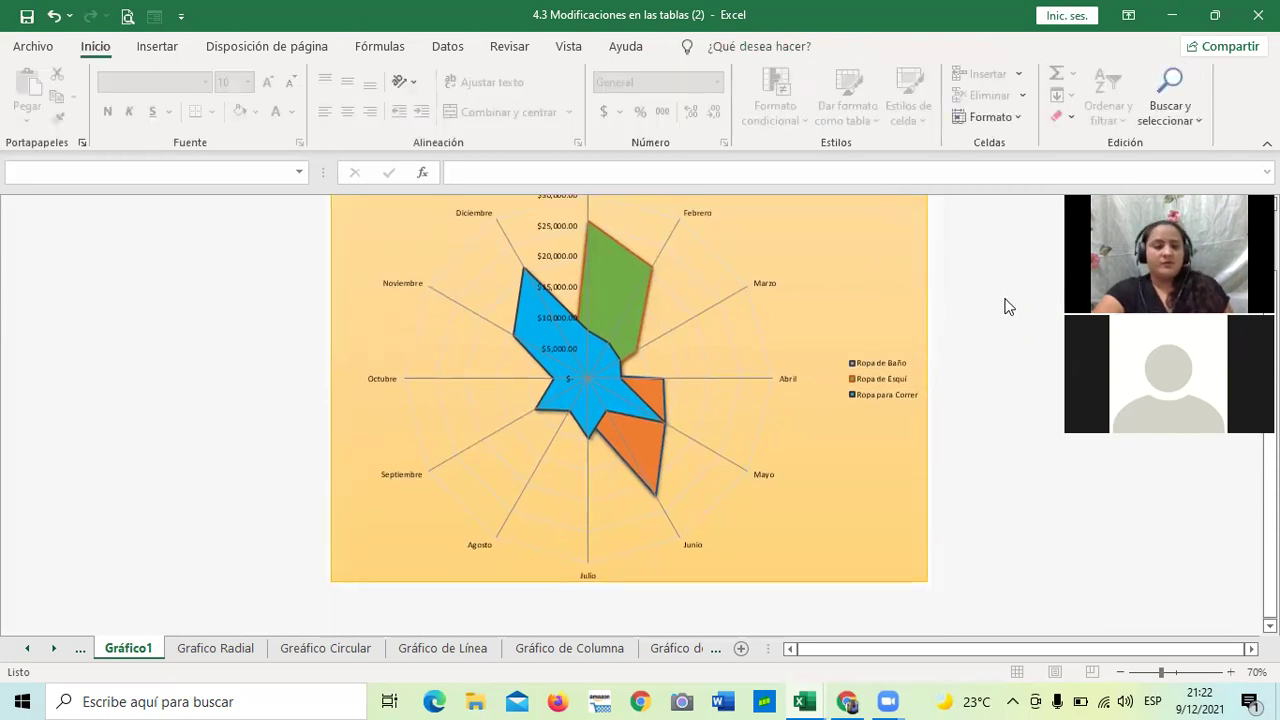
# Step: Check cells G6 and H5 on Grafico Radial and glance at the Gráfico1 chart sheet
pyautogui.click(222, 649)
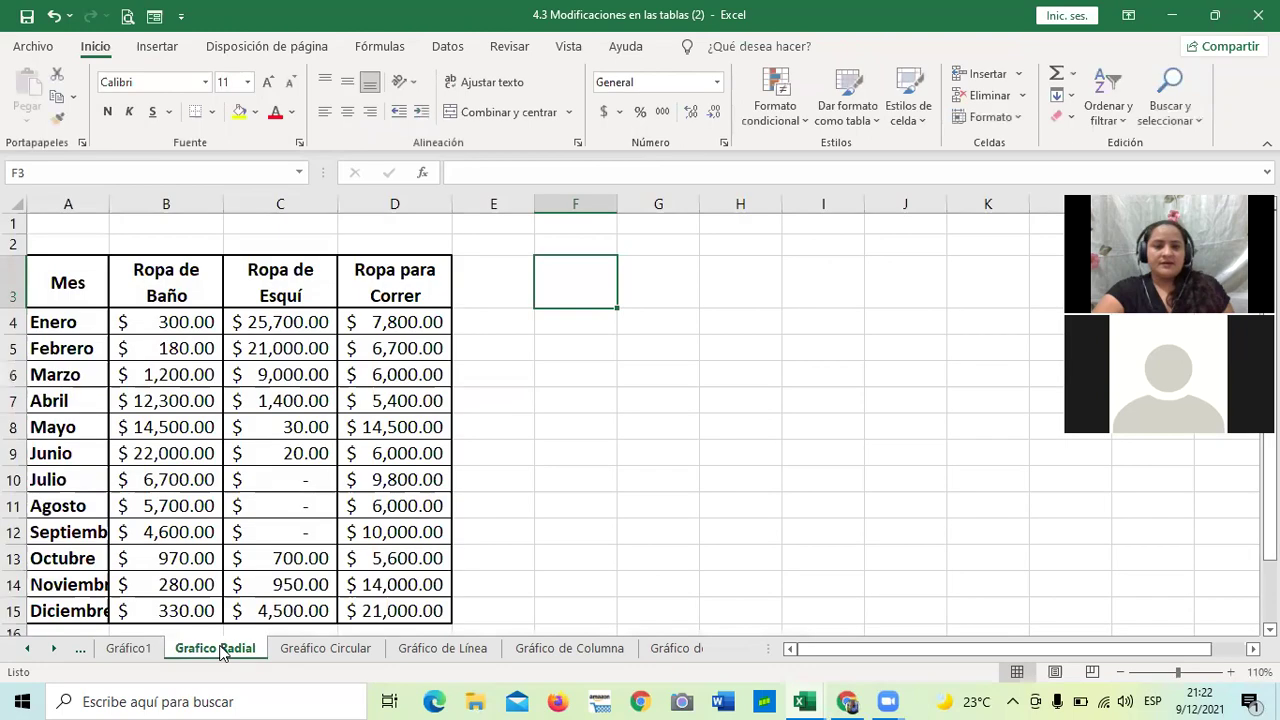
pyautogui.click(660, 374)
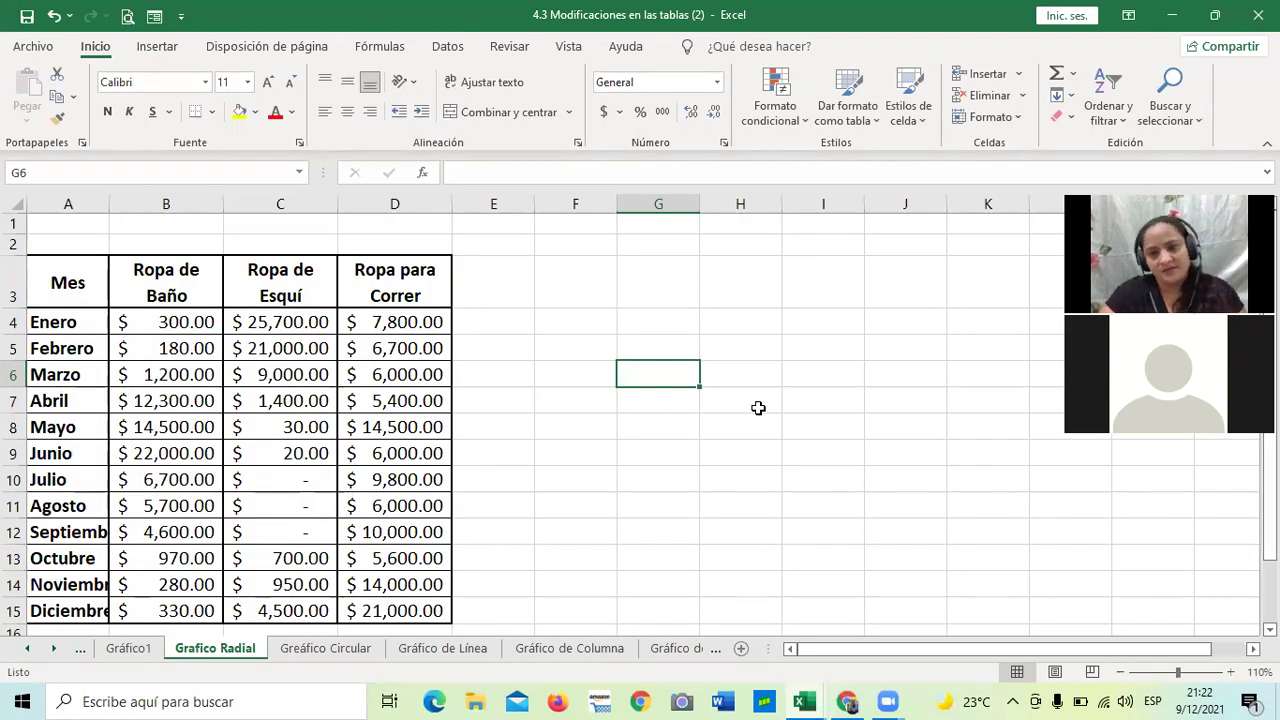
pyautogui.click(732, 348)
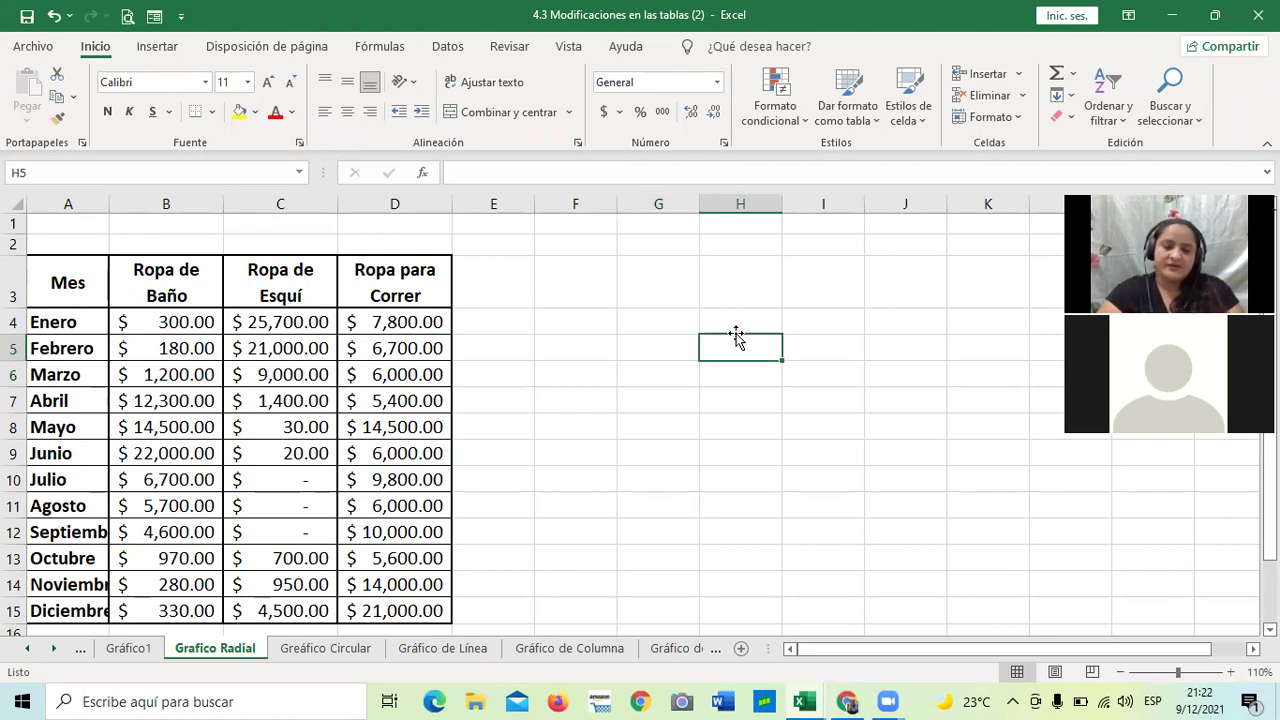
pyautogui.click(28, 650)
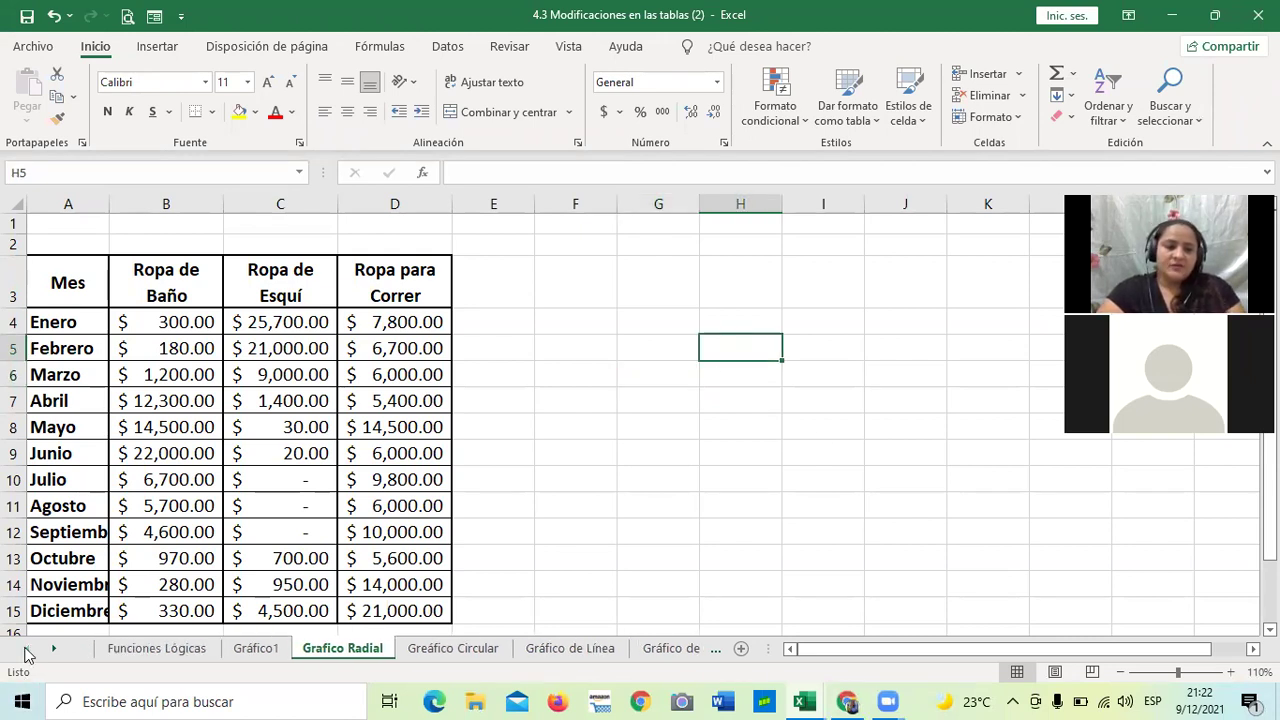
pyautogui.click(240, 650)
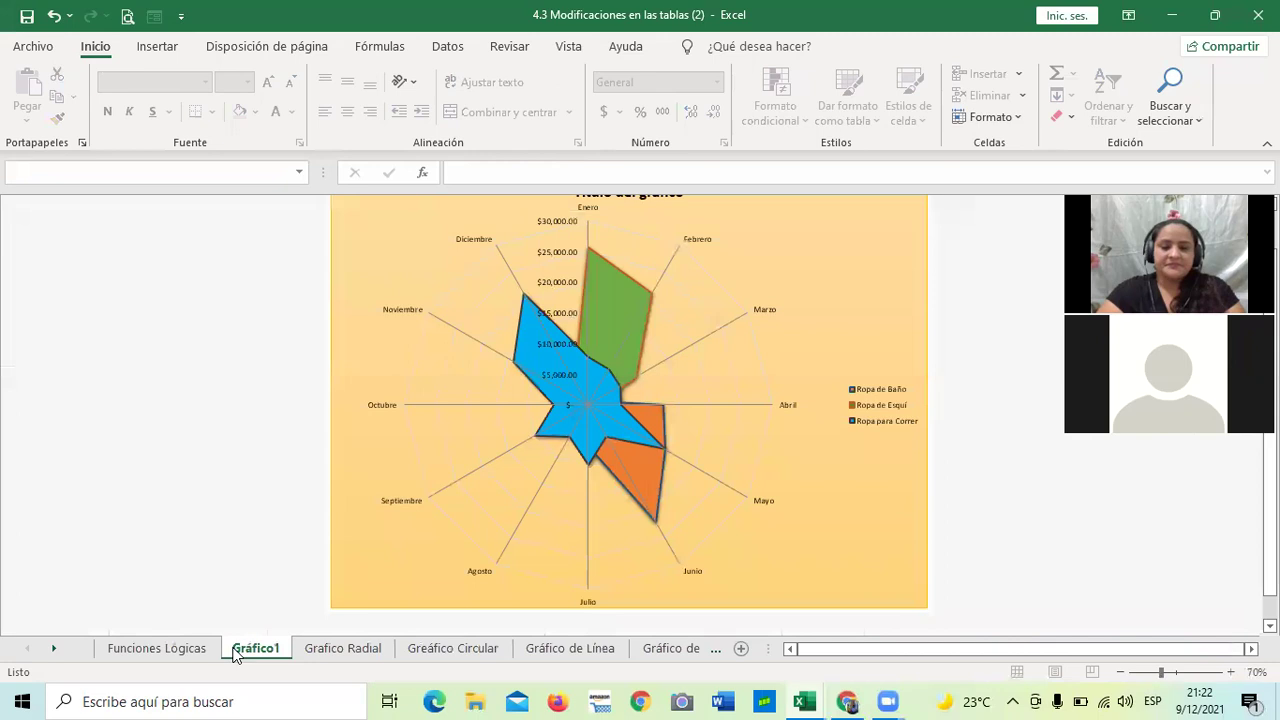
pyautogui.click(315, 649)
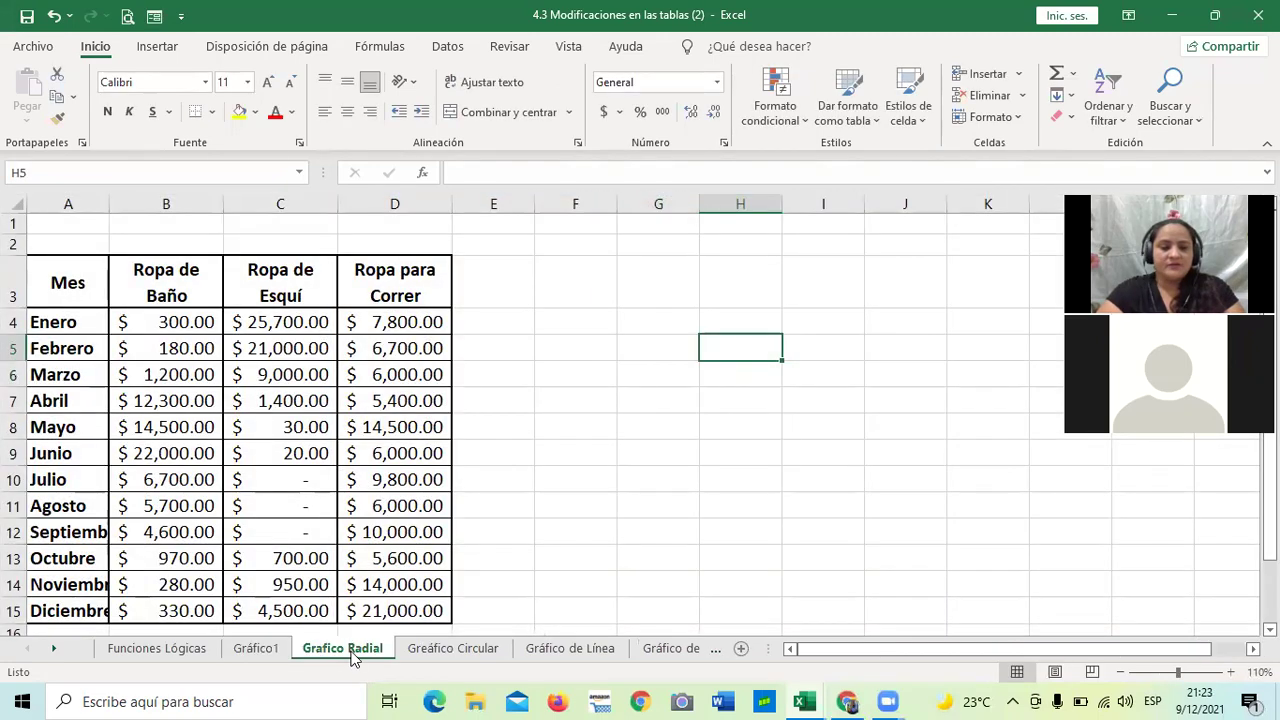
# Step: Review the pie chart, Gráfico de Línea, Gráfico de Columna and Gráfico de Barra sheets
pyautogui.click(430, 658)
pyautogui.scroll(5, 455, 580)
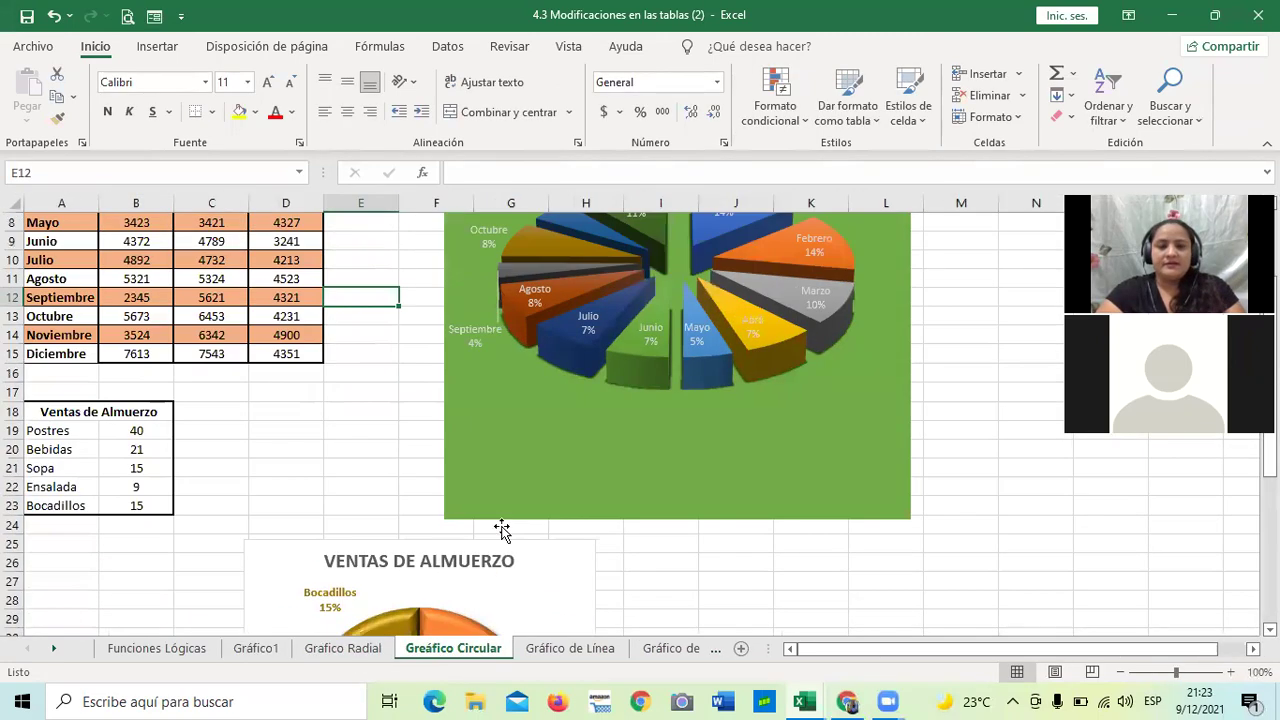
pyautogui.scroll(3, 500, 529)
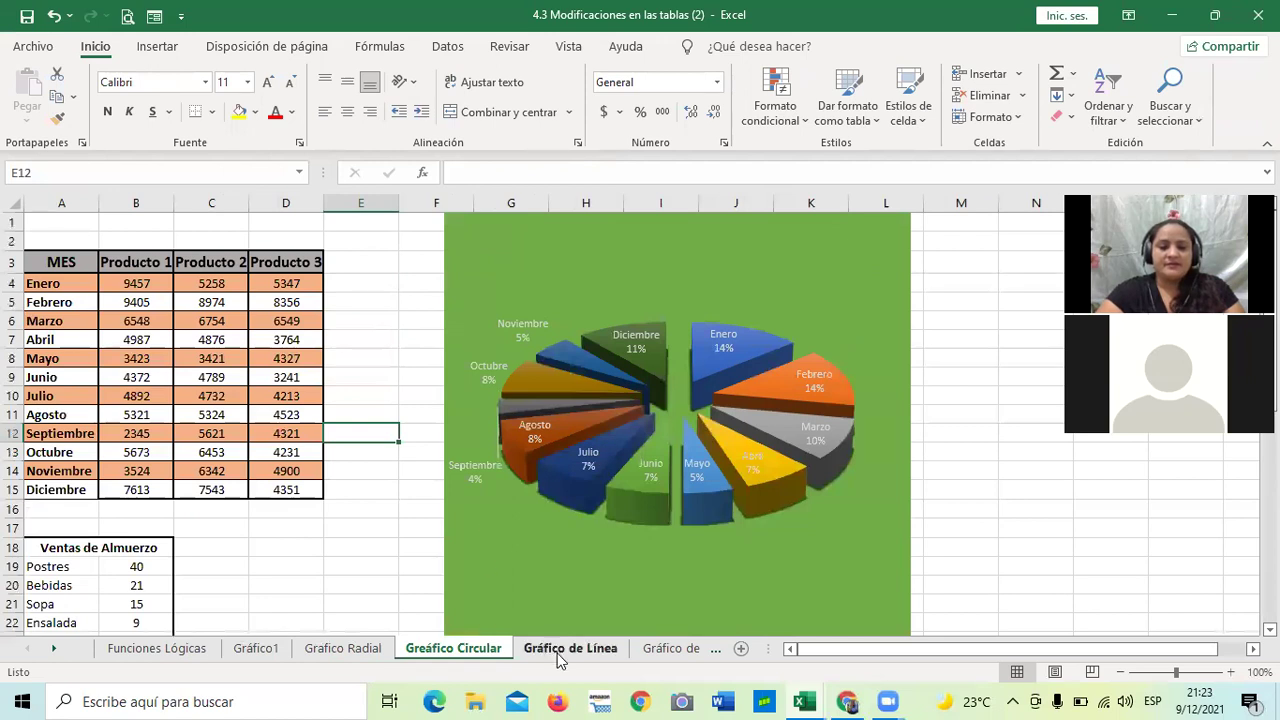
pyautogui.click(560, 658)
pyautogui.click(53, 649)
pyautogui.click(53, 651)
pyautogui.click(452, 651)
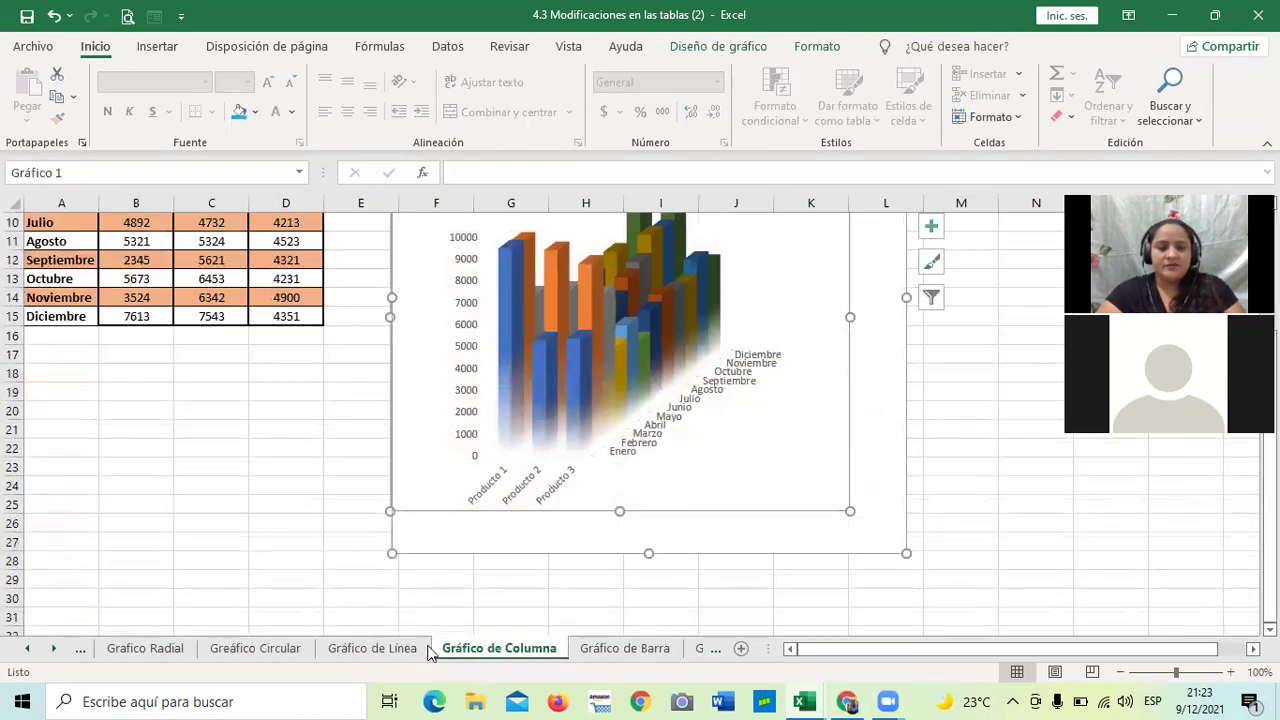
pyautogui.click(612, 650)
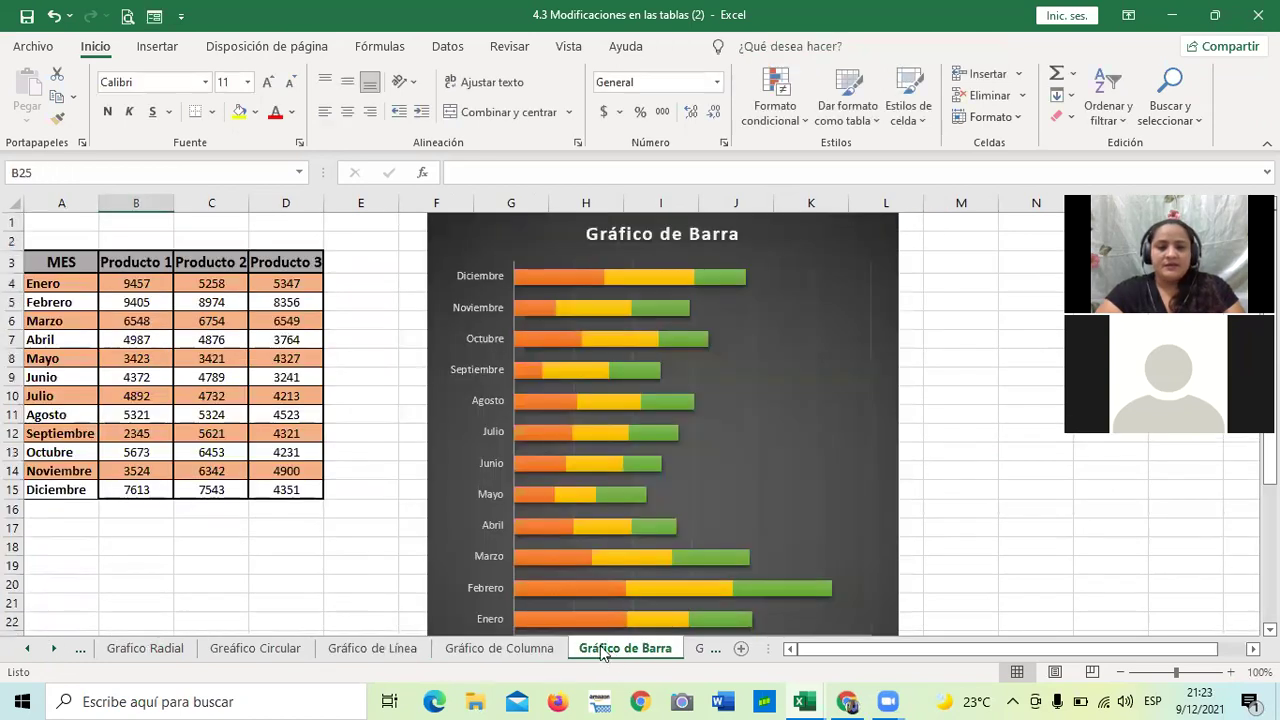
# Step: Inspect the Producto 1 and Producto 2 areas on Gráfico de Área, then show Gráficos
pyautogui.click(53, 649)
pyautogui.click(53, 649)
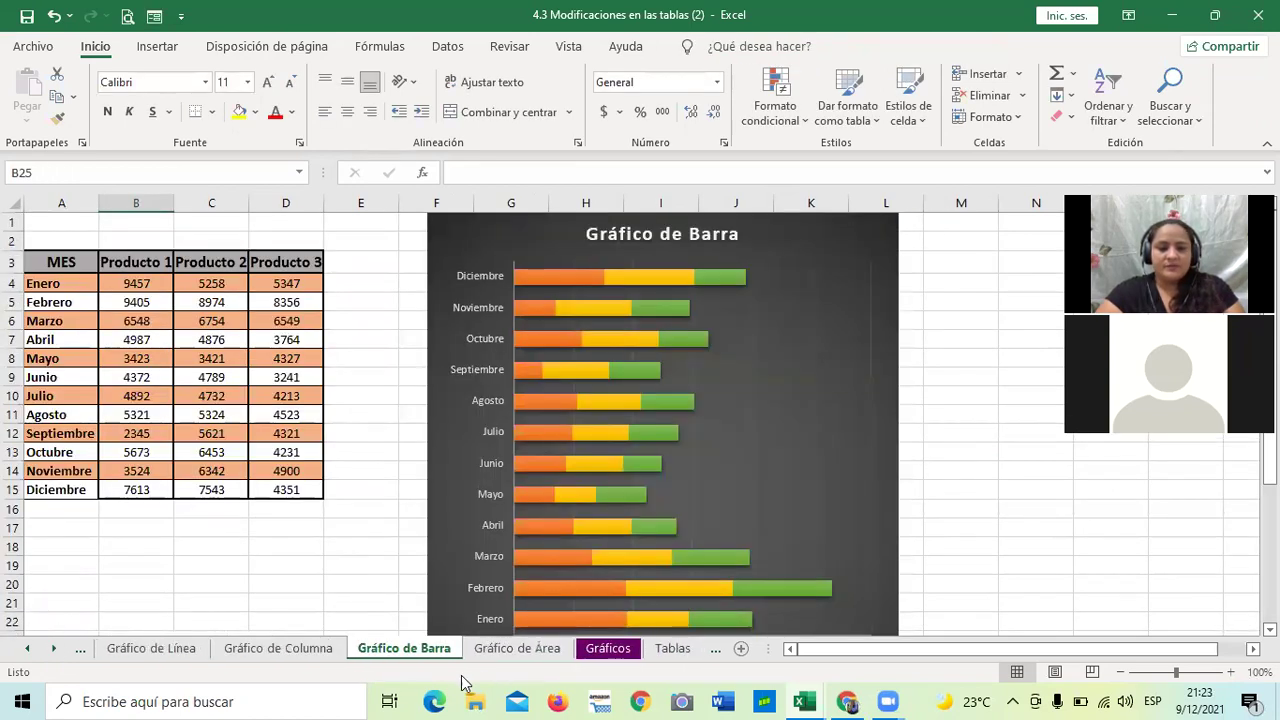
pyautogui.click(521, 651)
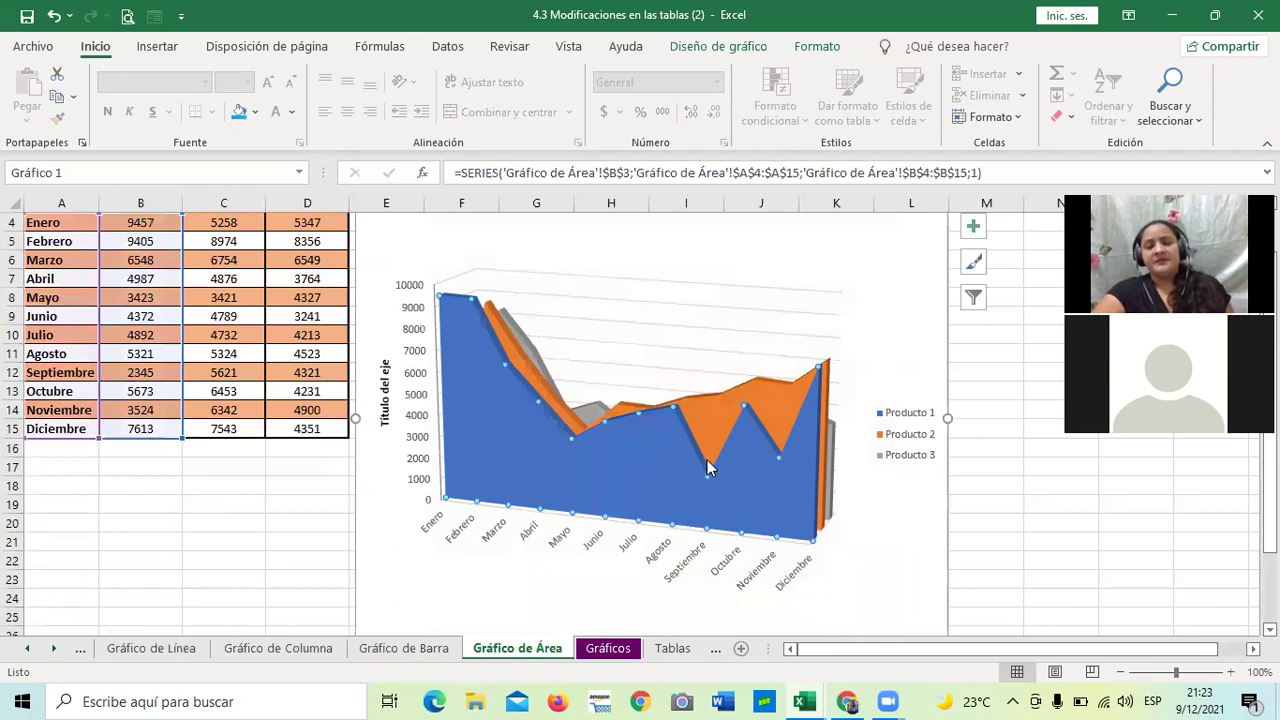
pyautogui.click(1052, 450)
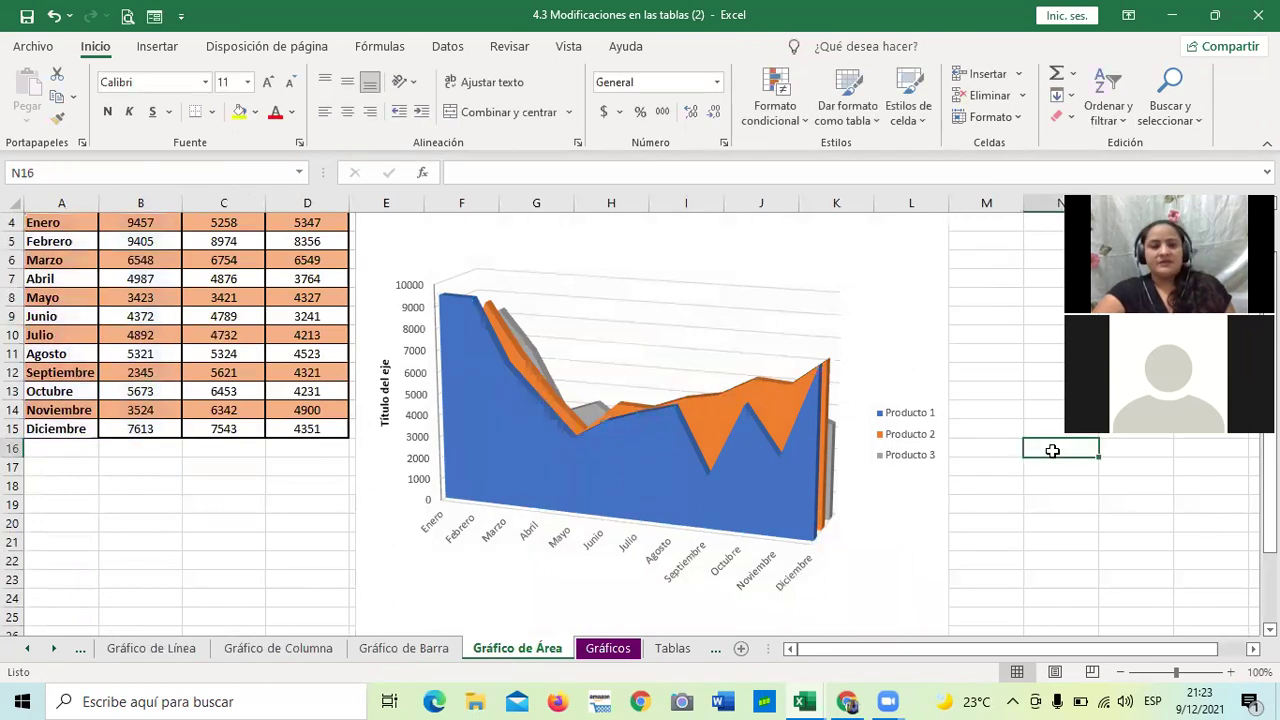
pyautogui.click(772, 443)
pyautogui.click(782, 409)
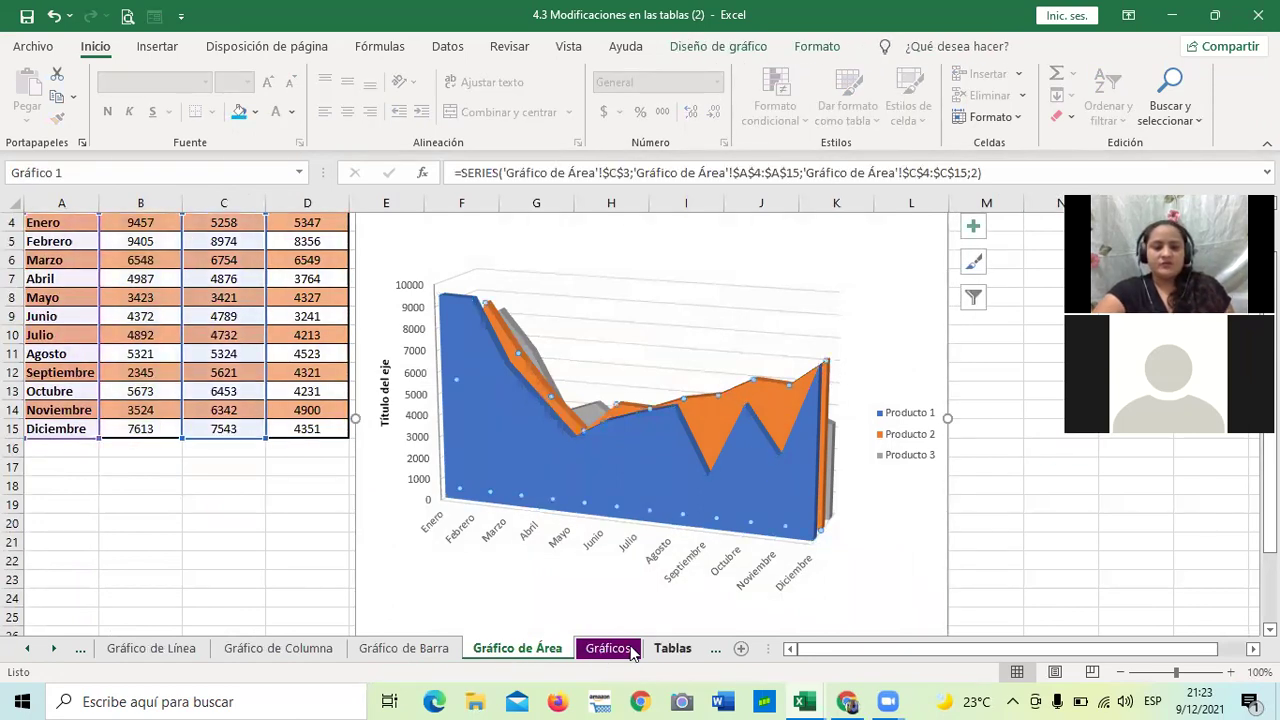
pyautogui.click(608, 648)
pyautogui.scroll(4, 780, 470)
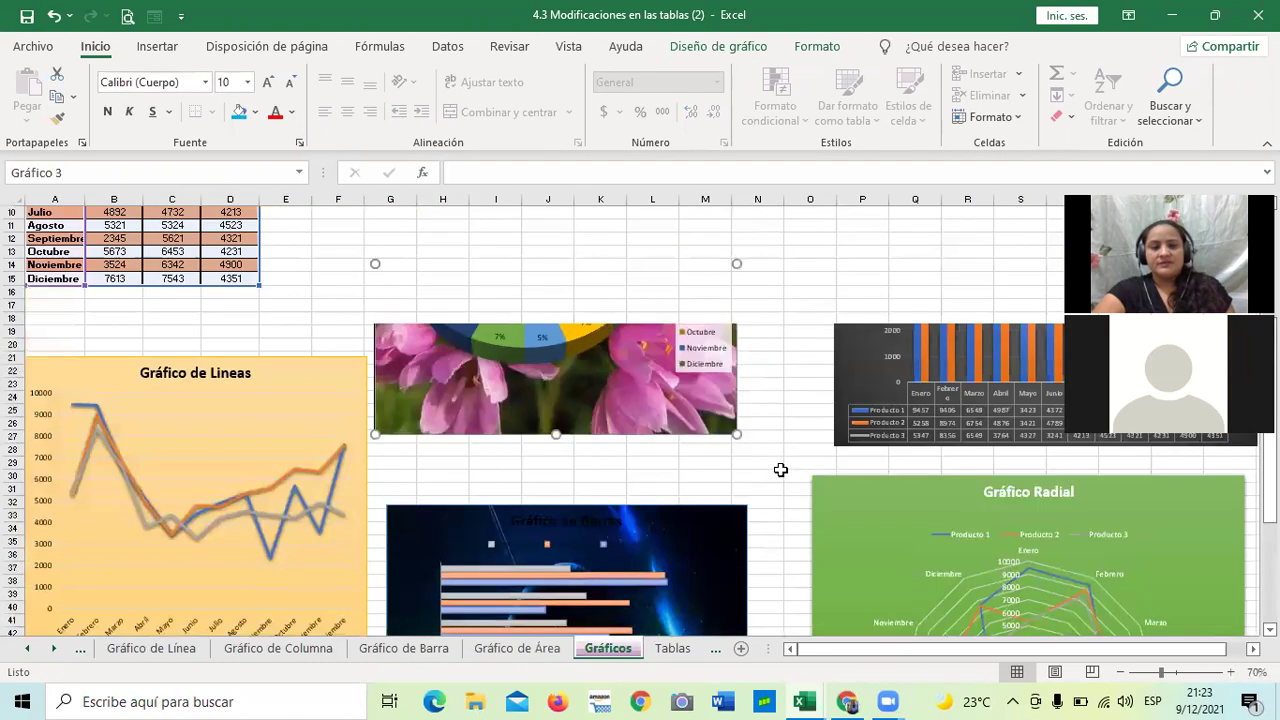
pyautogui.scroll(3, 780, 470)
pyautogui.scroll(-1, 780, 470)
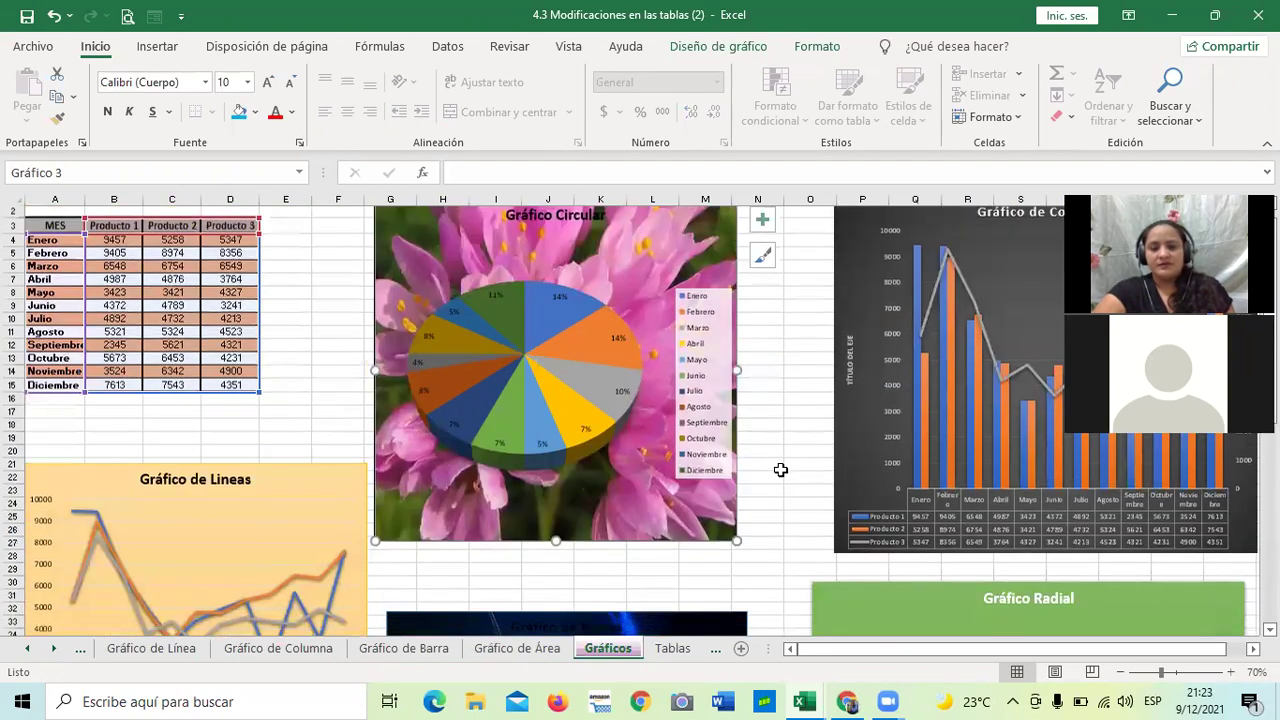
pyautogui.scroll(-9, 780, 470)
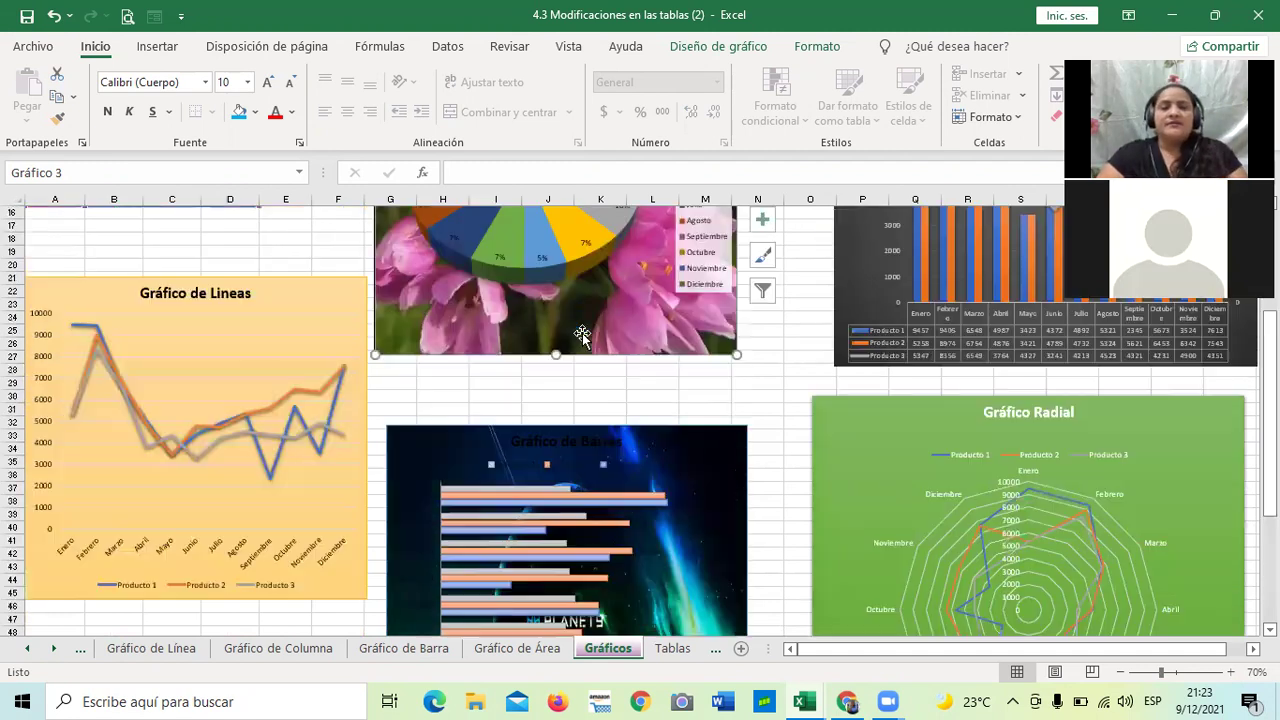
pyautogui.scroll(4, 582, 333)
pyautogui.scroll(4, 582, 333)
pyautogui.scroll(1, 582, 333)
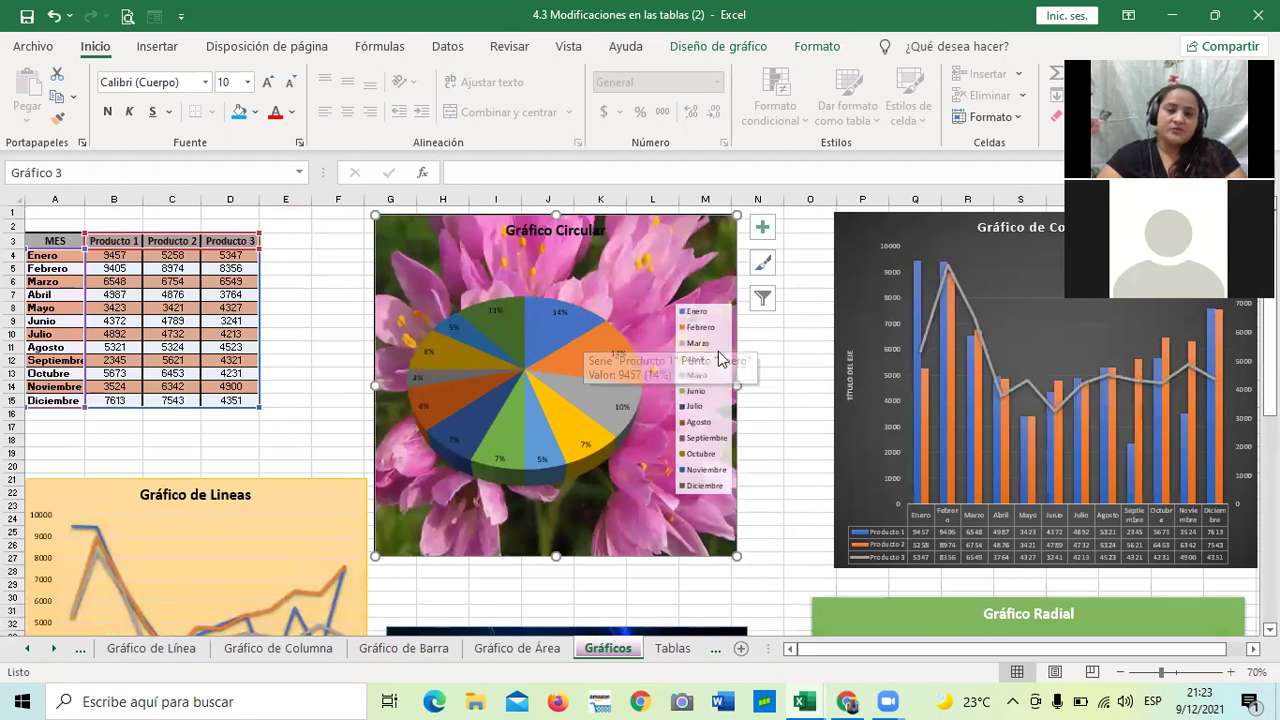
pyautogui.click(790, 352)
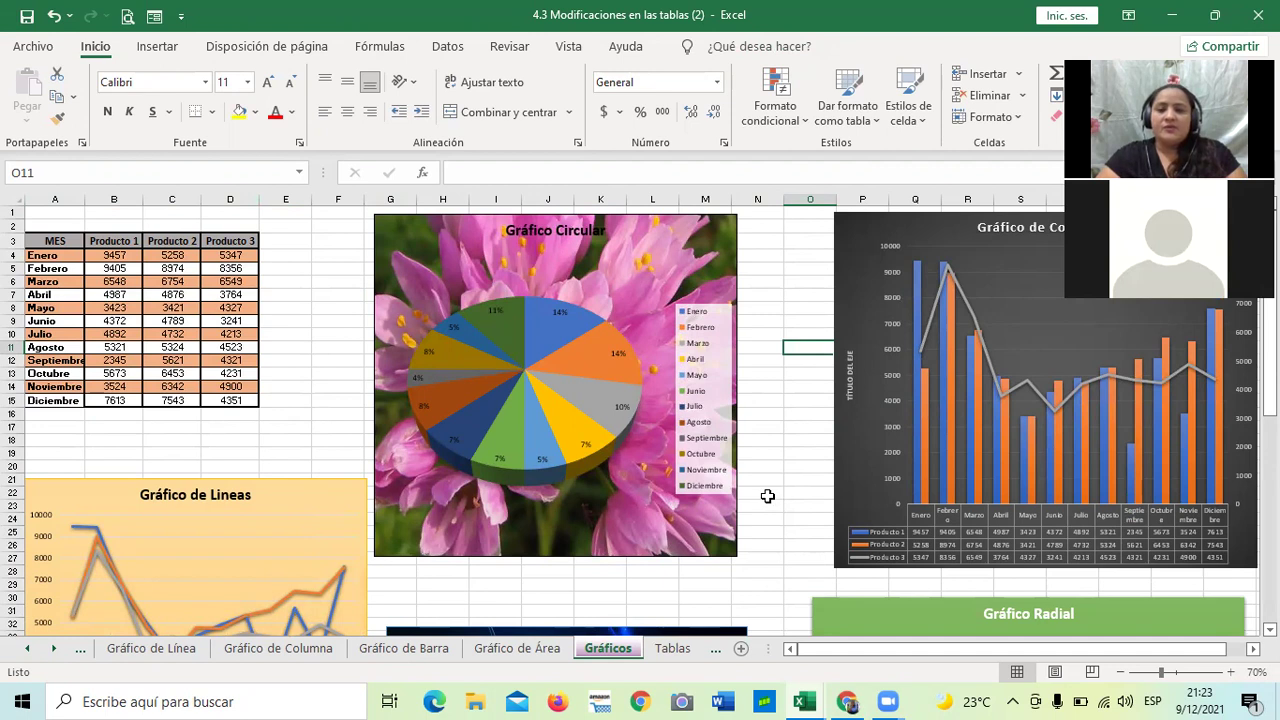
pyautogui.scroll(-1, 796, 376)
pyautogui.scroll(-1, 796, 376)
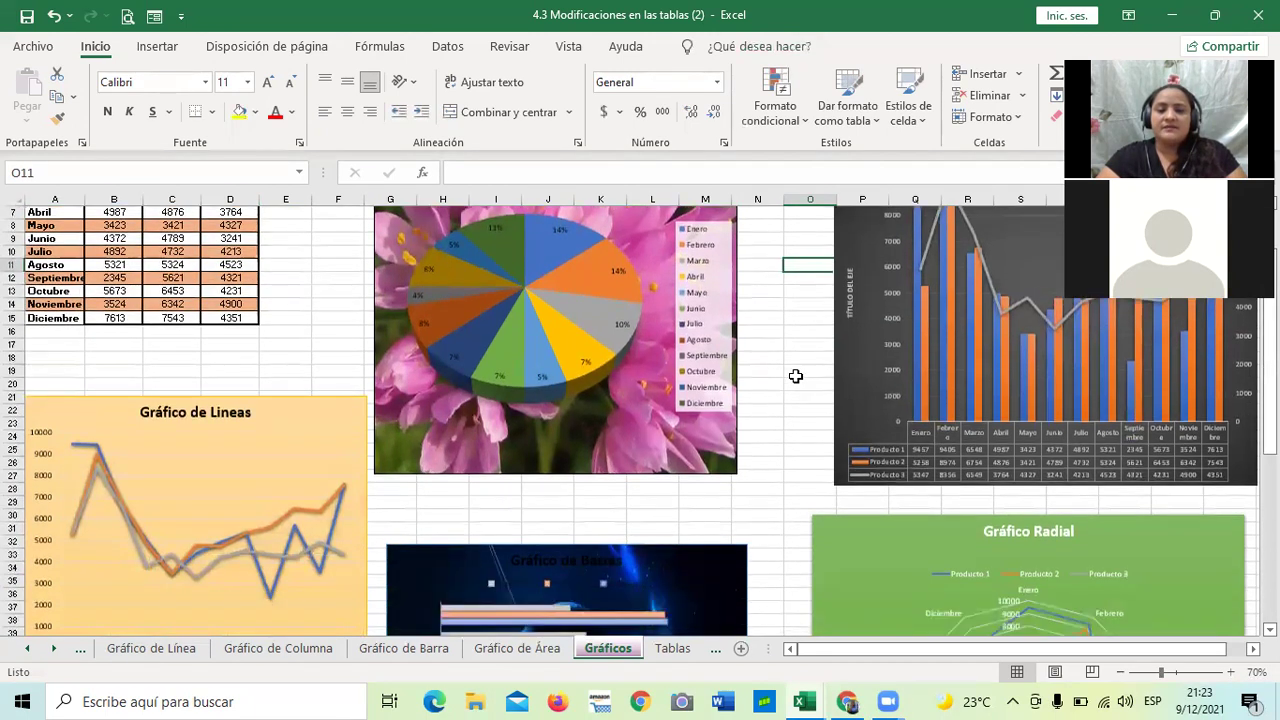
pyautogui.scroll(-1, 796, 376)
pyautogui.scroll(-2, 794, 377)
pyautogui.scroll(-1, 791, 378)
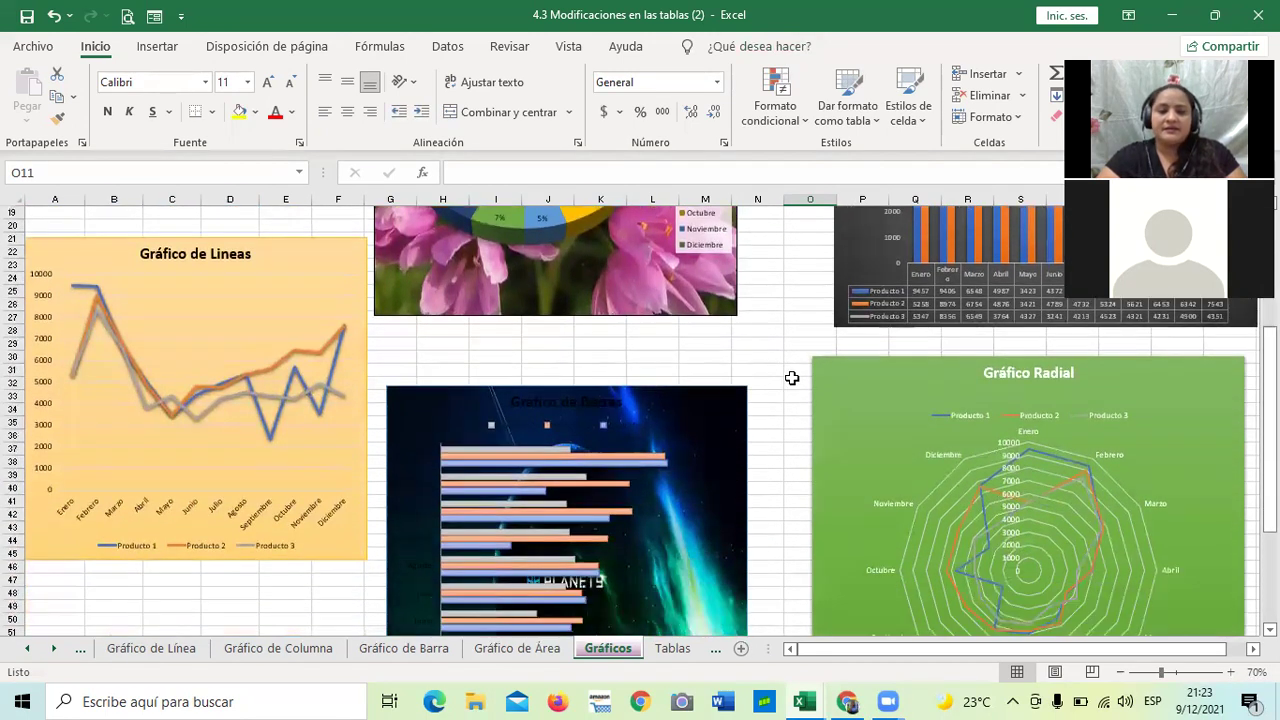
pyautogui.scroll(-1, 791, 378)
pyautogui.click(779, 370)
pyautogui.click(756, 298)
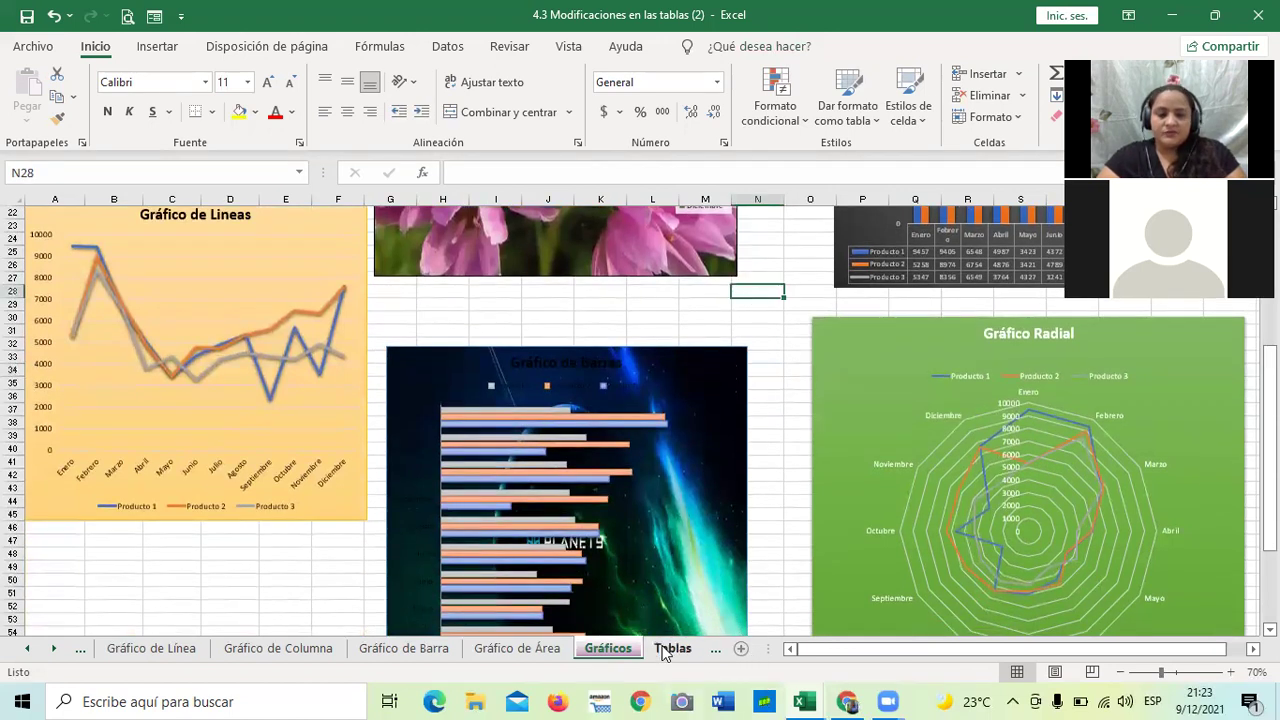
# Step: Switch to the 4.4 Representaciones gráficas básicas workbook, view Tablas, then show Hoja1
pyautogui.click(669, 649)
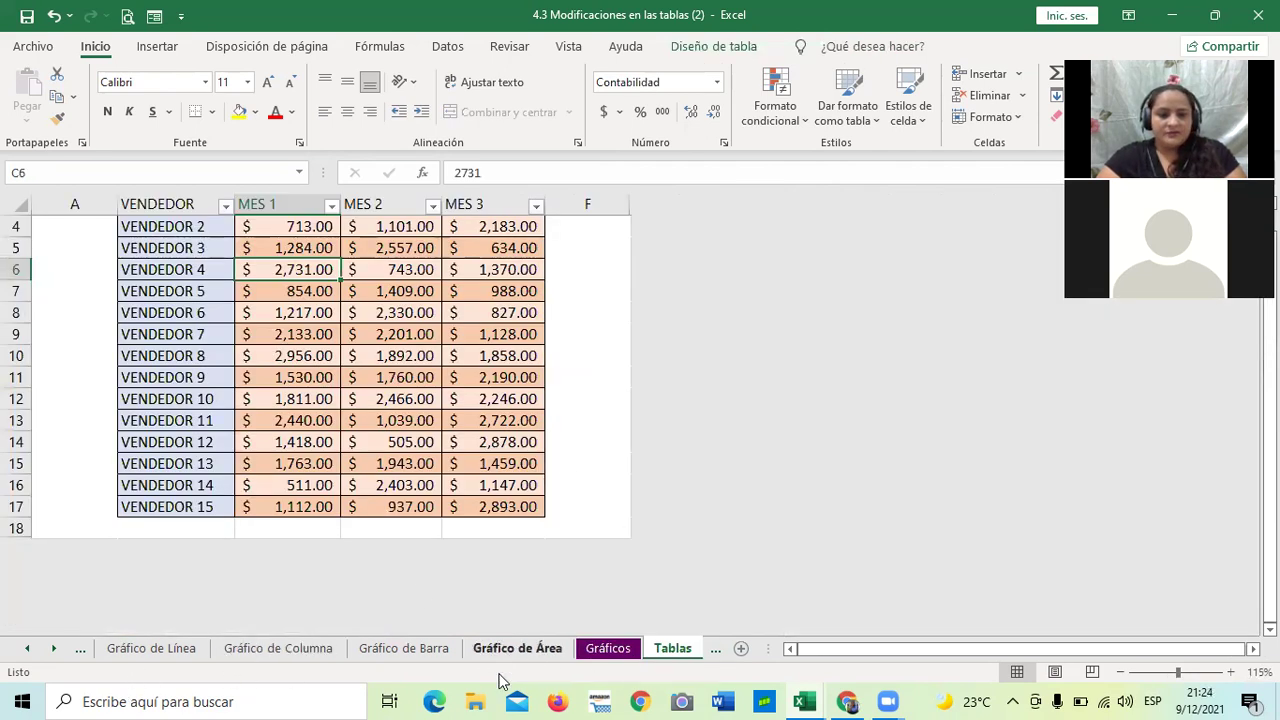
pyautogui.click(803, 701)
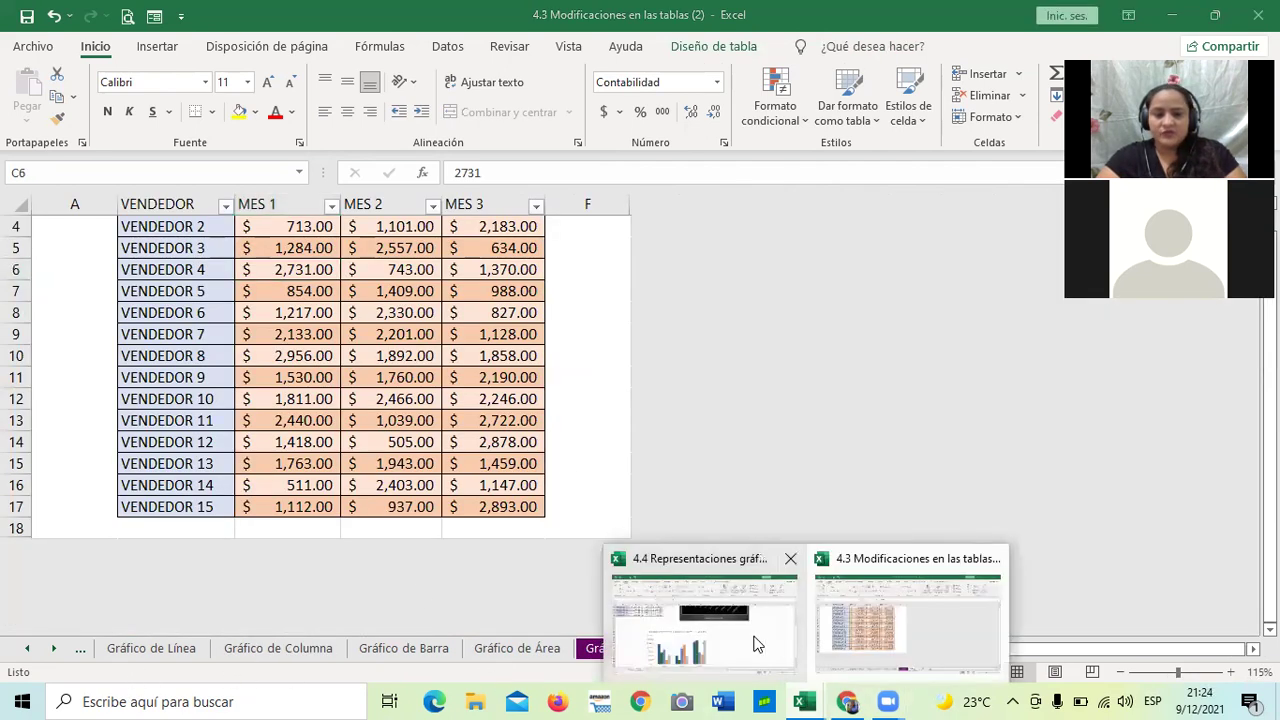
pyautogui.click(757, 645)
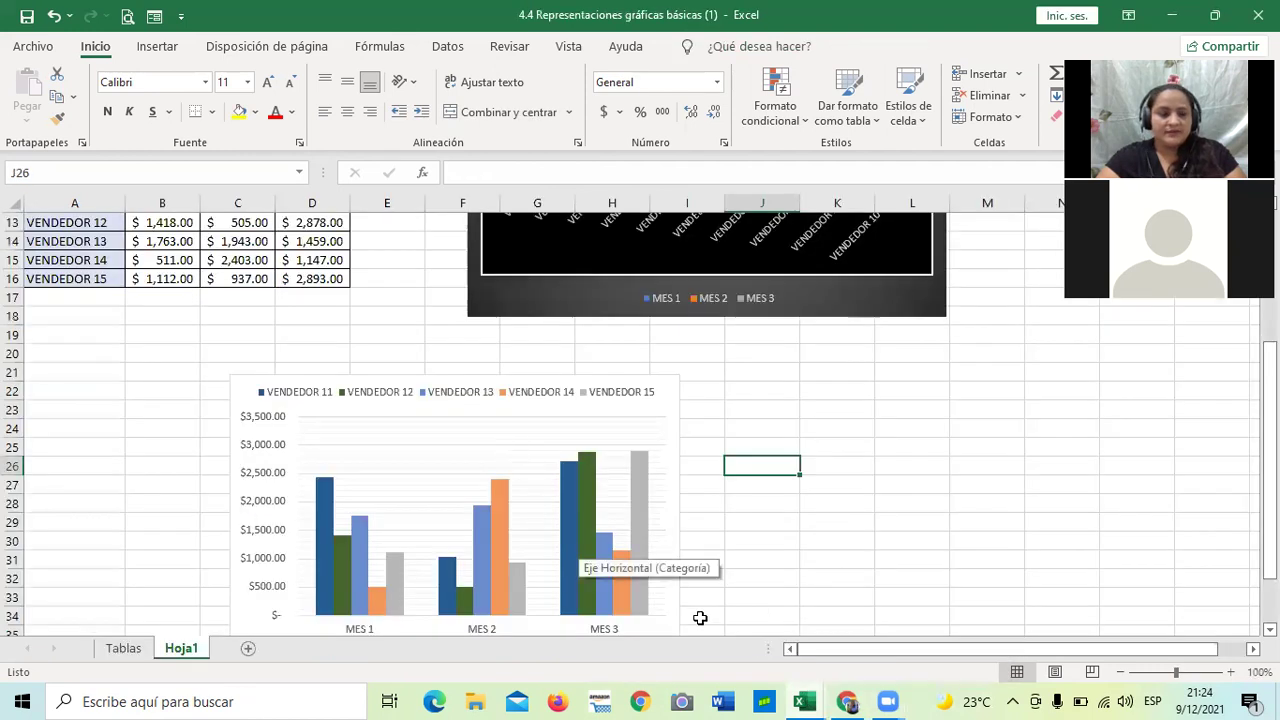
pyautogui.click(124, 648)
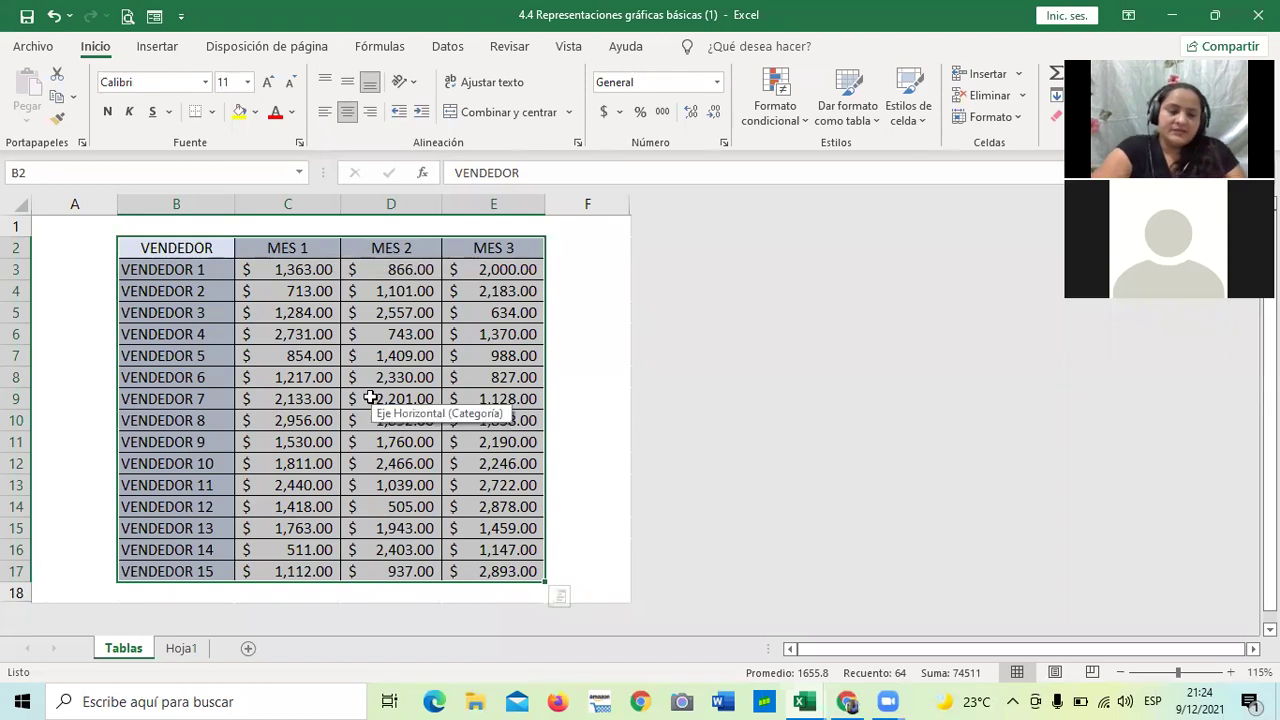
pyautogui.click(181, 648)
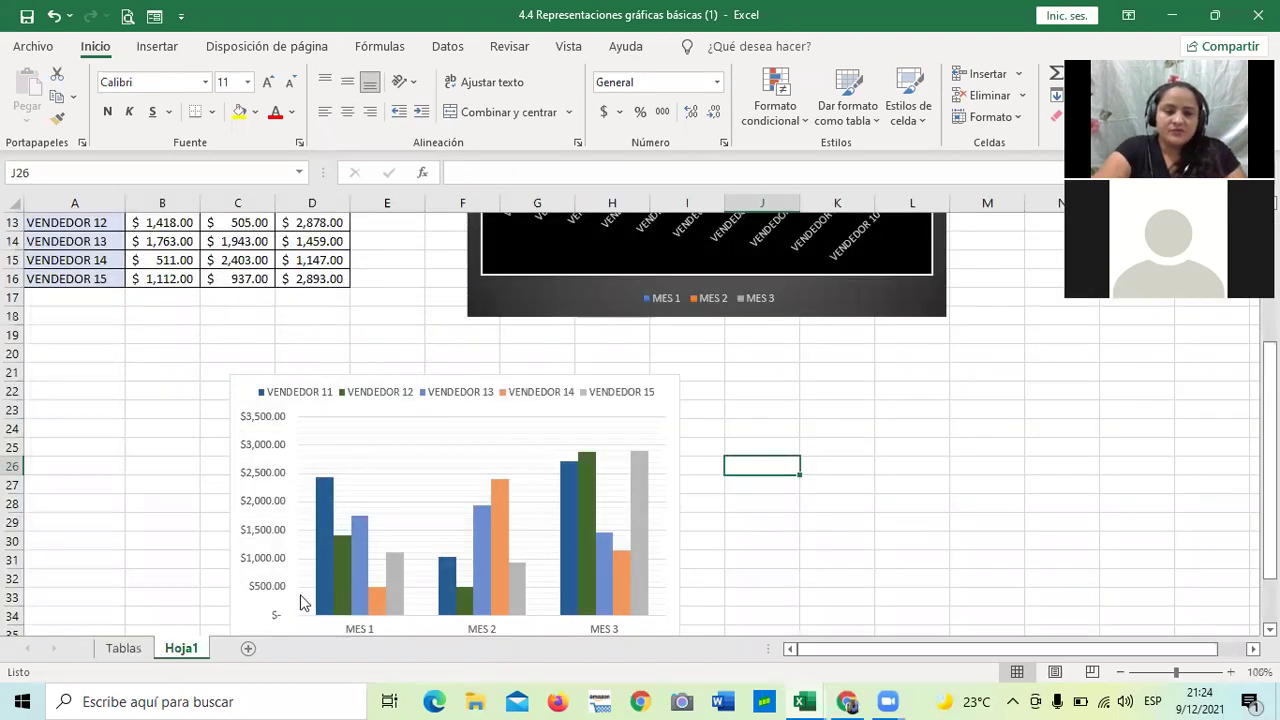
pyautogui.scroll(3, 310, 597)
pyautogui.scroll(2, 320, 600)
pyautogui.scroll(1, 466, 508)
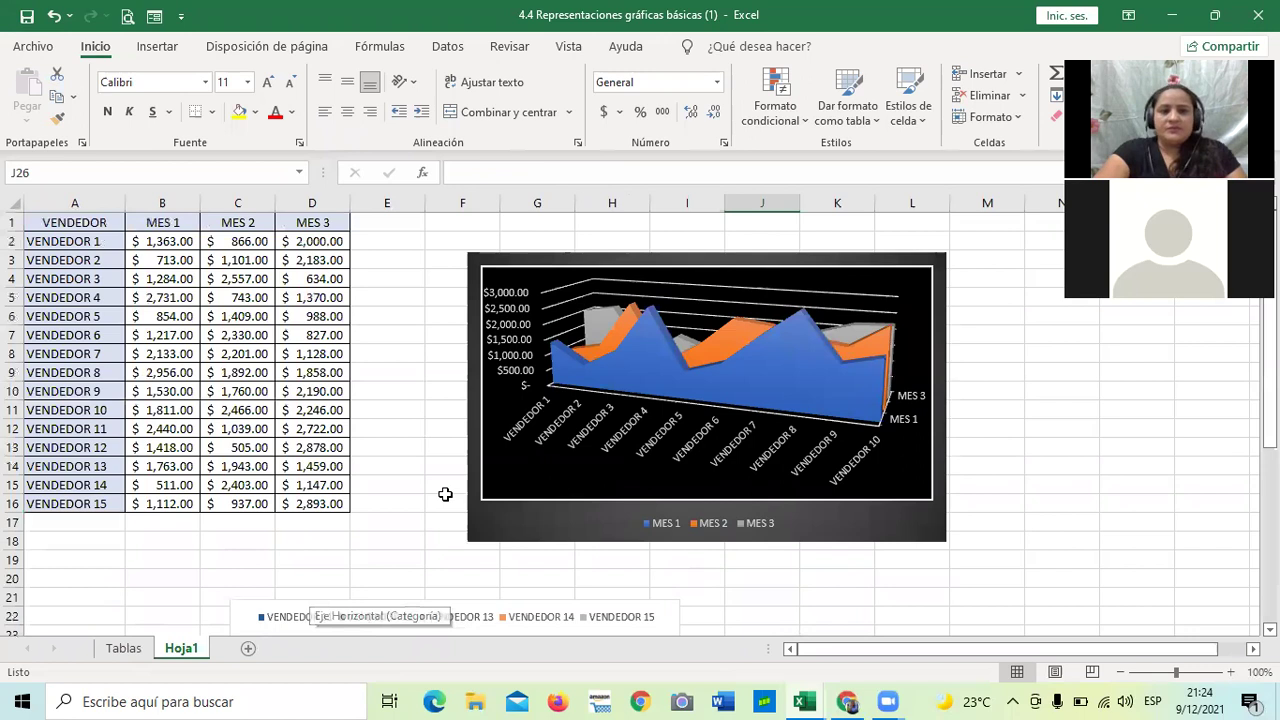
# Step: Drag the dark 3D area chart slightly up and left on Hoja1
pyautogui.click(408, 464)
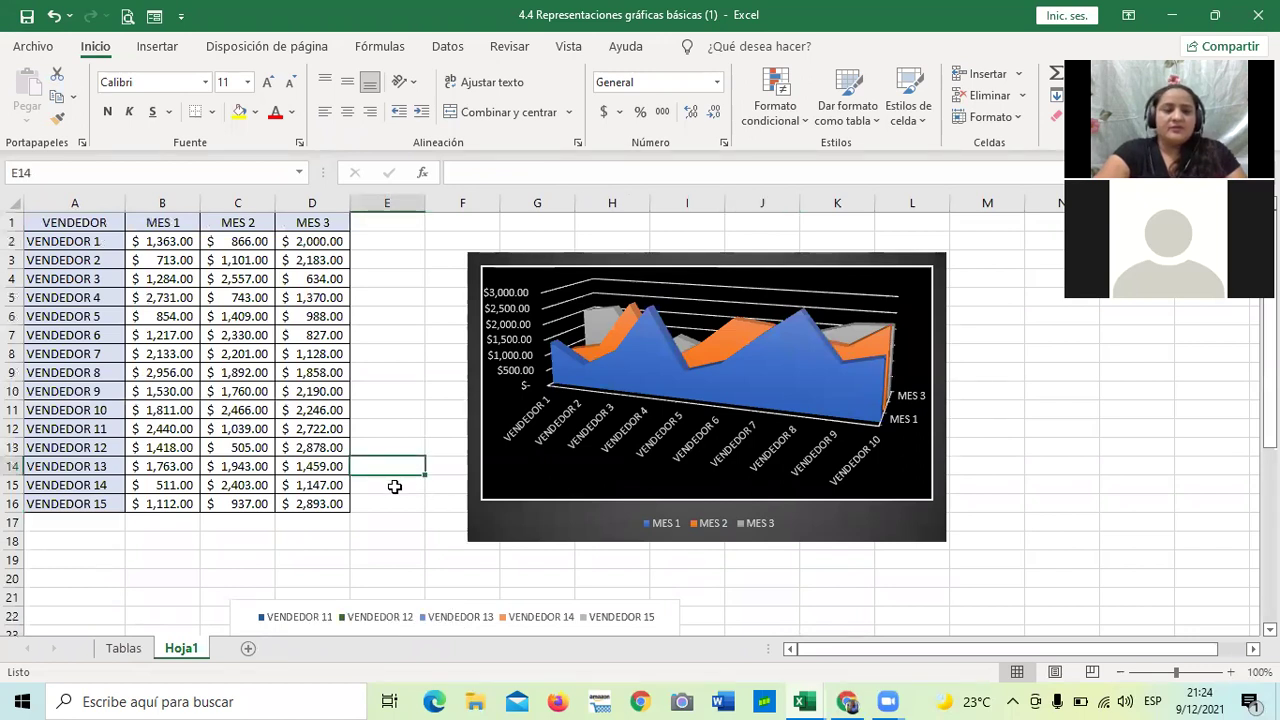
pyautogui.click(230, 565)
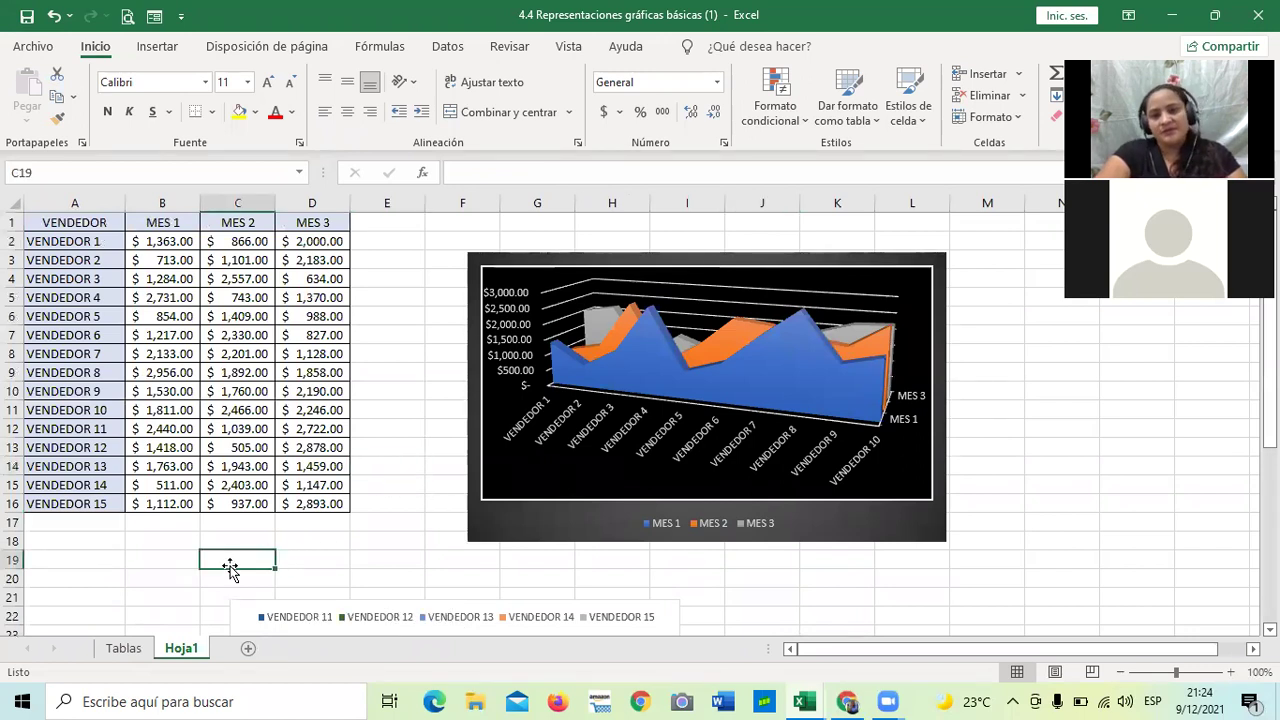
pyautogui.click(430, 578)
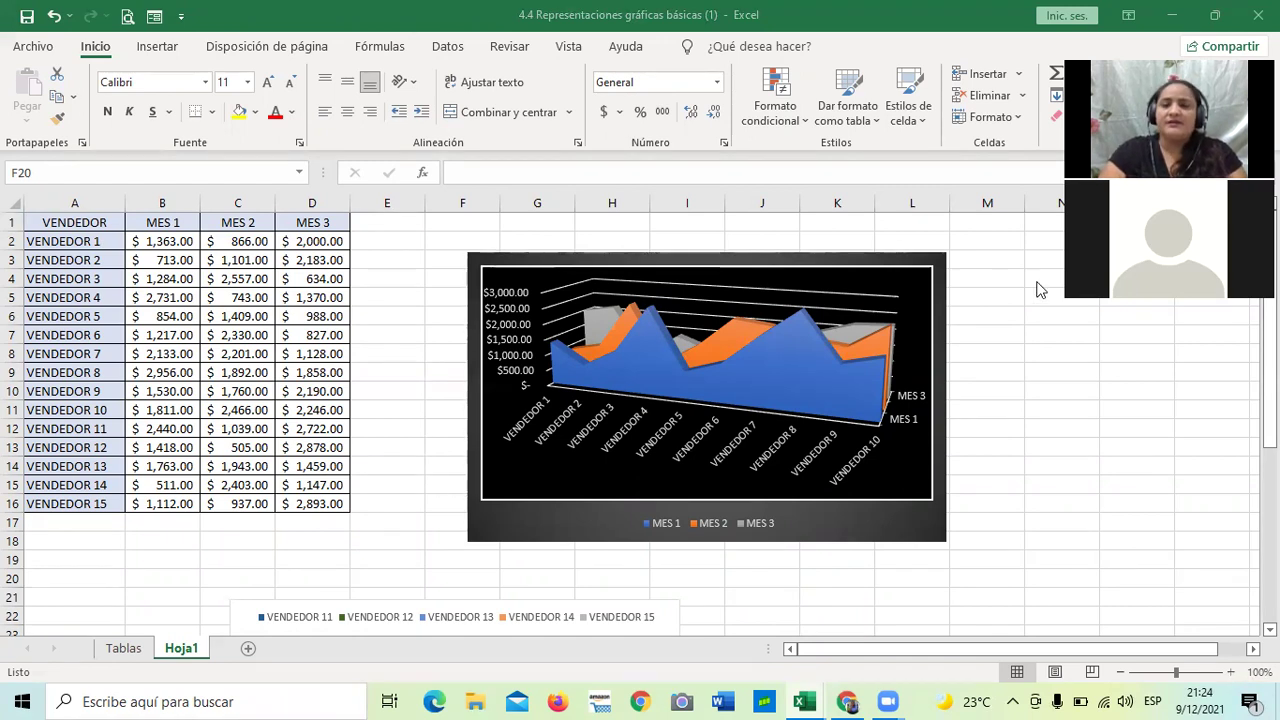
pyautogui.moveTo(851, 253); pyautogui.dragTo(794, 238)
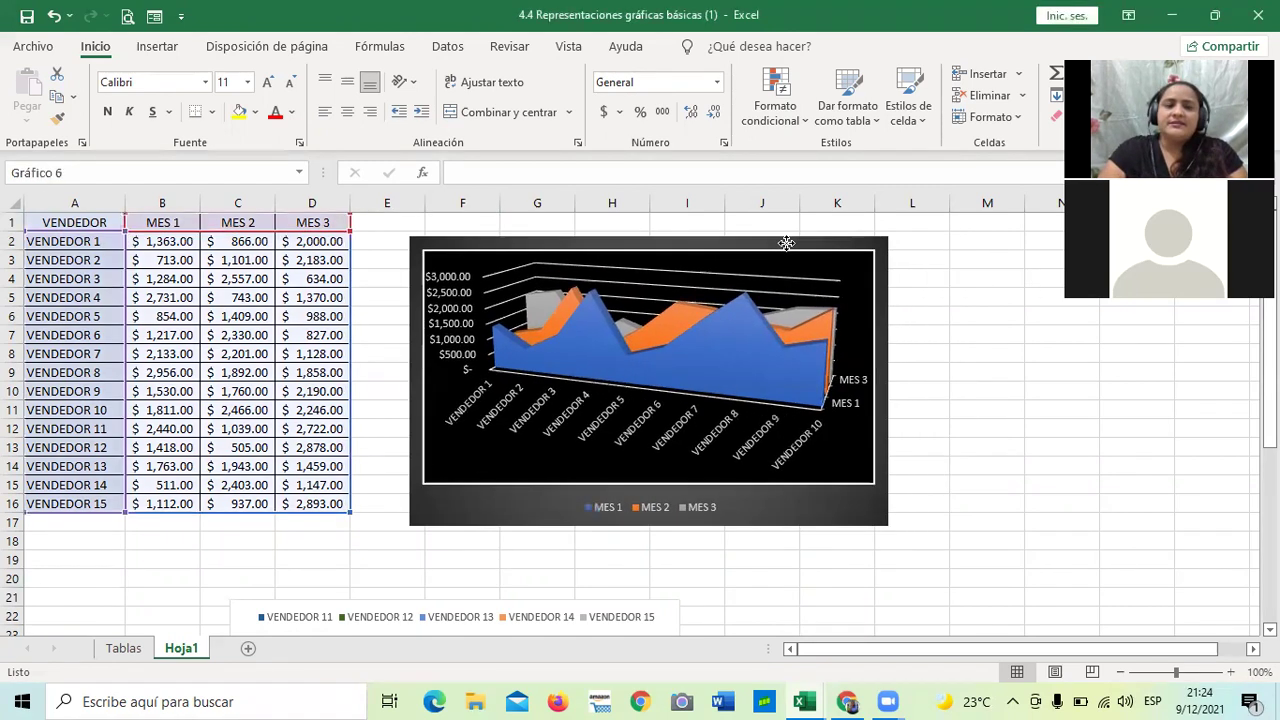
pyautogui.click(985, 265)
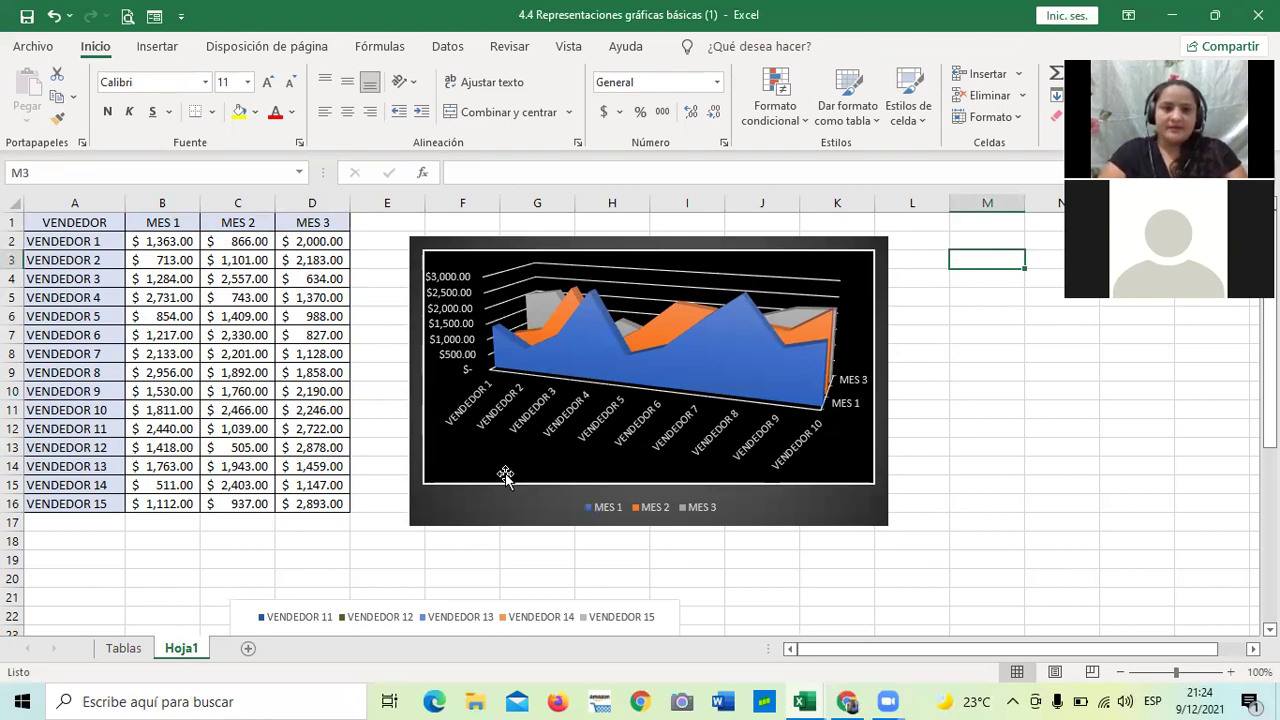
# Step: Click through the empty row-20 cells from F20 to L20 and back below the chart
pyautogui.click(478, 578)
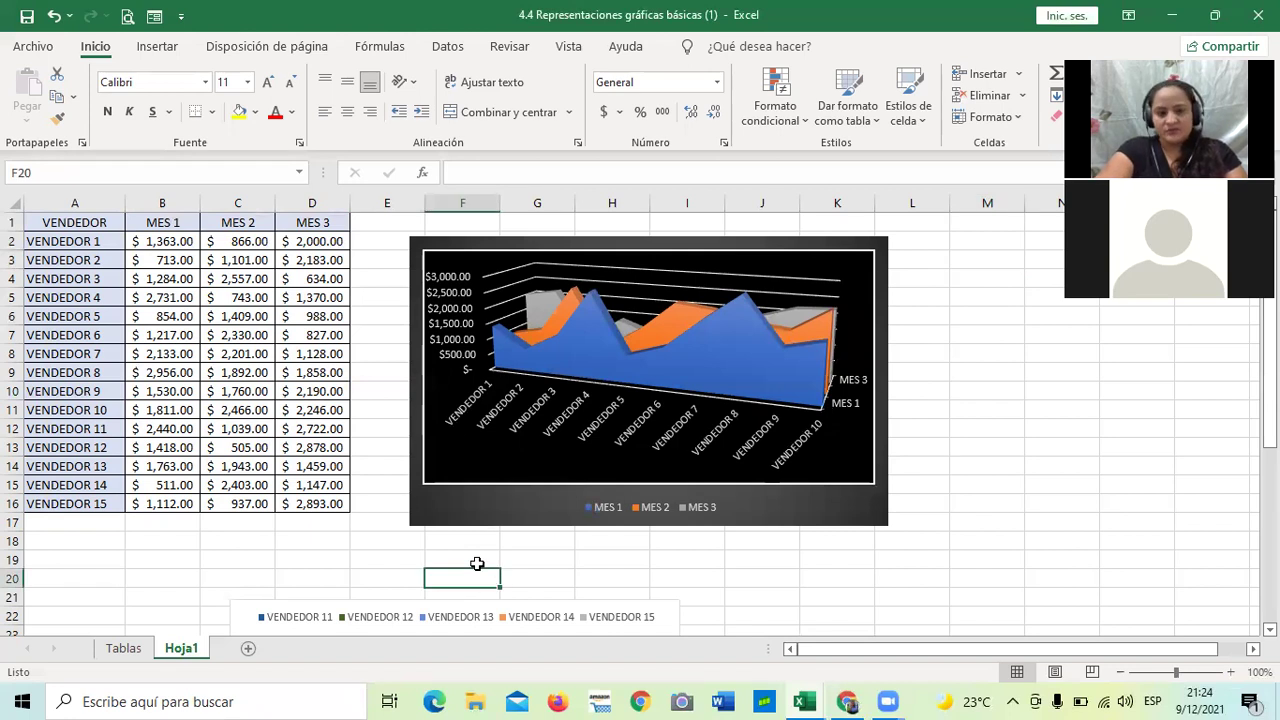
pyautogui.click(556, 584)
pyautogui.click(628, 586)
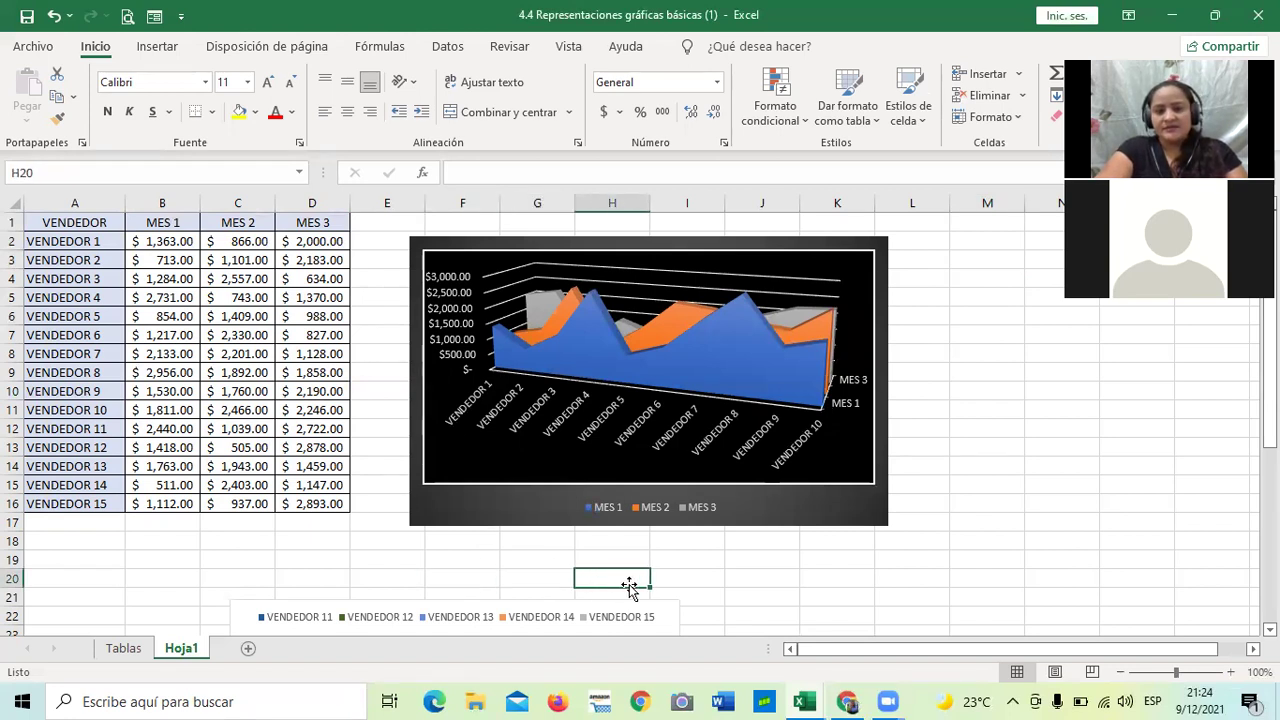
pyautogui.click(678, 580)
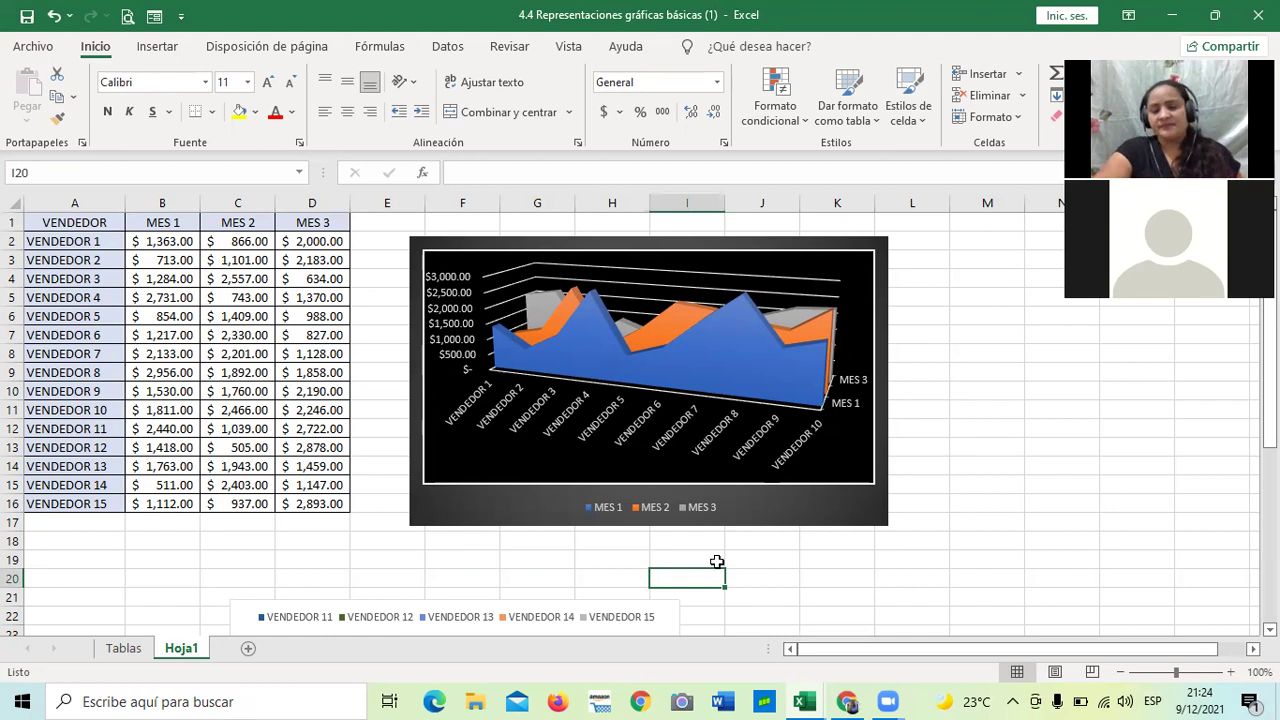
pyautogui.click(770, 576)
pyautogui.click(912, 580)
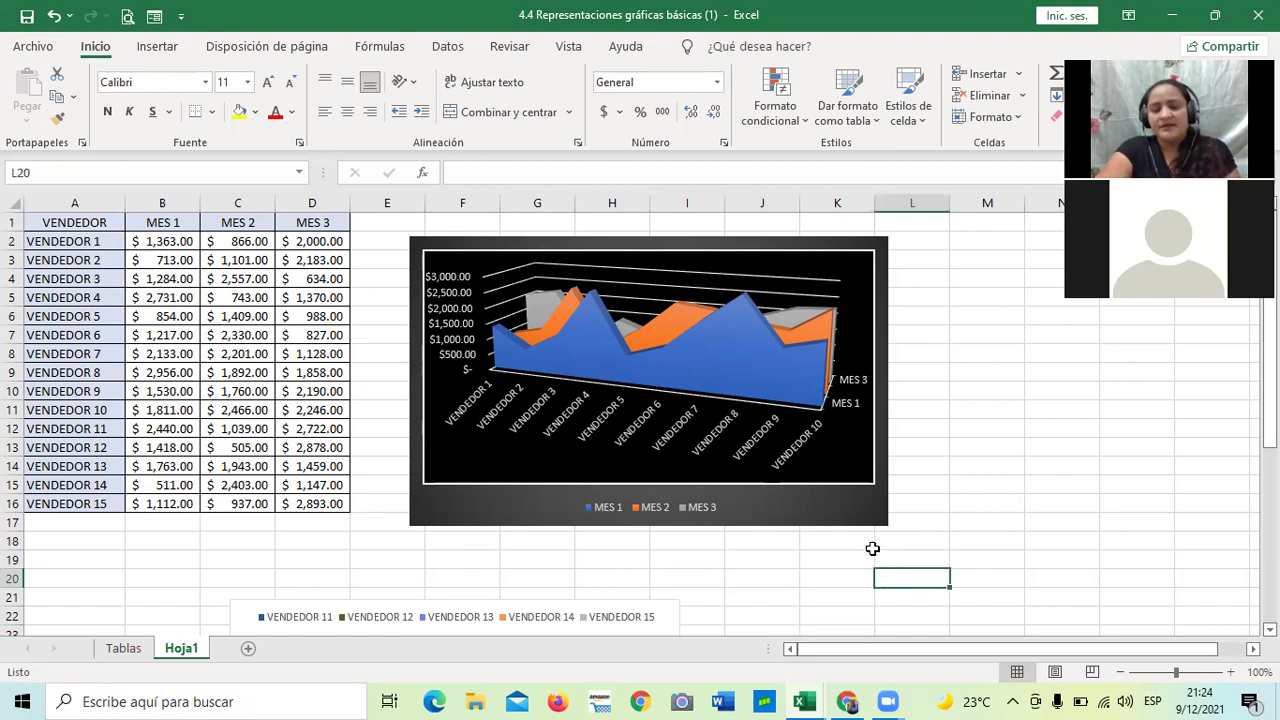
pyautogui.click(766, 577)
pyautogui.click(632, 580)
pyautogui.click(464, 580)
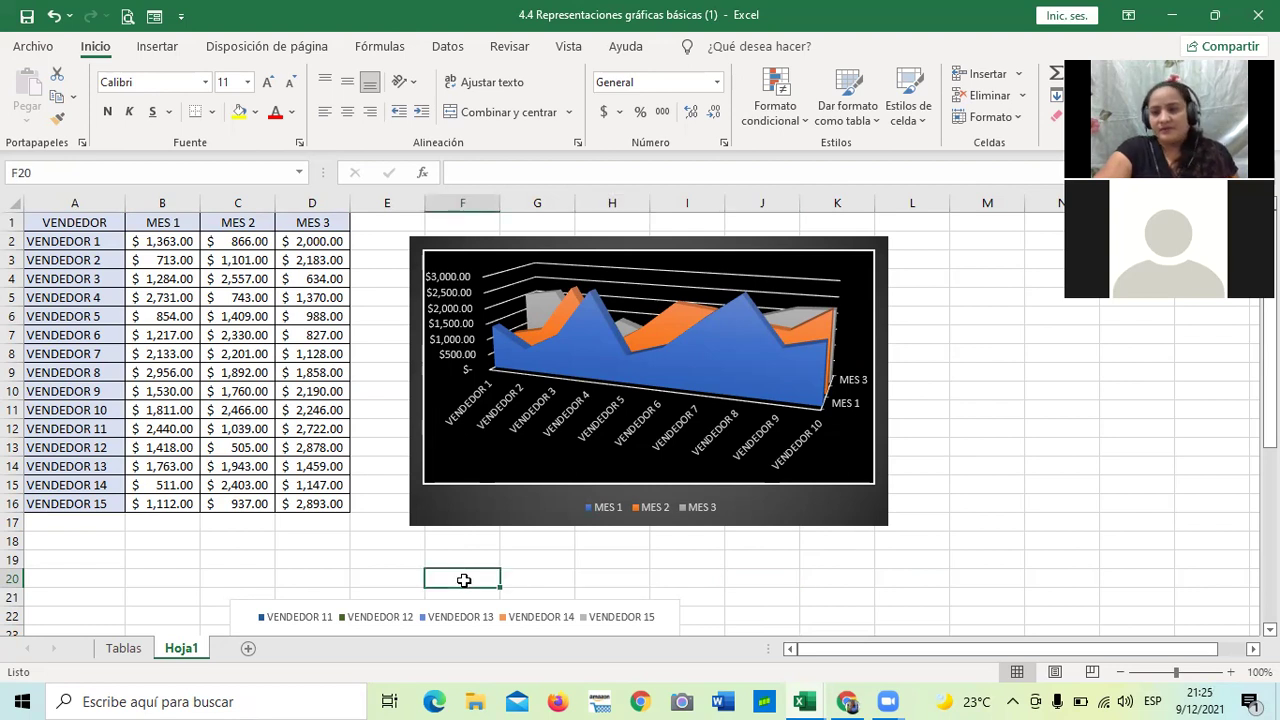
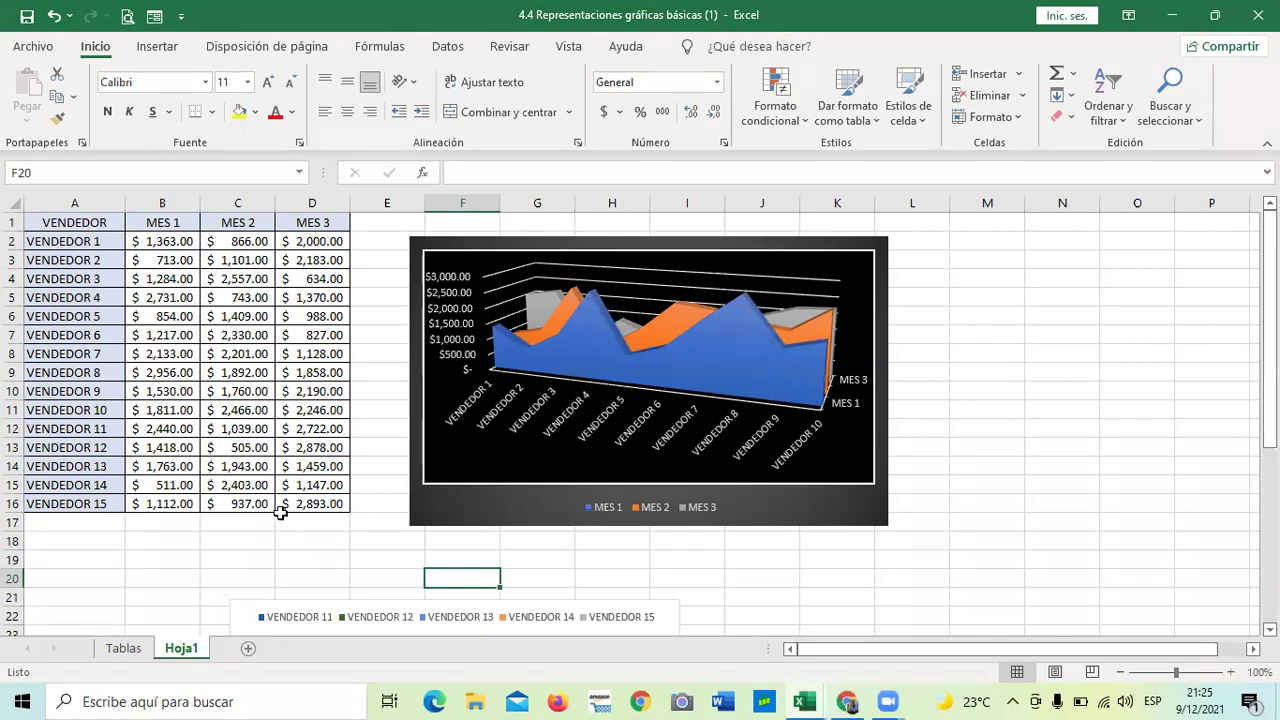
pyautogui.click(315, 556)
pyautogui.click(230, 557)
pyautogui.click(160, 557)
pyautogui.click(110, 558)
pyautogui.click(127, 392)
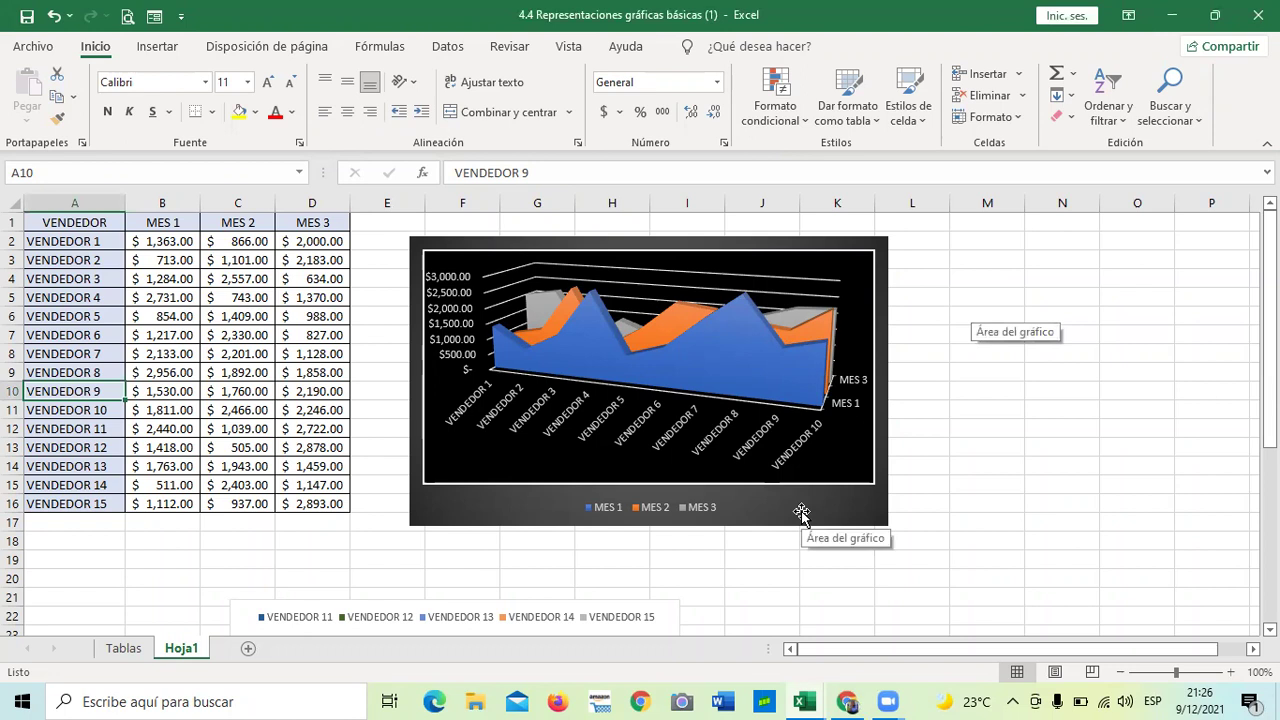
pyautogui.click(845, 576)
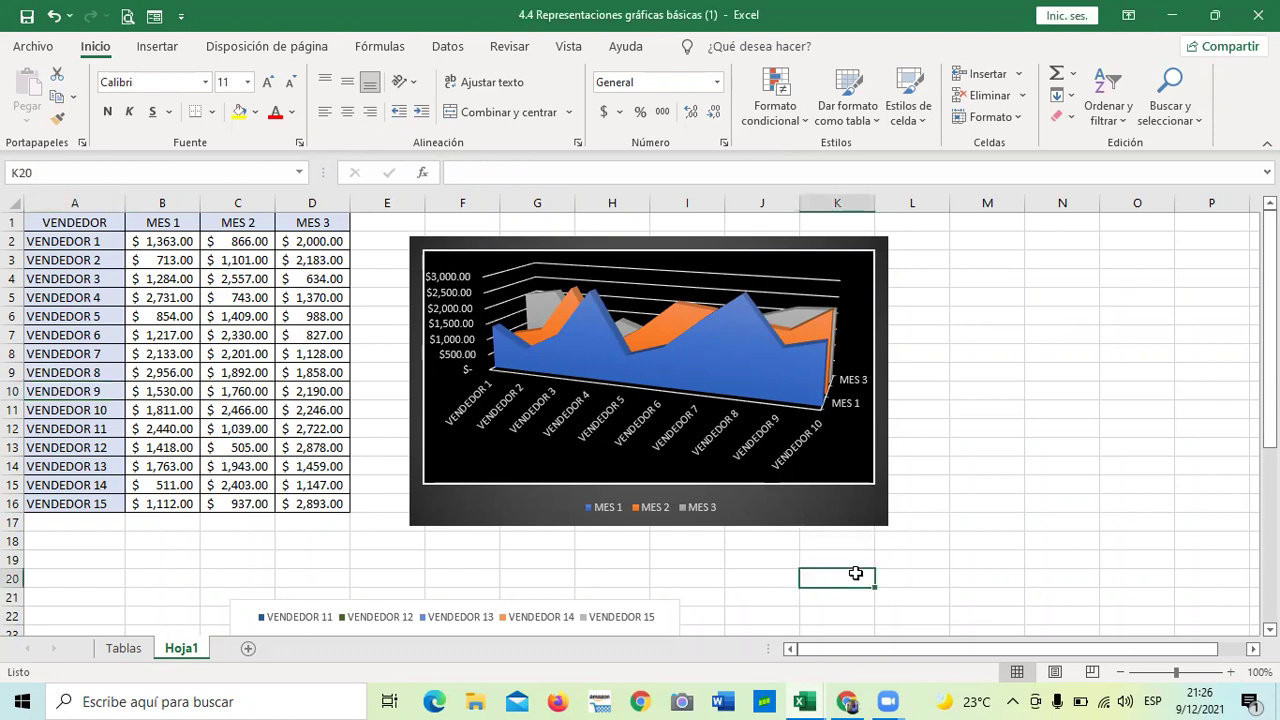
pyautogui.scroll(-1, 823, 527)
pyautogui.click(705, 522)
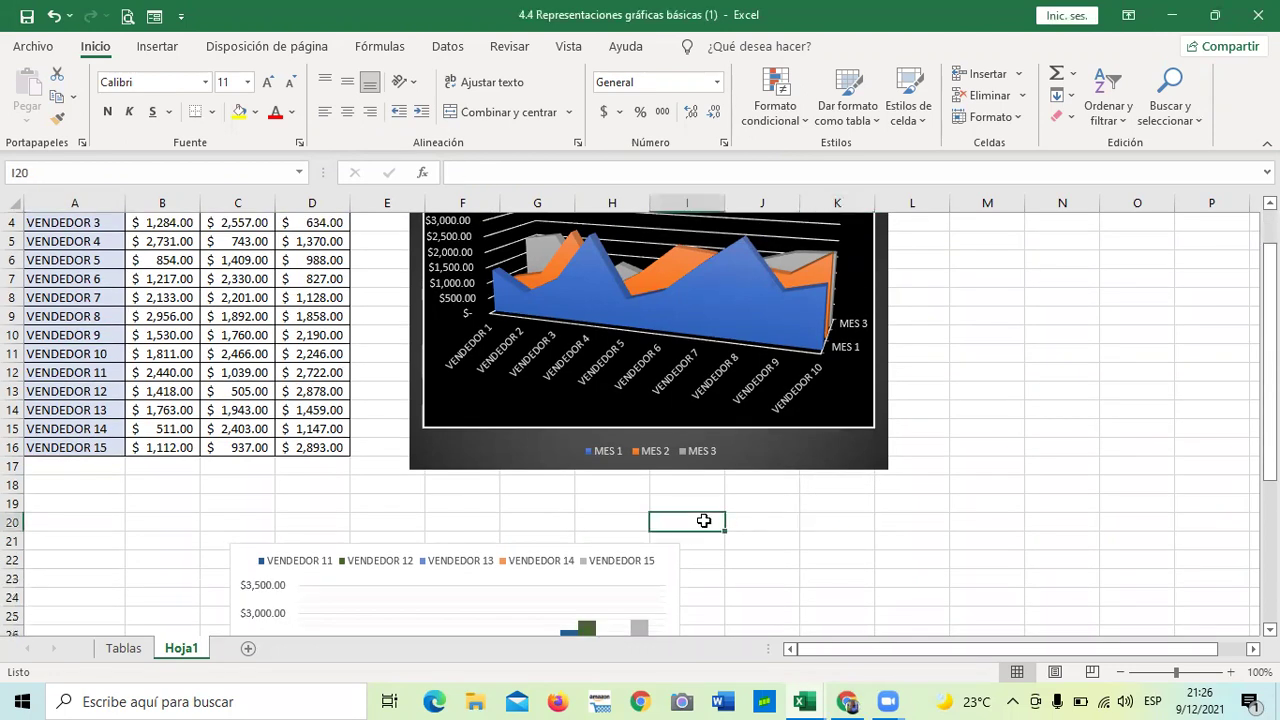
pyautogui.click(608, 523)
pyautogui.click(537, 523)
pyautogui.click(471, 522)
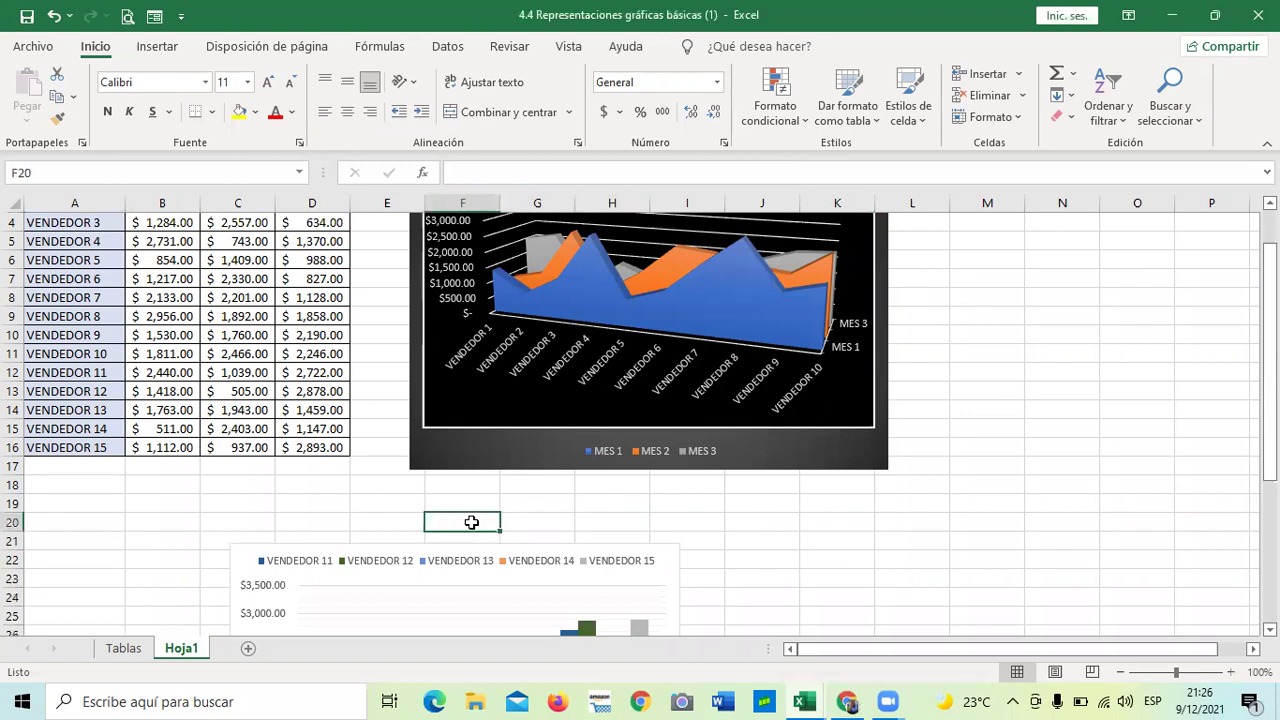
pyautogui.click(687, 518)
pyautogui.click(625, 522)
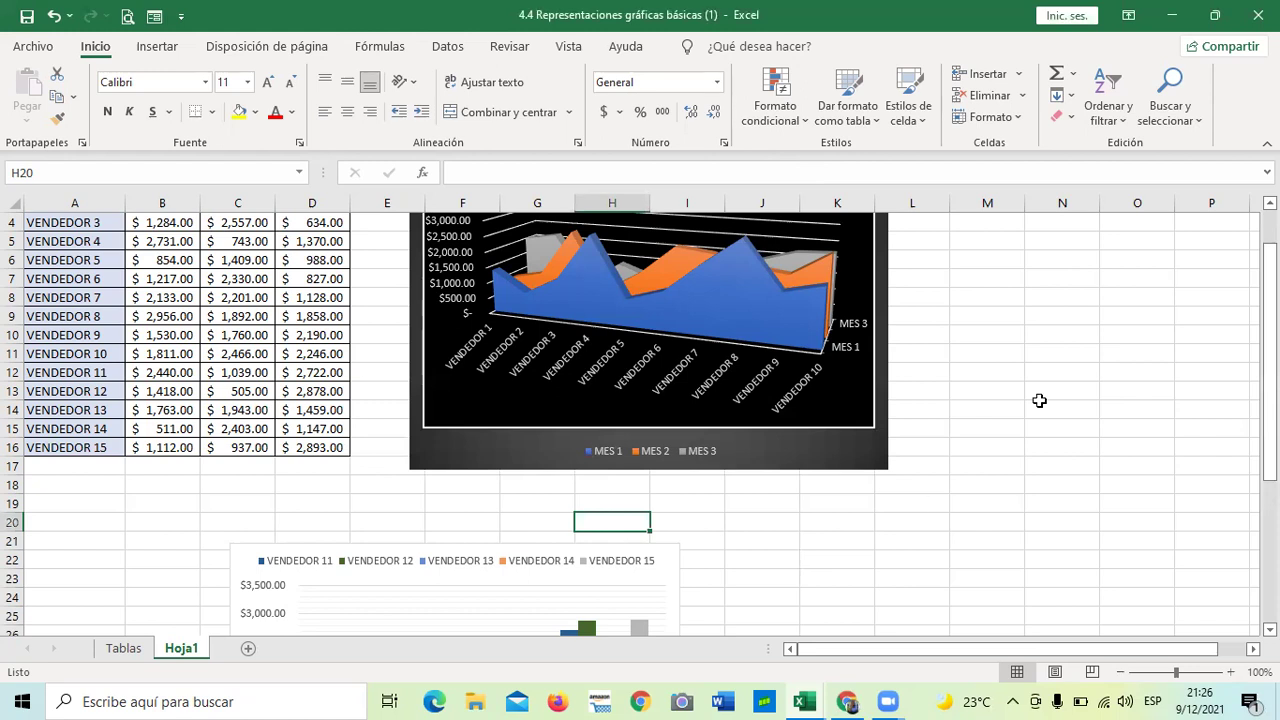
pyautogui.click(837, 538)
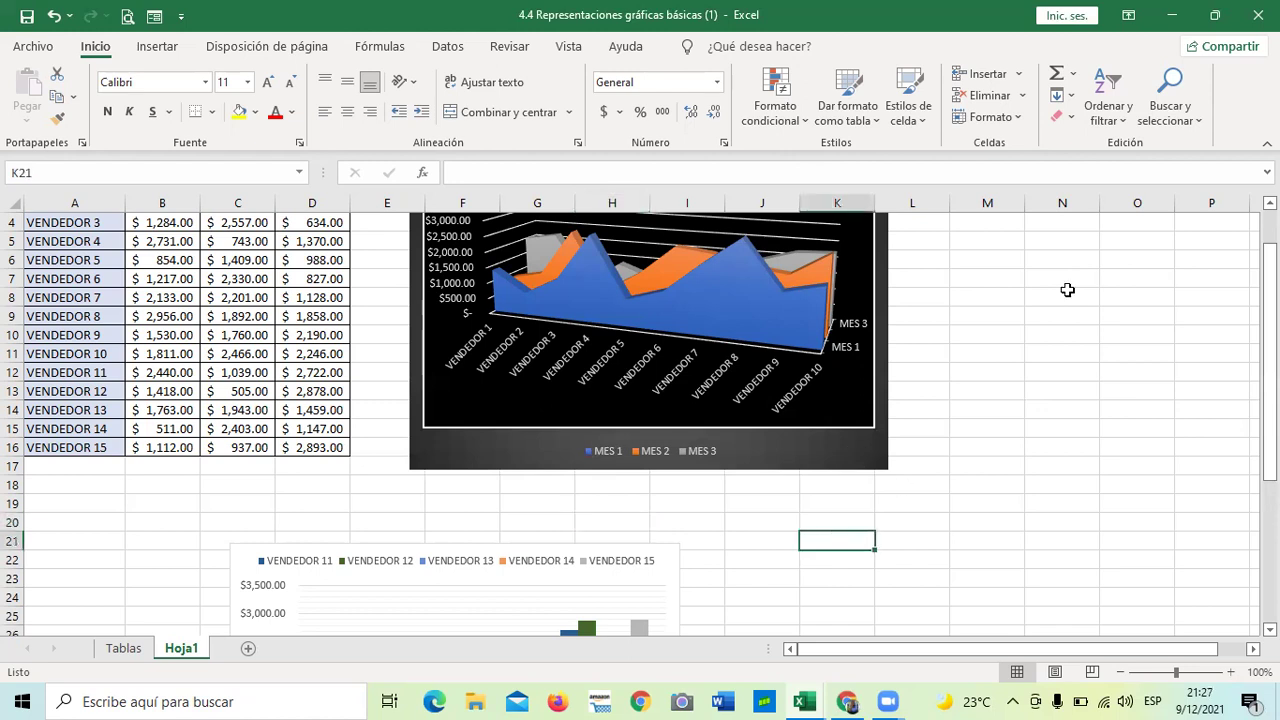